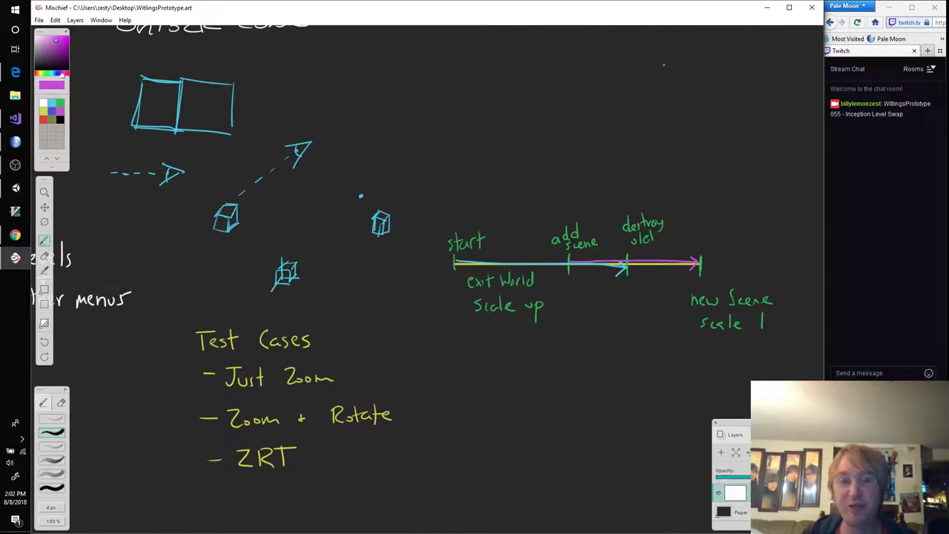
Pan the Mischief canvas to empty space and sketch a white cube above the timeline
left_click(868, 373)
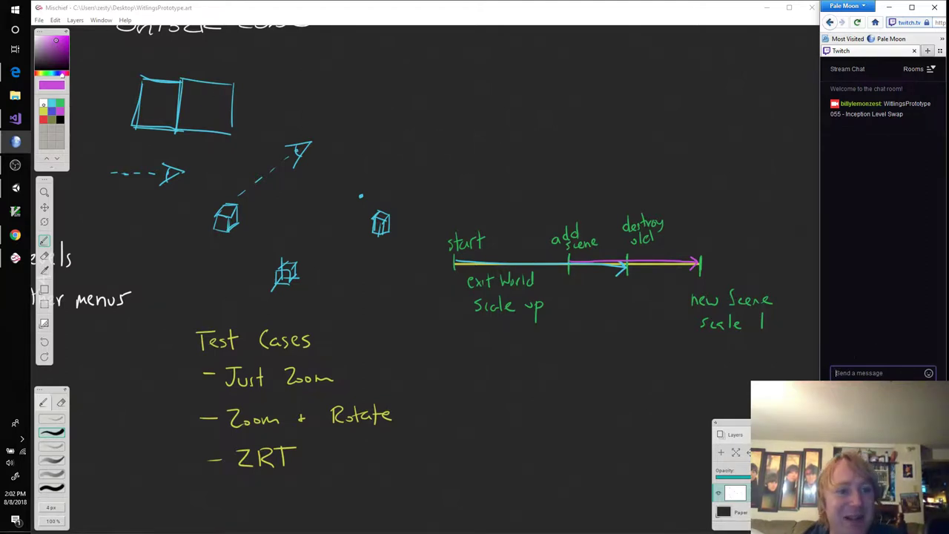
left_click(298, 116)
key("space")
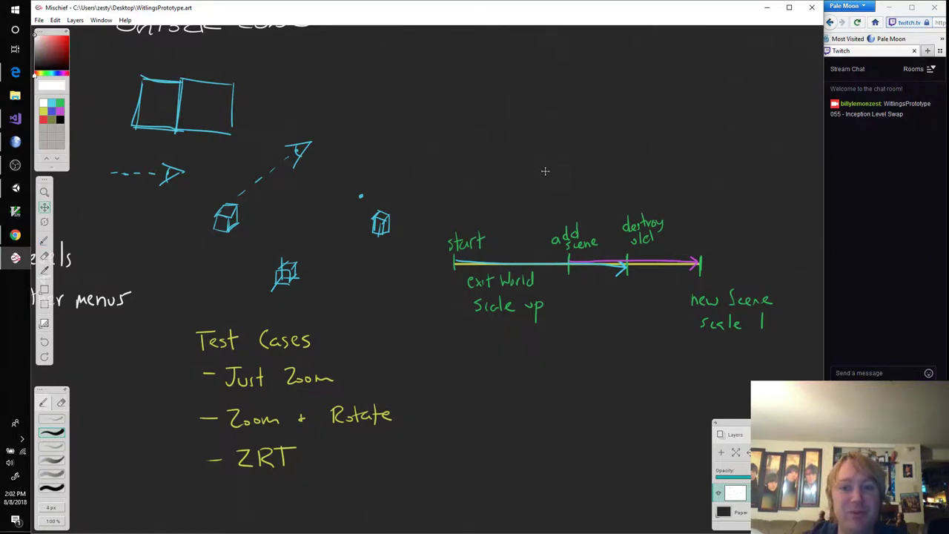
mouse_move(544, 171)
left_mouse_down()
mouse_move(426, 271)
mouse_move(433, 247)
mouse_move(490, 238)
left_mouse_up()
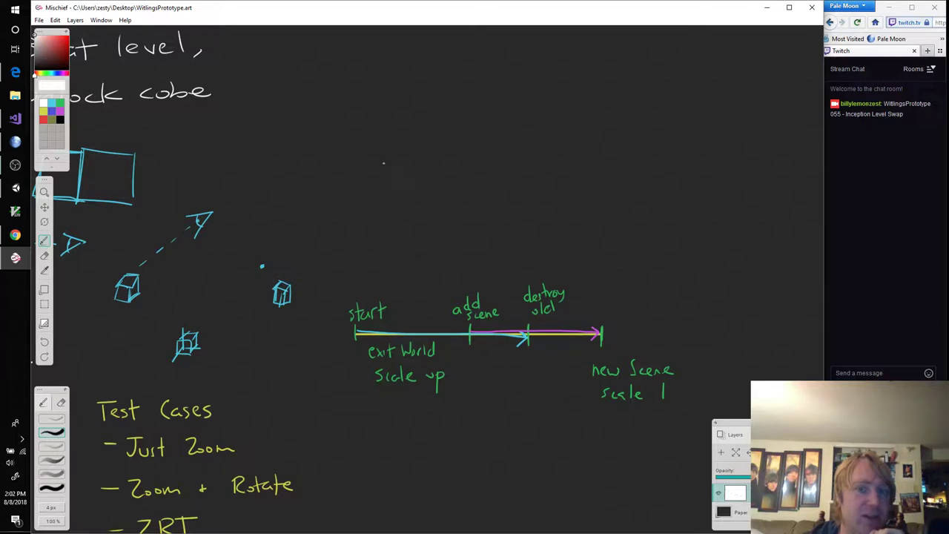
mouse_move(318, 189)
left_mouse_down()
mouse_move(316, 211)
mouse_move(350, 182)
mouse_move(332, 196)
mouse_move(333, 216)
left_mouse_up()
left_click_drag(350, 181, 335, 215)
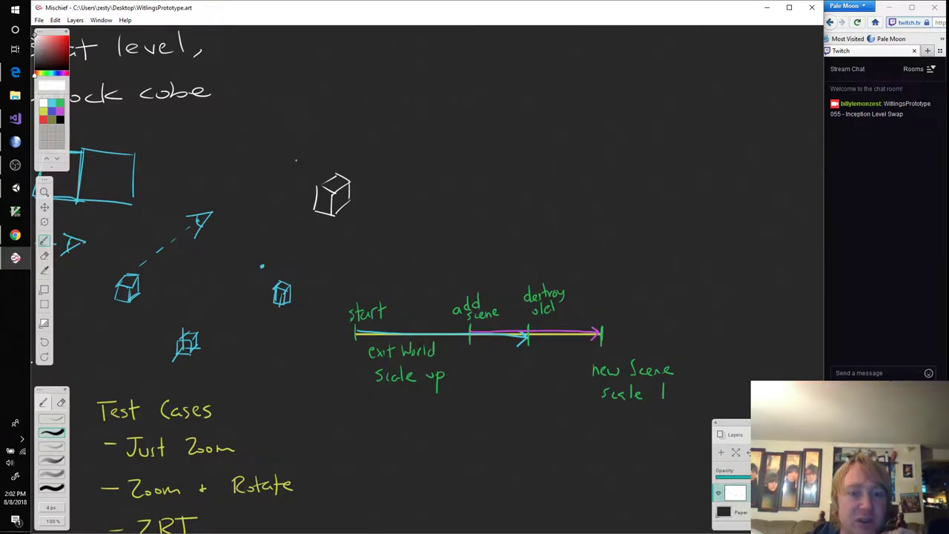
Handwrite the label 'Only cube' above the white cube sketch
left_click_drag(298, 142, 312, 157)
mouse_move(312, 140)
left_mouse_down()
mouse_move(322, 170)
mouse_move(351, 150)
mouse_move(368, 156)
left_mouse_up()
left_click(381, 154)
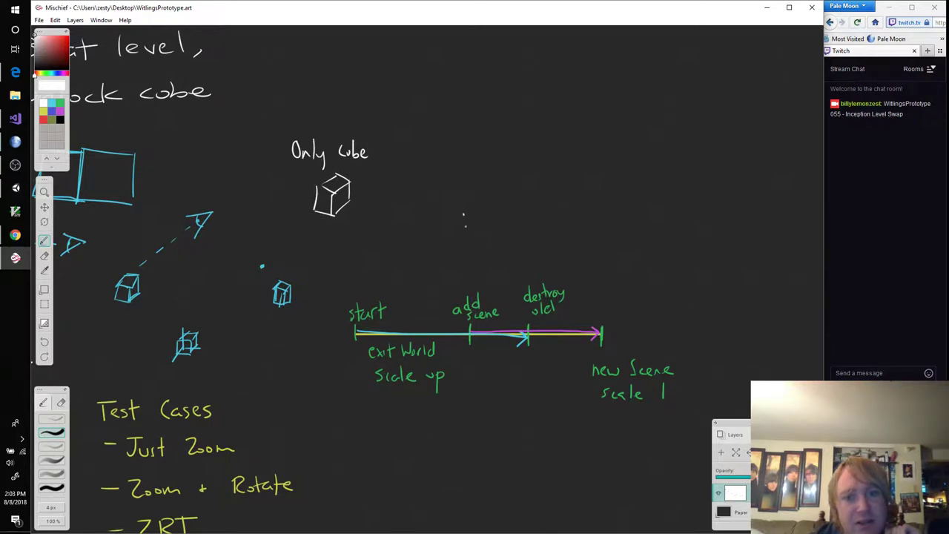
Draw three stacked boxes and write Menu, World and Level inside them
mouse_move(464, 214)
left_mouse_down()
mouse_move(466, 237)
mouse_move(545, 227)
mouse_move(546, 237)
mouse_move(467, 235)
left_mouse_up()
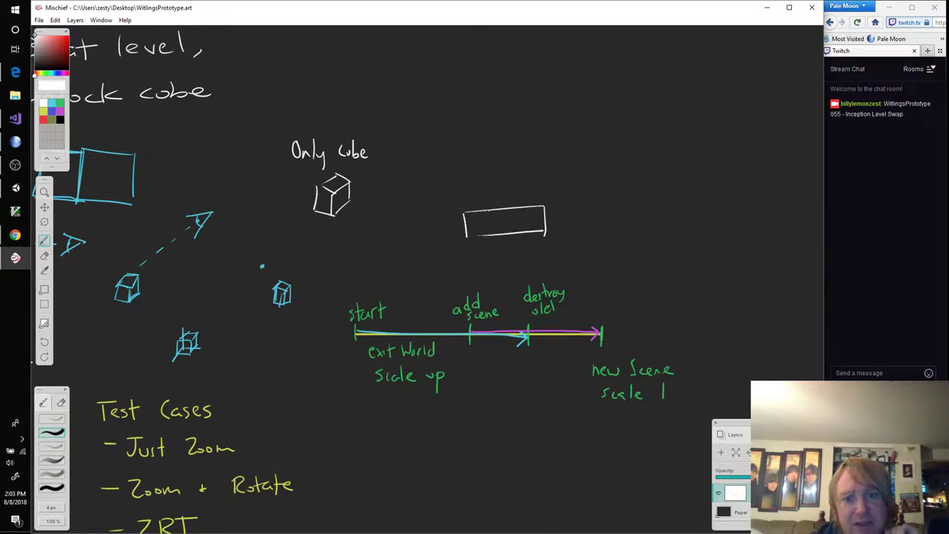
mouse_move(461, 189)
left_mouse_down()
mouse_move(464, 211)
mouse_move(545, 179)
mouse_move(548, 205)
left_mouse_up()
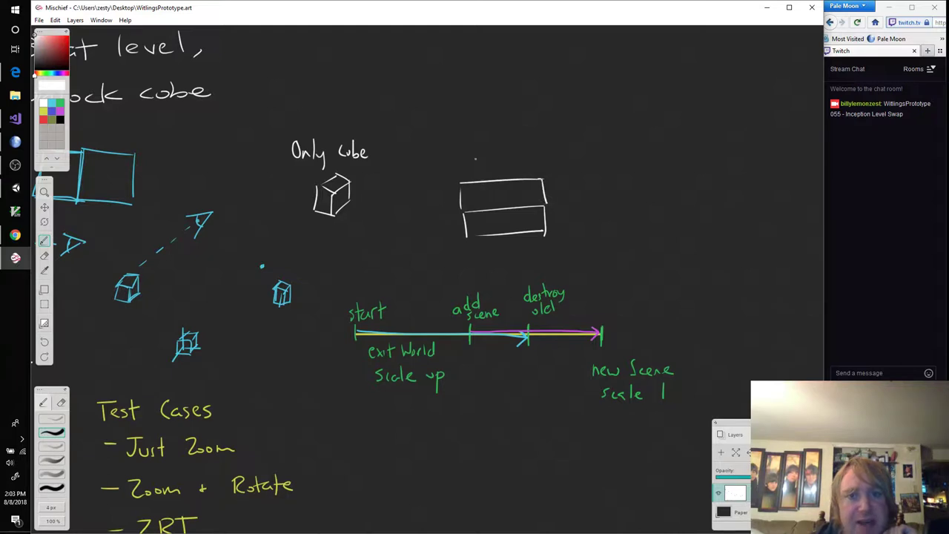
mouse_move(456, 153)
left_mouse_down()
mouse_move(460, 183)
mouse_move(528, 152)
mouse_move(544, 180)
left_mouse_up()
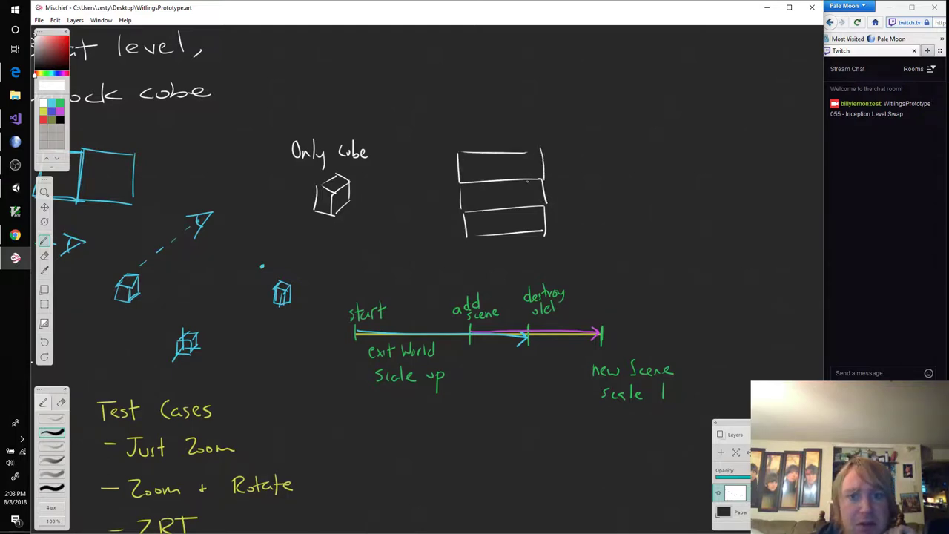
mouse_move(481, 231)
left_mouse_down()
mouse_move(490, 221)
mouse_move(493, 231)
left_mouse_up()
left_click_drag(496, 227, 500, 231)
left_click_drag(504, 224, 512, 231)
left_click_drag(516, 223, 523, 224)
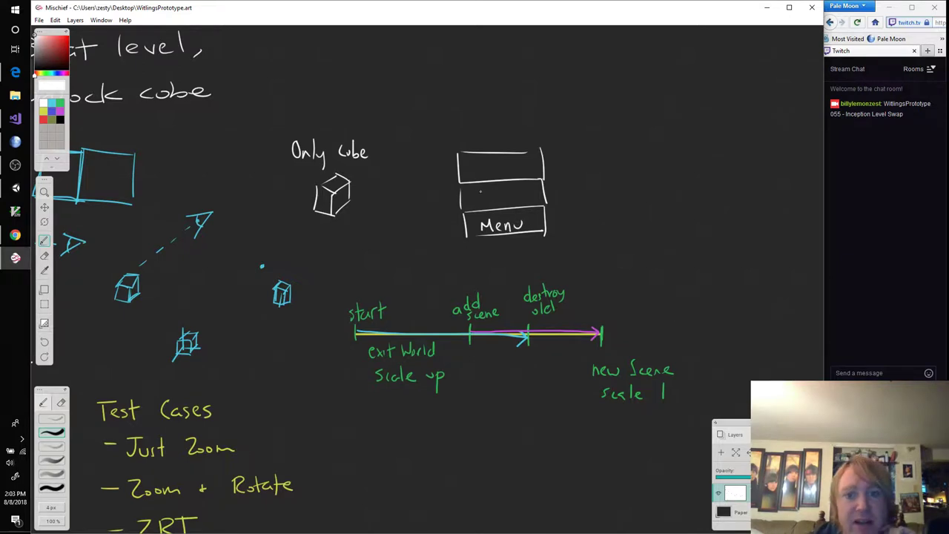
left_click_drag(476, 190, 509, 198)
mouse_move(511, 186)
left_mouse_down()
mouse_move(514, 207)
mouse_move(525, 206)
left_mouse_up()
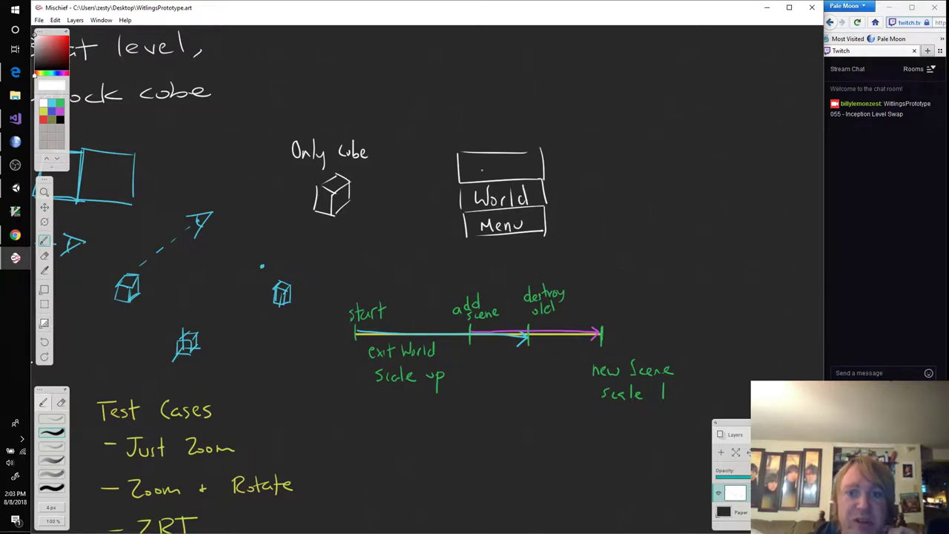
mouse_move(475, 159)
left_mouse_down()
mouse_move(486, 175)
mouse_move(508, 168)
mouse_move(513, 177)
left_mouse_up()
left_click_drag(518, 157, 517, 176)
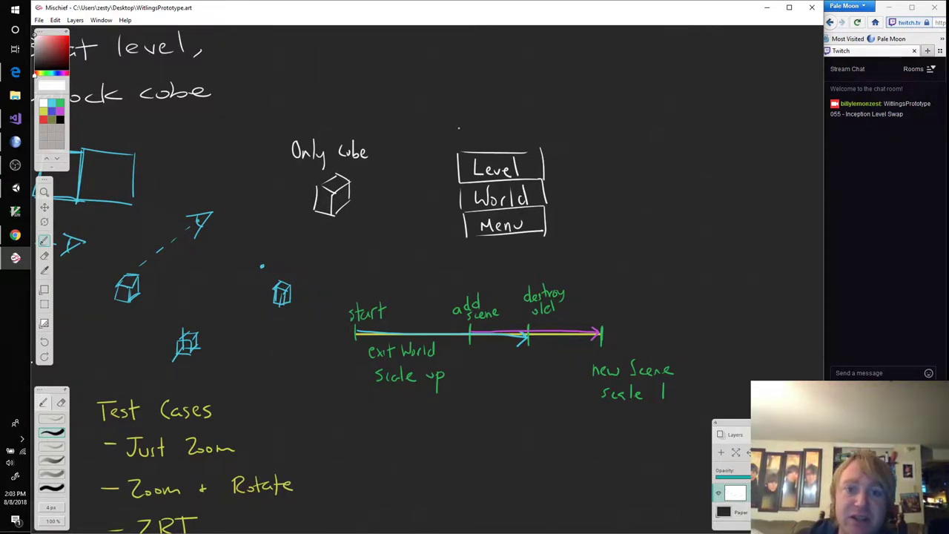
Add a fourth box labelled Sub on top and a downward arrow beside the stack
mouse_move(459, 124)
left_mouse_down()
mouse_move(458, 154)
mouse_move(548, 117)
mouse_move(548, 156)
mouse_move(478, 146)
left_mouse_up()
left_click_drag(489, 134, 505, 145)
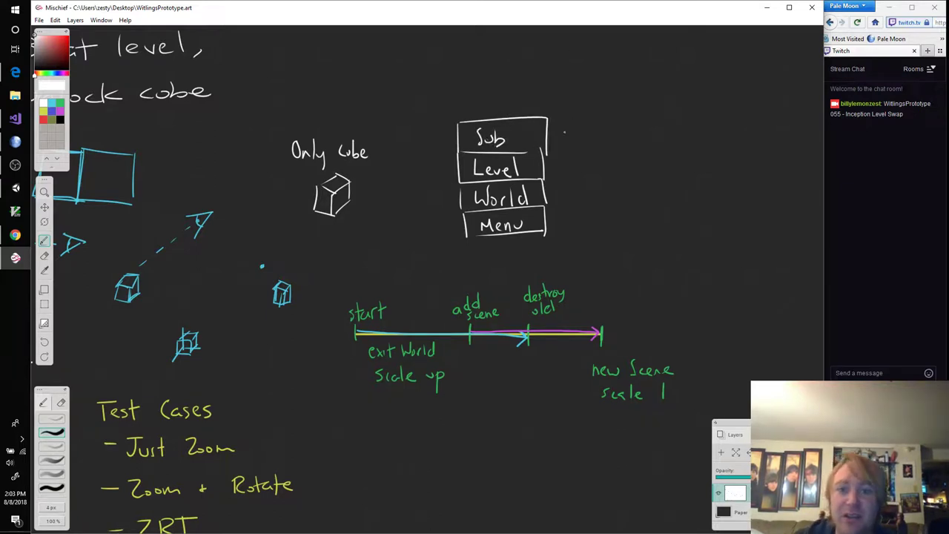
mouse_move(553, 134)
left_mouse_down()
mouse_move(556, 168)
mouse_move(564, 161)
left_mouse_up()
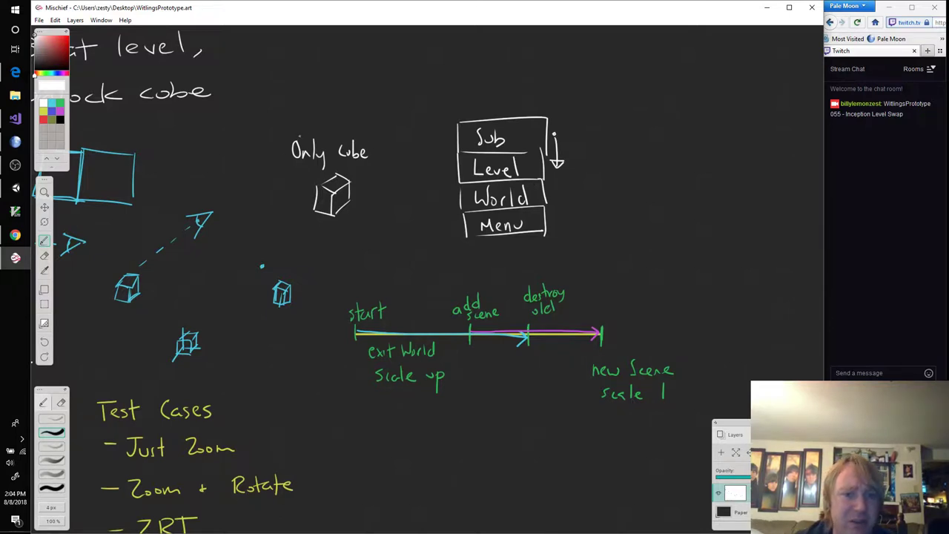
Circle the Only cube sketch, undo the timeline border, and switch to Unity
left_click_drag(330, 126, 320, 127)
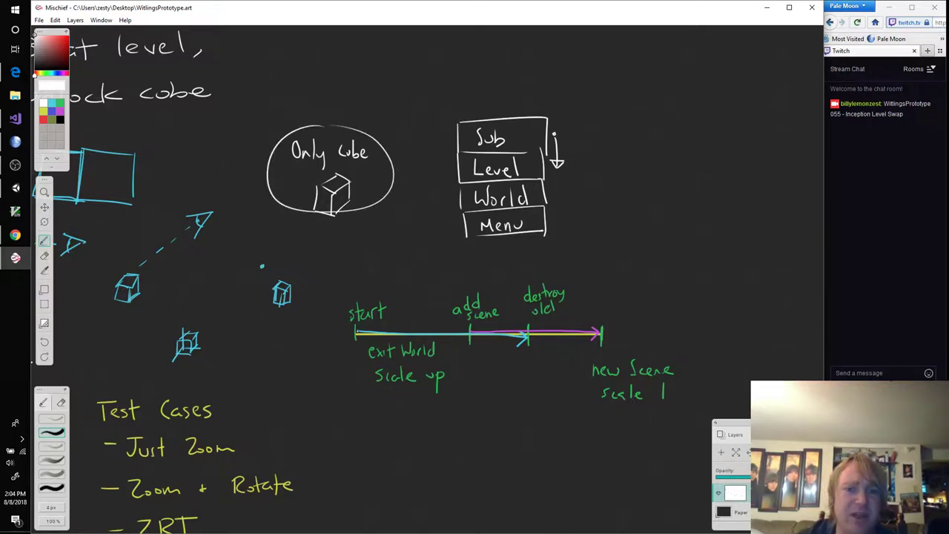
mouse_move(340, 297)
left_mouse_down()
mouse_move(341, 357)
mouse_move(630, 286)
mouse_move(679, 327)
mouse_move(529, 419)
mouse_move(373, 420)
mouse_move(336, 361)
left_mouse_up()
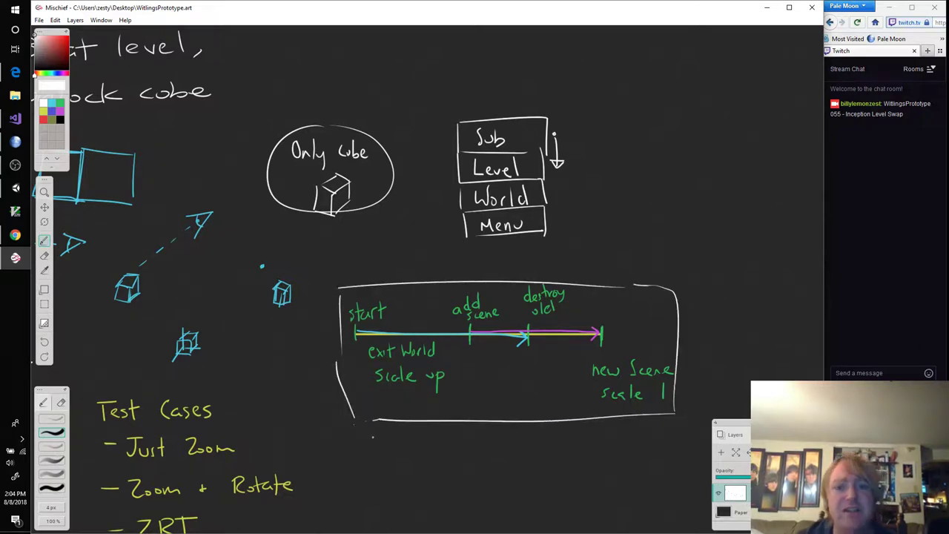
key("ctrl+z")
key("ctrl+z")
key("ctrl+z")
key("ctrl+z")
key("ctrl+z")
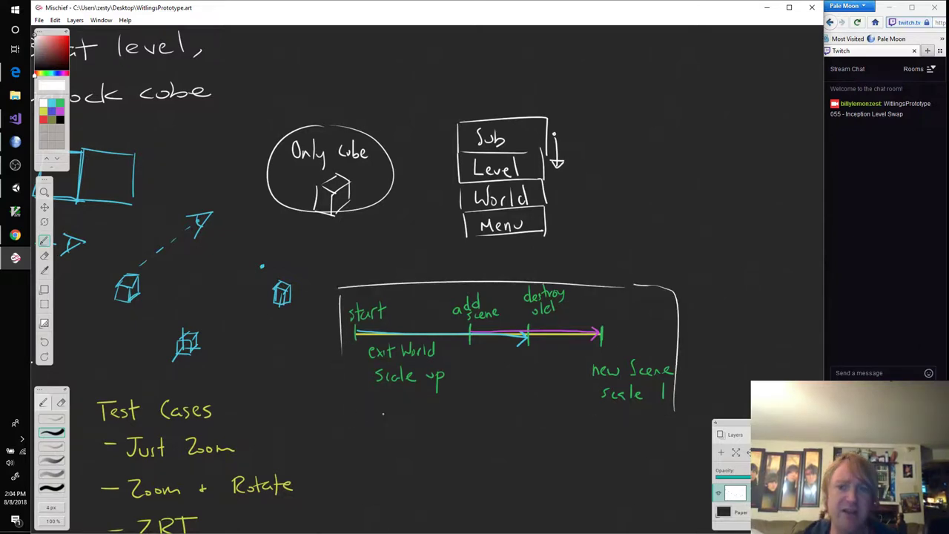
key("ctrl+z")
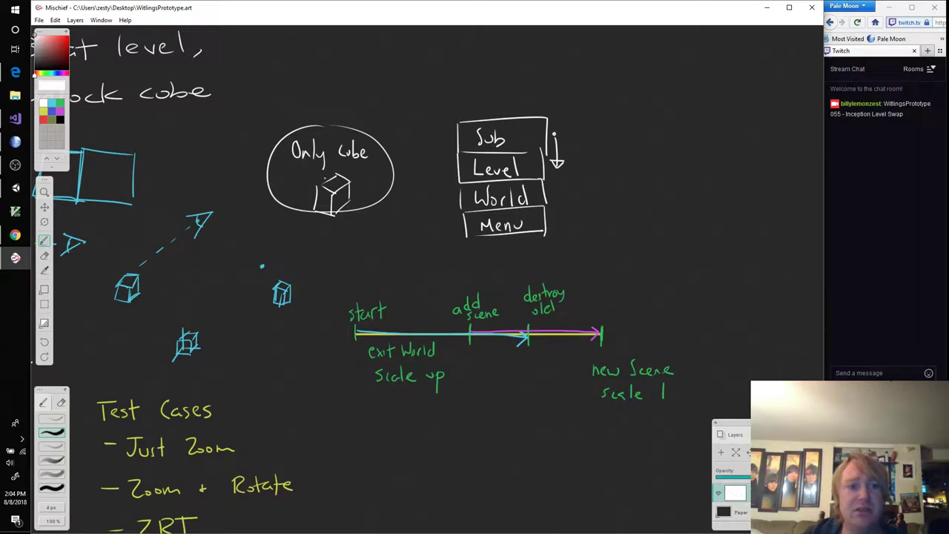
left_click(16, 188)
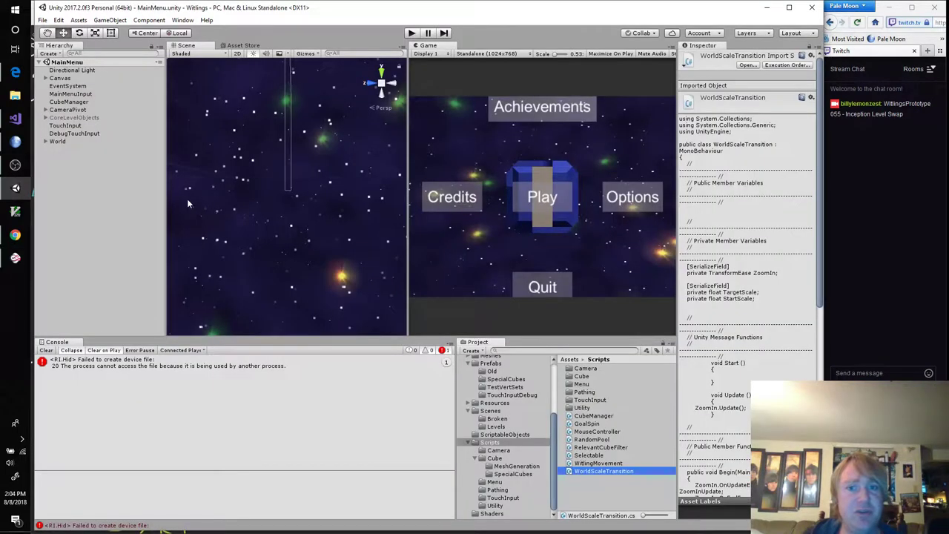
Expand World and deactivate its MainMenuCube child
left_click(50, 142)
left_click(47, 142)
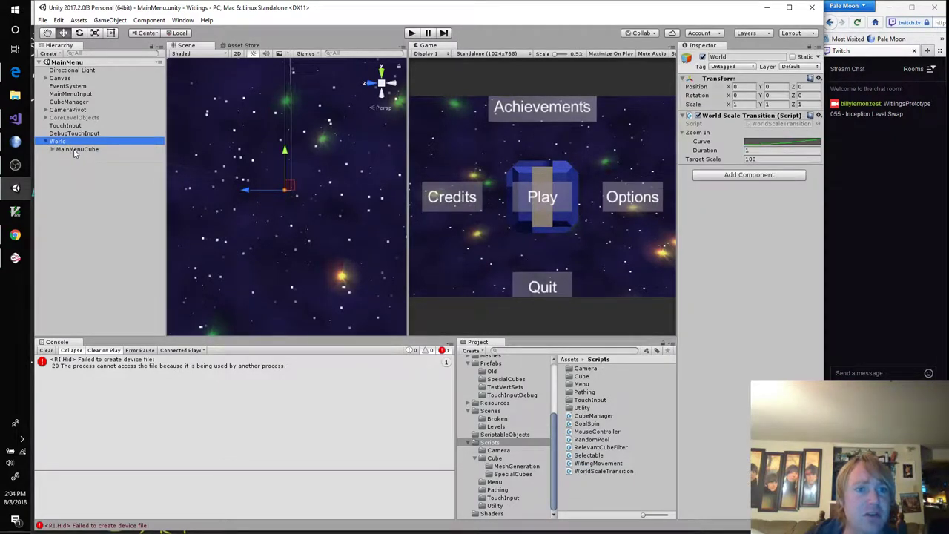
left_click(78, 151)
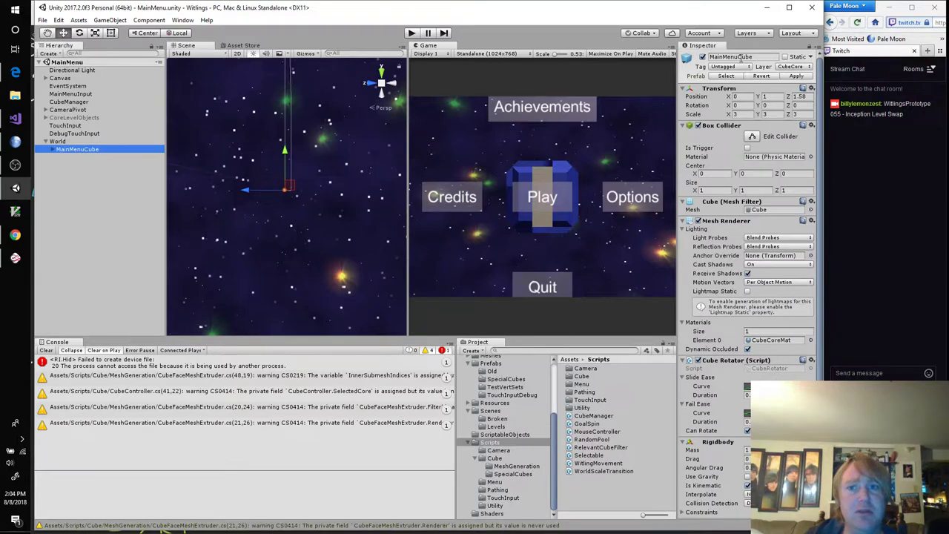
left_click(702, 57)
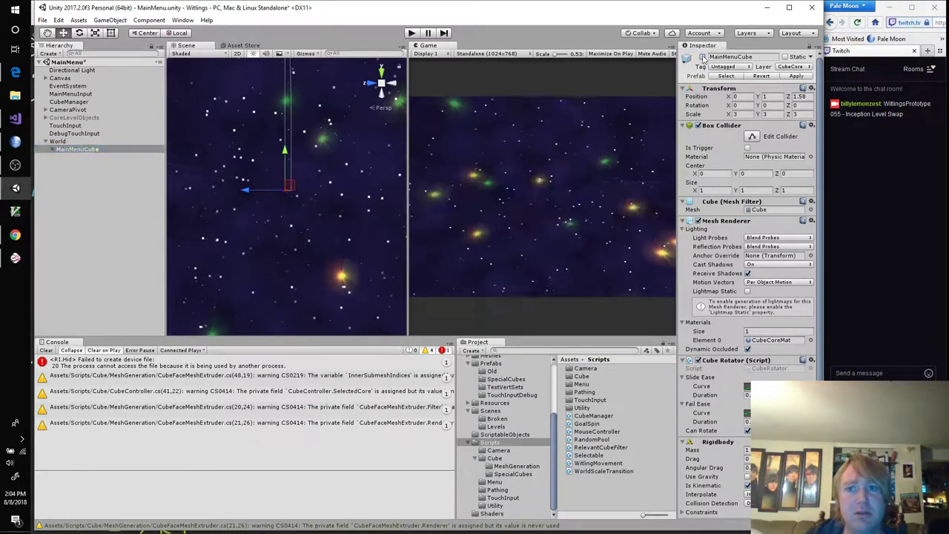
Add a plain 3D Cube as a child of World and start Play mode
right_click(93, 142)
mouse_move(152, 236)
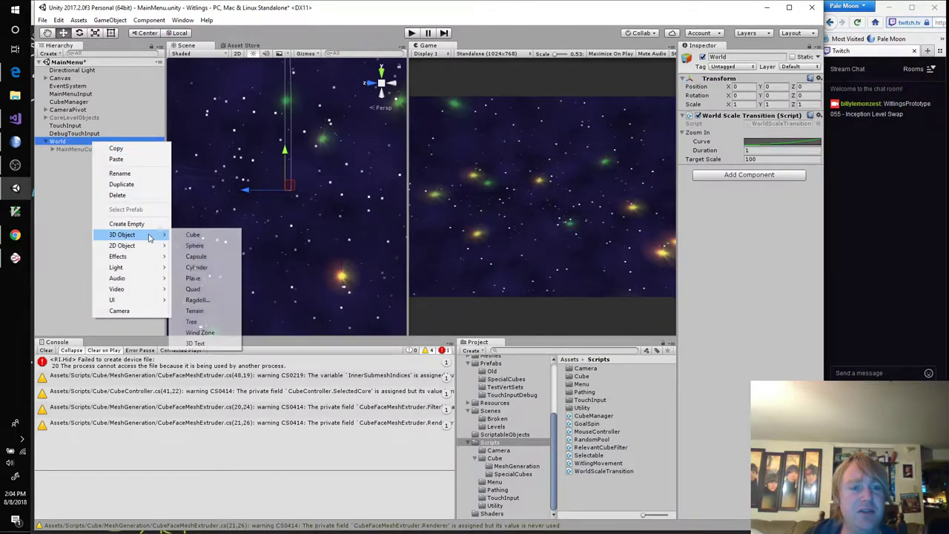
left_click(209, 238)
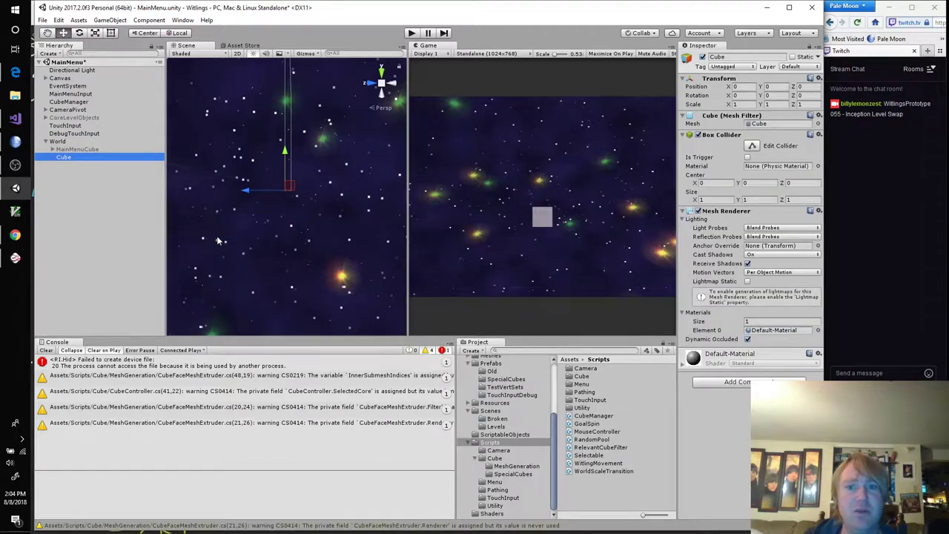
left_click(414, 34)
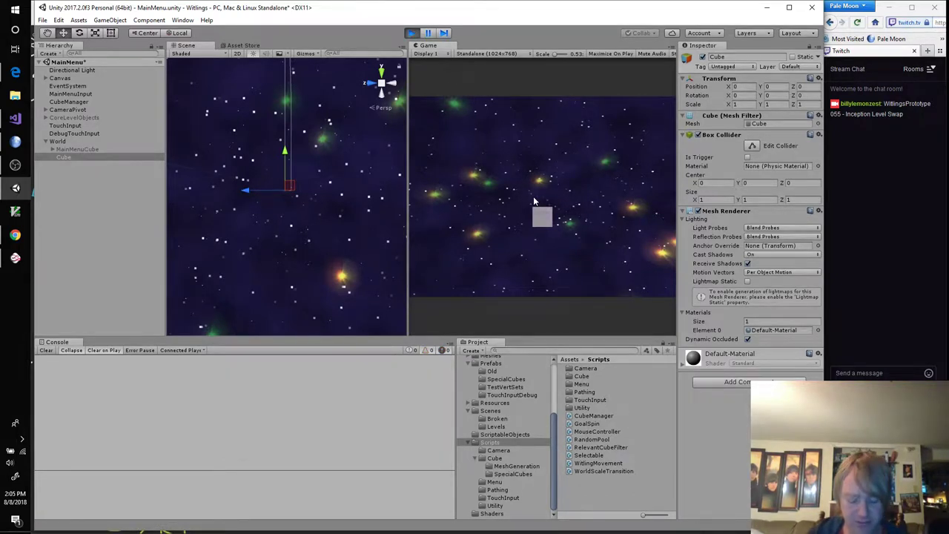
Run the main menu play test twice, clicking the Game view, then stop to edit mode
left_click(533, 197)
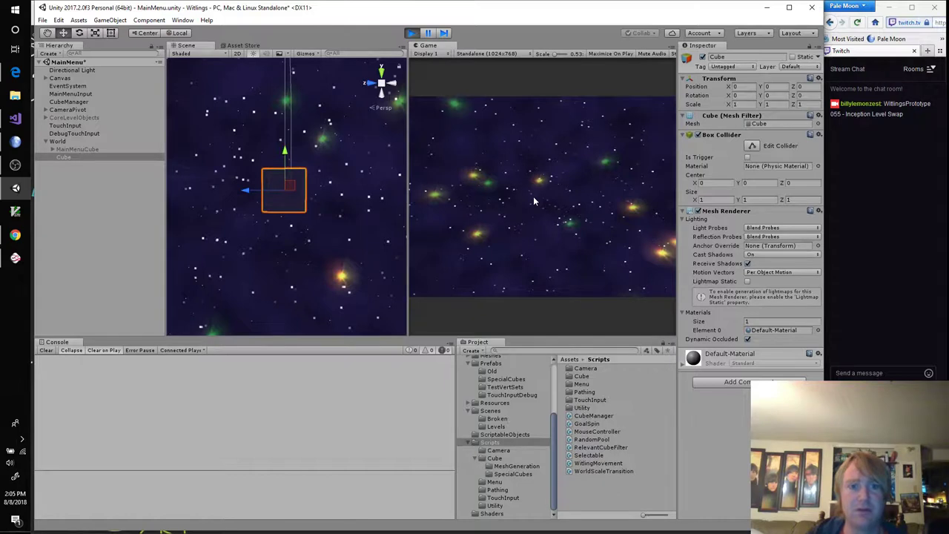
left_click(413, 33)
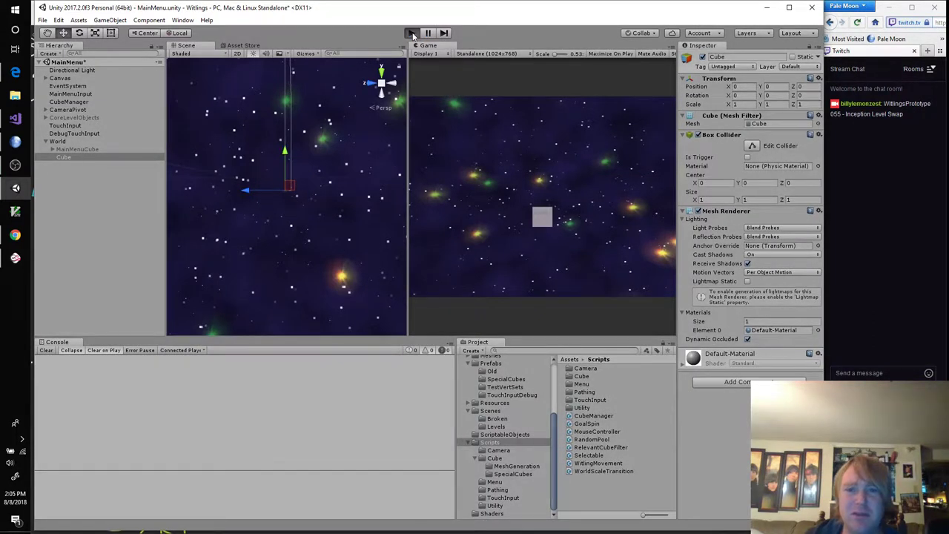
left_click(412, 34)
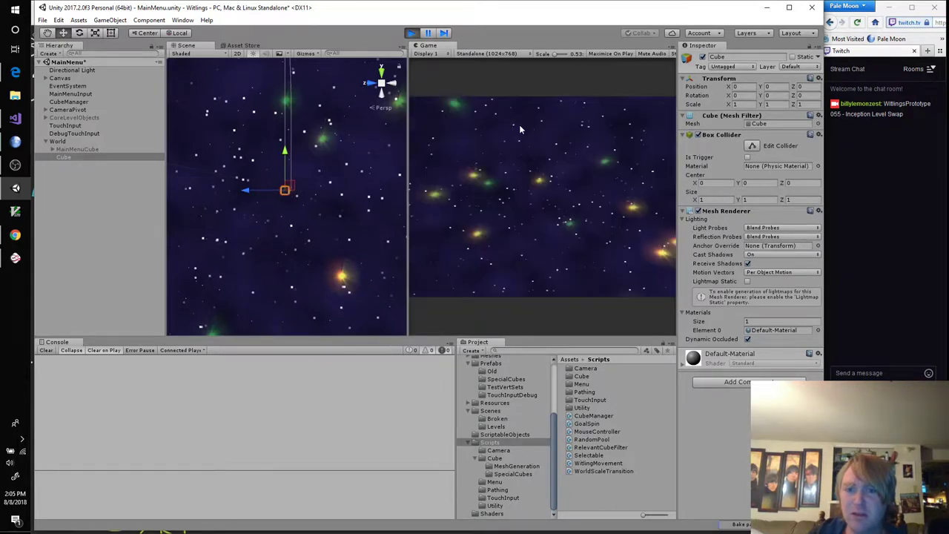
left_click(411, 34)
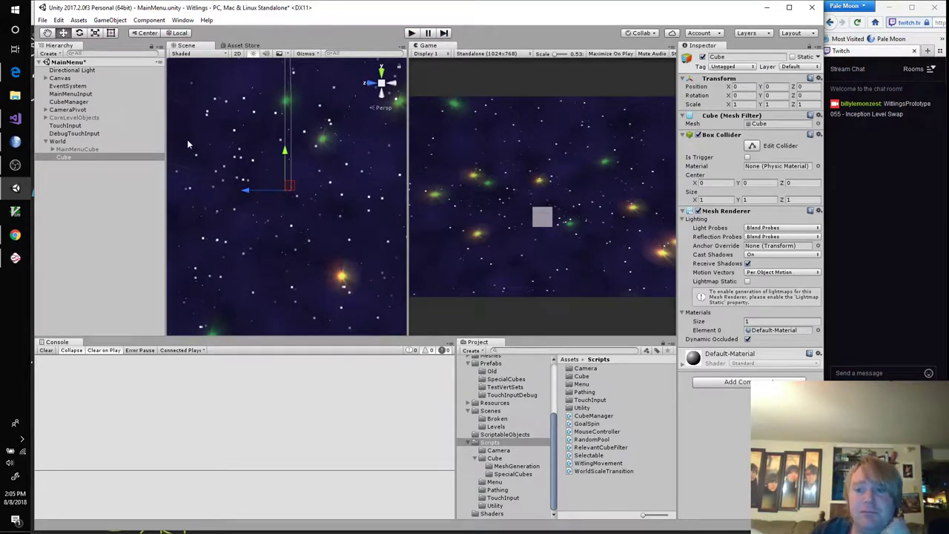
Set World's transition Duration to 3 and Target Scale to 20, then play-test
left_click(70, 143)
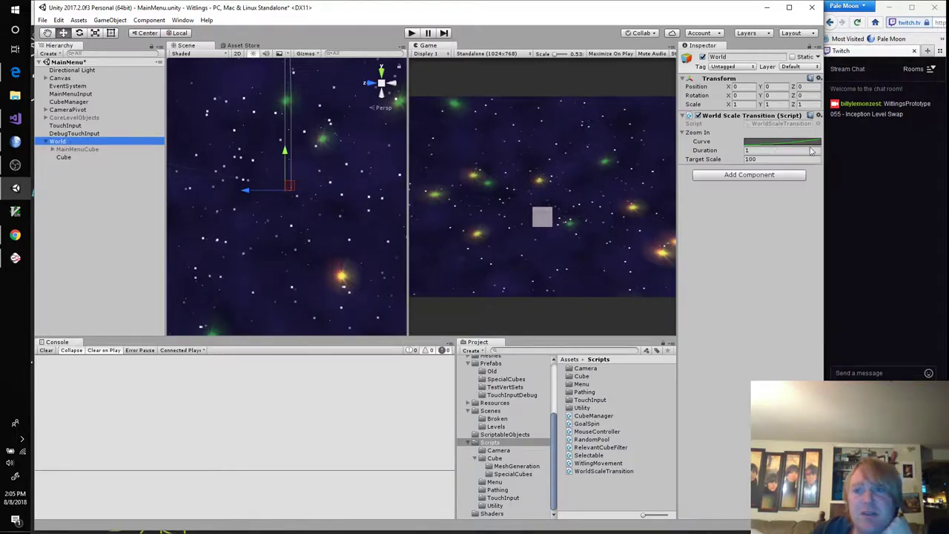
left_click(776, 150)
type("3")
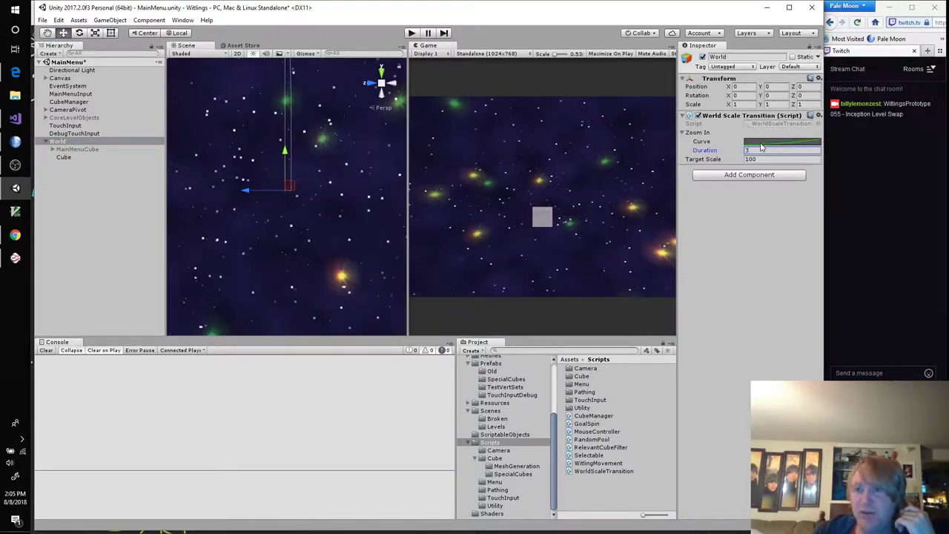
left_click(768, 159)
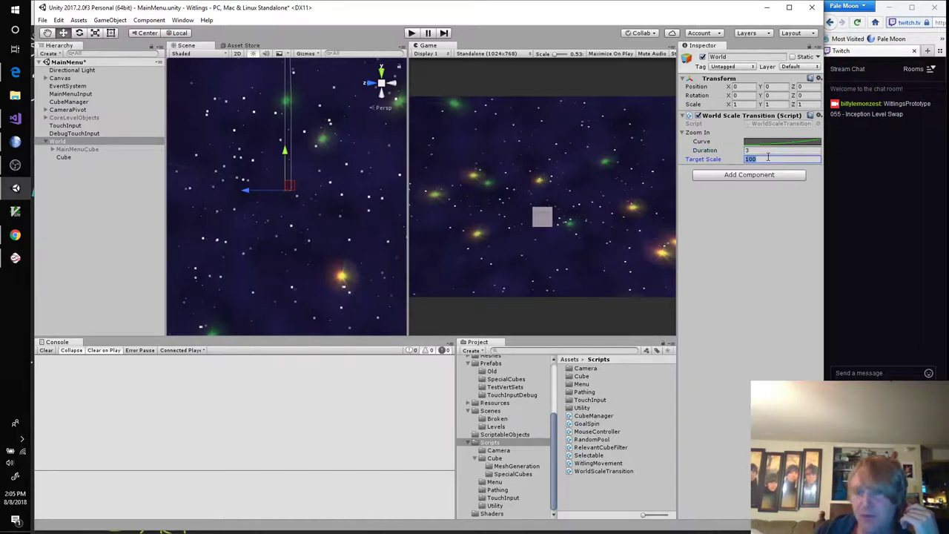
type("20")
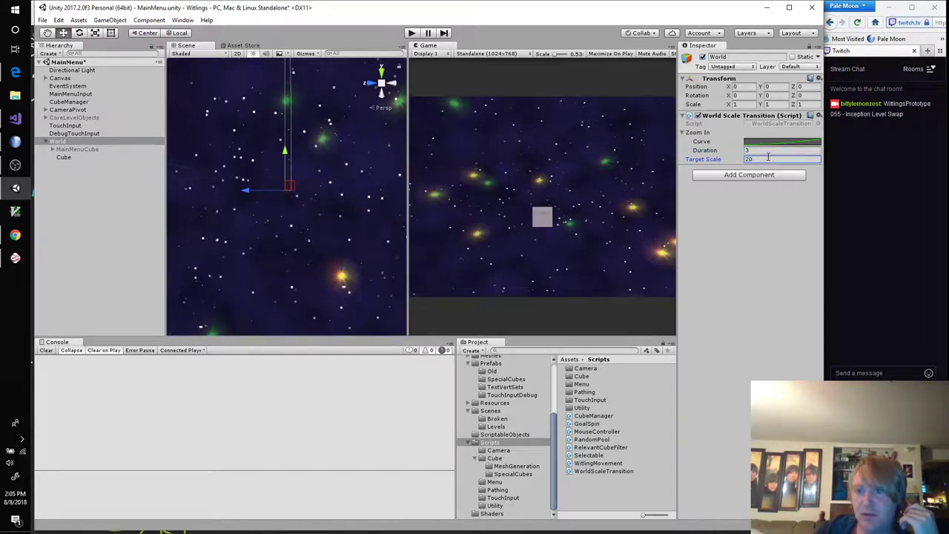
left_click(411, 32)
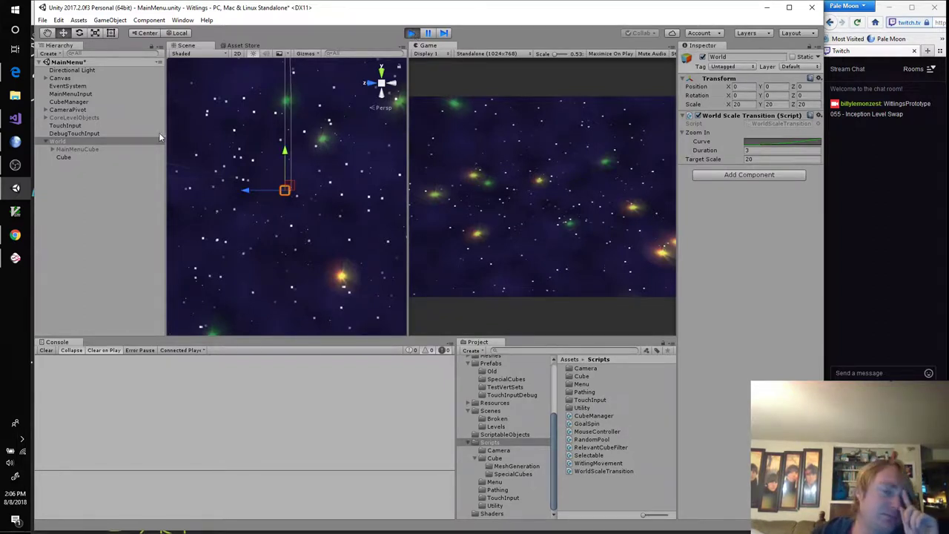
Drill into World > FaceContainer > UpFace and inspect AchievementsMenuText's Font Material
left_click(52, 150)
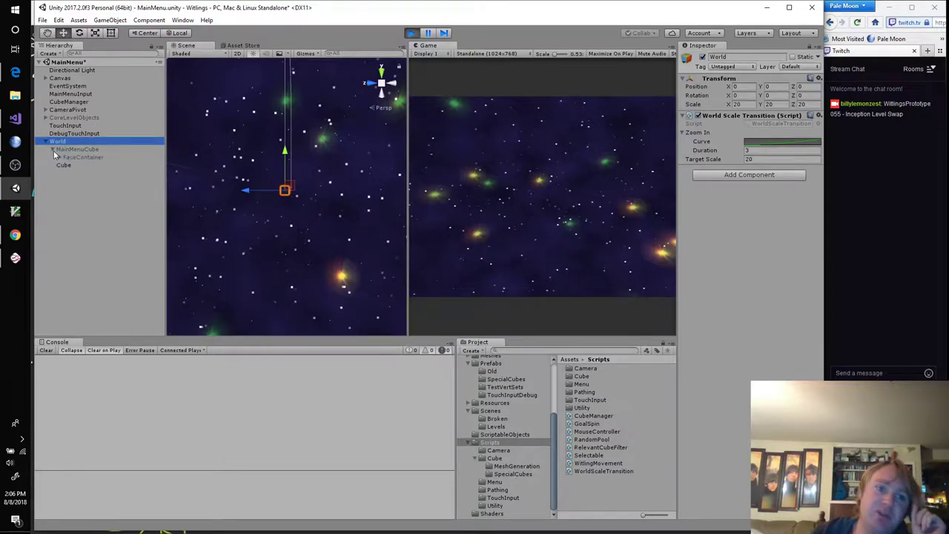
left_click(60, 157)
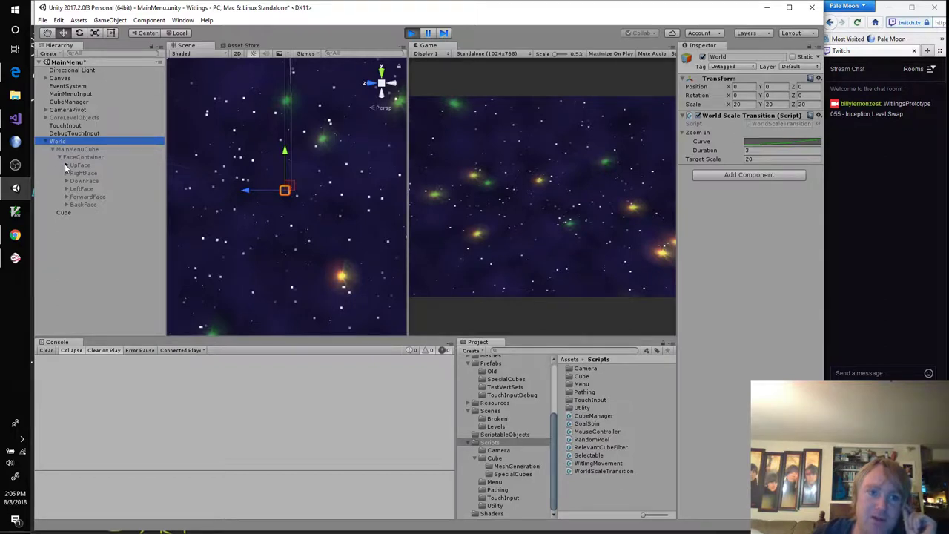
left_click(65, 164)
left_click(107, 172)
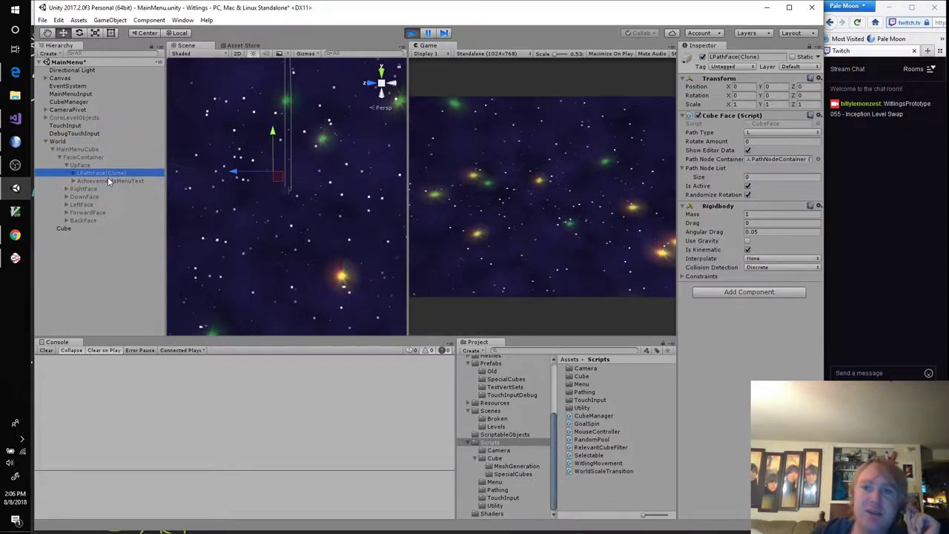
left_click(108, 180)
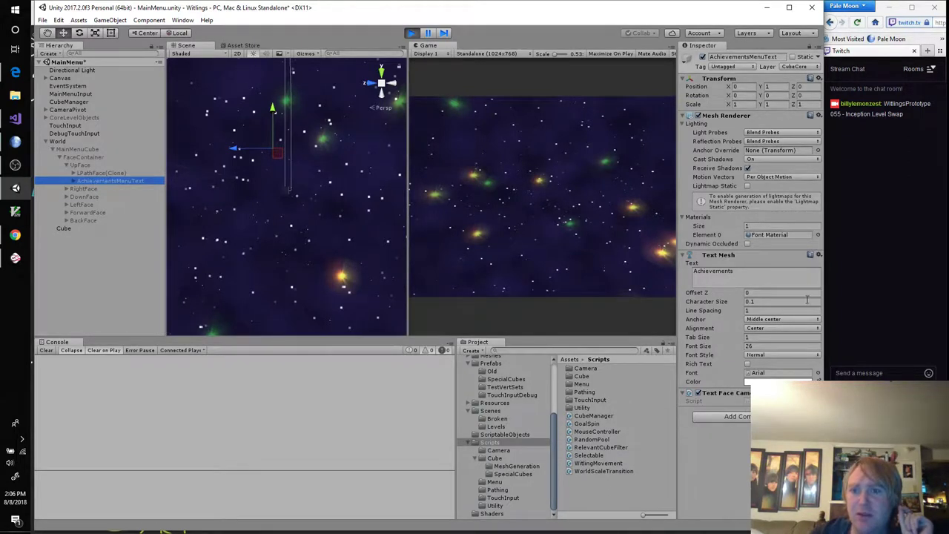
left_click(776, 235)
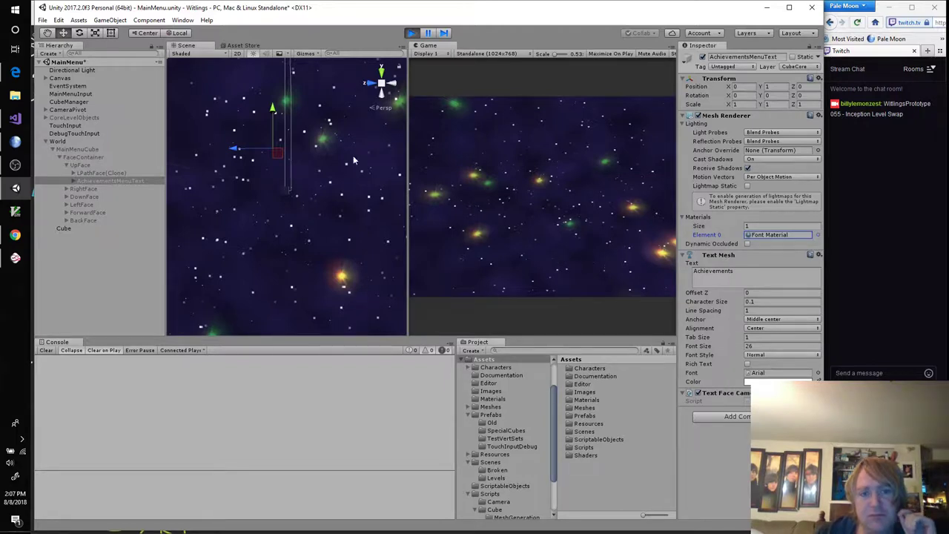
Restart the play test with MainMenuCube selected and zoom the Scene view toward the cube
left_click(412, 34)
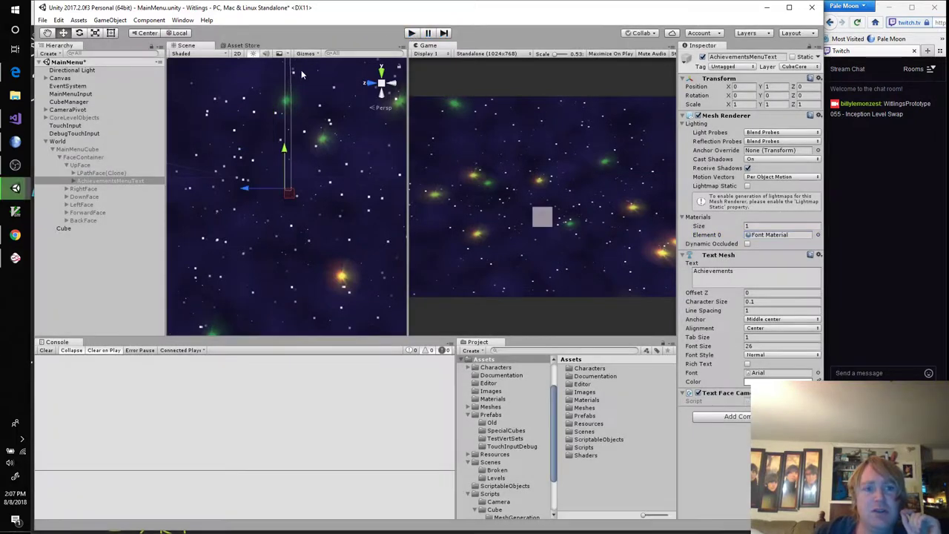
left_click(111, 157)
left_click(111, 149)
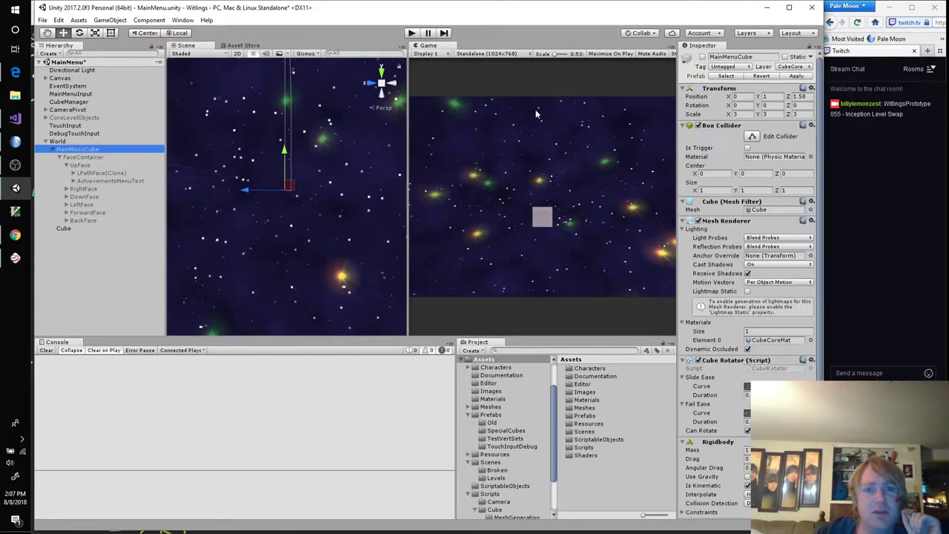
left_click(413, 33)
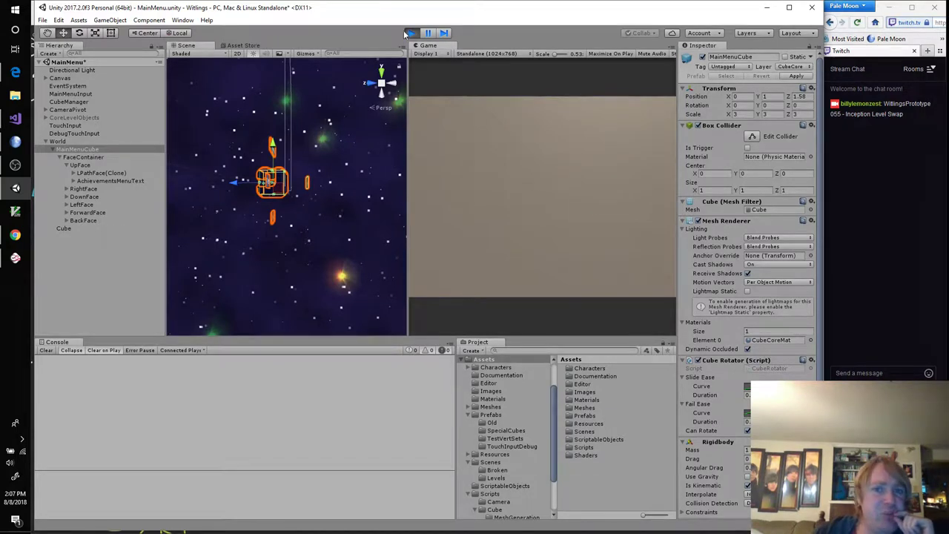
right_click_drag(348, 267, 367, 266)
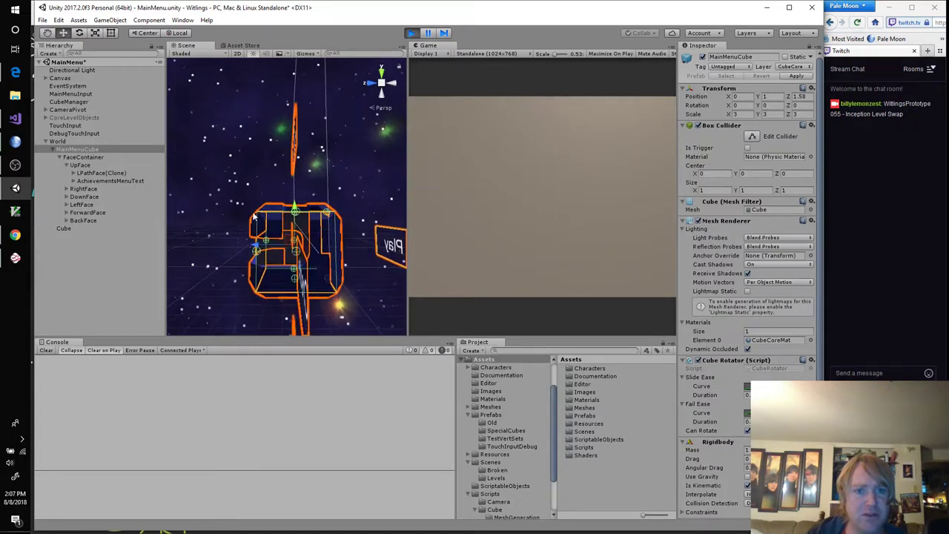
Select Main Camera under CameraPivot, orbit the Scene view, then stop Play mode
left_click(45, 109)
left_click(80, 118)
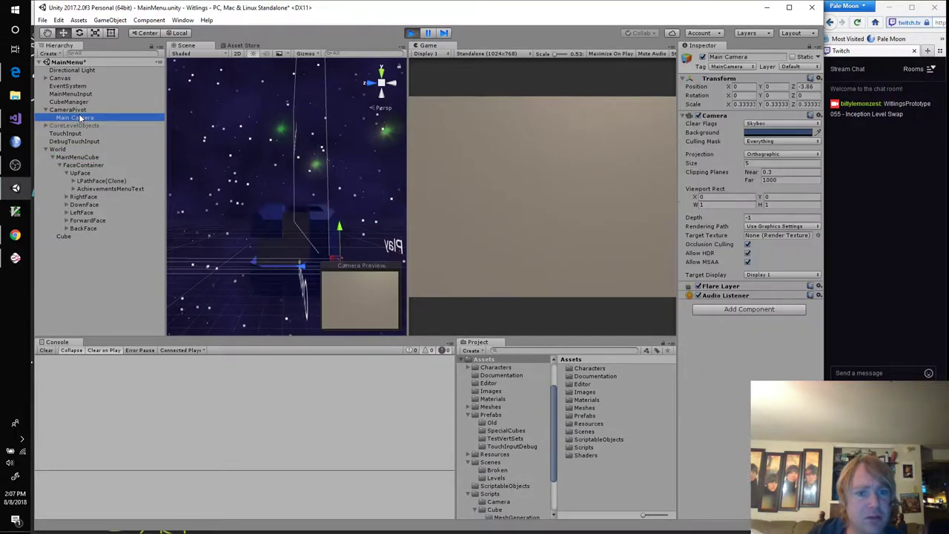
right_click_drag(236, 130, 267, 163)
left_click(412, 33)
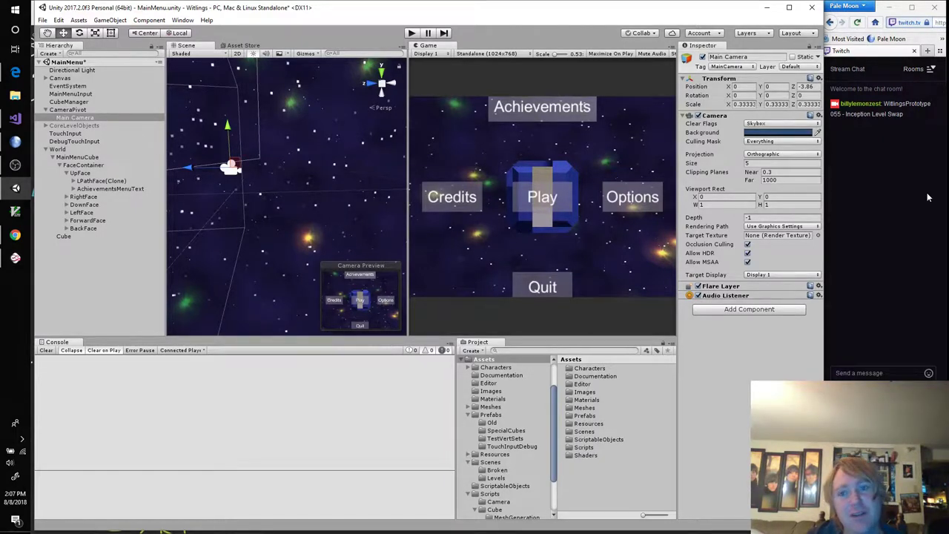
Set World's Target Scale in World Scale Transition to 19 and start a play test
left_click(78, 149)
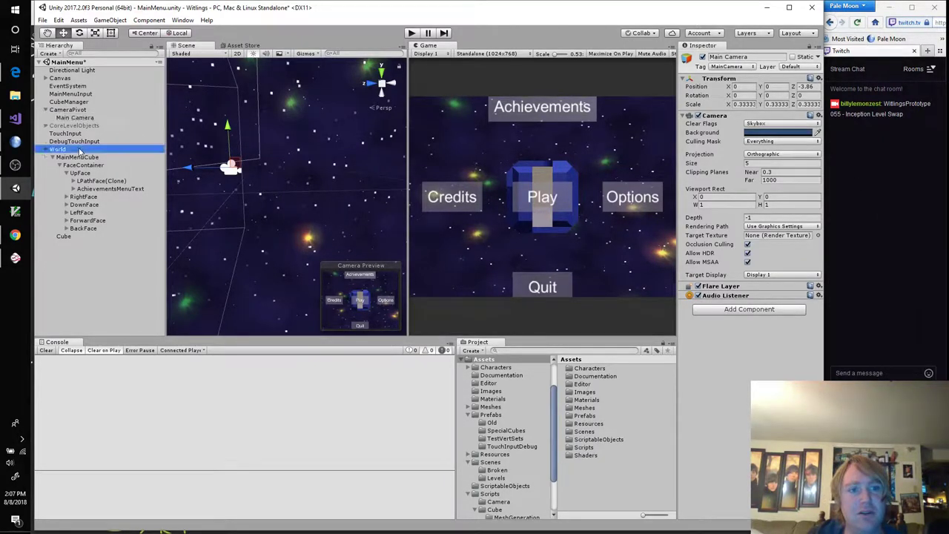
left_click(783, 158)
type("19")
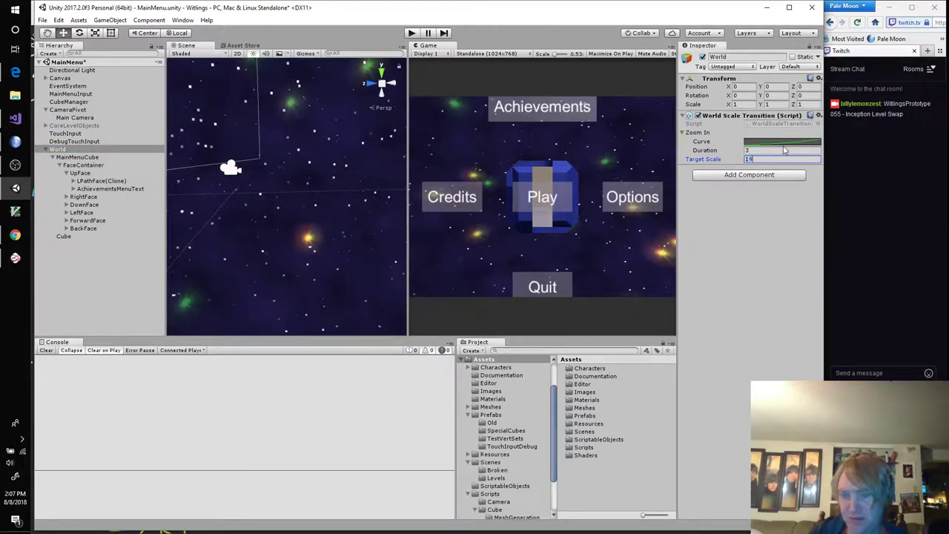
left_click(412, 32)
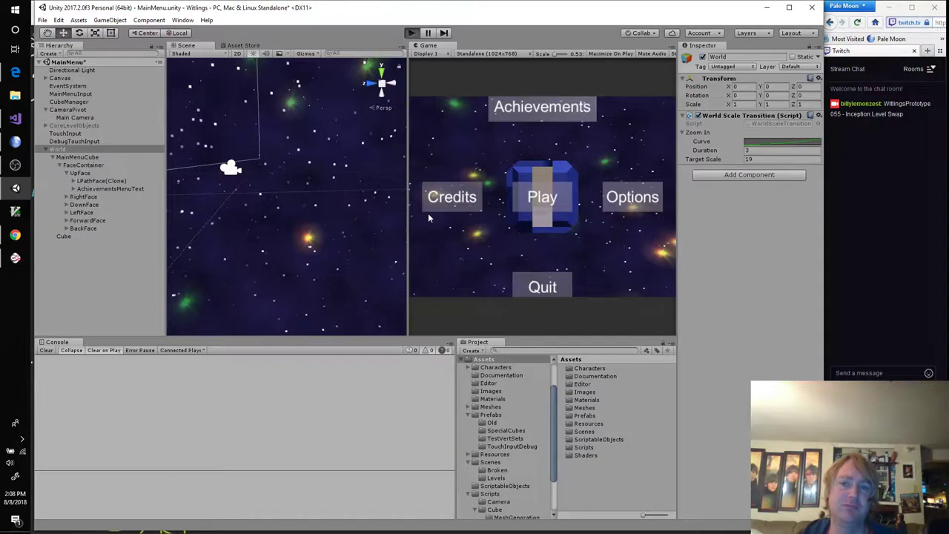
Trigger the zoom into the Play cube, then frame the Main Camera and orbit the Scene view around it
left_click(533, 252)
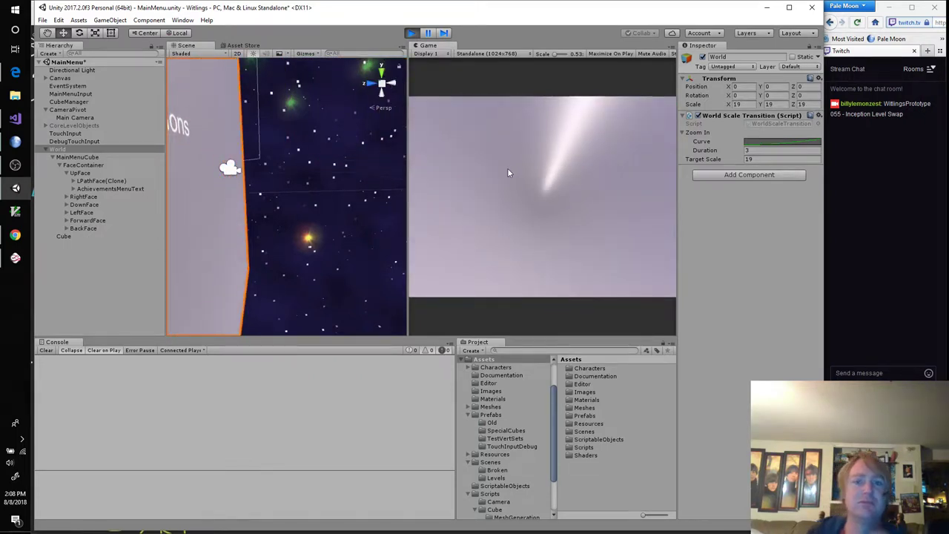
double_click(76, 118)
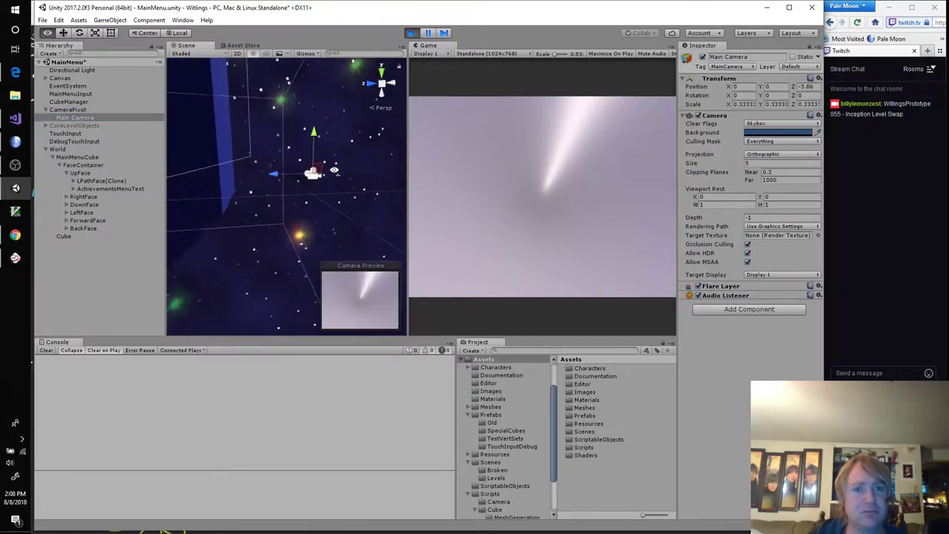
left_click_drag(335, 171, 280, 211, "alt")
Toggle the plain Cube's active state off and on to compare the view, then stop the play test
left_click(298, 172)
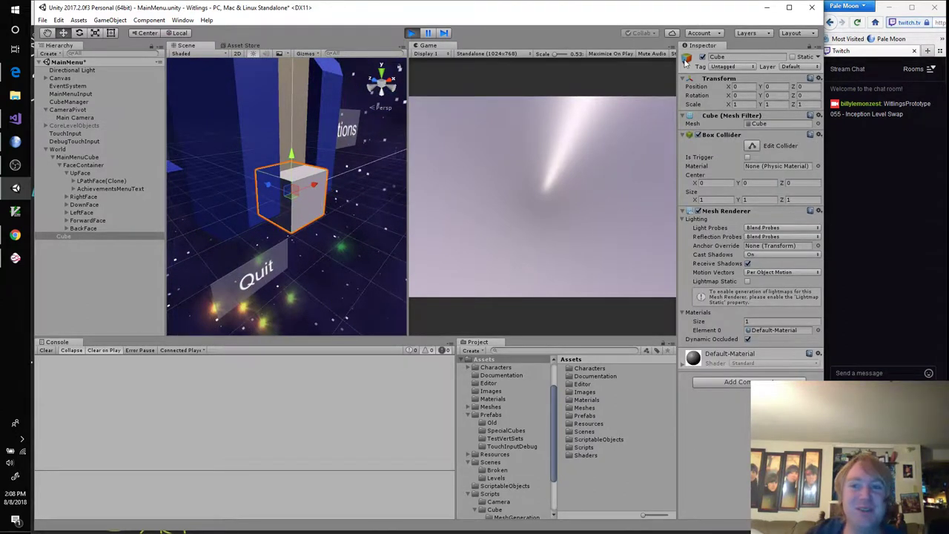
left_click(704, 58)
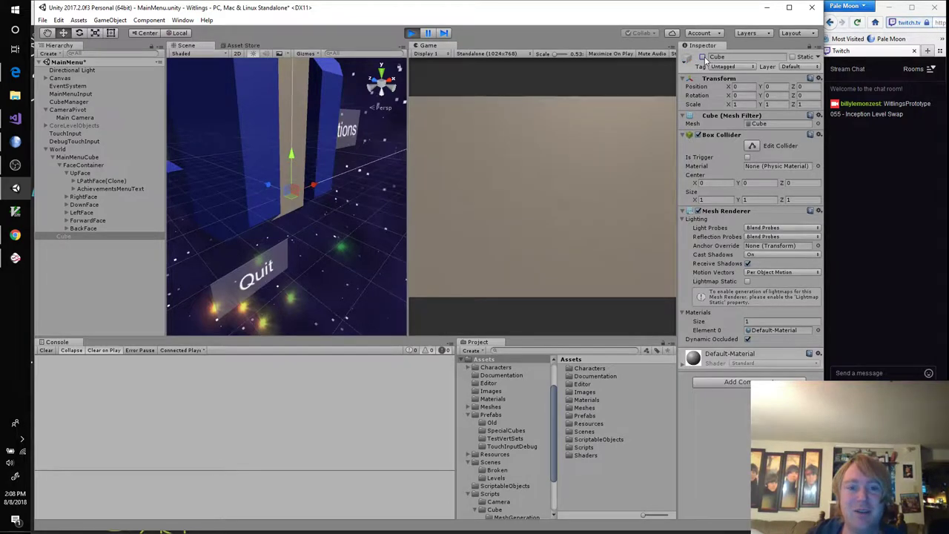
left_click(703, 57)
left_click(704, 57)
left_click(703, 58)
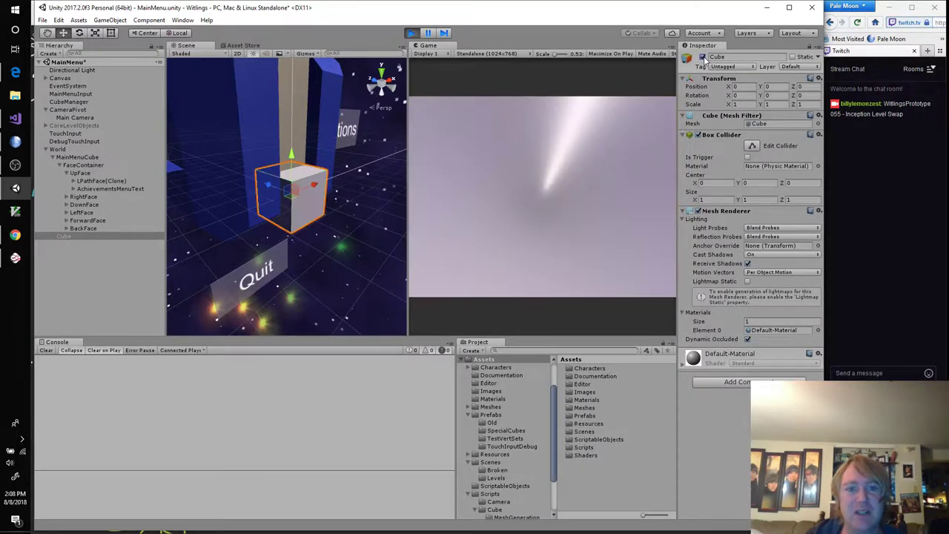
left_click(412, 33)
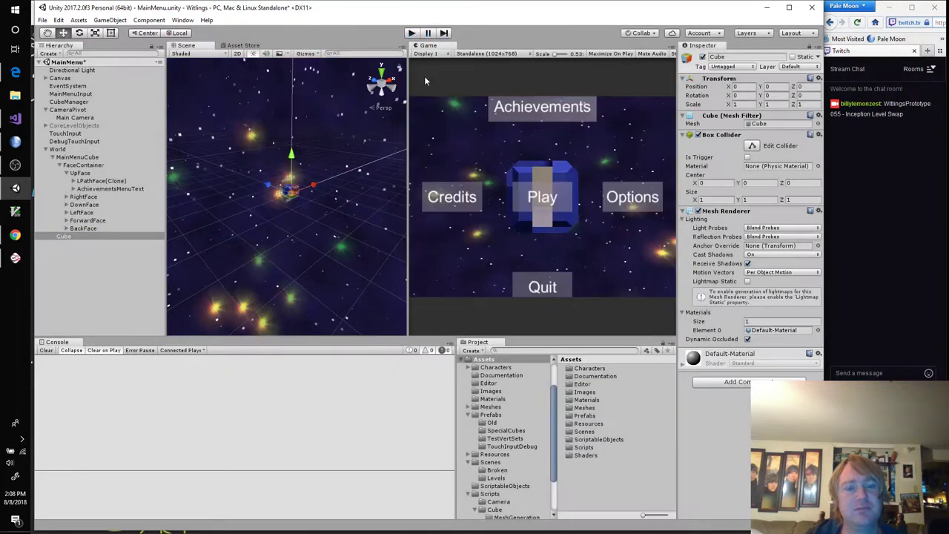
Select MainMenuCube and deactivate it
left_click(66, 237)
left_click(74, 157)
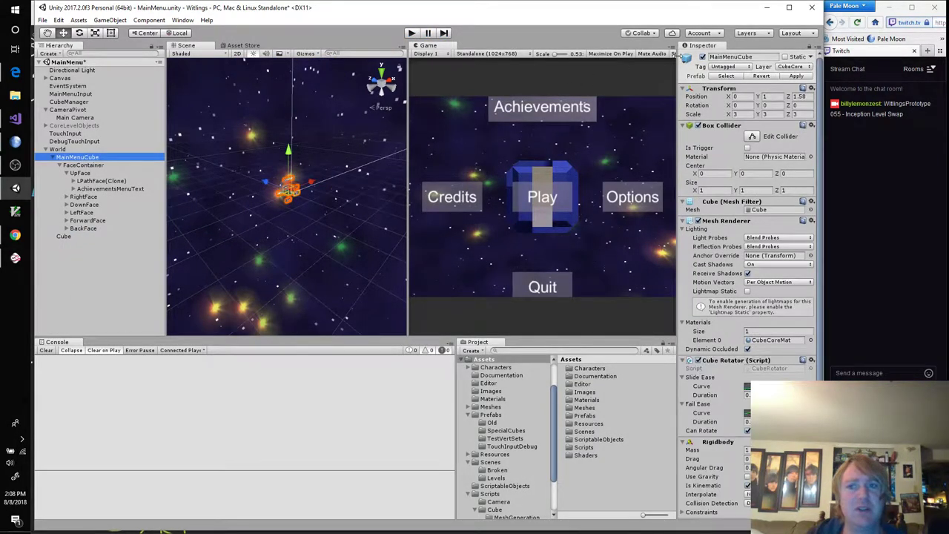
left_click(702, 57)
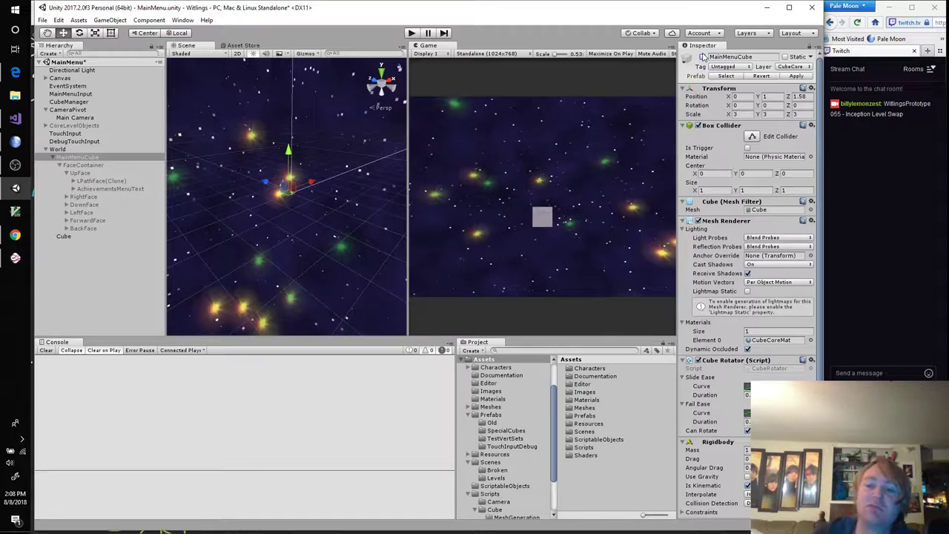
Follow the cube's CubeCoreMat material to the Shaders folder and open FadeShader in Visual Studio
left_click(768, 340)
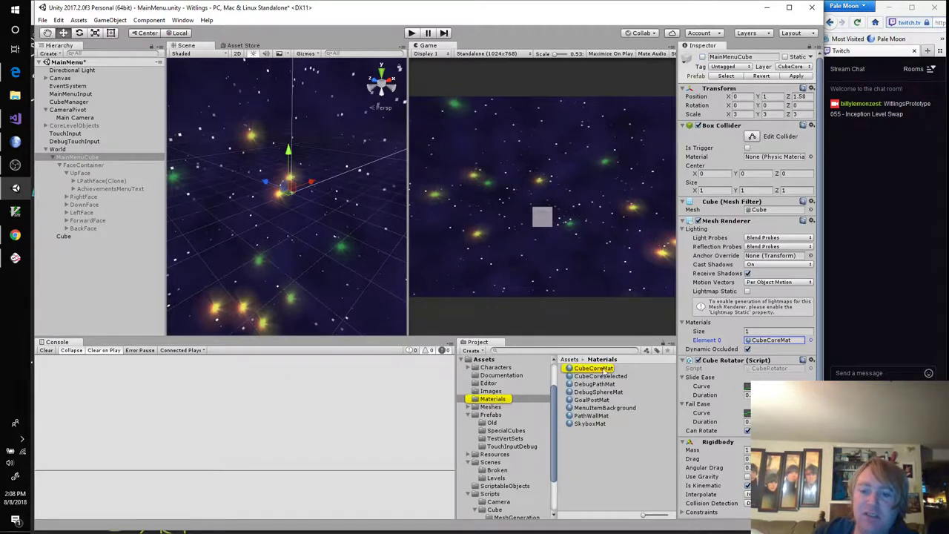
double_click(768, 341)
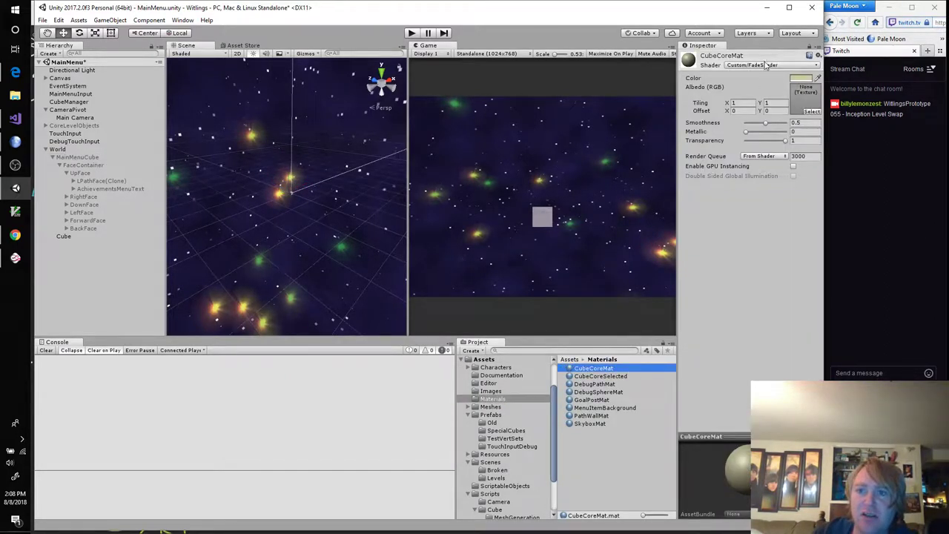
scroll(506, 456, "down", 2)
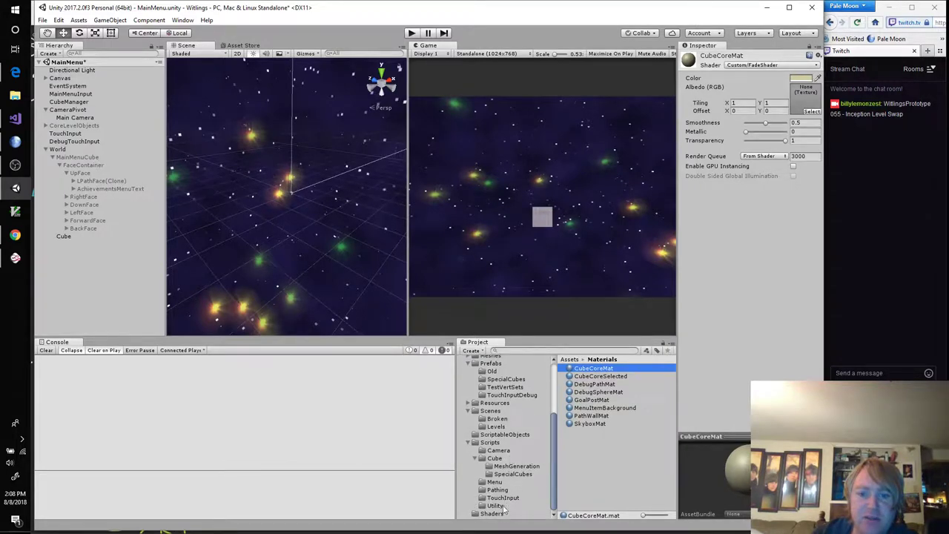
left_click(499, 514)
left_click(589, 368)
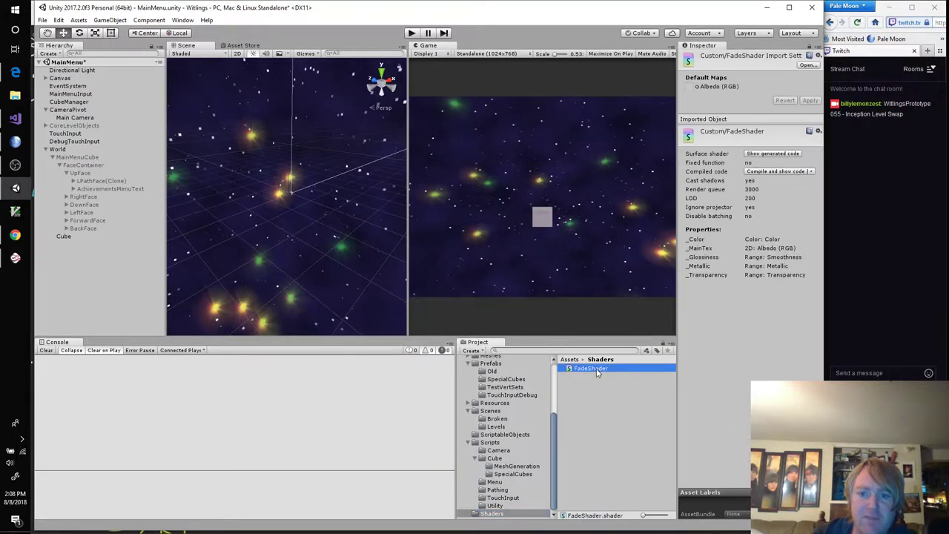
double_click(597, 370)
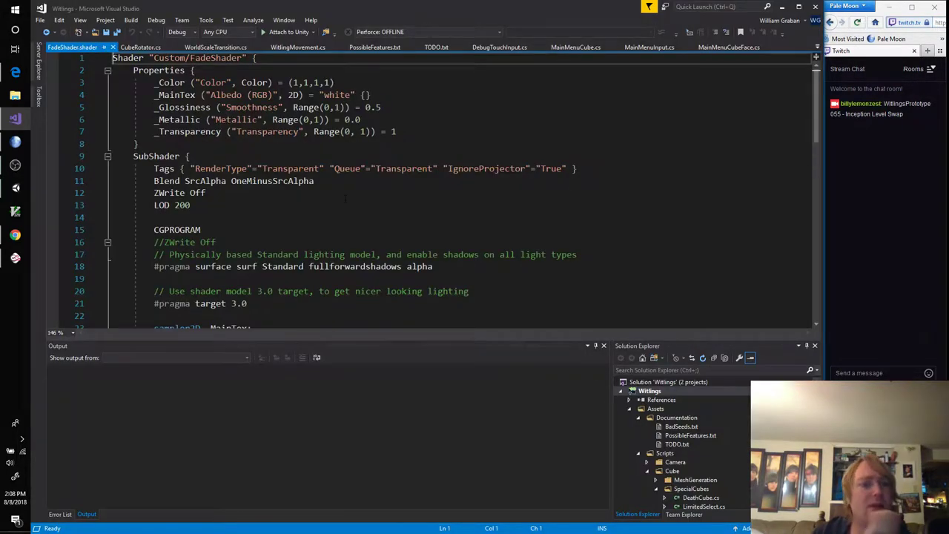
Change FadeShader's ZWrite from Off to On, then return to Unity
left_click(220, 201)
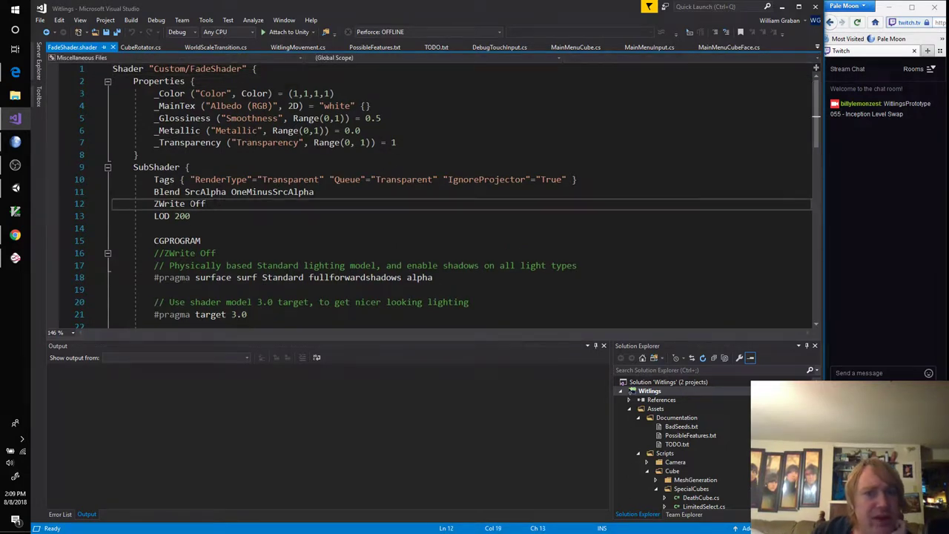
key("ctrl+shift+Left")
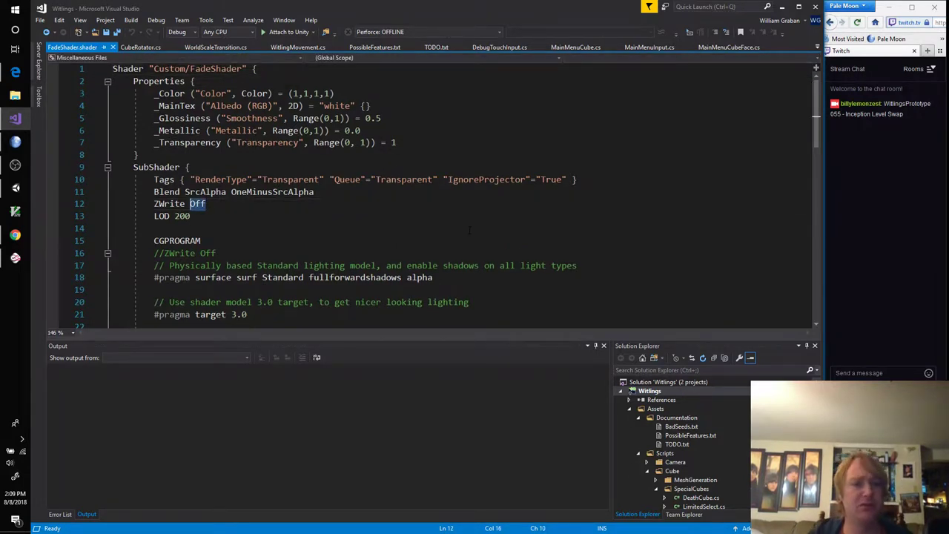
type("On")
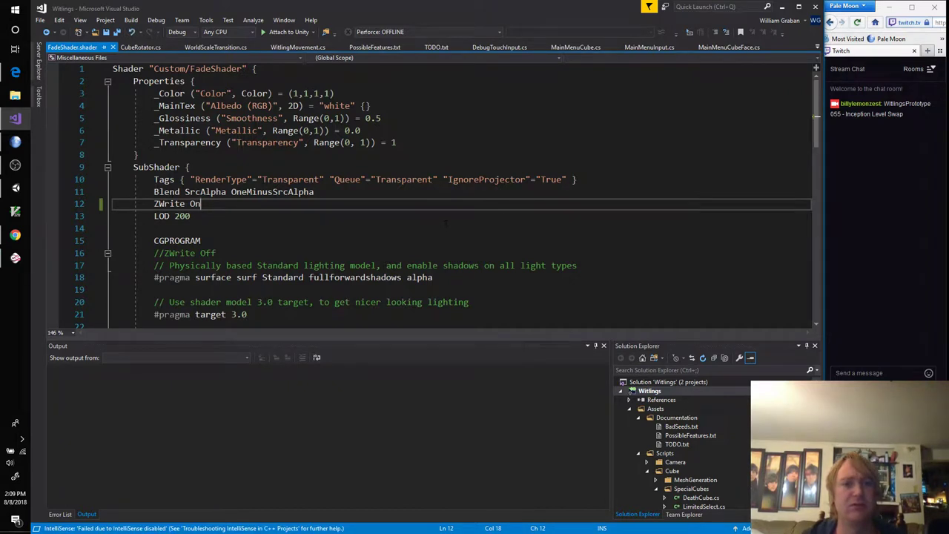
scroll(445, 220, "down", 8)
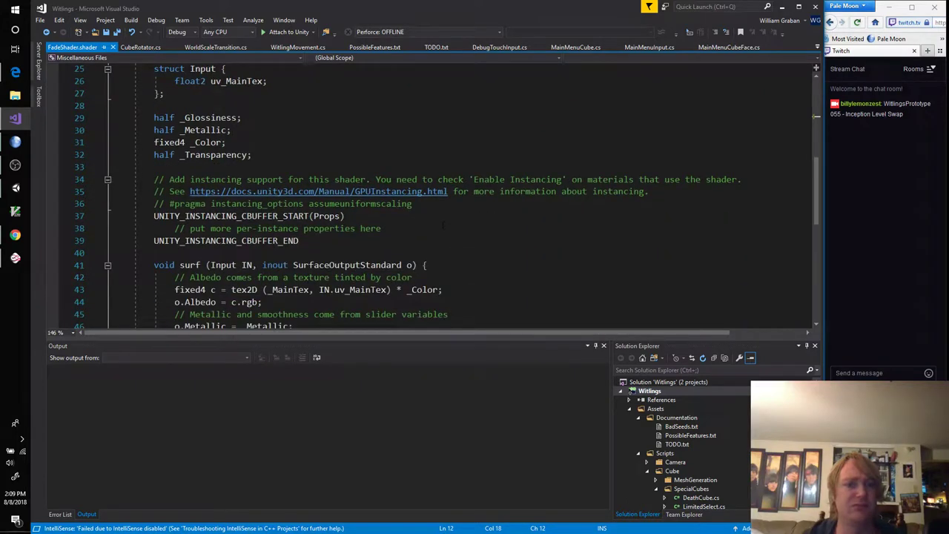
key("alt+Tab")
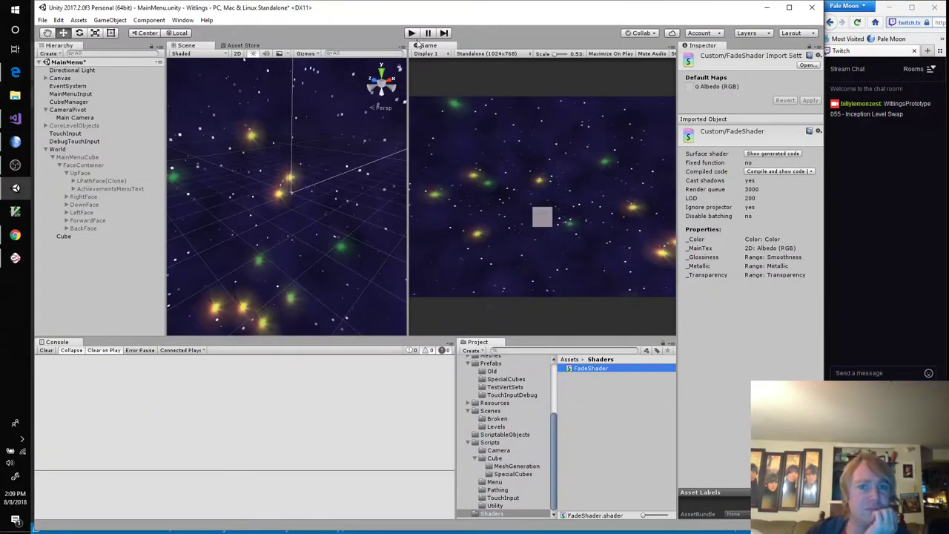
Play-test the ZWrite On shader, zooming into the menu's Play option with the plain Cube hidden, then stop
left_click(413, 33)
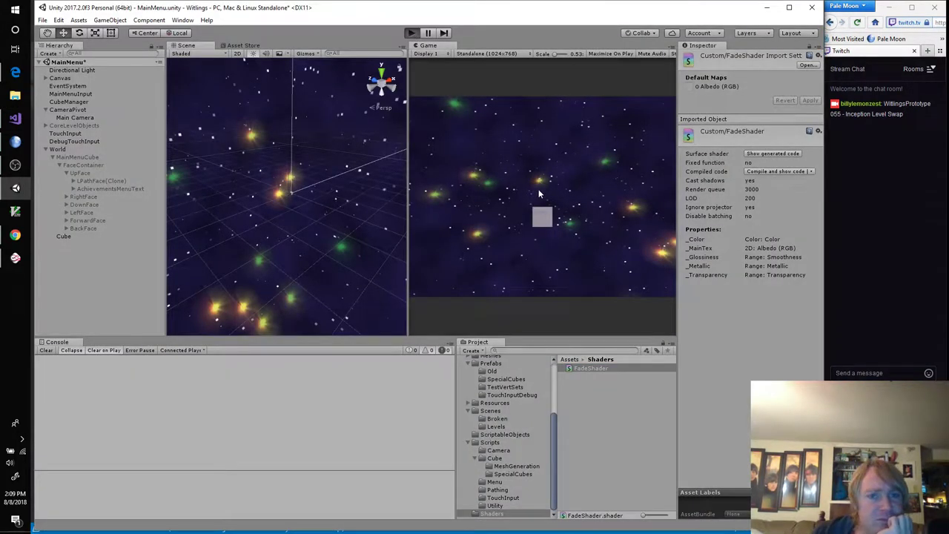
left_click(87, 159)
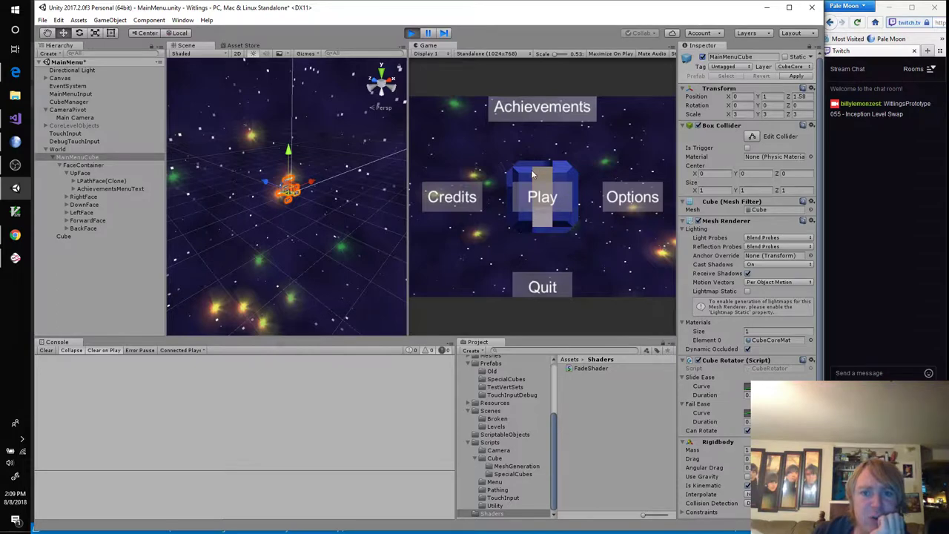
left_click(502, 200)
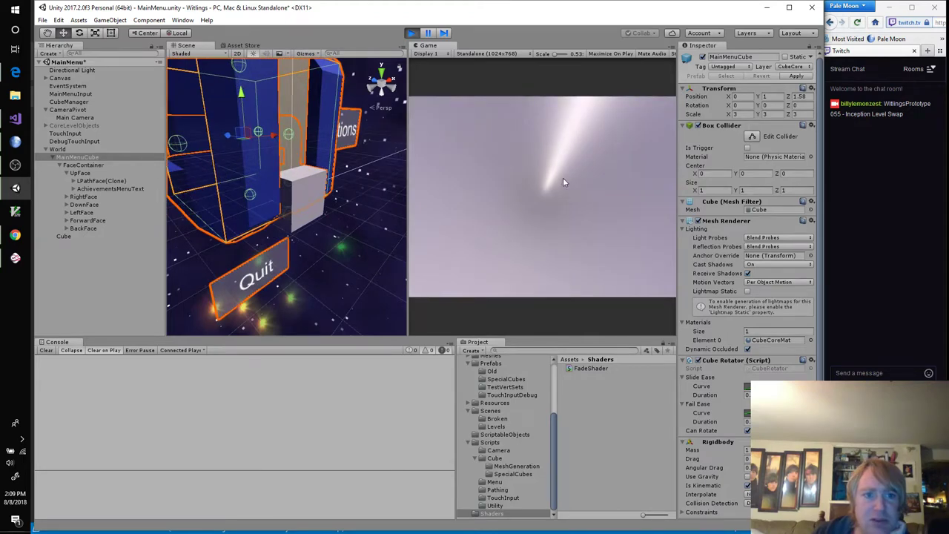
left_click(74, 238)
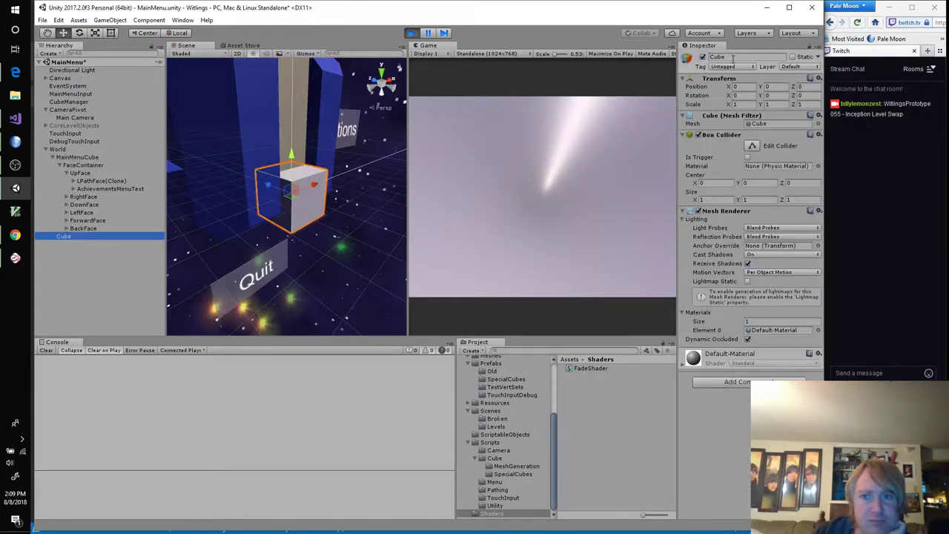
left_click(701, 57)
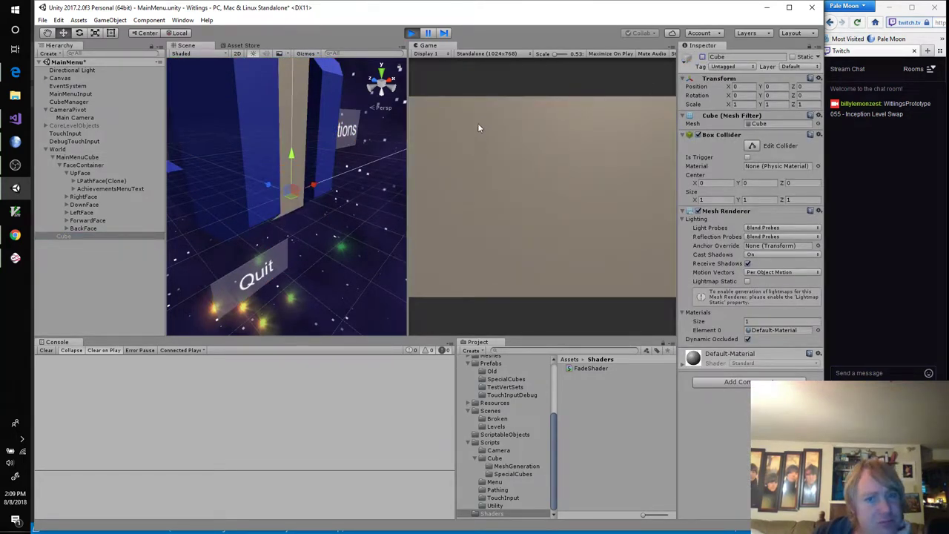
left_click(411, 33)
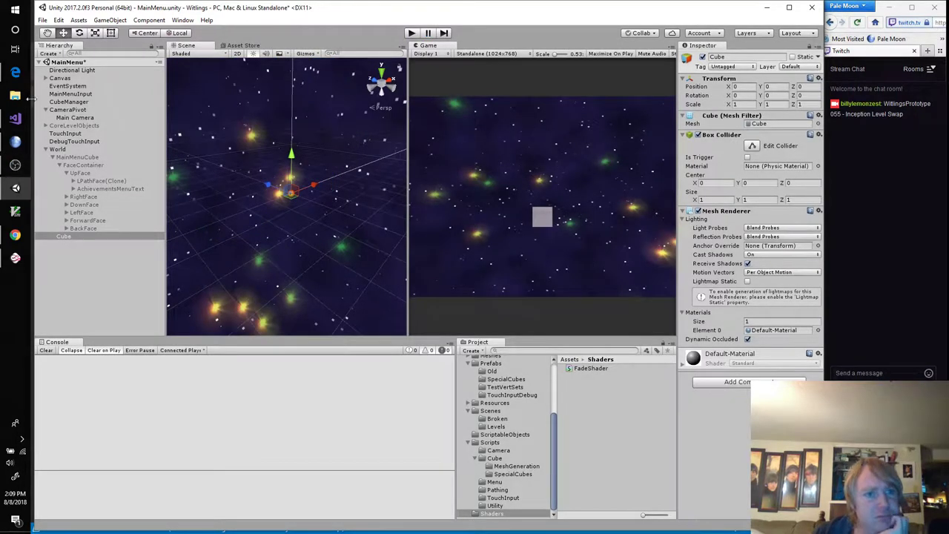
right_click(17, 75)
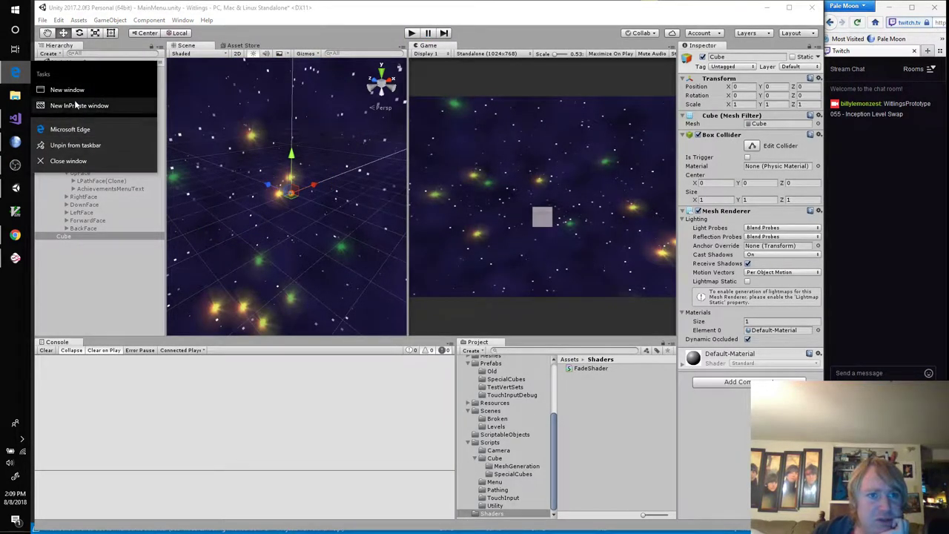
Open a new Edge window and dock and widen it beside the editor
left_click(78, 89)
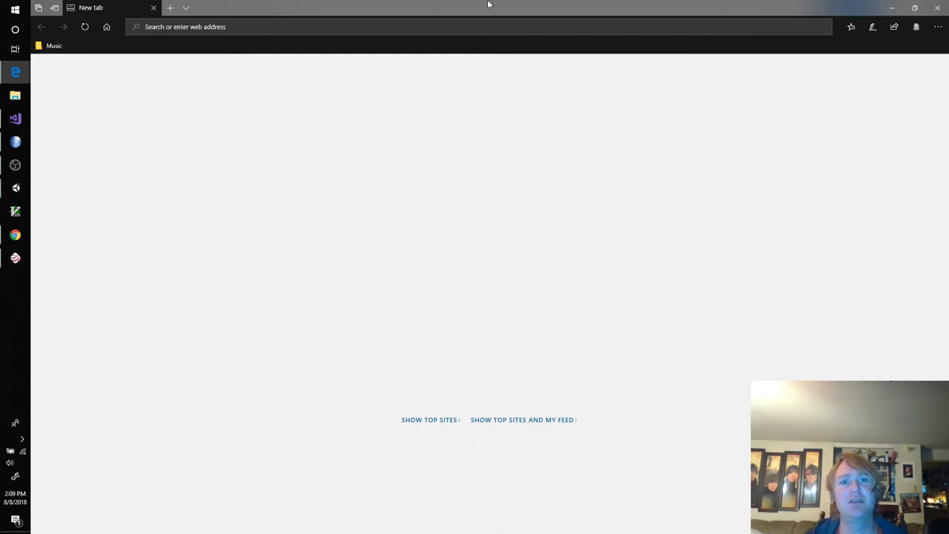
left_click_drag(489, 5, 0, 159)
left_click(488, 219)
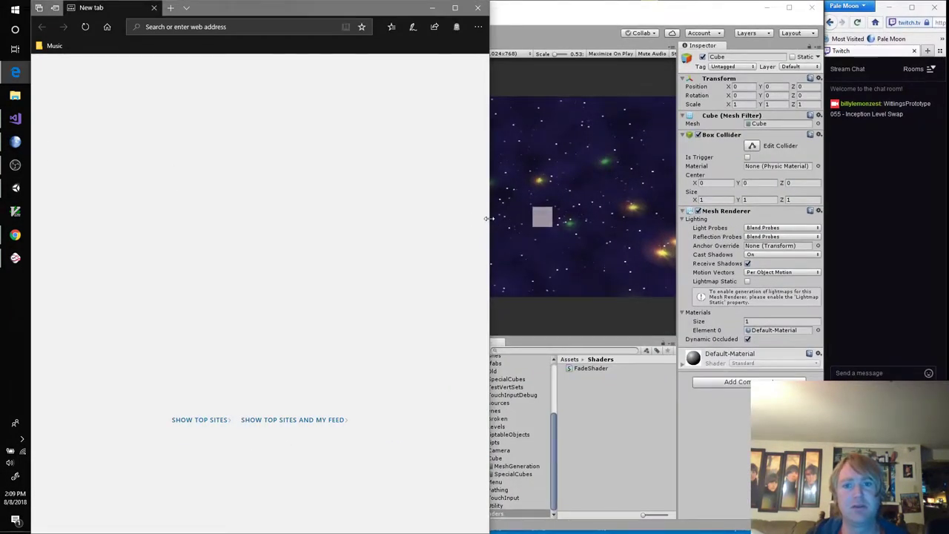
left_click_drag(490, 218, 825, 215)
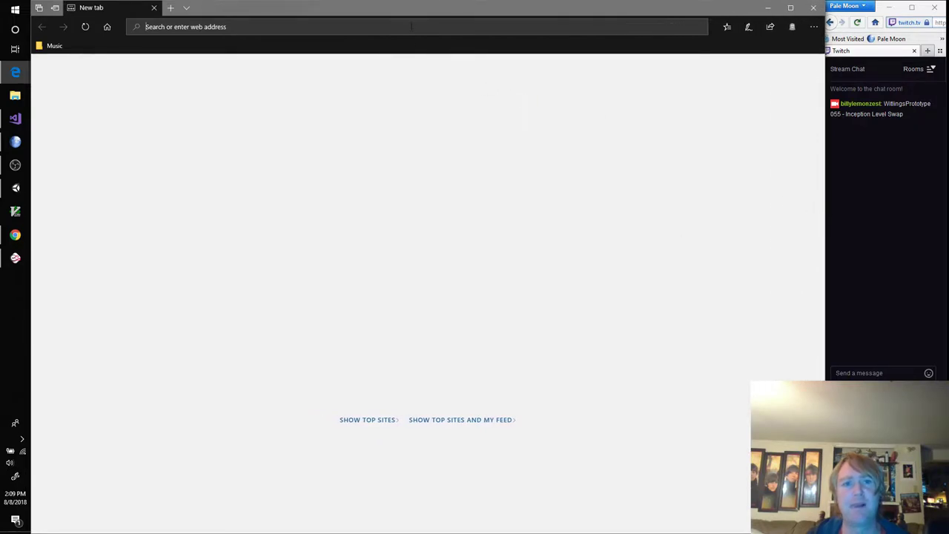
Search 'unity shader backface culling' and read the Unity Forum thread 'Backface culling in Unity'
left_click(411, 25)
type("unity shader ")
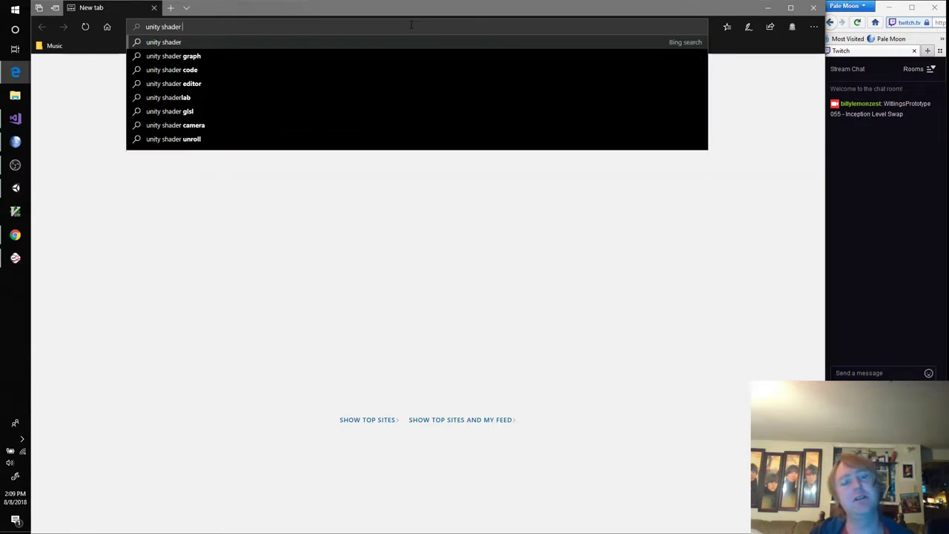
type("back")
key("Down")
key("Return")
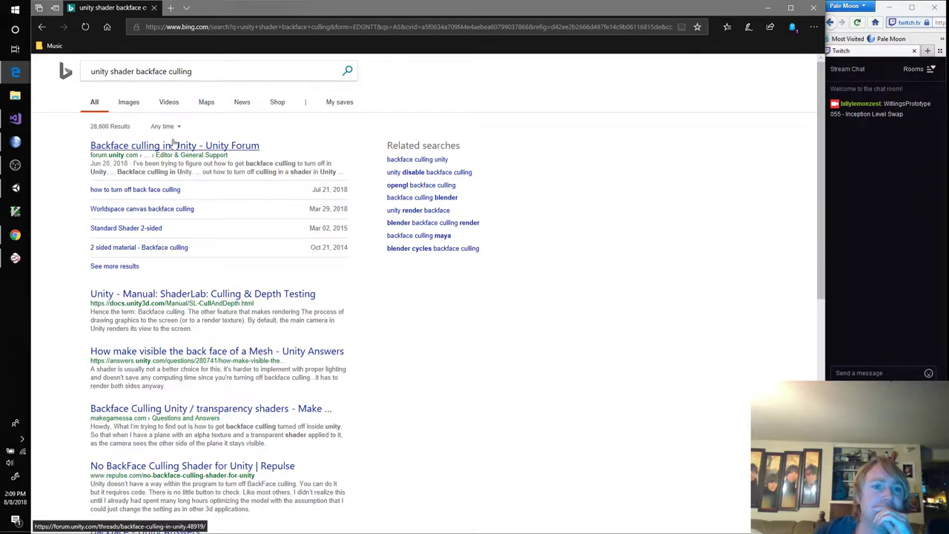
left_click(173, 145)
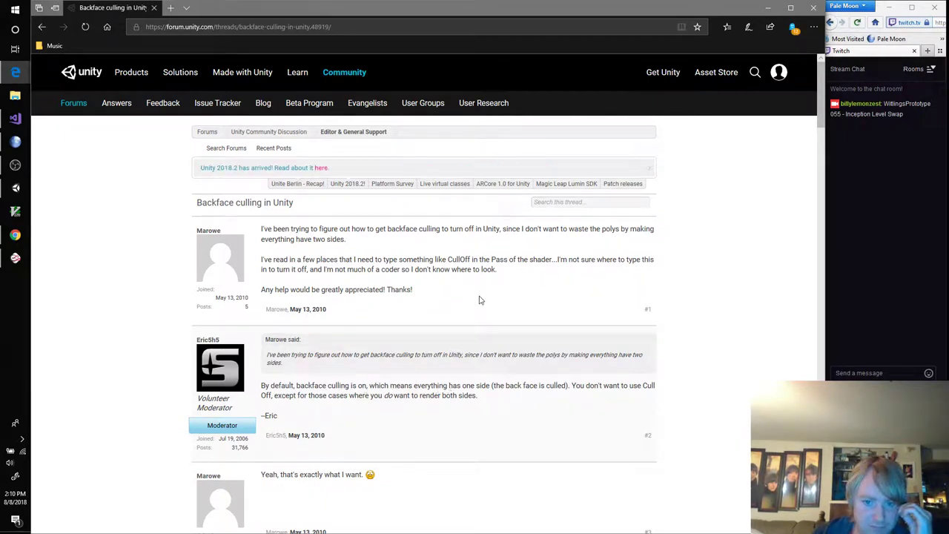
scroll(479, 303, "down", 3)
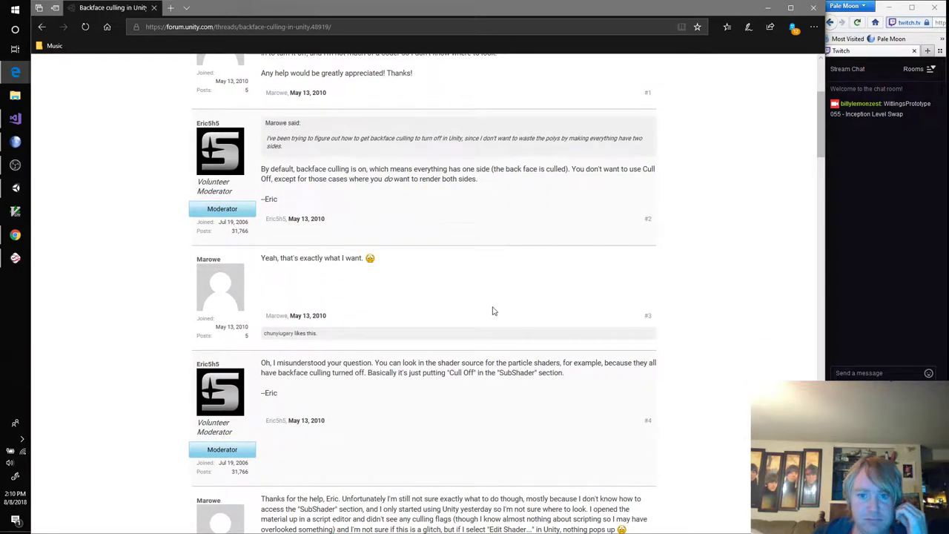
scroll(494, 312, "down", 4)
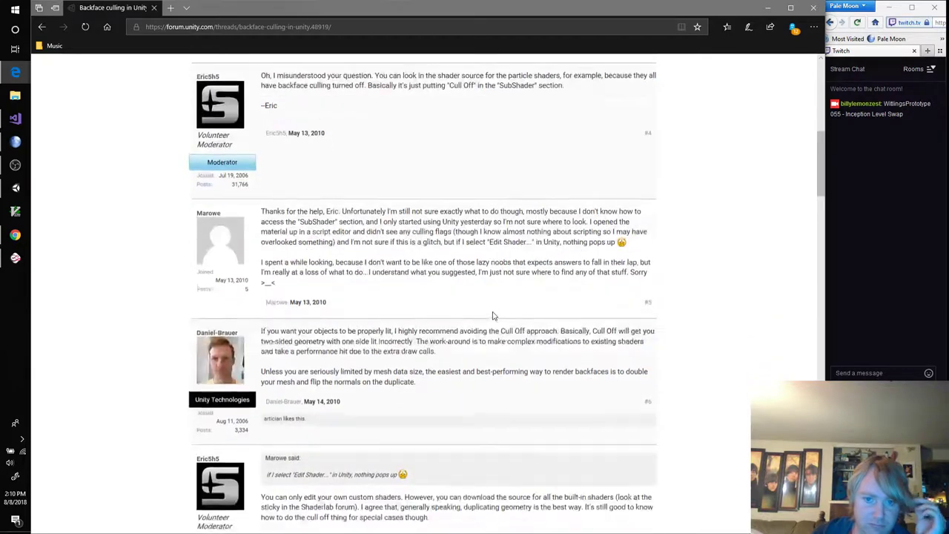
Return to FadeShader in Visual Studio and jump to the Custom shader name at the top
left_click(15, 118)
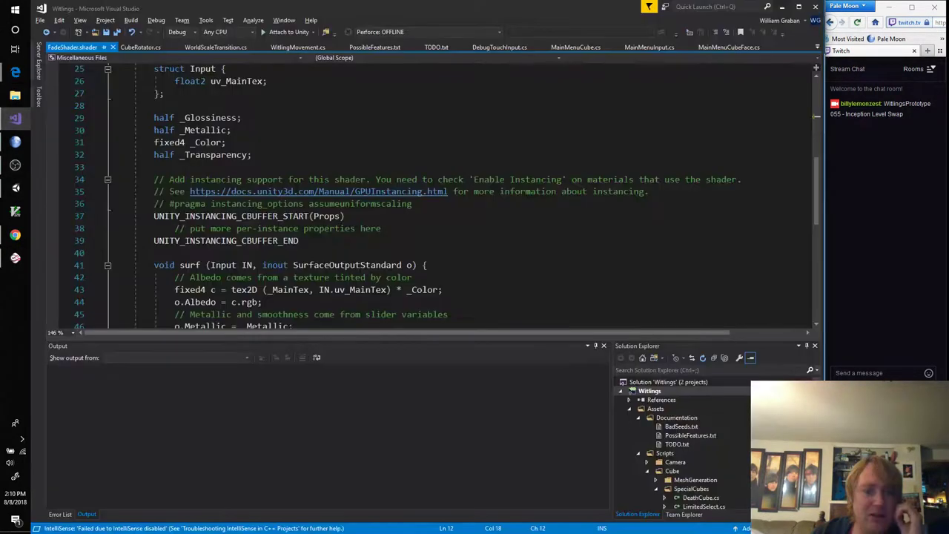
scroll(325, 242, "up", 4)
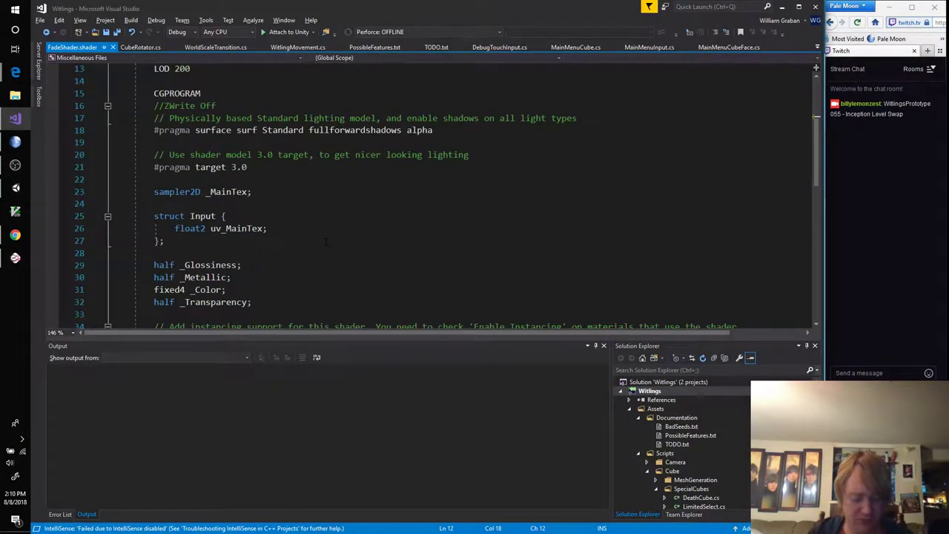
key("ctrl+f")
type("Cull")
key("Escape")
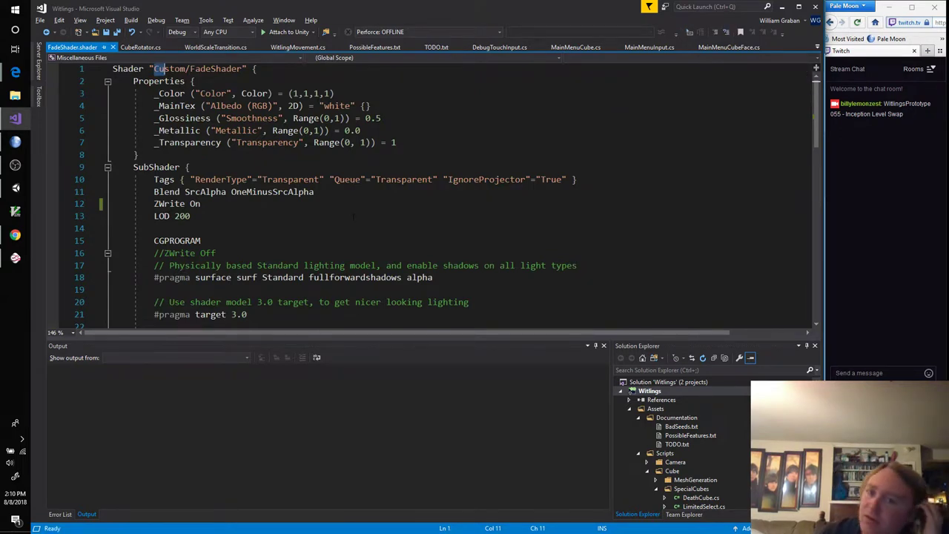
Comment out the shader's Tags and Blend lines and save the file
left_click(342, 191)
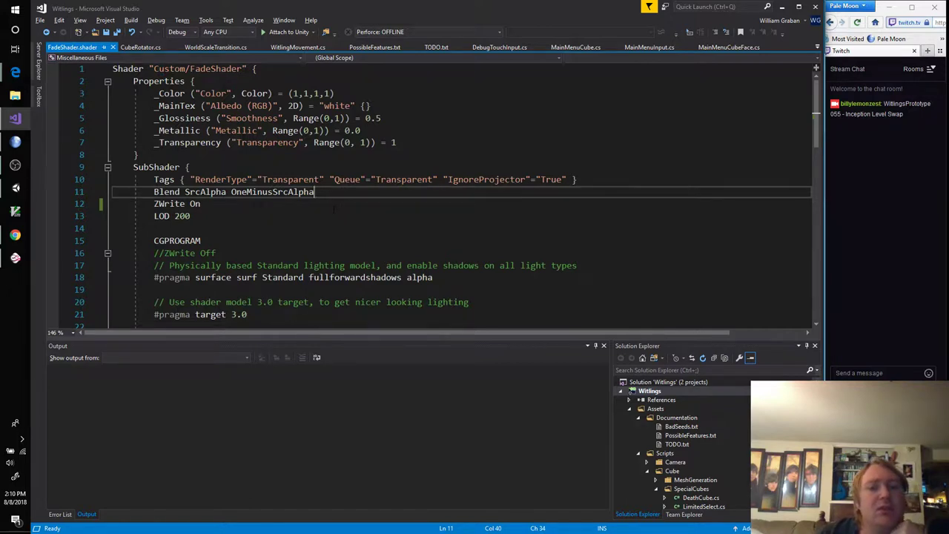
left_click(606, 181)
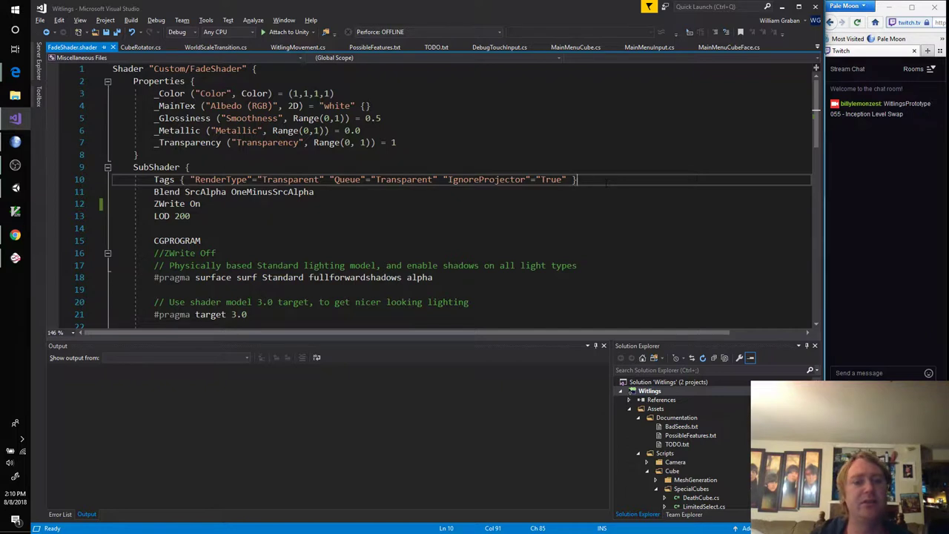
key("ctrl+k")
key("ctrl+c")
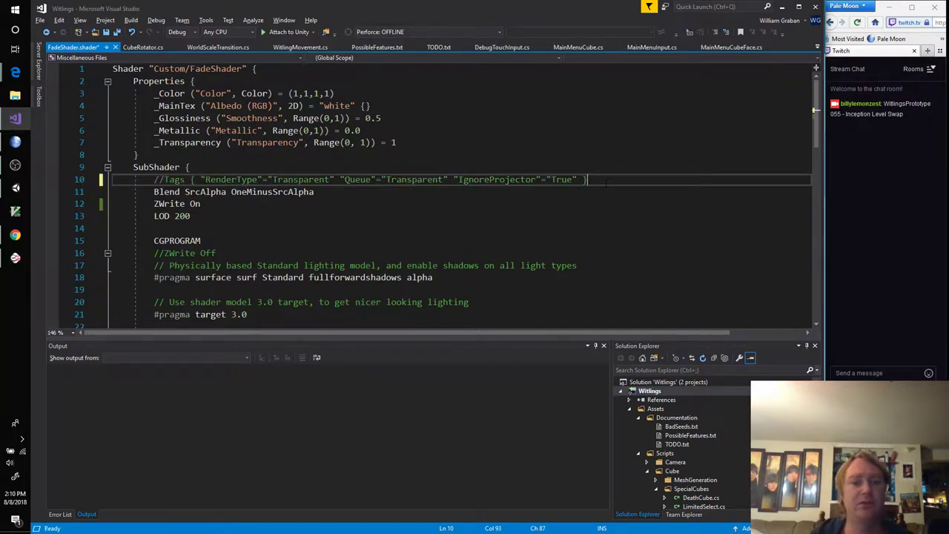
key("Down")
key("ctrl+k")
key("ctrl+c")
key("ctrl+s")
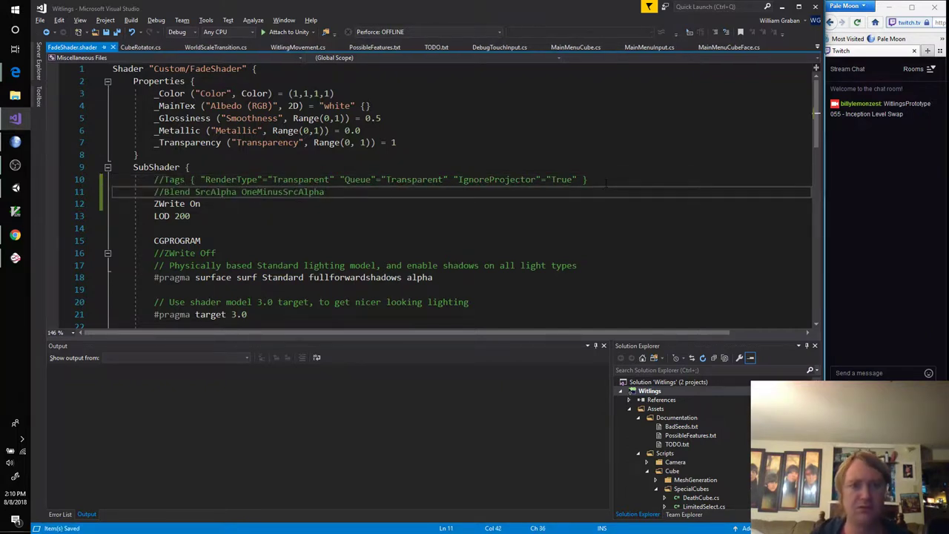
Cycle through the open windows to bring the Unity MainMenu scene to the front
key("alt+Tab")
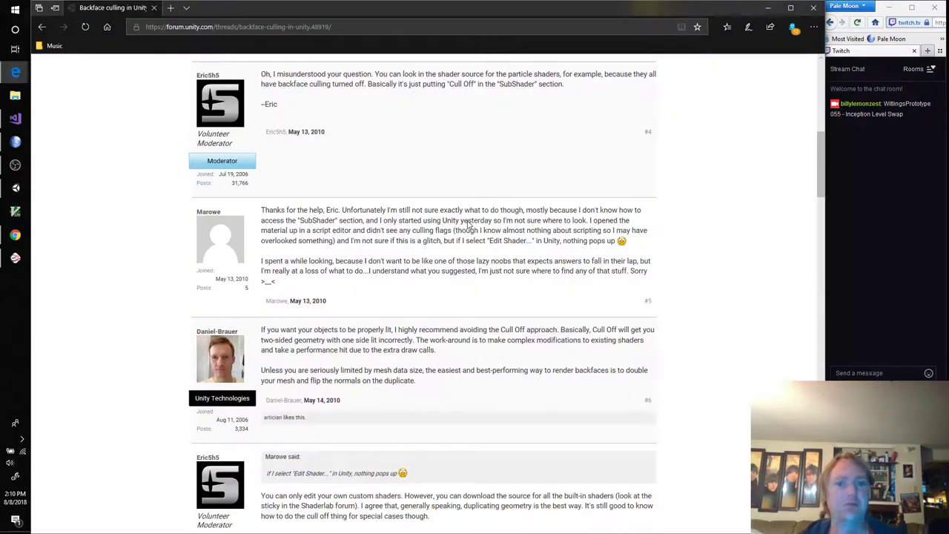
key("alt+Tab")
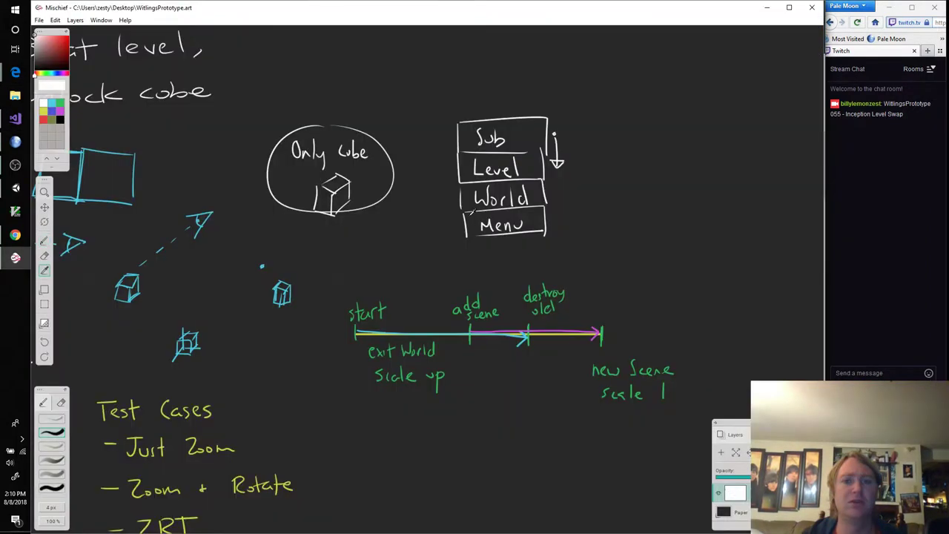
key("alt+shift+Tab")
key("alt+shift+Tab")
key("alt+shift+Tab")
key("alt+shift+Tab")
key("alt+shift+Tab")
key("alt+shift+Tab")
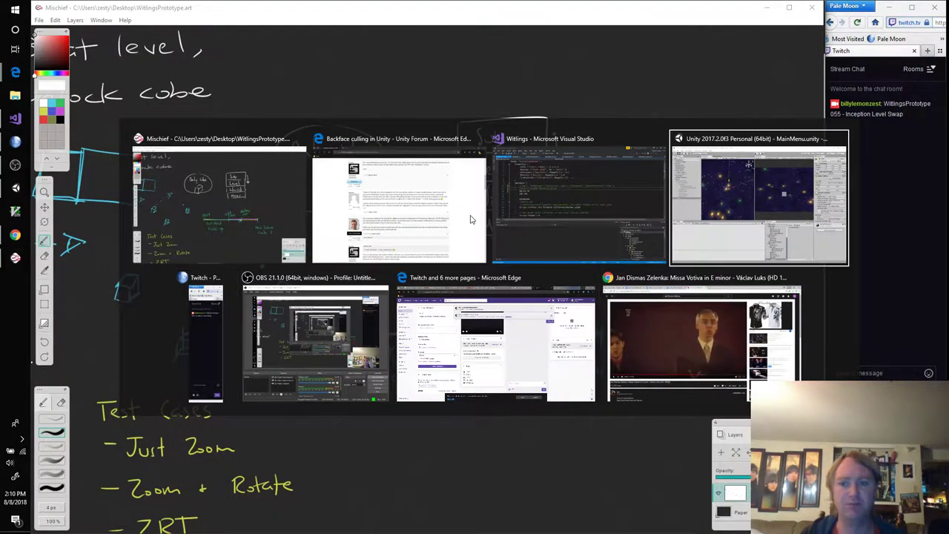
key("alt+Tab")
key("Escape")
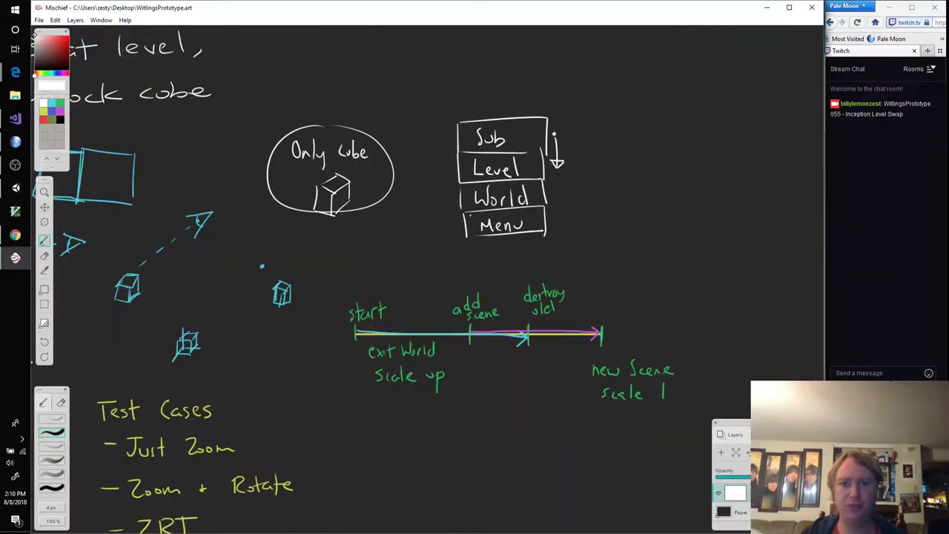
key("alt+Tab")
key("alt+Tab")
key("alt+Tab")
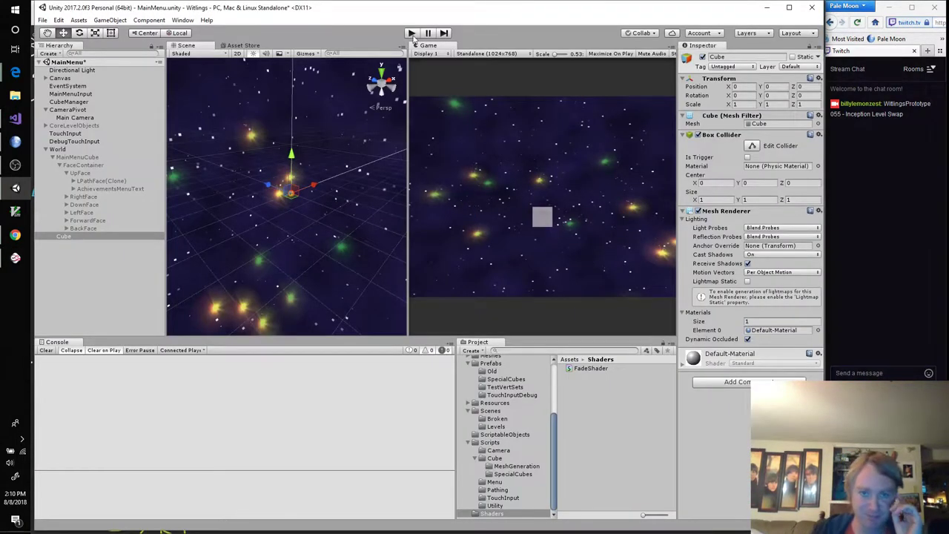
Play-test with MainMenuCube re-enabled so Play, Credits, Options, Achievements and Quit appear, then stop
left_click(412, 33)
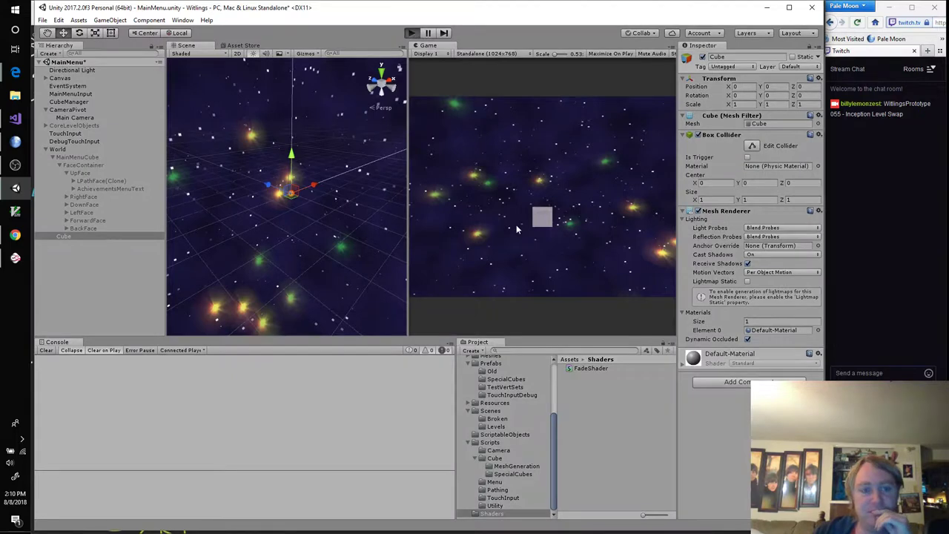
left_click(96, 158)
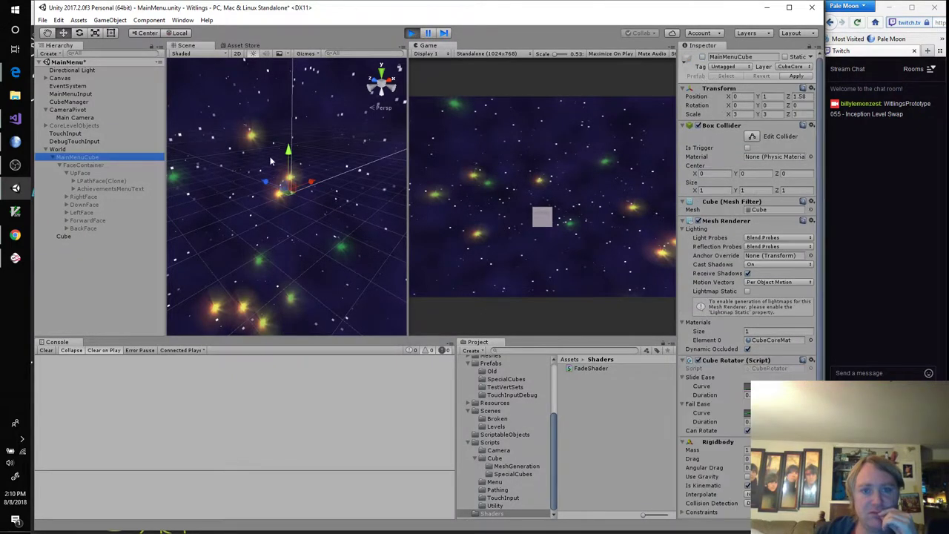
left_click(702, 58)
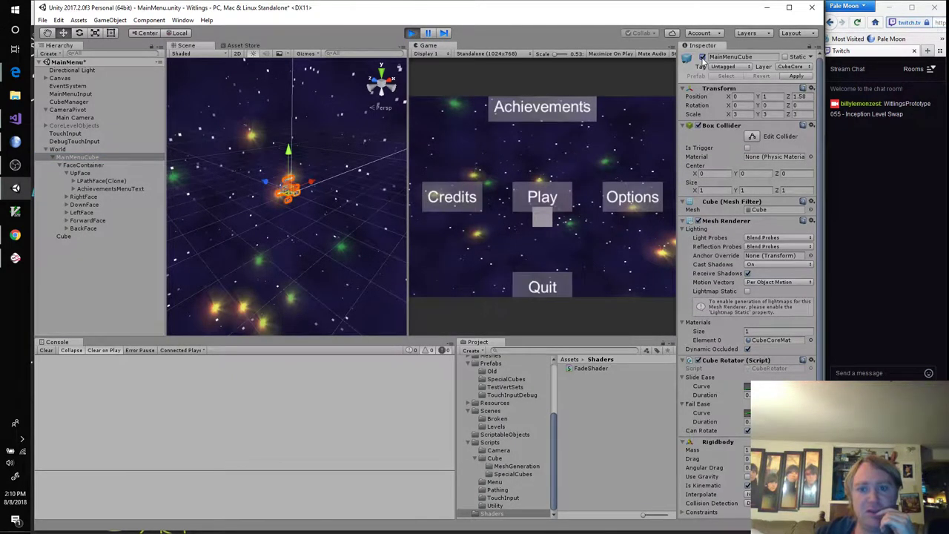
left_click(412, 34)
Add a Tags { RenderType="Opaque" } line under 'SubShader {' and save the shader
key("alt+Tab")
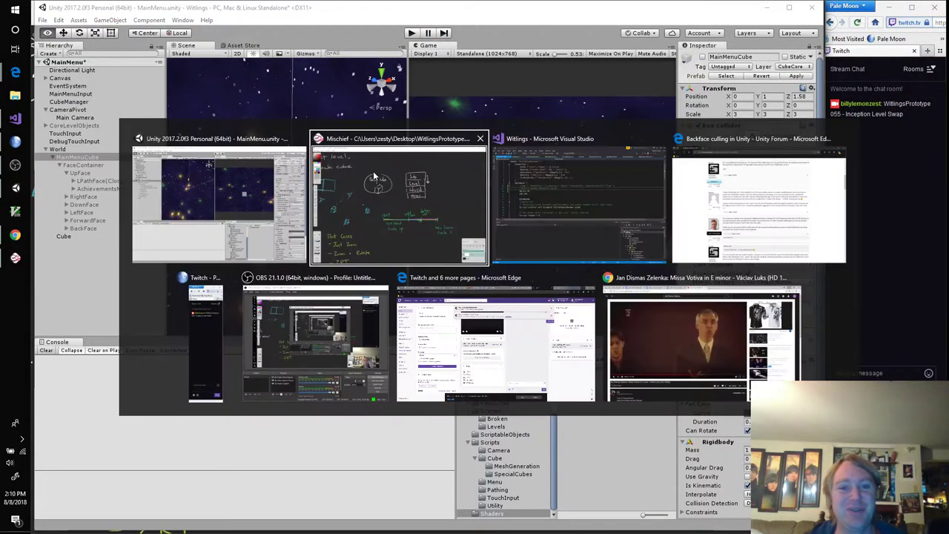
key("alt+Tab")
key("Tab")
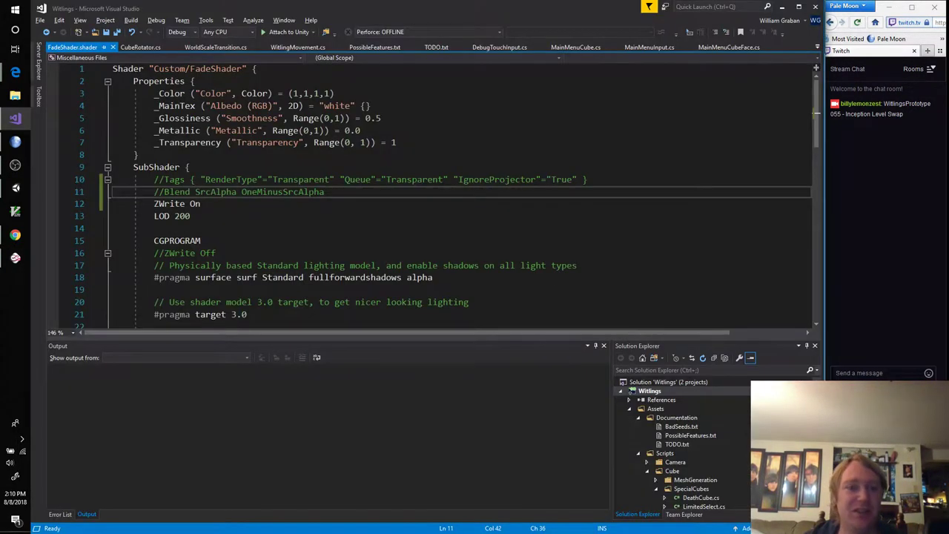
key("Up")
key("Up")
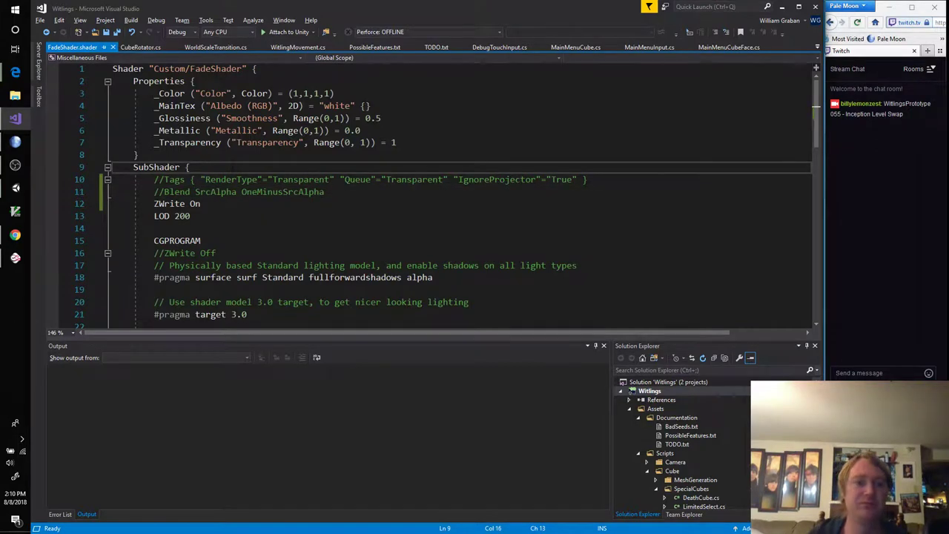
key("Return")
type("Tags")
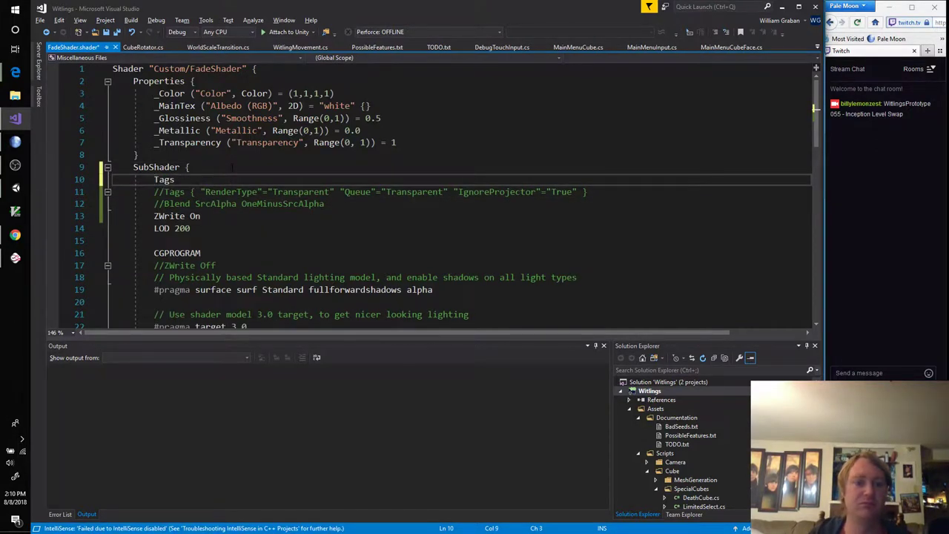
type(" { Rend")
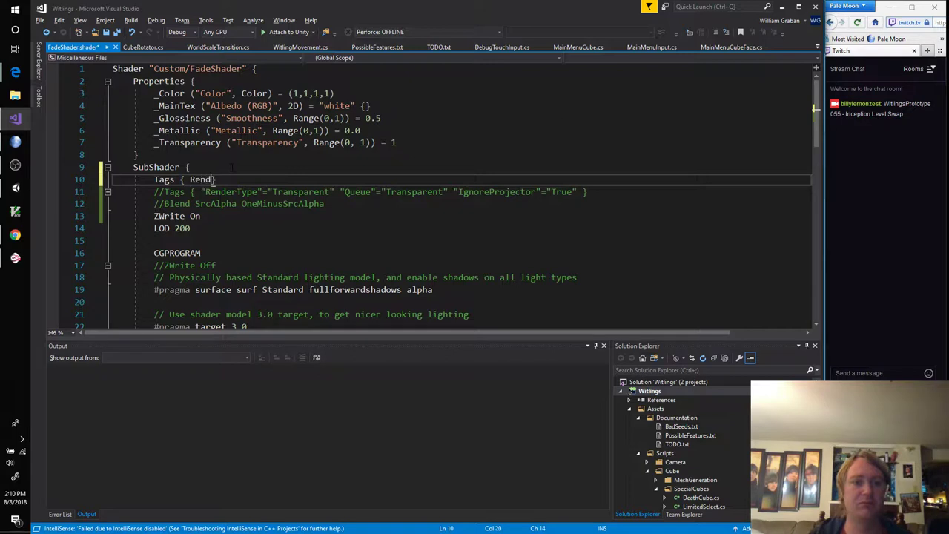
type("erType=\"T")
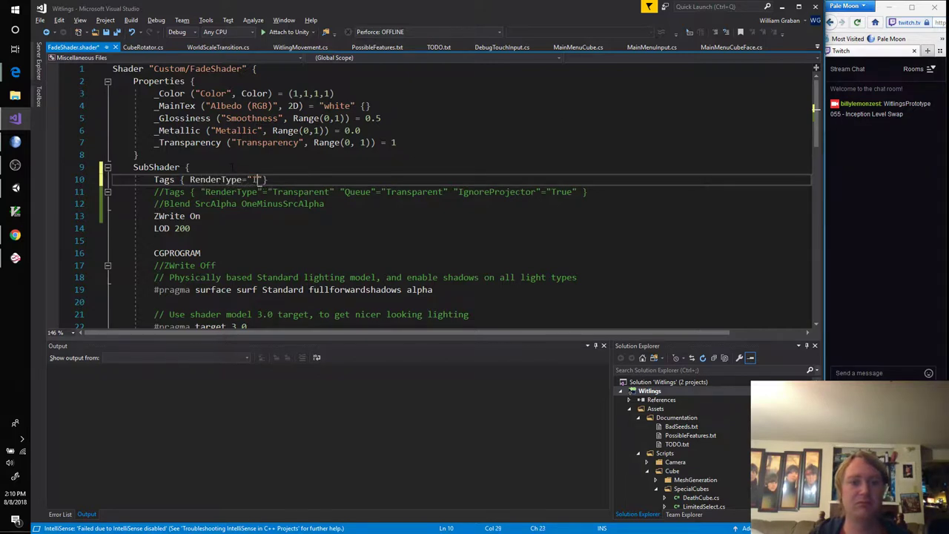
key("BackSpace")
type("Opaque")
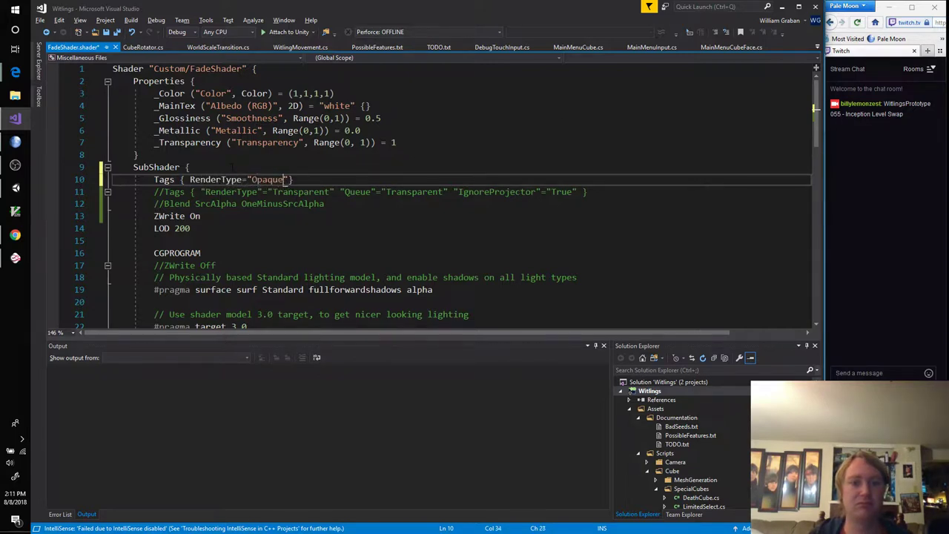
type("\"")
key("ctrl+s")
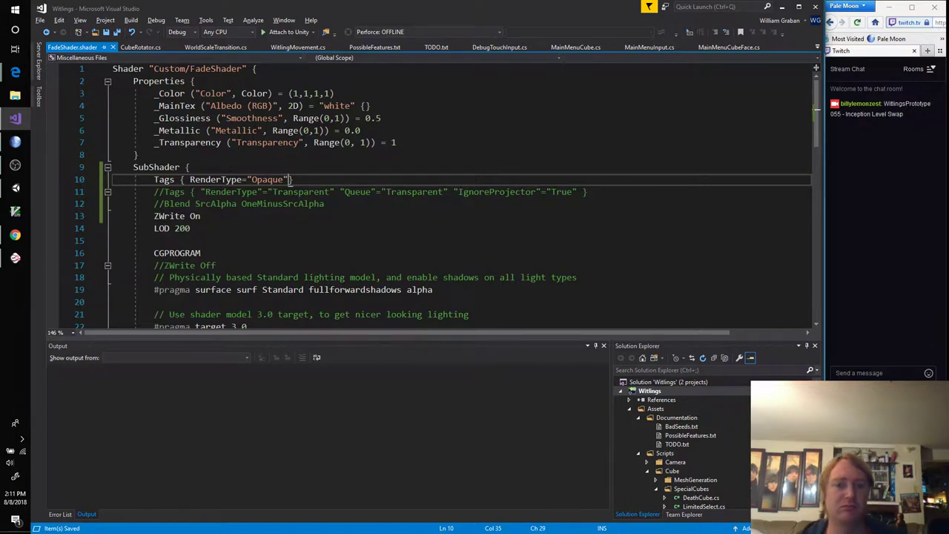
Scroll through the rest of the shader file before heading back to Unity
scroll(425, 205, "down", 7)
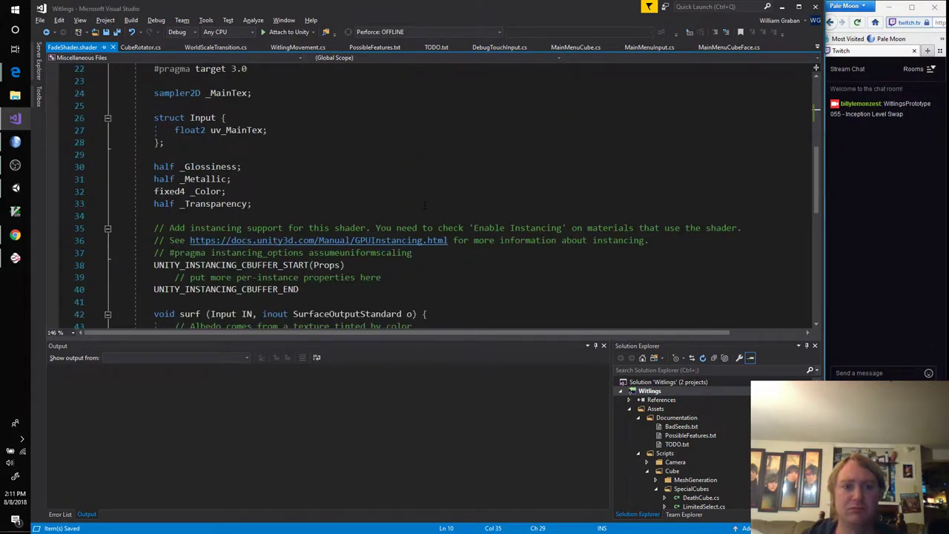
scroll(426, 206, "down", 5)
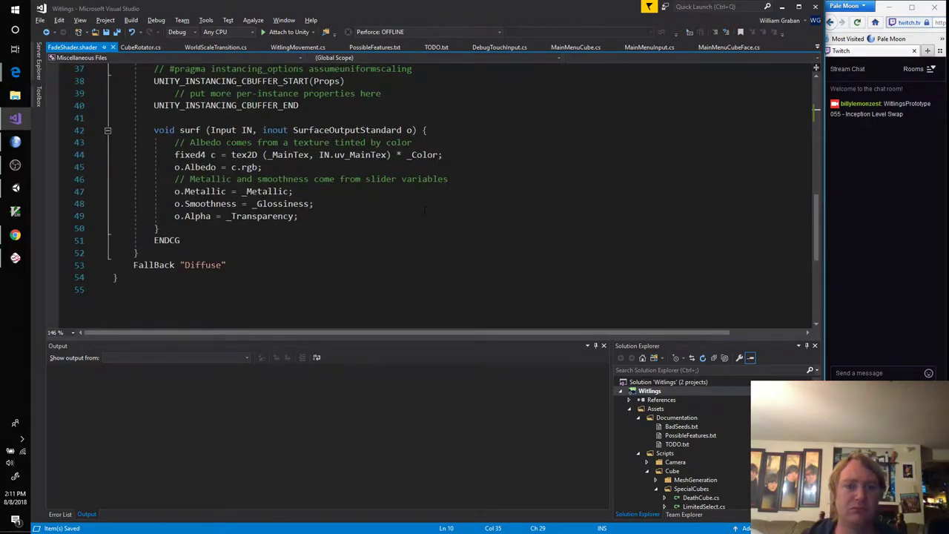
scroll(425, 210, "up", 5)
key("alt+Tab")
key("alt+Tab")
key("alt+Tab")
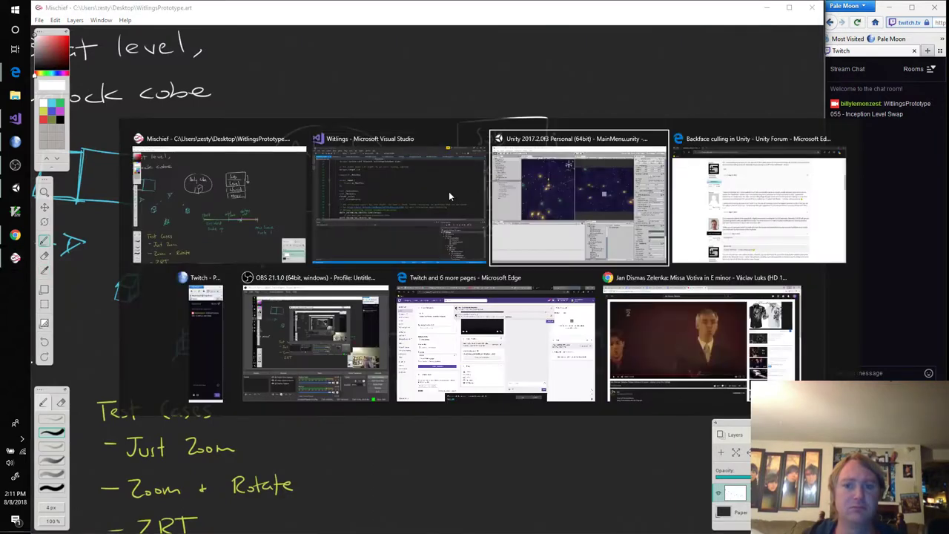
Start a play test and toggle MainMenuCube until the solid magenta menu cube shows
left_click(411, 33)
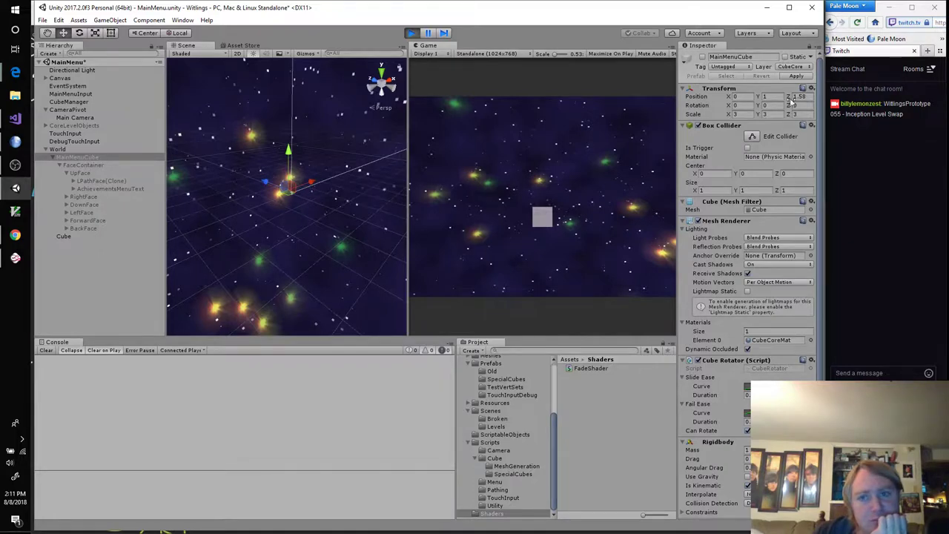
left_click(702, 58)
left_click(702, 57)
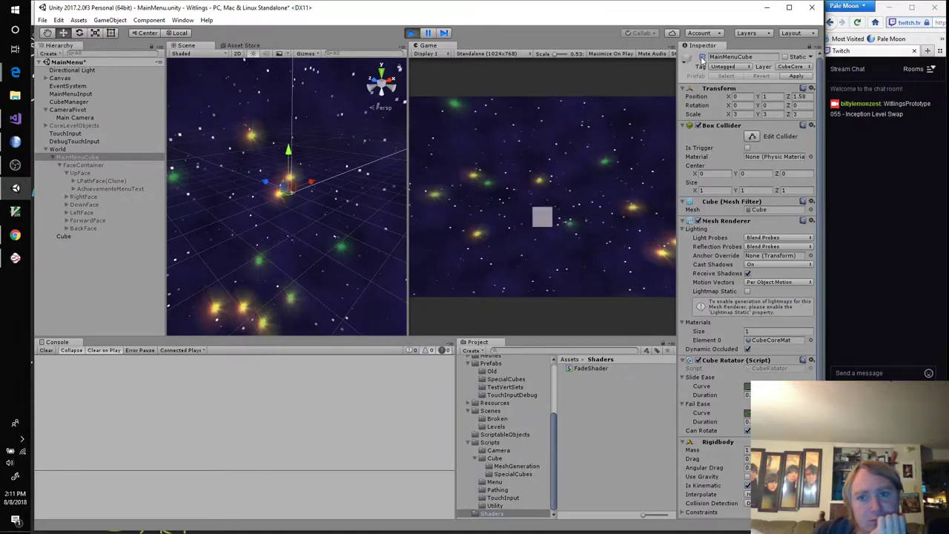
left_click(702, 57)
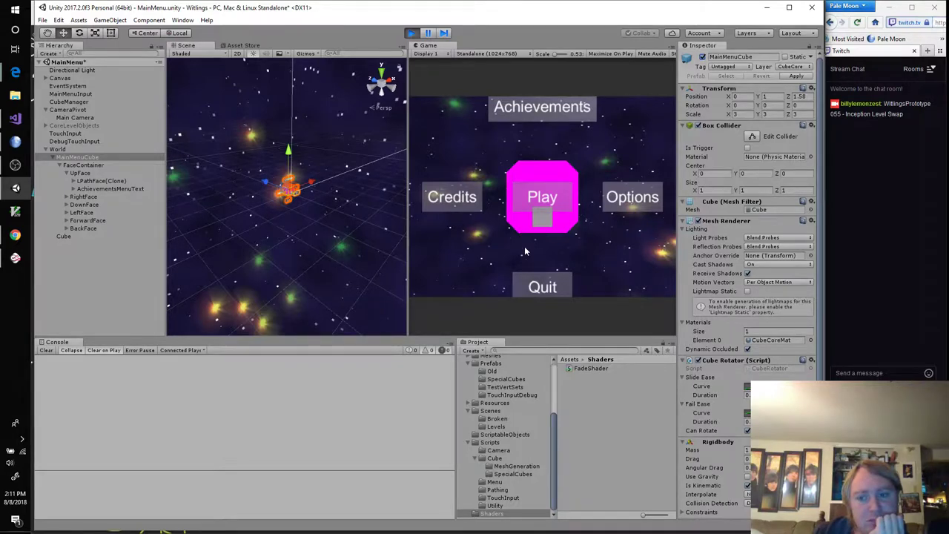
Comment out the o.Alpha = _Transparency line in FadeShader, save, and return to Unity
key("alt+Tab")
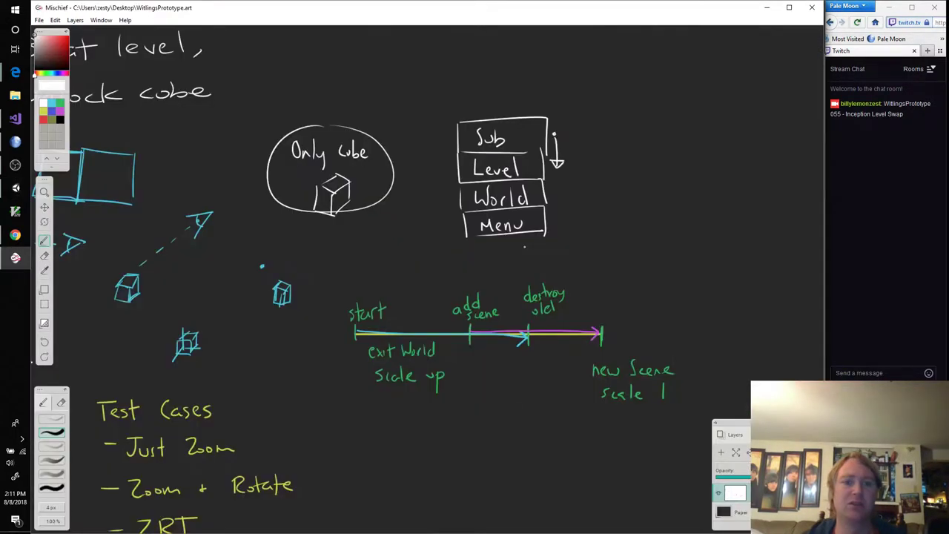
key("alt+Tab")
key("Tab")
left_click(468, 228)
scroll(469, 228, "down", 7)
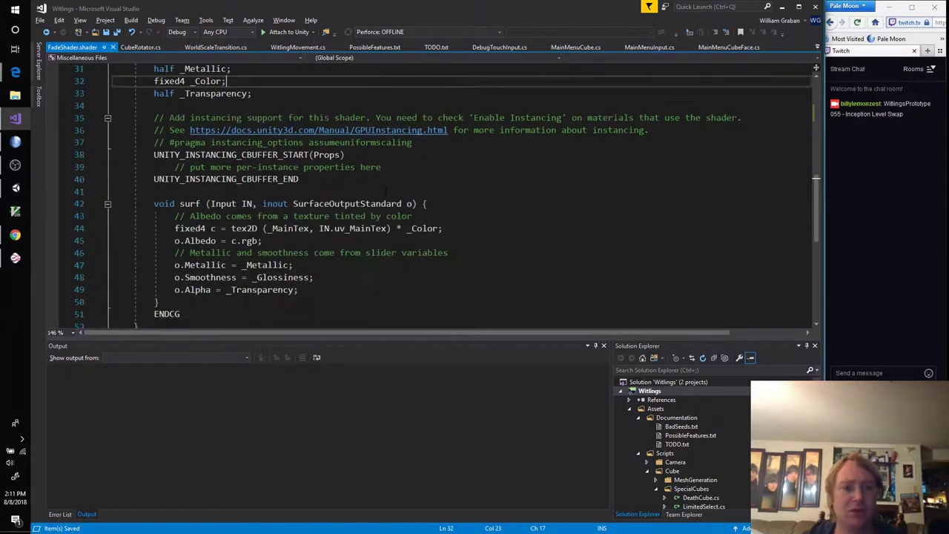
left_click(334, 179)
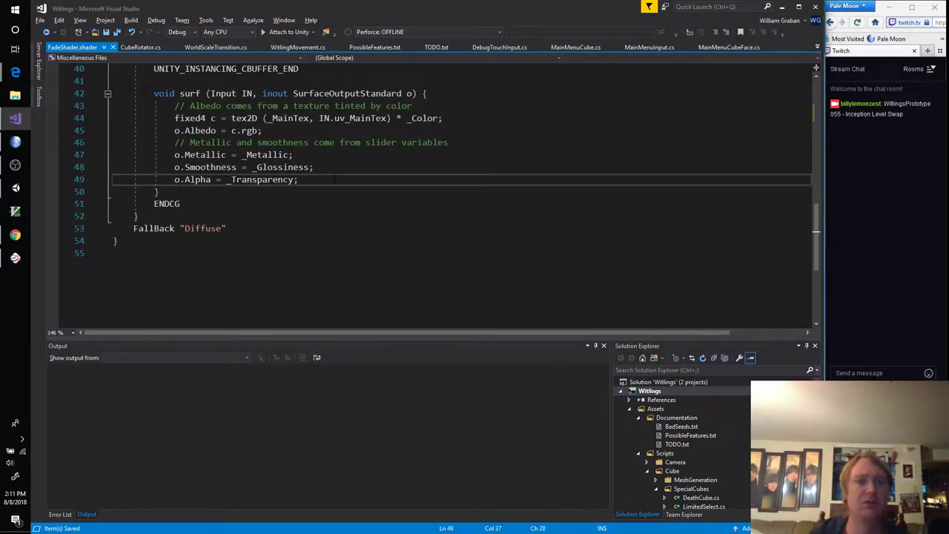
key("ctrl+k")
key("ctrl+c")
key("ctrl+s")
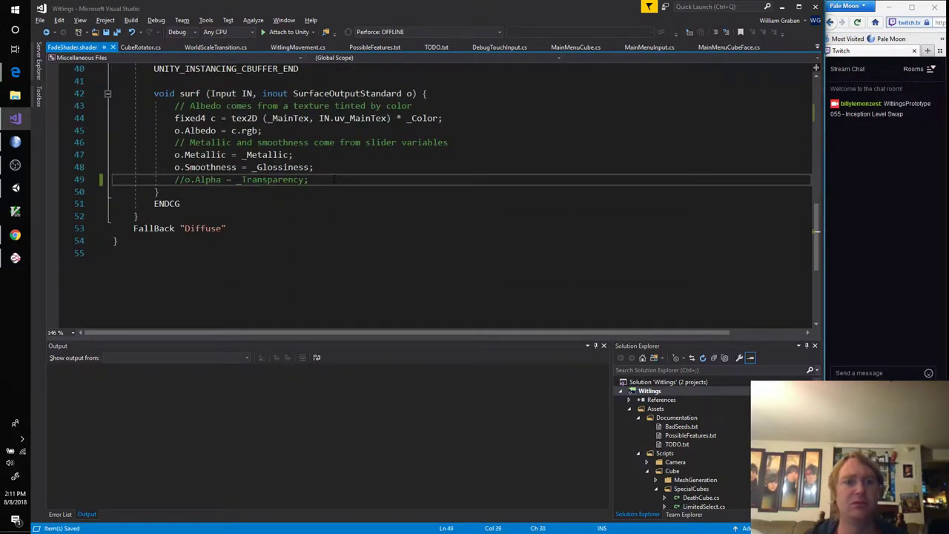
key("alt+Tab")
key("alt+Tab")
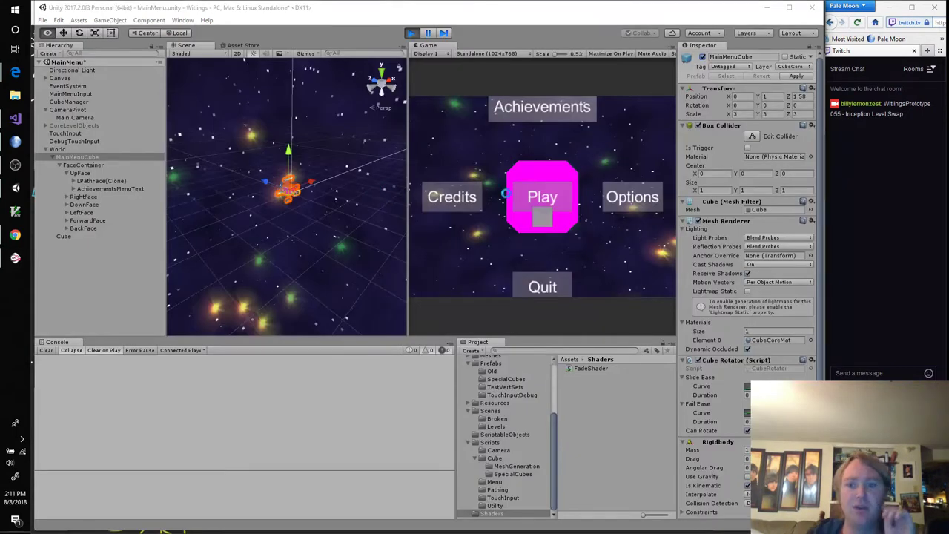
Confirm CubeCoreMat uses FadeShader, then jump to the line 10 parse error in Visual Studio
left_click(775, 341)
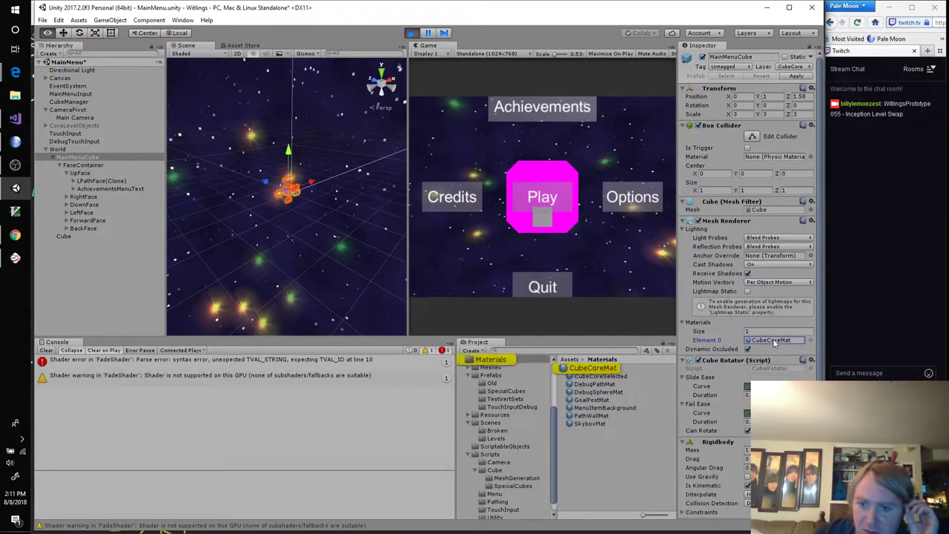
left_click(630, 369)
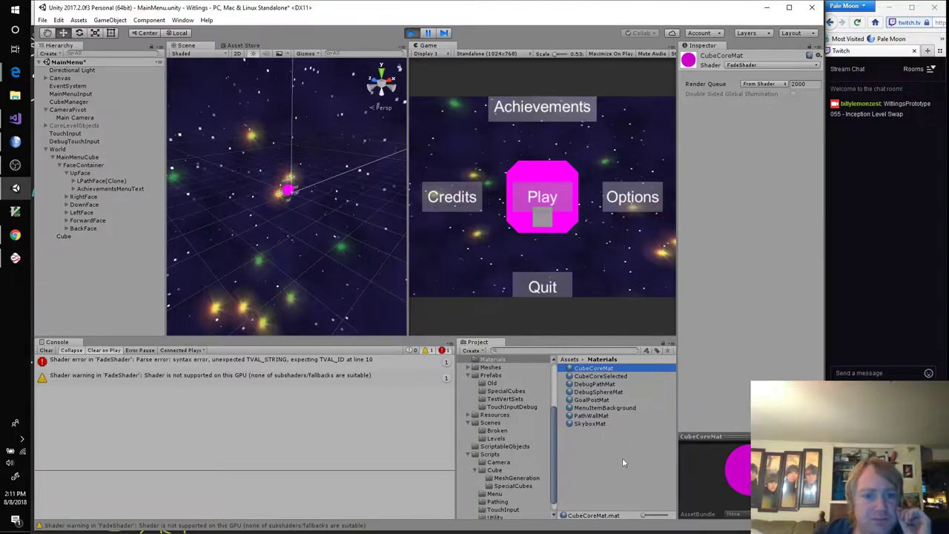
double_click(286, 362)
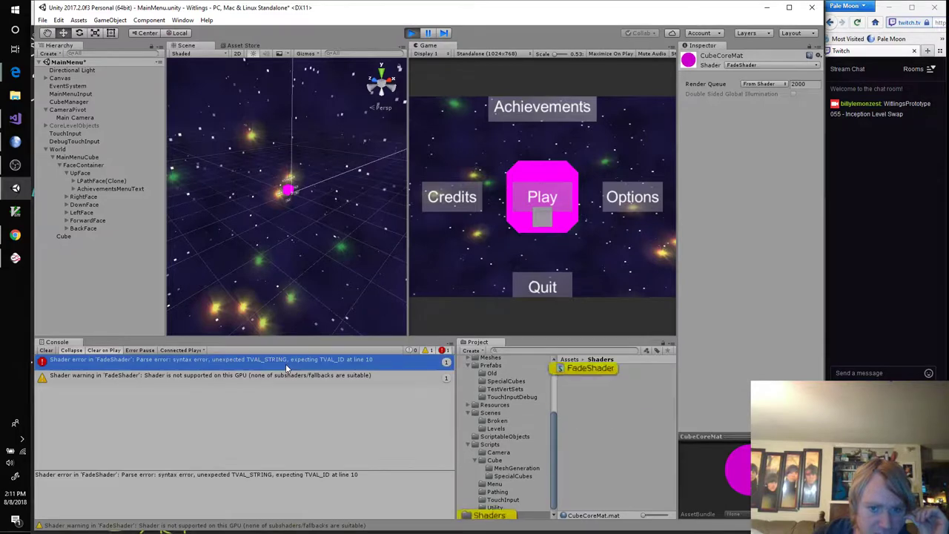
Cut the Tags { RenderType=Opaque } line and the ZWrite On line from the SubShader
left_click(316, 179)
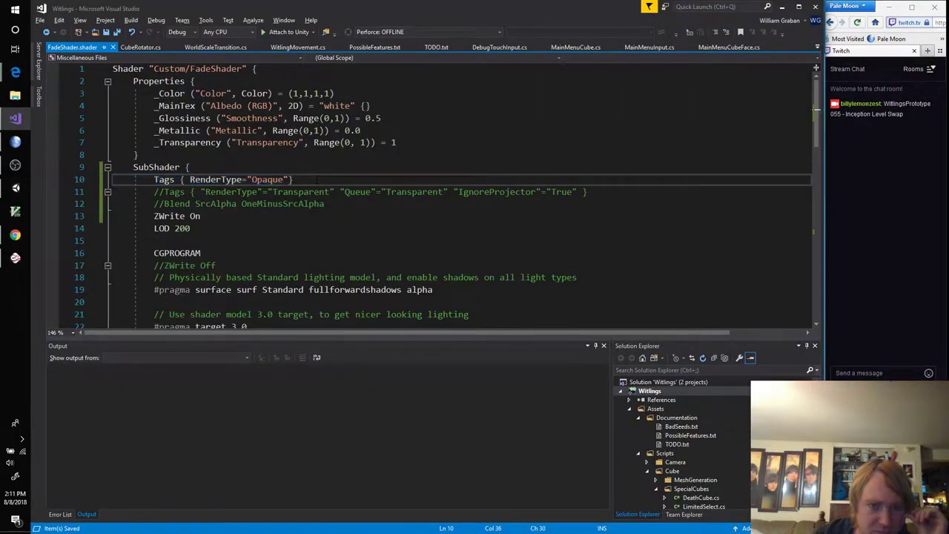
key("Left")
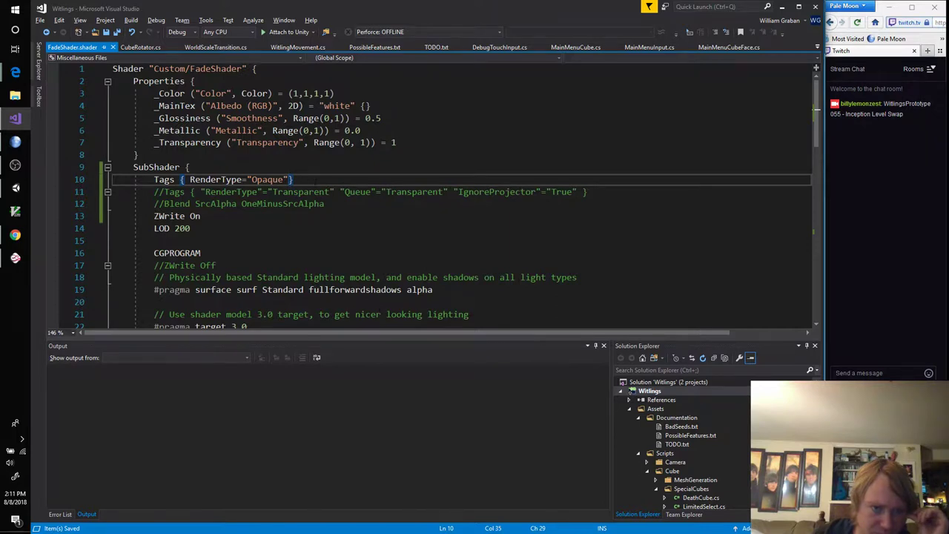
key("Right")
key("ctrl+x")
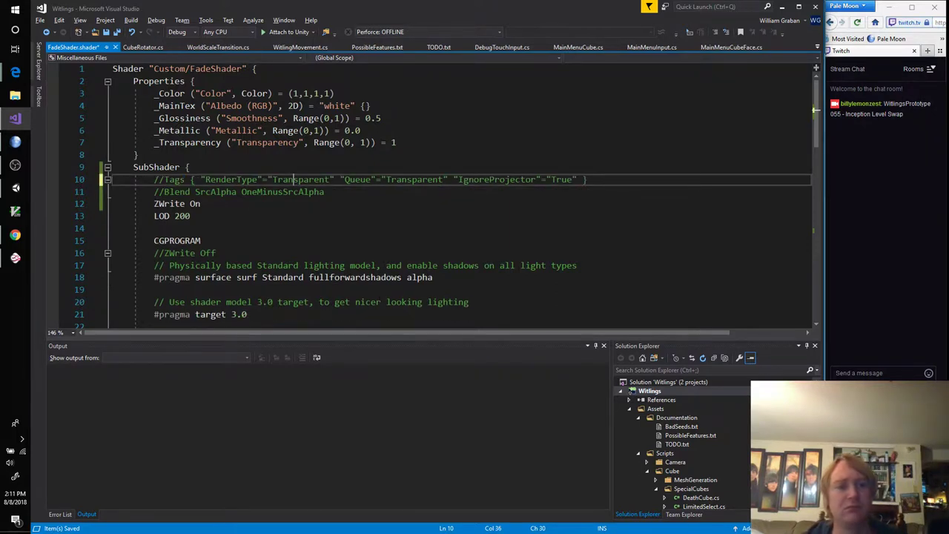
left_click(246, 204)
key("ctrl+x")
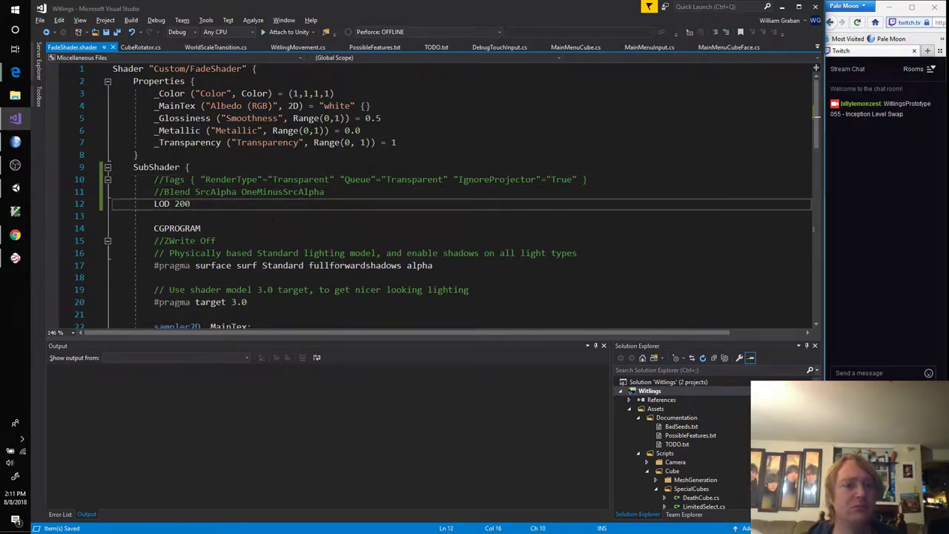
scroll(460, 193, "down", 2)
Inspect FadeShader's compiled settings in Unity, then return to the shader code
key("alt+Tab")
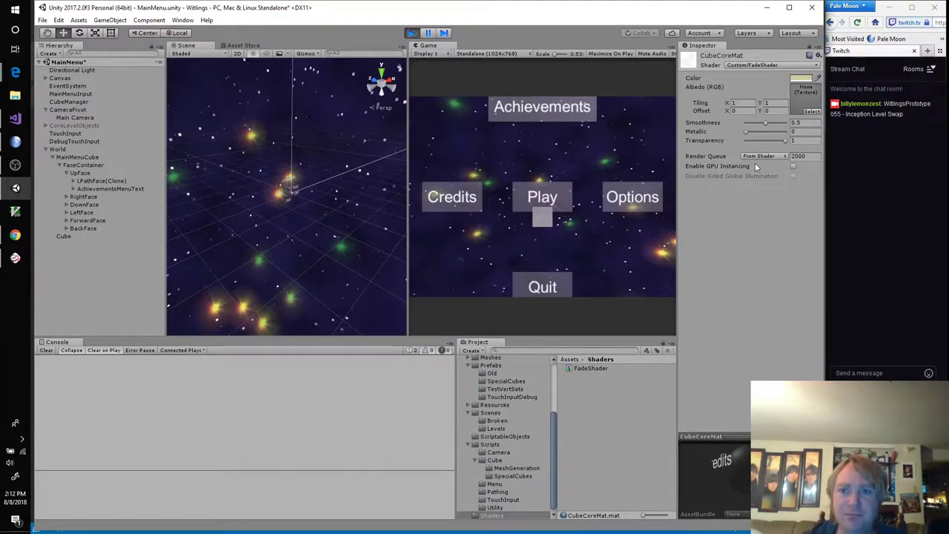
left_click(593, 368)
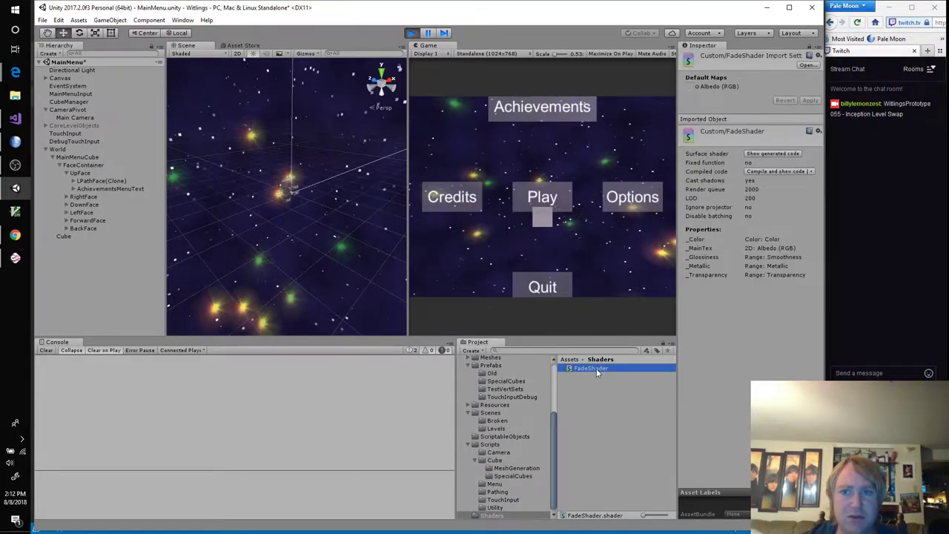
key("alt+Tab")
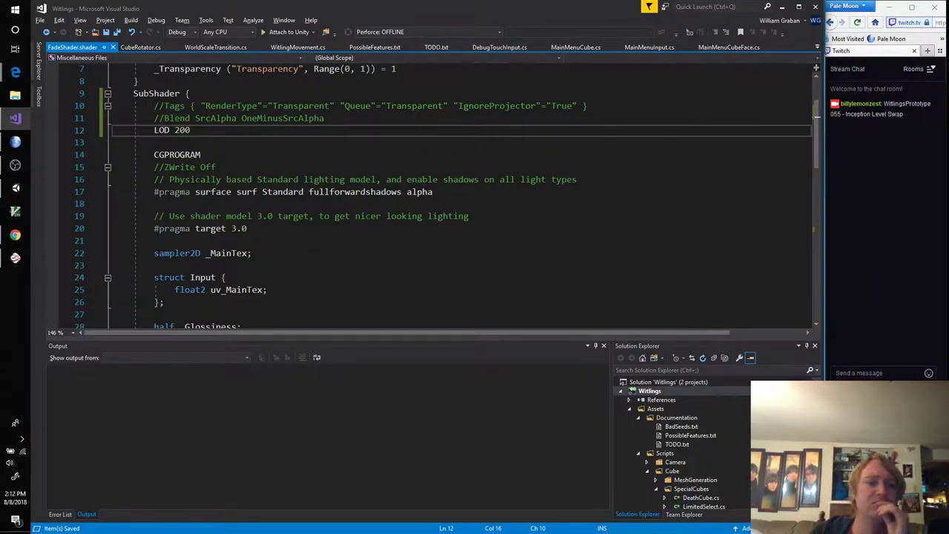
Review the _MainTex and uv_MainTex references on line 42 of FadeShader
scroll(336, 157, "down", 4)
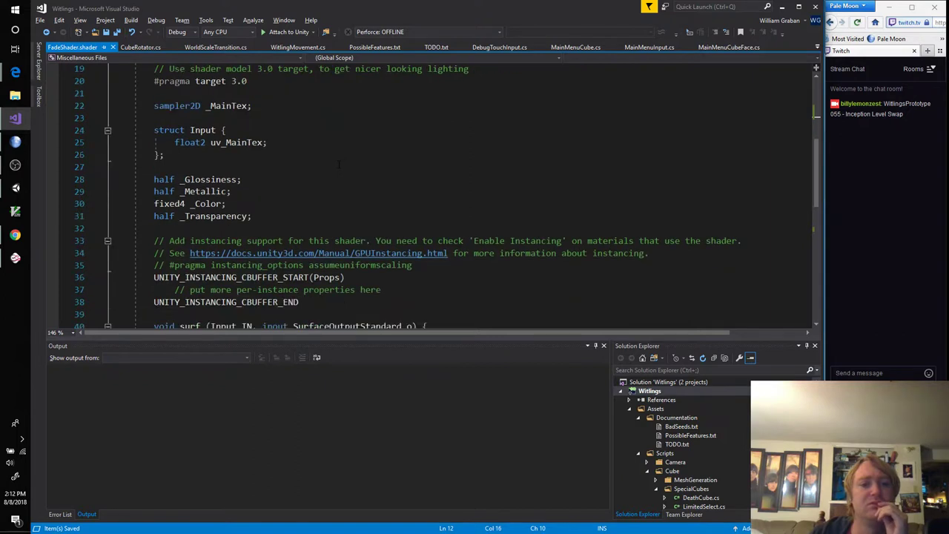
scroll(338, 164, "down", 3)
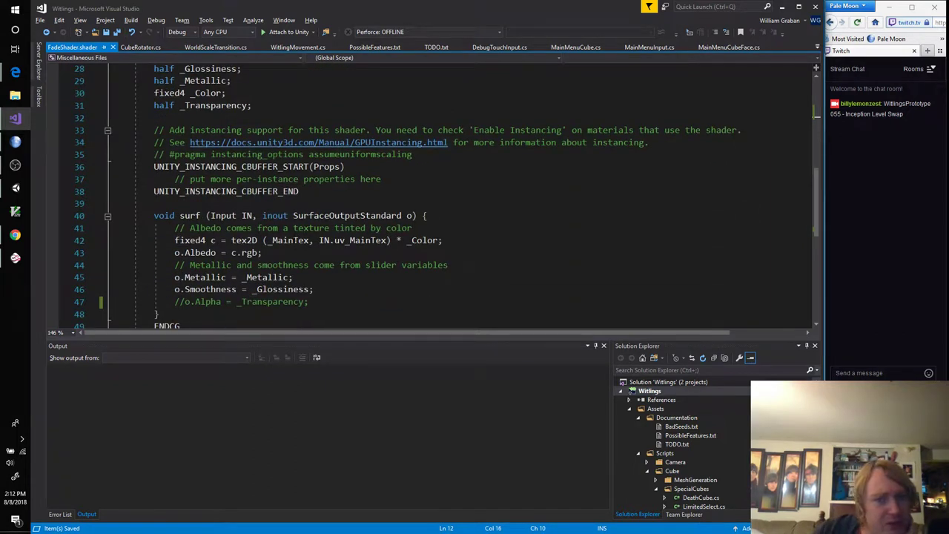
double_click(295, 241)
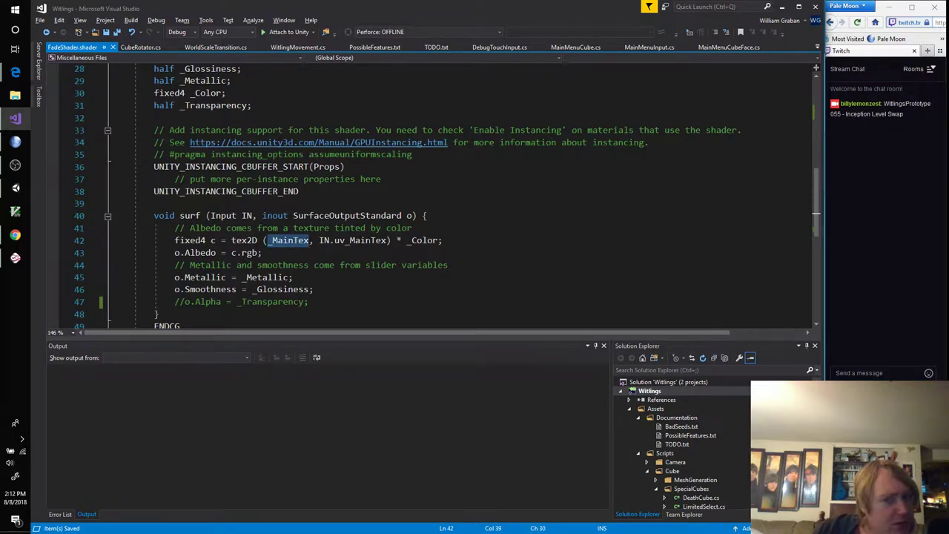
double_click(363, 240)
left_click(309, 252)
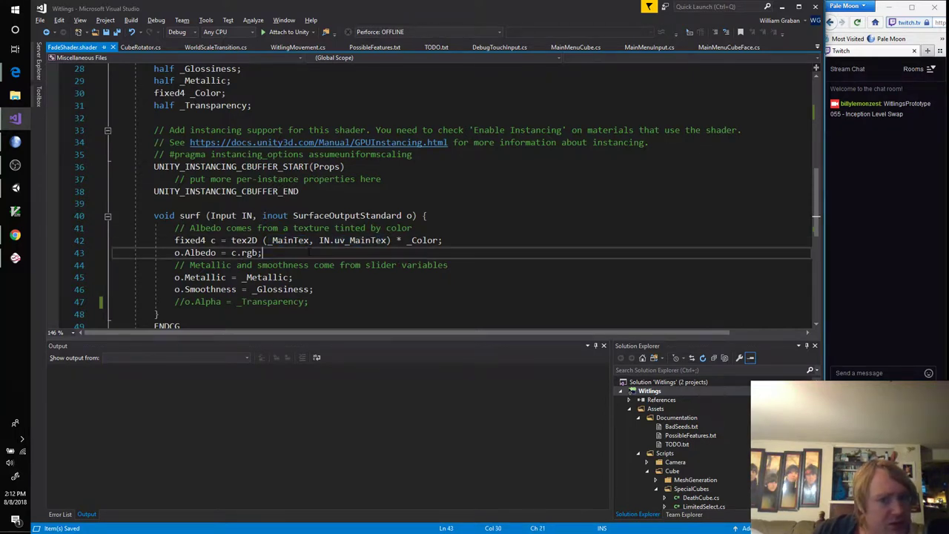
Comment out line 17's #pragma surface surf Standard fullforwardshadows alpha directive
scroll(445, 193, "down", 4)
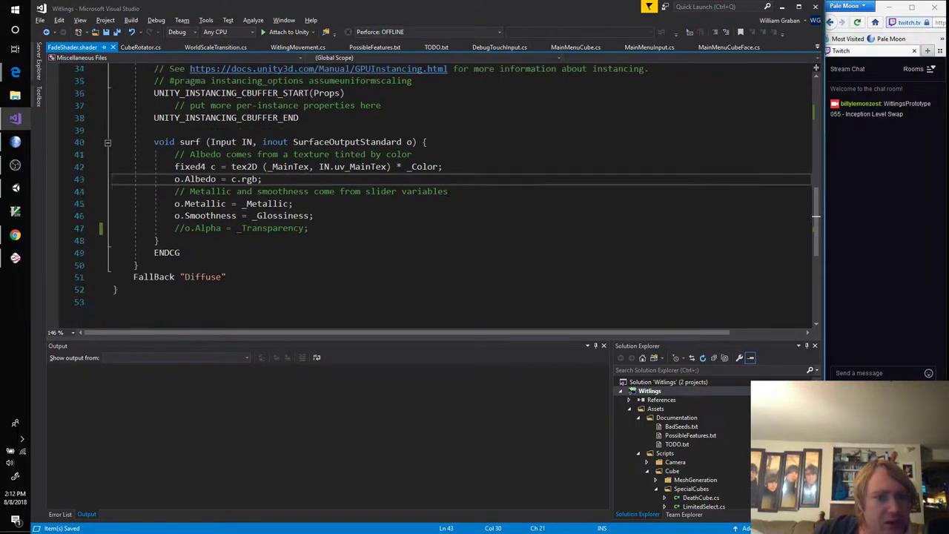
scroll(445, 193, "up", 6)
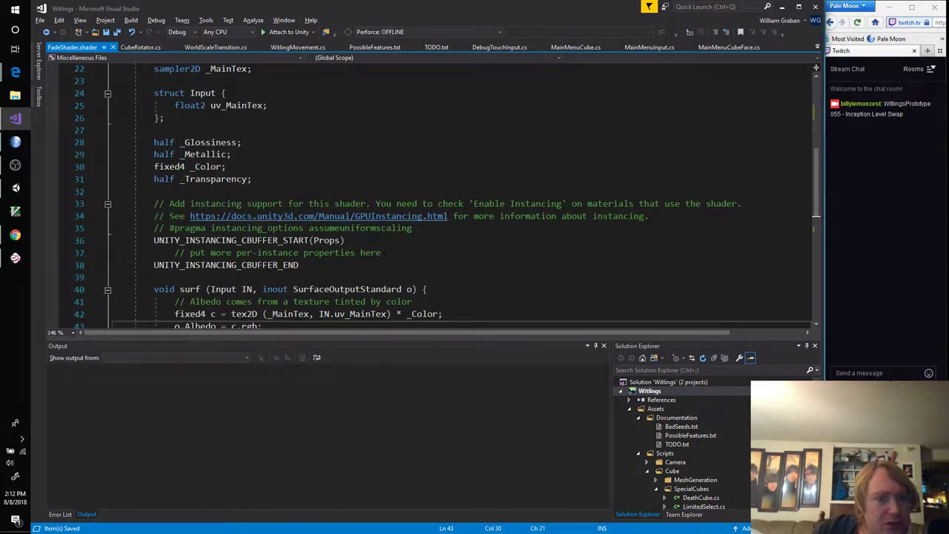
scroll(320, 263, "up", 6)
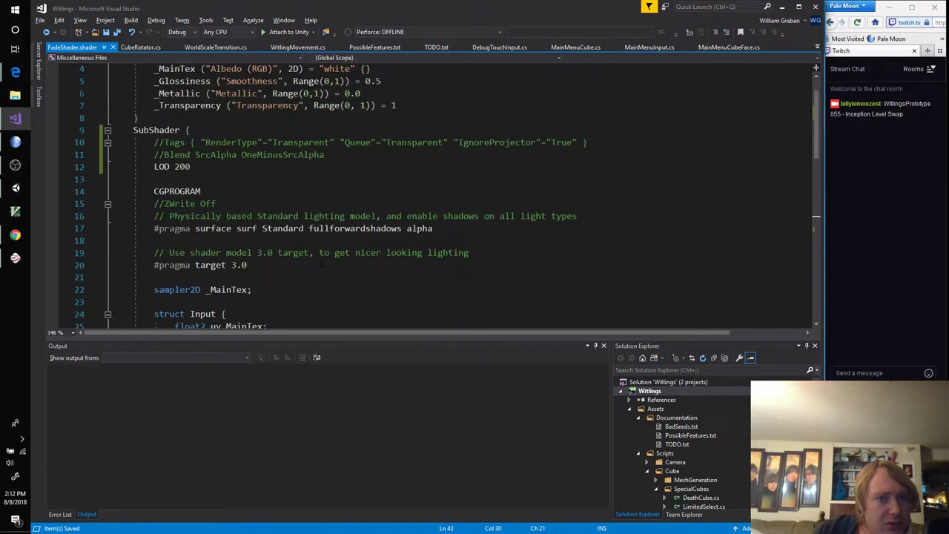
scroll(322, 263, "up", 1)
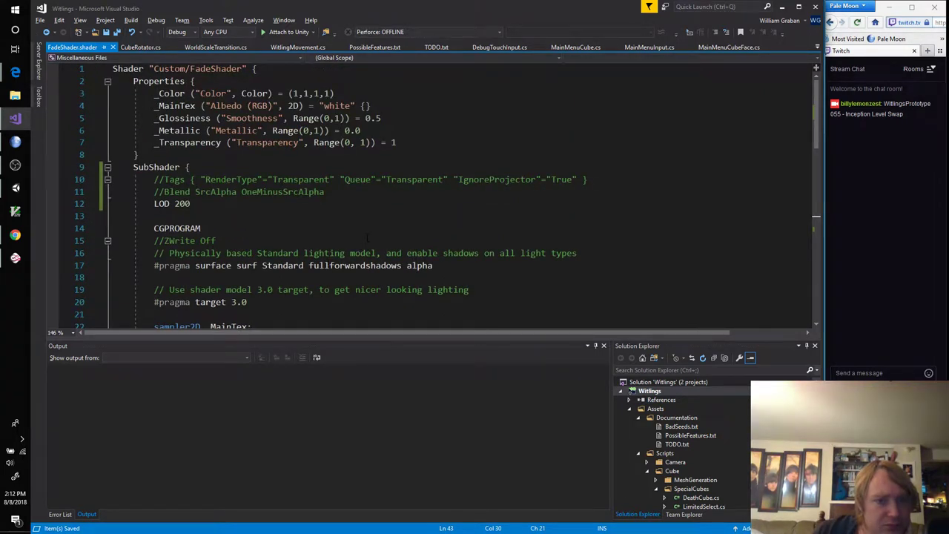
left_click(466, 265)
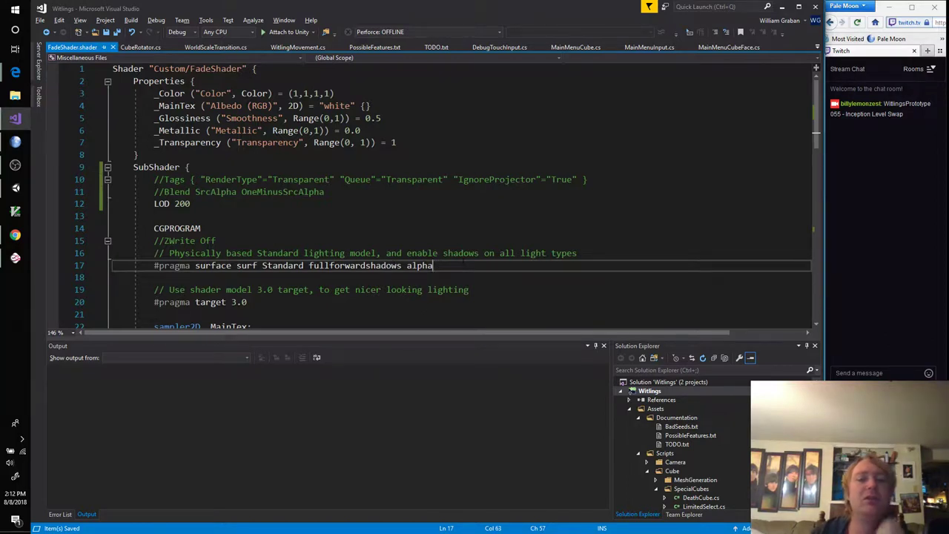
key("ctrl+k")
key("ctrl+c")
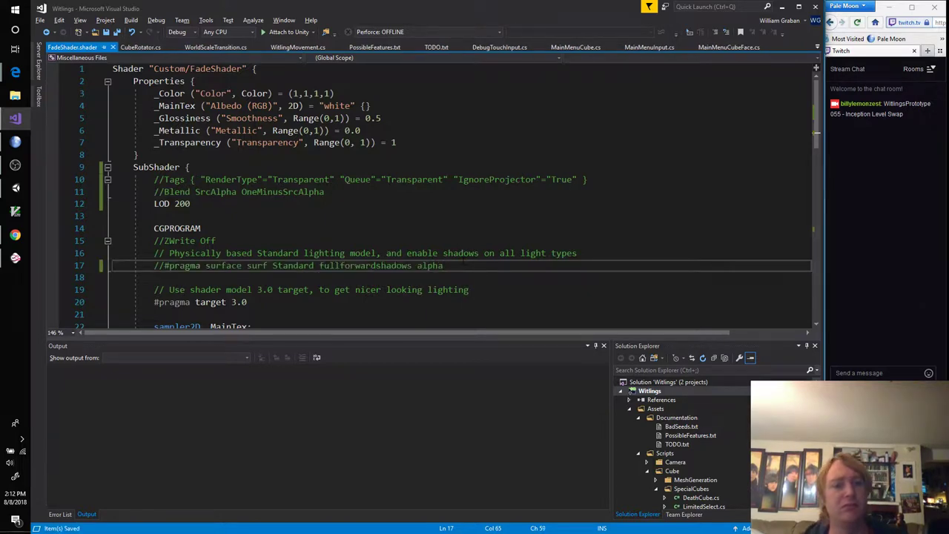
Search the web for 'unity CG tags' and open the ShaderLab SubShader Tags manual page
mouse_move(15, 72)
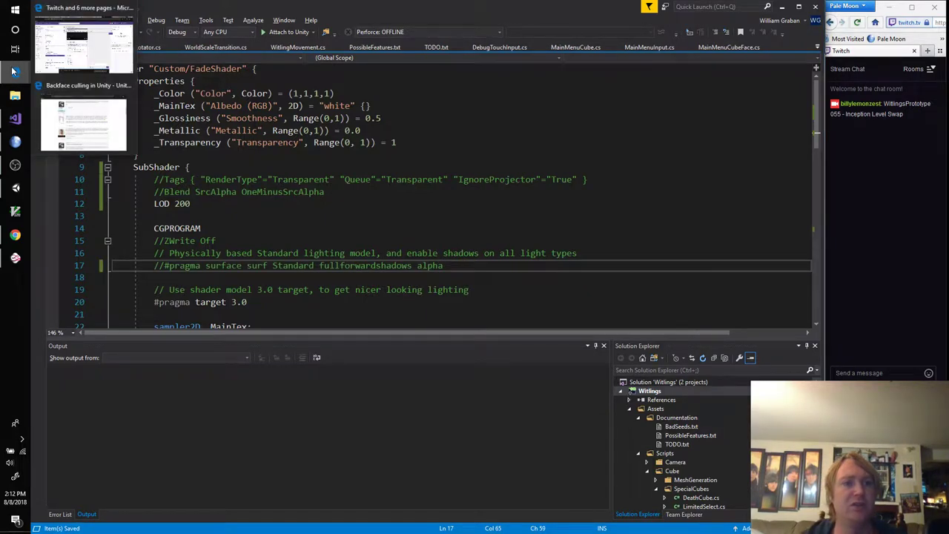
left_click(58, 110)
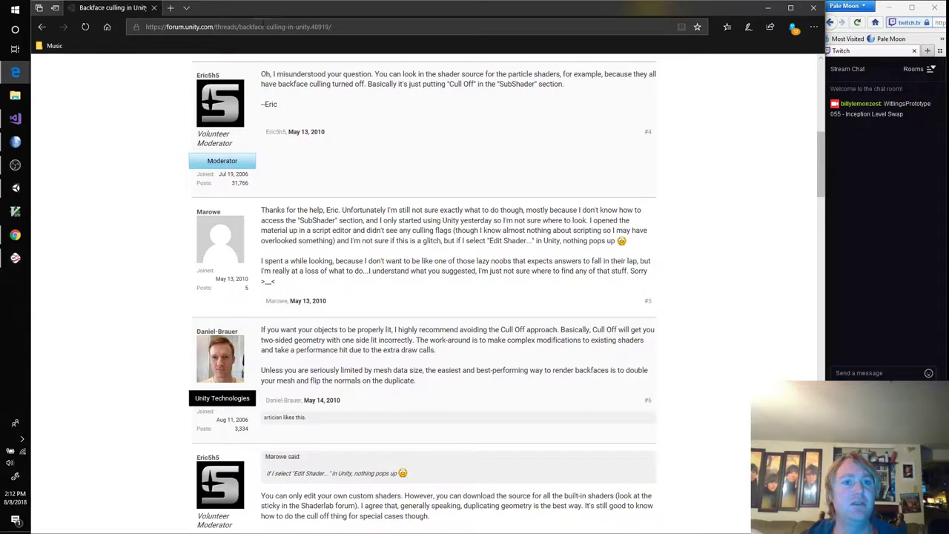
left_click(178, 8)
type("unity ")
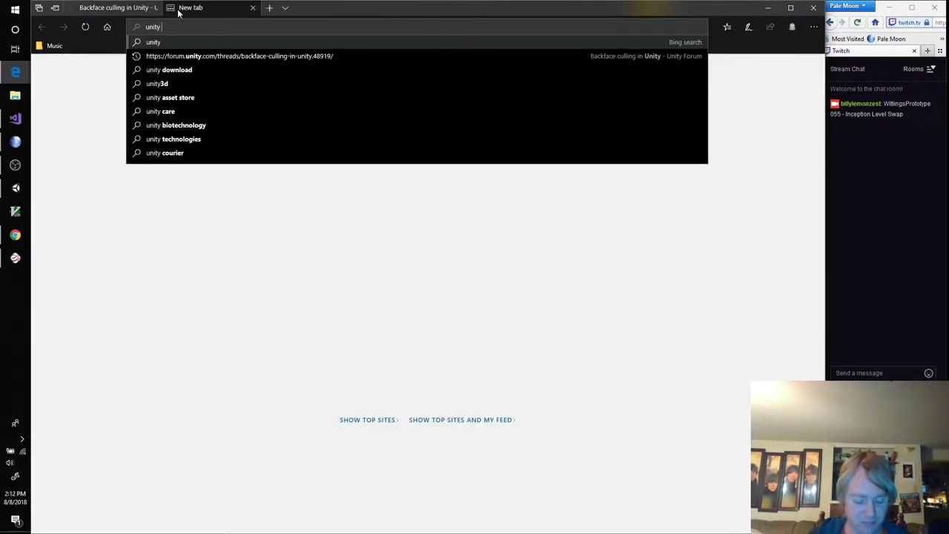
type("CG tags")
key("Return")
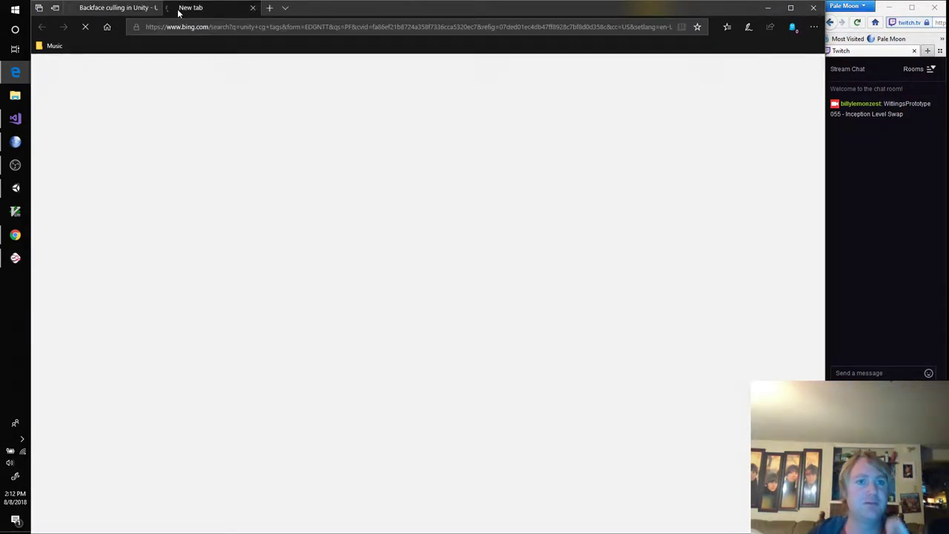
left_click(231, 148)
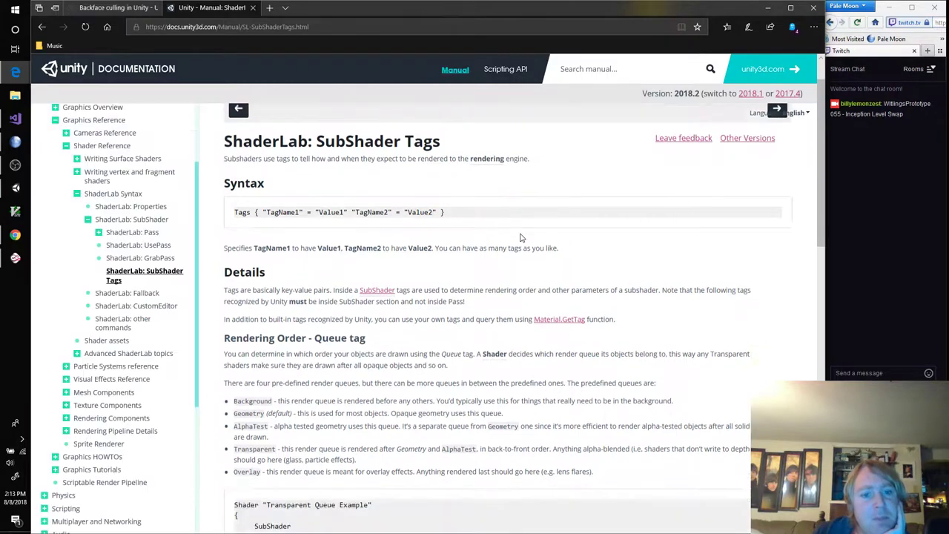
Read the RenderType tag's description of shader groups on the manual page
scroll(445, 256, "down", 4)
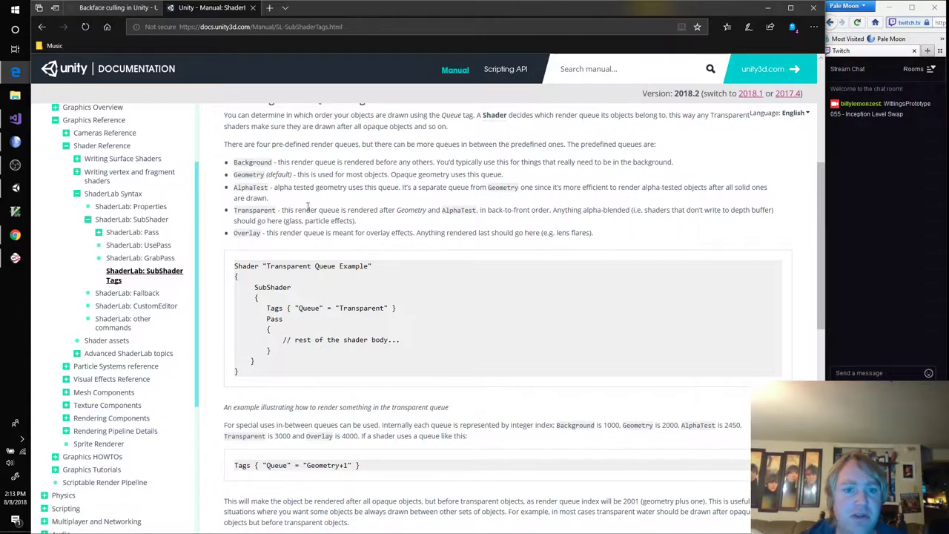
scroll(321, 207, "down", 5)
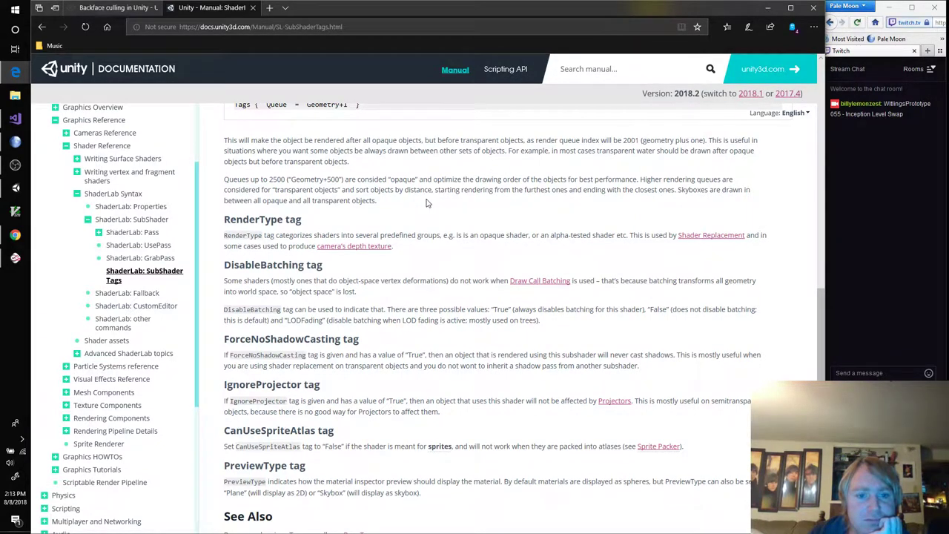
scroll(427, 202, "down", 3)
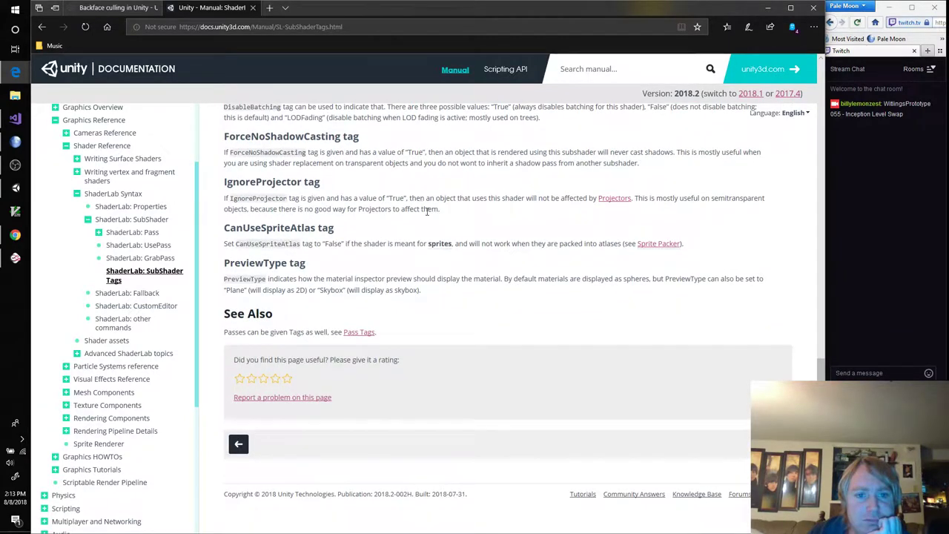
scroll(454, 267, "up", 2)
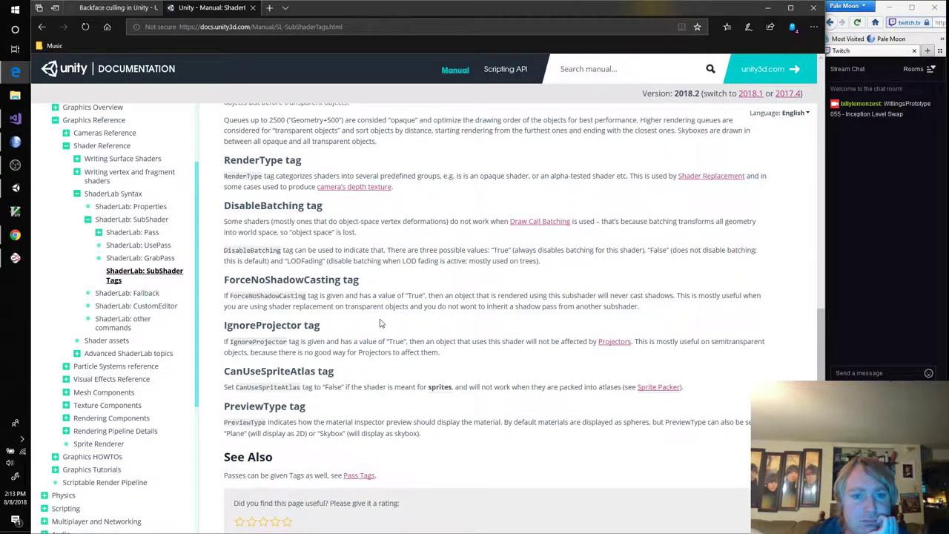
scroll(379, 324, "up", 1)
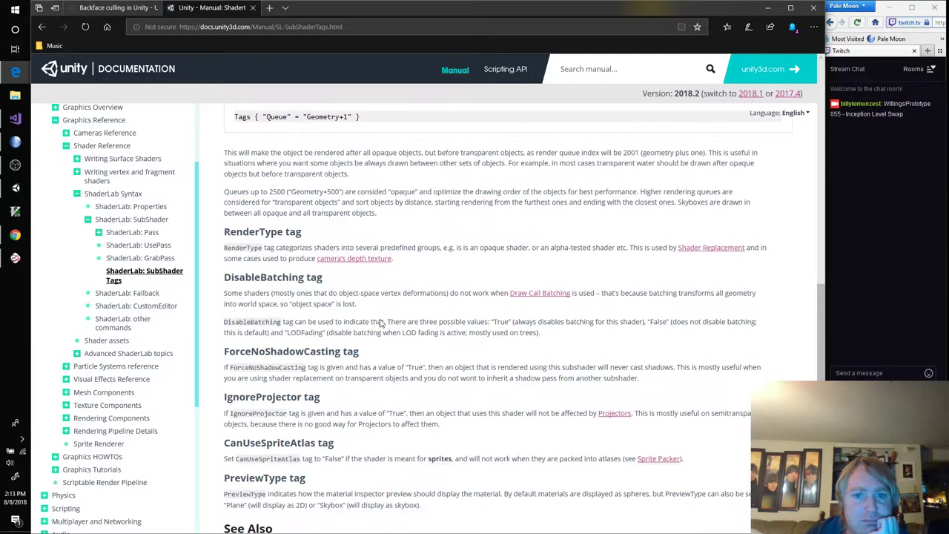
double_click(264, 248)
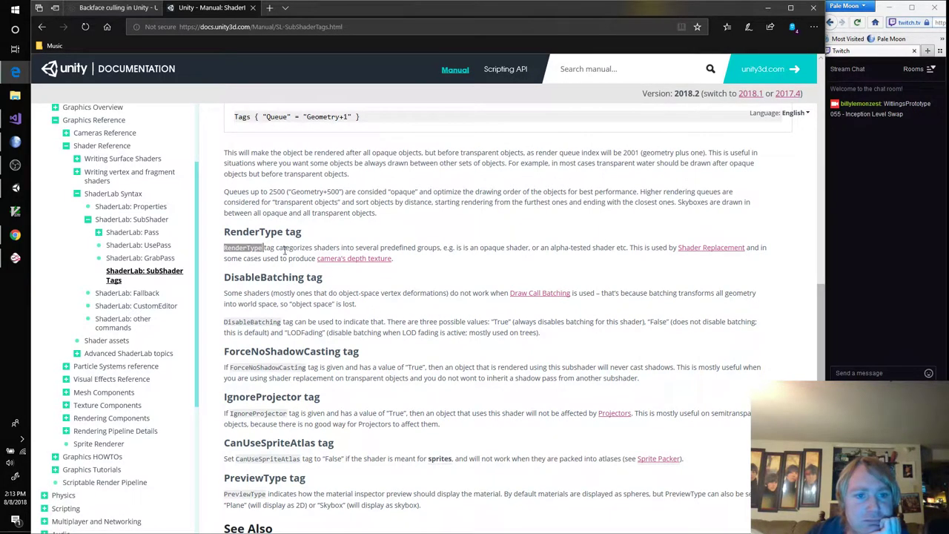
left_click(294, 247)
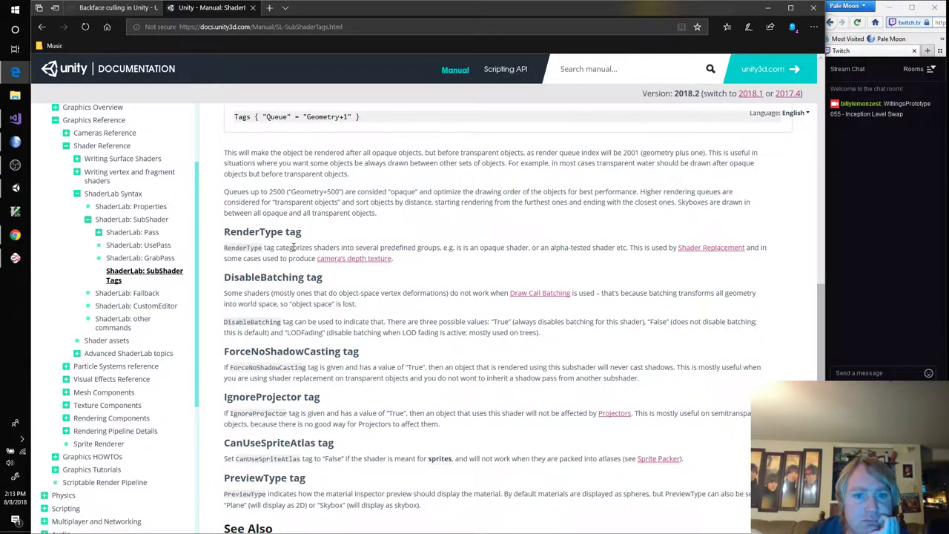
scroll(465, 348, "up", 4)
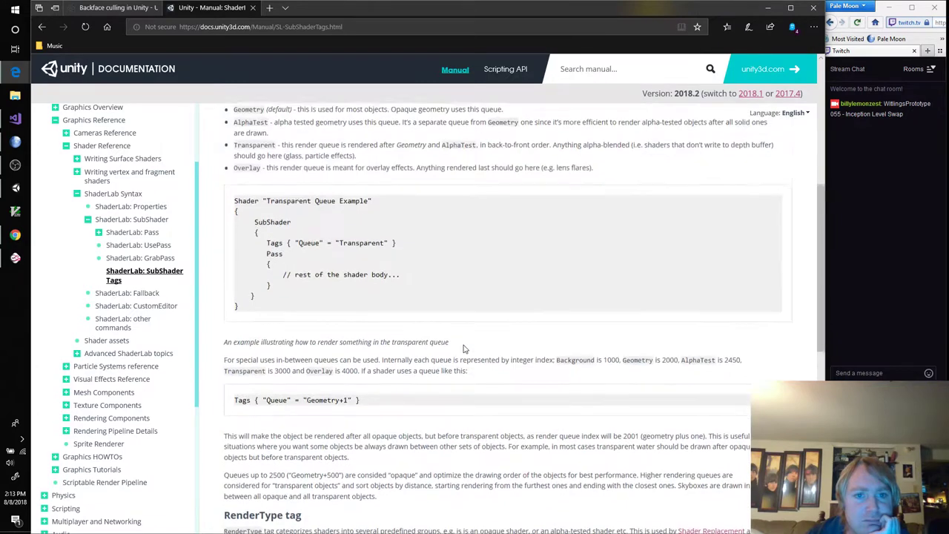
scroll(292, 341, "down", 3)
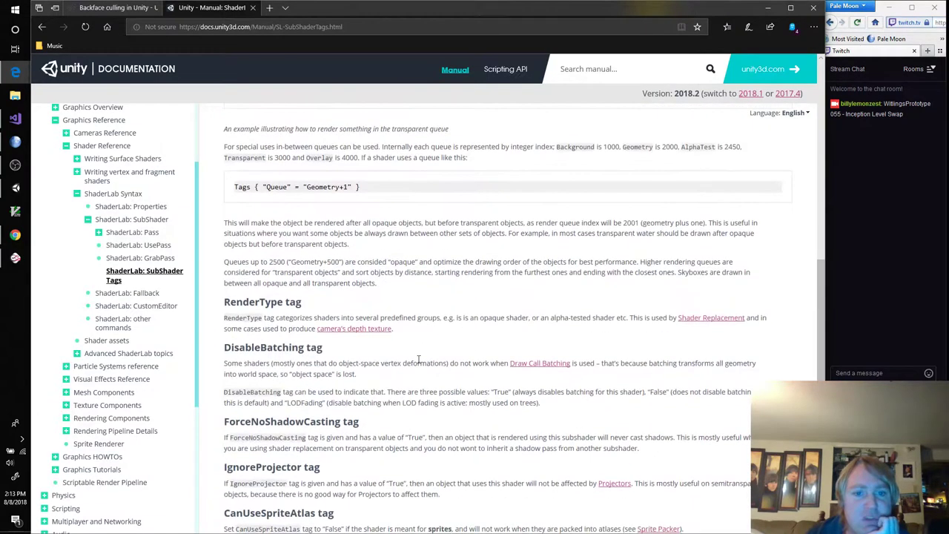
double_click(284, 304)
left_click(371, 311)
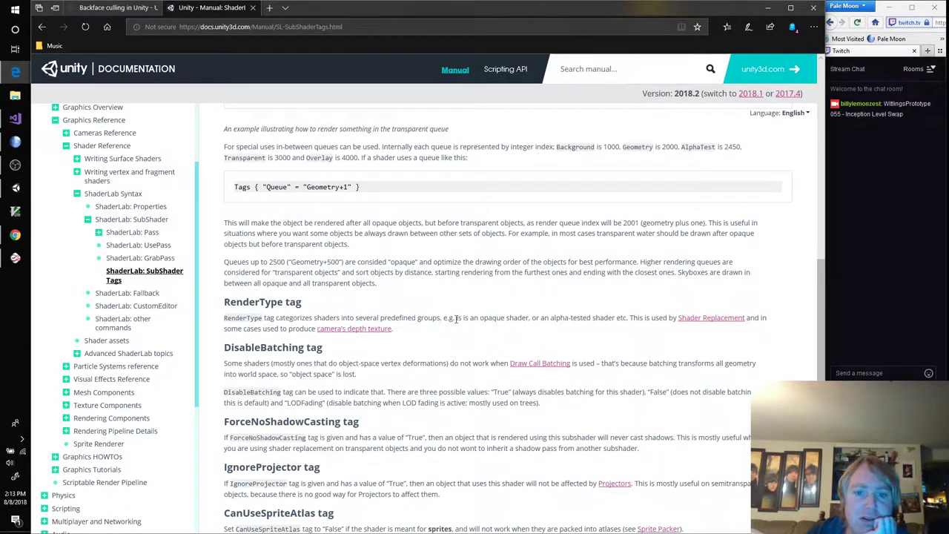
left_click_drag(456, 318, 646, 320)
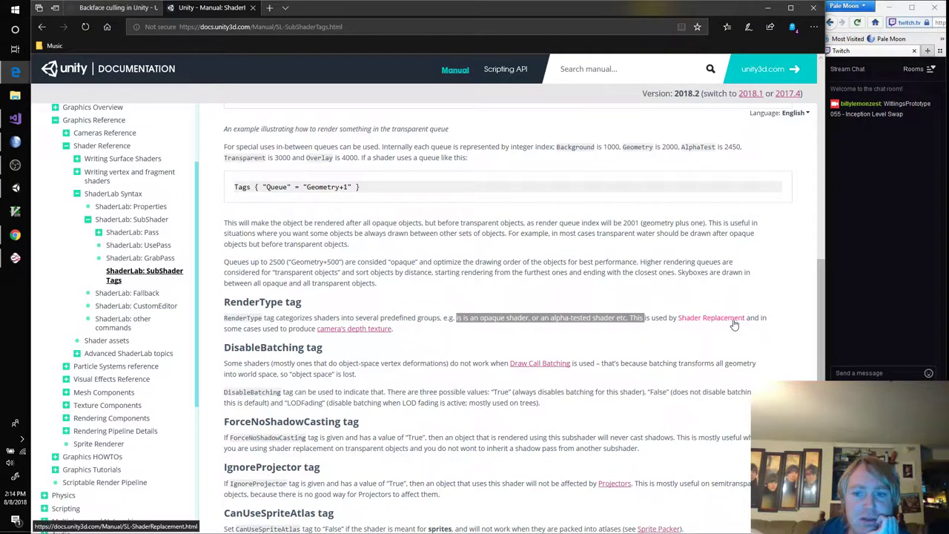
Review the Opaque value and example shader on the Shader Replacement page, then return to the code
left_click(735, 324)
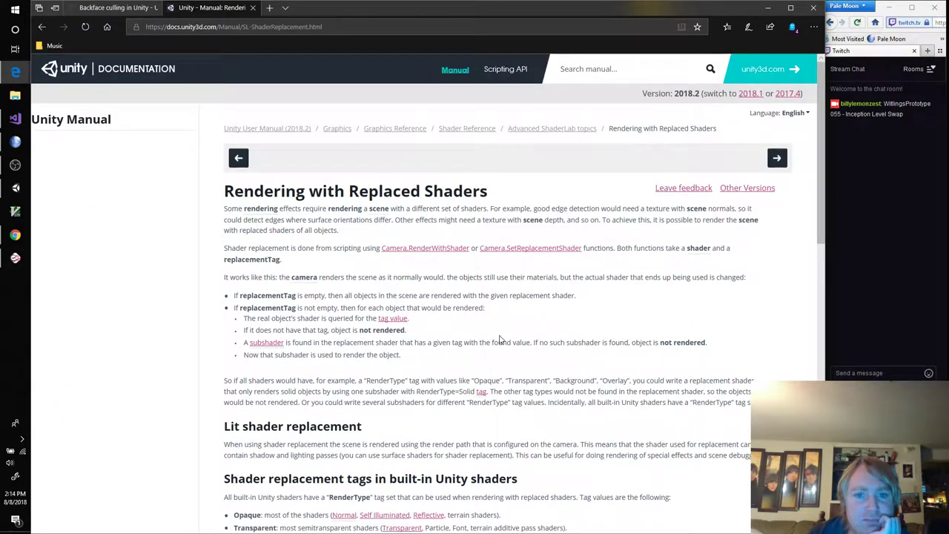
scroll(523, 331, "down", 4)
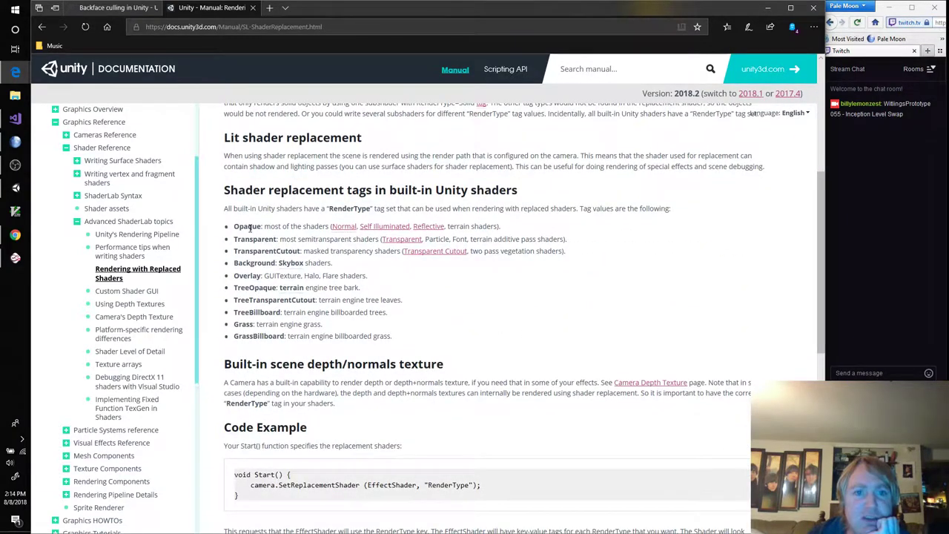
double_click(248, 226)
left_click(522, 302)
scroll(527, 300, "down", 3)
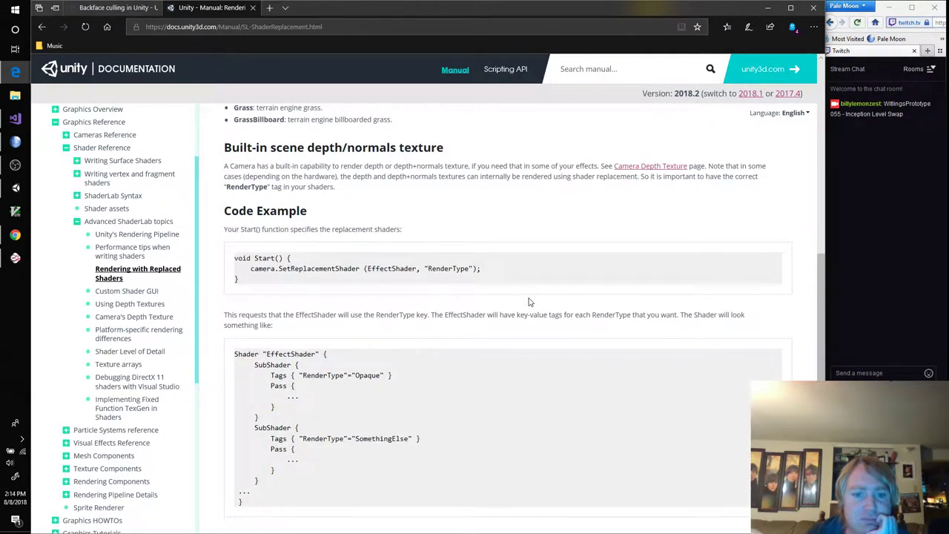
key("alt+Tab")
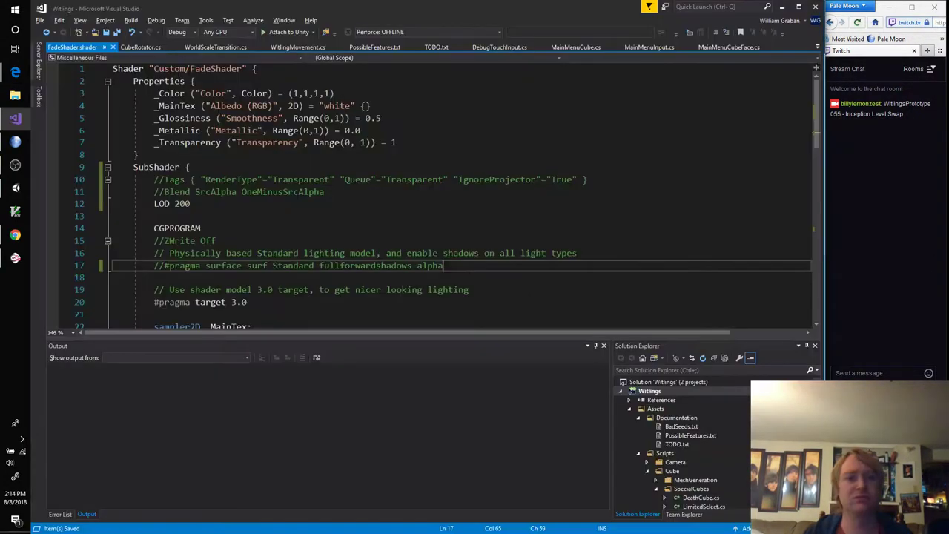
Review FadeShader's SubShader, CGPROGRAM, instancing buffer and main-texture sampling lines
left_click(280, 227)
scroll(279, 228, "down", 11)
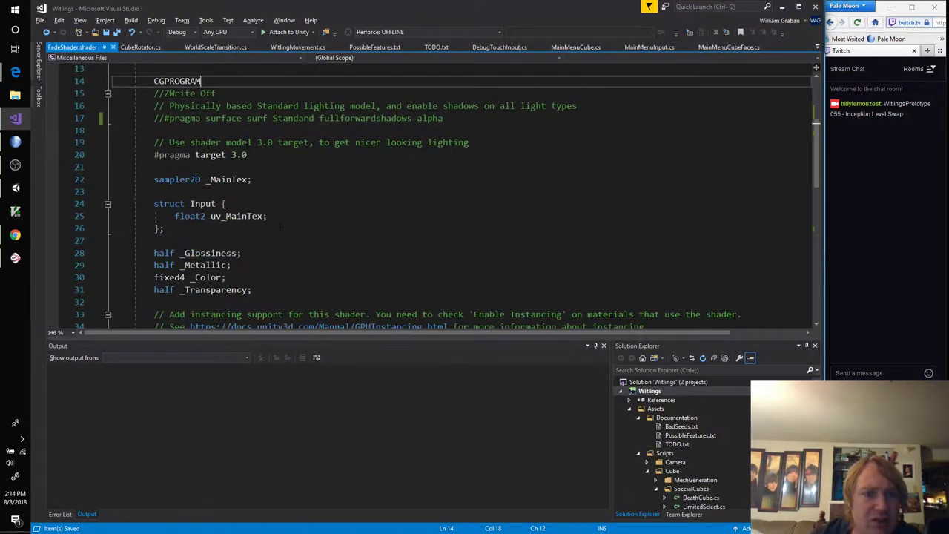
scroll(281, 228, "up", 11)
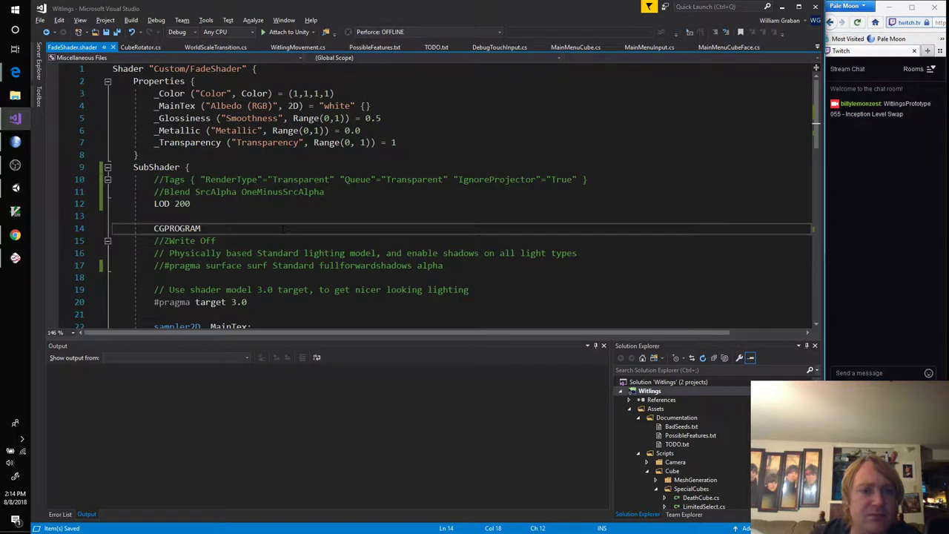
left_click(191, 167)
scroll(311, 207, "down", 5)
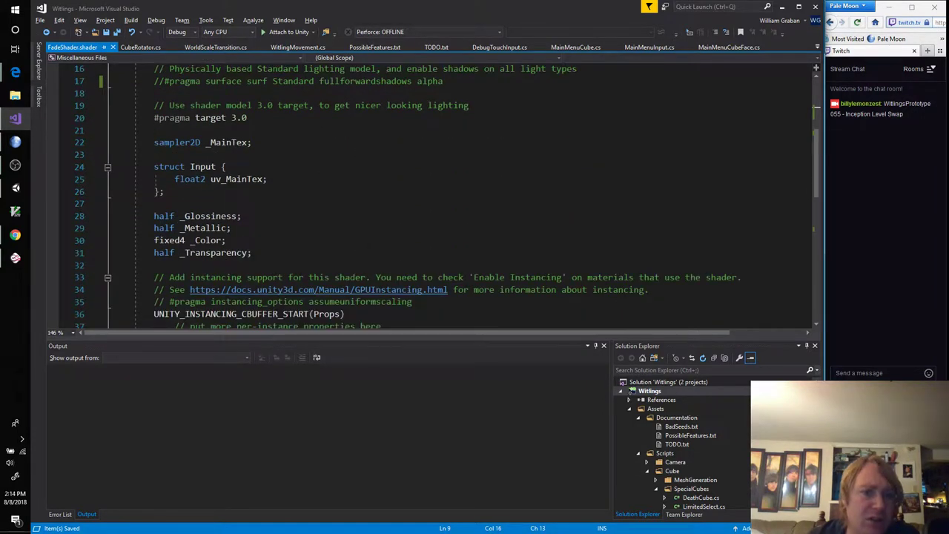
scroll(271, 253, "down", 4)
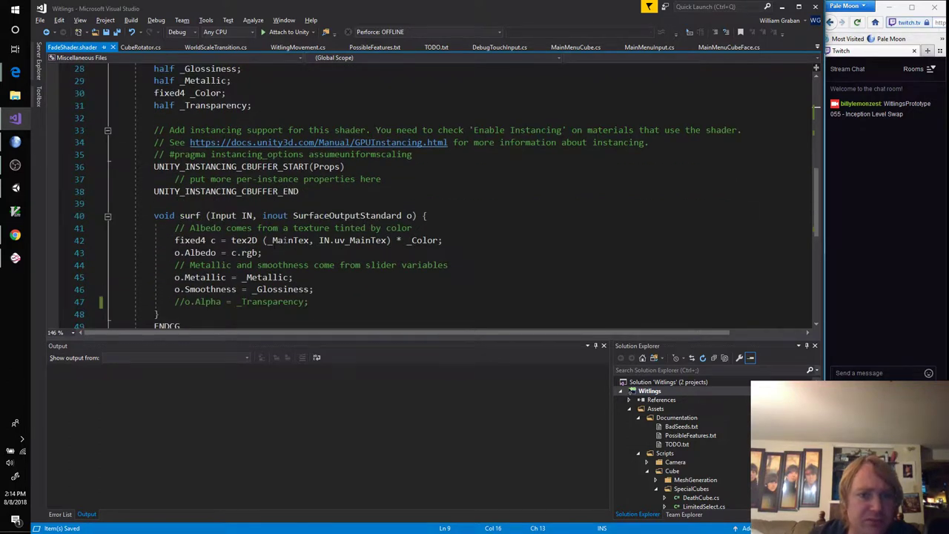
left_click(346, 167)
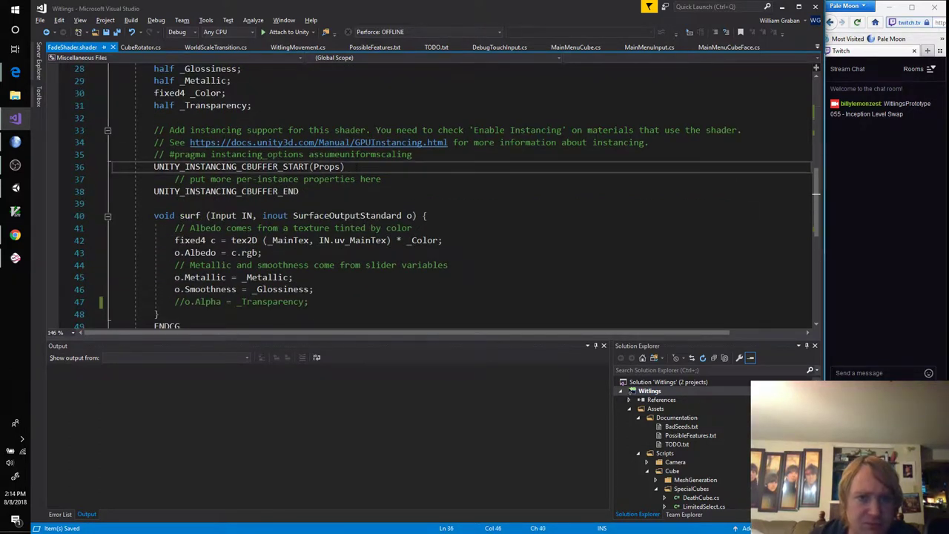
left_click(443, 240)
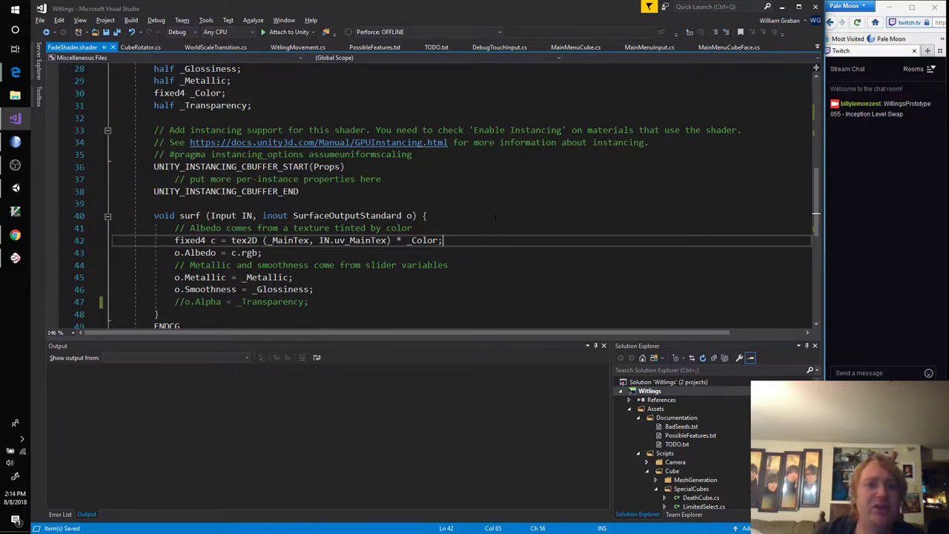
Inspect the _MainTex property declaration, then check Unity's Console for FadeShader errors
scroll(496, 217, "up", 2)
scroll(488, 221, "up", 7)
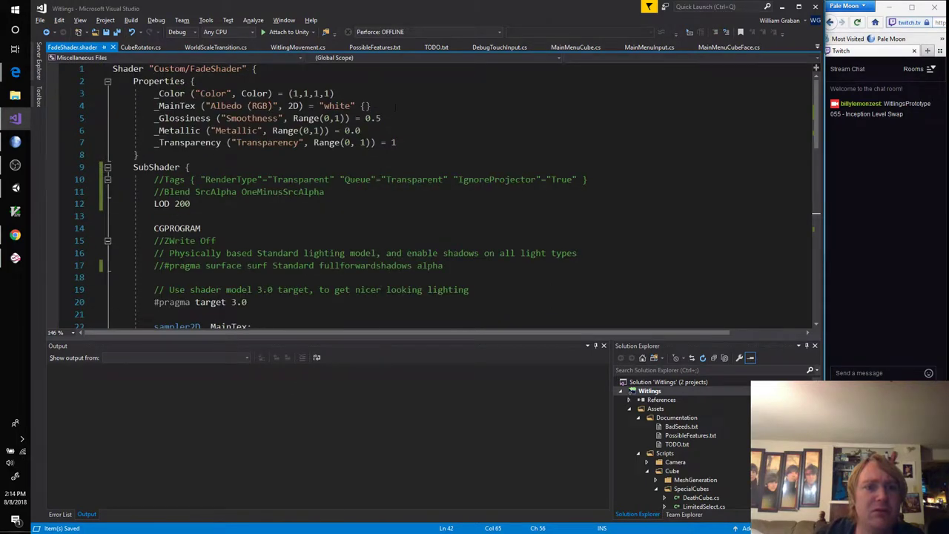
left_click(370, 105)
left_click_drag(370, 105, 155, 105)
left_click(371, 106)
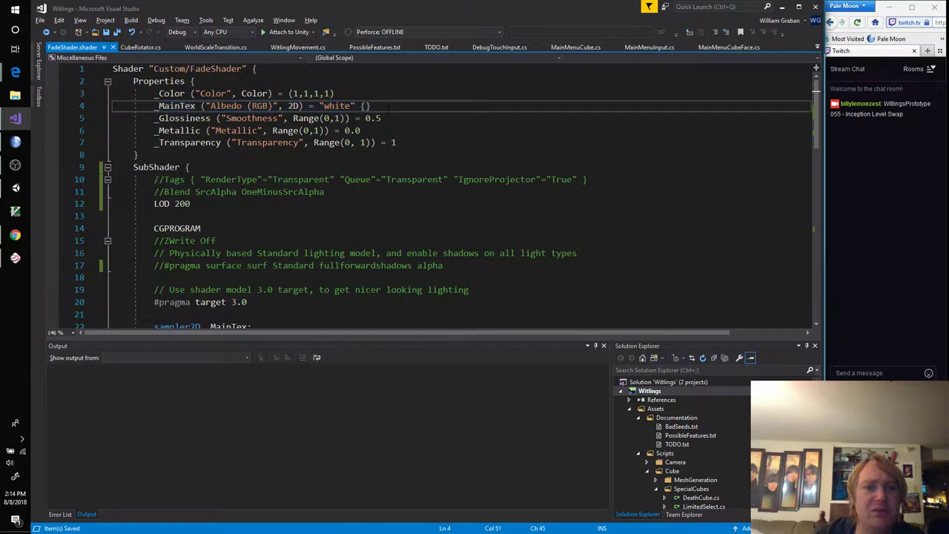
left_click(15, 188)
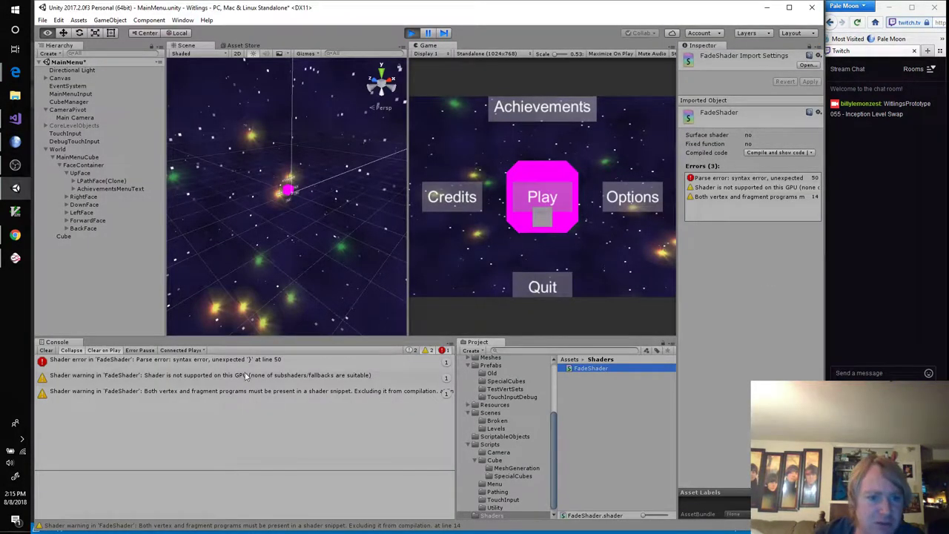
Open the line 50 parse error from the Console and inspect the closing brace after ENDCG
double_click(240, 363)
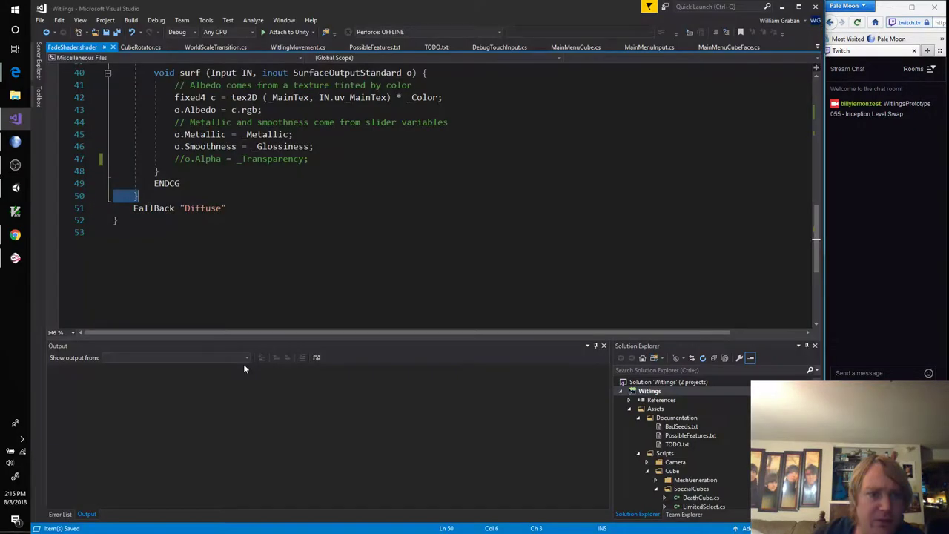
left_click(199, 187)
key("Down")
scroll(217, 210, "up", 5)
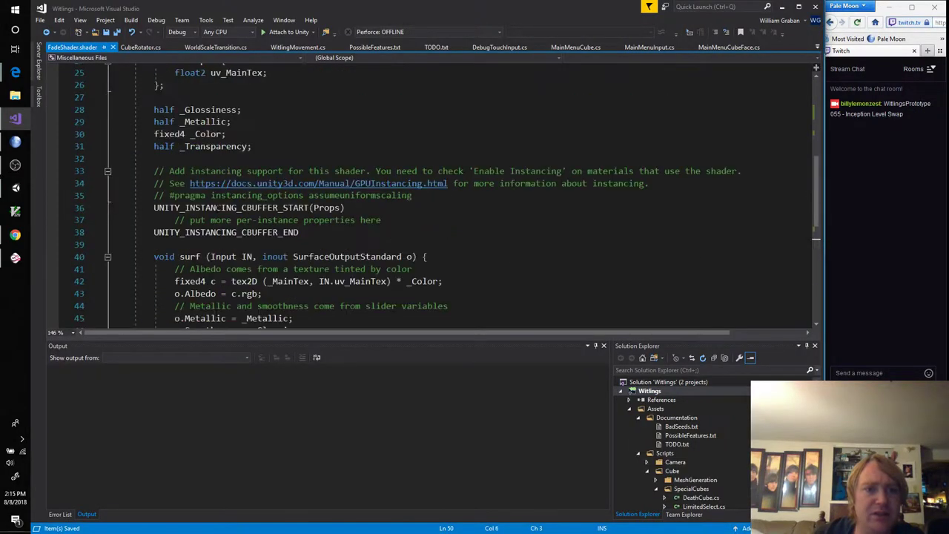
scroll(311, 261, "up", 6)
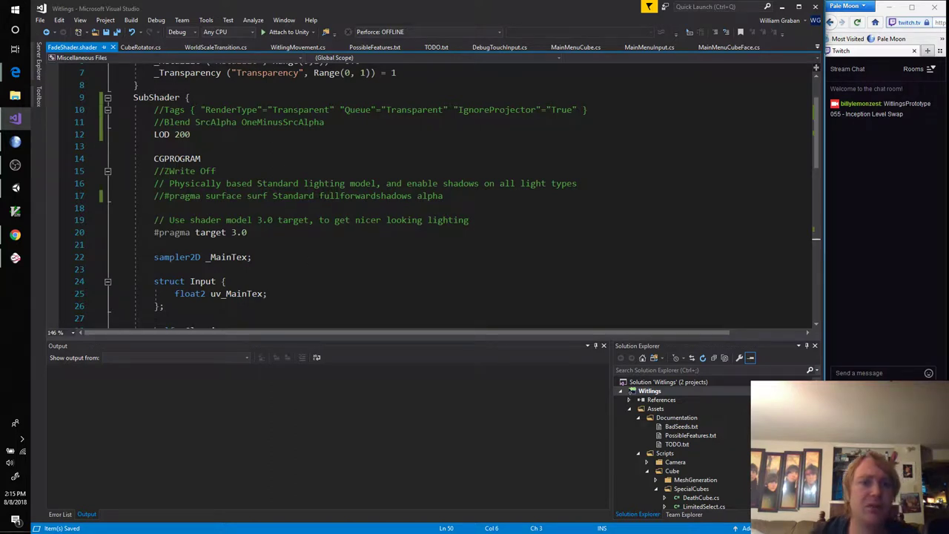
Uncomment line 17's pragma and trim it to '#pragma surface surf Standard', then test in Unity
left_click(154, 195)
key("Delete")
key("Delete")
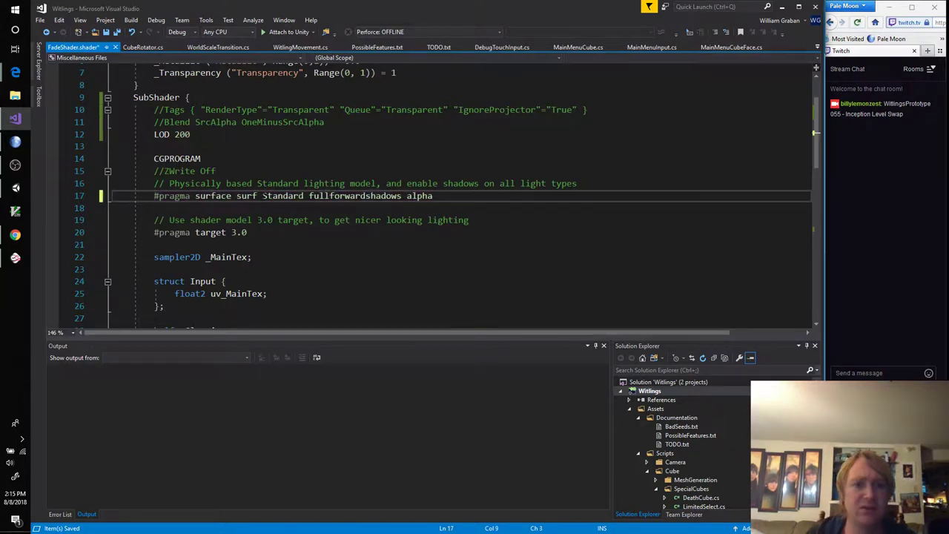
left_click_drag(310, 196, 433, 196)
key("Delete")
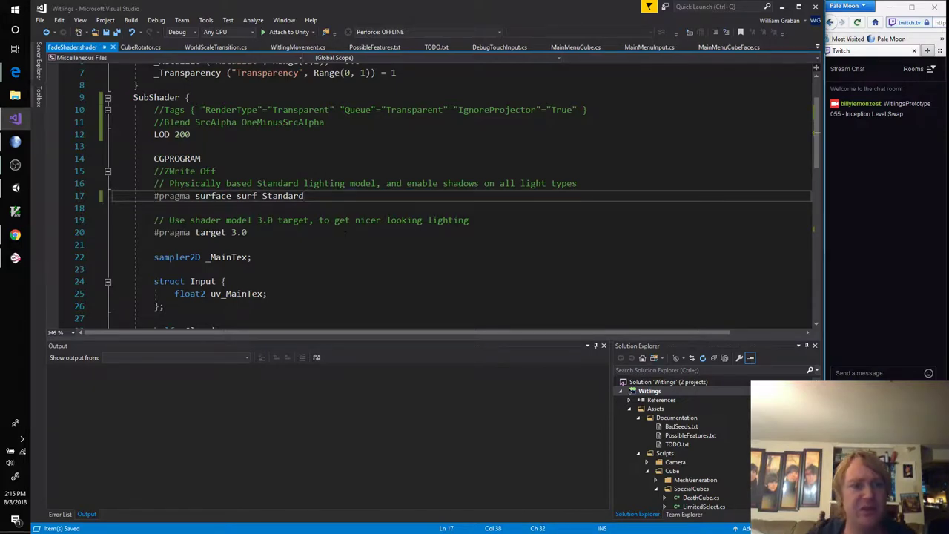
key("alt+Tab")
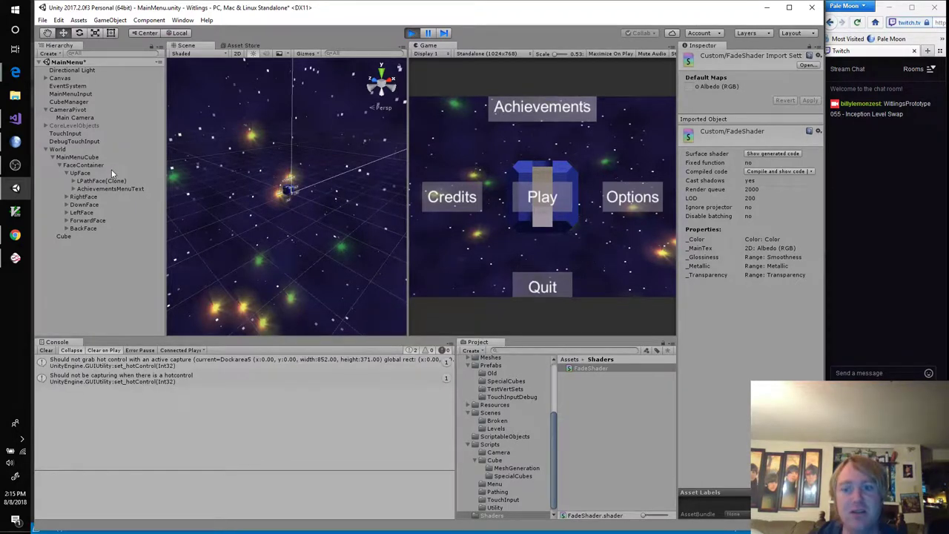
Stop play, activate MainMenuCube, and start playing the main menu scene
left_click(412, 33)
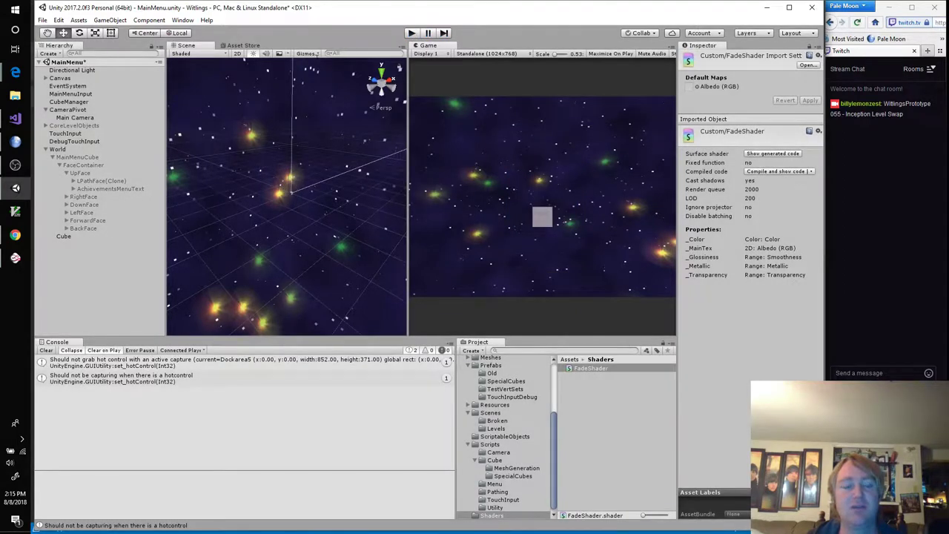
left_click(89, 157)
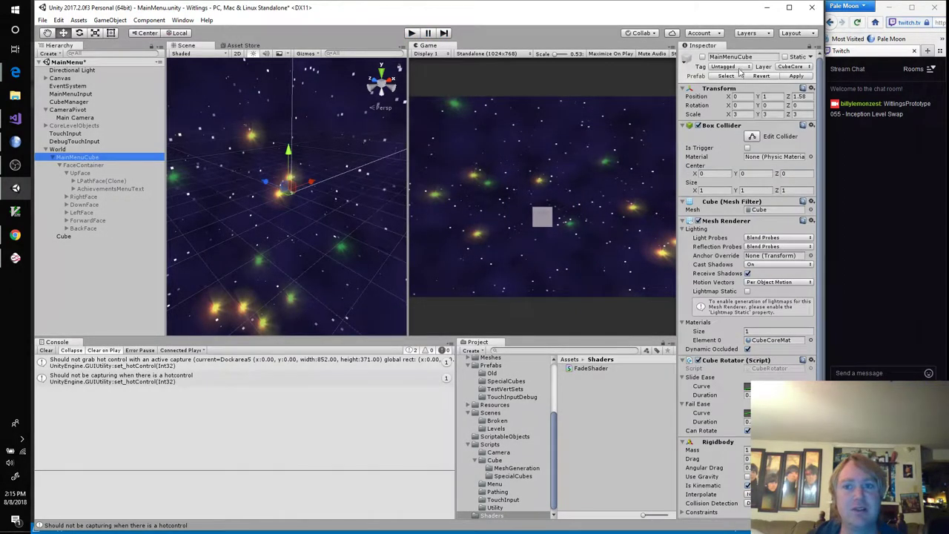
left_click(702, 57)
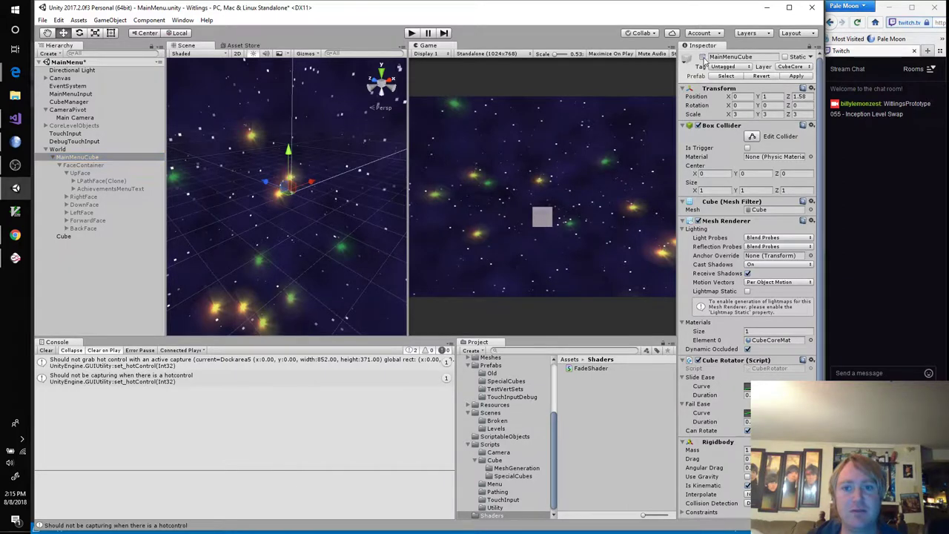
left_click(414, 33)
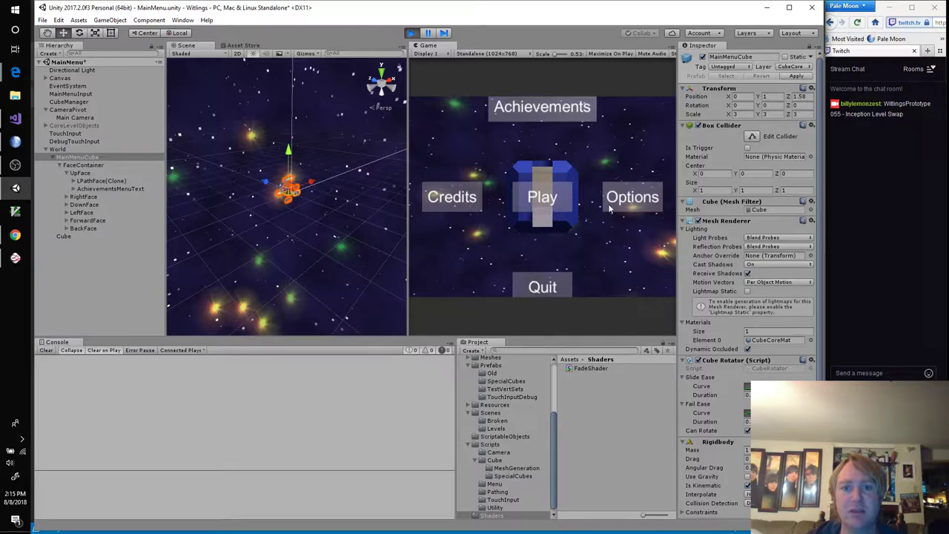
Spin the blue menu cube through its Credits, Play, Achievements faces, then stop play
left_click_drag(559, 200, 551, 272)
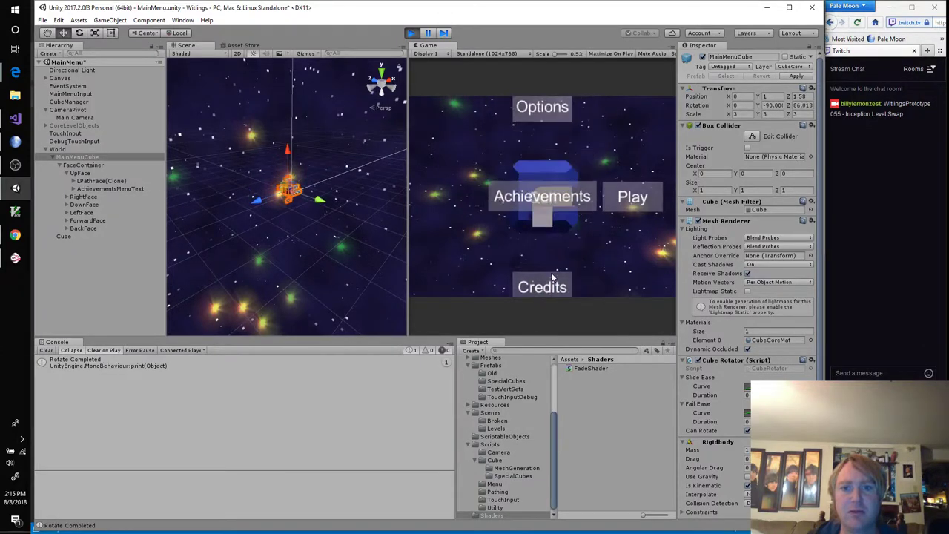
left_click_drag(542, 214, 543, 111)
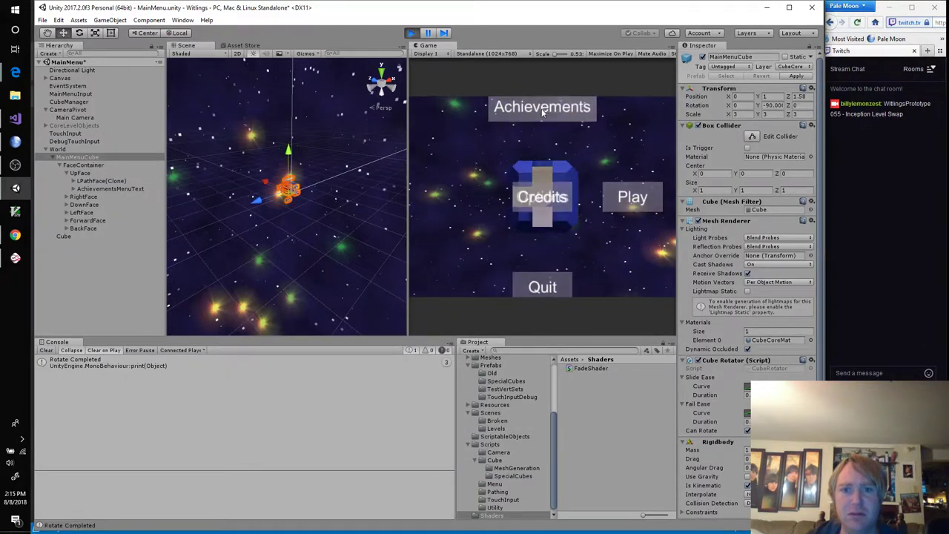
left_click_drag(537, 192, 600, 196)
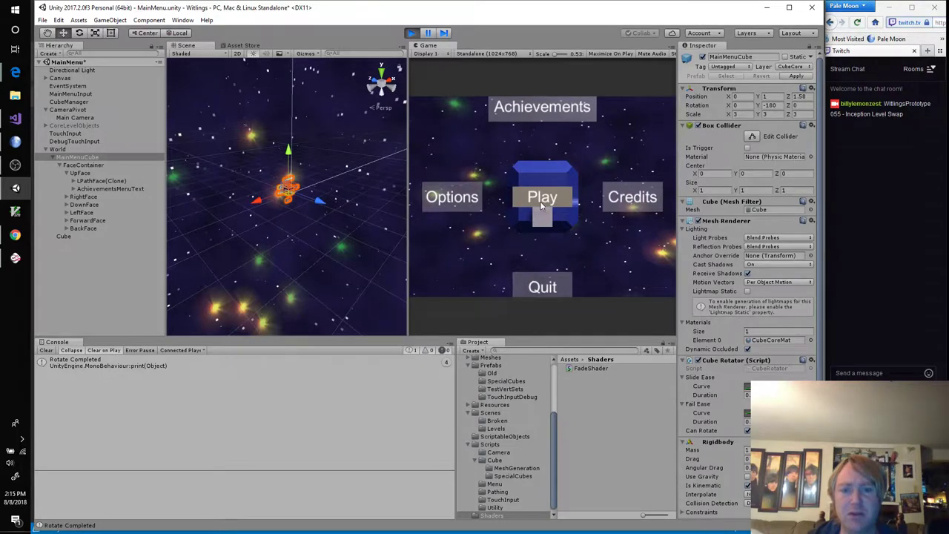
left_click_drag(541, 207, 614, 197)
left_click_drag(538, 196, 530, 262)
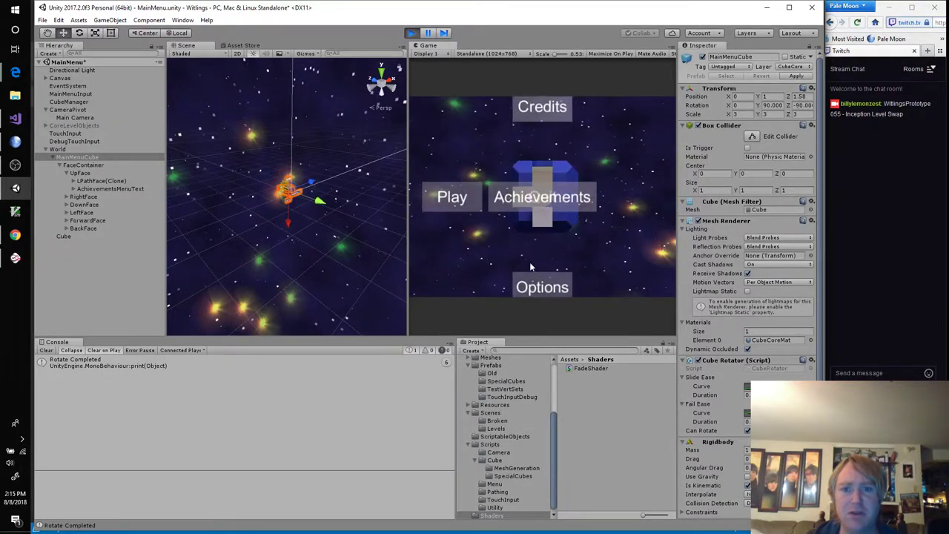
left_click_drag(538, 216, 604, 202)
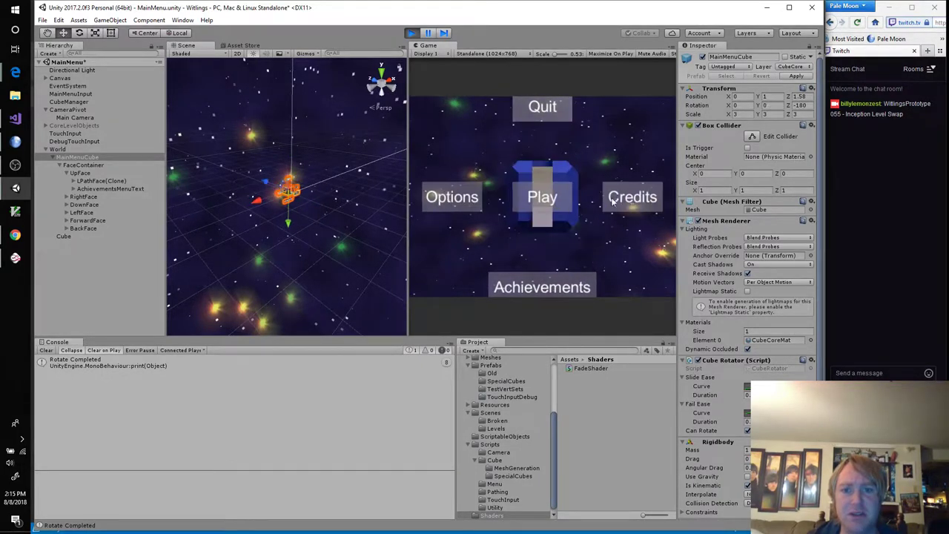
left_click_drag(539, 215, 538, 193)
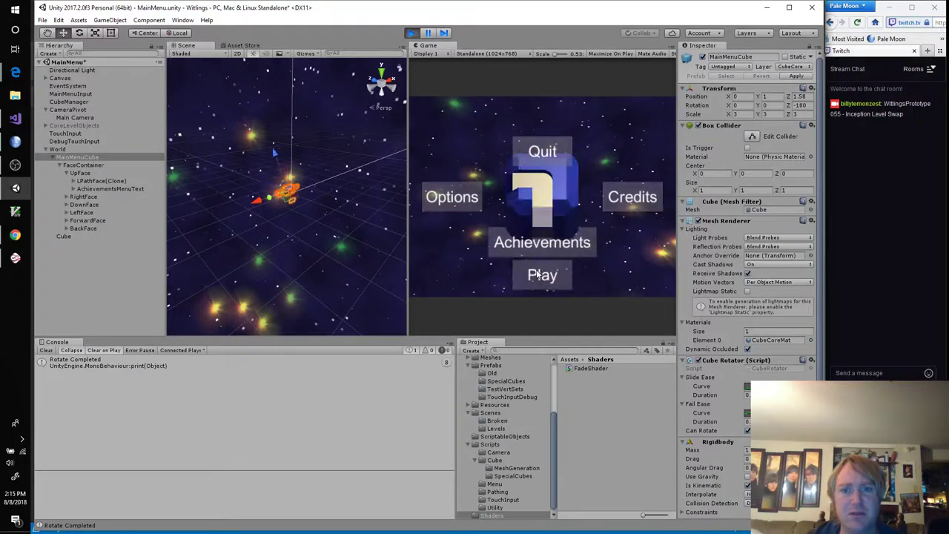
left_click(411, 32)
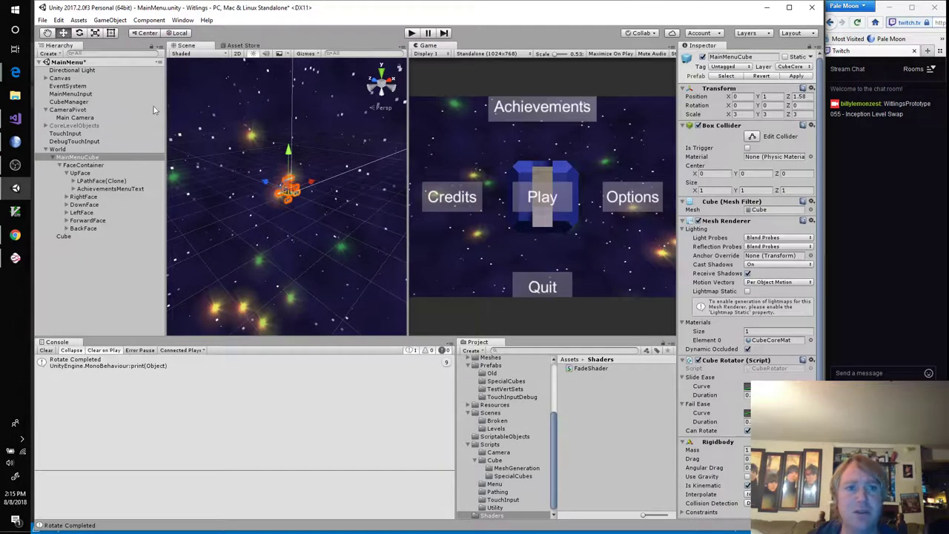
left_click(16, 118)
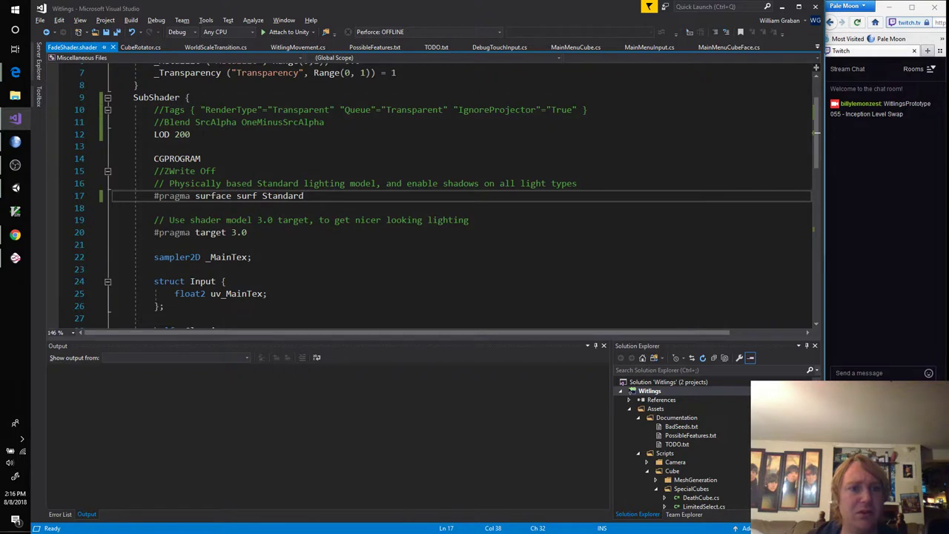
Uncomment the Blend SrcAlpha OneMinusSrcAlpha line and save FadeShader
left_click(325, 122)
key("ctrl+k")
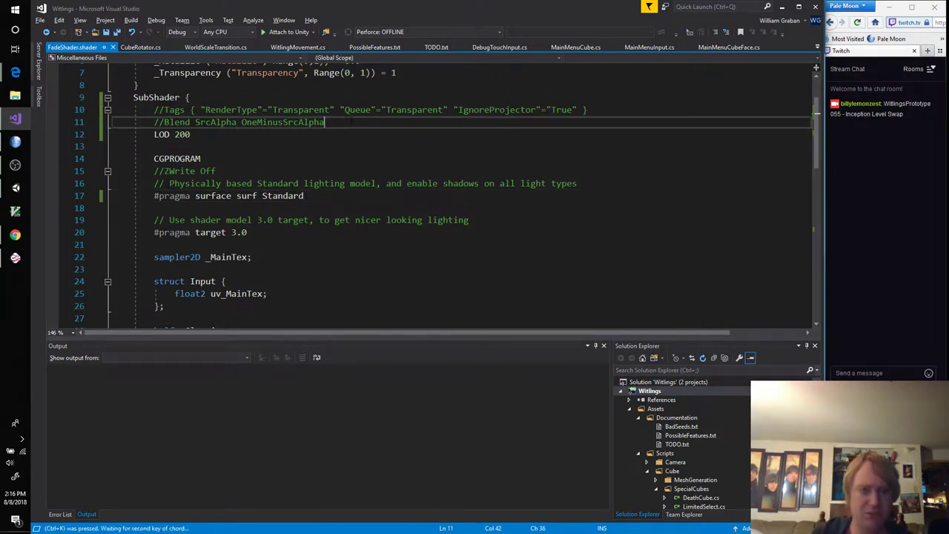
key("ctrl+u")
key("ctrl+s")
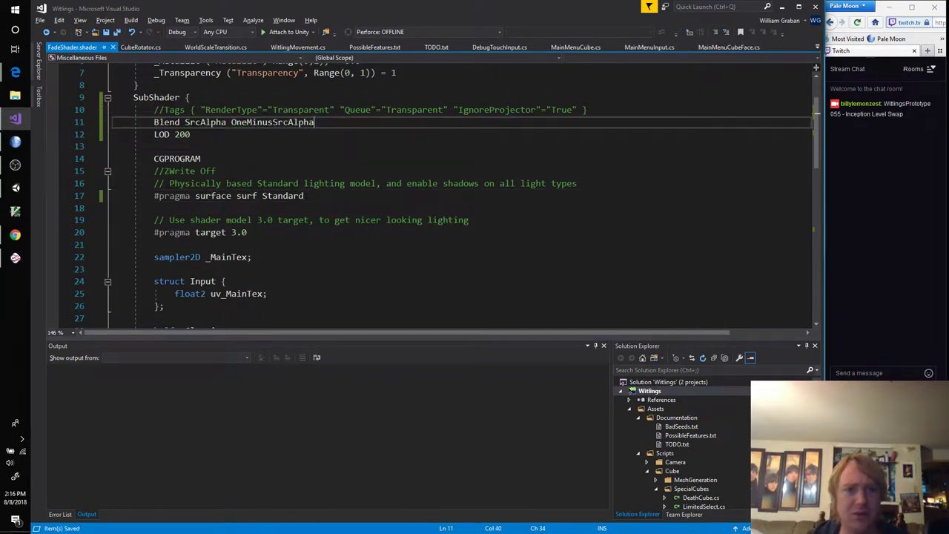
Add a 'ZWrite Off' line directly above the Blend line and save
key("Up")
key("End")
key("Return")
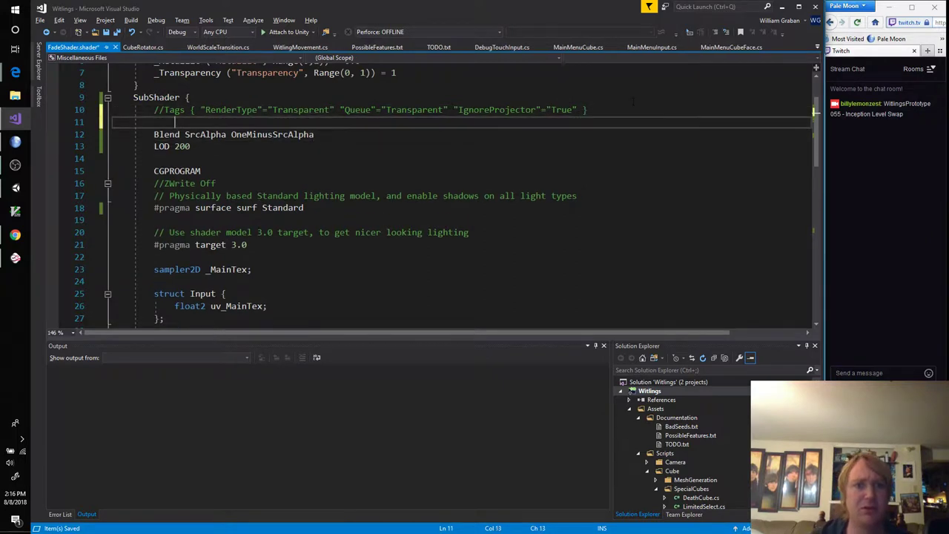
key("BackSpace")
type("ZWrite Off")
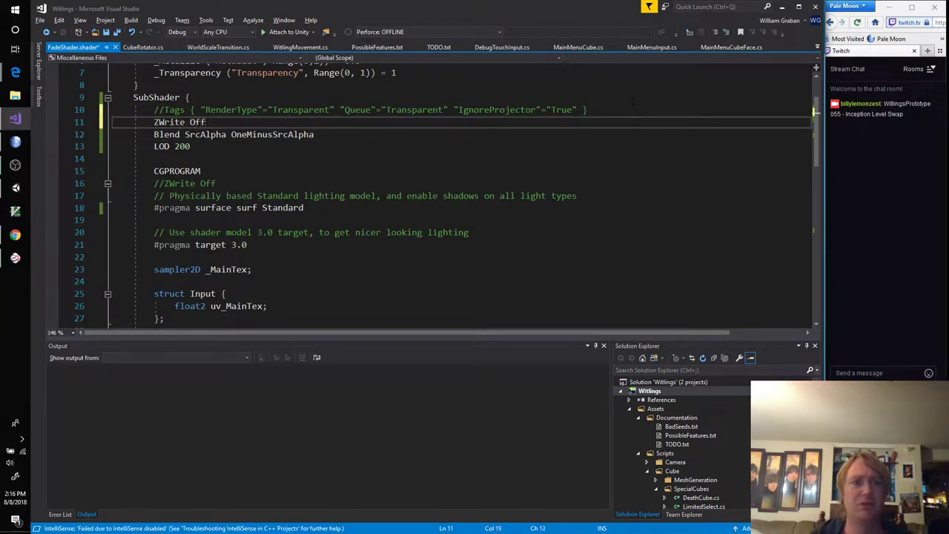
key("ctrl+s")
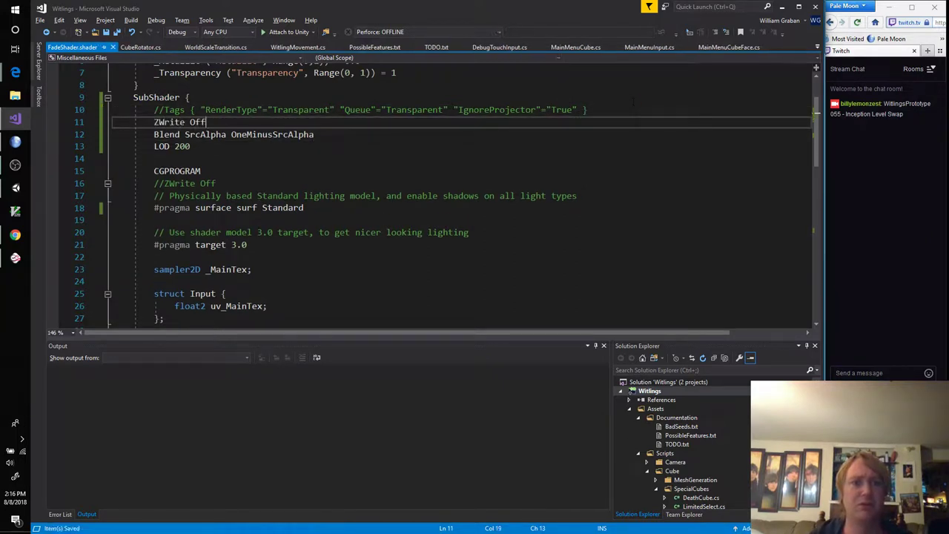
Check the cube's rendering in Unity twice, returning to the shader code each time
key("alt+Tab")
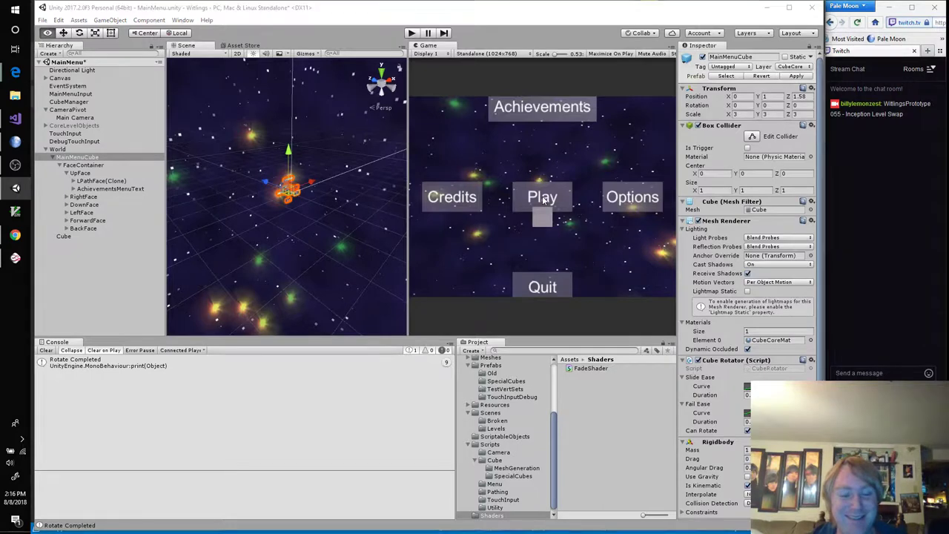
key("alt+Tab")
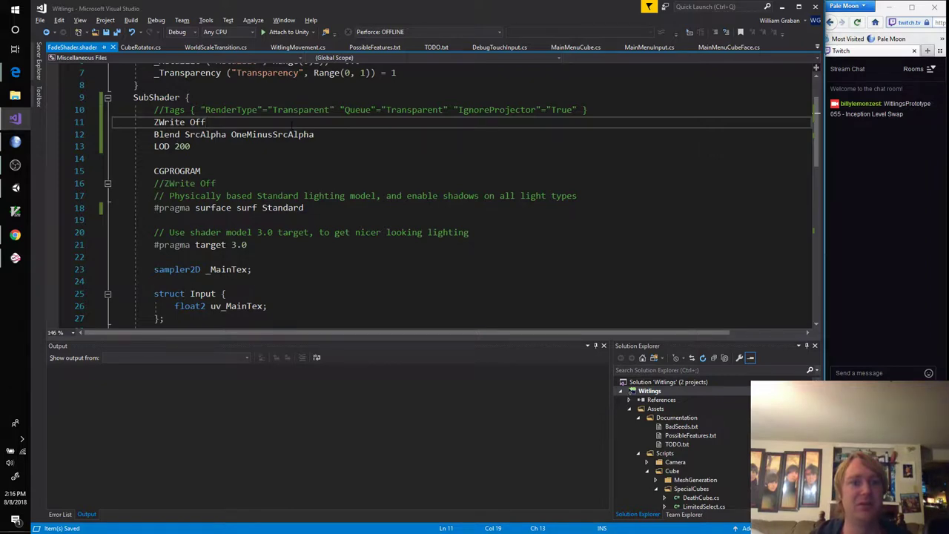
key("alt+Tab")
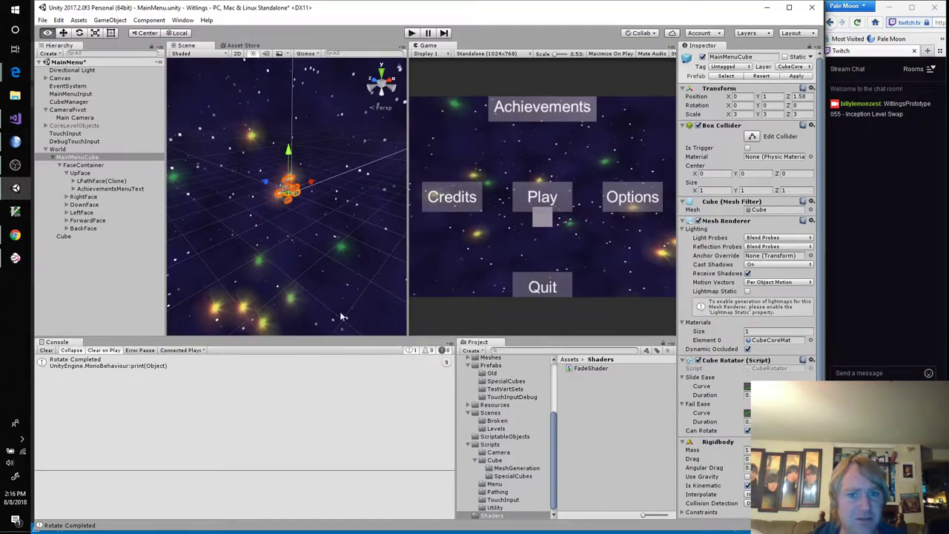
key("alt+Tab")
Briefly comment out the ZWrite Off line, then restore it
key("ctrl+k")
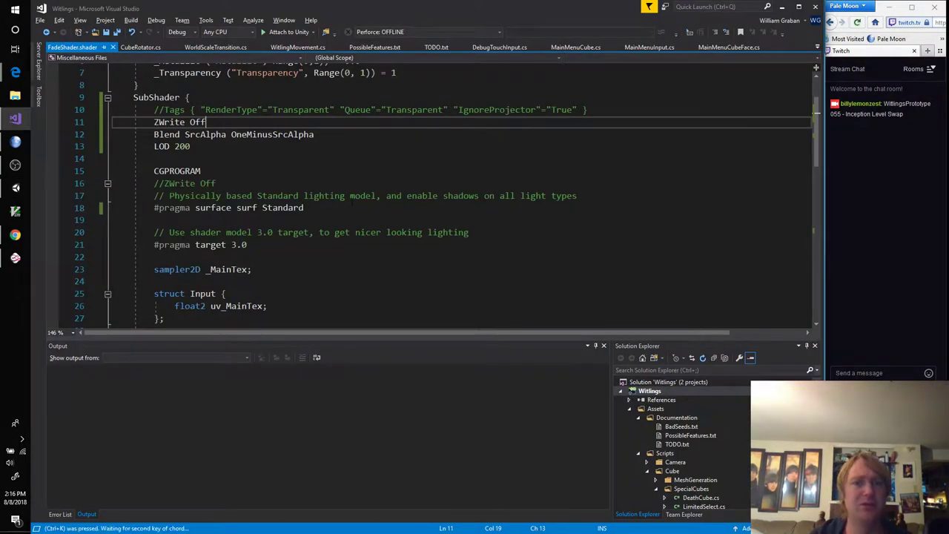
key("ctrl+c")
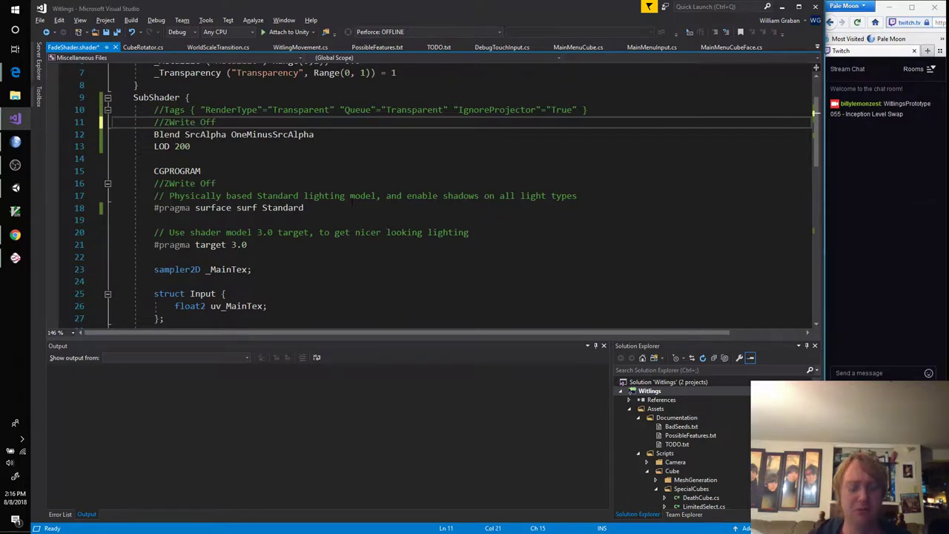
key("ctrl+k")
key("ctrl+u")
Add a 'Tage { "RenderType"="Opaque"}' line above the commented Tags line and save
key("Up")
key("ctrl+Return")
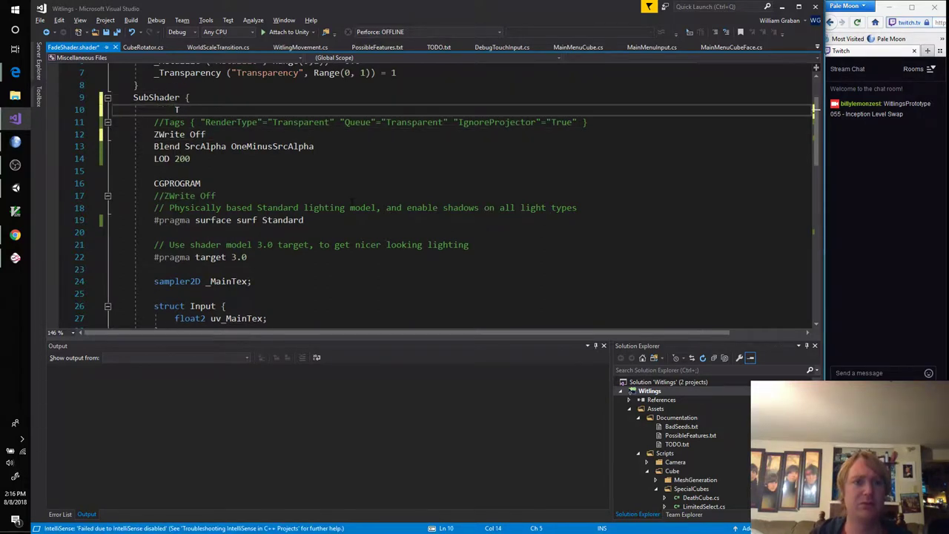
type("Tage { }\"RenderType")
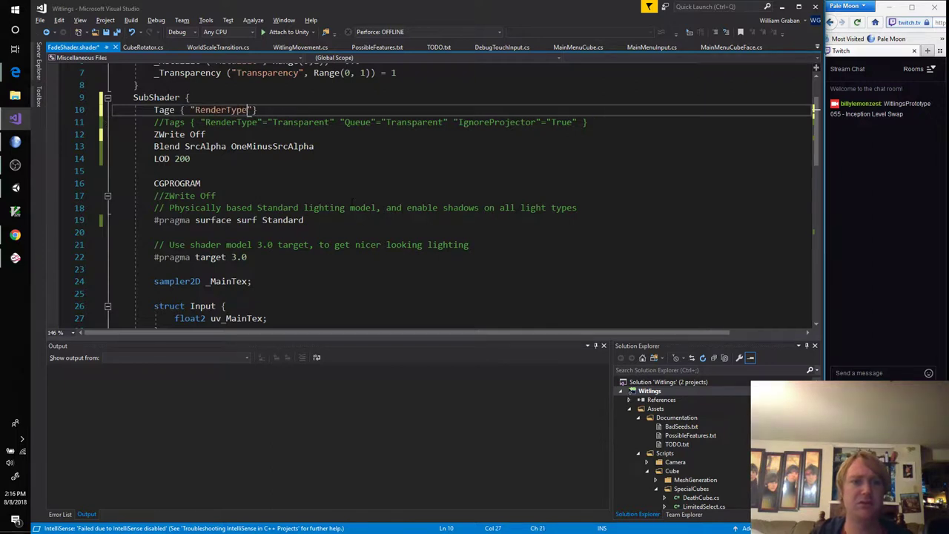
type("\"")
key("BackSpace")
type("=\"U")
key("BackSpace")
type("Opaque")
key("ctrl+s")
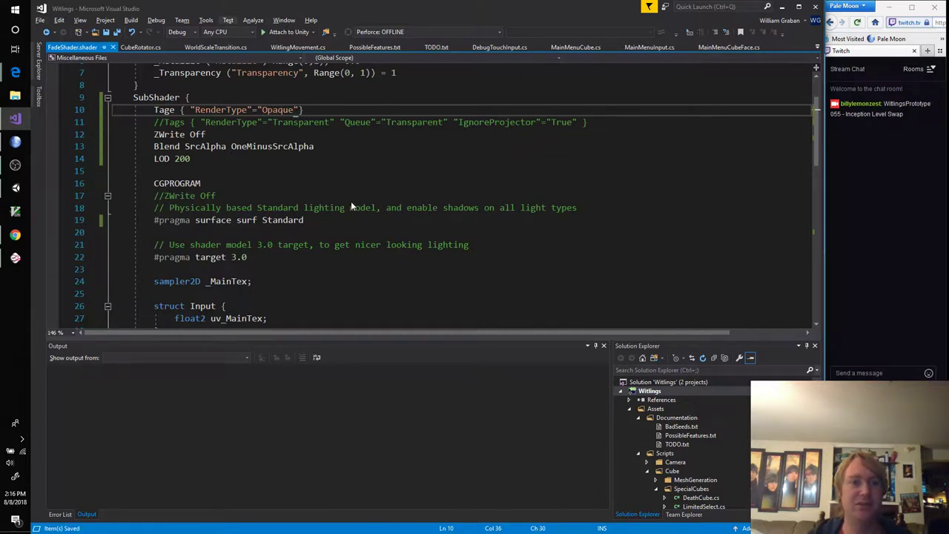
Correct the 'Tage' typo to 'Tags', save, and test in Unity
left_click(176, 110)
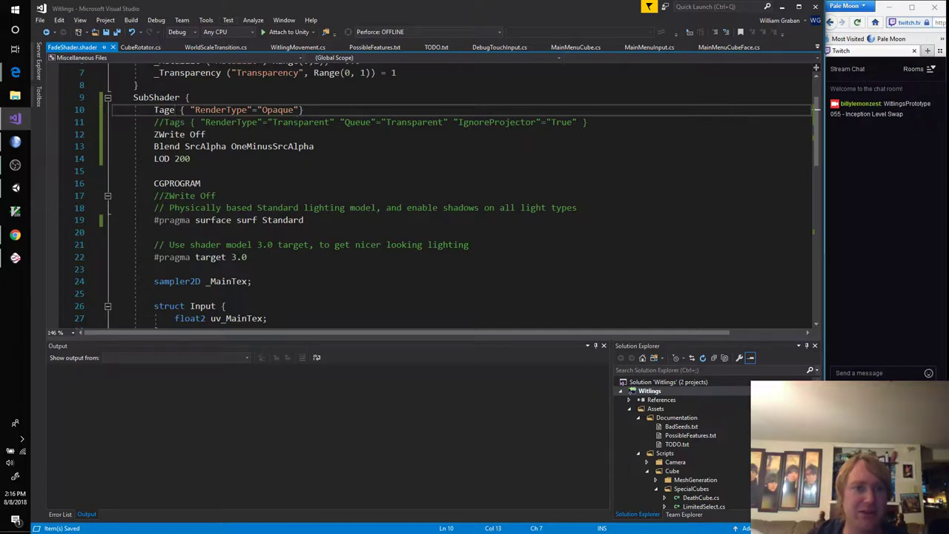
key("BackSpace")
type("s")
key("ctrl+s")
key("alt+Tab")
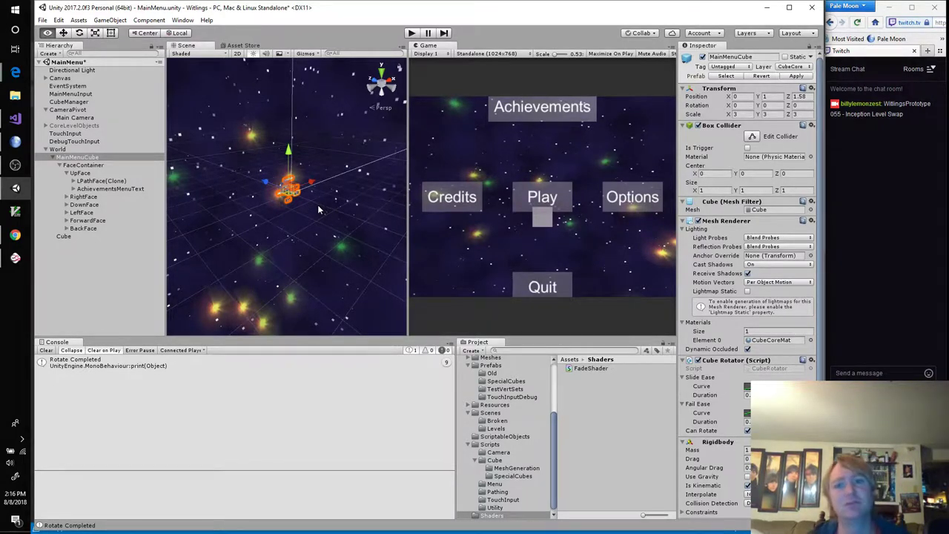
Comment out the ZWrite Off line and check the cube's render in Unity
key("alt+Tab")
left_click(206, 134)
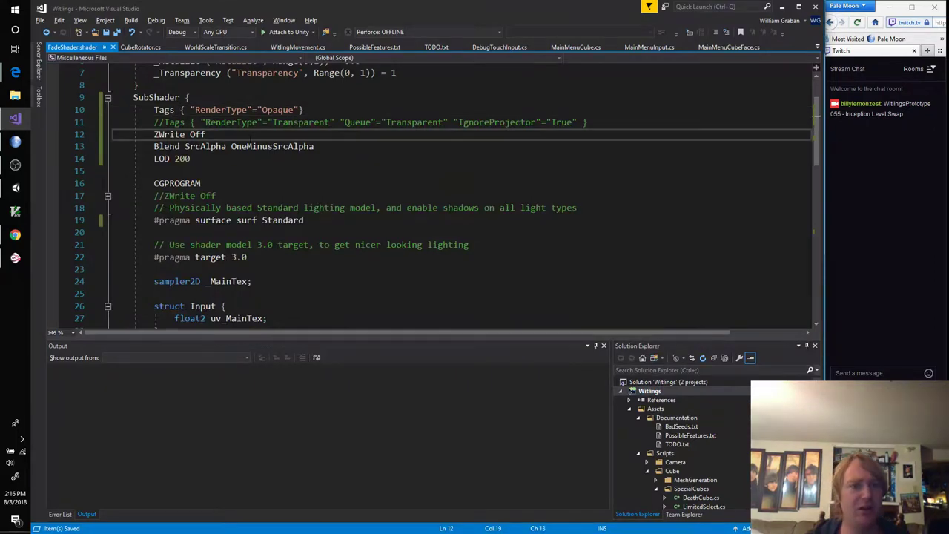
key("ctrl+k")
key("ctrl+c")
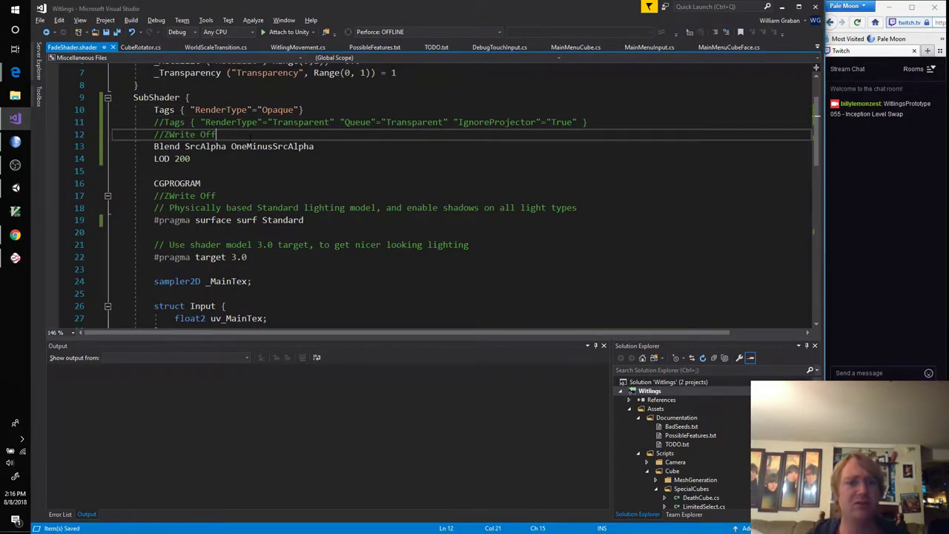
key("alt+Tab")
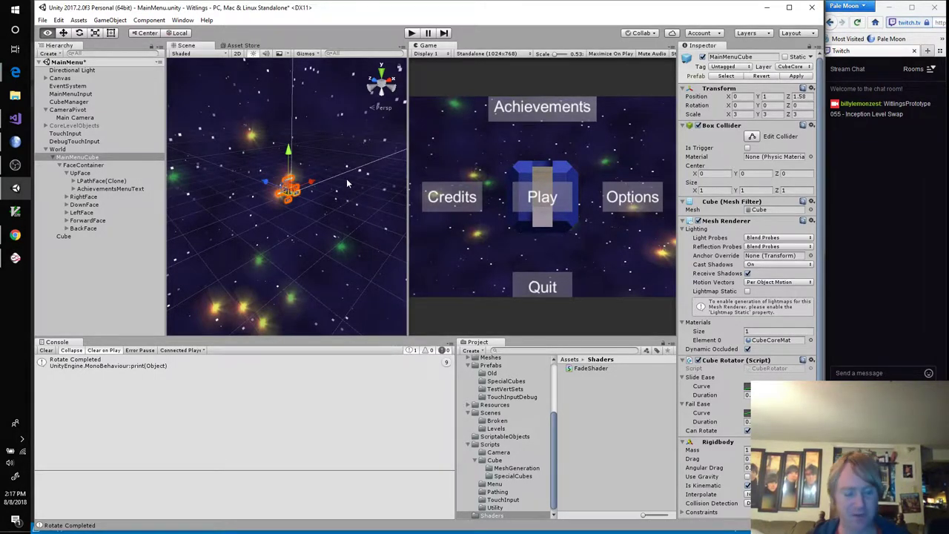
key("alt+Tab")
Change the RenderType tag to 'Opaque-1' and switch to Unity to retest
left_click(320, 147)
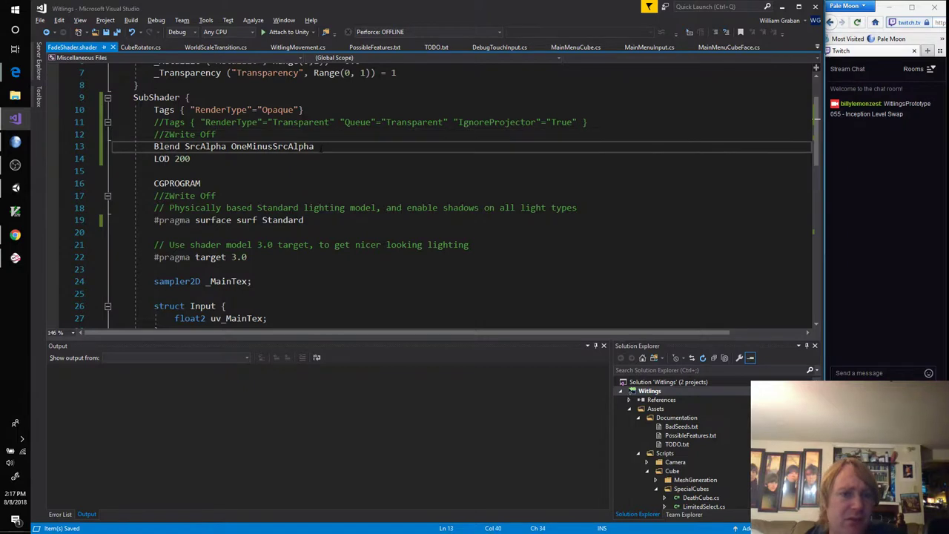
scroll(360, 158, "down", 5)
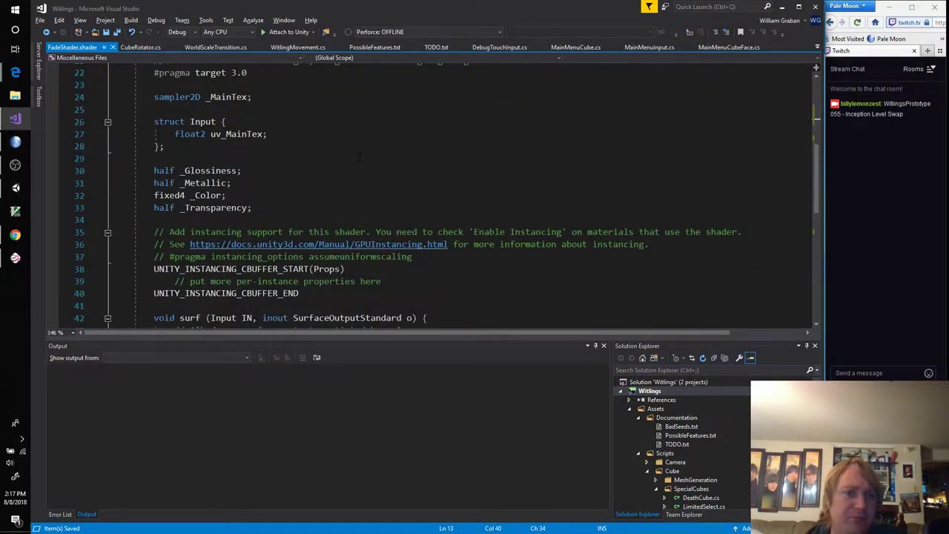
scroll(359, 157, "down", 4)
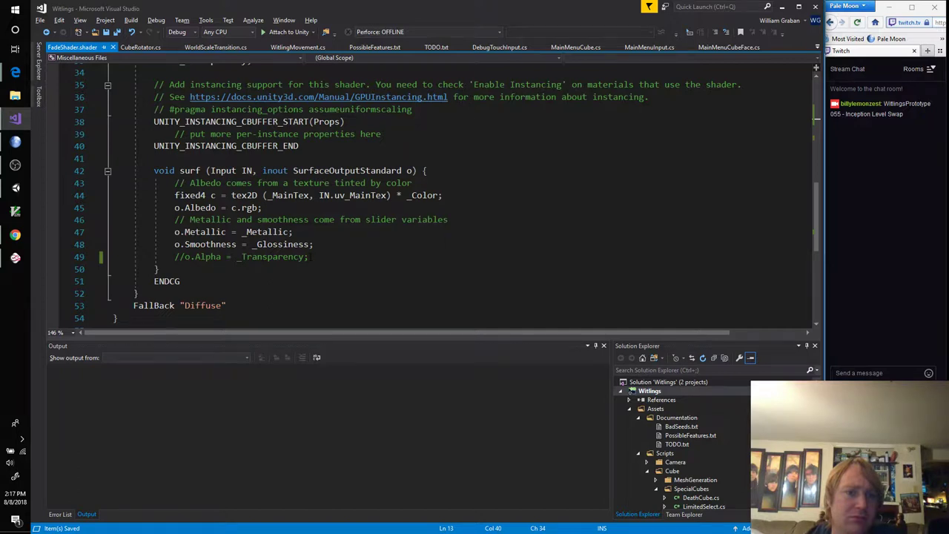
scroll(309, 258, "up", 6)
scroll(308, 260, "up", 3)
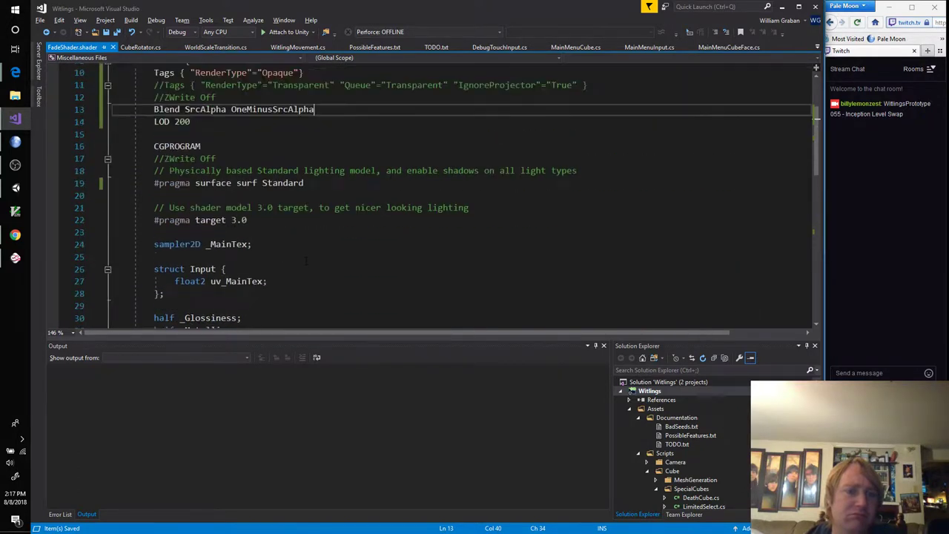
left_click(319, 221)
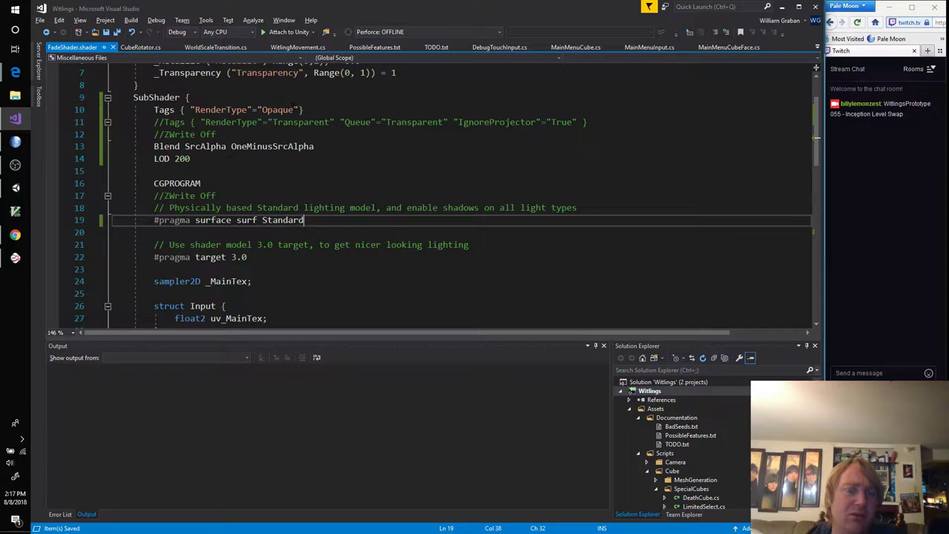
left_click(294, 110)
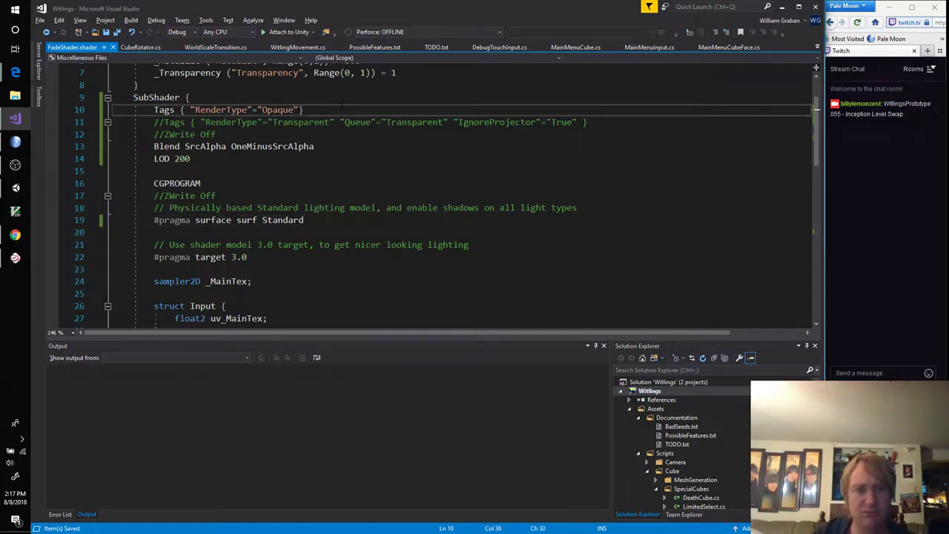
type("-1")
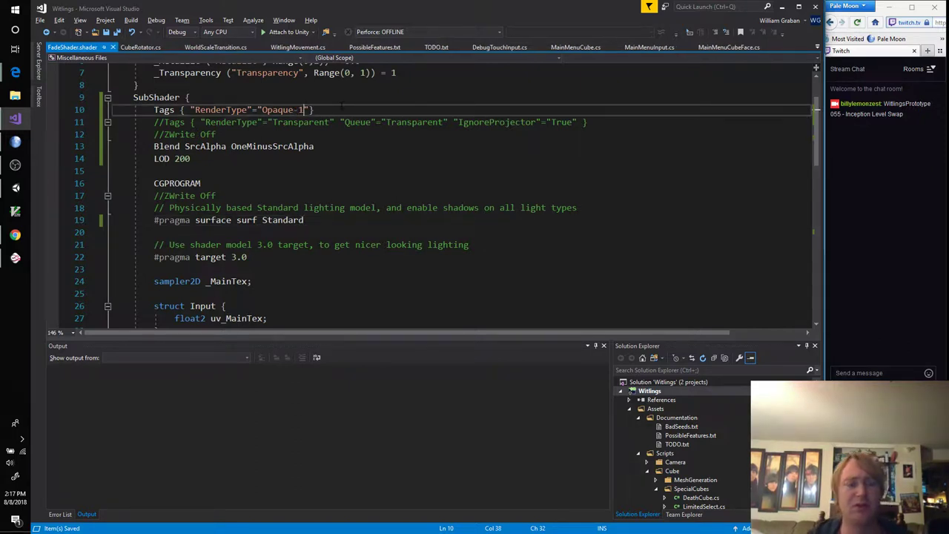
key("alt+Tab")
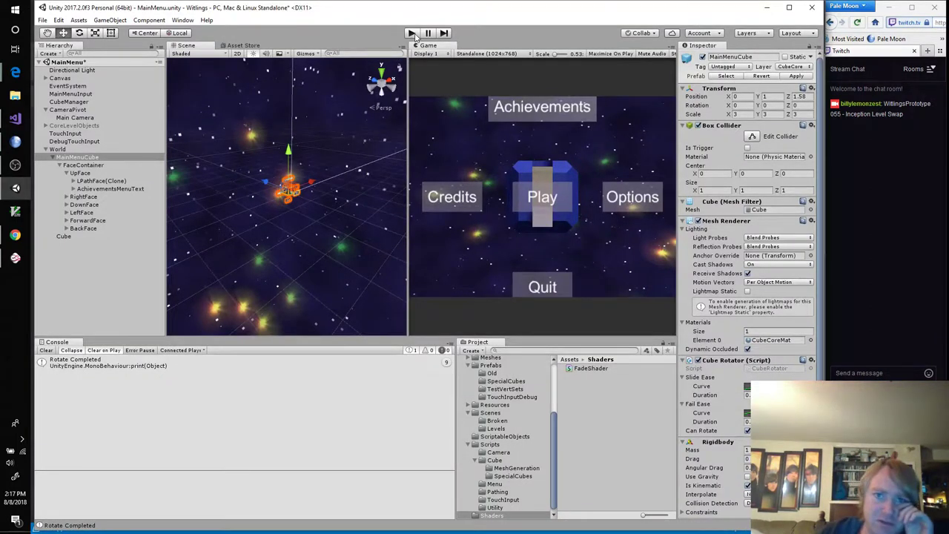
Play the main menu, turning the cube to Options and another face, then bring up FadeShader
left_click(412, 33)
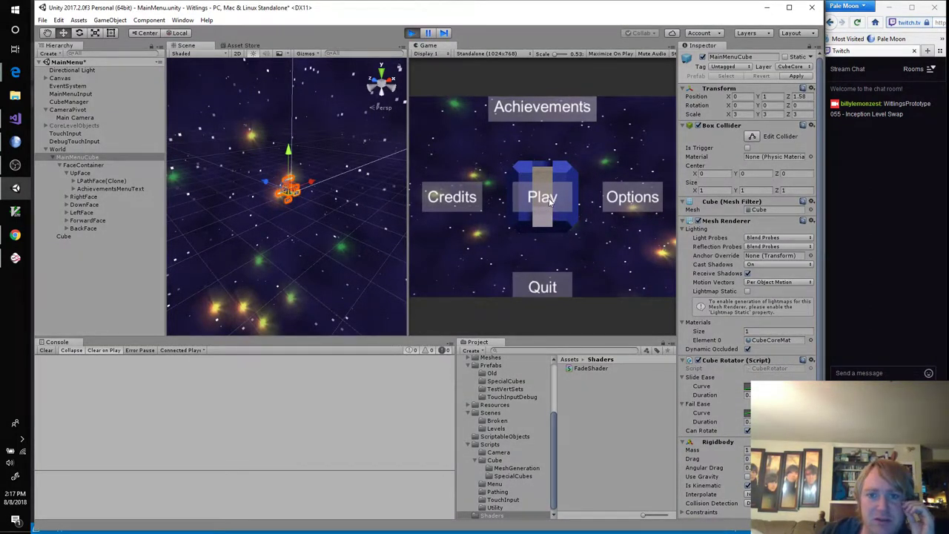
left_click_drag(586, 234, 420, 199)
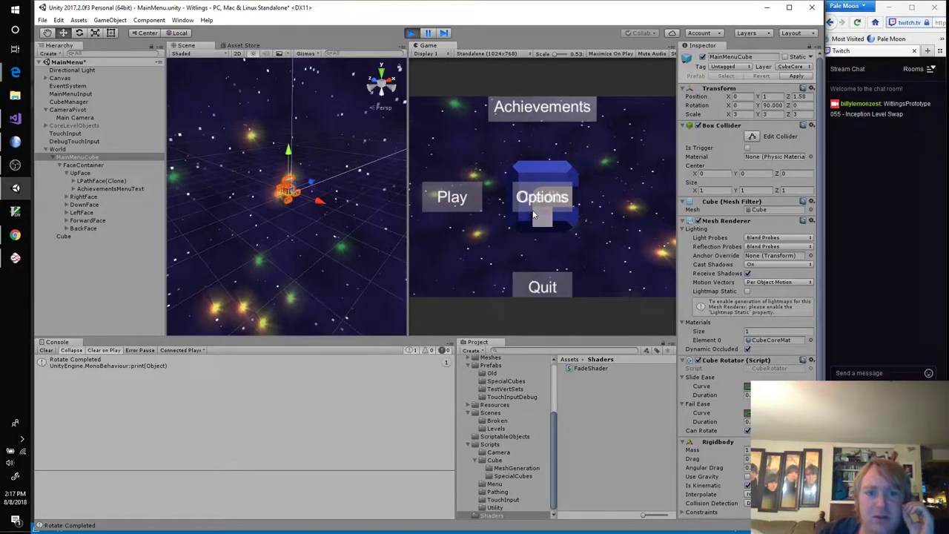
mouse_move(300, 254)
right_mouse_down()
mouse_move(300, 242)
mouse_move(361, 249)
mouse_move(309, 250)
right_mouse_up()
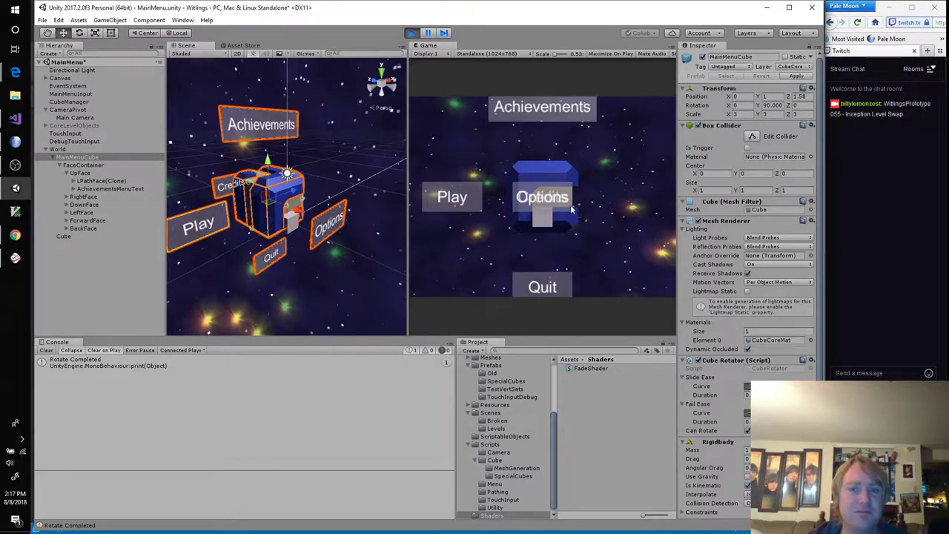
left_click_drag(571, 211, 663, 207)
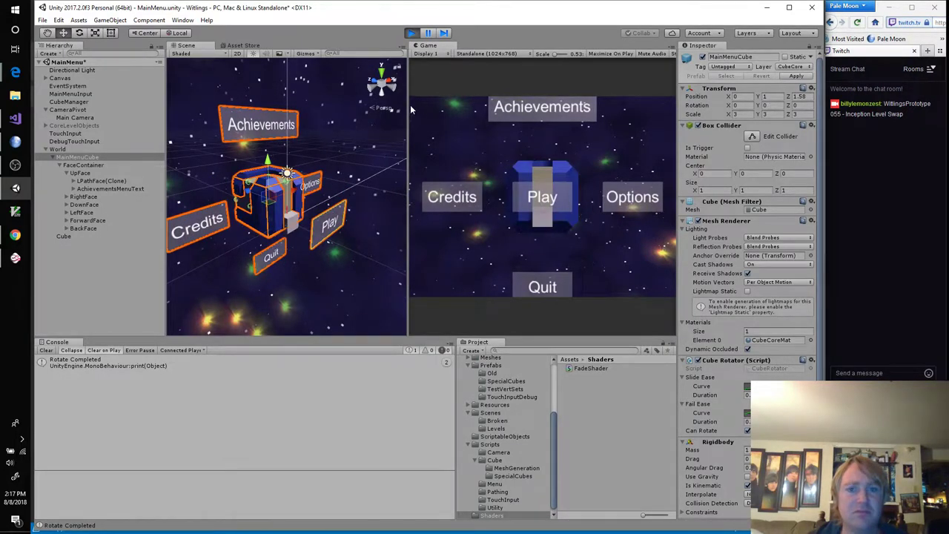
left_click(16, 118)
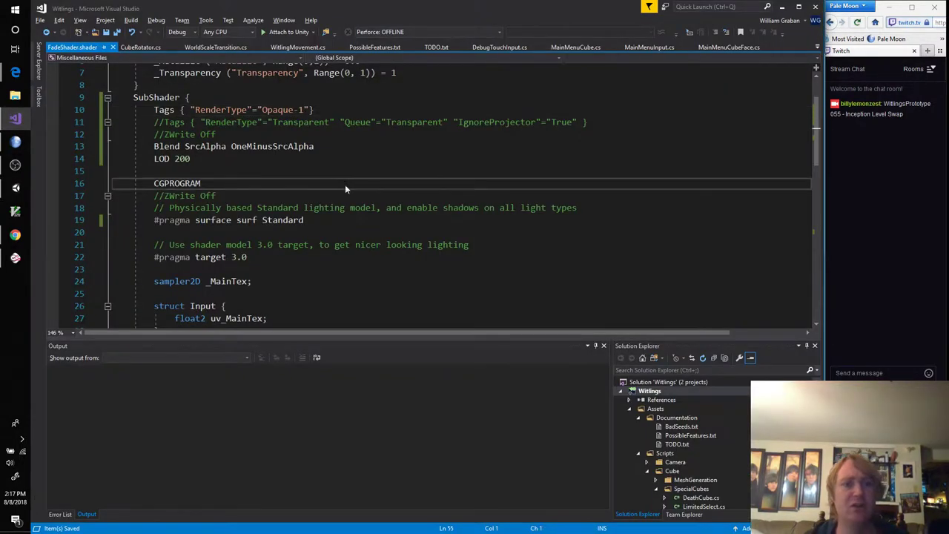
Undo FadeShader edits back to its transparent version
key("ctrl+a")
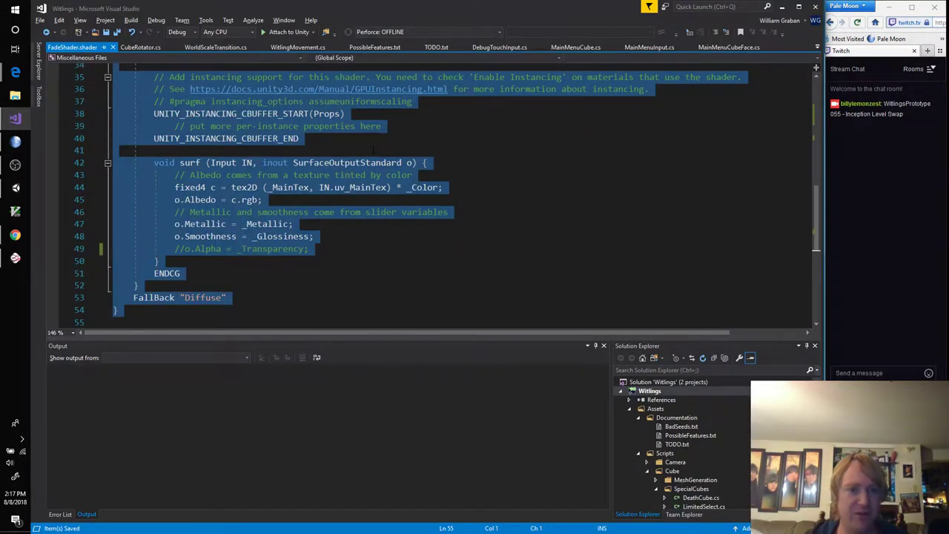
key("ctrl+z")
key("ctrl+z")
key("ctrl+z")
key("ctrl+z")
key("ctrl+z")
key("ctrl+z")
key("ctrl+z")
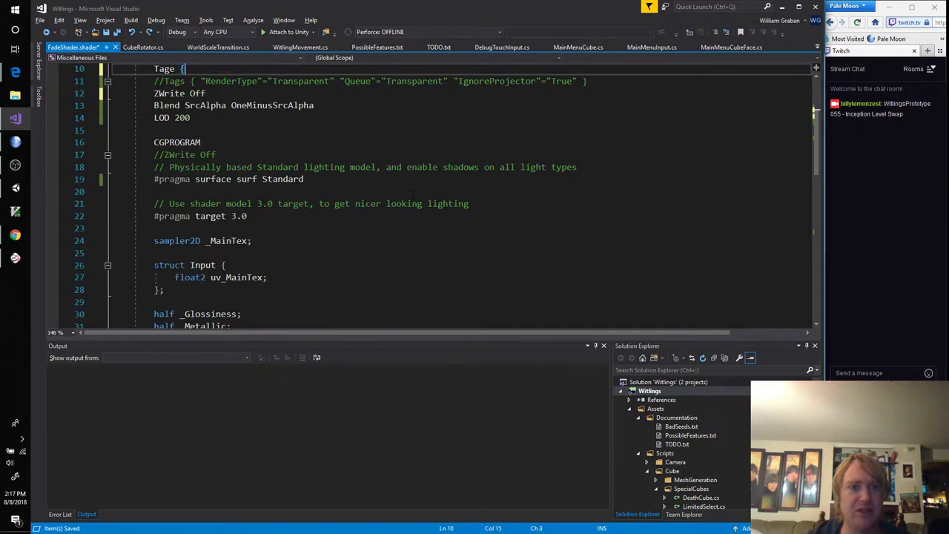
key("ctrl+z")
key("ctrl+z")
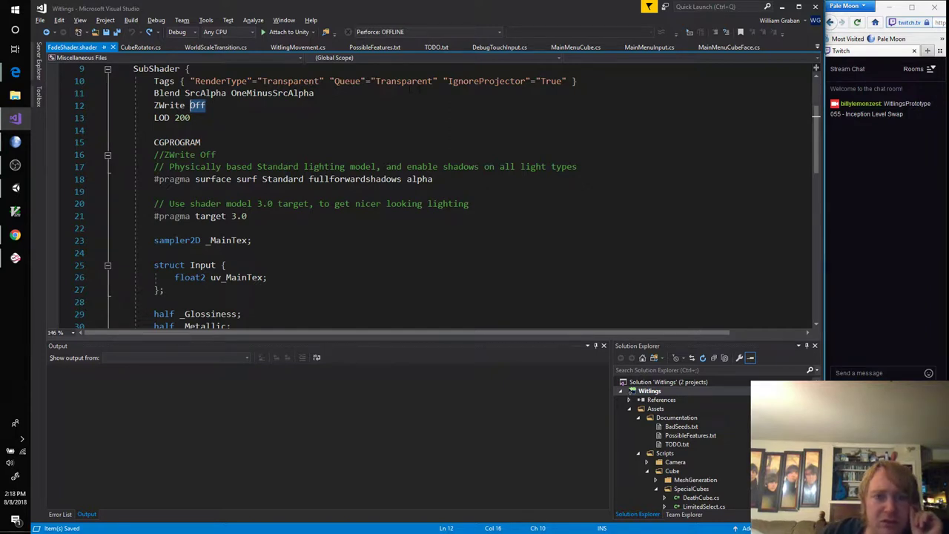
Check the Transparent Queue tag and the alpha surface pragma, then return to Unity's play test
double_click(410, 85)
double_click(347, 80)
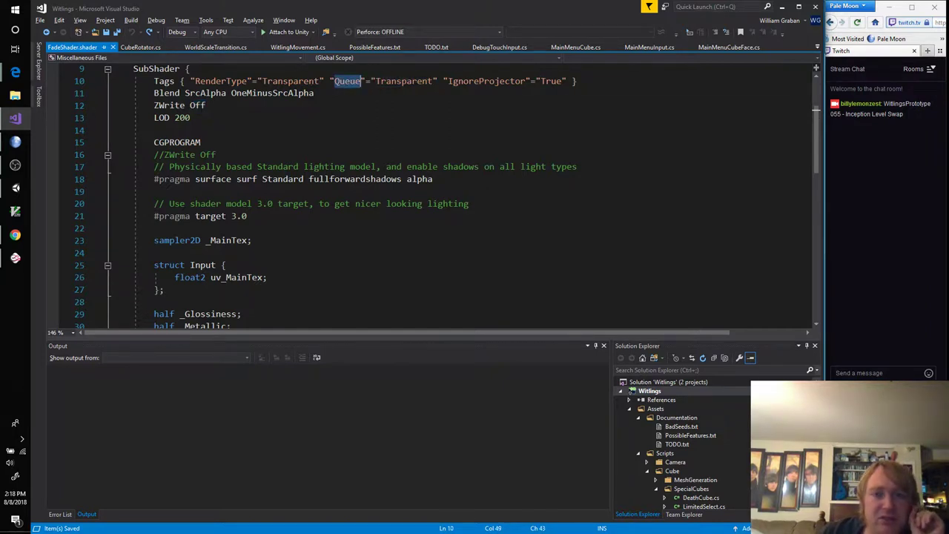
double_click(404, 82)
double_click(347, 82)
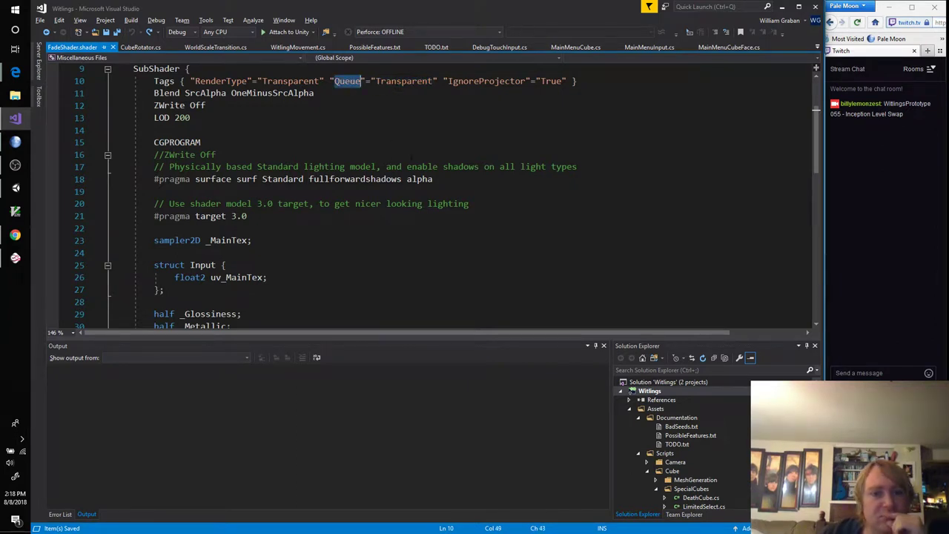
double_click(391, 179)
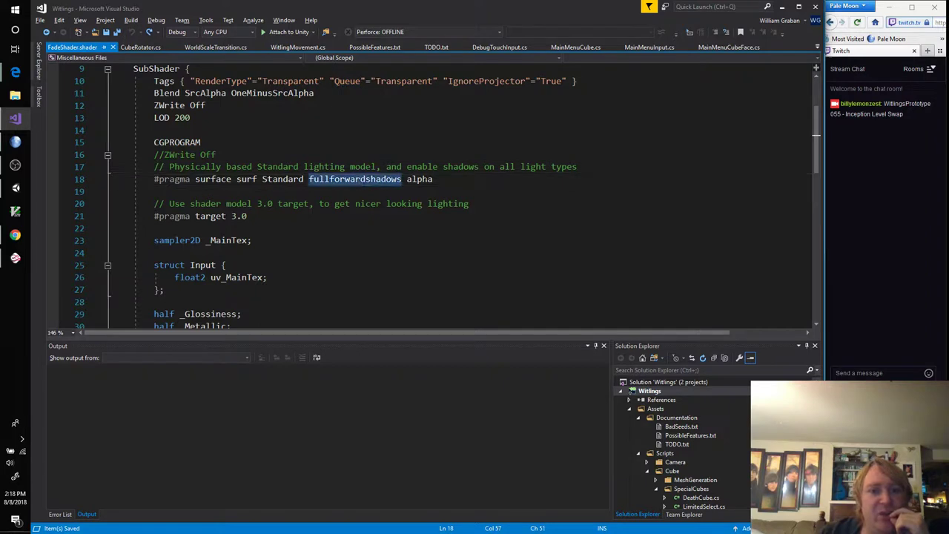
double_click(419, 178)
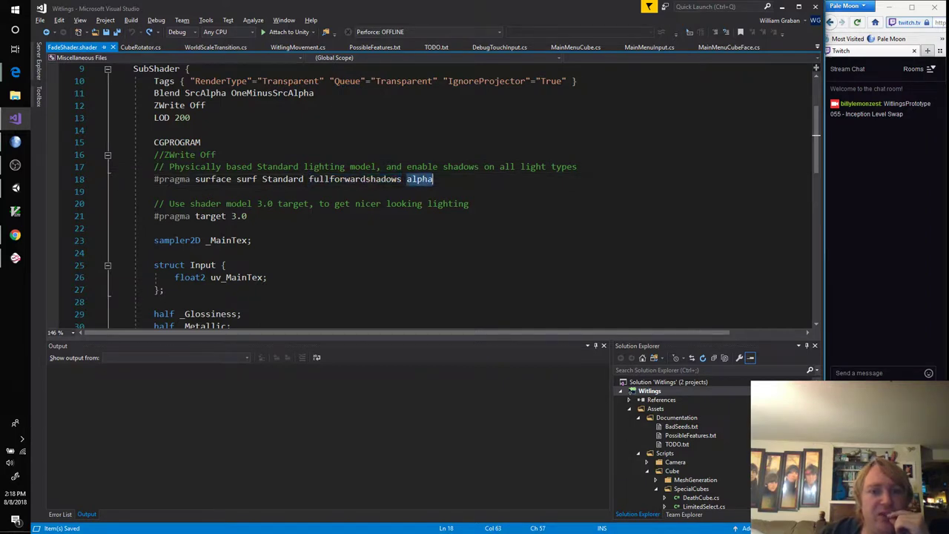
left_click(434, 179)
scroll(299, 203, "down", 8)
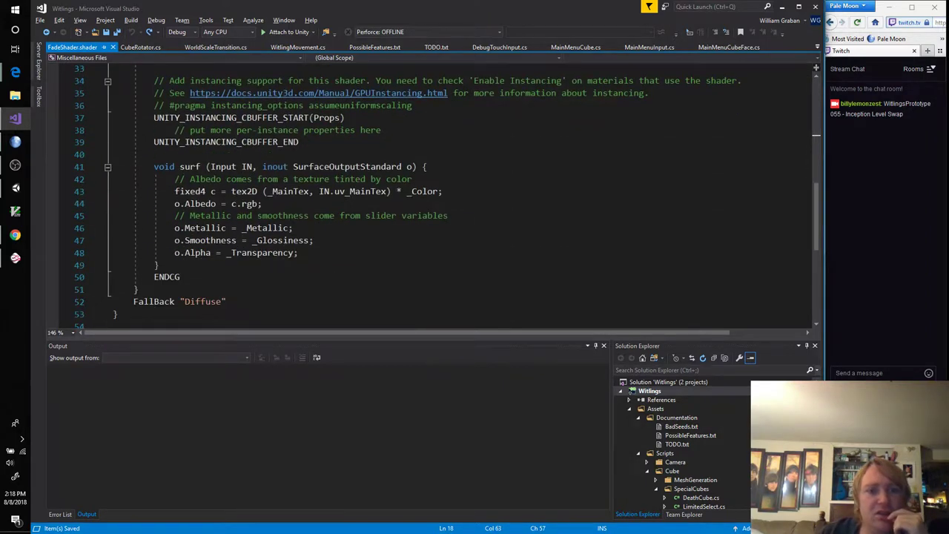
key("alt+Tab")
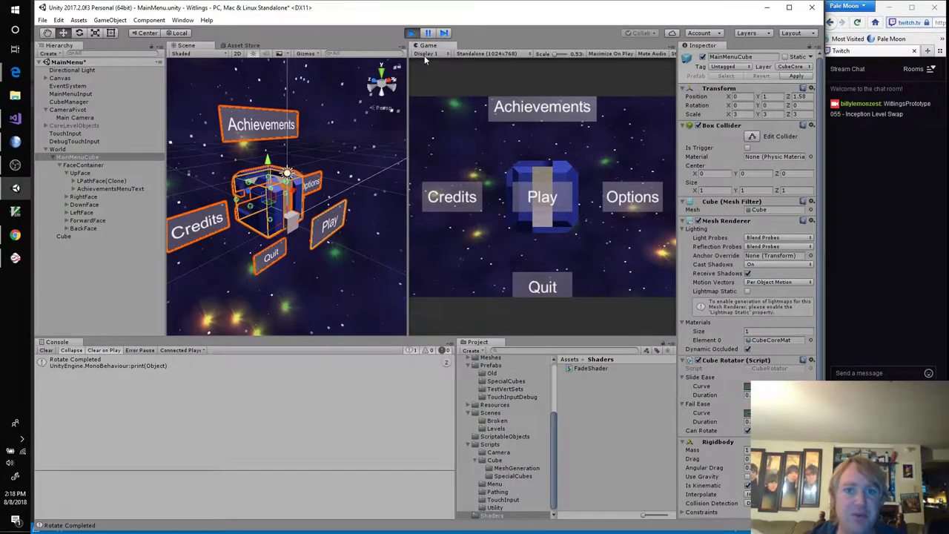
Spin the menu cube through Options, Play and Options again, then stop play mode
left_click_drag(570, 197, 606, 204)
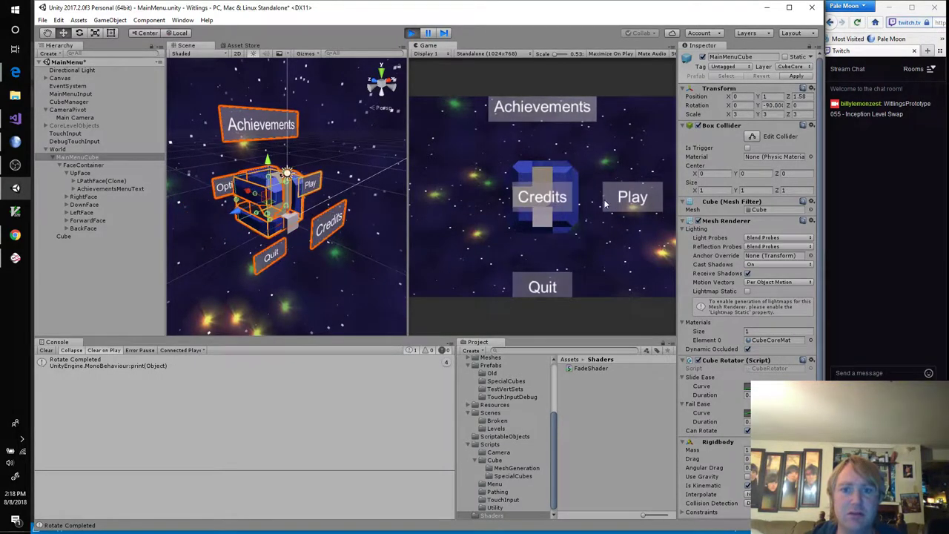
mouse_move(523, 204)
left_mouse_down()
mouse_move(602, 202)
mouse_move(508, 205)
left_mouse_up()
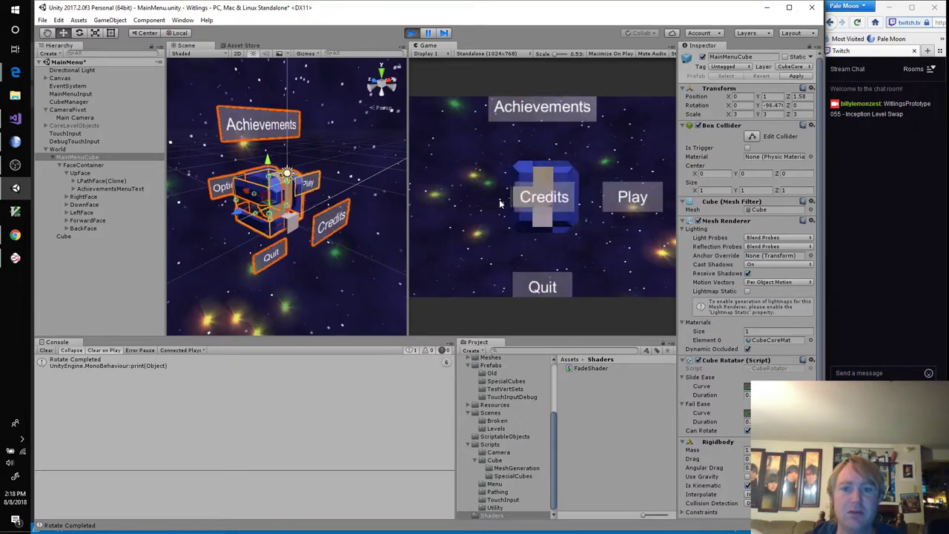
left_click_drag(582, 195, 523, 198)
left_click_drag(591, 198, 478, 165)
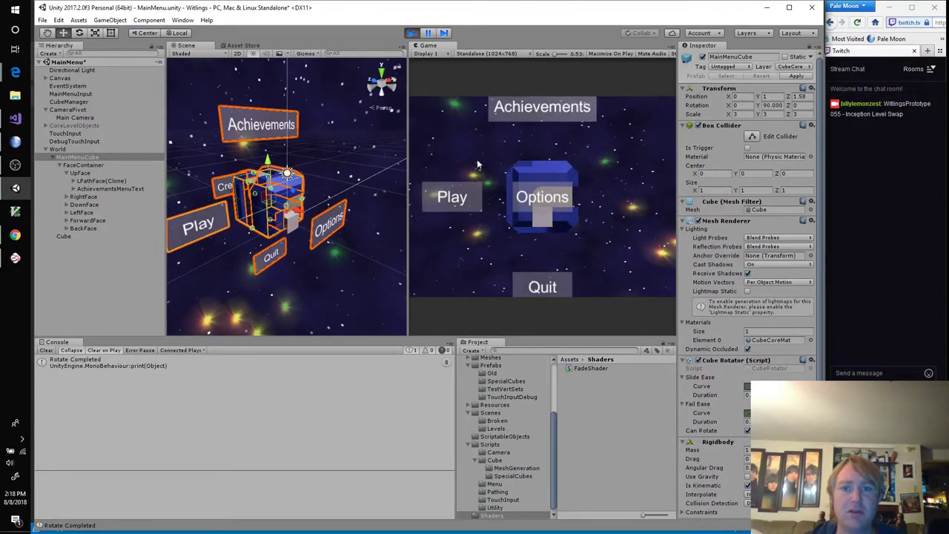
left_click(411, 32)
Return to the FadeShader code in Visual Studio and select the whole file
key("alt+Tab")
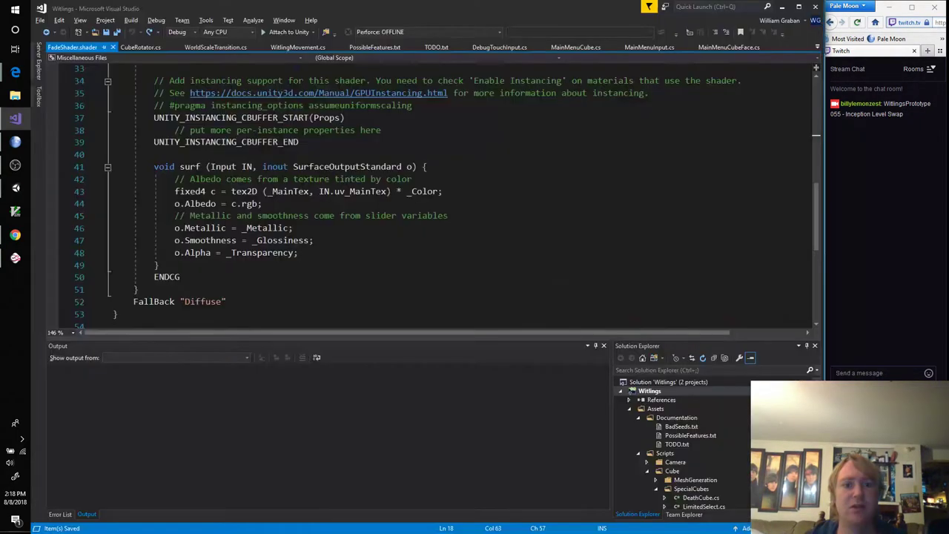
left_click(407, 204)
key("ctrl+a")
Restore the newer FadeShader version after a false start on the surface pragma
key("ctrl+v")
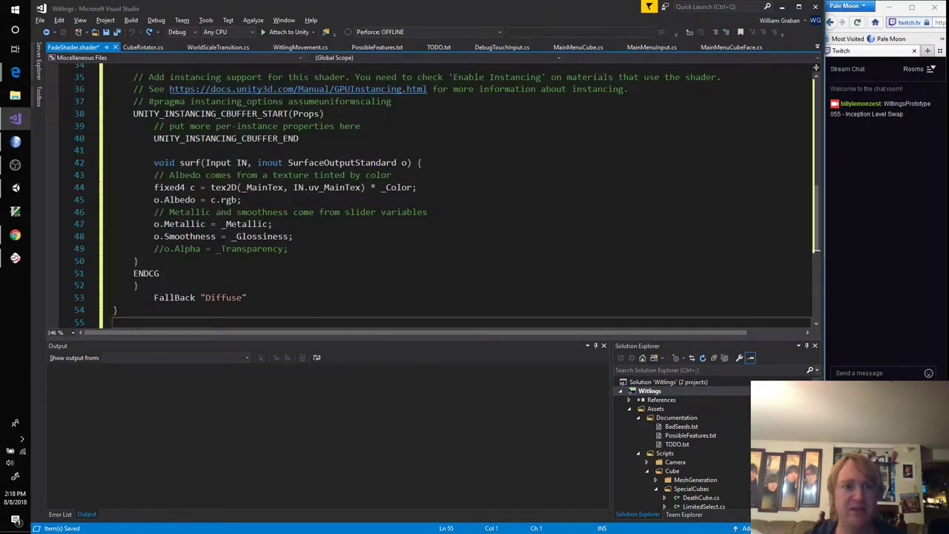
scroll(344, 219, "up", 5)
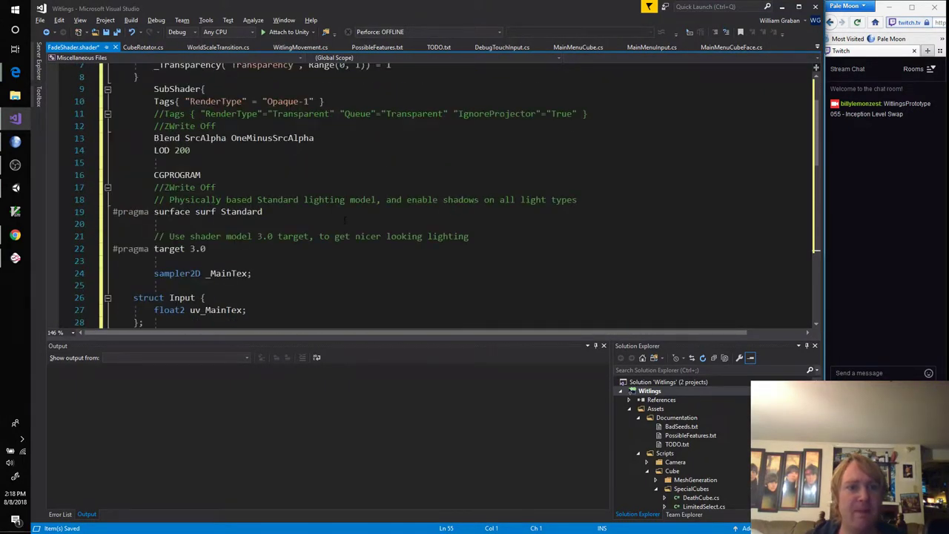
left_click(344, 216)
type("full")
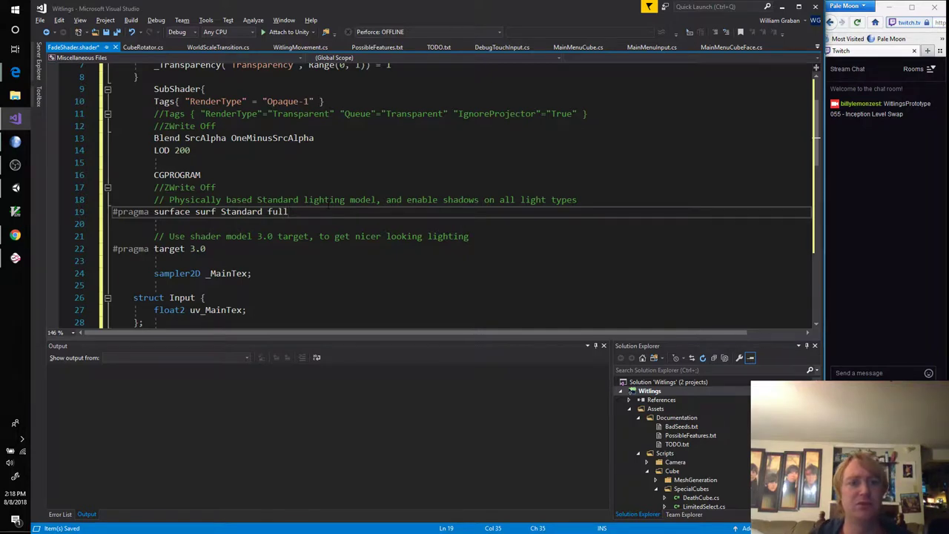
key("BackSpace")
key("BackSpace")
key("BackSpace")
key("BackSpace")
key("BackSpace")
key("ctrl+End")
scroll(327, 211, "up", 12)
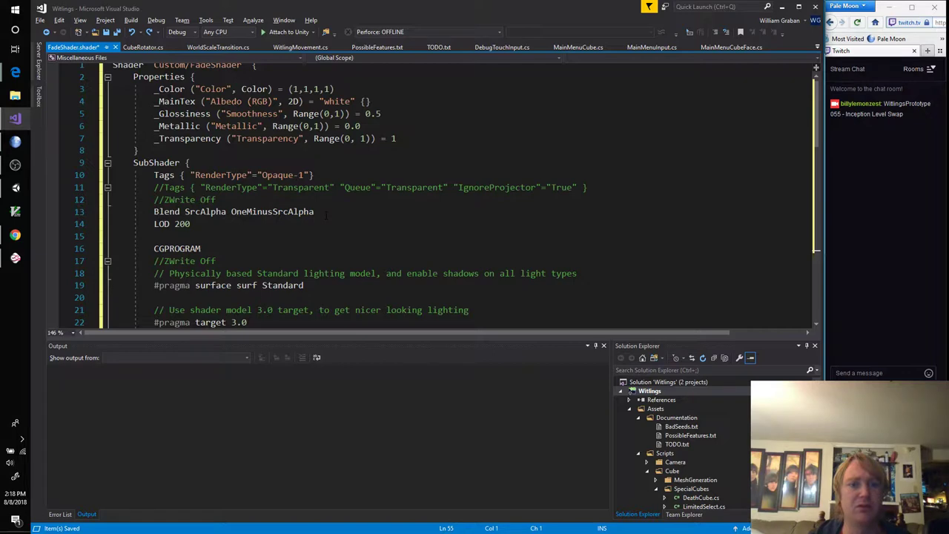
key("ctrl+a")
key("ctrl+z")
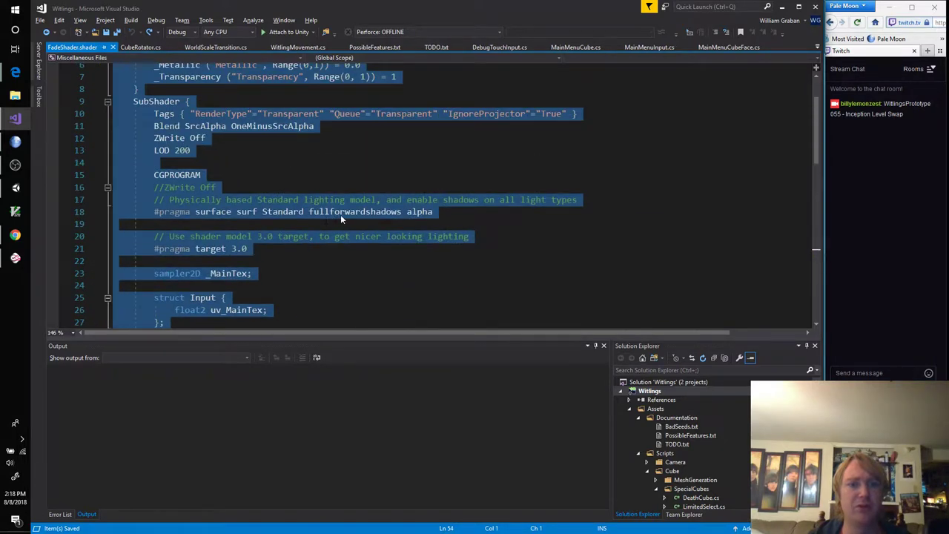
key("ctrl+y")
Append fullforwardshadows to the #pragma surface line
scroll(298, 218, "up", 10)
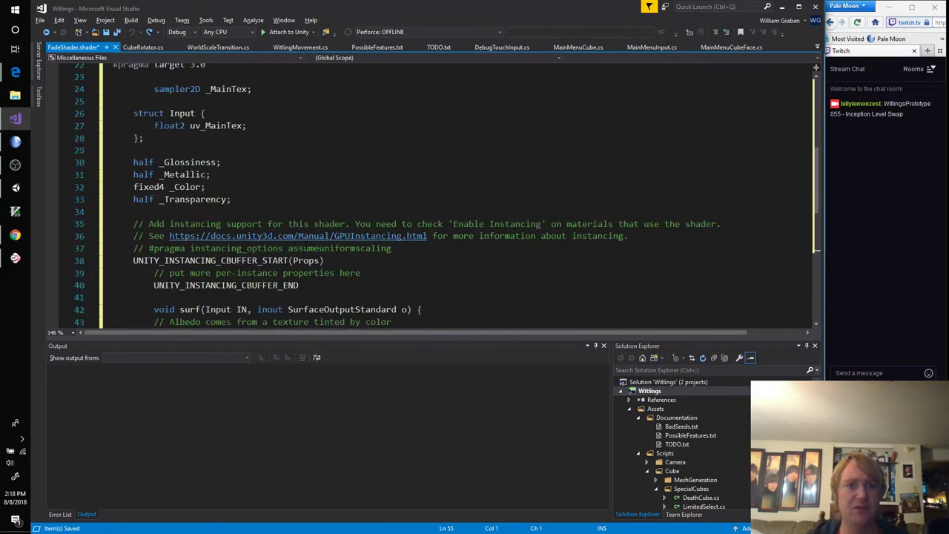
left_click(299, 219)
type("fullfo")
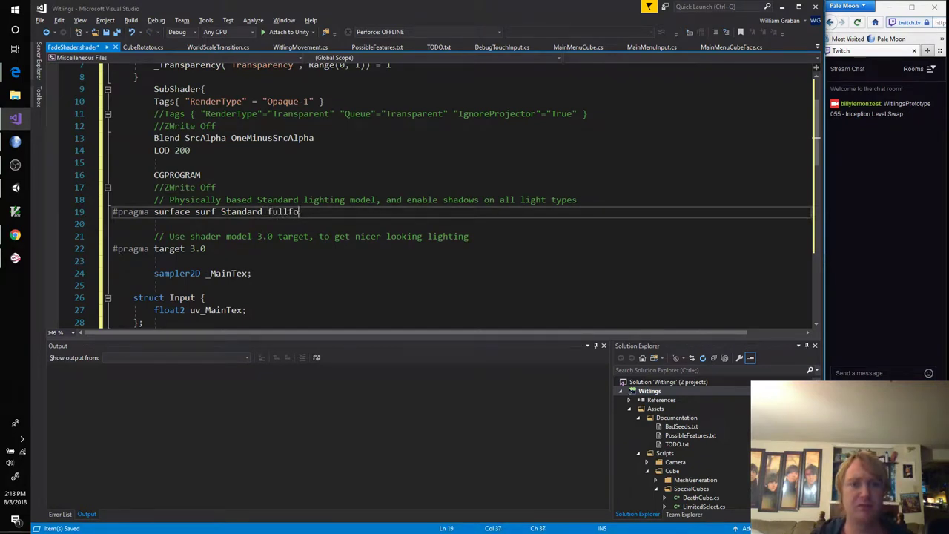
type("wrwardshadows")
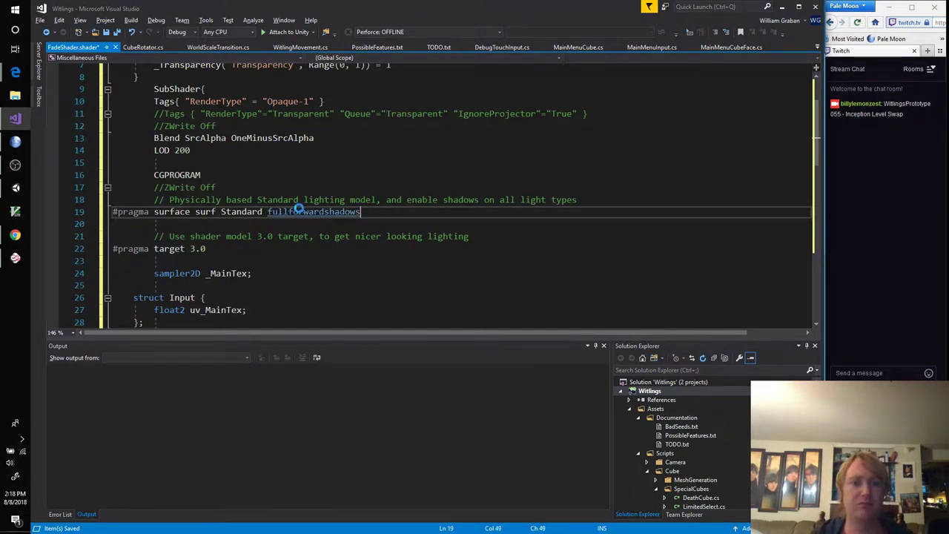
Change the RenderType value from Opaque-1 to Transparent and save the shader
scroll(299, 211, "up", 2)
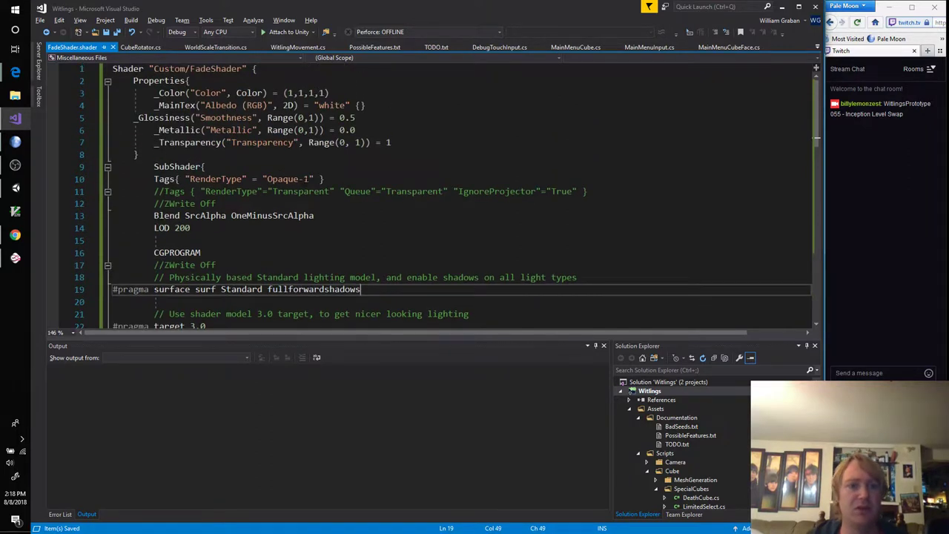
left_click(304, 179)
key("ctrl+shift+Left")
key("ctrl+shift+Left")
key("ctrl+shift+Left")
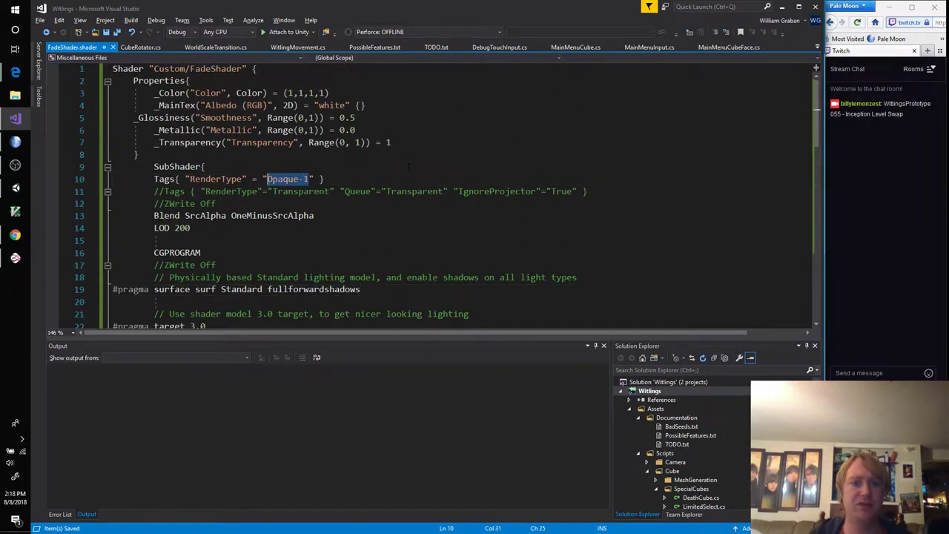
type("Tran")
type("sparen")
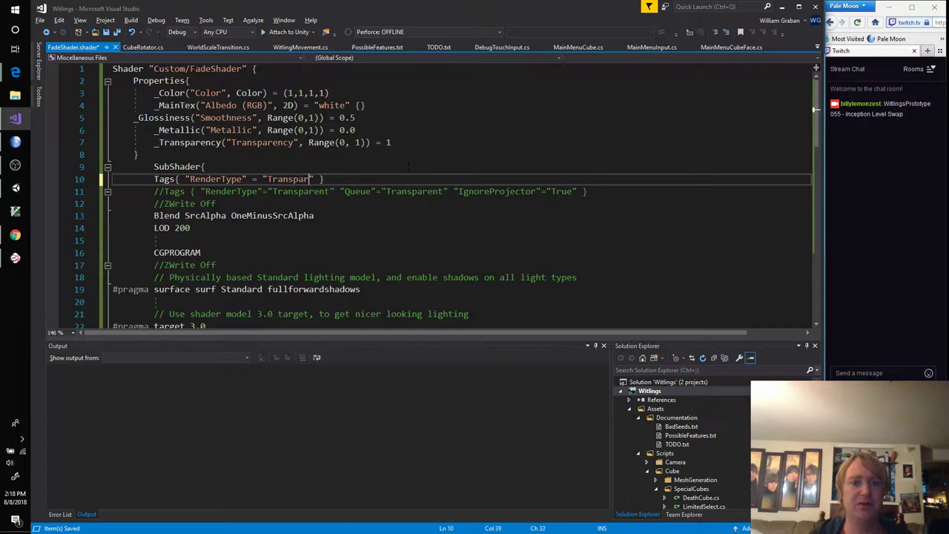
type("t")
key("ctrl+s")
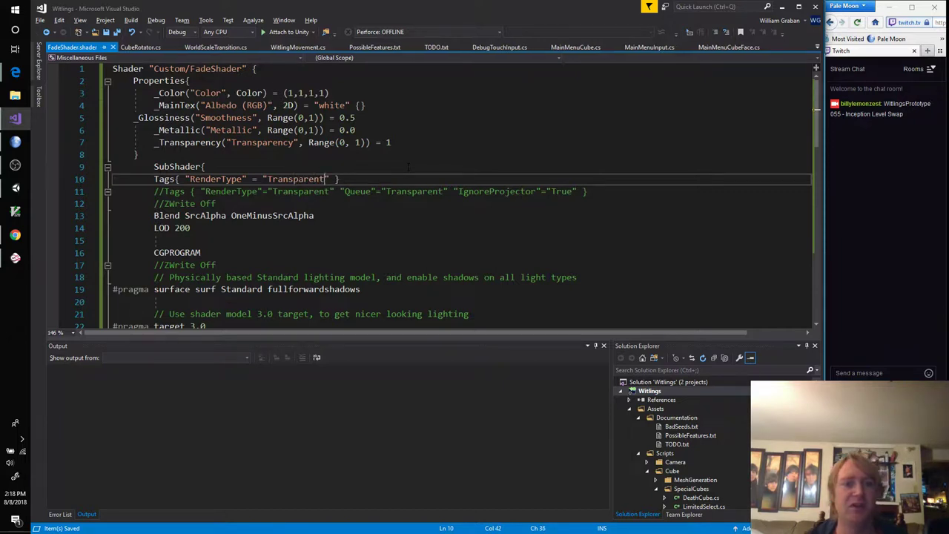
Remove the extra spaces around the RenderType equals sign, save, and return to Unity
left_click(265, 178)
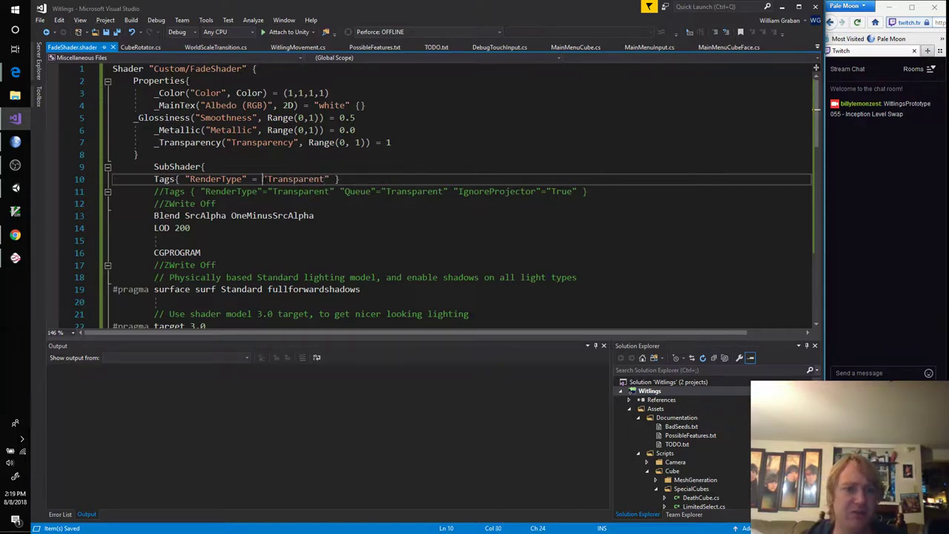
key("BackSpace")
key("Left")
key("BackSpace")
key("ctrl+s")
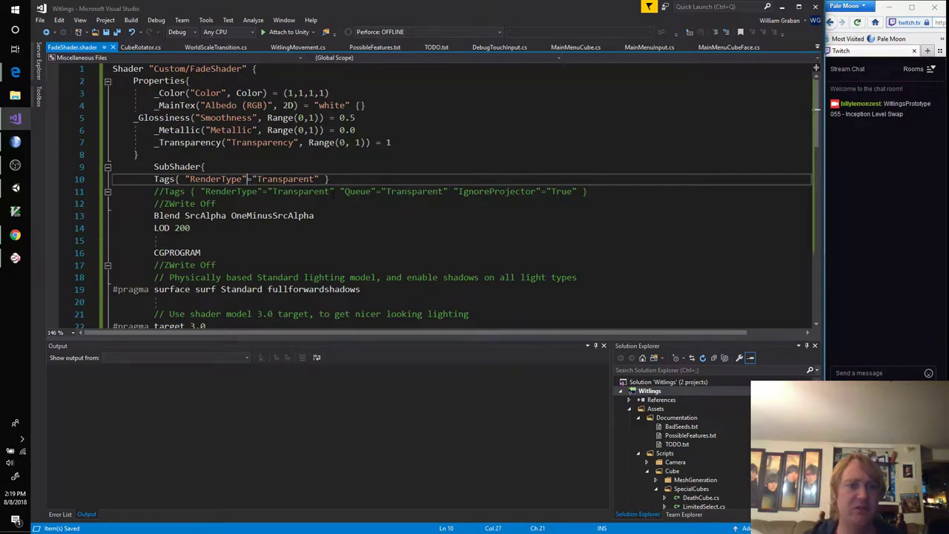
key("alt+Tab")
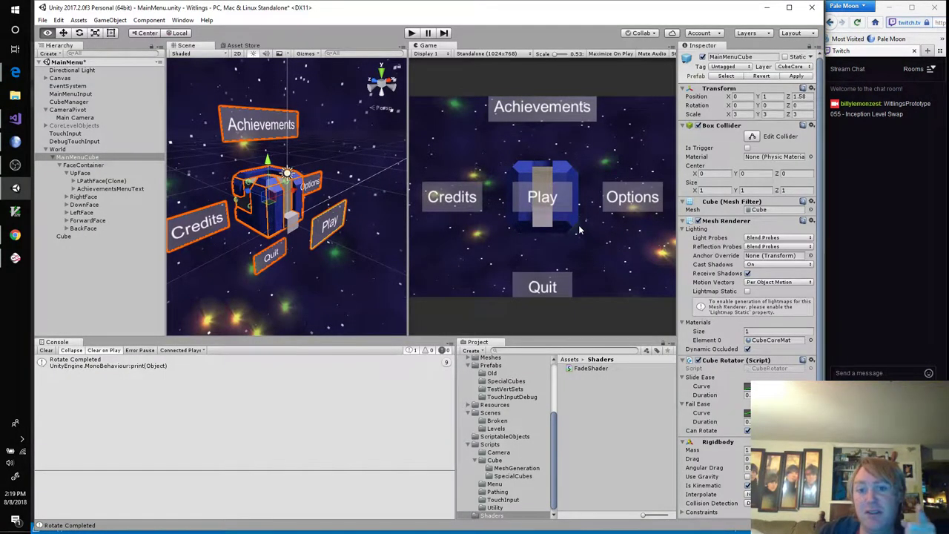
left_click(412, 33)
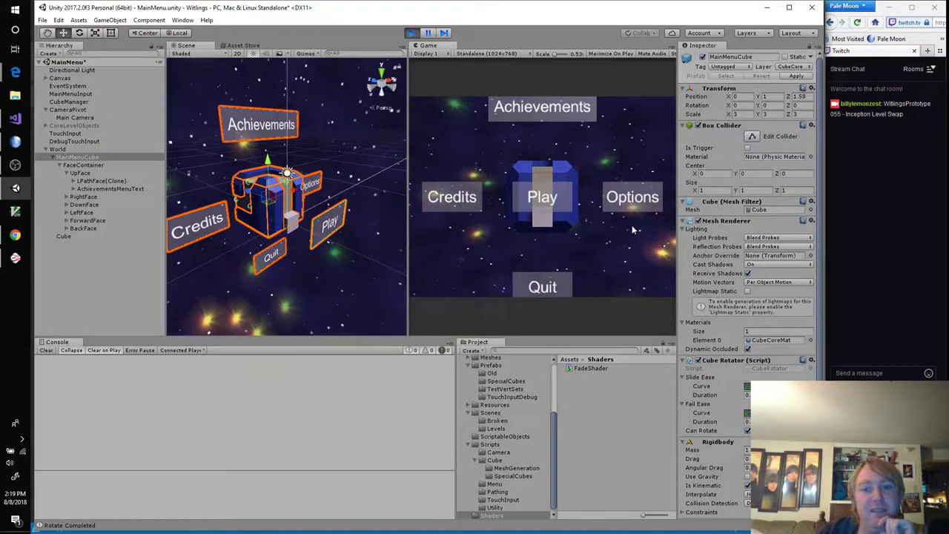
left_click_drag(587, 198, 653, 207)
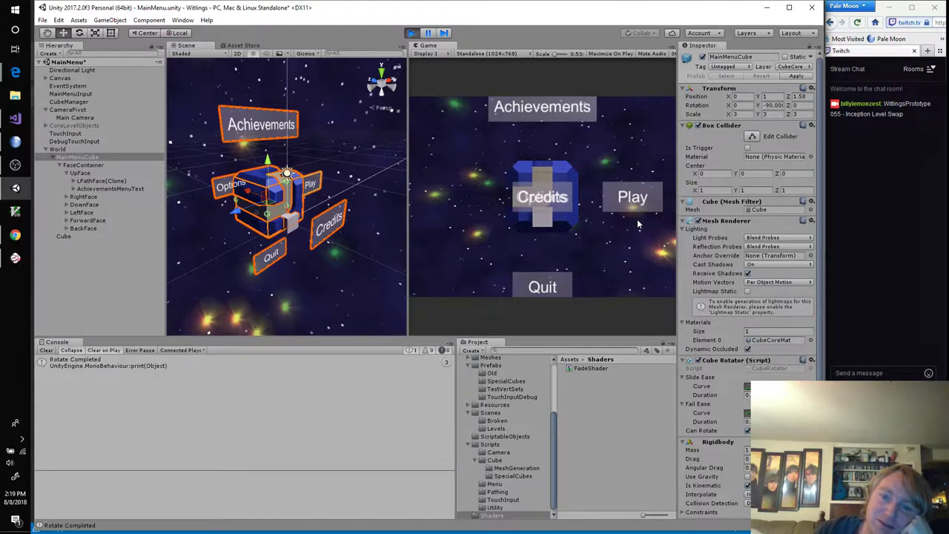
left_click(411, 34)
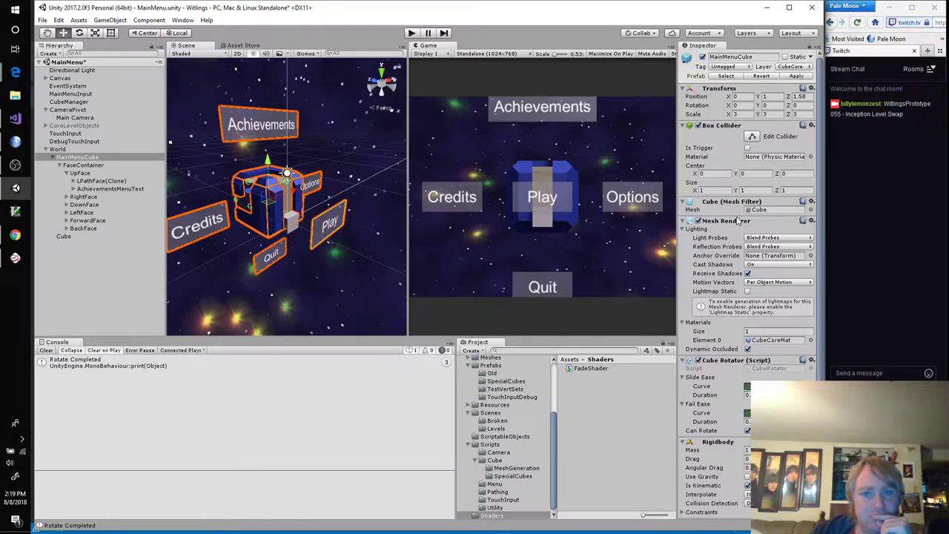
Inspect the PathWallMat material on LPathFace(Clone)'s PathWalls mesh
left_click(95, 181)
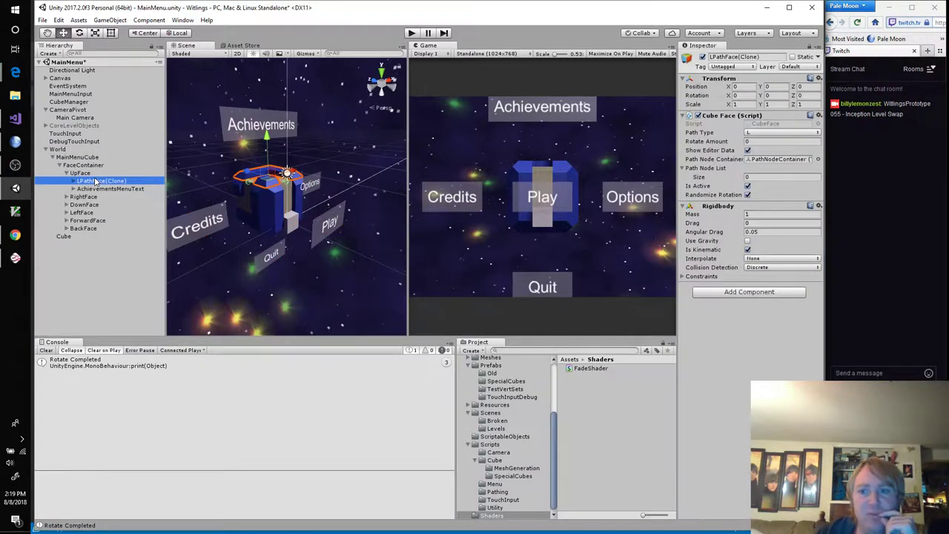
left_click(73, 181)
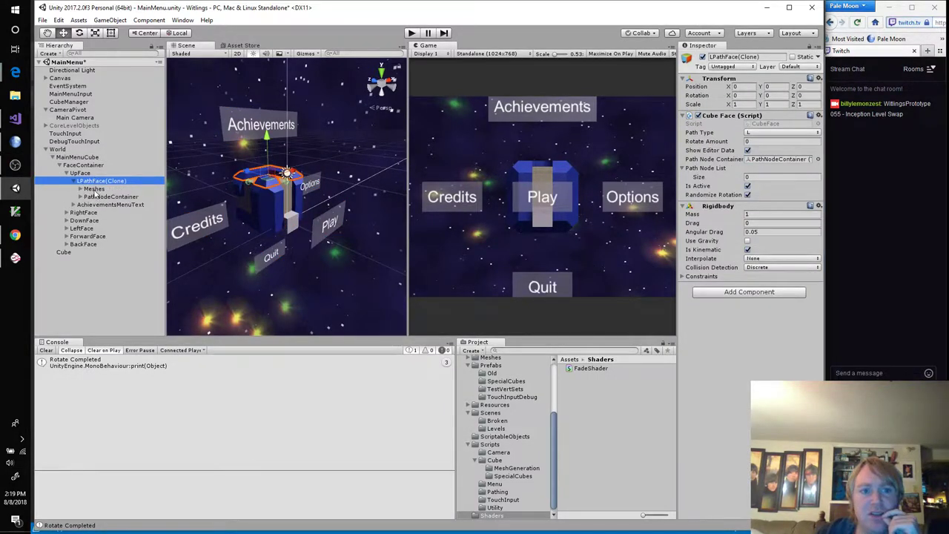
left_click(80, 189)
left_click(108, 197)
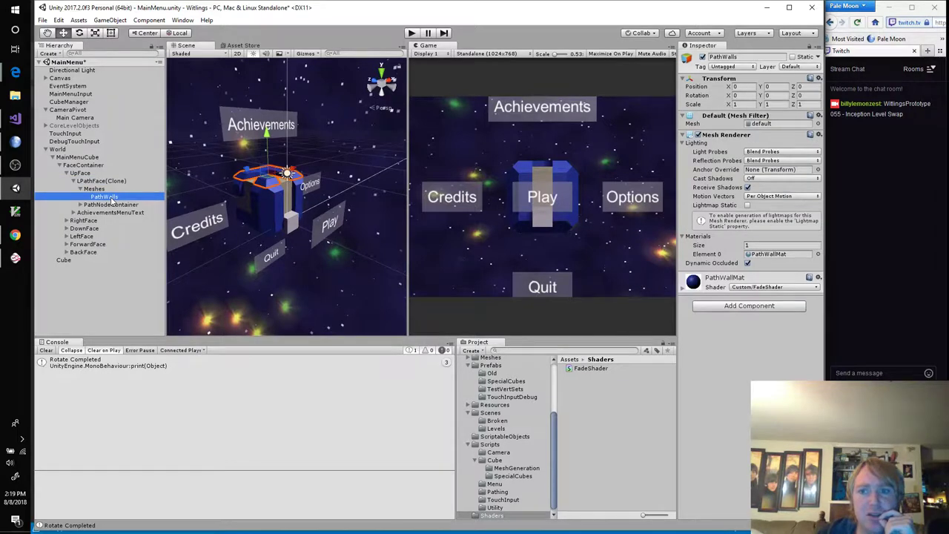
left_click(771, 254)
left_click(618, 416)
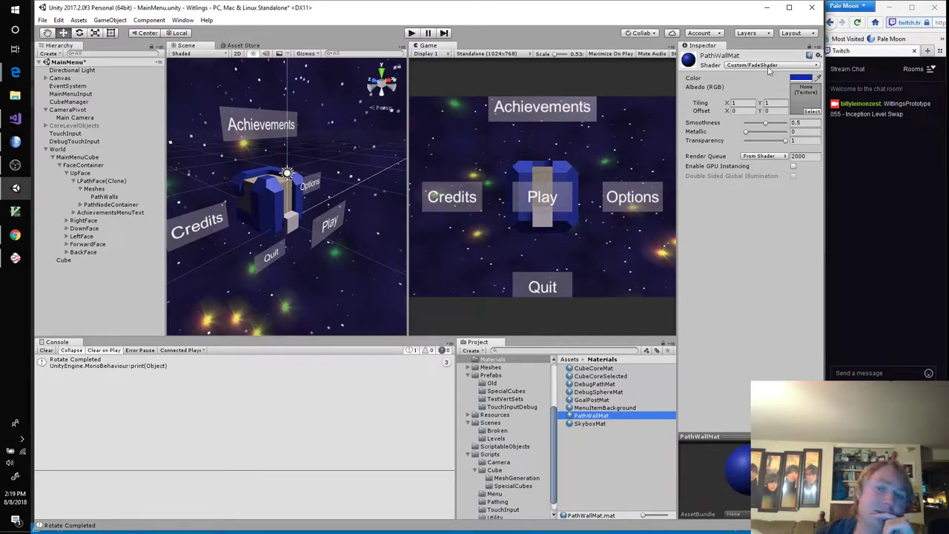
Inspect the MenuItemBackground material on AchievementsMenuText's BackgroundQuad
left_click(72, 213)
left_click(101, 221)
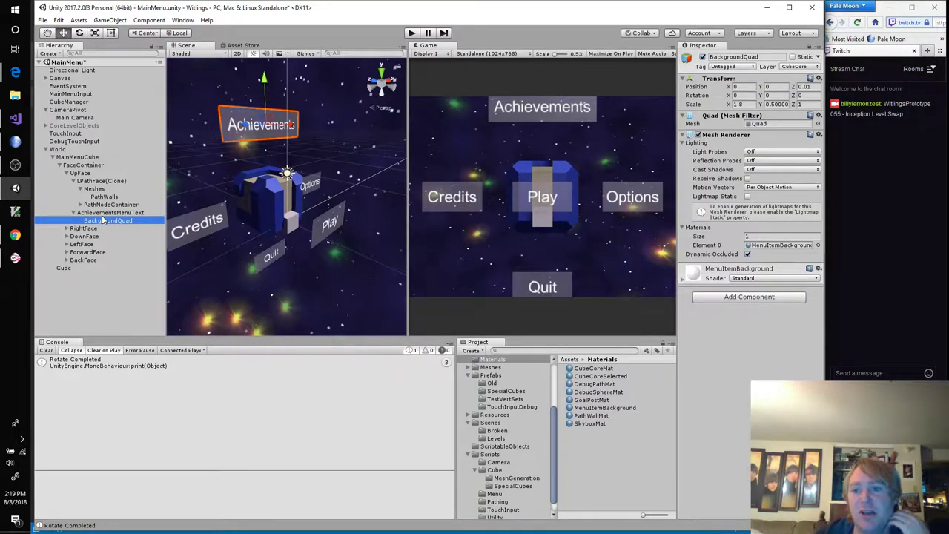
left_click(794, 245)
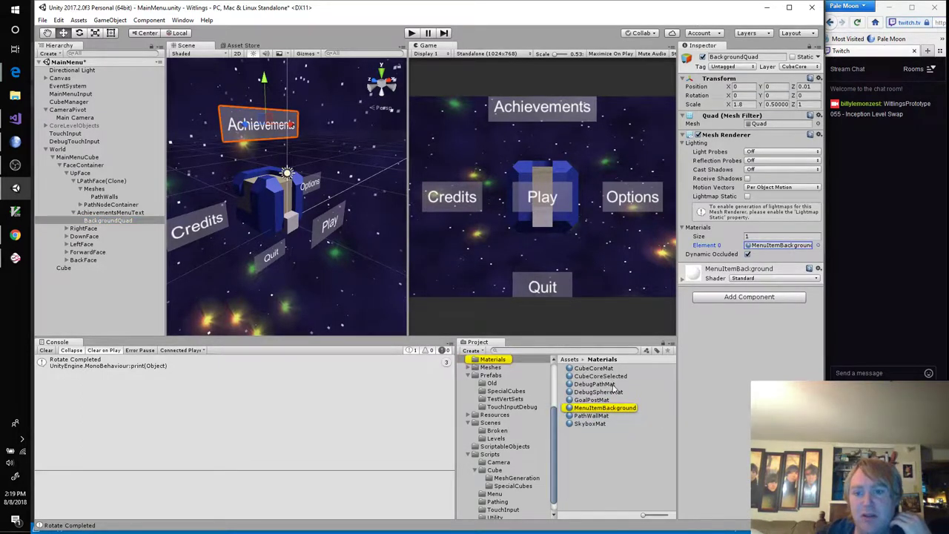
left_click(615, 408)
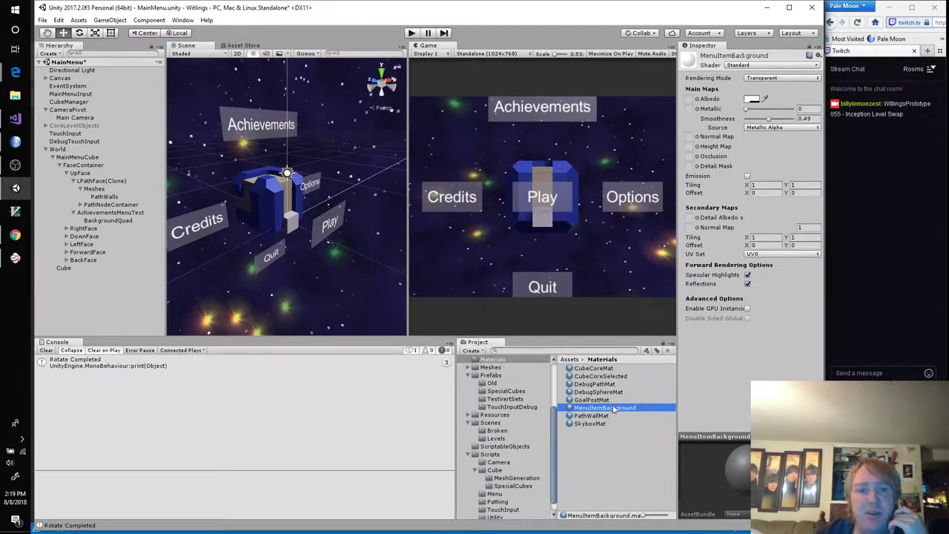
Select AchievementsMenuText and the Cube, then go to the Blend line in FadeShader
left_click(112, 213)
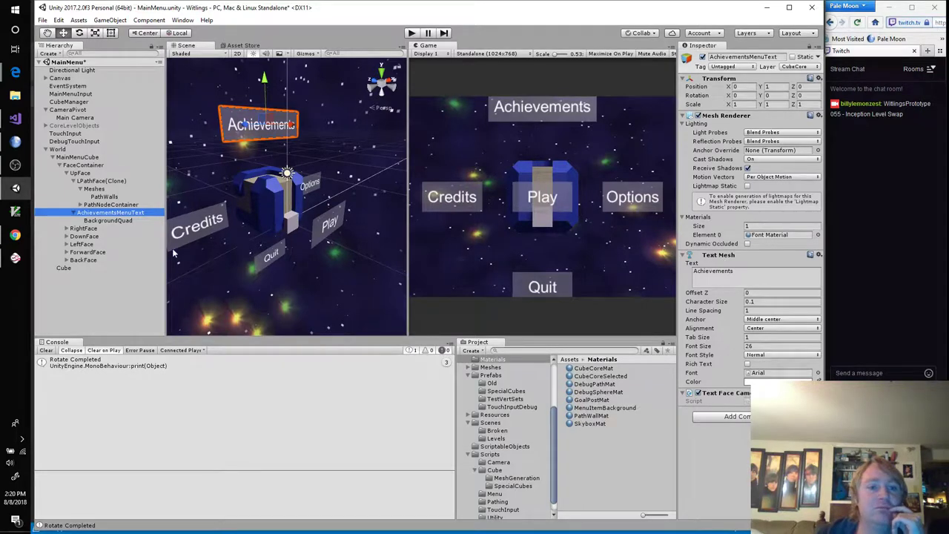
left_click(89, 269)
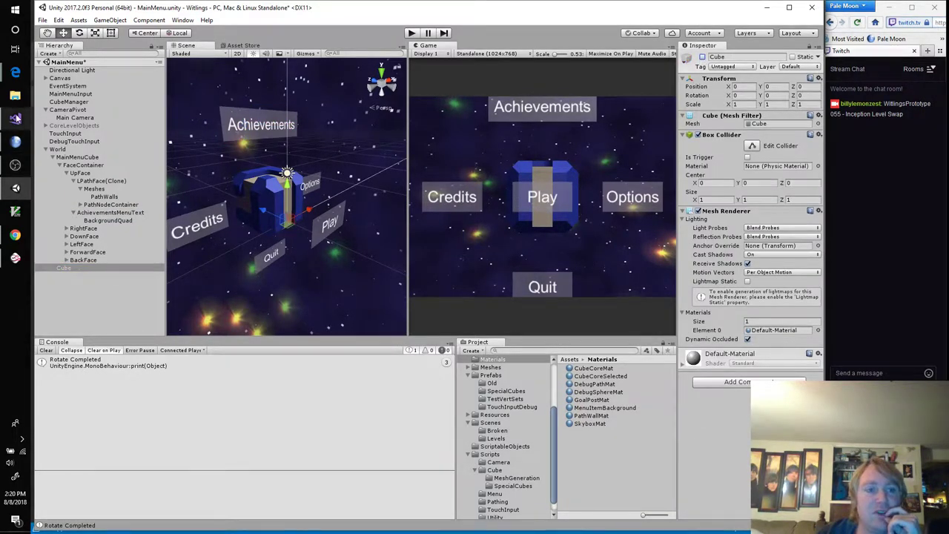
left_click(15, 118)
left_click(343, 215)
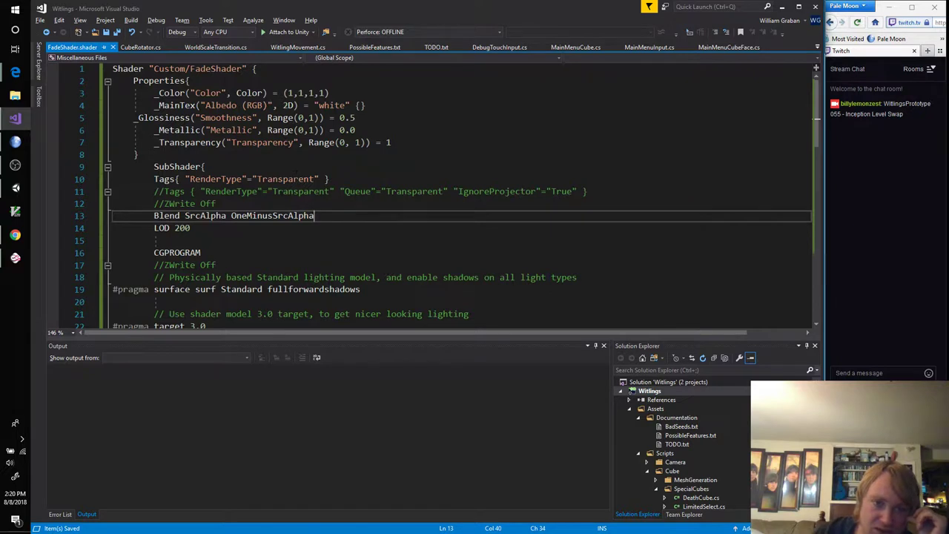
Add a ZWrite Off line below the commented Tags line and save
double_click(287, 178)
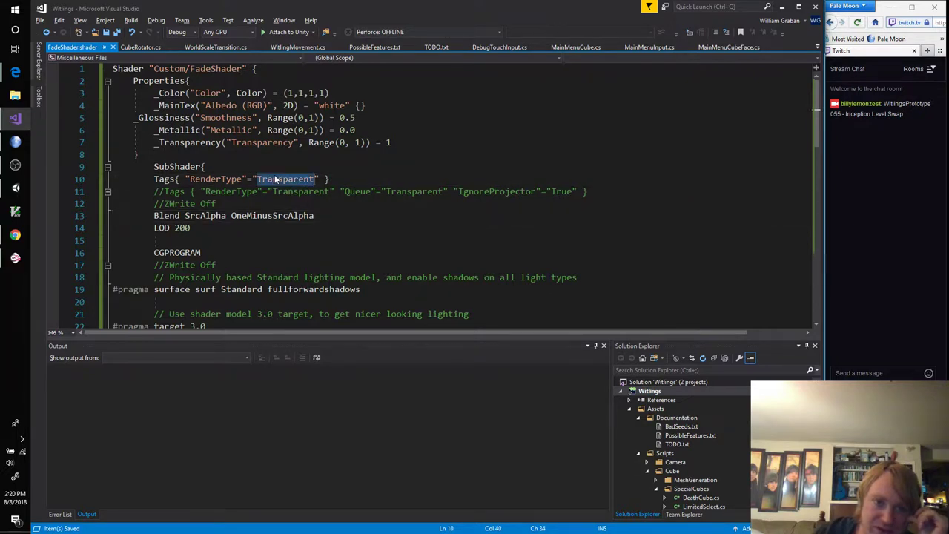
left_click(607, 191)
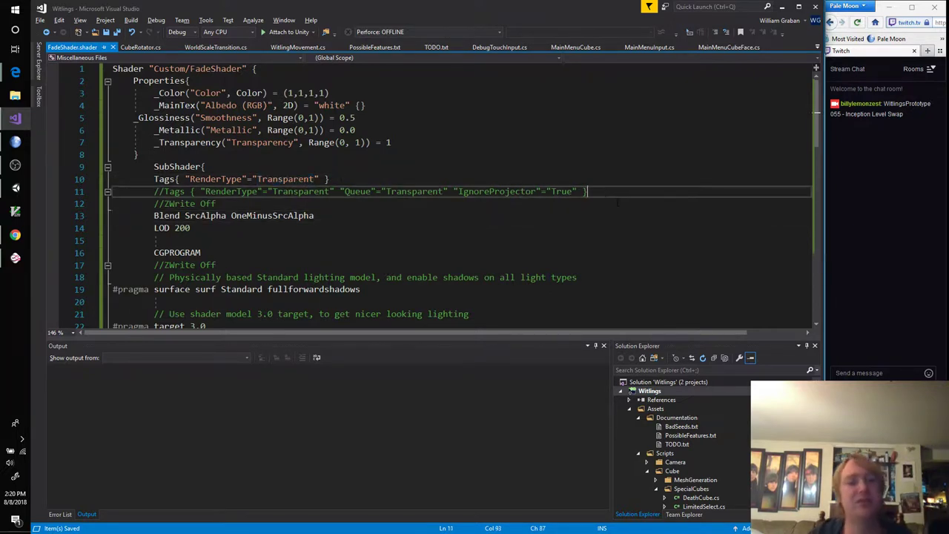
key("Return")
type("ZWrui")
key("BackSpace")
key("BackSpace")
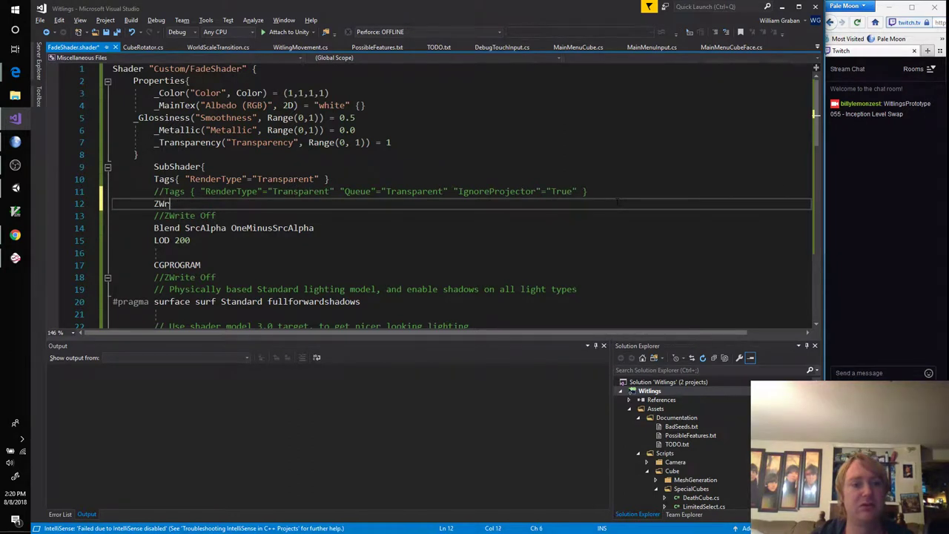
type("ite Off")
key("ctrl+s")
Replace RenderType with Queue on line 10, save, and remove the ZWrite Off line
double_click(222, 178)
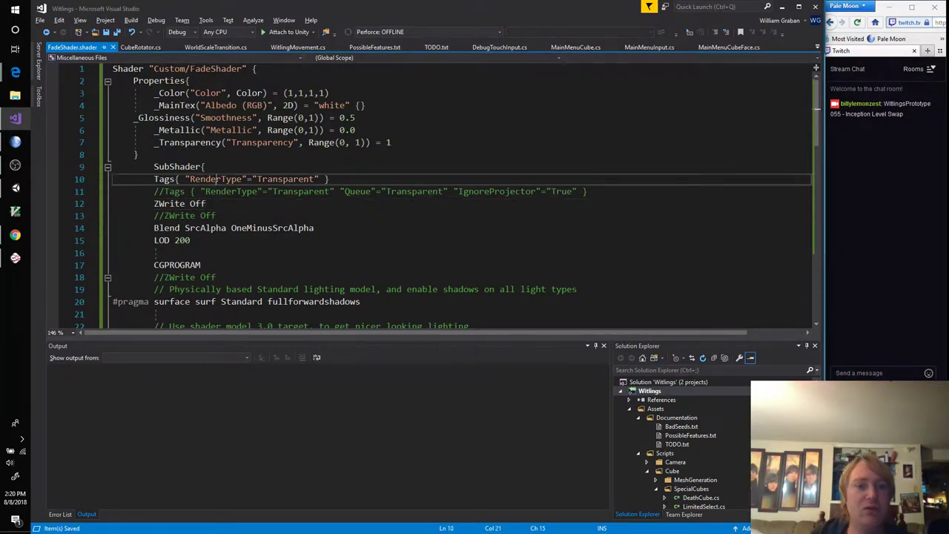
type("Queue")
key("ctrl+s")
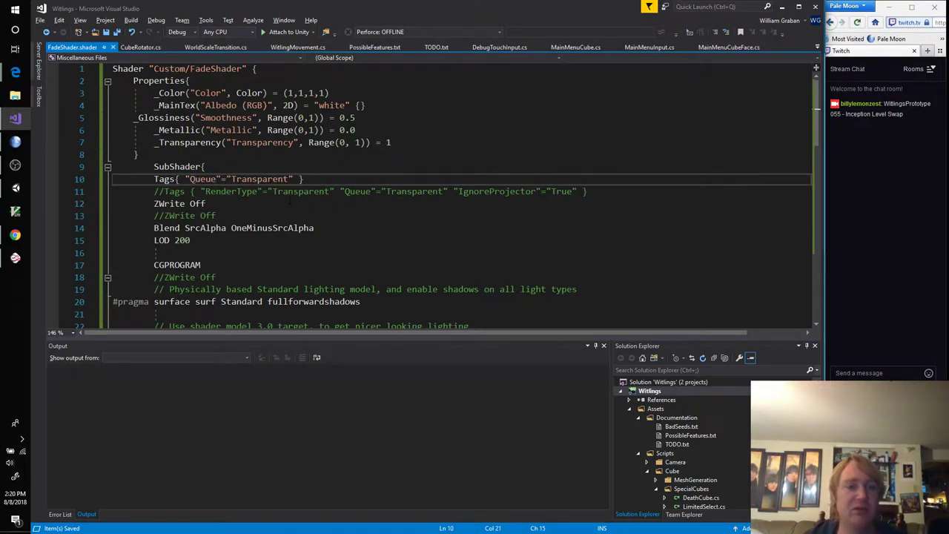
left_click(290, 202)
key("ctrl+x")
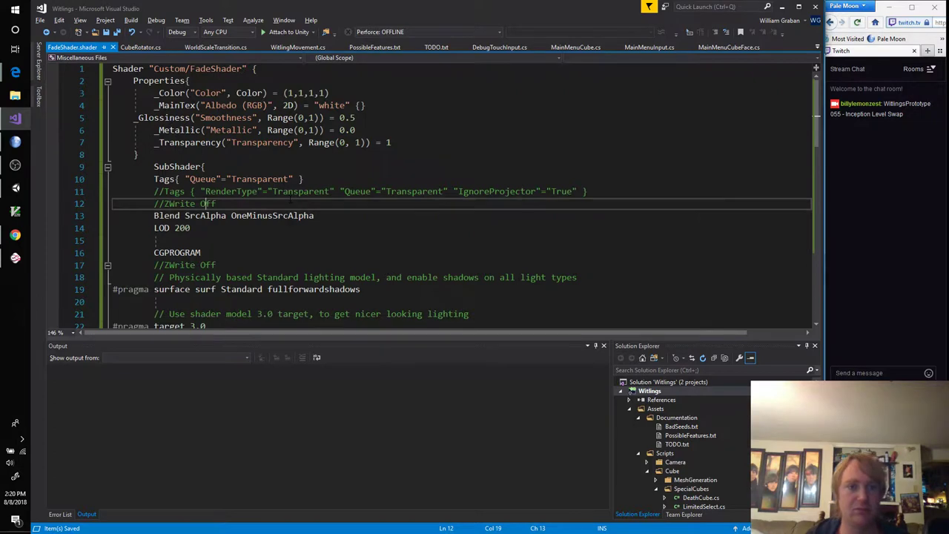
key("alt+Tab")
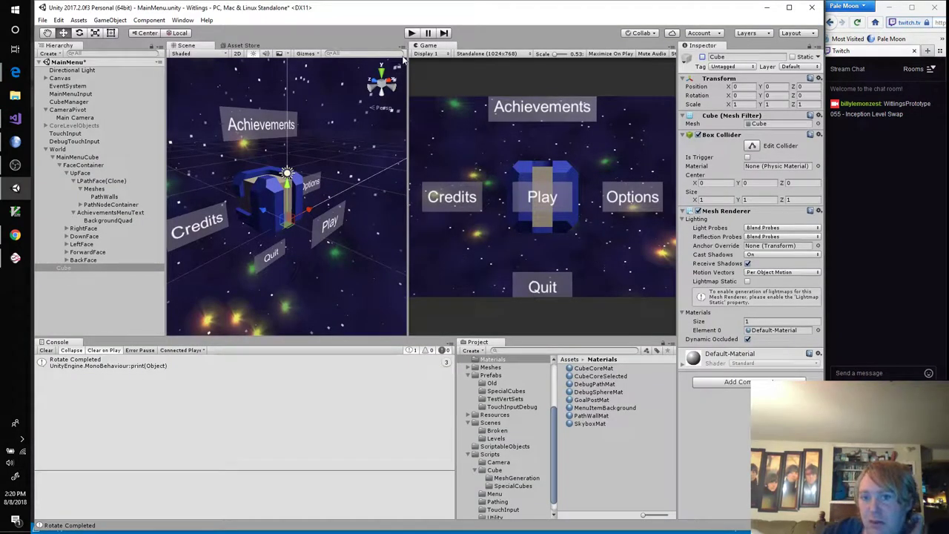
left_click(411, 32)
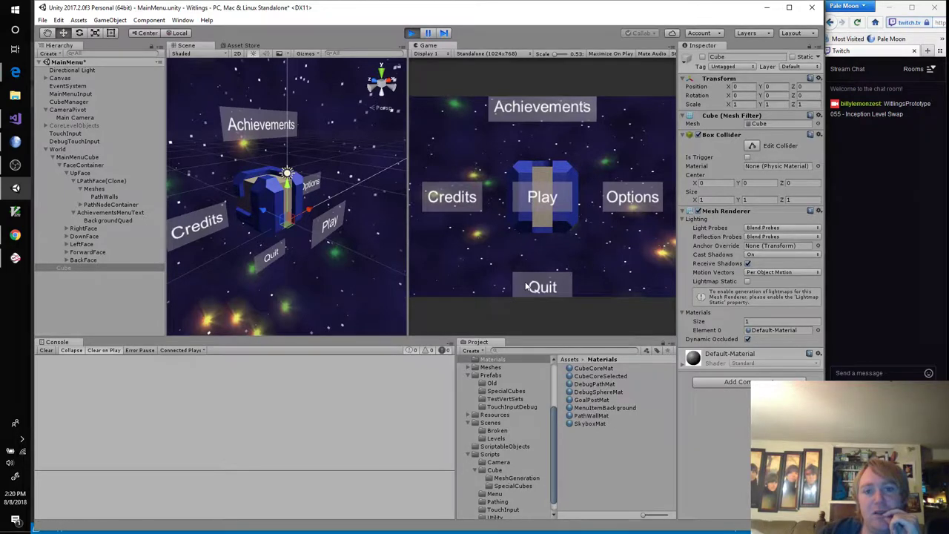
left_click_drag(535, 222, 600, 232)
left_click_drag(542, 226, 591, 229)
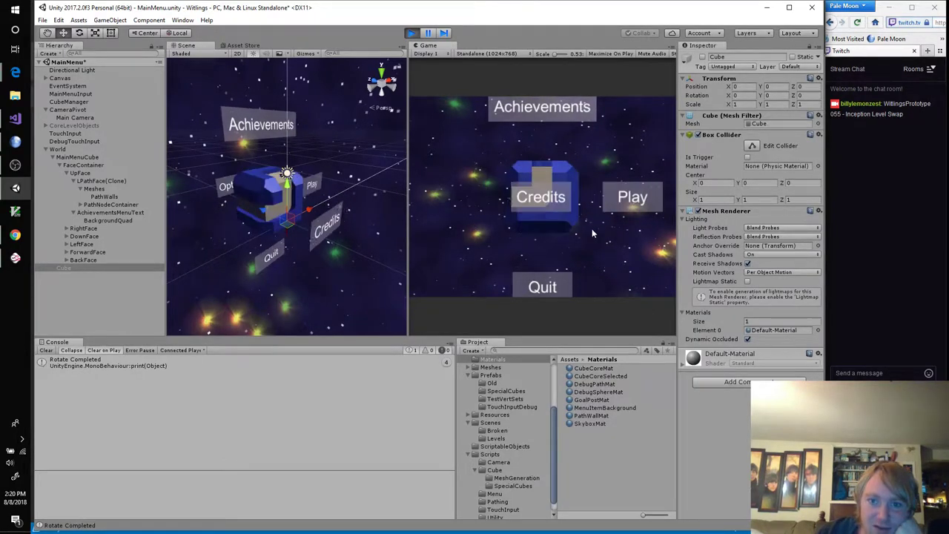
left_click_drag(548, 196, 542, 242)
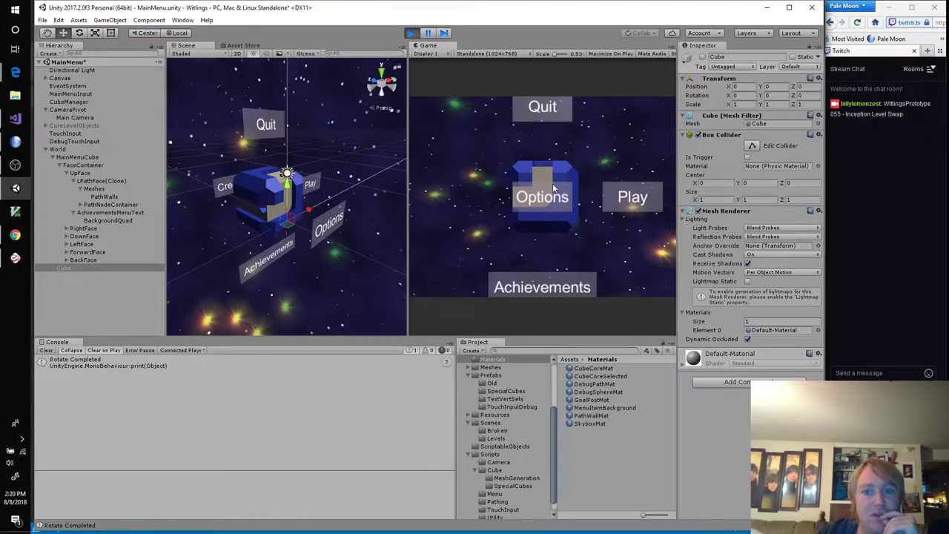
left_click_drag(515, 186, 537, 270)
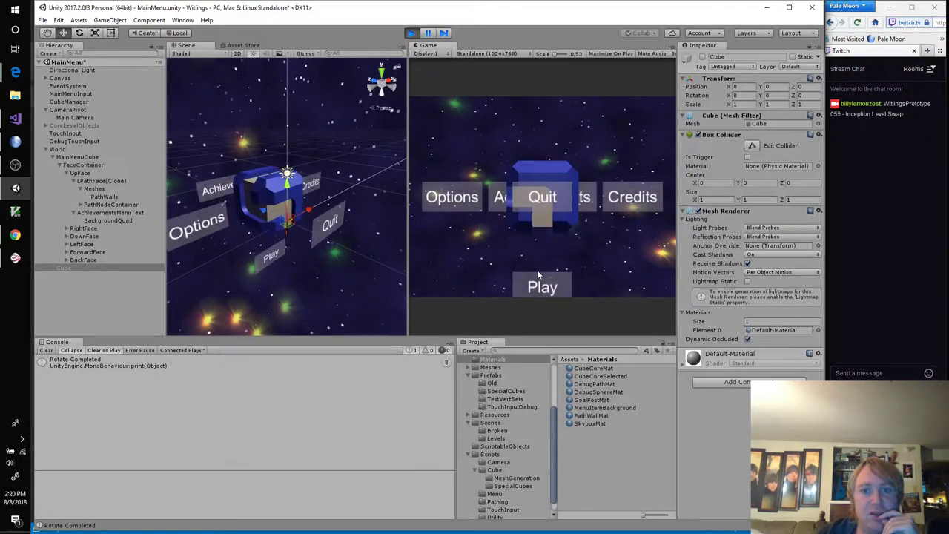
mouse_move(571, 214)
left_mouse_down()
mouse_move(482, 212)
mouse_move(579, 200)
left_mouse_up()
left_click_drag(543, 168, 543, 270)
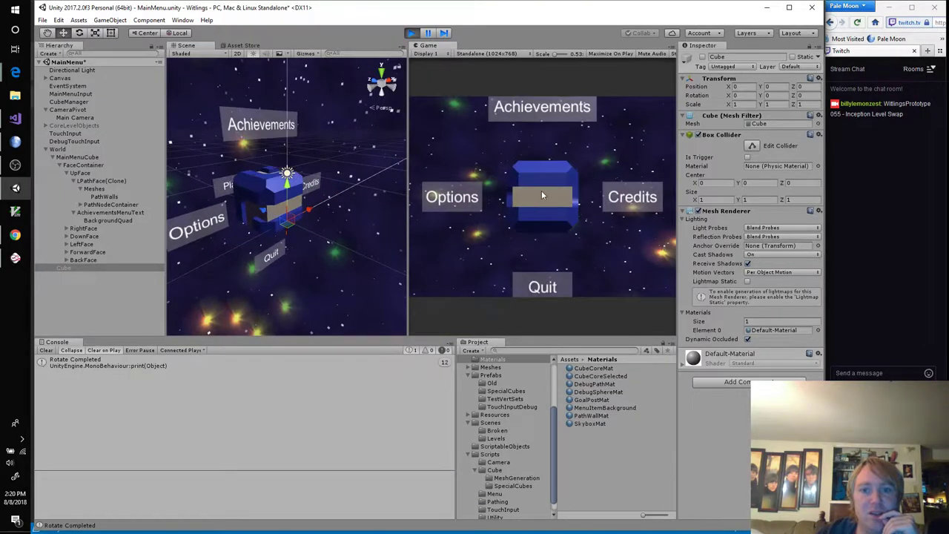
left_click_drag(544, 195, 545, 245)
left_click_drag(544, 177, 556, 271)
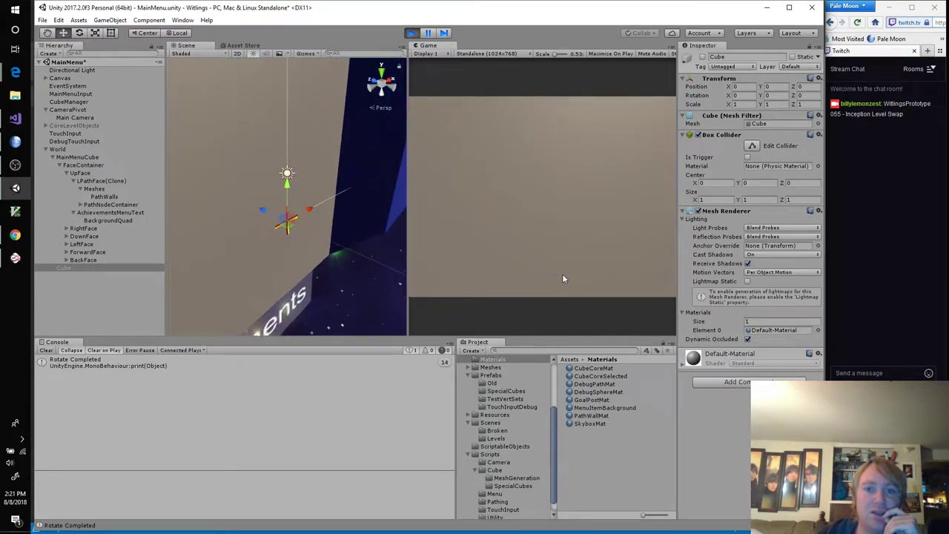
left_click(413, 34)
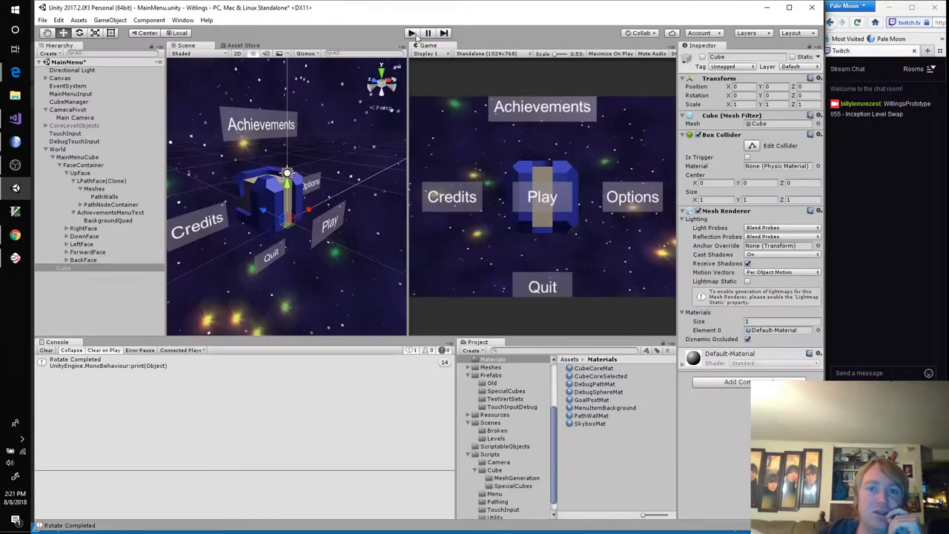
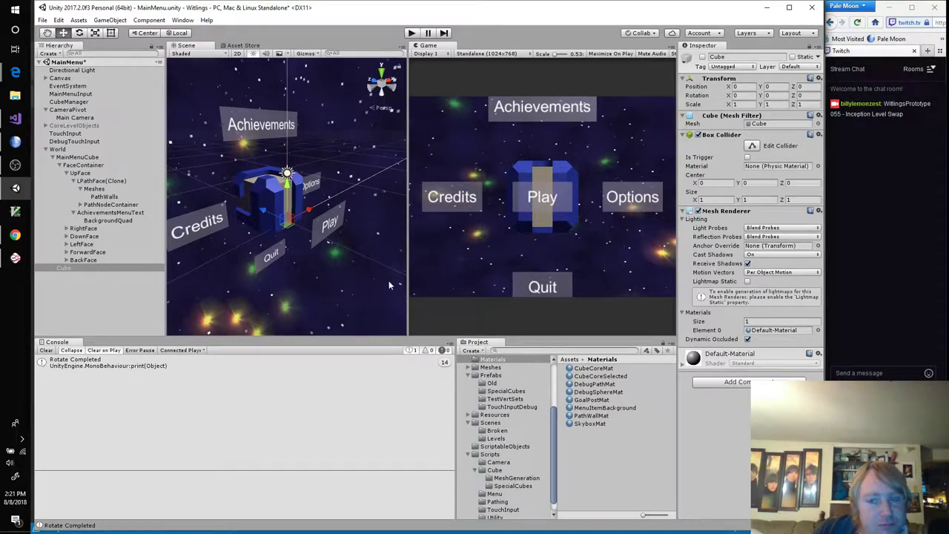
Raise the Main Camera to Y 2.55, tilt it down about 31° on X, and enter play mode
left_click(80, 118)
scroll(348, 248, "down", 5)
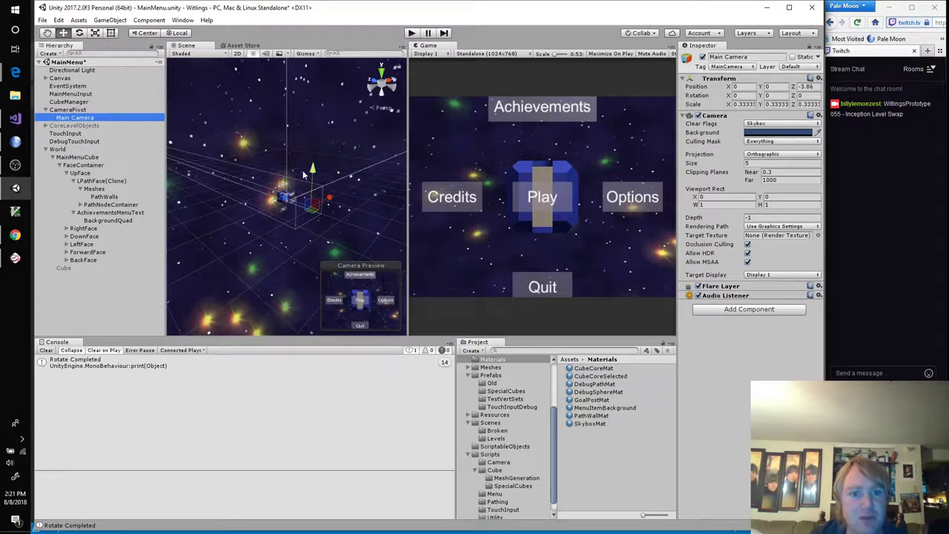
left_click_drag(318, 177, 313, 152)
key("e")
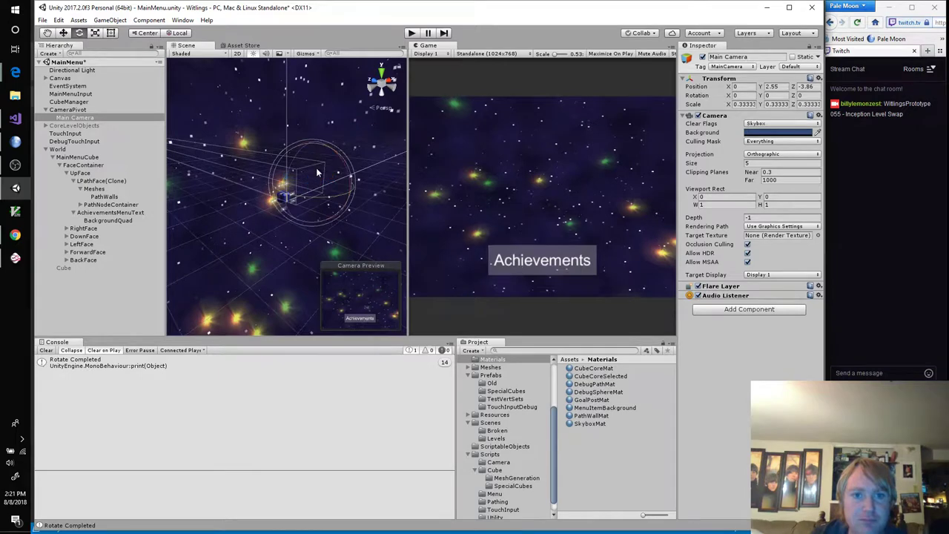
left_click_drag(337, 158, 286, 143)
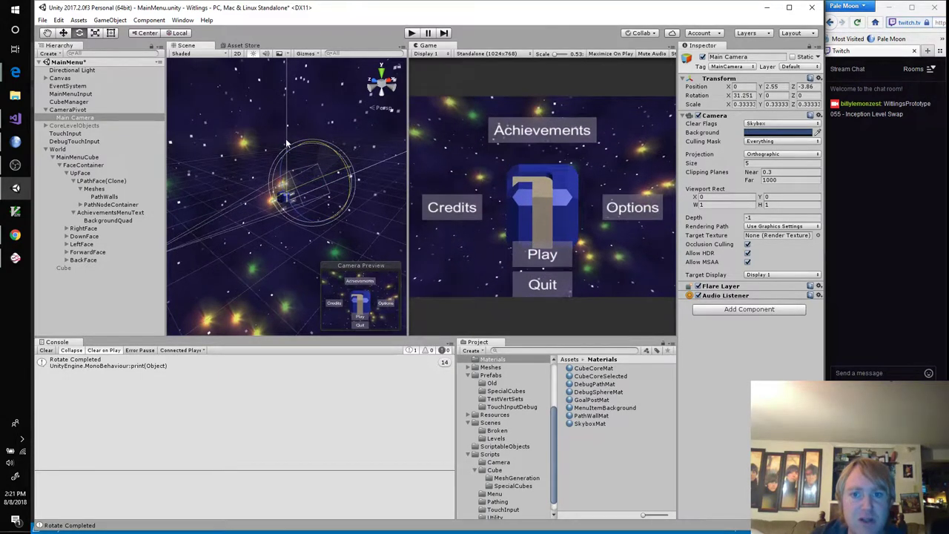
left_click(412, 32)
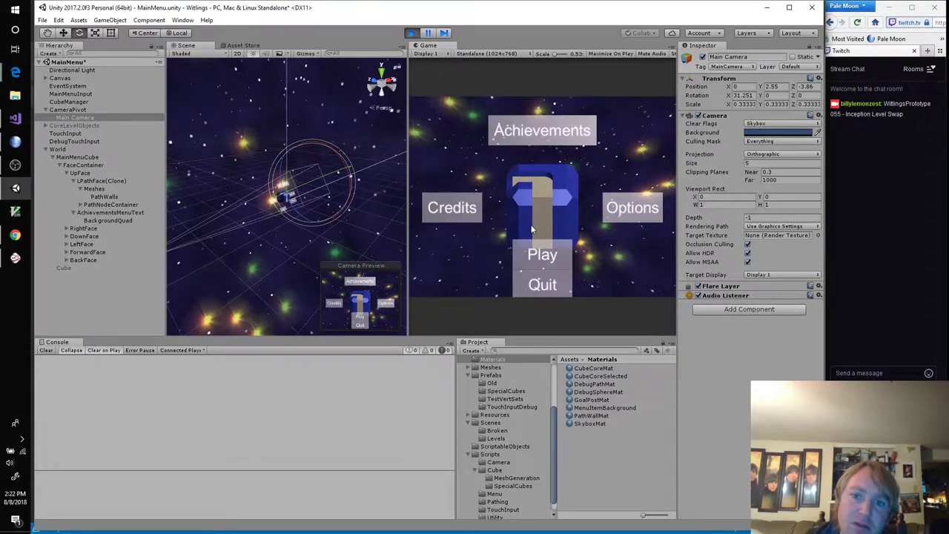
Test the zoom into the central cube, stop play mode, and reselect World and Main Camera
left_click(531, 230)
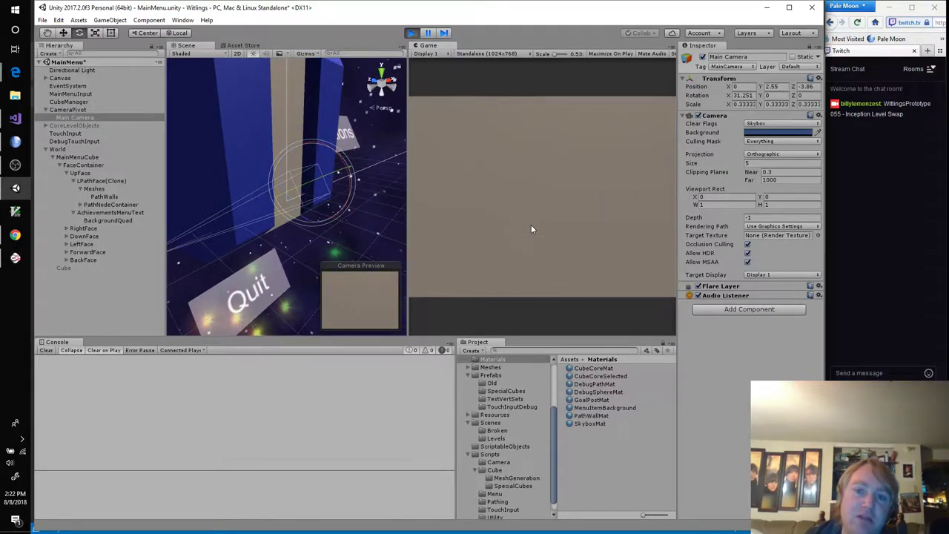
left_click(412, 33)
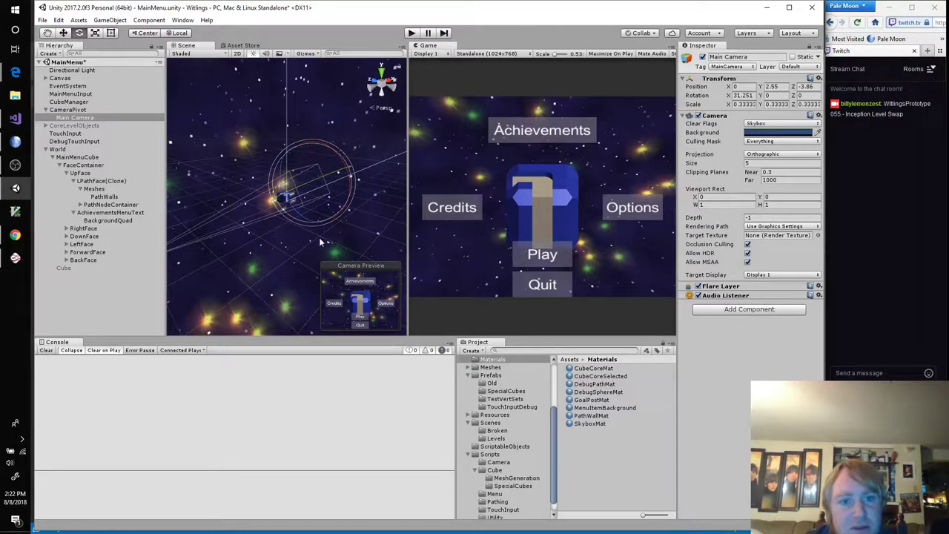
left_click(88, 149)
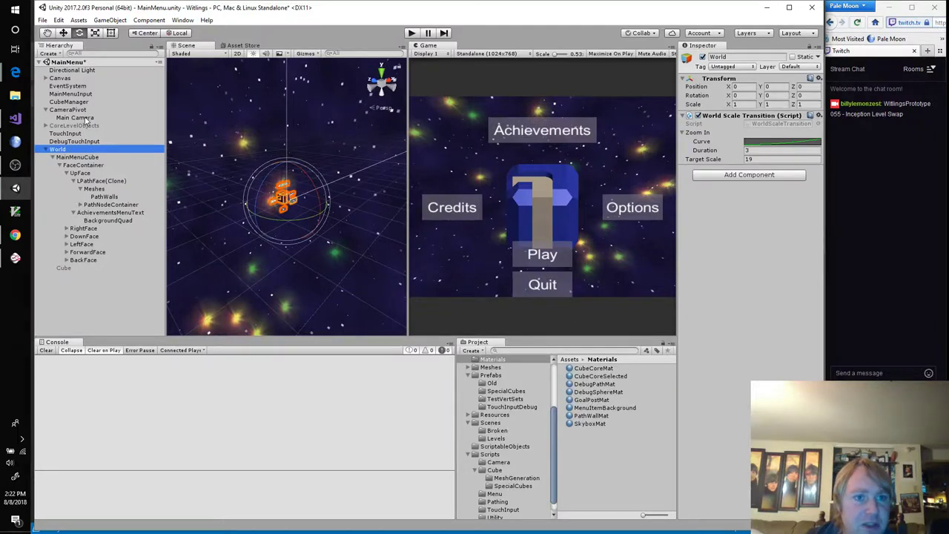
left_click(84, 118)
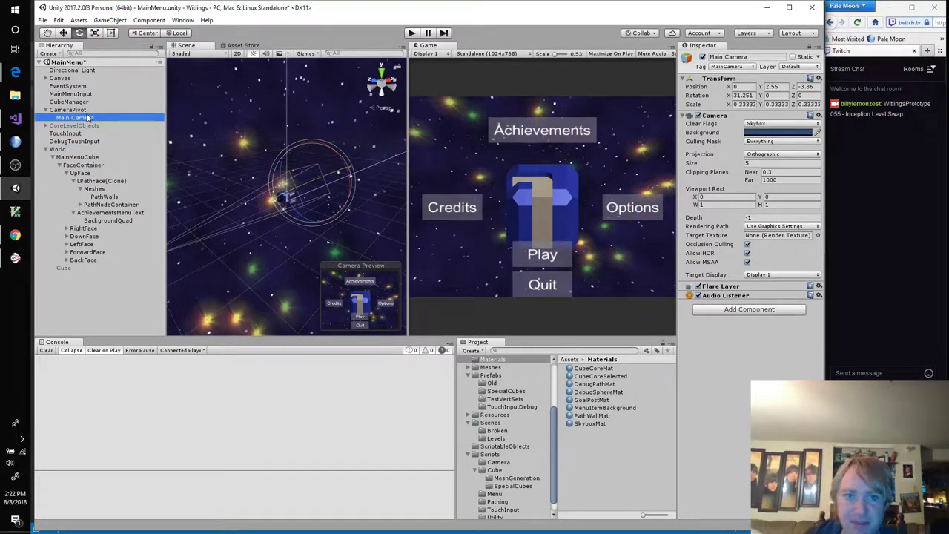
Set the CameraPivot scale to 1, 1, 1
left_click(91, 110)
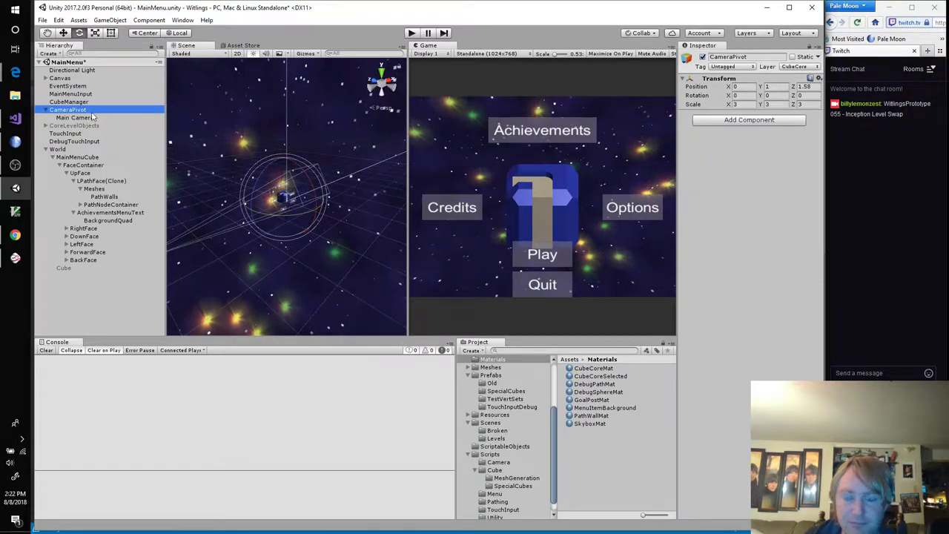
left_click(749, 105)
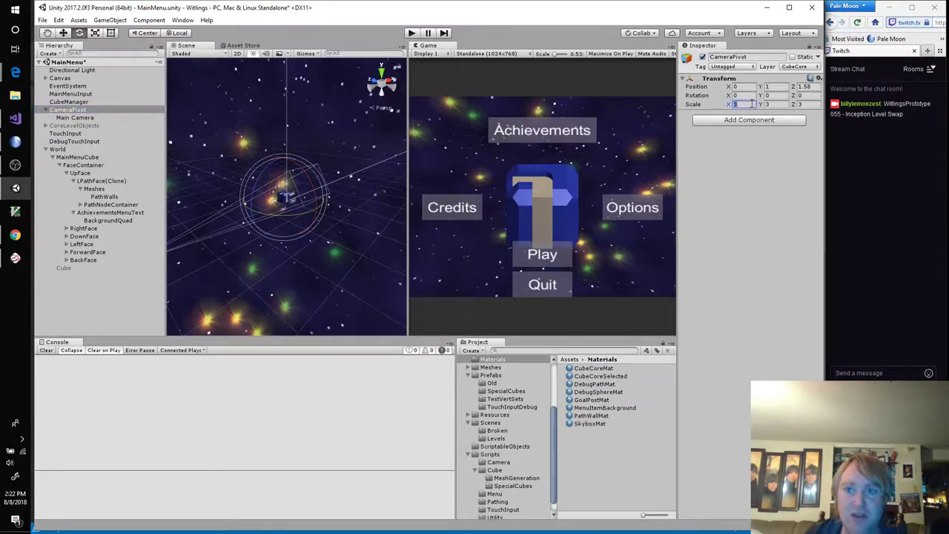
type("1")
key("Tab")
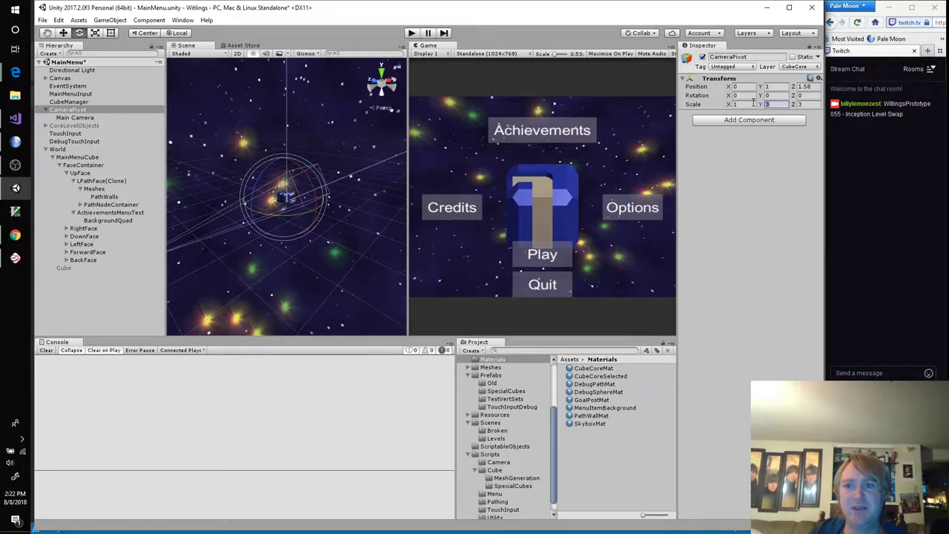
type("1")
key("Tab")
type("1")
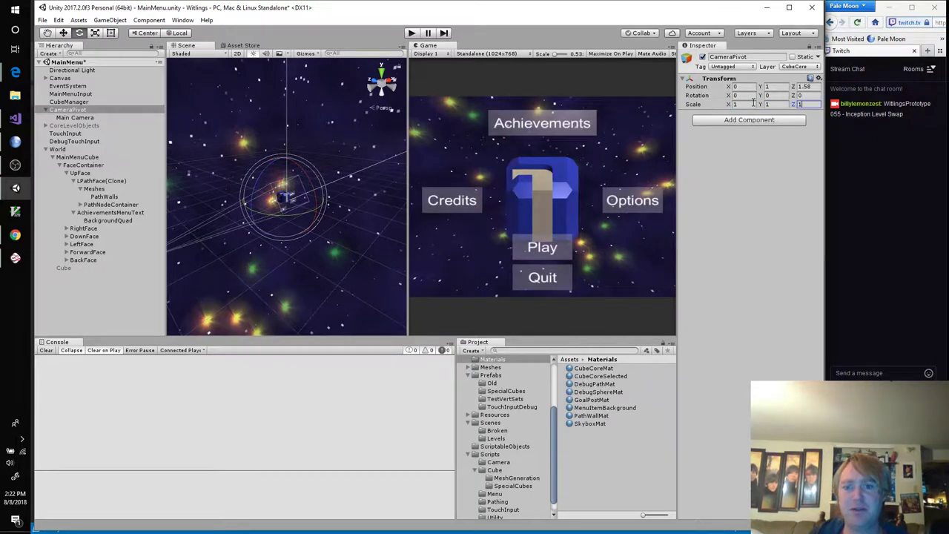
Set the Main Camera scale to 1, 1, 1 and run the scene again
left_click(101, 118)
left_click(744, 104)
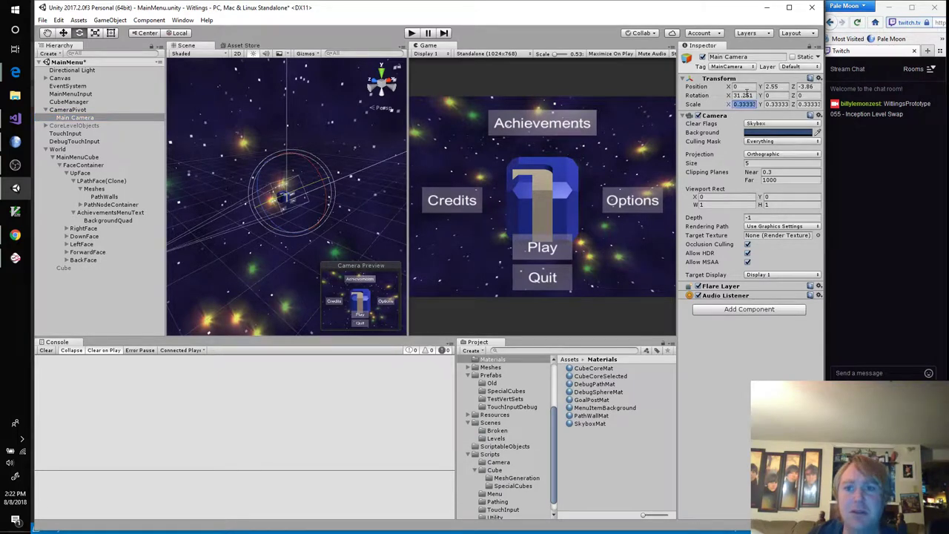
type("1")
key("Tab")
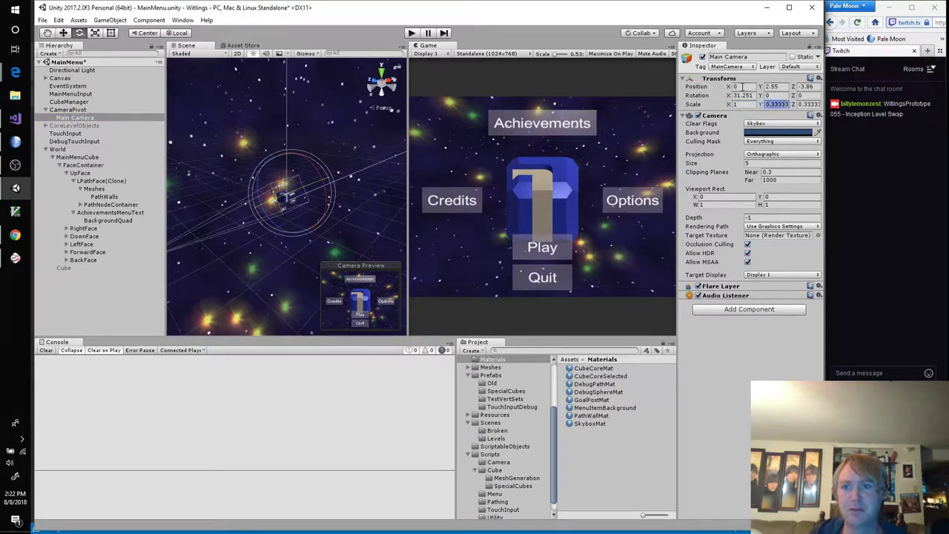
type("1")
key("Tab")
type("1")
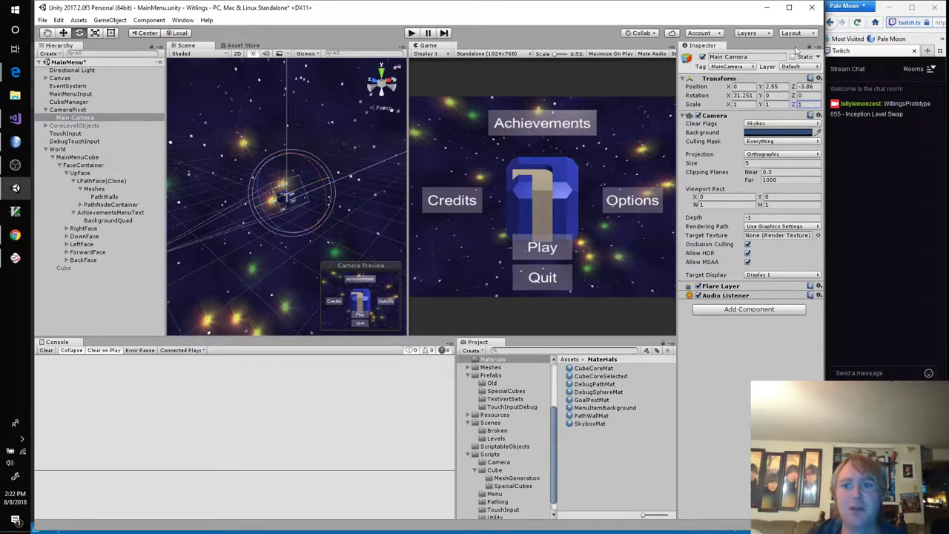
left_click(412, 33)
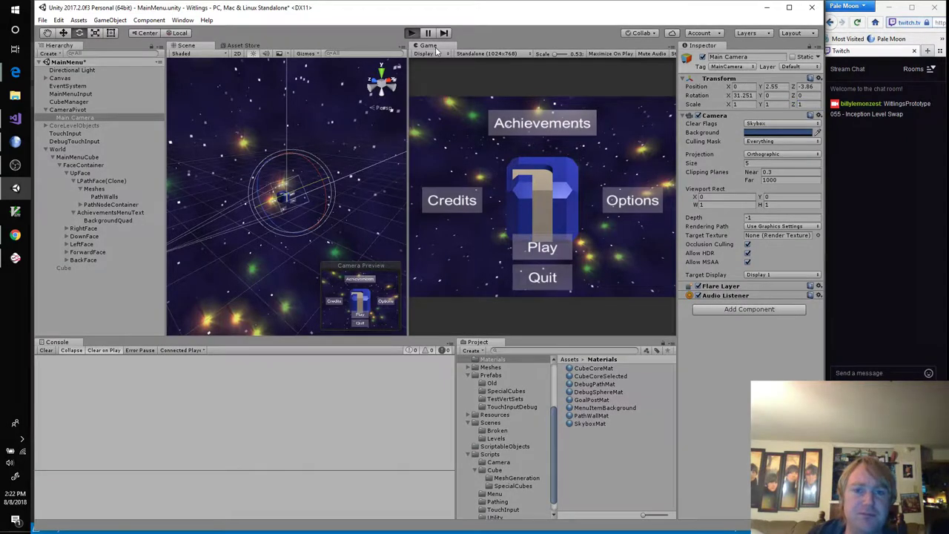
Retest the zoom into the cube in the Game view and stop play mode
left_click(590, 201)
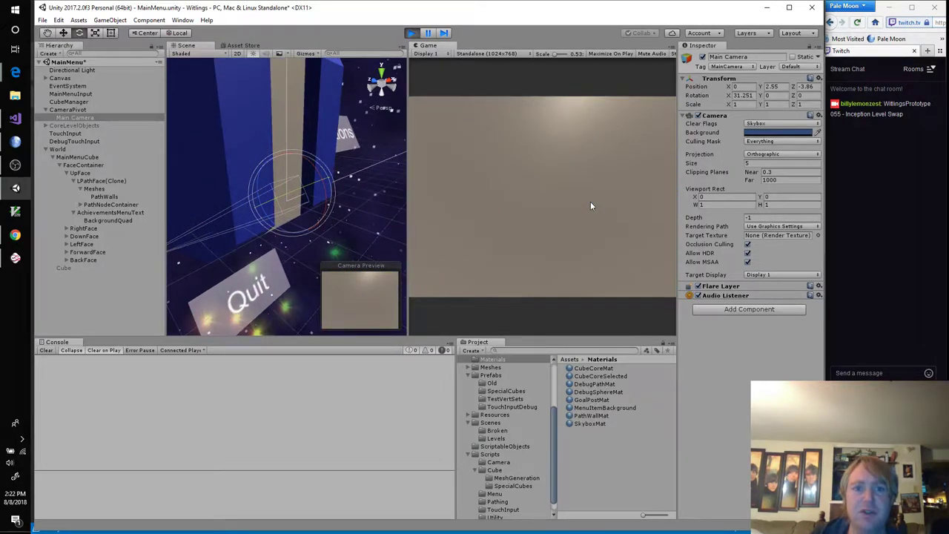
left_click(412, 33)
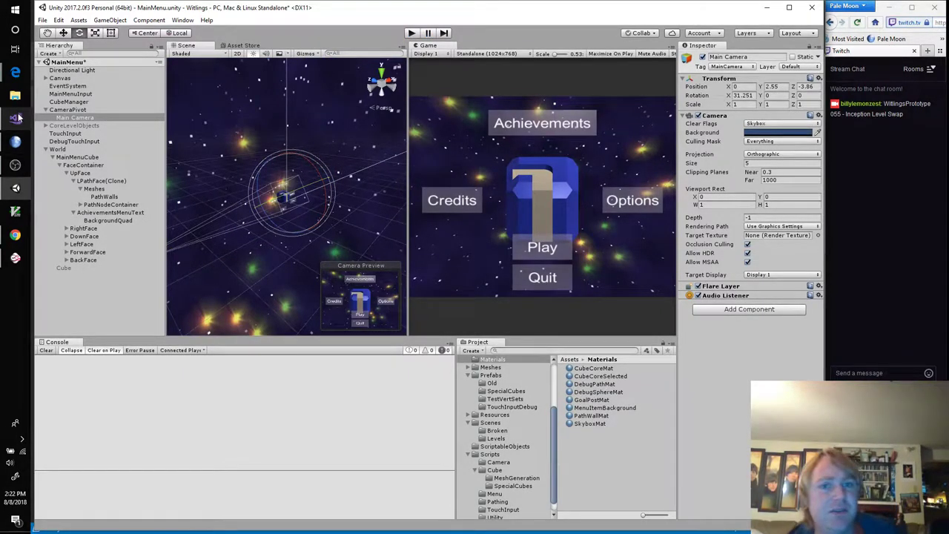
In Visual Studio, open WorldScaleTransition.cs at the ZoomIn, TargetScale and StartScale field declarations
mouse_move(10, 119)
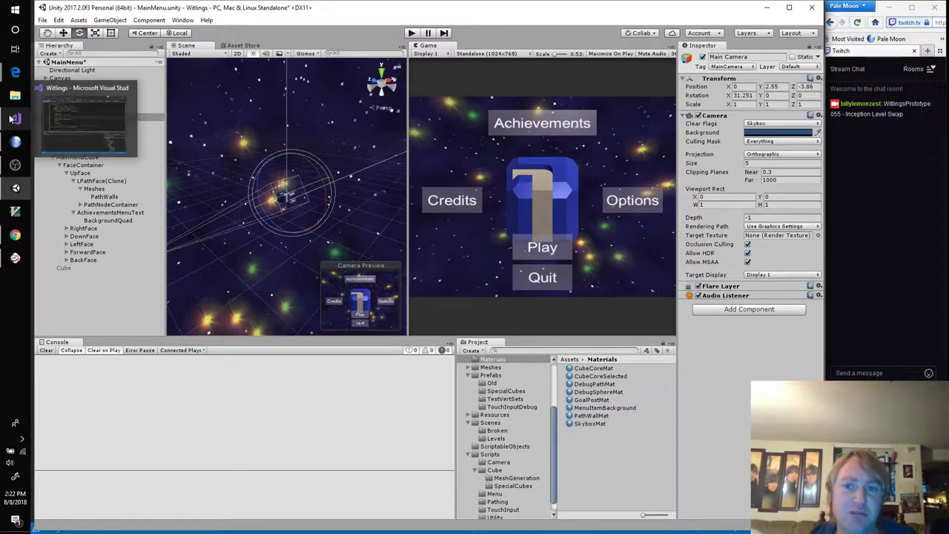
left_click(15, 119)
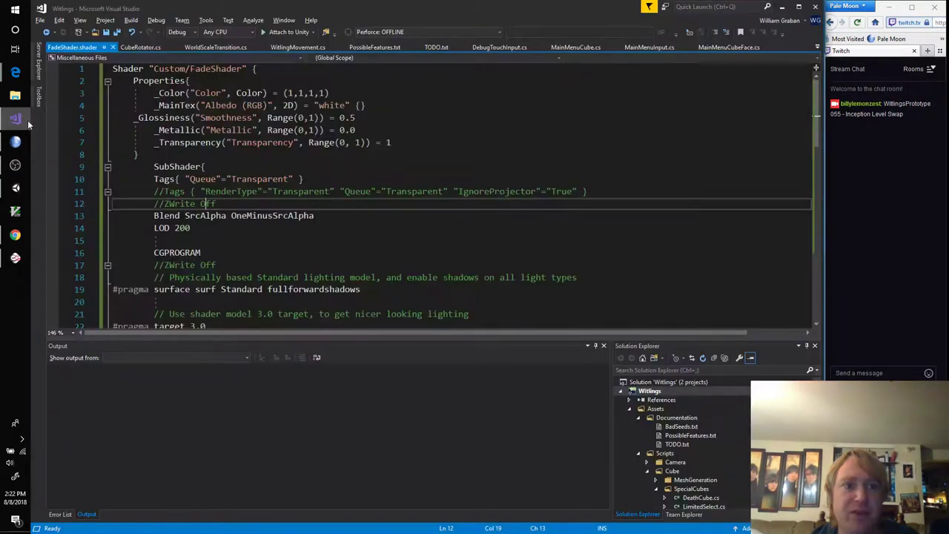
left_click(249, 206)
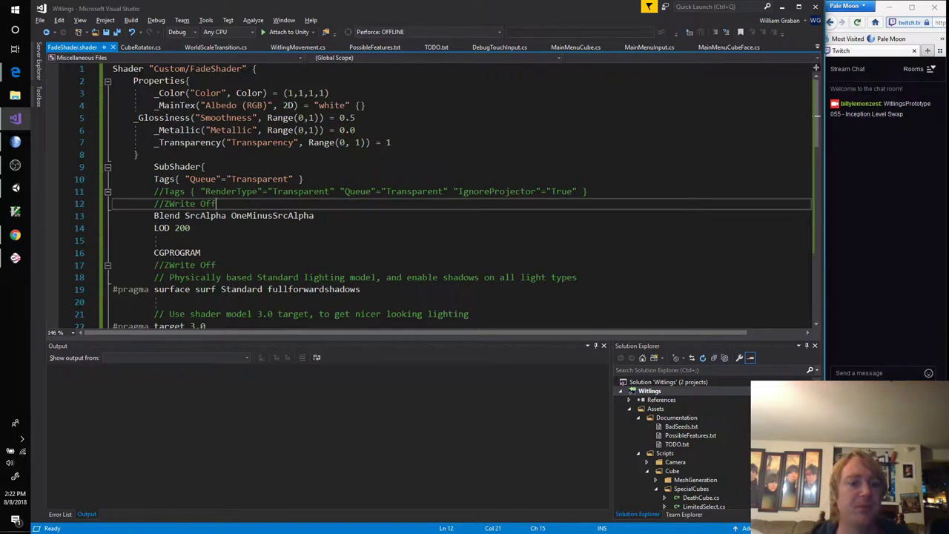
left_click(205, 47)
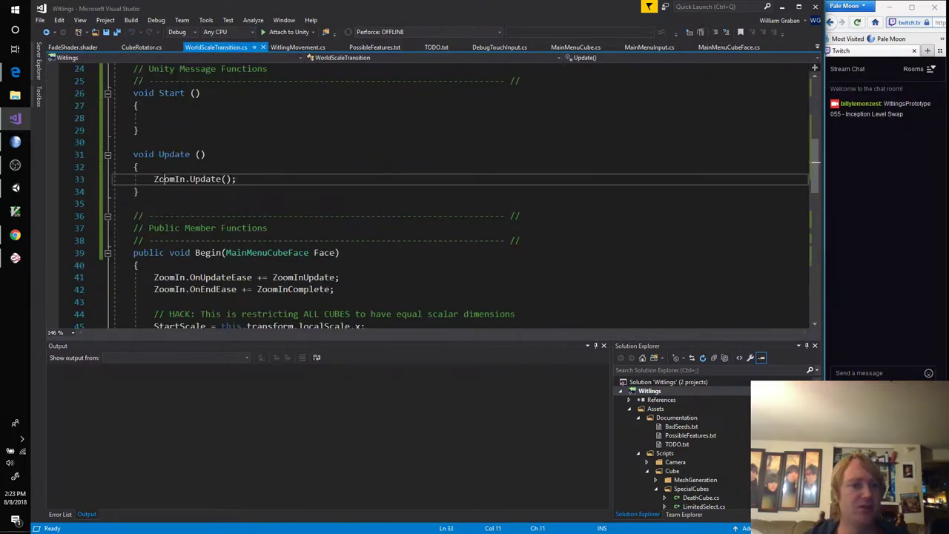
key("F12")
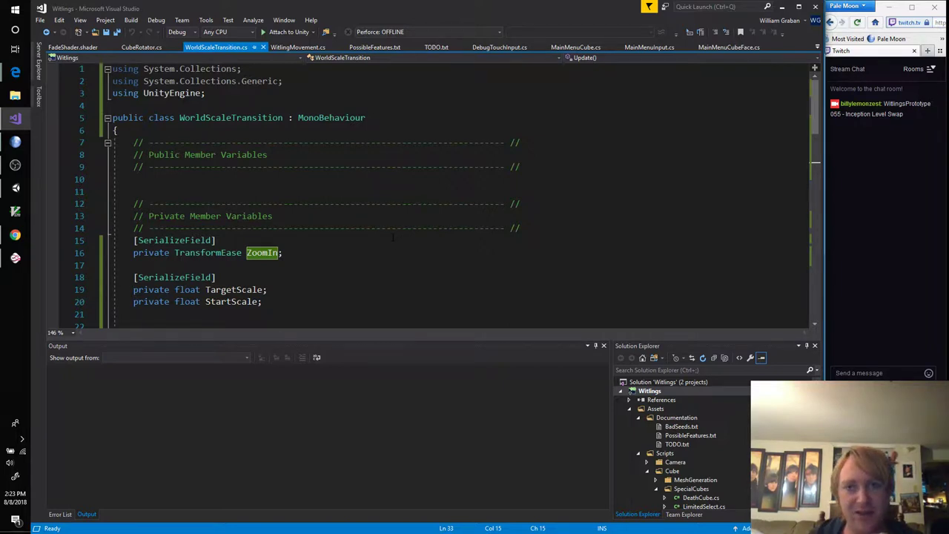
left_click(301, 255)
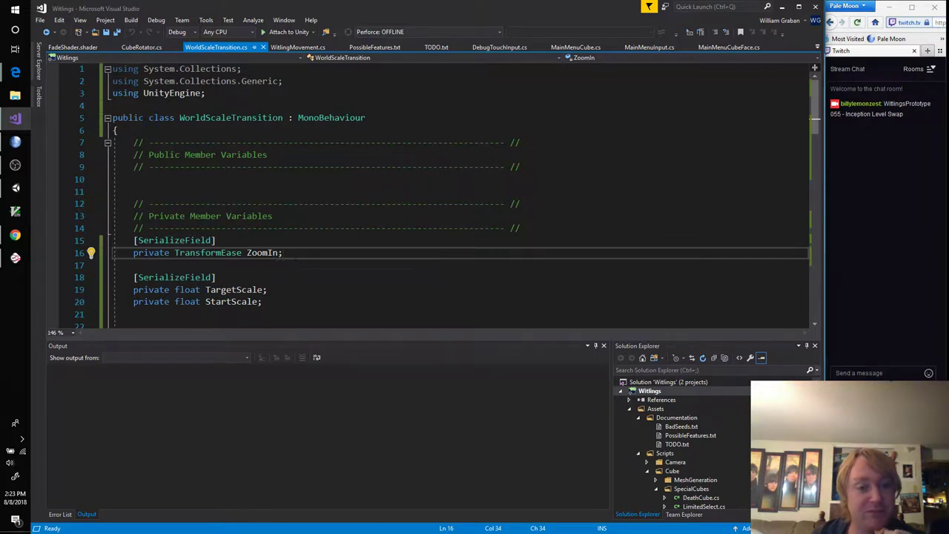
scroll(305, 253, "down", 1)
left_click(296, 261)
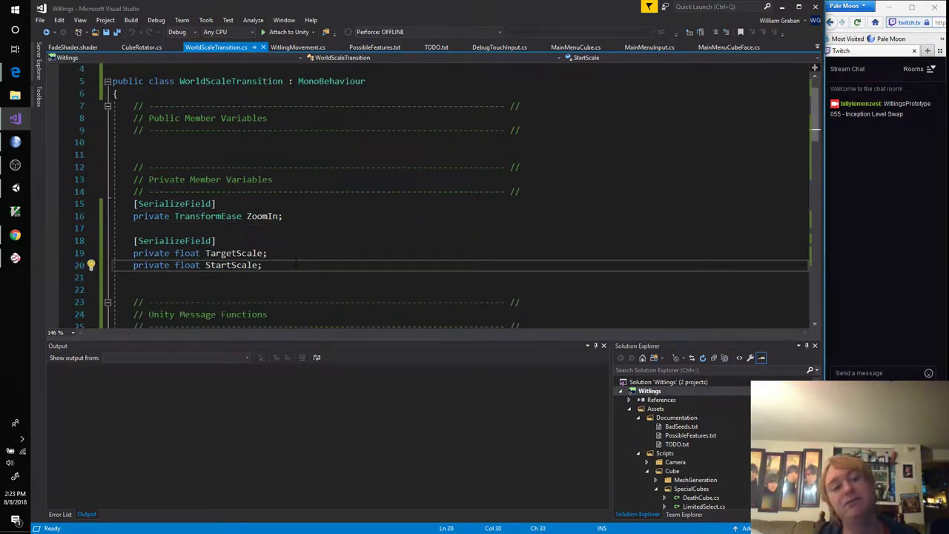
Declare private Vector3 StartPosition and TargetPosition fields below StartScale and save the script
key("Down")
key("Down")
type("private Vec")
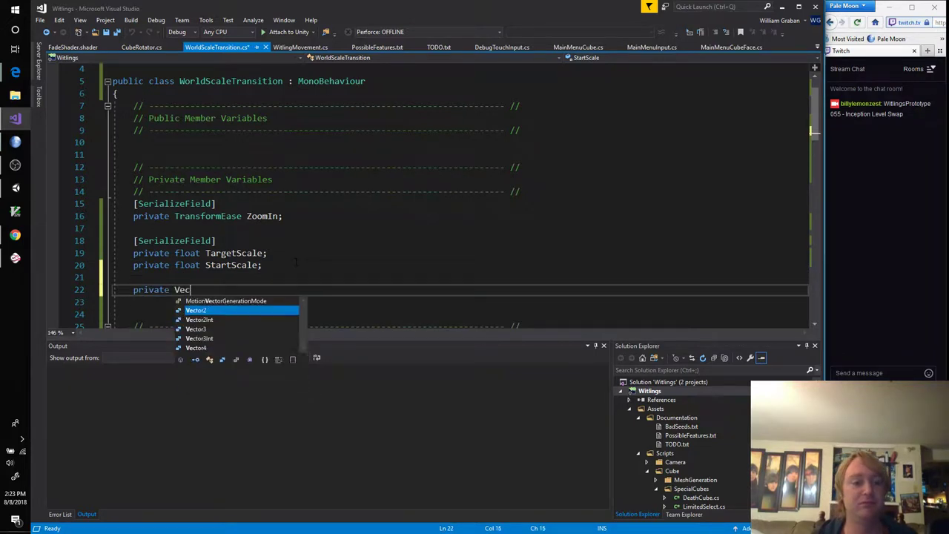
type("tor3 StartPo")
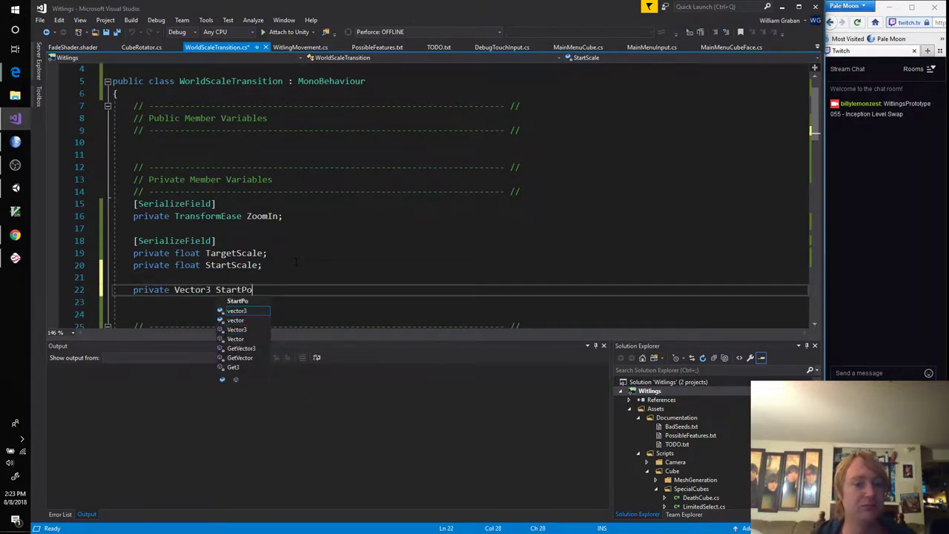
type("sition;")
key("Return")
type("priv")
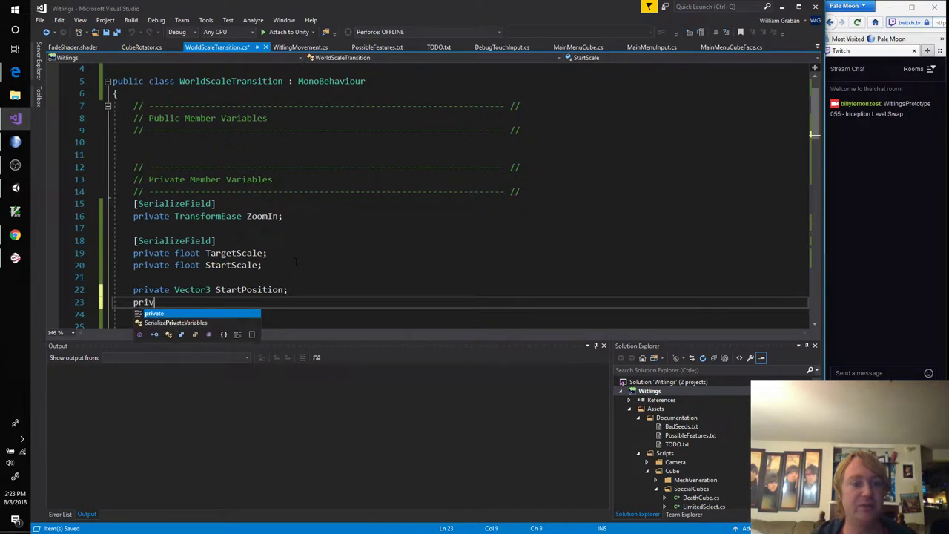
type("ate Vector3 Tar")
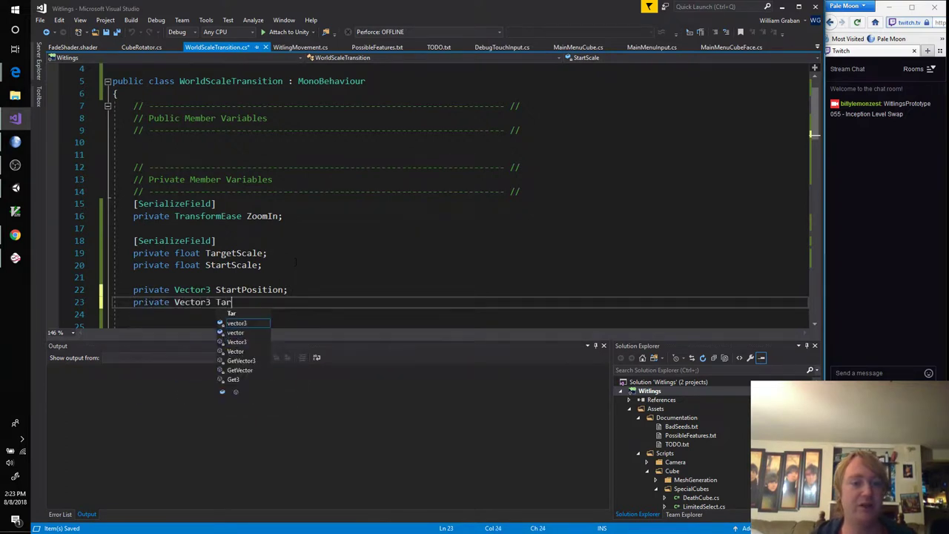
type("getPosition;")
key("ctrl+s")
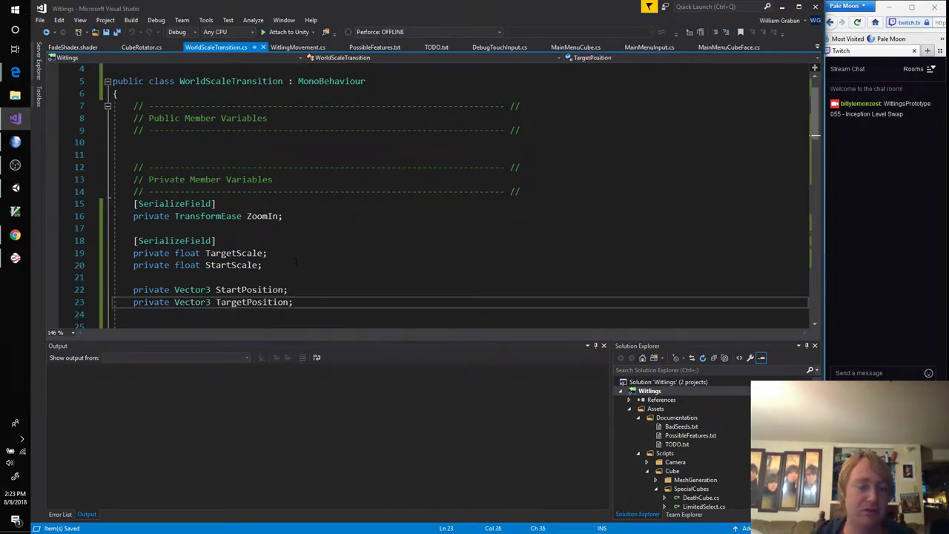
scroll(296, 261, "down", 4)
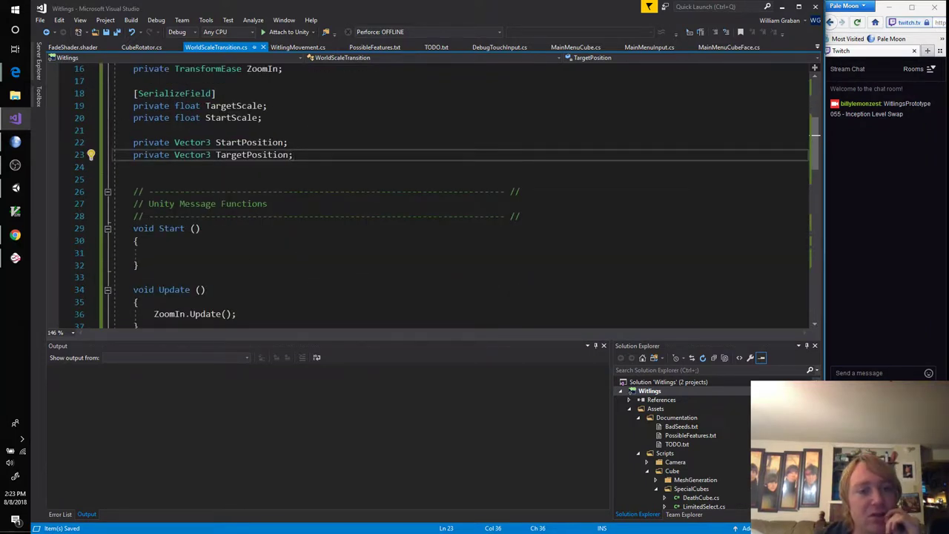
scroll(445, 197, "down", 7)
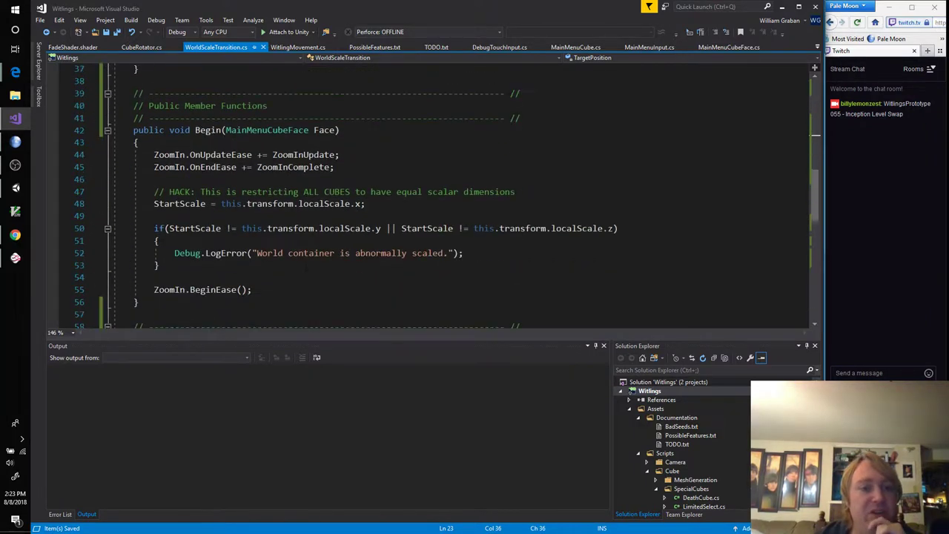
In Begin(), set StartPosition to the world's position and TargetPosition to Camera.main.transform.position
left_click(300, 265)
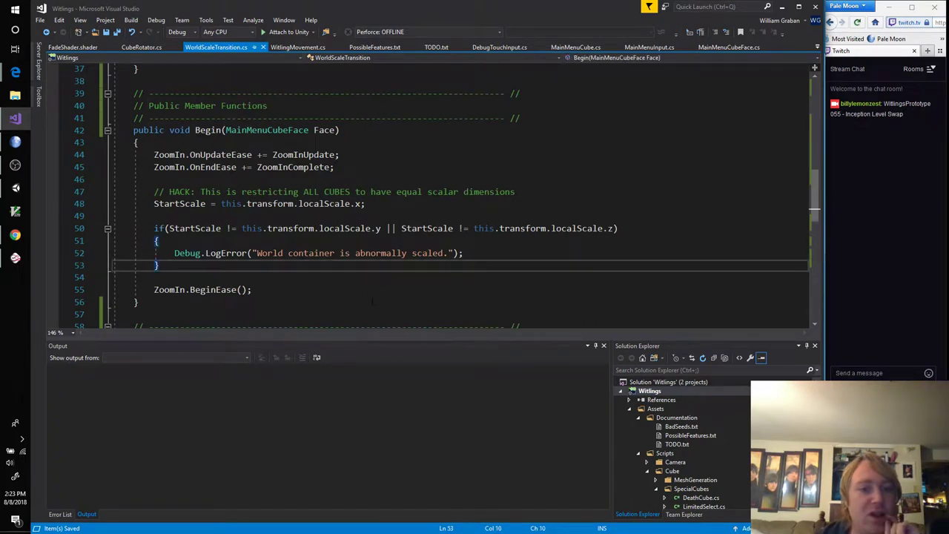
key("Return")
key("Return")
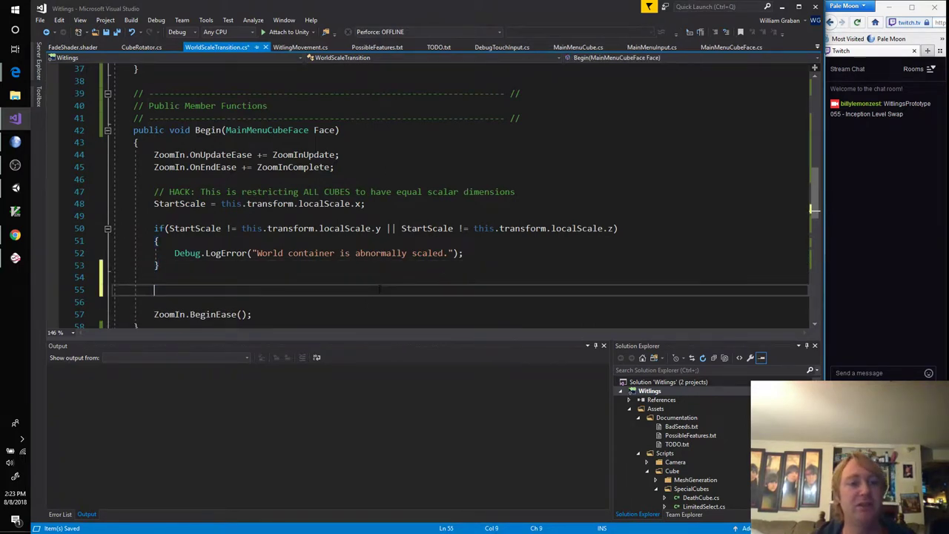
type("StartPosition = this.tre")
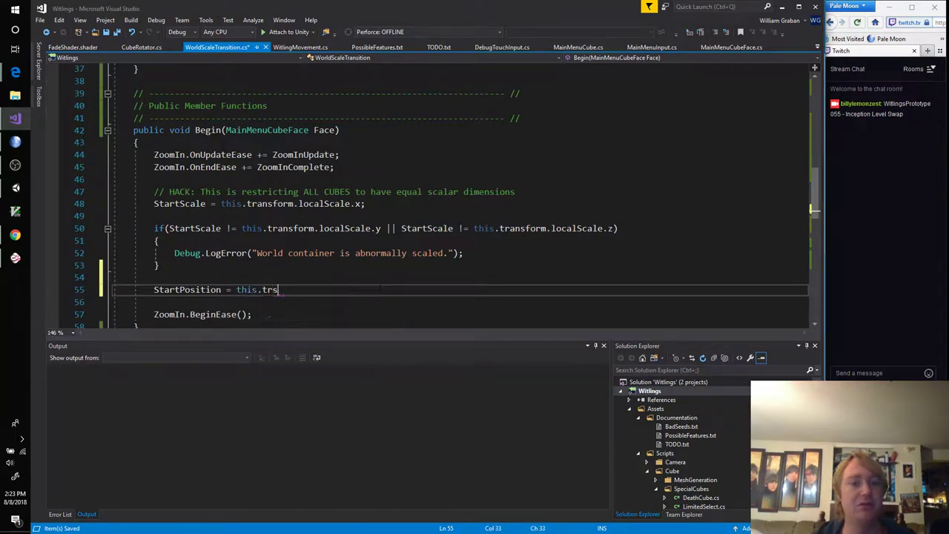
type("ansform.position;")
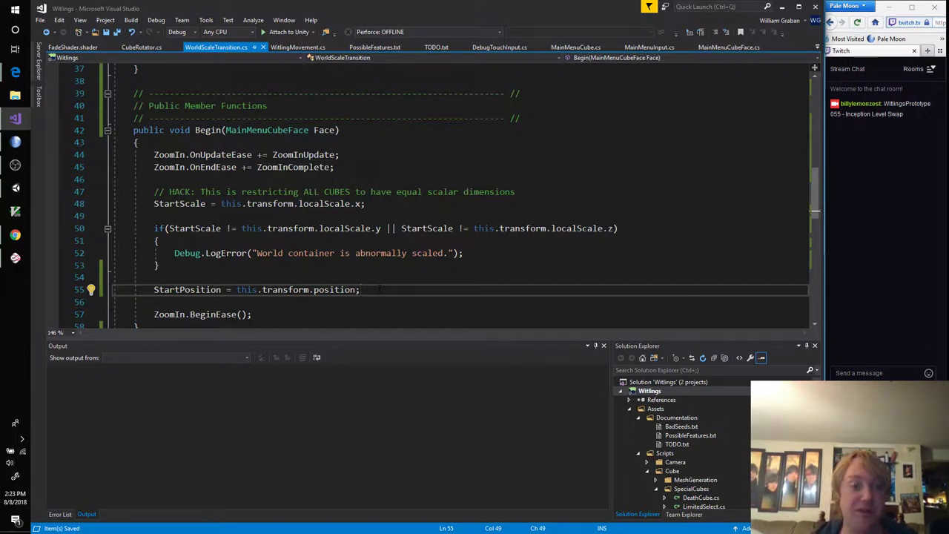
key("Return")
type("Target")
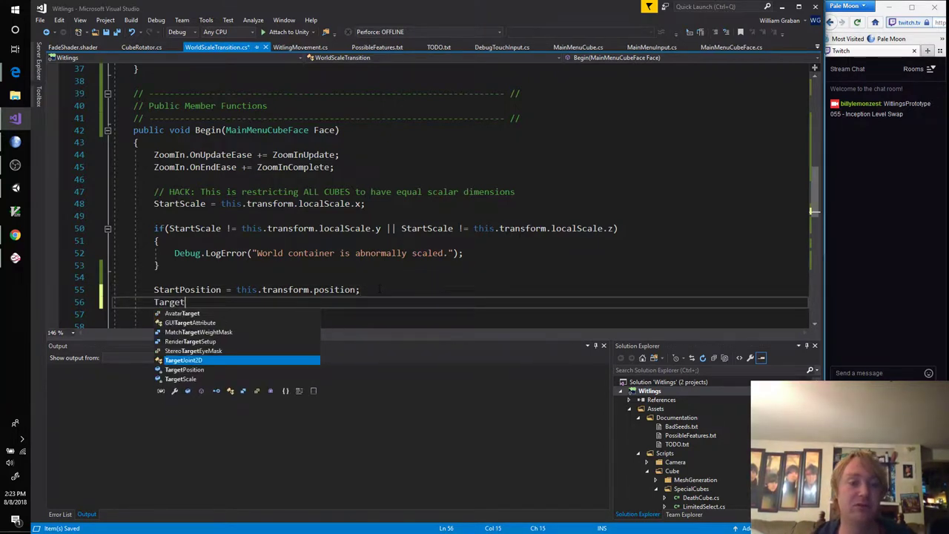
type("Position = ")
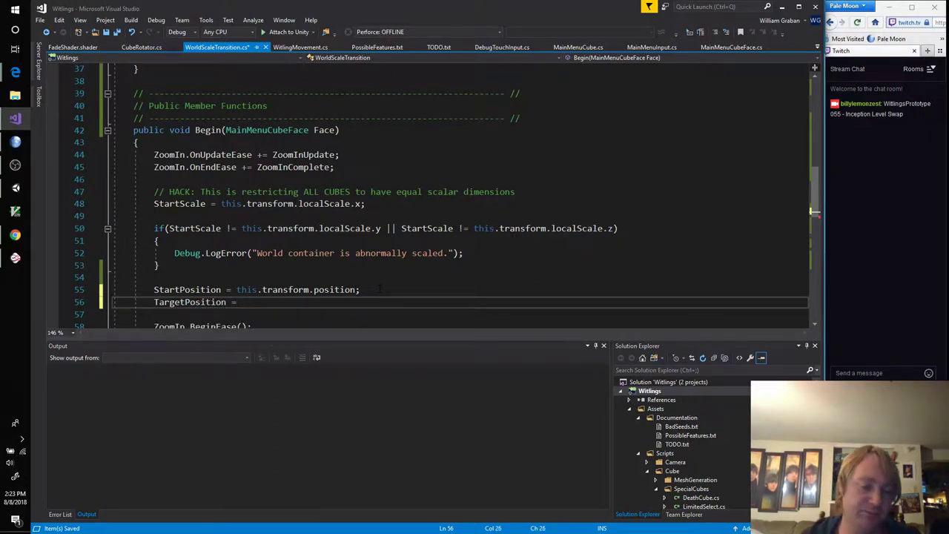
type("C")
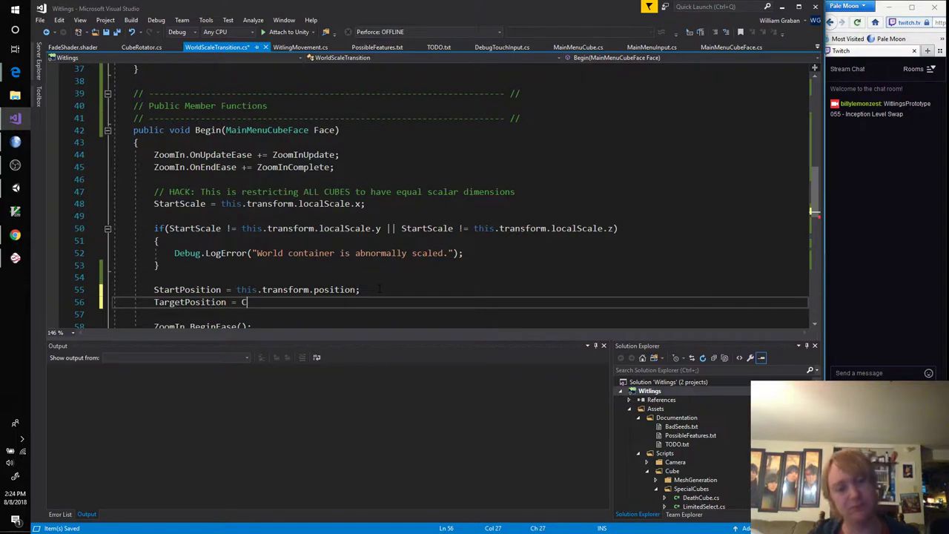
type("amera.main.tran")
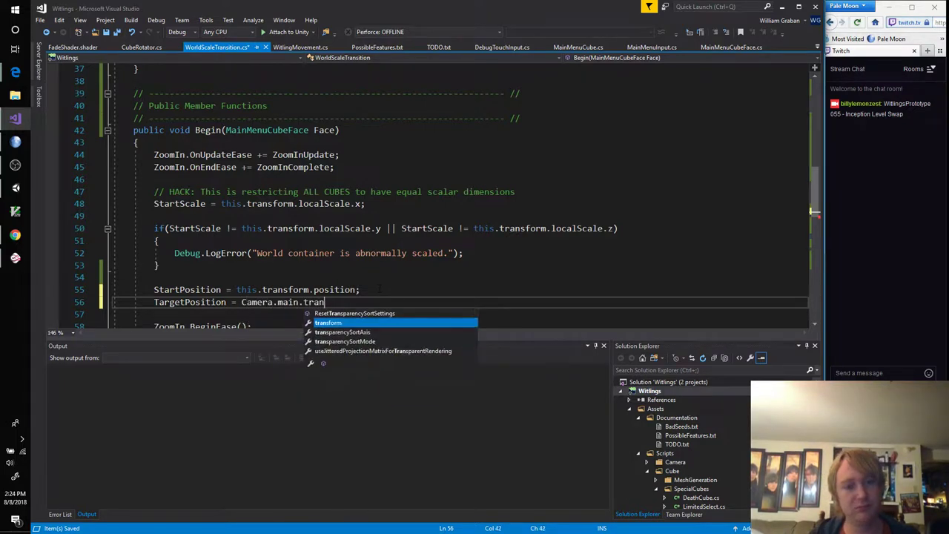
type("sform.position;")
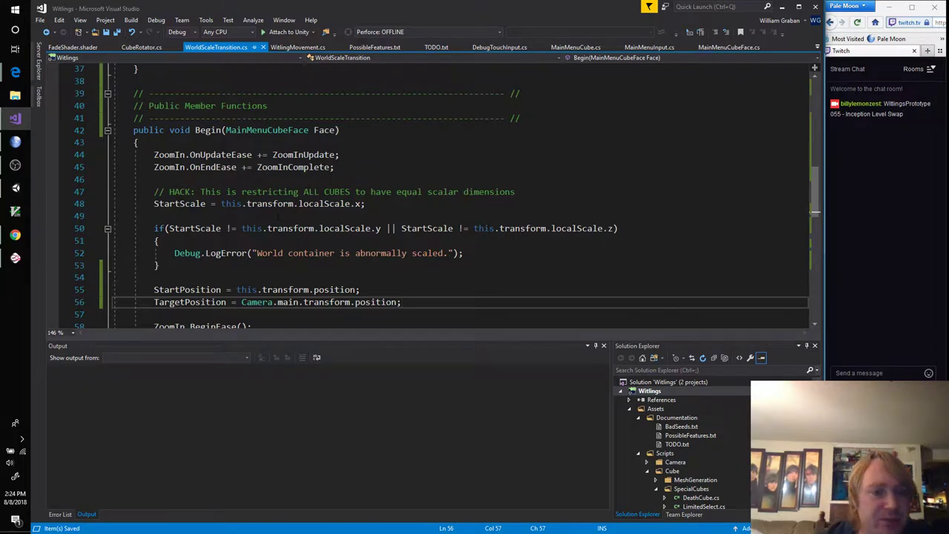
scroll(278, 215, "down", 3)
scroll(271, 220, "down", 2)
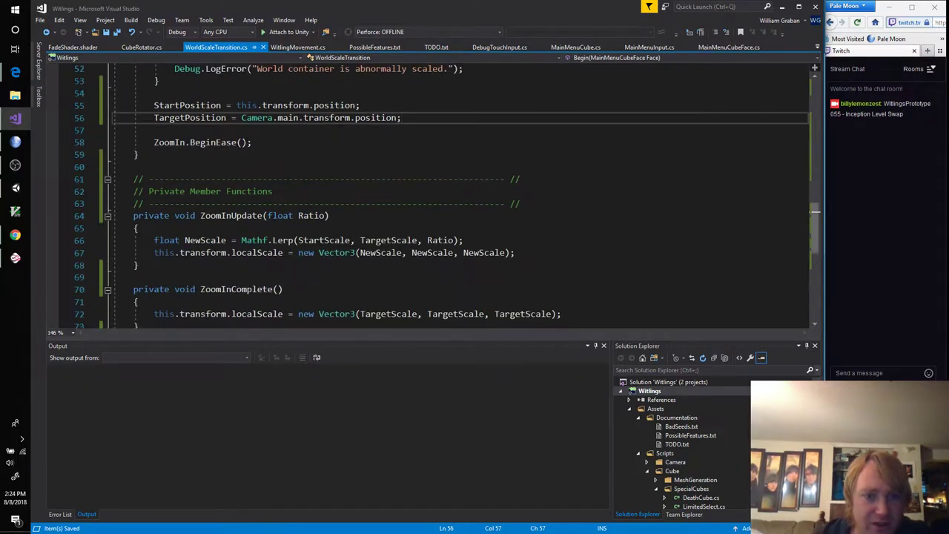
In ZoomInUpdate, add NewPosition as Vector3.Lerp(StartPosition, TargetPosition, Ratio)
left_click(531, 253)
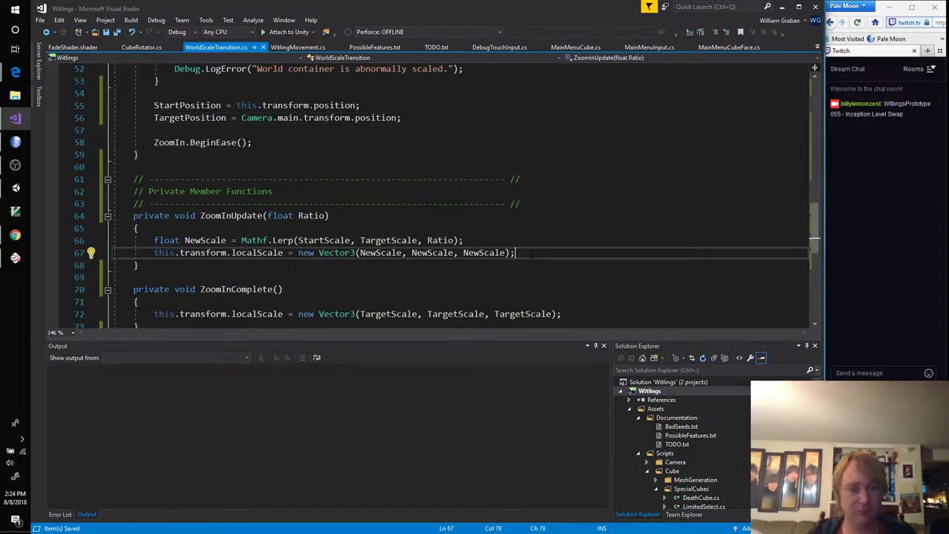
key("Return")
type("float NewPosi")
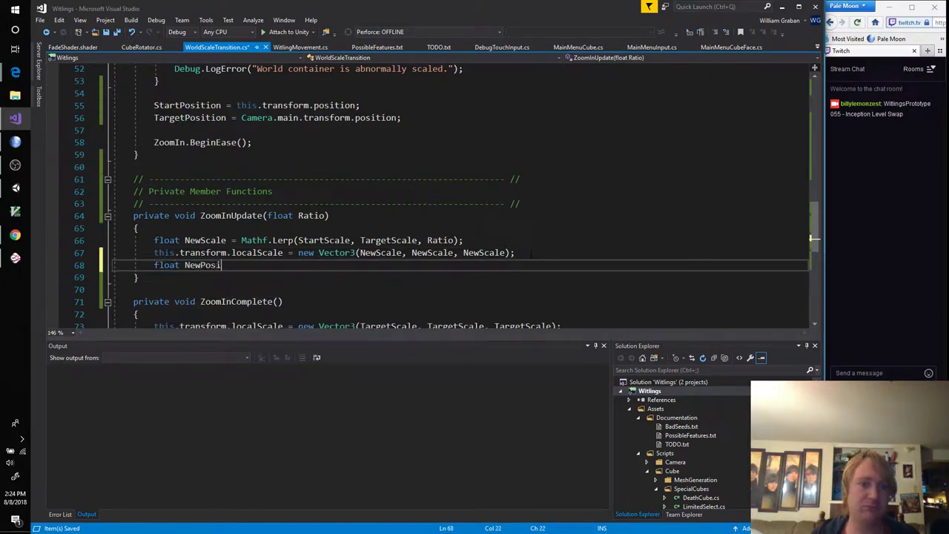
type("tion = Mathf")
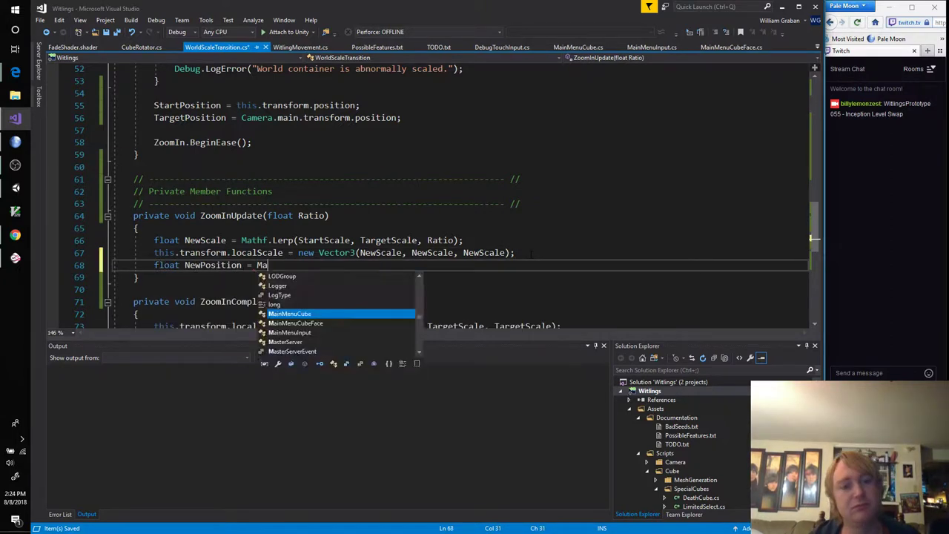
key("BackSpace")
key("BackSpace")
key("BackSpace")
key("BackSpace")
key("BackSpace")
type("Ve")
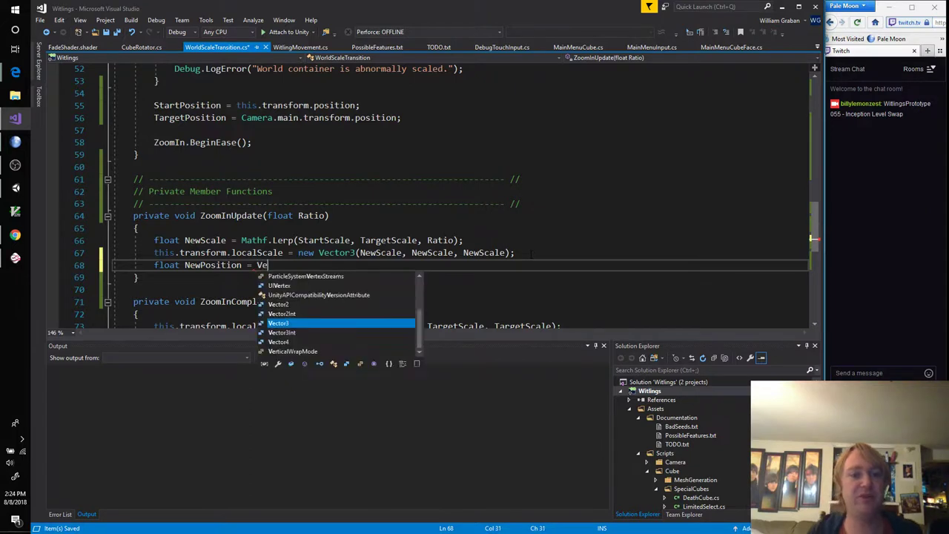
type("ctor3.Le")
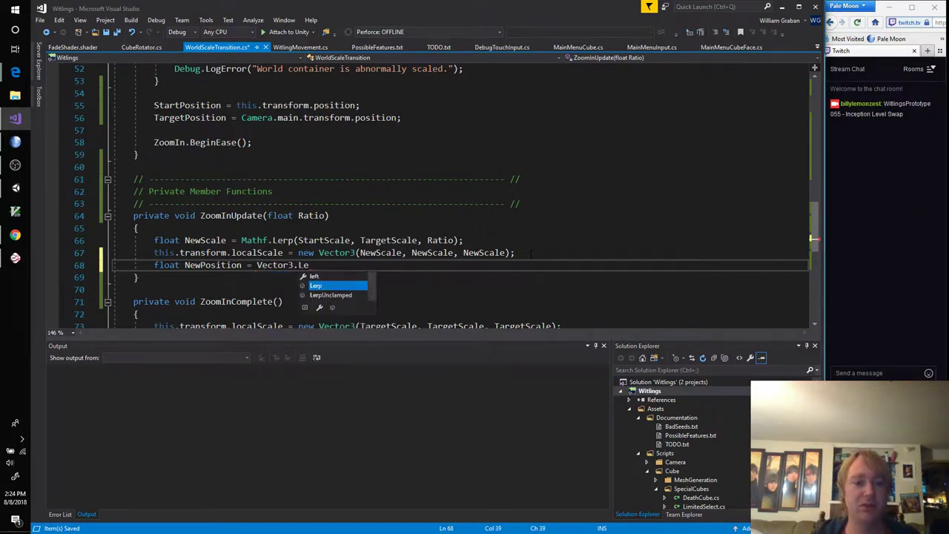
type("rp(StartPosition, Target")
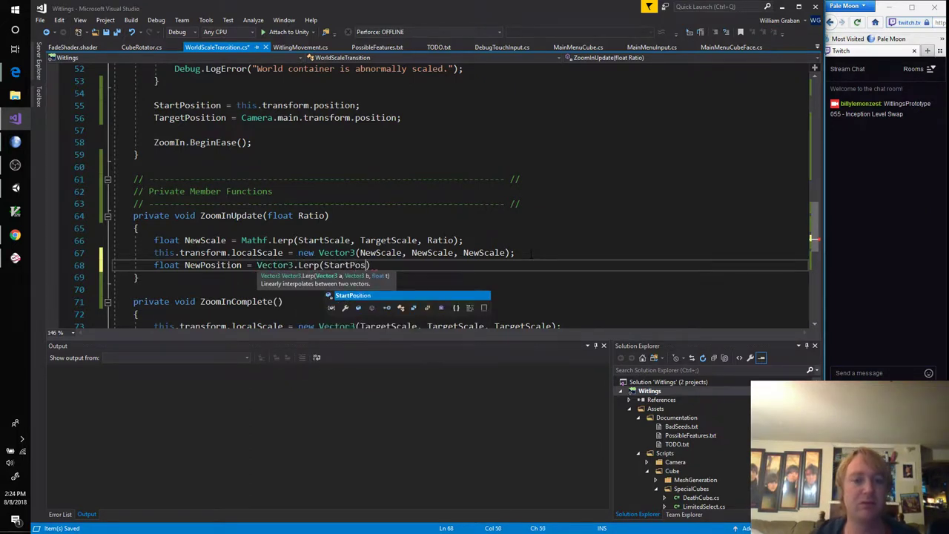
type("Position, Ratio)")
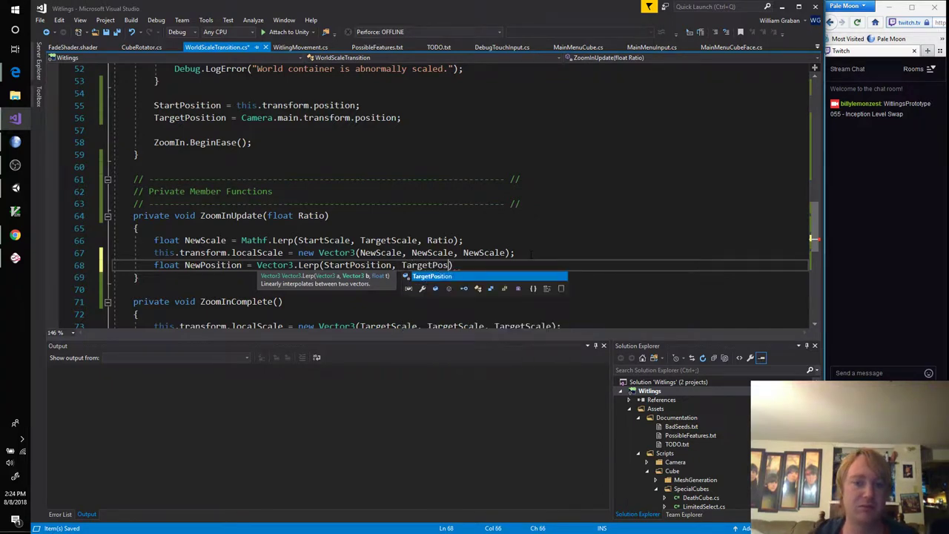
type(";")
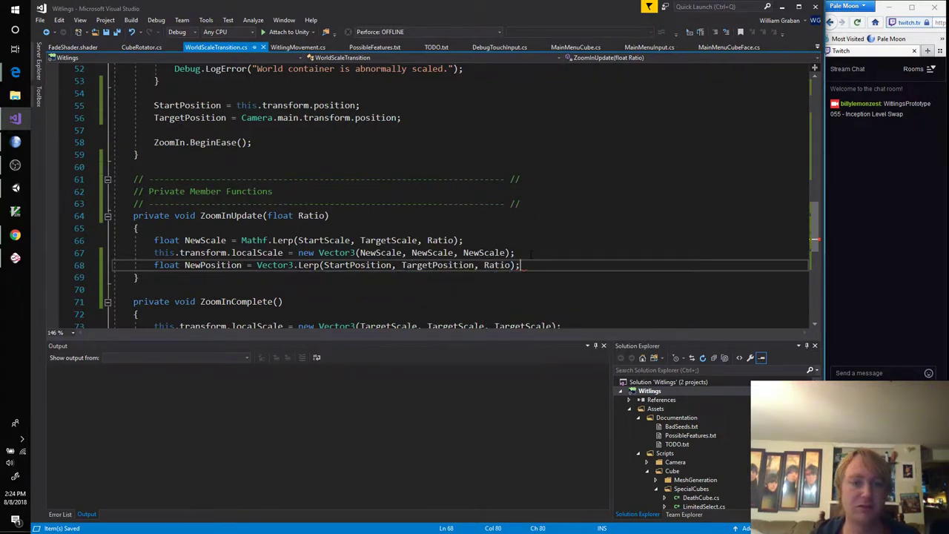
key("Up")
key("Down")
key("Down")
key("Up")
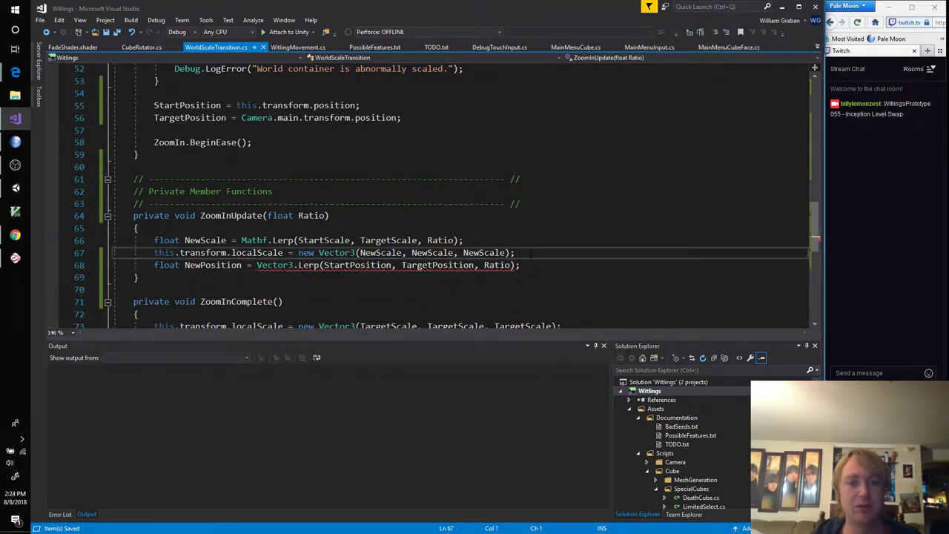
Make NewPosition a Vector3 and assign it to this.transform.position
key("Return")
key("End")
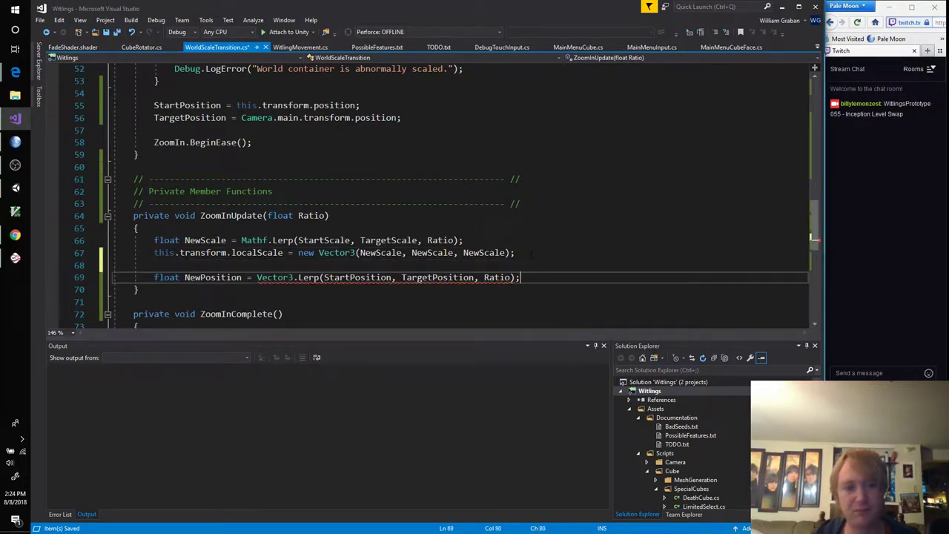
key("Home")
key("Delete")
key("Delete")
key("Delete")
key("Delete")
key("Delete")
key("Delete")
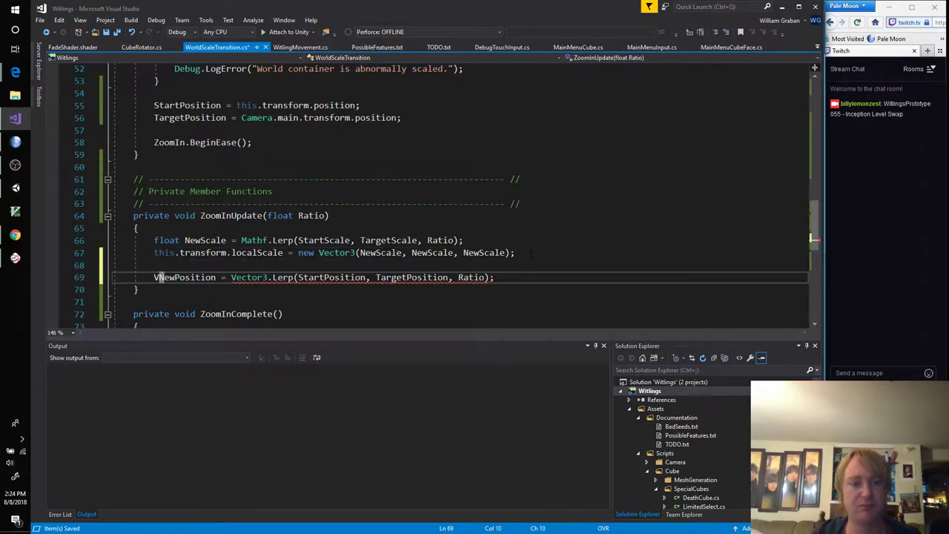
key("Delete")
key("Delete")
key("Delete")
type("Vect")
key("Insert")
key("Insert")
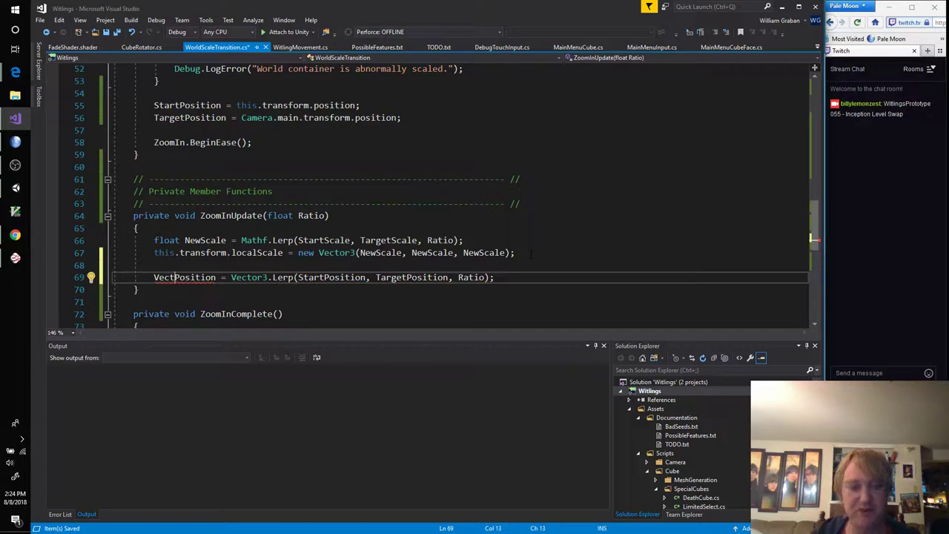
type("or")
type(" New")
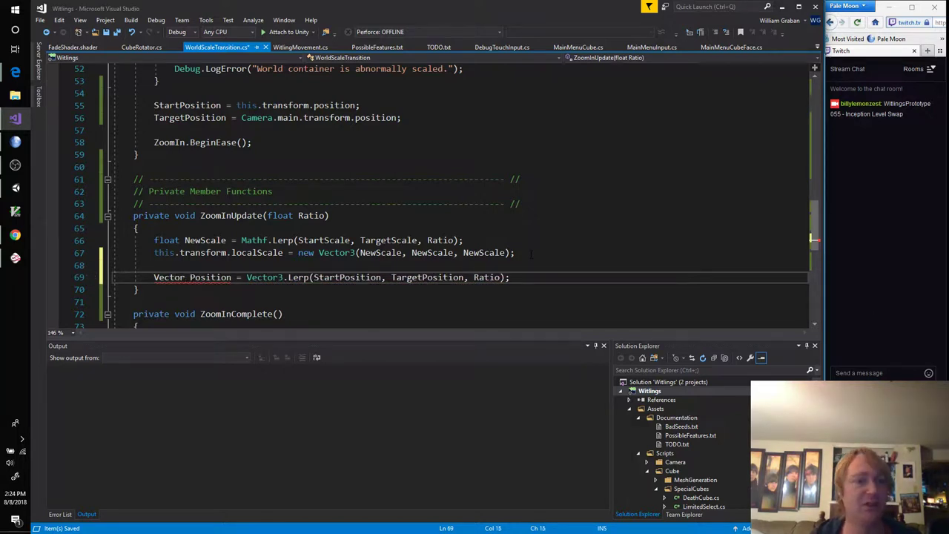
type("3")
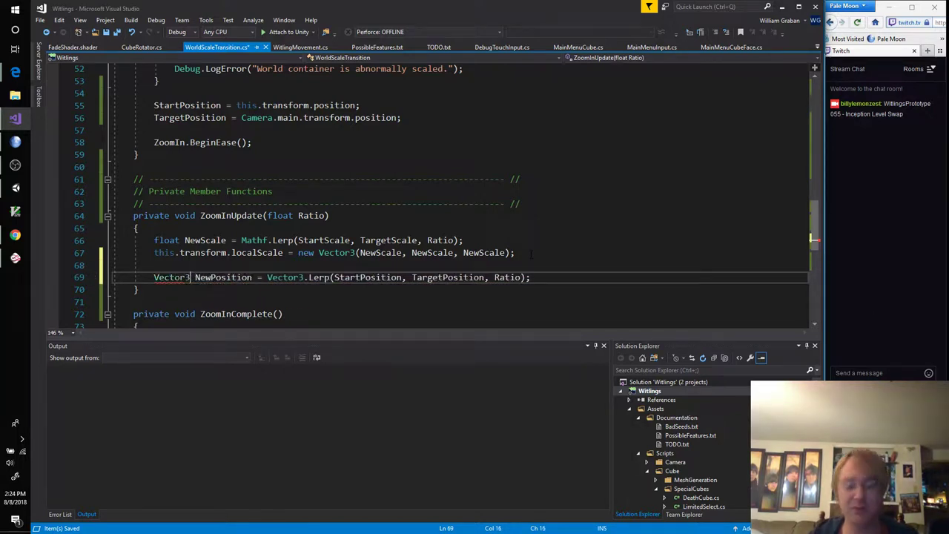
key("End")
key("Return")
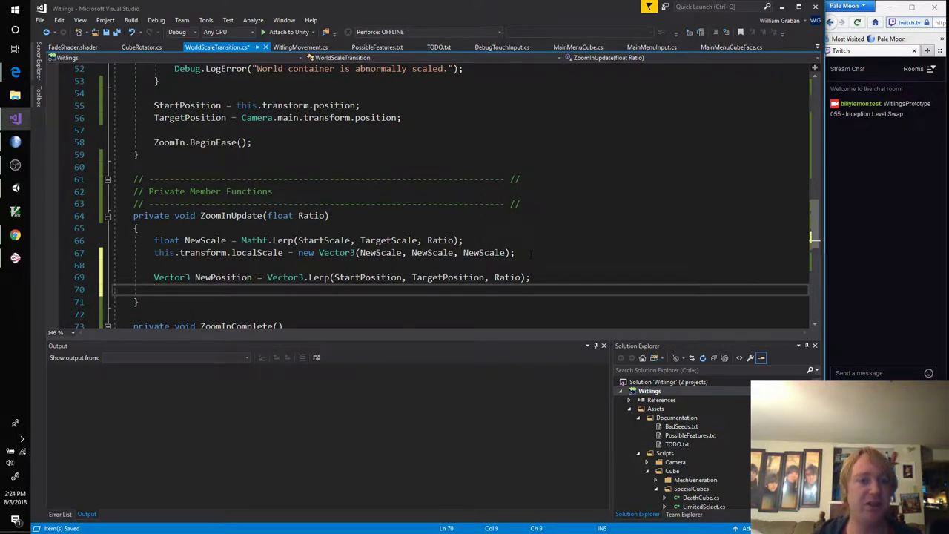
type("this.transform.p")
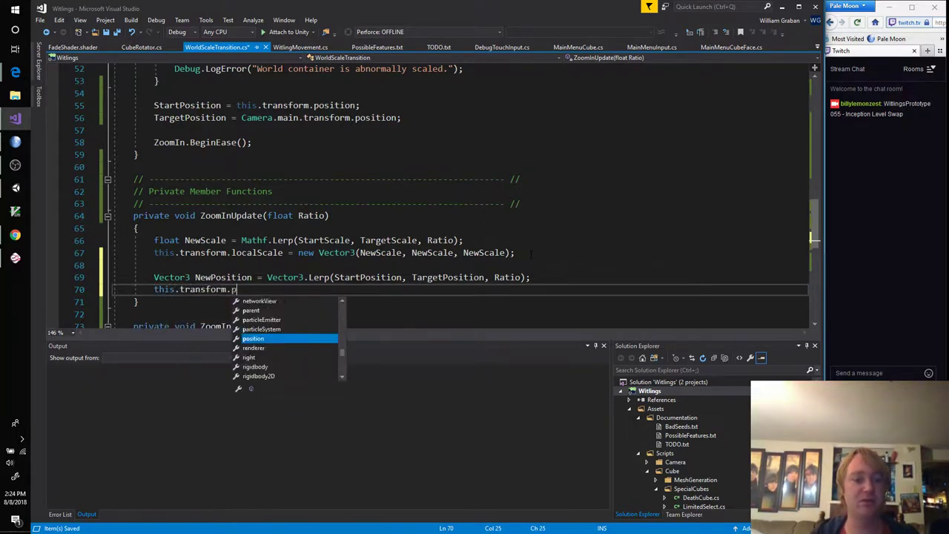
type("osition = NewPosition;")
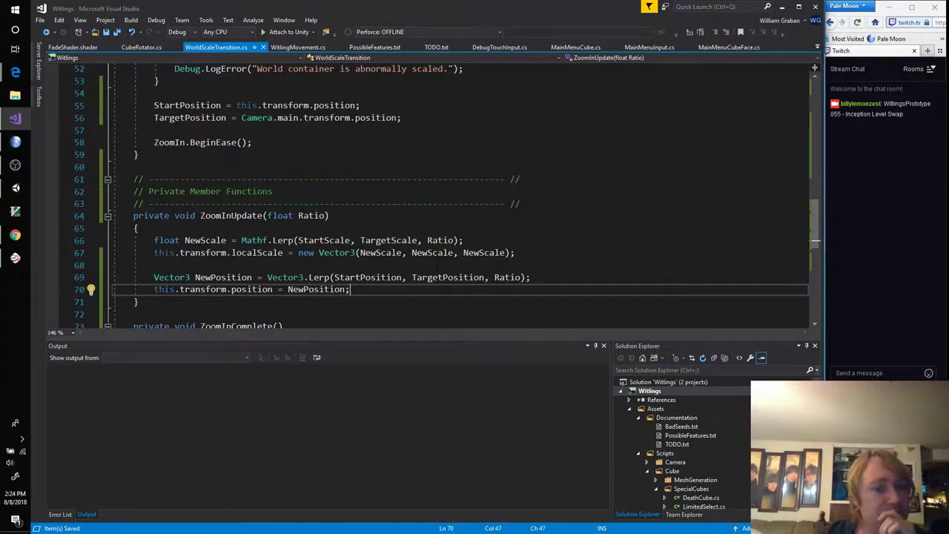
In Unity, set Main Camera Rotation X to 0 and Position Y to 0, then enter play mode
left_click(14, 187)
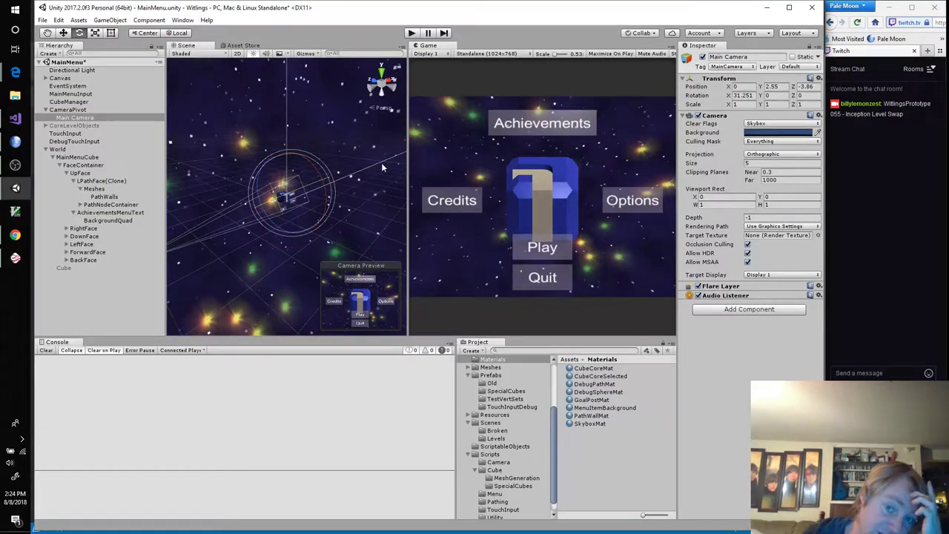
left_click(743, 95)
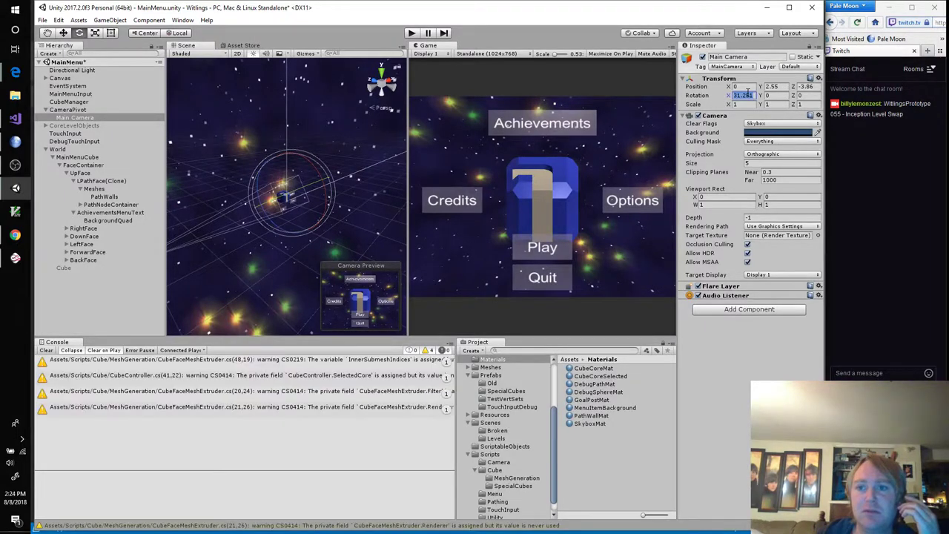
type("0")
left_click(783, 86)
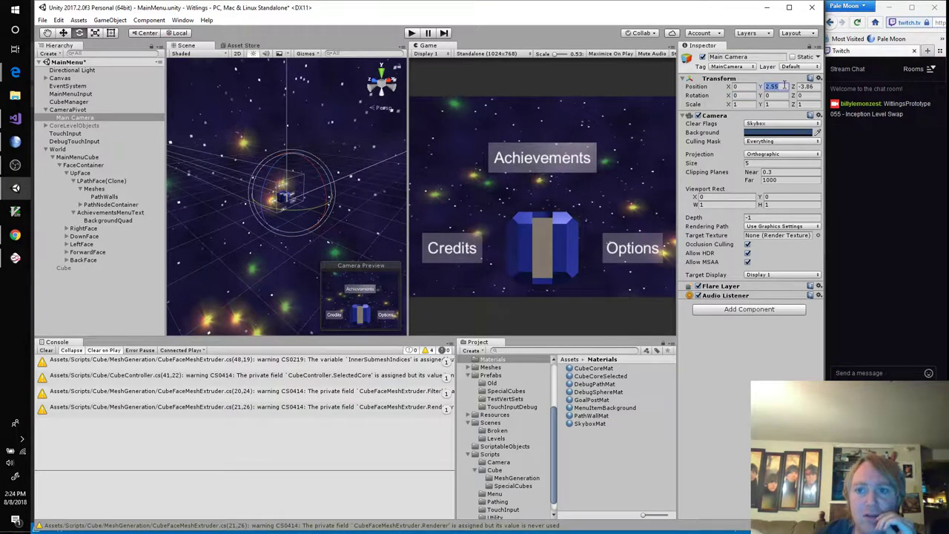
type("1")
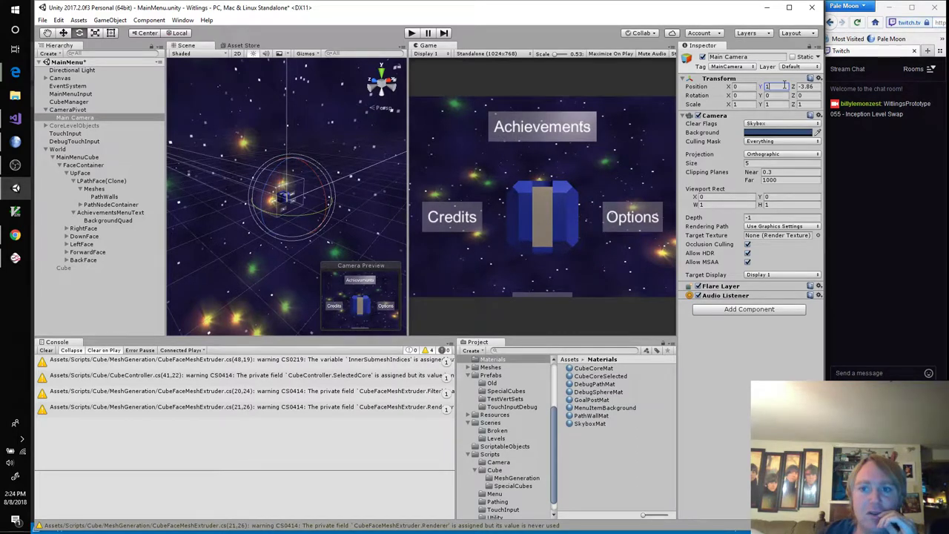
key("BackSpace")
type("0")
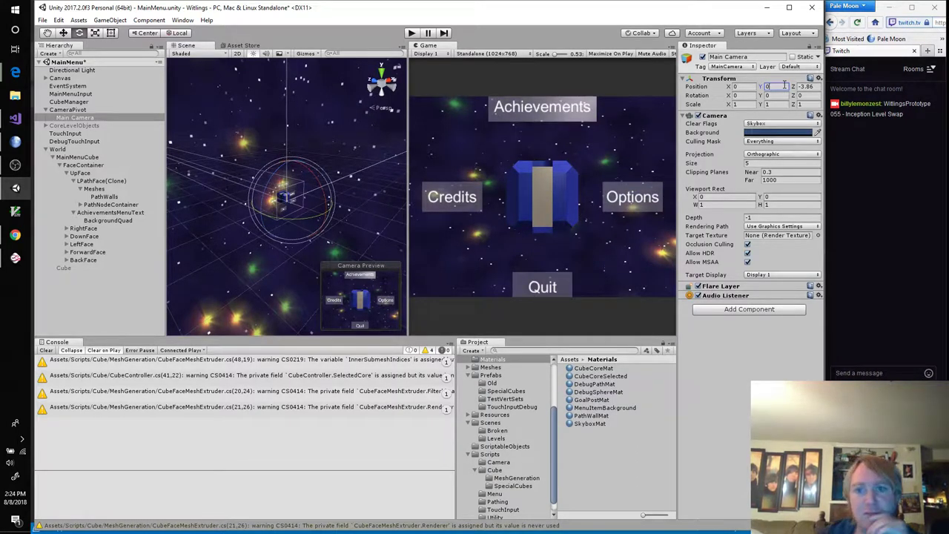
left_click(411, 32)
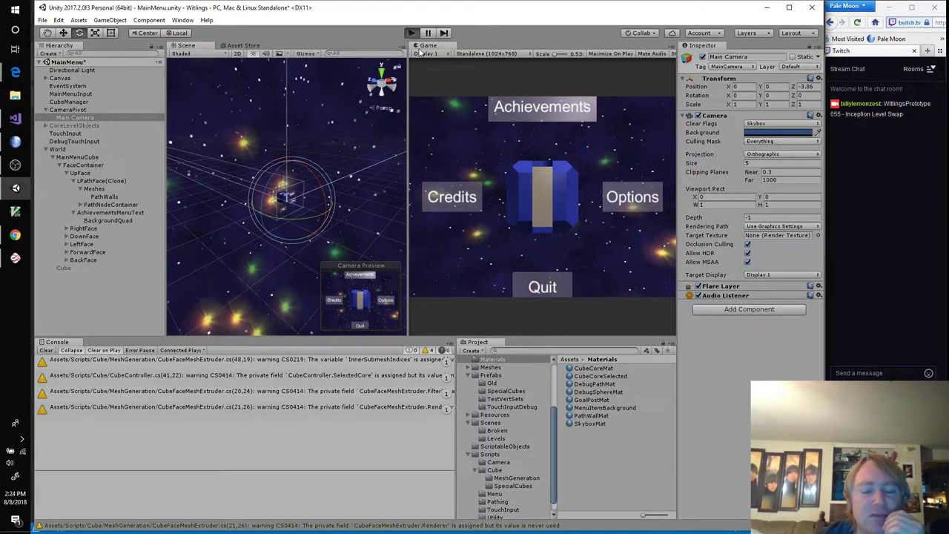
Test the zoom into the cube, pull the camera back with the Move tool, select World, and stop play
left_click(561, 210)
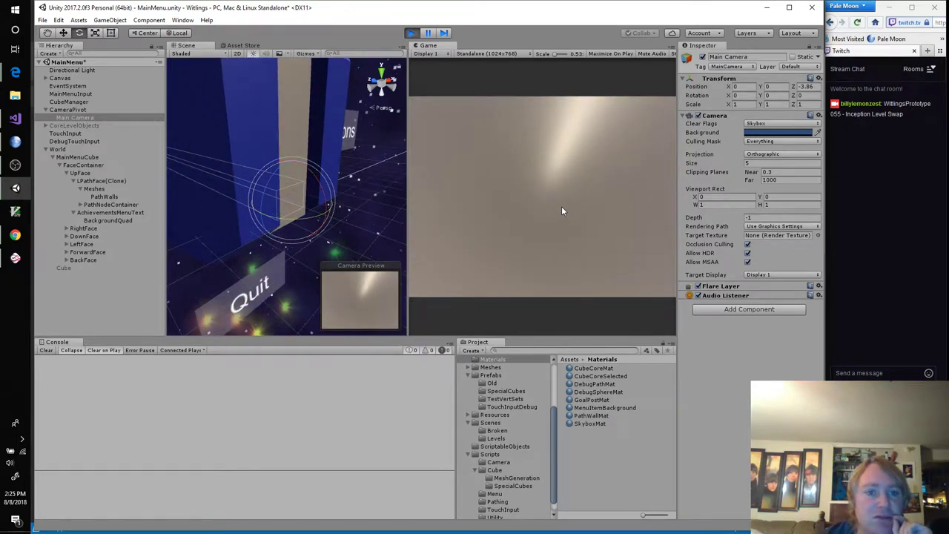
left_click(64, 33)
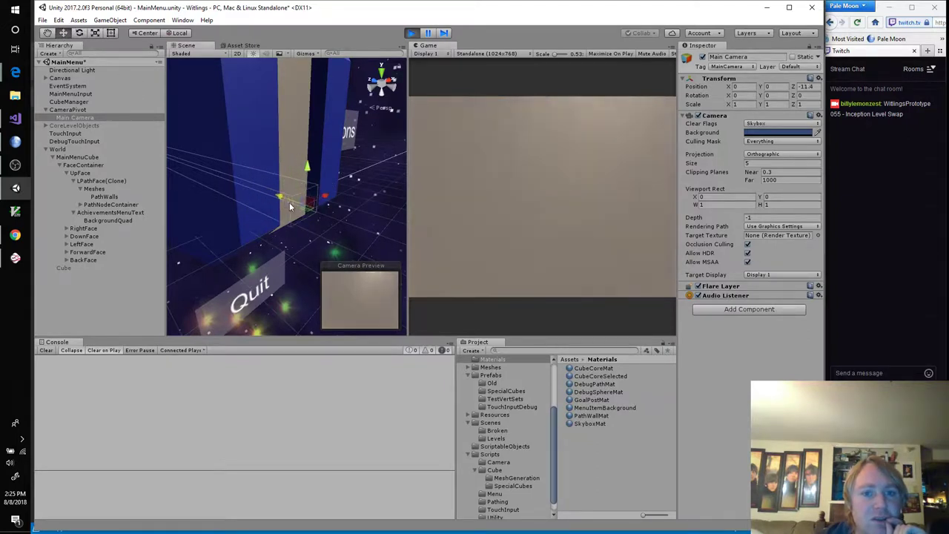
mouse_move(261, 208)
left_mouse_down()
mouse_move(123, 148)
mouse_move(151, 164)
mouse_move(144, 171)
mouse_move(271, 224)
left_mouse_up()
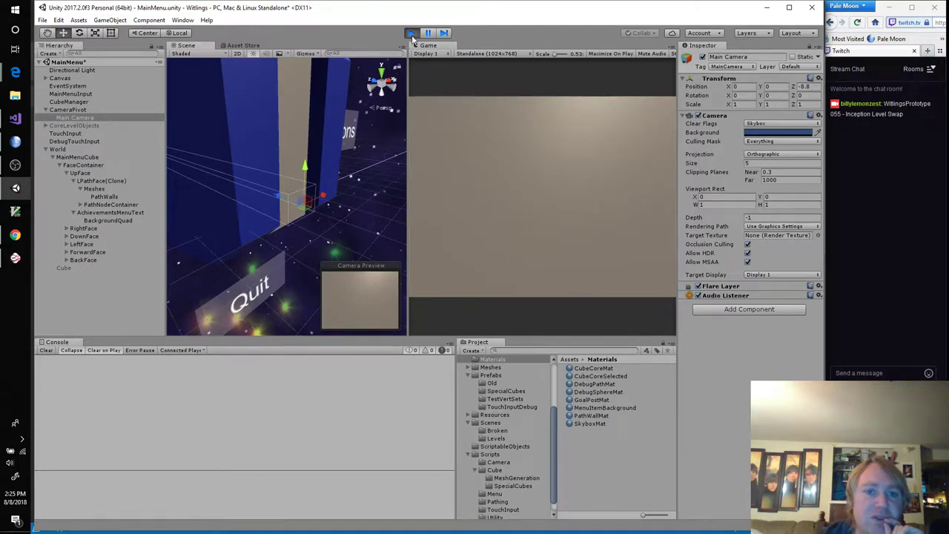
left_click(73, 150)
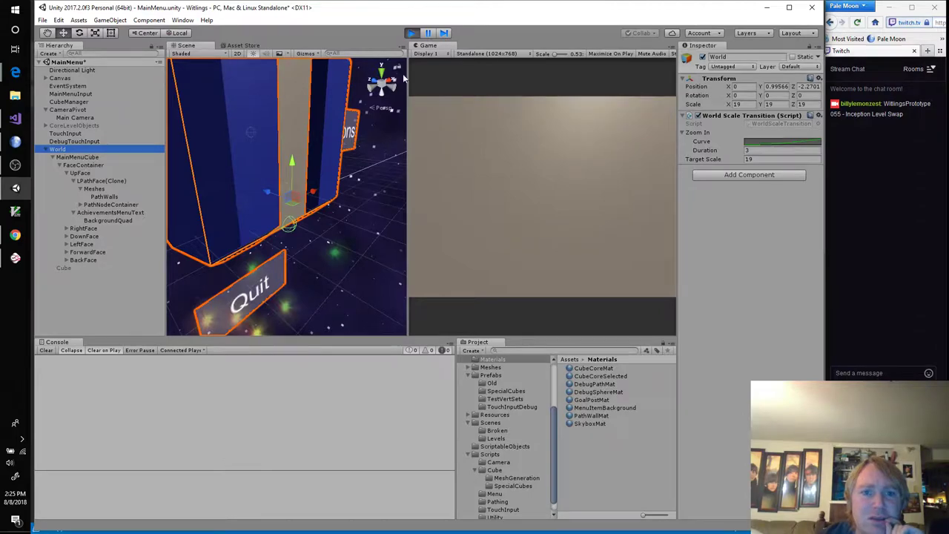
left_click(412, 34)
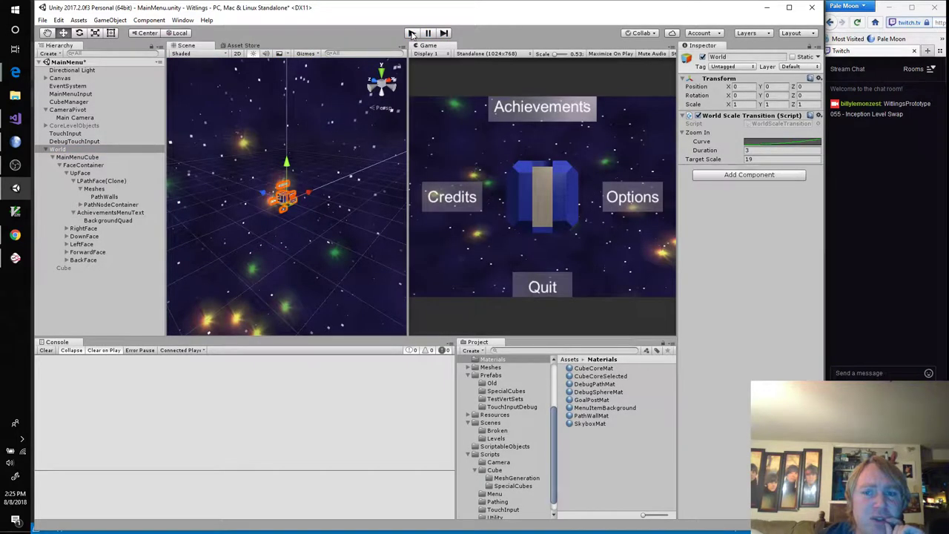
Replay the zoom into the menu cube, stop the game, and switch to the Mischief sketch
left_click(412, 34)
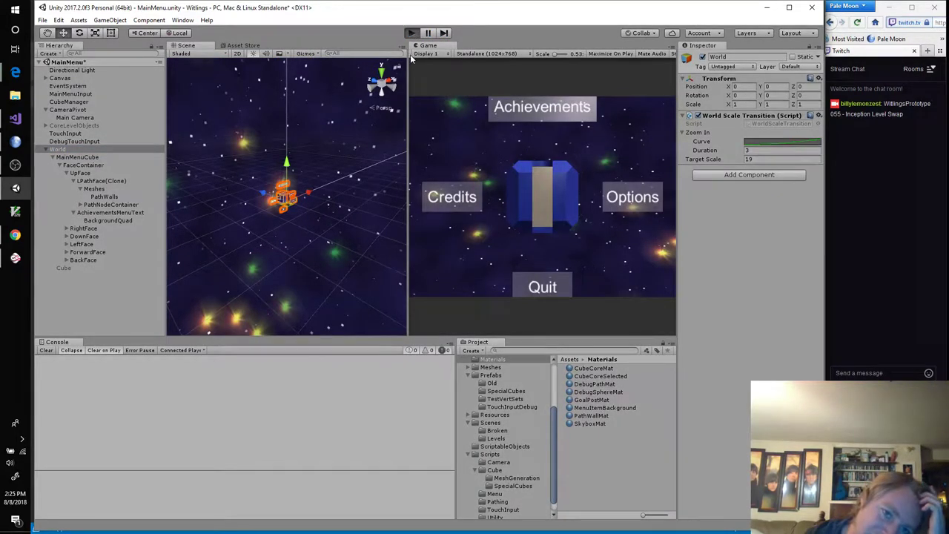
left_click(557, 189)
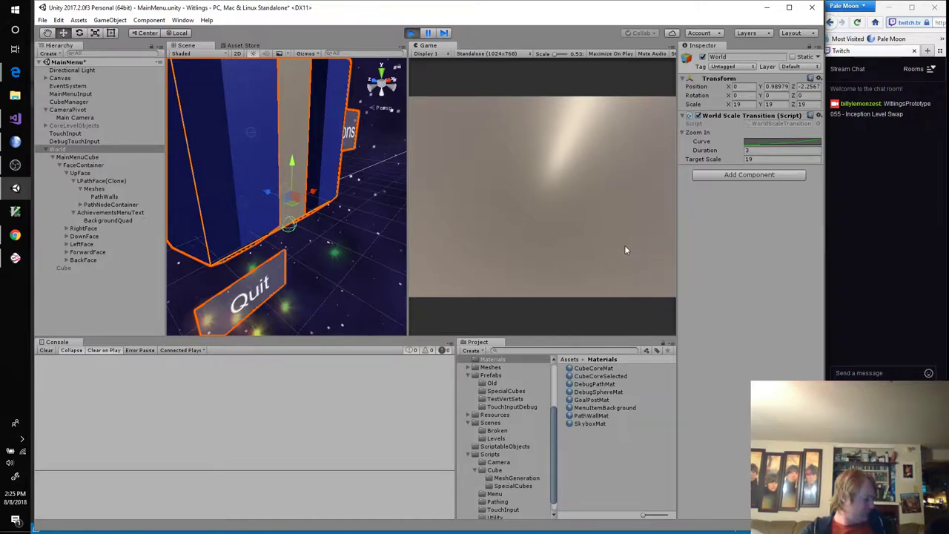
left_click(414, 34)
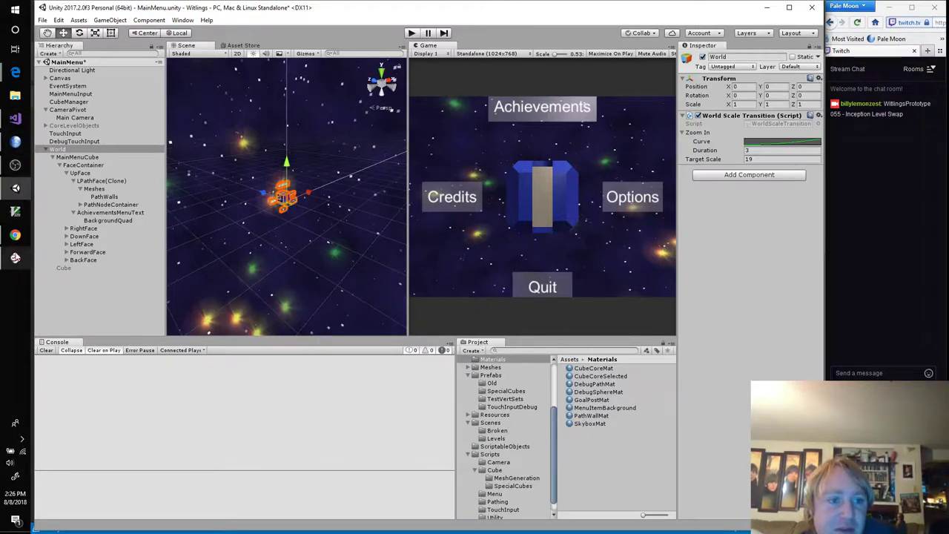
left_click(15, 257)
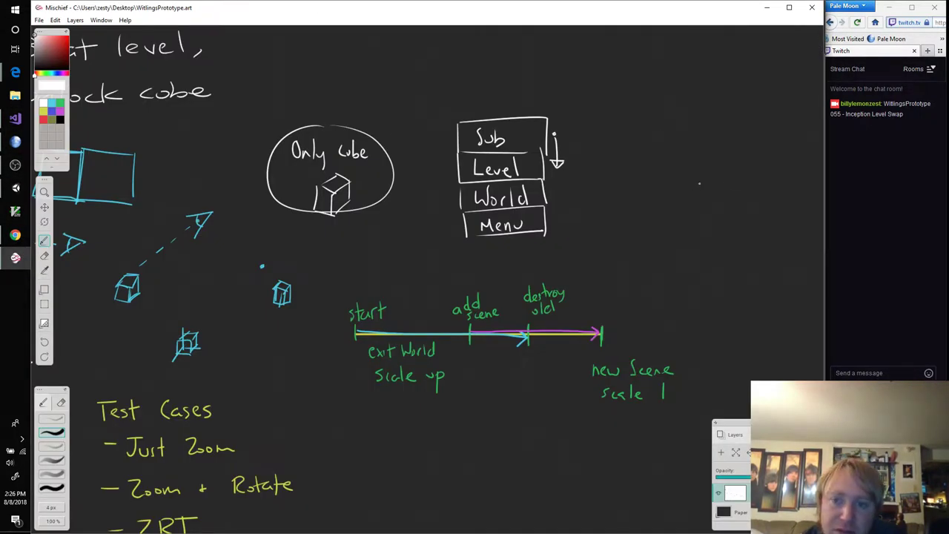
Sketch an eye inside a cube right of the Sub/Level/World/Menu stack, then pan the canvas
mouse_move(705, 181)
left_mouse_down()
mouse_move(690, 194)
mouse_move(709, 198)
left_mouse_up()
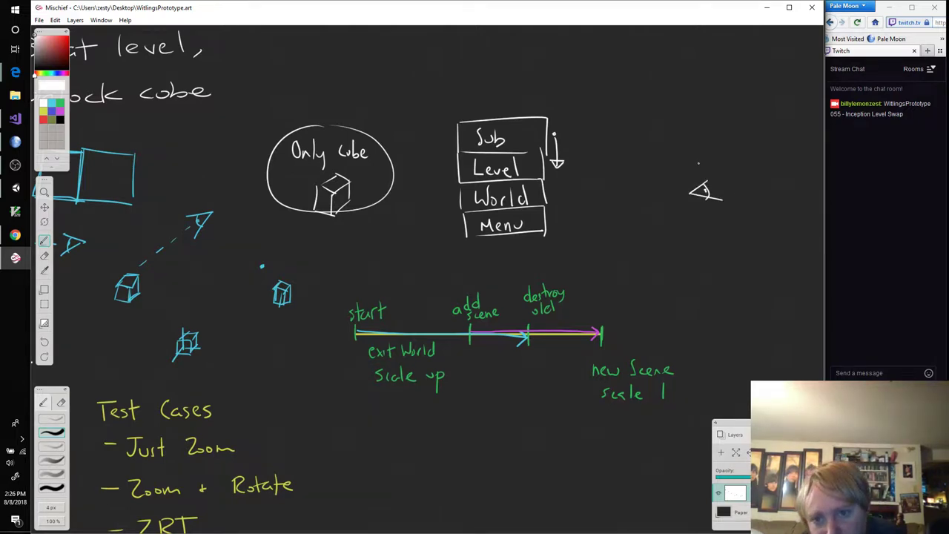
mouse_move(698, 162)
left_mouse_down()
mouse_move(695, 210)
mouse_move(766, 139)
mouse_move(762, 194)
mouse_move(734, 212)
left_mouse_up()
mouse_move(736, 160)
left_mouse_down()
mouse_move(733, 214)
mouse_move(694, 209)
mouse_move(707, 192)
mouse_move(757, 195)
left_mouse_up()
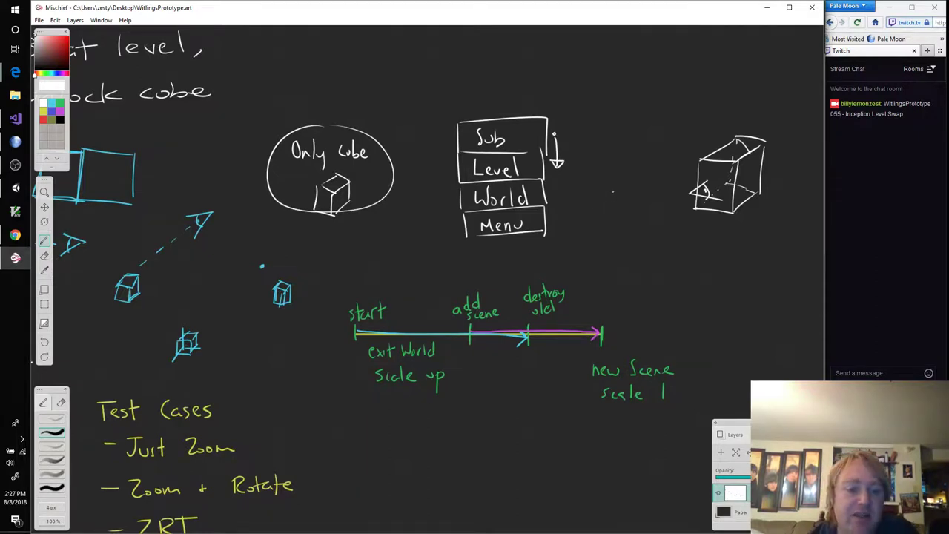
key("space")
mouse_move(646, 216)
left_mouse_down()
mouse_move(674, 235)
mouse_move(491, 180)
mouse_move(540, 229)
mouse_move(534, 212)
mouse_move(563, 214)
left_mouse_up()
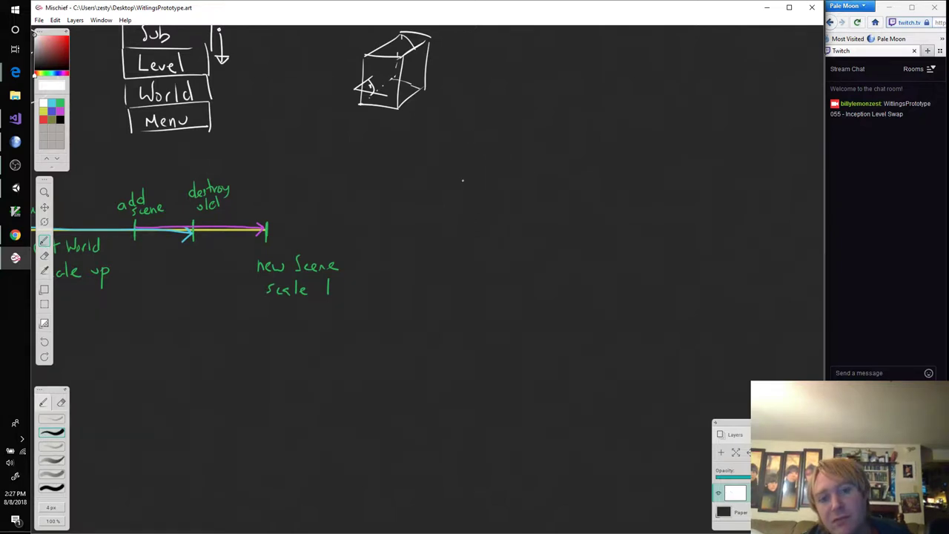
Write 'Core Level' below the cube and 'Main Camera' beneath it
mouse_move(460, 173)
left_mouse_down()
mouse_move(481, 190)
mouse_move(504, 179)
mouse_move(513, 188)
left_mouse_up()
left_click_drag(517, 163, 518, 189)
left_click_drag(419, 177, 414, 191)
left_click_drag(420, 186, 431, 193)
left_click_drag(435, 187, 447, 187)
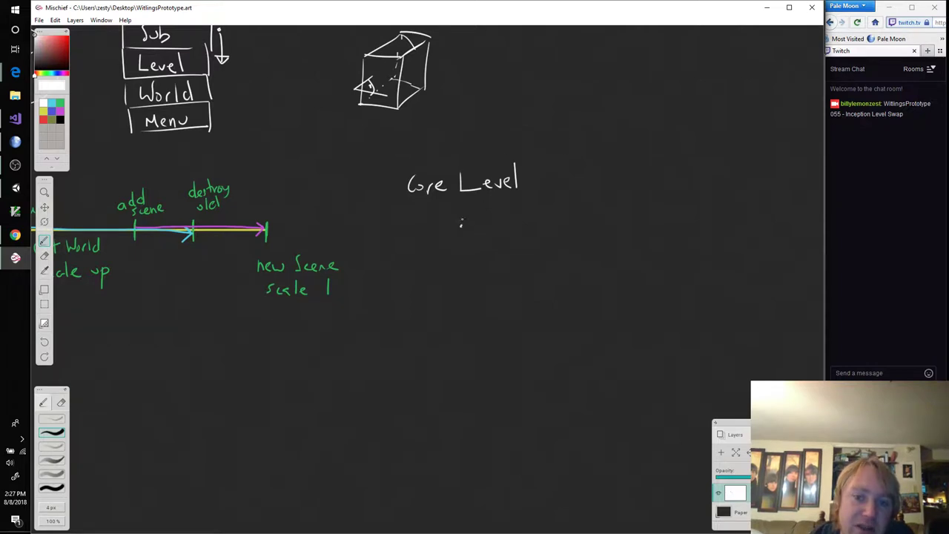
left_click_drag(462, 226, 487, 226)
left_click_drag(489, 227, 551, 225)
mouse_move(552, 226)
left_mouse_down()
mouse_move(557, 217)
mouse_move(574, 224)
left_mouse_up()
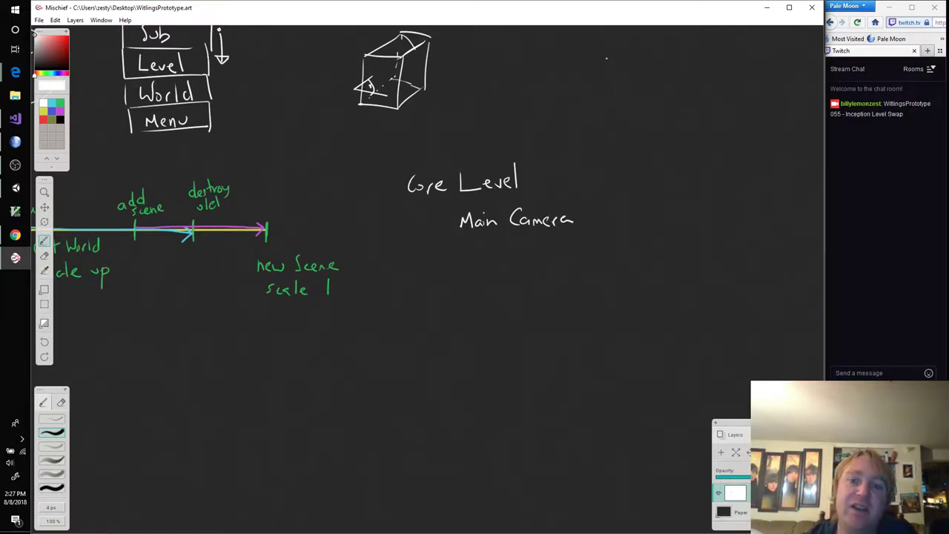
Add a boxed 'L2' label; draw an arrow and cross-out, then undo them
mouse_move(550, 87)
left_mouse_down()
mouse_move(550, 106)
mouse_move(562, 105)
left_mouse_up()
left_click_drag(565, 90, 586, 106)
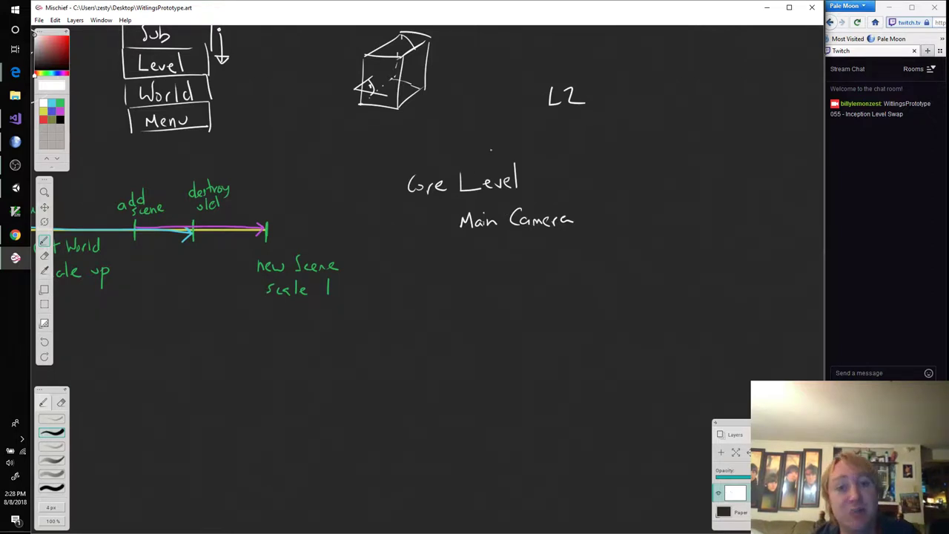
mouse_move(537, 81)
left_mouse_down()
mouse_move(538, 115)
mouse_move(588, 114)
mouse_move(597, 94)
mouse_move(599, 113)
left_mouse_up()
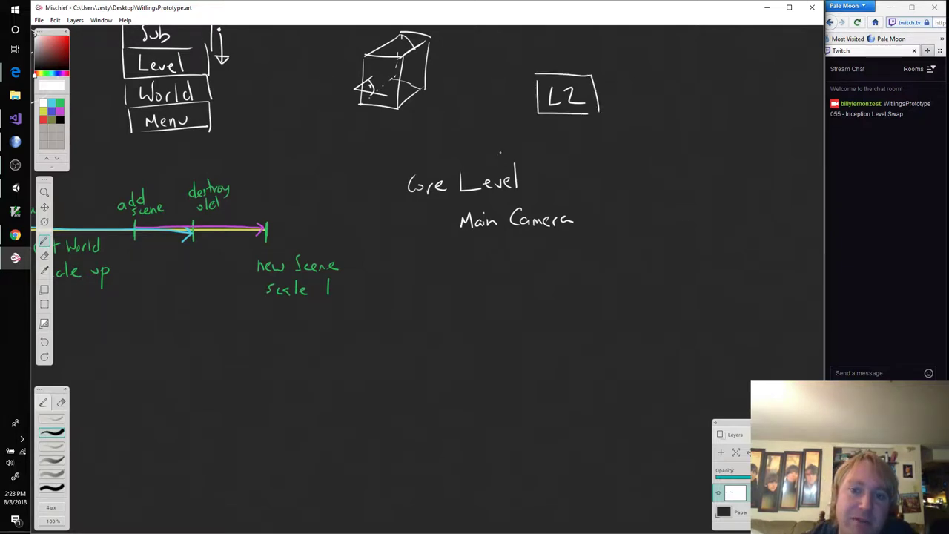
left_click_drag(494, 161, 551, 120)
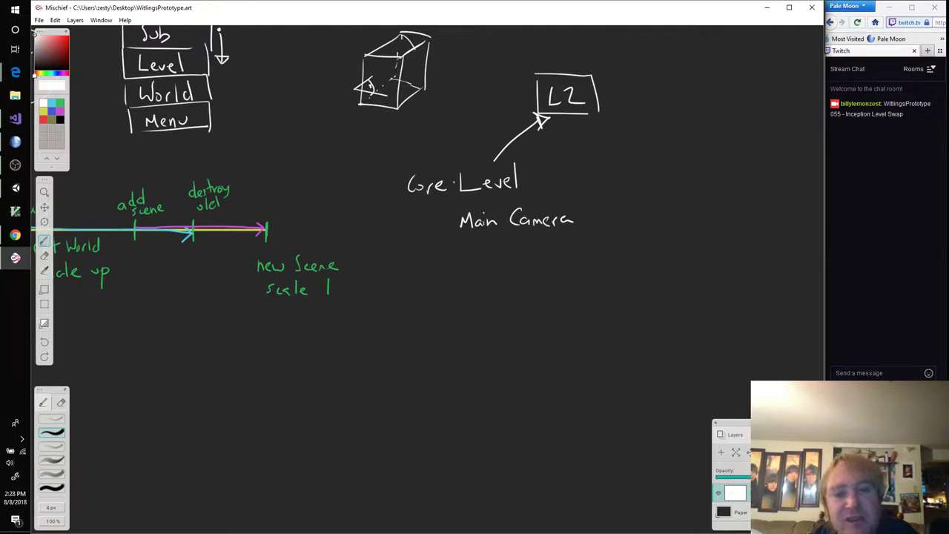
left_click_drag(391, 164, 539, 202)
left_click_drag(515, 167, 384, 208)
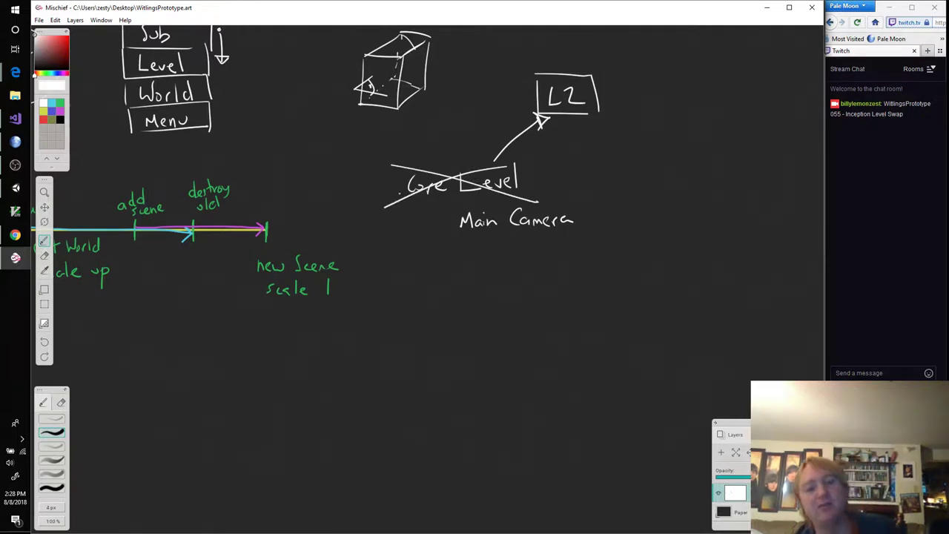
key("ctrl+z")
key("ctrl+z")
key("ctrl+z")
key("ctrl+z")
key("ctrl+z")
key("ctrl+z")
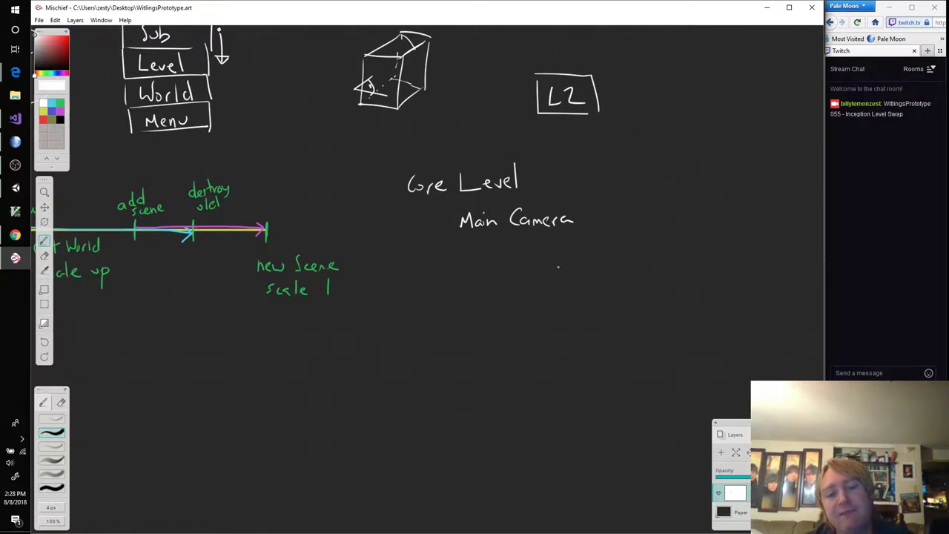
Pan the canvas down-left and write 'Scene 1' right of the L2 box
key("space")
mouse_move(570, 264)
left_mouse_down()
mouse_move(506, 265)
mouse_move(540, 329)
left_mouse_up()
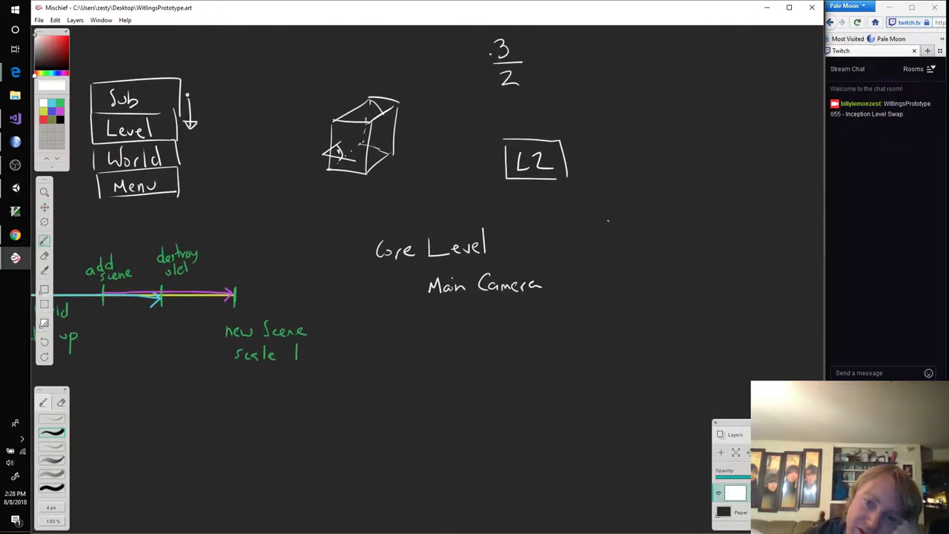
mouse_move(613, 219)
left_mouse_down()
mouse_move(602, 235)
mouse_move(642, 236)
left_mouse_up()
left_click_drag(643, 231, 678, 233)
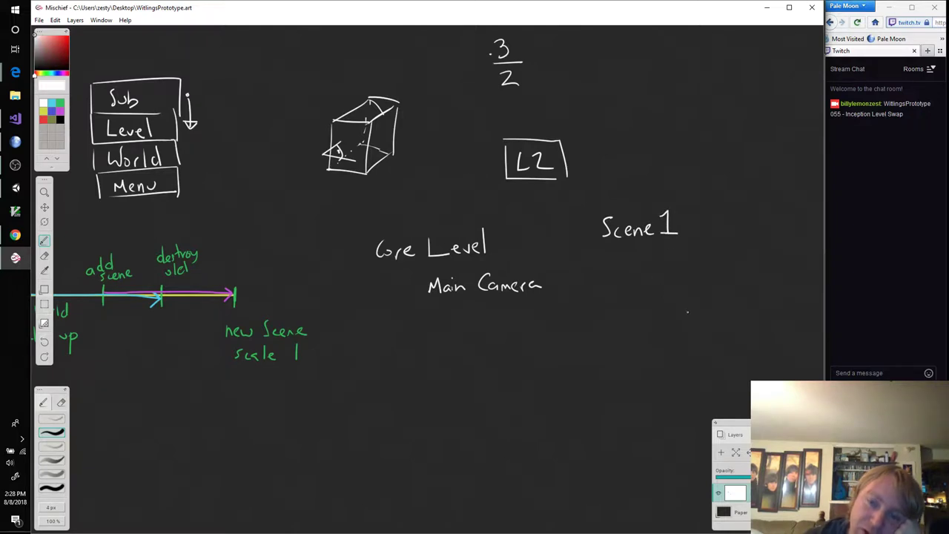
Write 'World → Scale' below Scene 1 and start a 'Scene' label underneath
mouse_move(624, 257)
left_mouse_down()
mouse_move(634, 272)
mouse_move(641, 253)
left_mouse_up()
left_click_drag(645, 263, 647, 262)
mouse_move(649, 271)
left_mouse_down()
mouse_move(699, 260)
mouse_move(739, 267)
left_mouse_up()
mouse_move(742, 243)
left_mouse_down()
mouse_move(742, 266)
mouse_move(754, 266)
left_mouse_up()
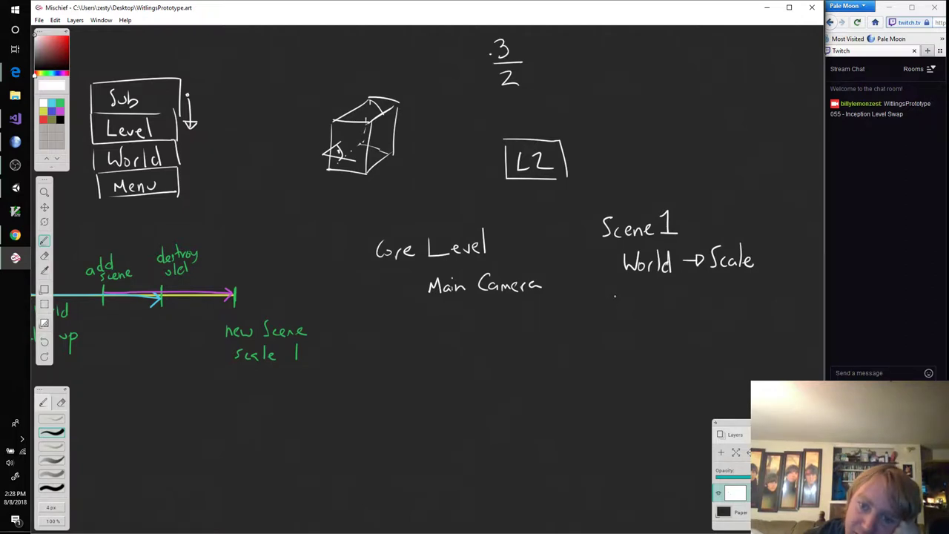
mouse_move(616, 298)
left_mouse_down()
mouse_move(606, 317)
mouse_move(639, 317)
left_mouse_up()
left_click_drag(642, 310, 682, 317)
Label it 'Scene 2' and add 'World → Scale ↑' beneath, with an up arrow after Scene 1's Scale
mouse_move(765, 247)
left_mouse_down()
mouse_move(766, 268)
mouse_move(767, 241)
mouse_move(776, 252)
left_mouse_up()
left_click(677, 328)
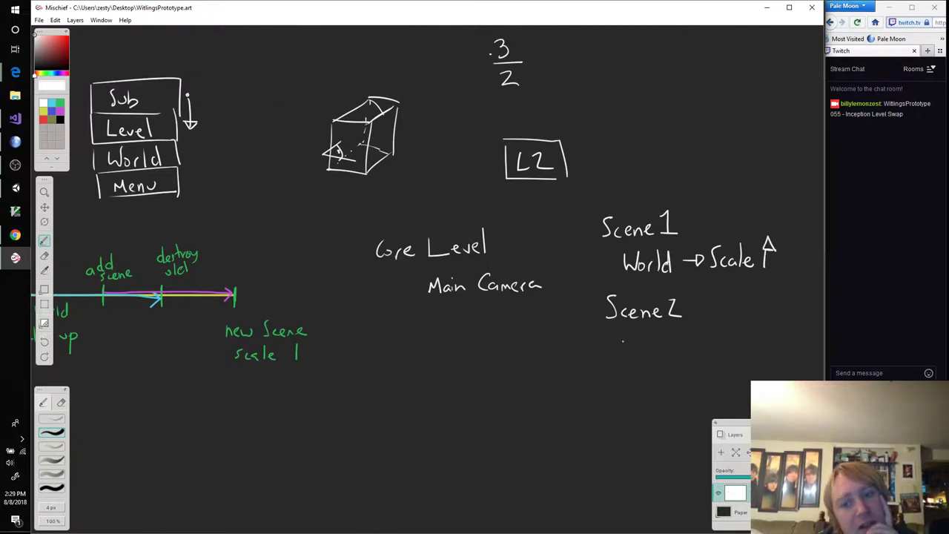
mouse_move(620, 335)
left_mouse_down()
mouse_move(628, 355)
mouse_move(644, 335)
mouse_move(641, 345)
mouse_move(660, 344)
left_mouse_up()
mouse_move(663, 332)
left_mouse_down()
mouse_move(663, 356)
mouse_move(715, 345)
mouse_move(714, 353)
mouse_move(764, 353)
left_mouse_up()
left_click(776, 353)
mouse_move(767, 349)
left_mouse_down()
mouse_move(792, 352)
mouse_move(801, 331)
mouse_move(787, 331)
left_mouse_up()
left_click(815, 322)
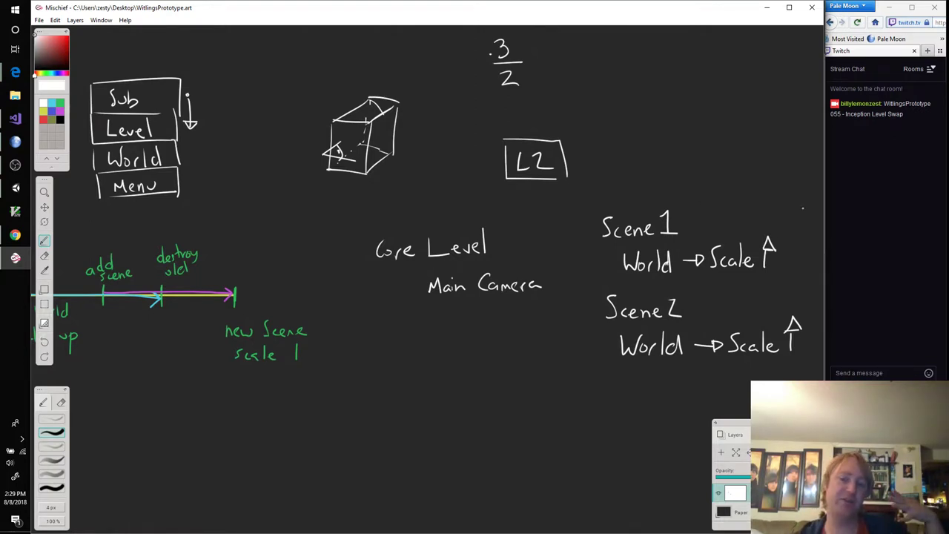
In cyan, draw a curved arrow by the Sub/Level stack and down arrows after both Scale notes
left_click(53, 103)
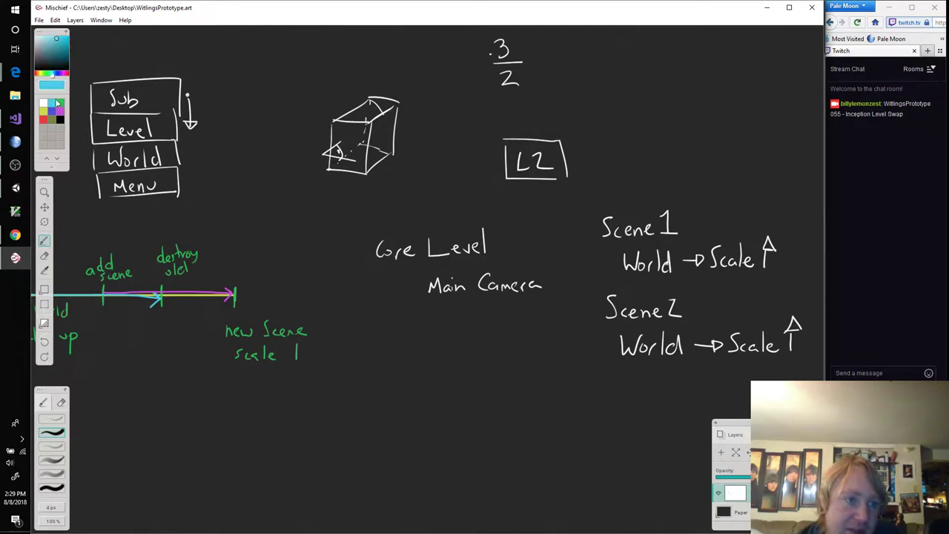
mouse_move(188, 93)
left_mouse_down()
mouse_move(206, 120)
mouse_move(217, 119)
left_mouse_up()
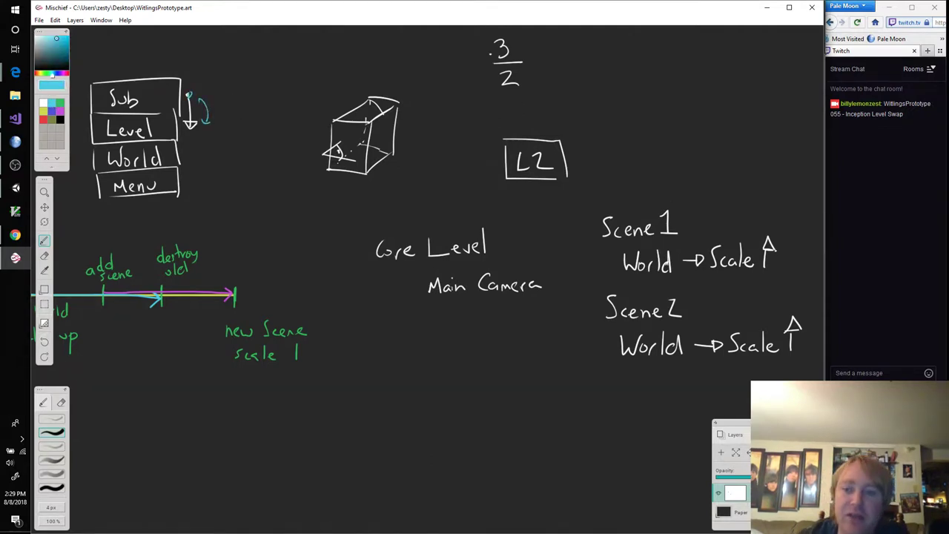
mouse_move(787, 237)
left_mouse_down()
mouse_move(786, 259)
mouse_move(793, 257)
mouse_move(786, 266)
left_mouse_up()
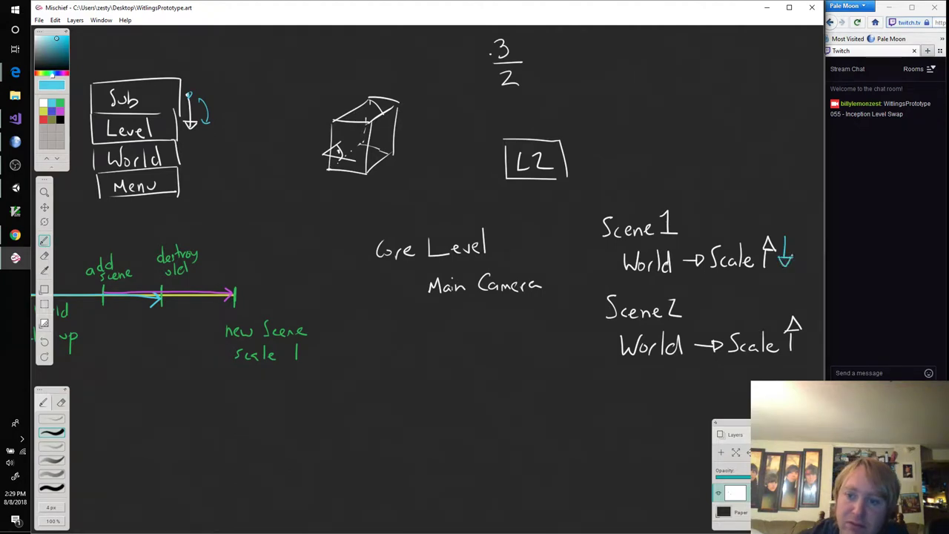
left_click_drag(810, 313, 810, 340)
mouse_move(818, 337)
left_mouse_down()
mouse_move(802, 338)
mouse_move(810, 349)
mouse_move(819, 338)
left_mouse_up()
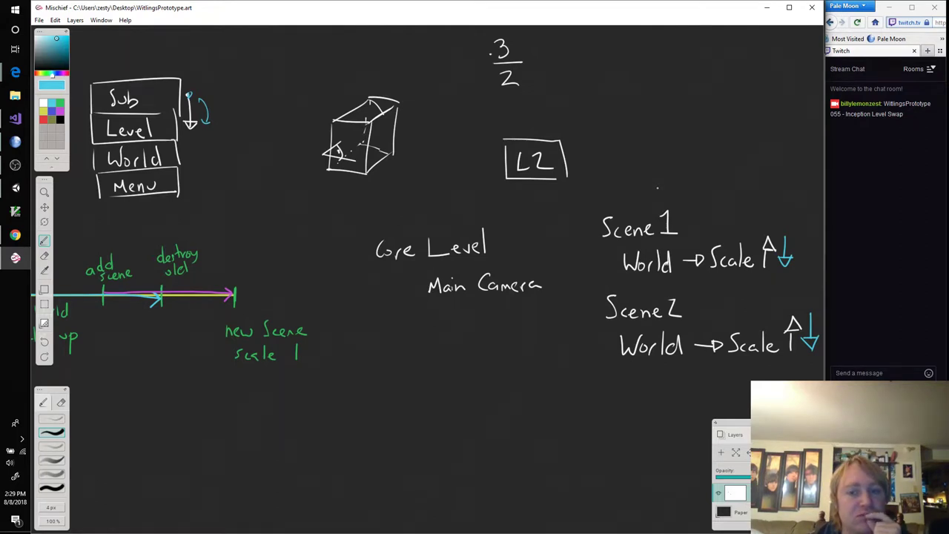
left_click(15, 188)
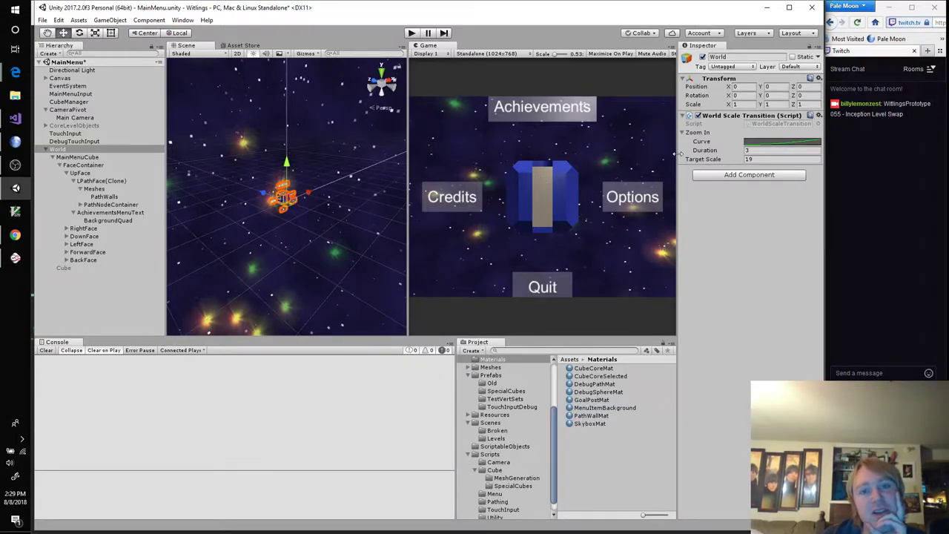
left_click(15, 164)
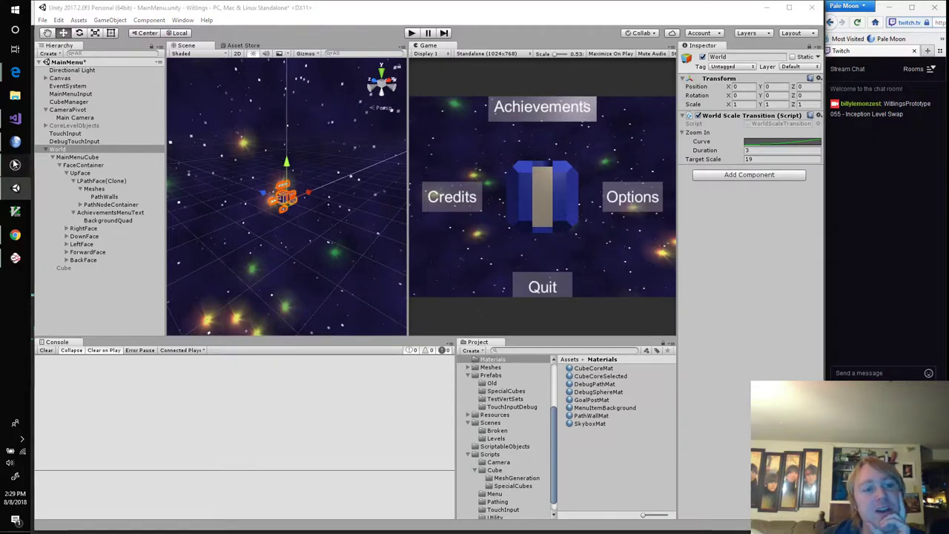
left_click(15, 164)
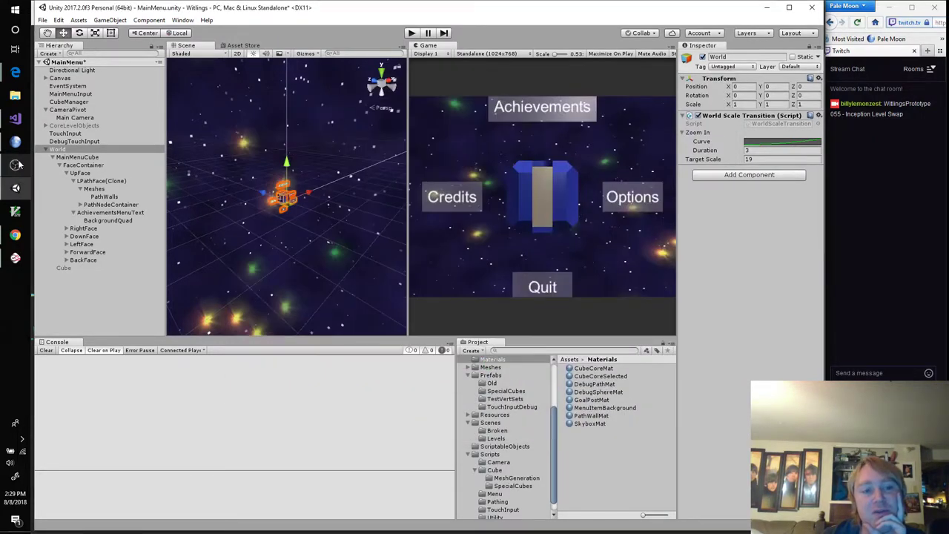
left_click(16, 164)
left_click(15, 165)
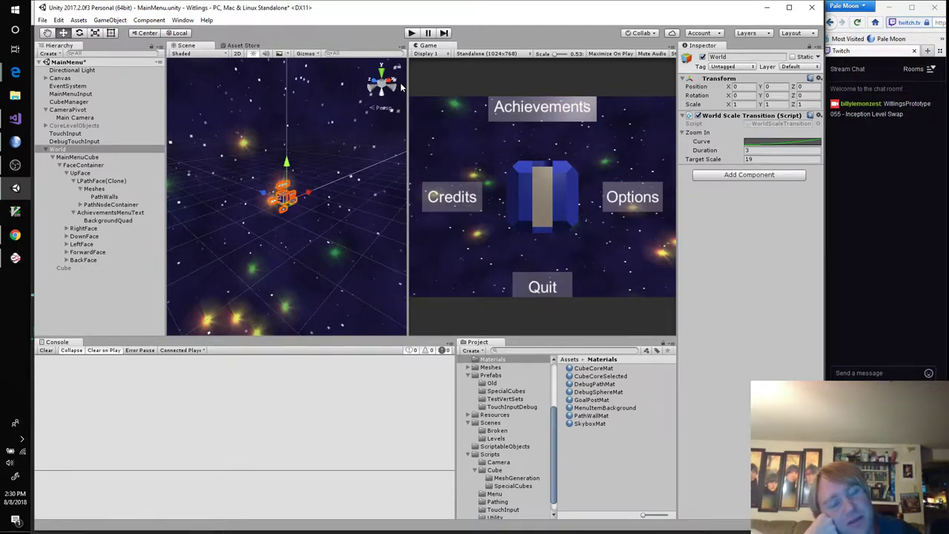
Add 'private MeshRenderer[] AllRenderers;' below TargetPosition in WorldScaleTransition.cs and save
left_click(15, 119)
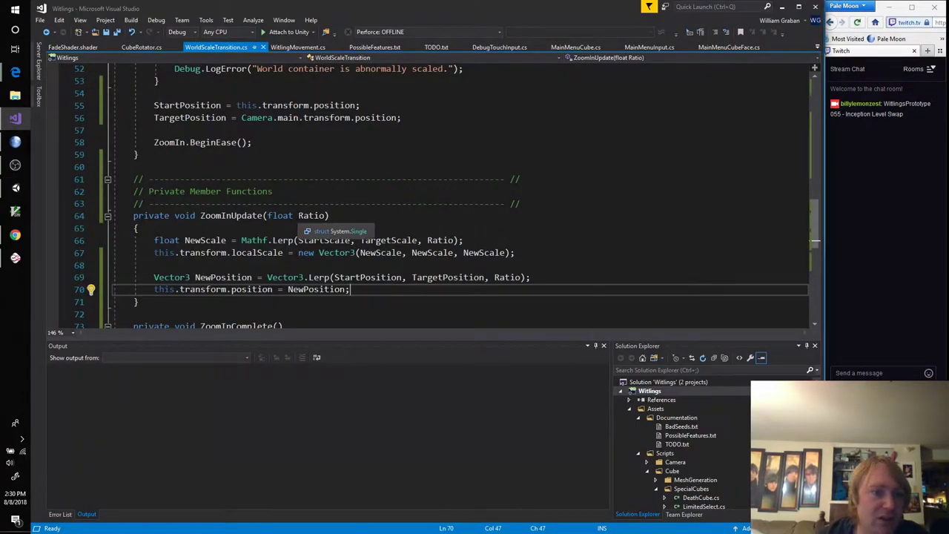
scroll(386, 260, "up", 4)
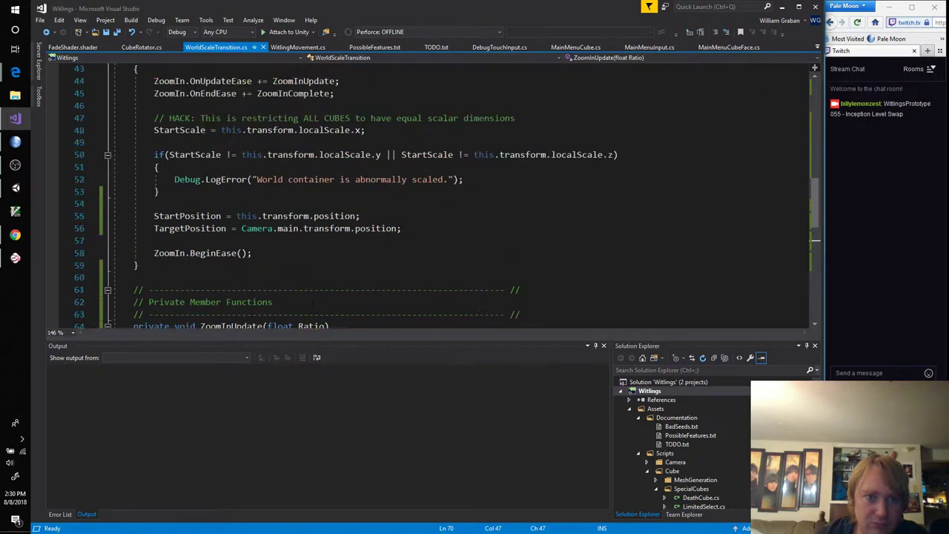
left_click(401, 265)
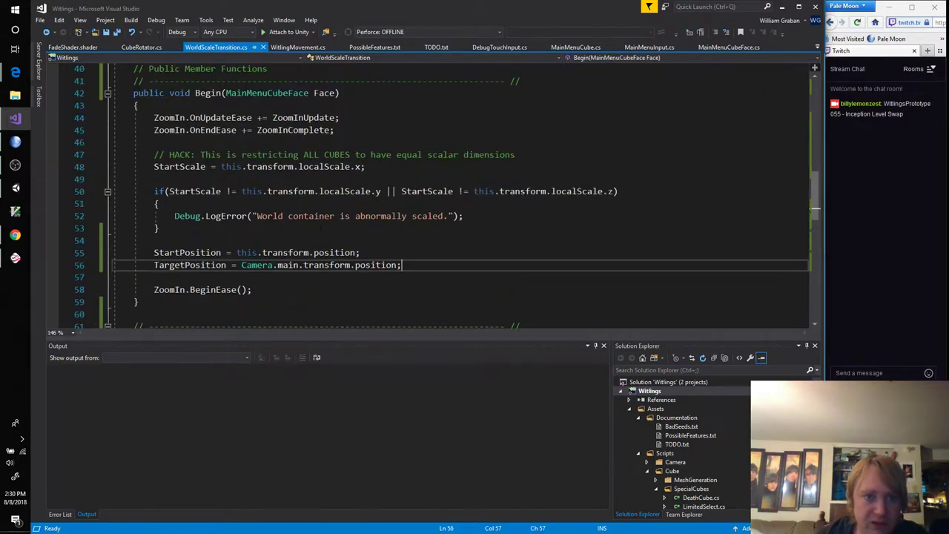
scroll(320, 227, "up", 8)
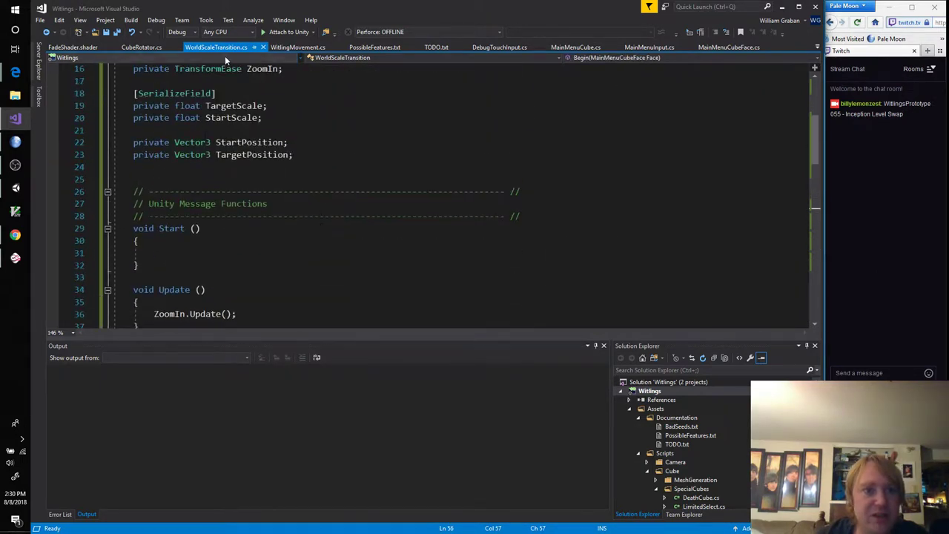
left_click(294, 154)
key("Return")
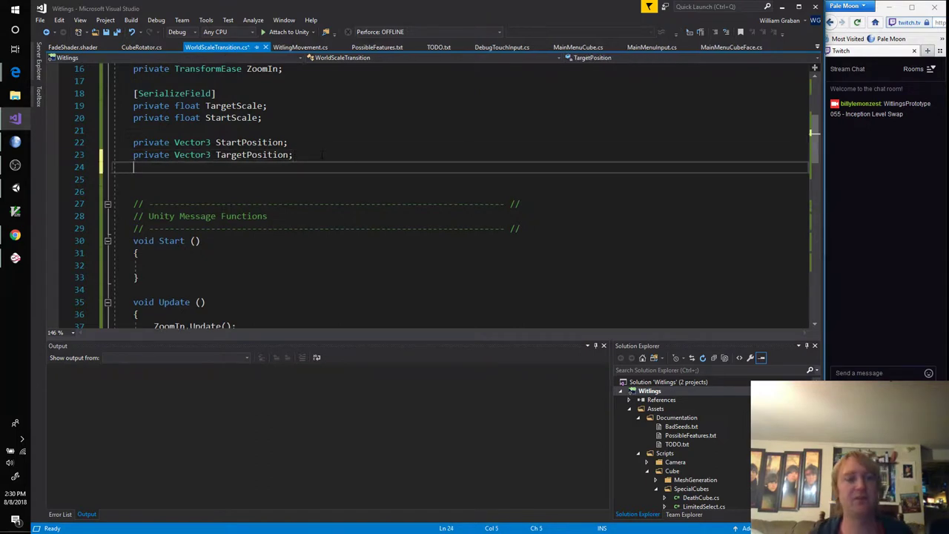
type("private MeshR")
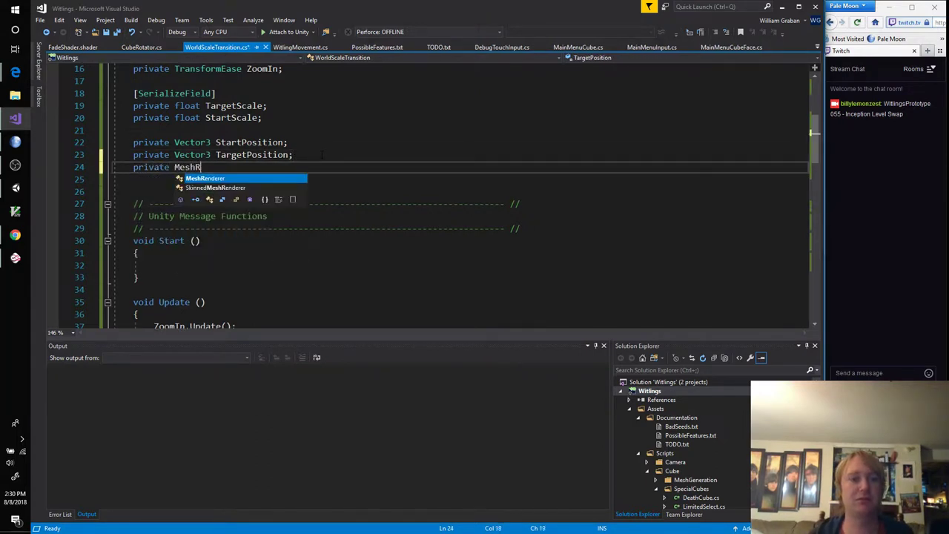
key("Tab")
type("[] AllRender")
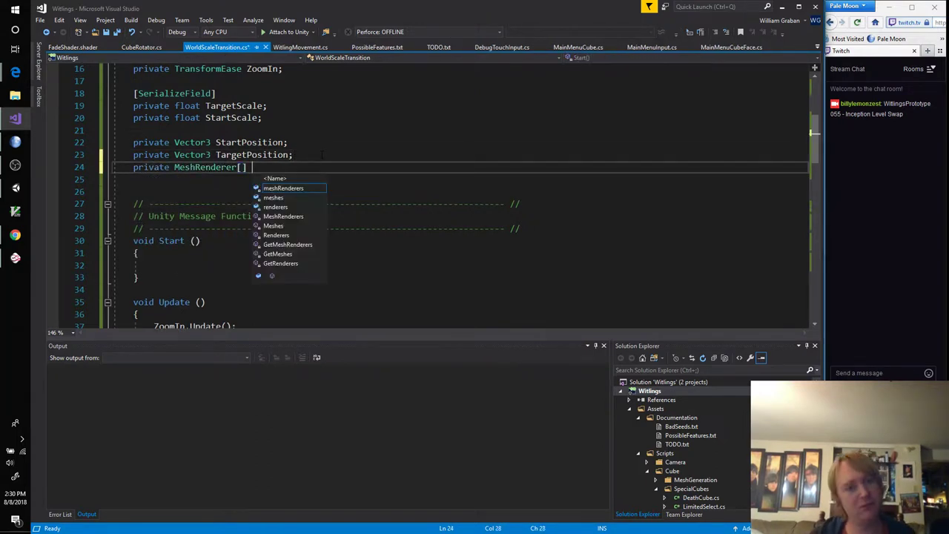
type("ers;")
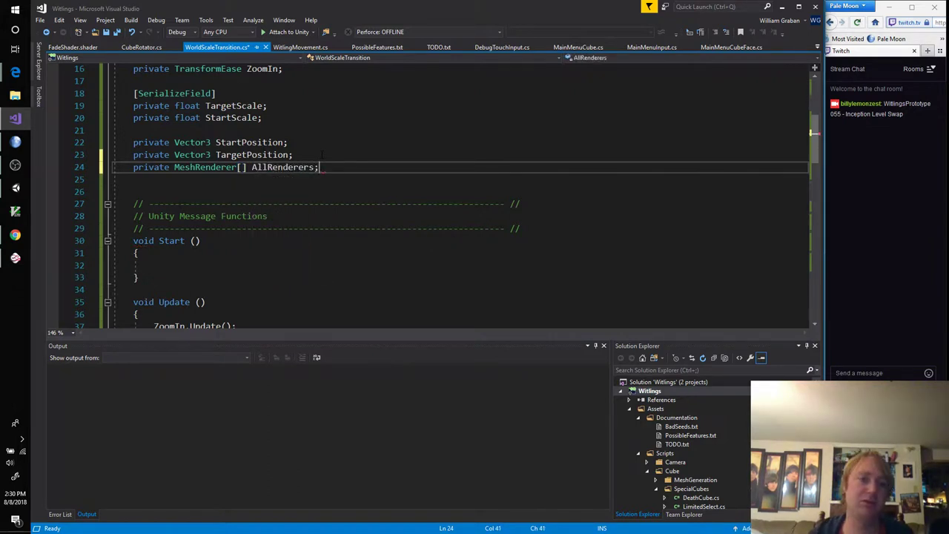
key("ctrl+s")
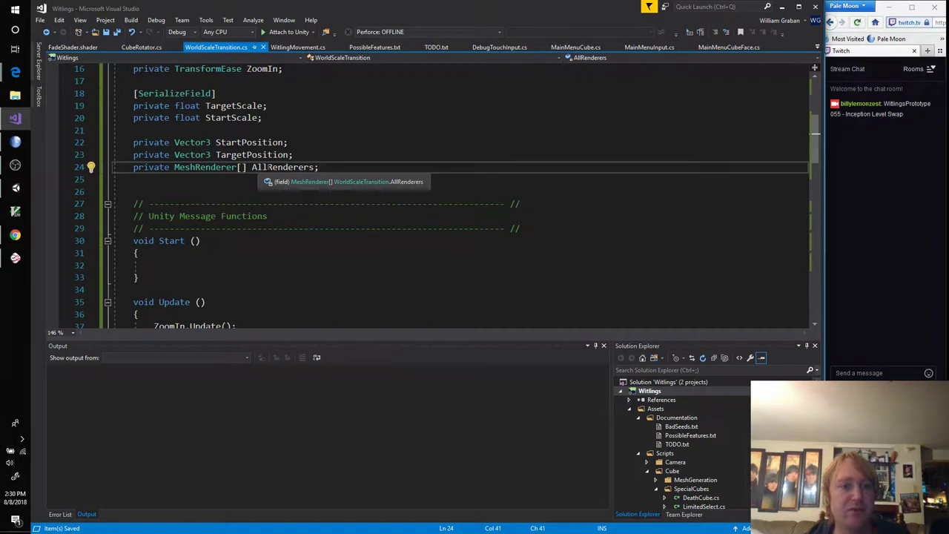
left_click(269, 167)
scroll(269, 167, "down", 3)
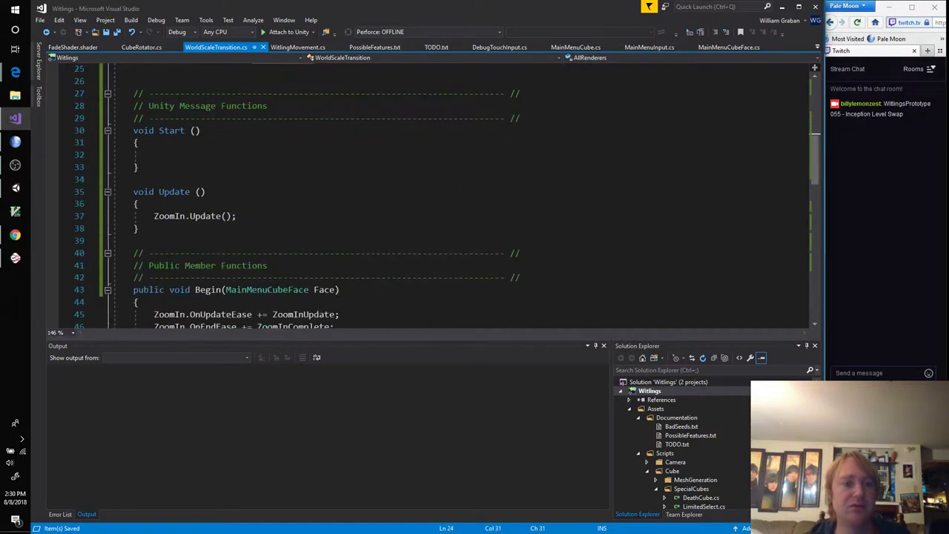
Rename Start to Awake and add 'AllRenderers = GetComponentsInChildren<MeshRenderer>();' inside it
double_click(171, 130)
type("Awake")
key("Down")
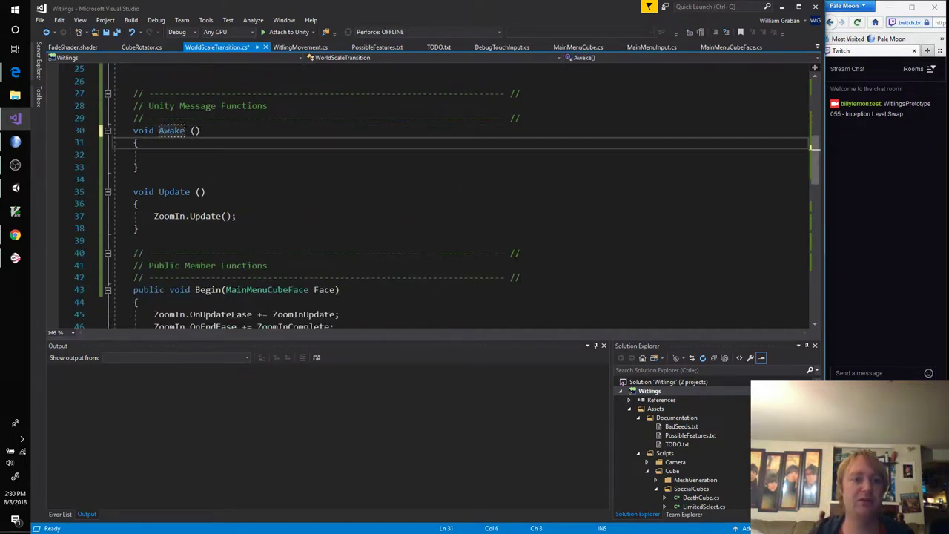
key("Down")
type("AllRenderers ")
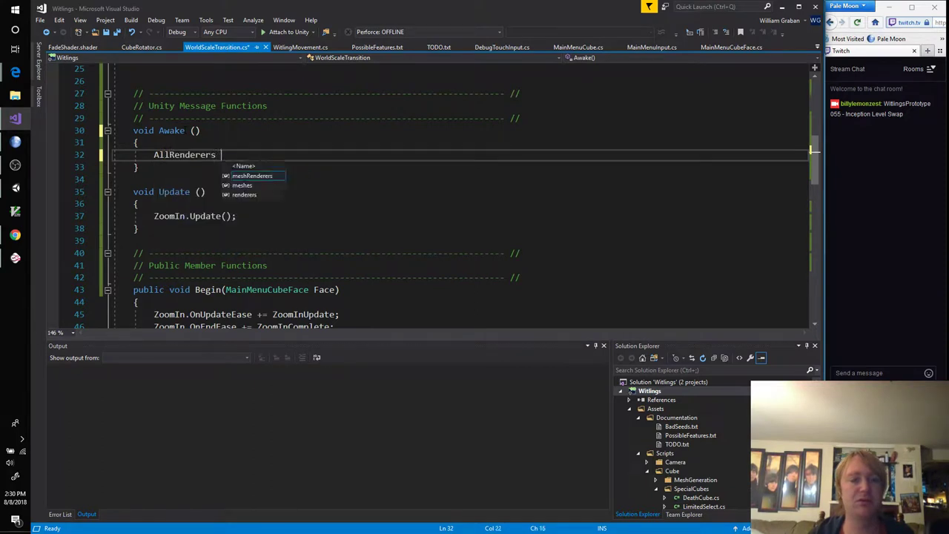
type("= GetCom")
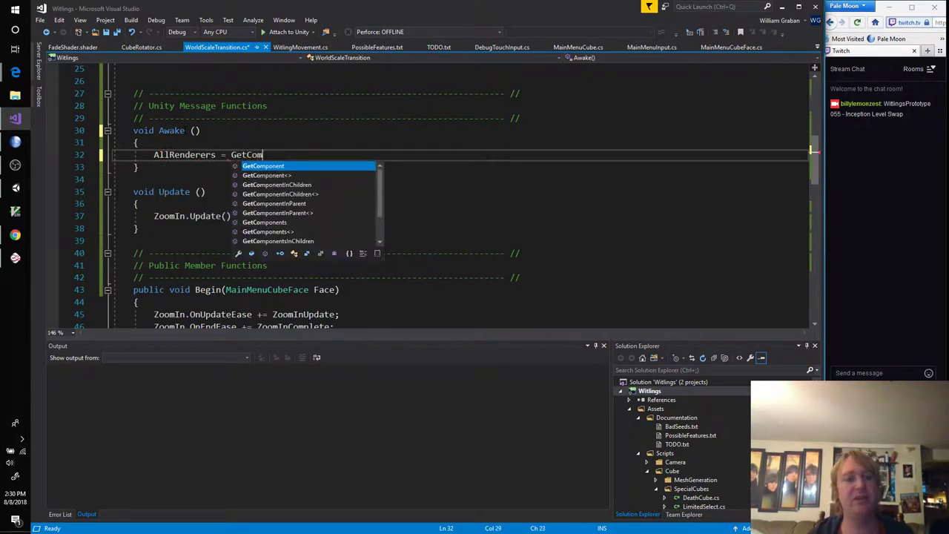
key("Down")
key("Down")
key("Down")
key("Down")
key("Down")
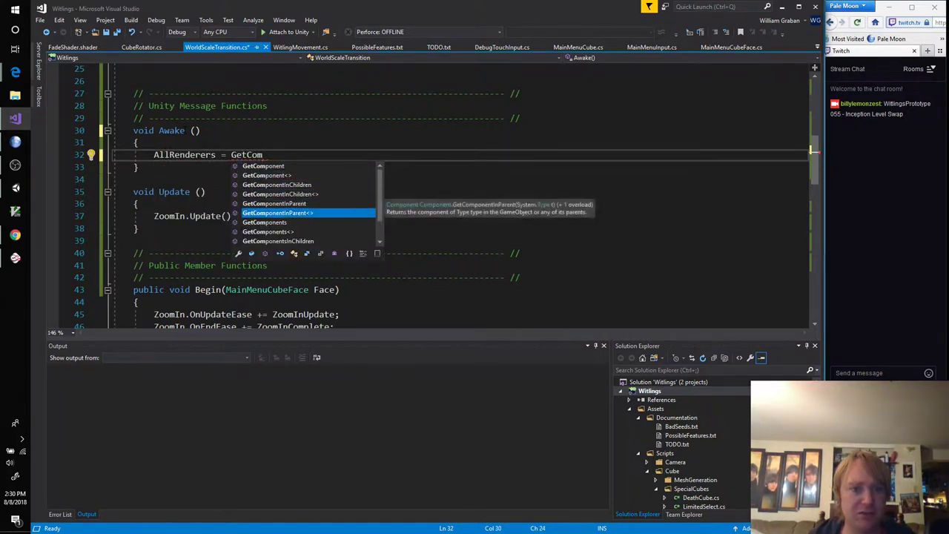
key("Down")
key("Down")
key("Down")
key("Down")
key("Tab")
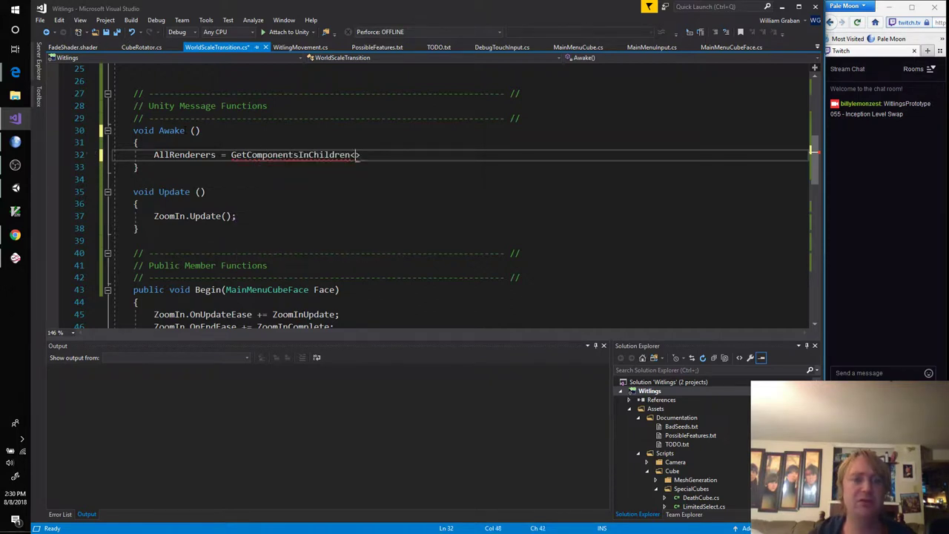
type("MeshRenderer>")
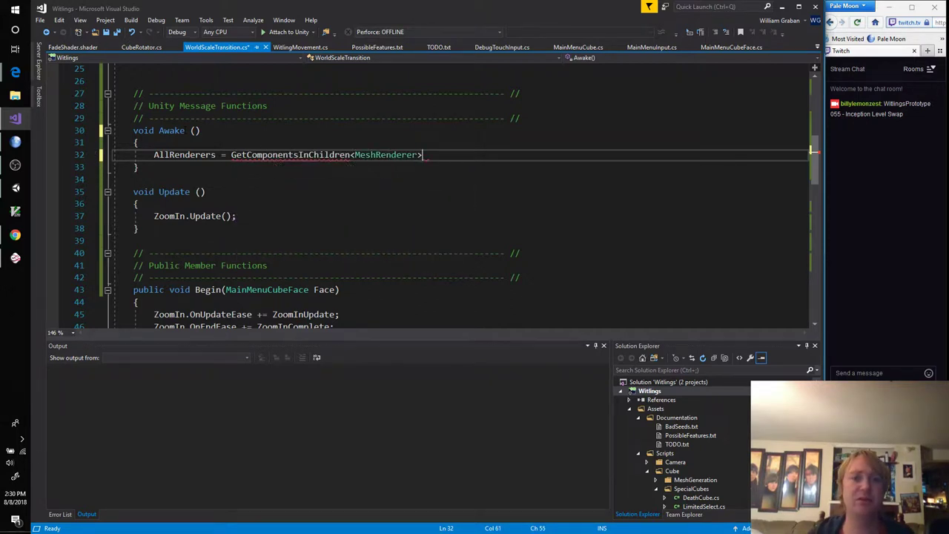
type("();")
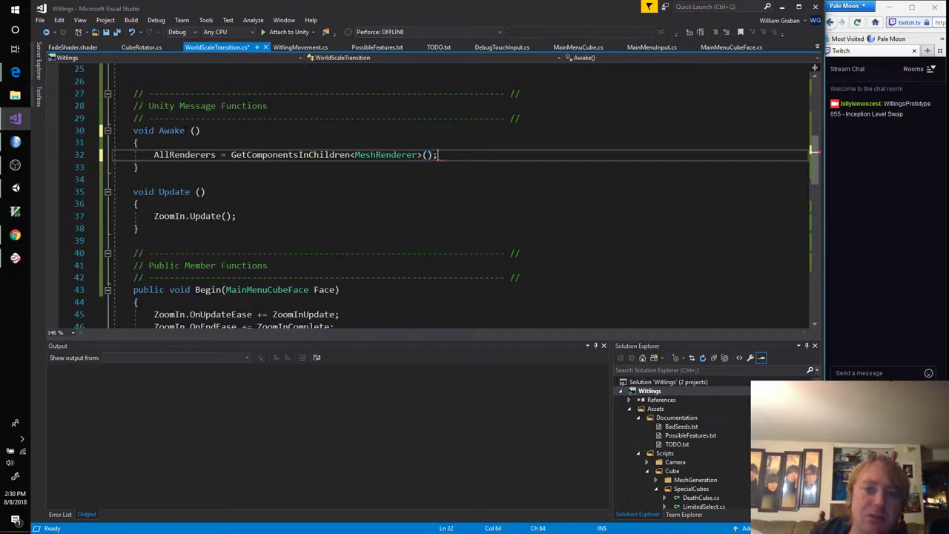
Add a print of "Found " + AllRenderers.Length + " renderers" and save the script
key("Return")
type("print(\"F")
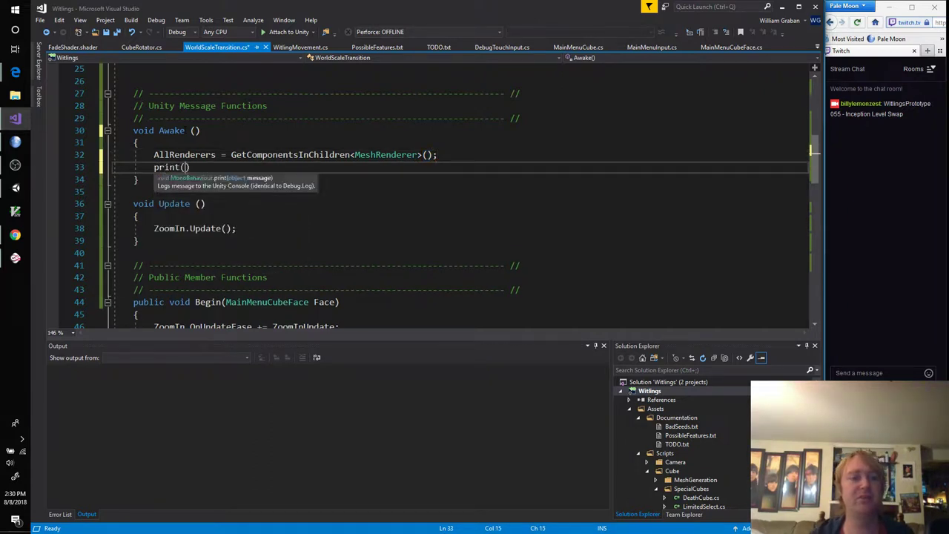
type("ound \" + All")
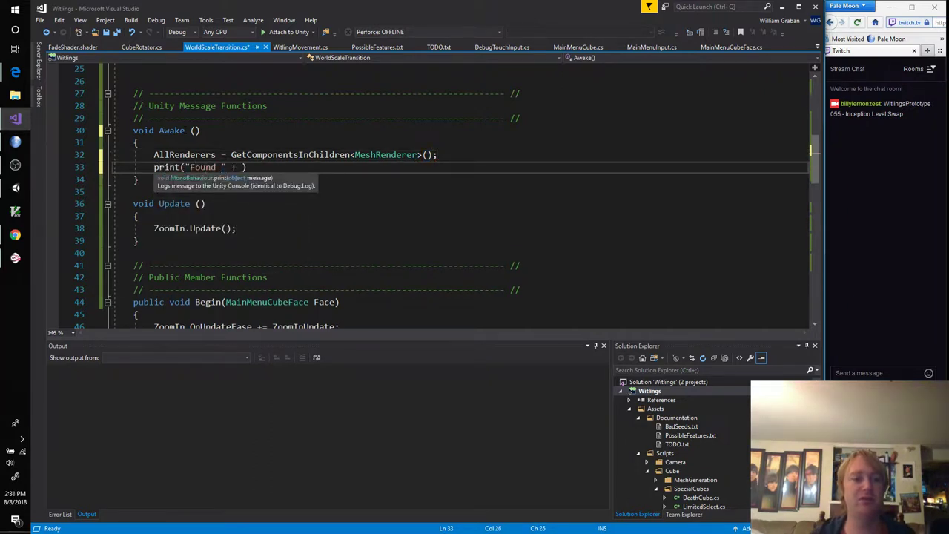
type("Renderers.Length + \"")
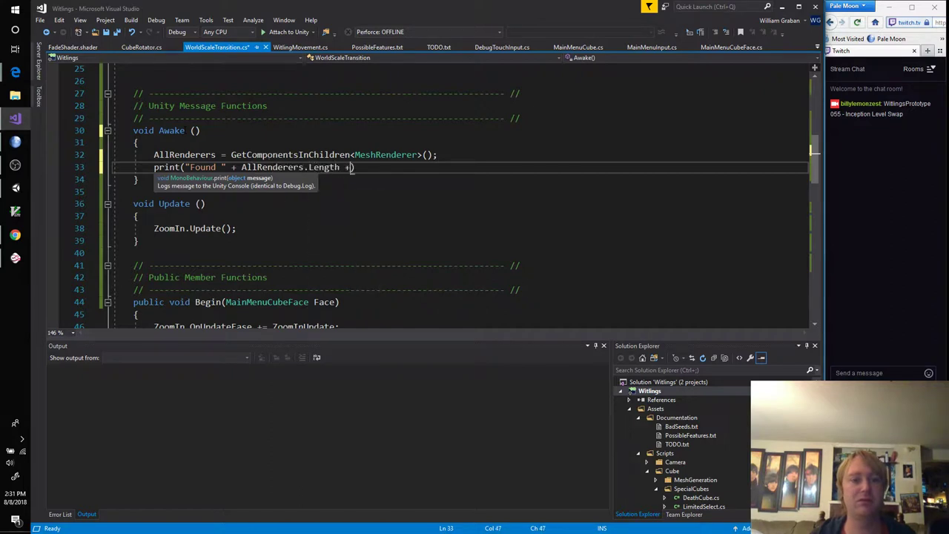
type(" renderers")
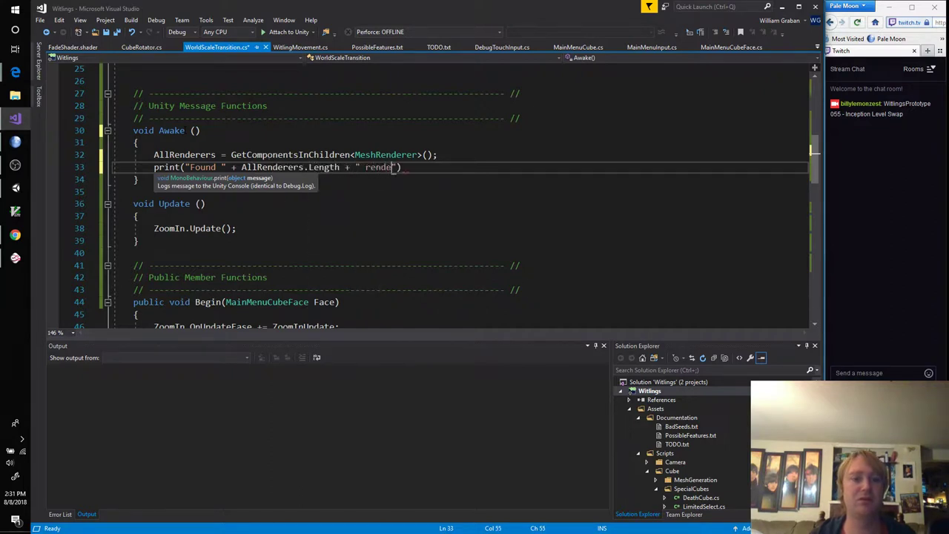
key("End")
type(";")
key("ctrl+s")
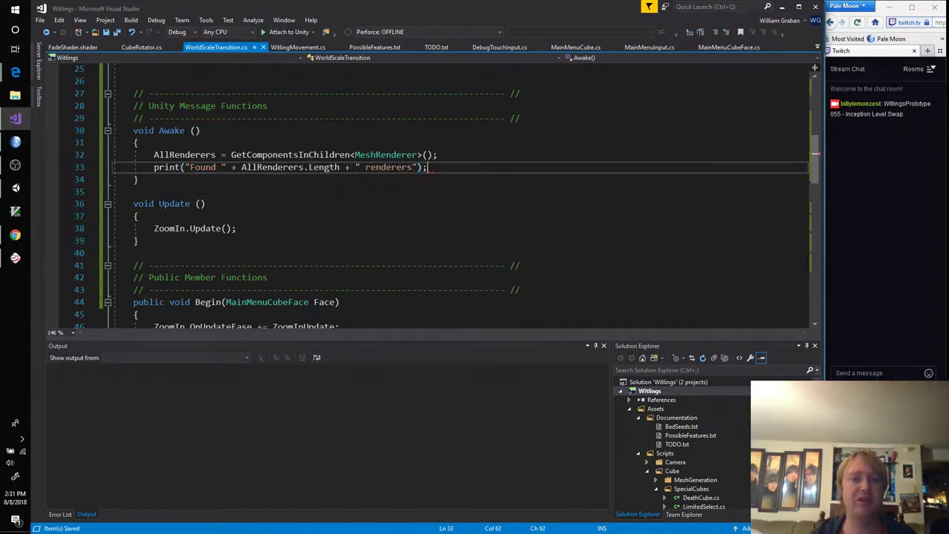
key("alt+Tab")
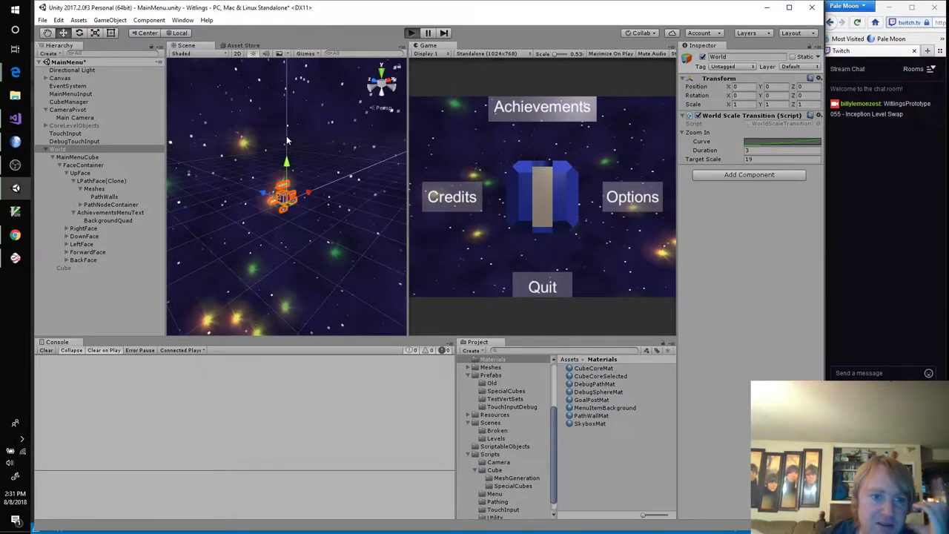
Play the scene, check the 'Found 17 renderers' log, and inspect PathNodeContainer's nodes
key("ctrl+p")
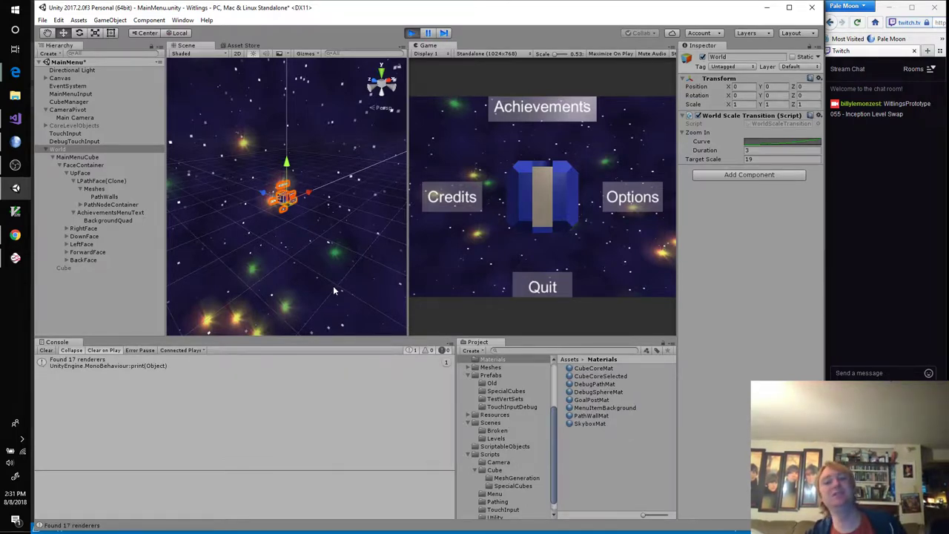
left_click(147, 365)
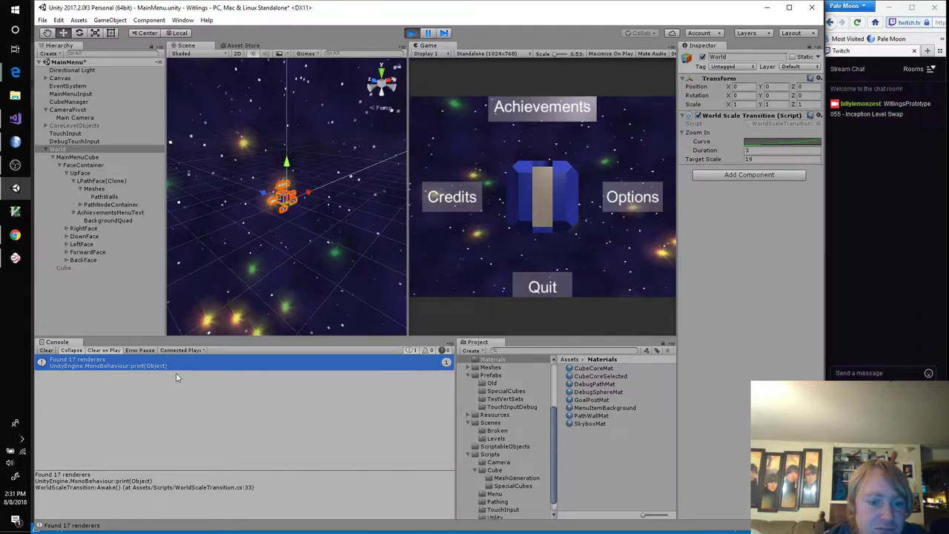
left_click(100, 205)
left_click(80, 205)
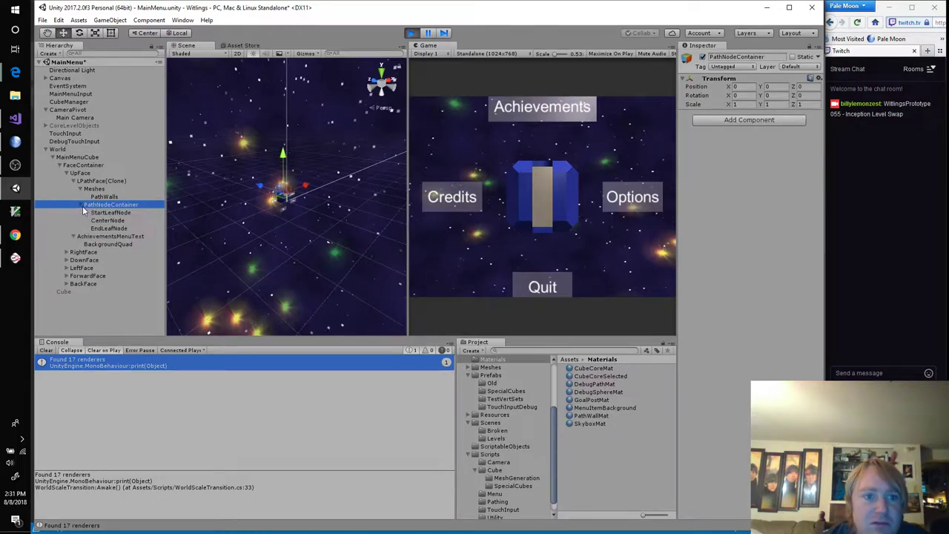
left_click(107, 213)
left_click(105, 221)
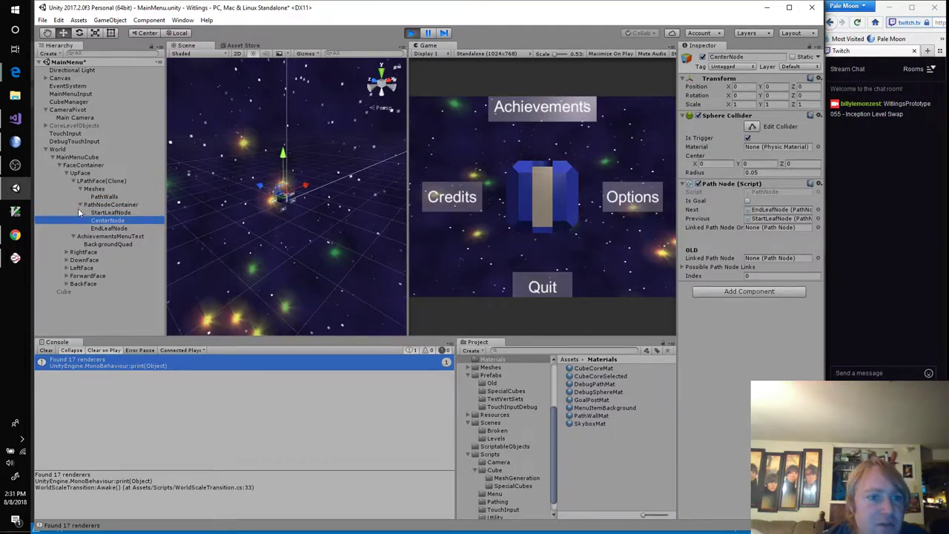
Inspect AchievementsMenuText, BackgroundQuad and LPathFace(Clone) renderers, then return to Visual Studio
left_click(79, 205)
left_click(87, 206)
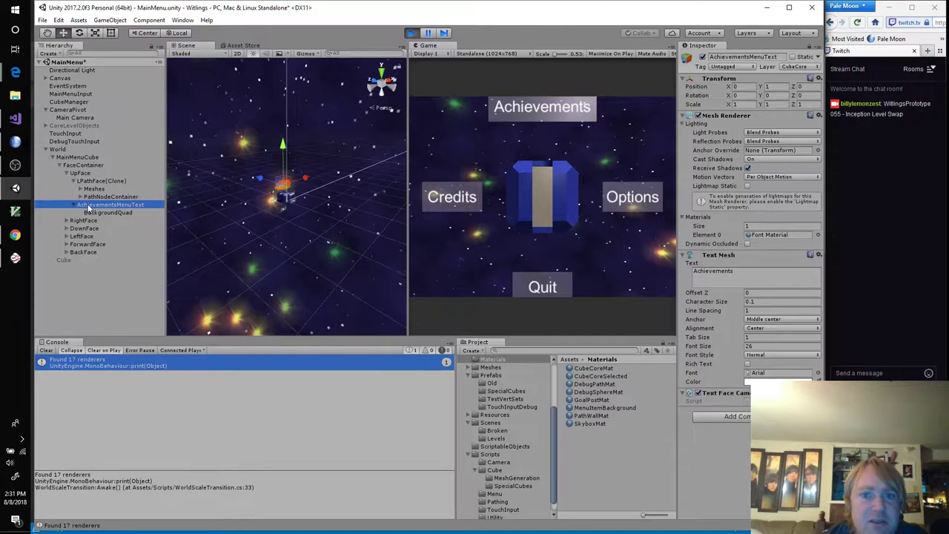
left_click(95, 212)
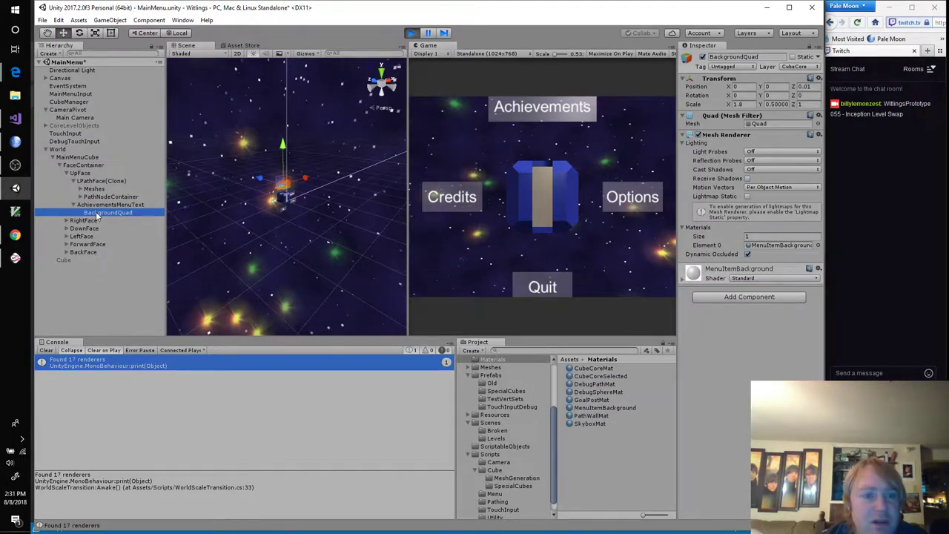
left_click(93, 204)
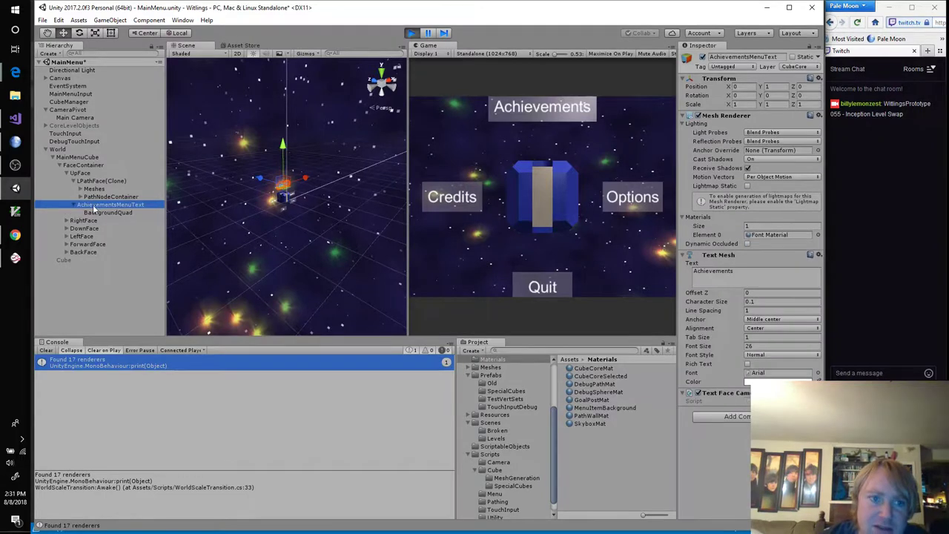
left_click(96, 213)
left_click(98, 182)
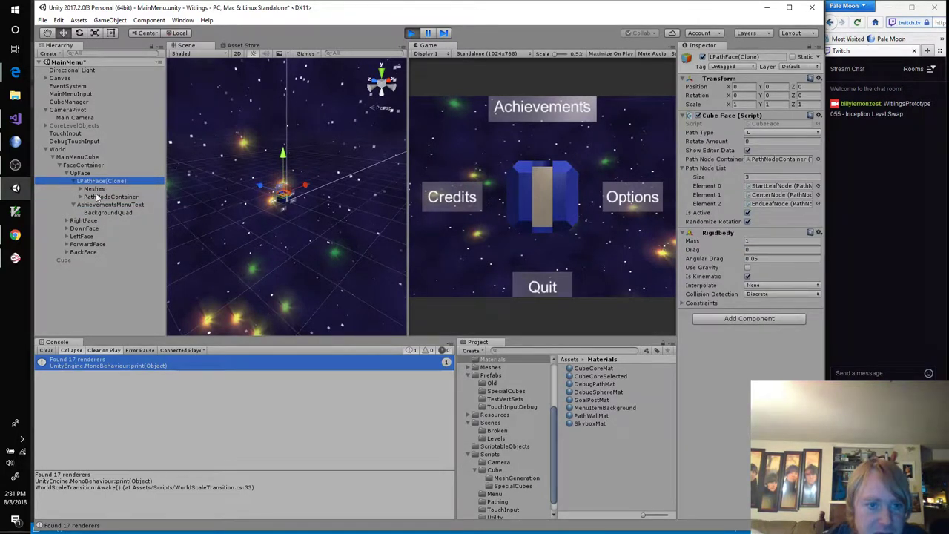
left_click(96, 204)
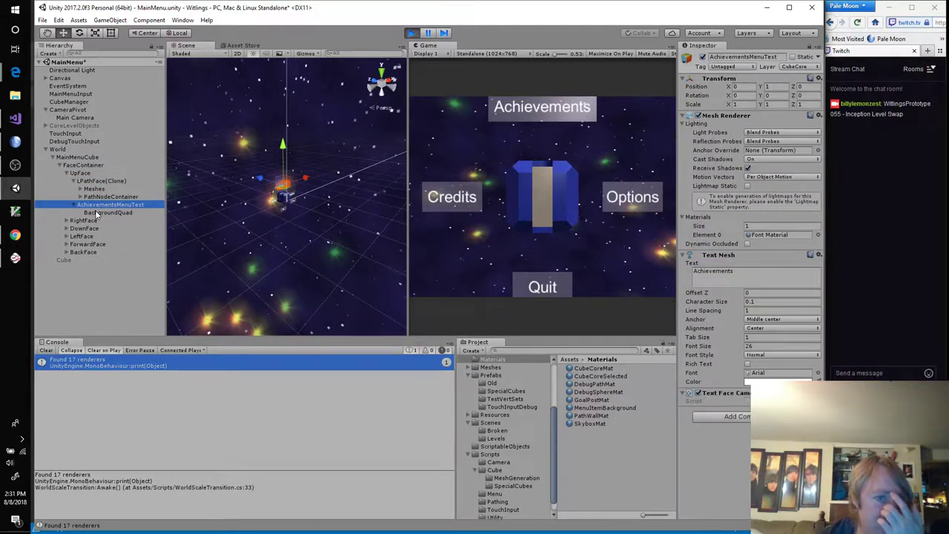
left_click(96, 212)
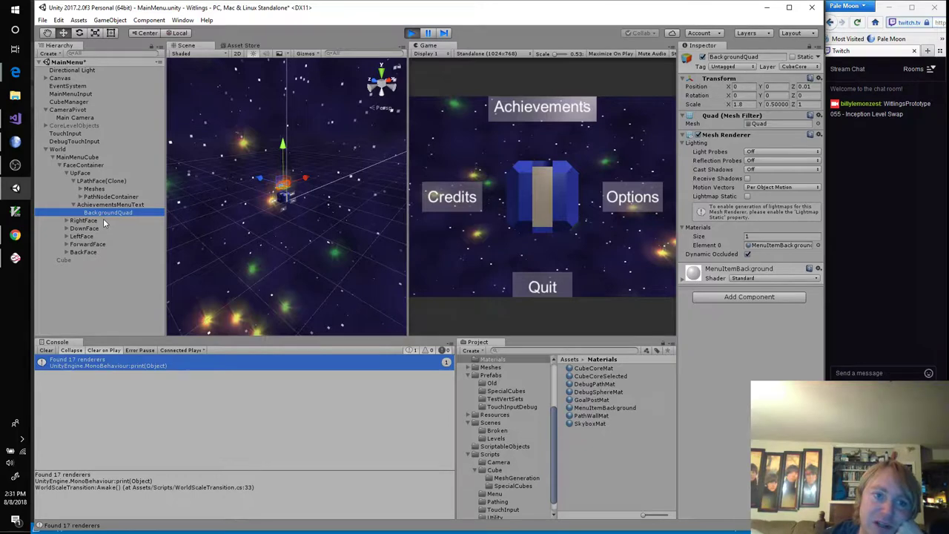
left_click(15, 118)
In FadeShader.shader, uncomment 'o.Alpha = _Transparency' and save
scroll(378, 194, "down", 1)
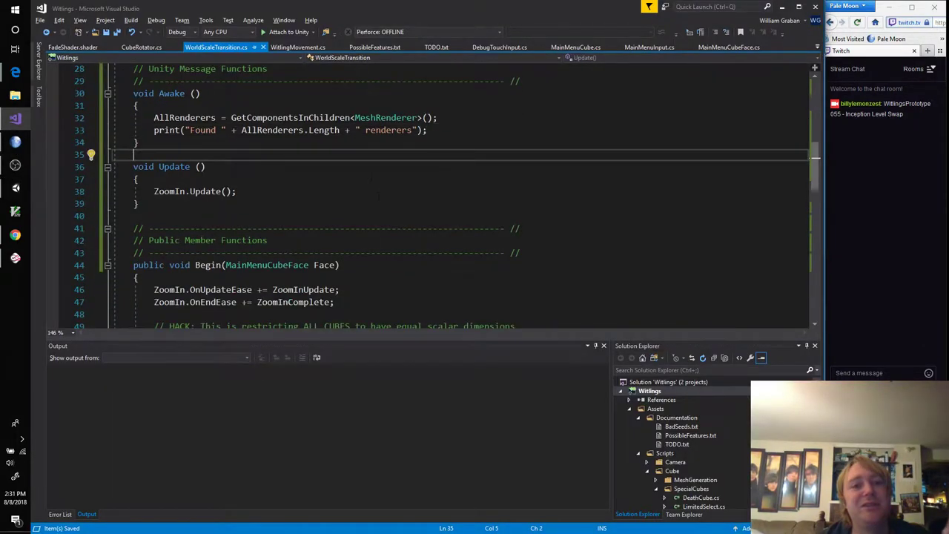
left_click(82, 47)
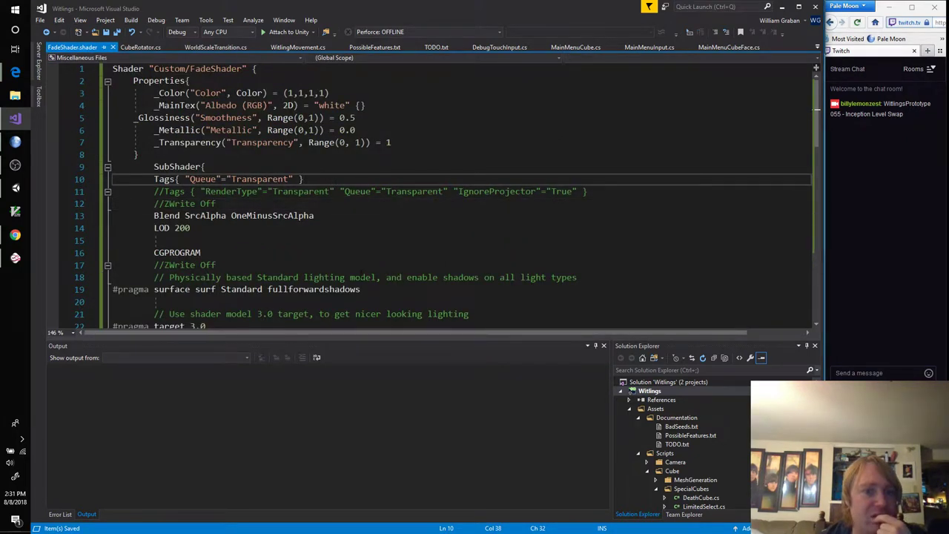
scroll(360, 277, "down", 10)
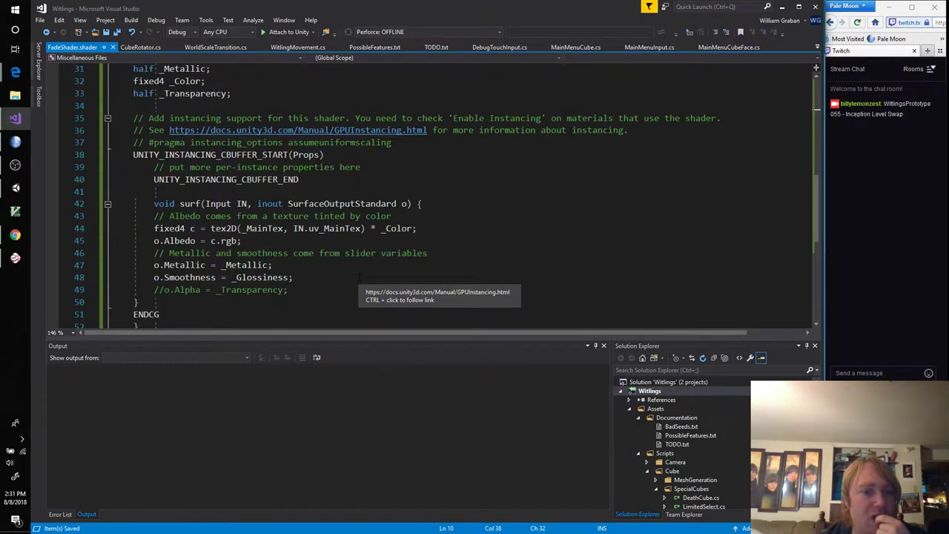
left_click(354, 279)
left_click(341, 287)
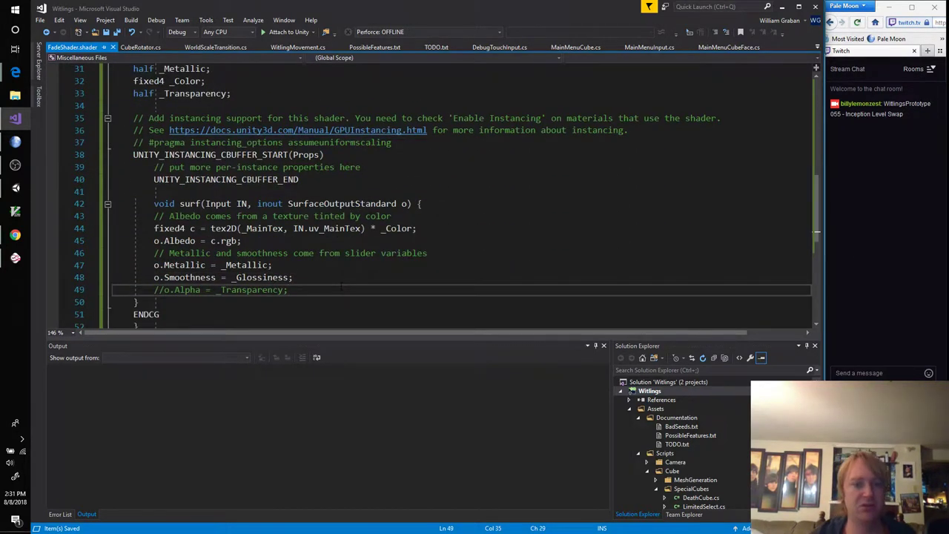
key("ctrl+k")
key("ctrl+u")
key("ctrl+s")
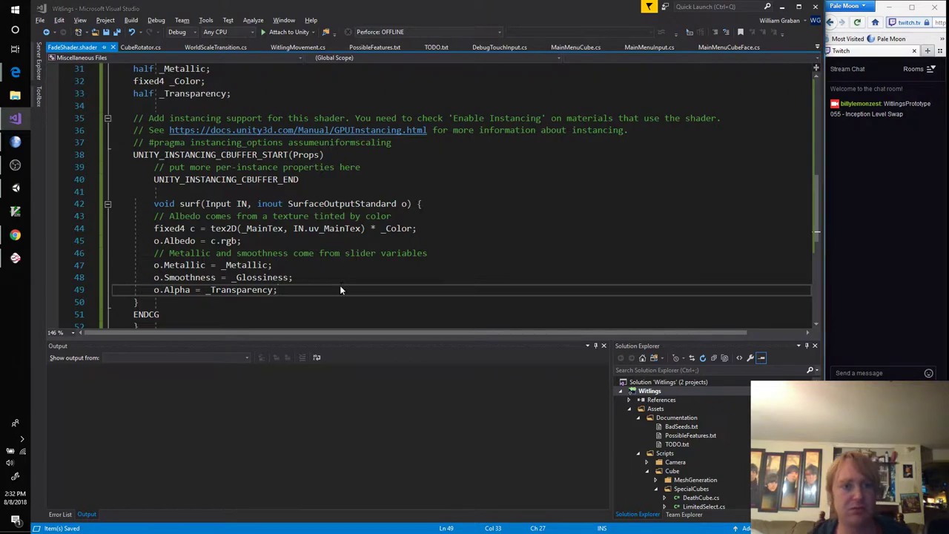
key("alt+Tab")
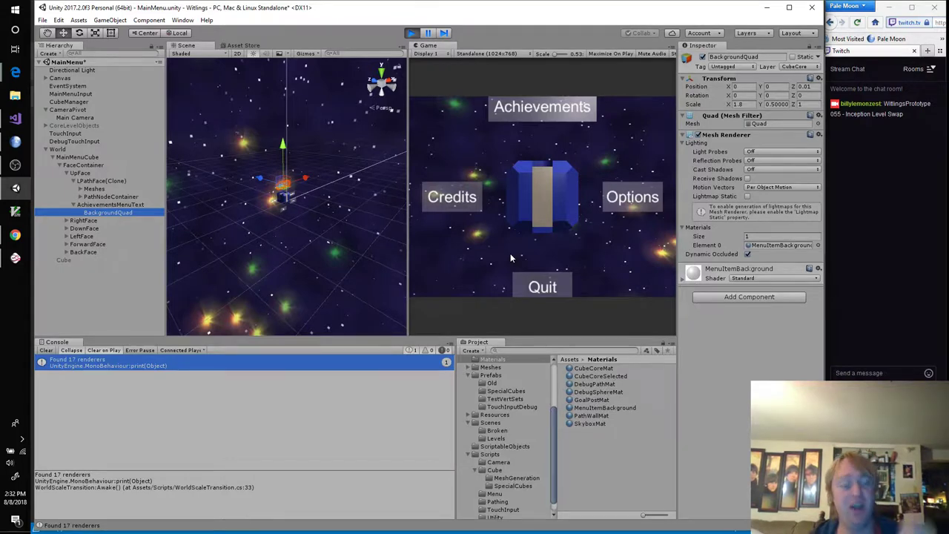
key("alt+Tab")
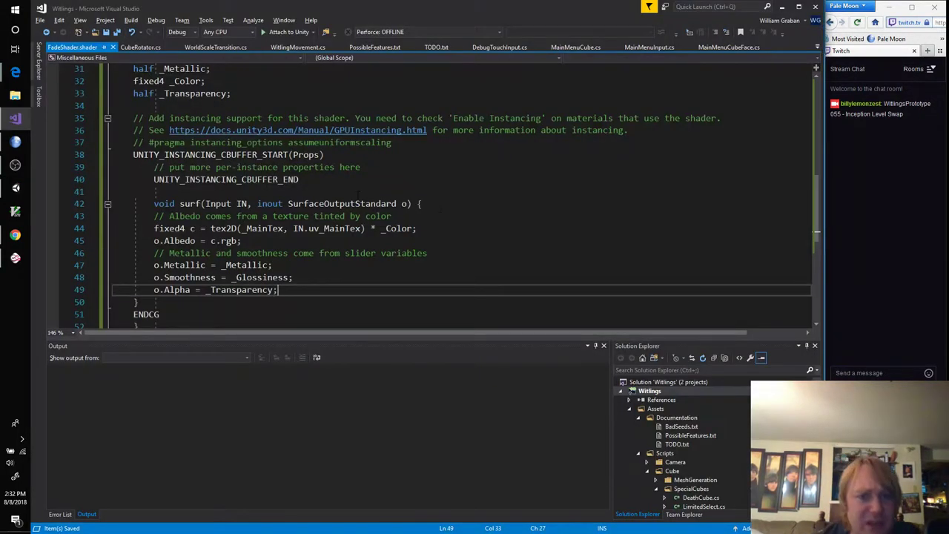
Copy the "RenderType" = "Transparent" tag into the Tags block on line 10
left_click(442, 206)
scroll(426, 230, "up", 8)
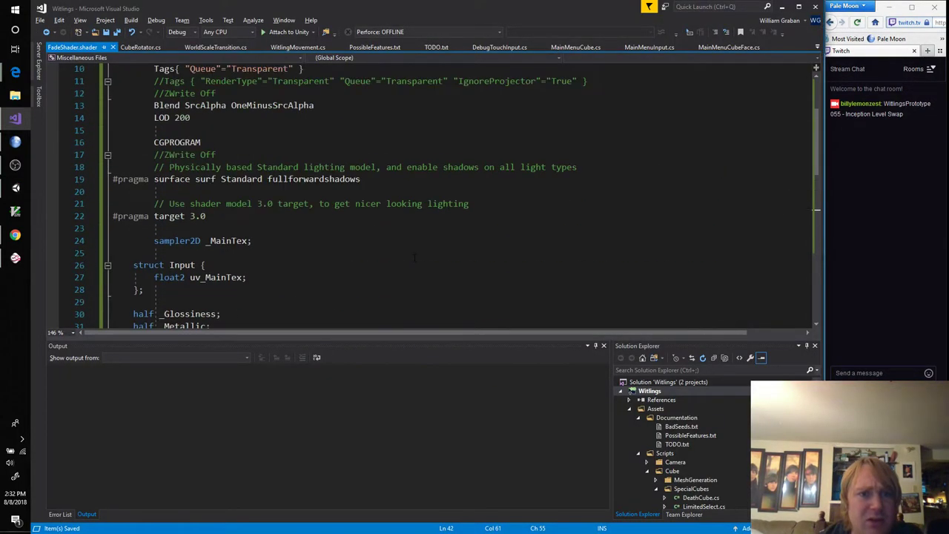
scroll(415, 258, "up", 1)
left_click(351, 179)
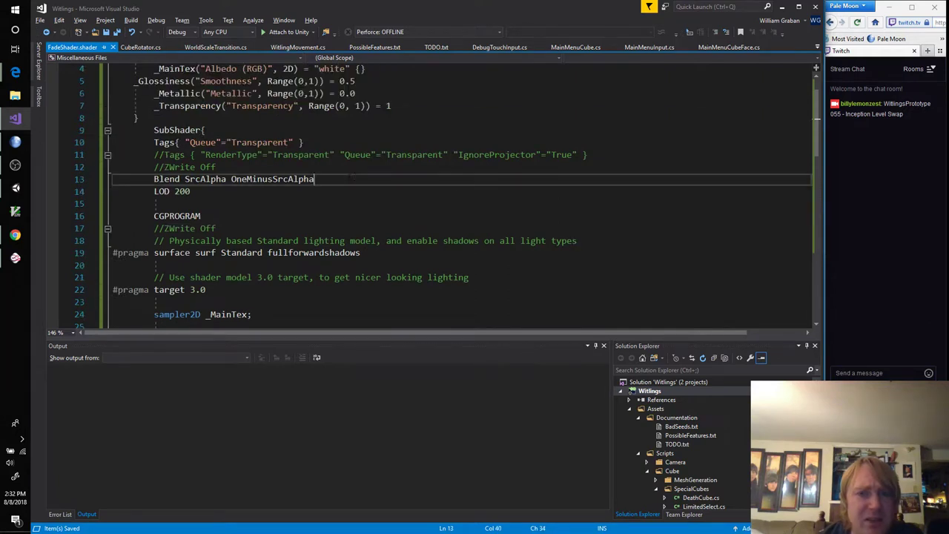
left_click_drag(453, 155, 576, 159)
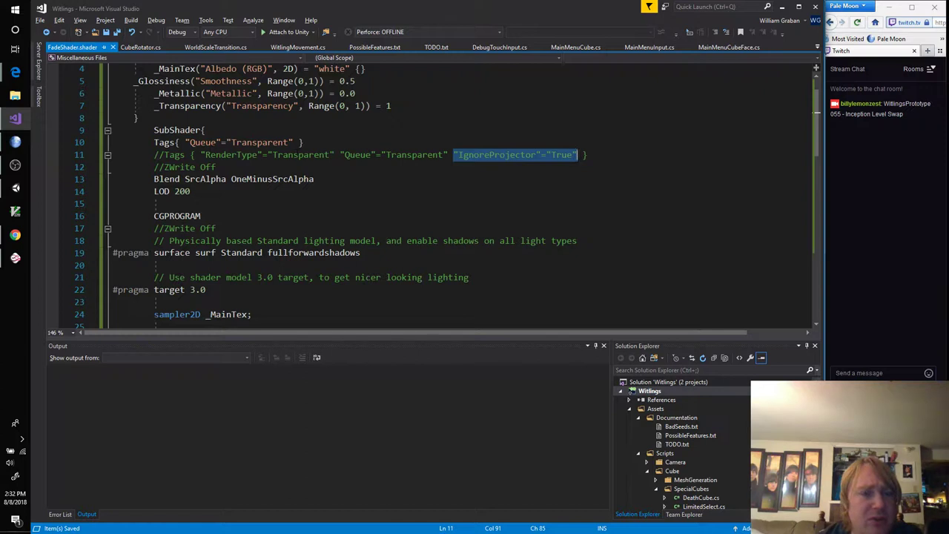
left_click_drag(201, 155, 330, 157)
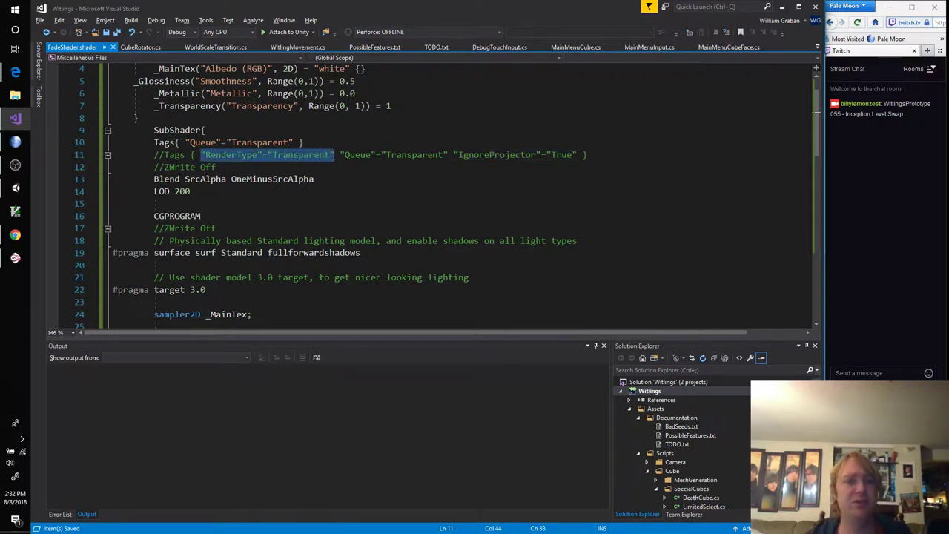
left_click(185, 142)
type("\"RenderType\" = \"Transparent\"")
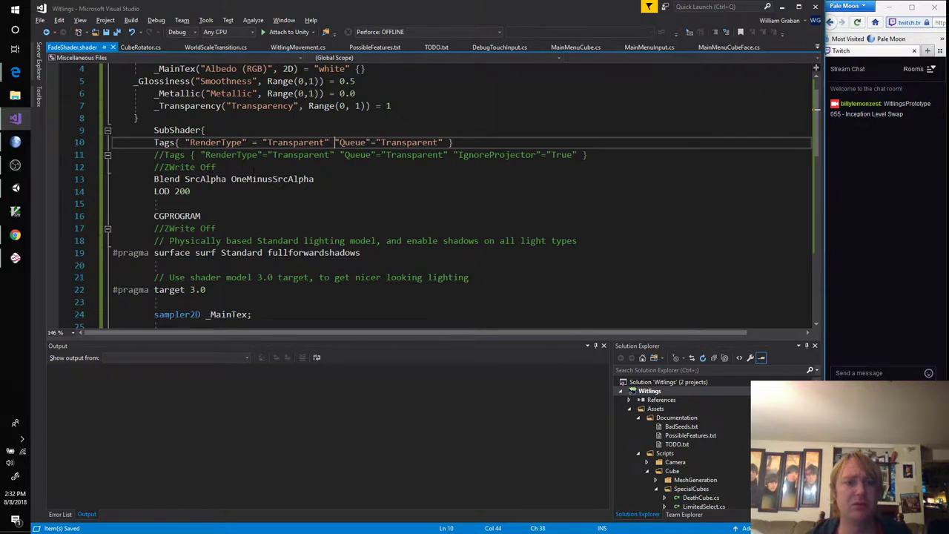
key("alt+Tab")
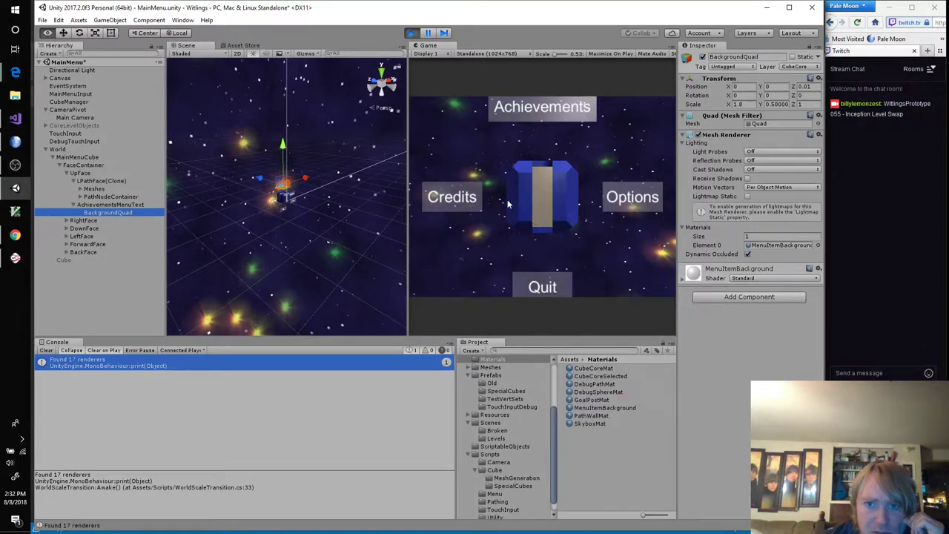
Rotate the menu cube through several faces in the Game view, stop playing, and return to the shader
mouse_move(511, 205)
left_mouse_down()
mouse_move(618, 202)
mouse_move(492, 210)
left_mouse_up()
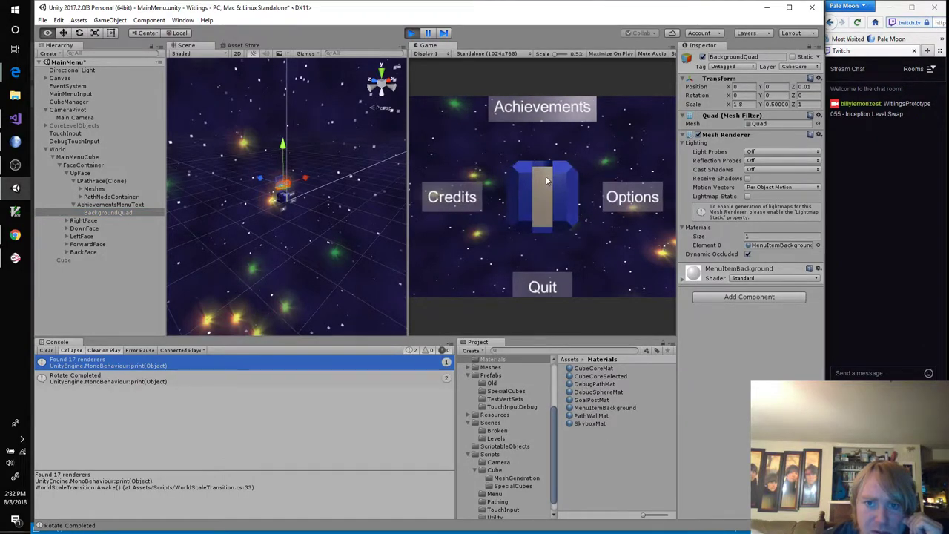
left_click_drag(546, 176, 554, 245)
left_click_drag(521, 199, 661, 205)
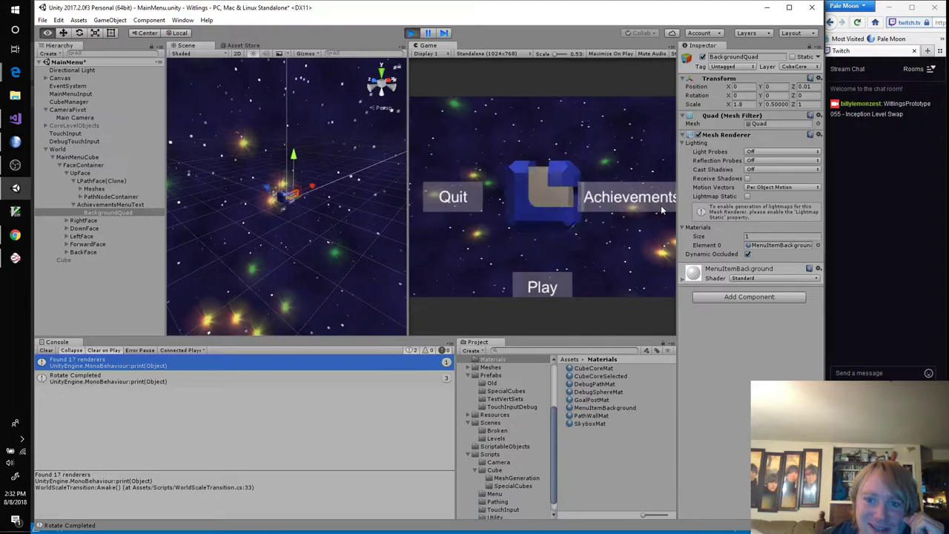
left_click_drag(550, 176, 552, 245)
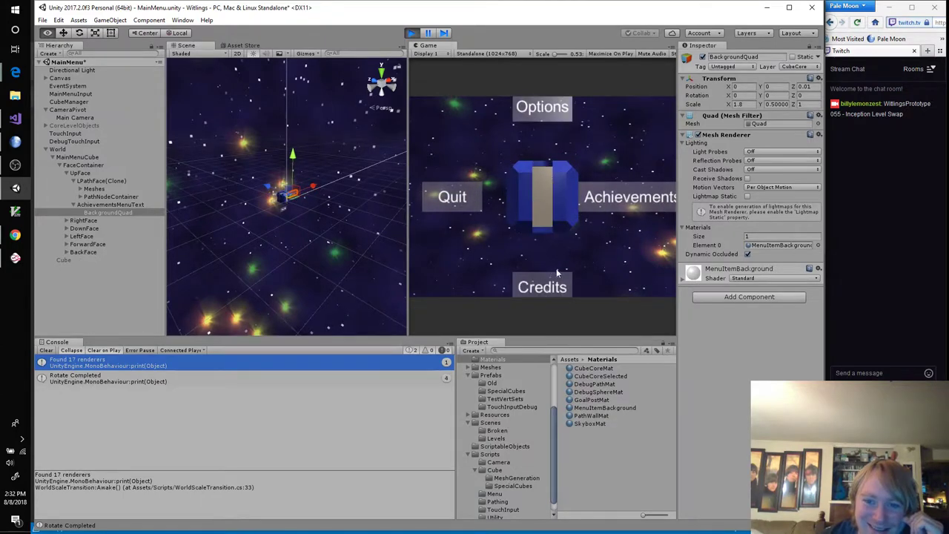
left_click(411, 32)
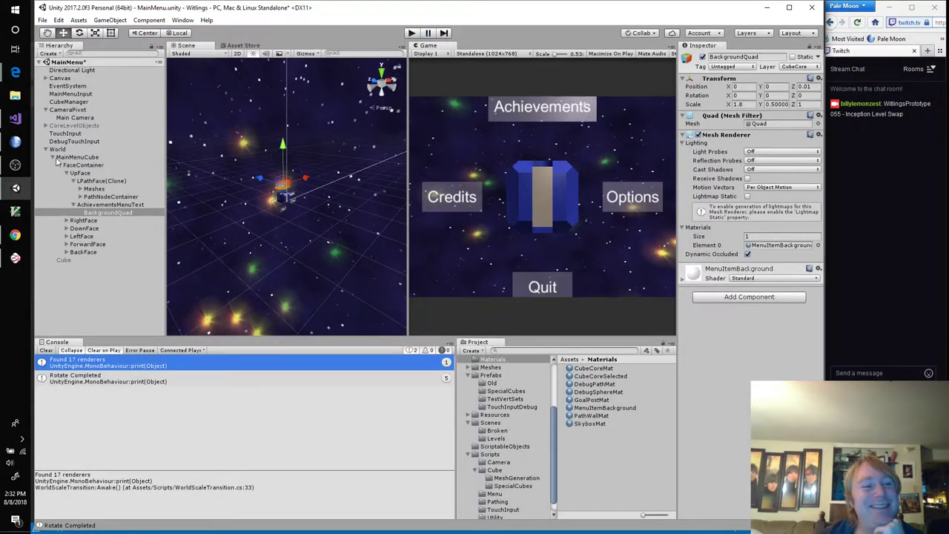
left_click(16, 118)
left_click(368, 172)
Indent the _Glossiness property, unindent the SubShader line, and save
left_click(378, 190)
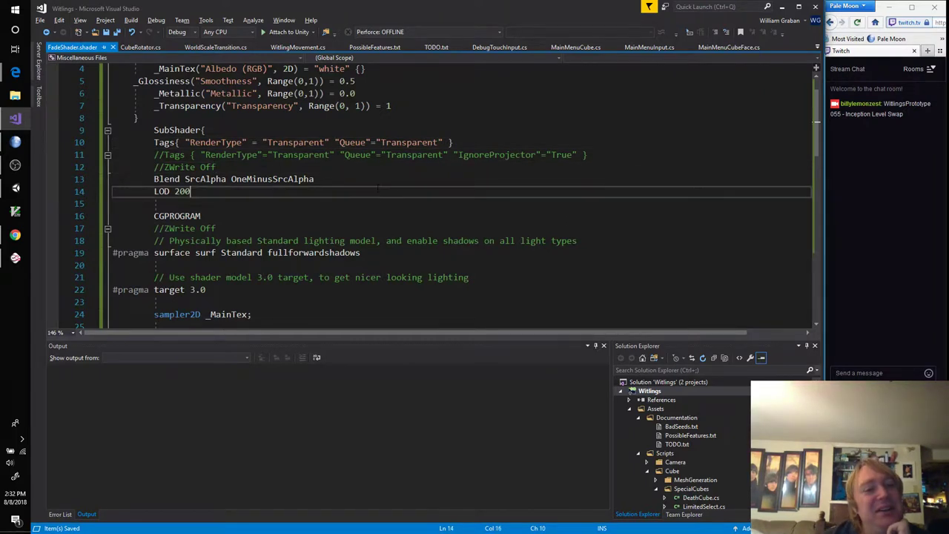
left_click(216, 167)
key("shift+Home")
key("shift+Home")
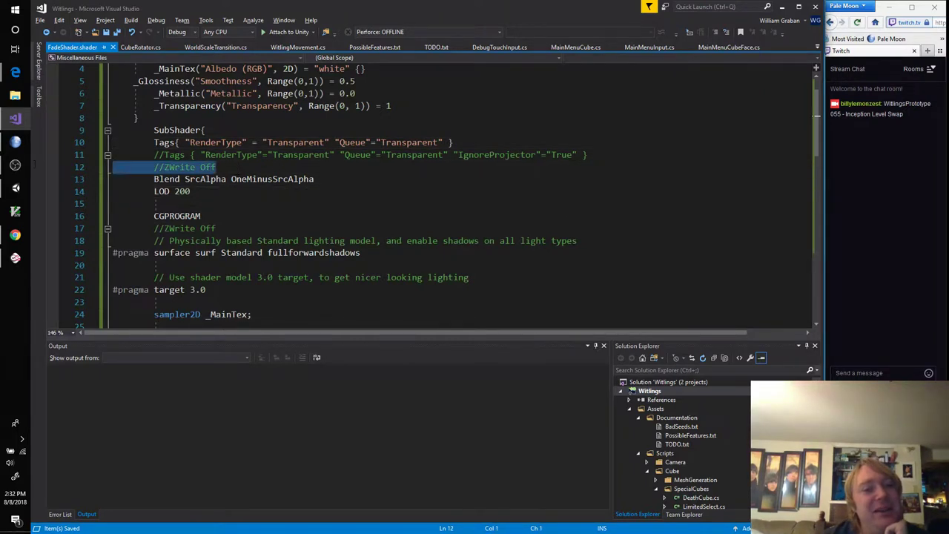
key("End")
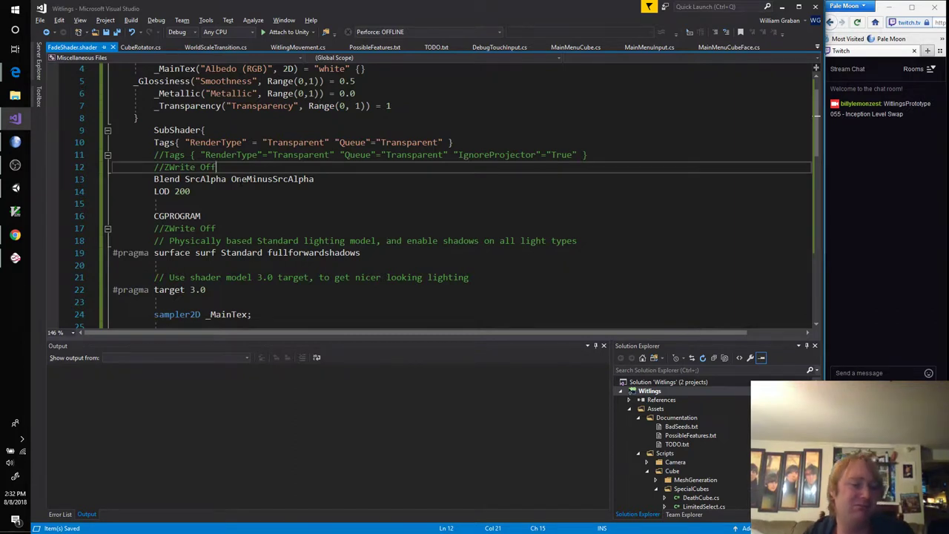
scroll(232, 179, "up", 1)
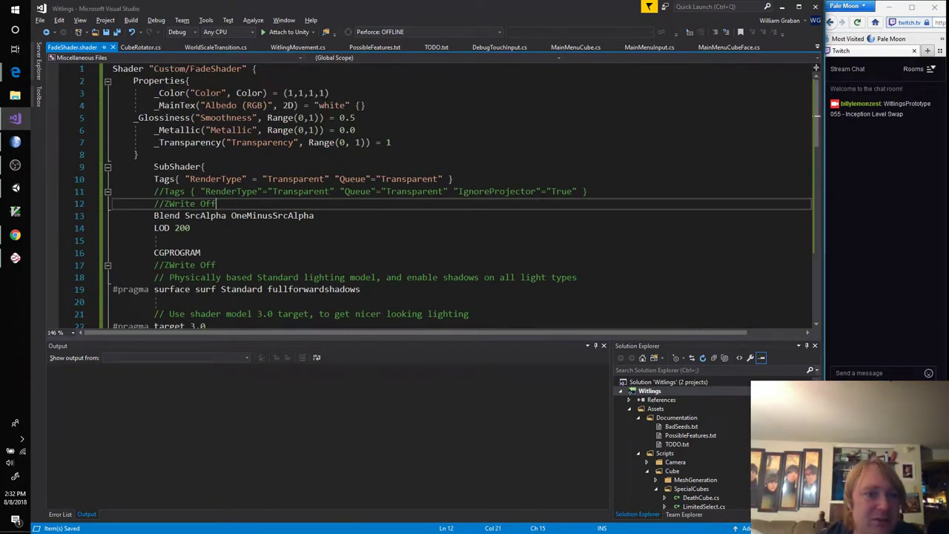
left_click(136, 117)
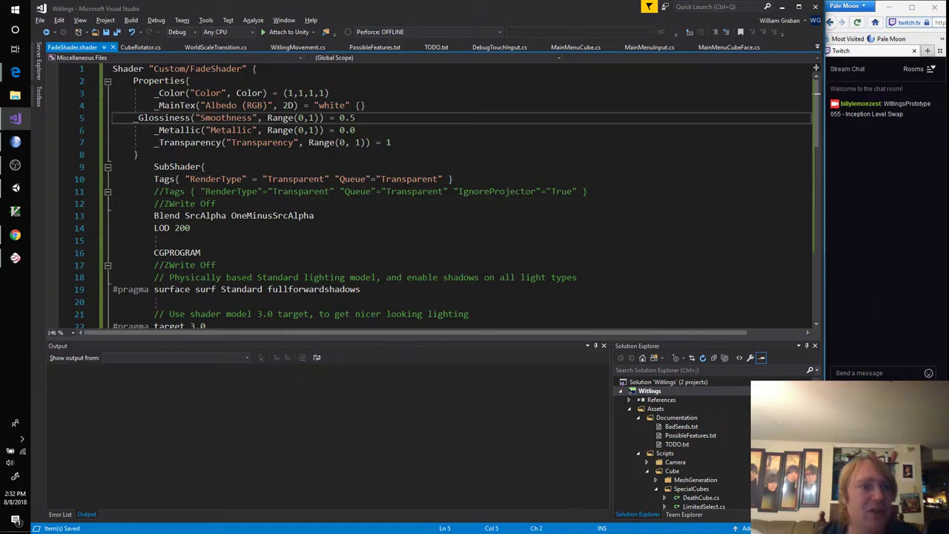
key("Tab")
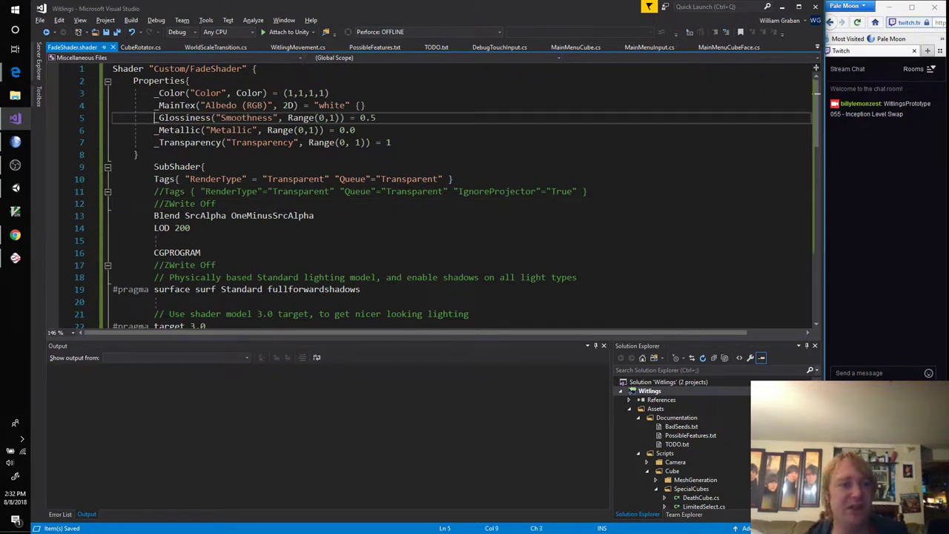
left_click(154, 166)
key("shift+Tab")
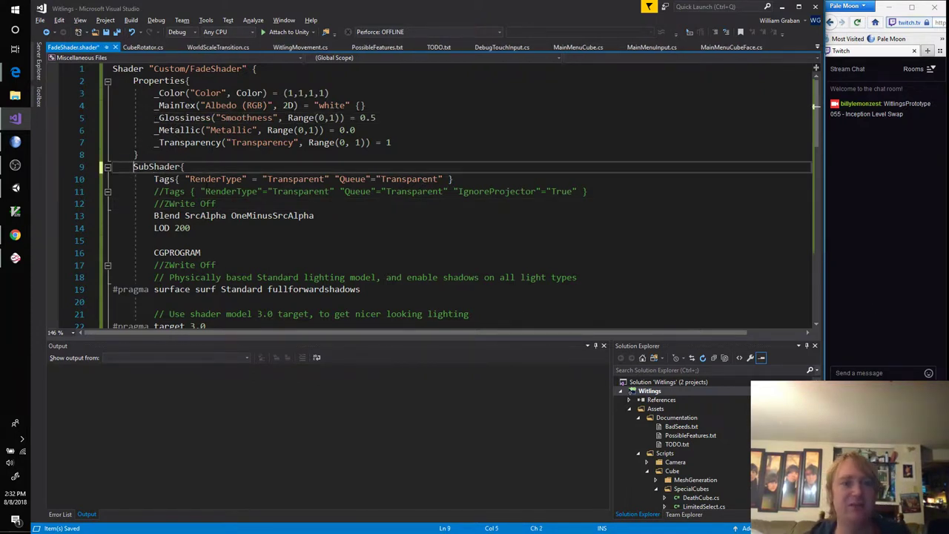
key("ctrl+s")
Indent surf's closing brace, unindent FallBack after a blank line, and save
scroll(319, 176, "down", 6)
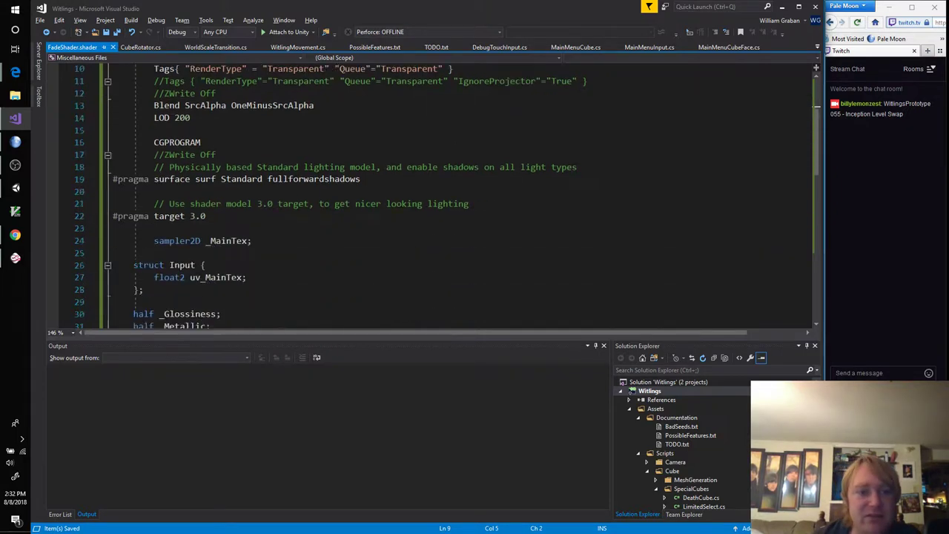
scroll(319, 175, "down", 4)
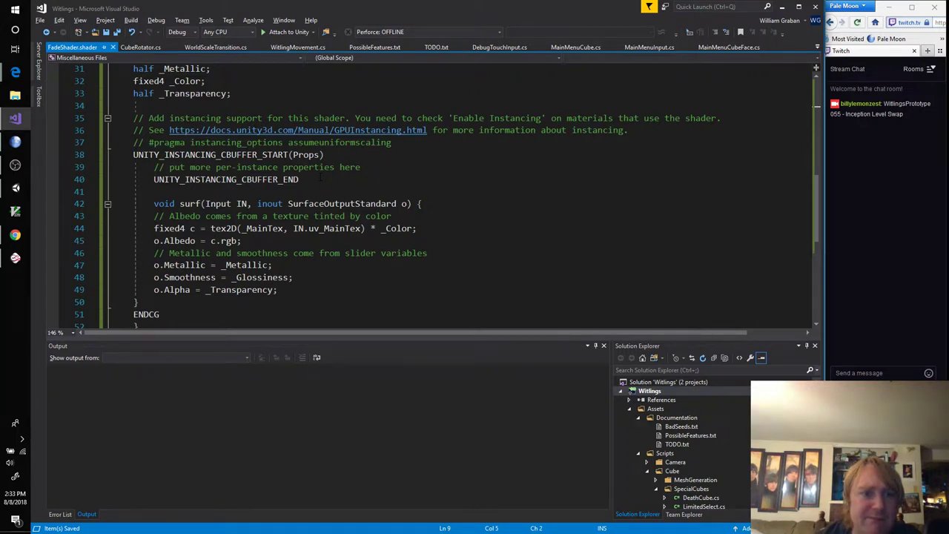
scroll(319, 176, "down", 2)
scroll(319, 176, "up", 1)
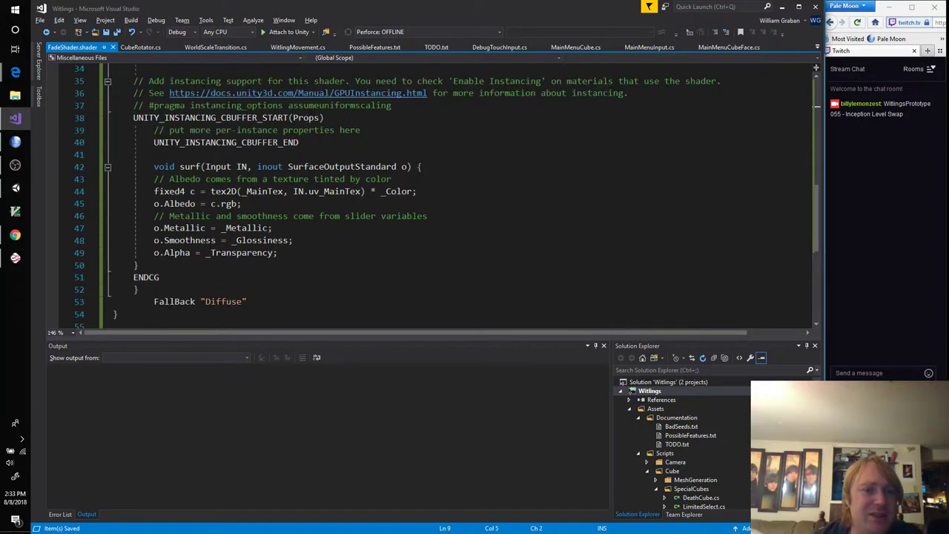
left_click(133, 264)
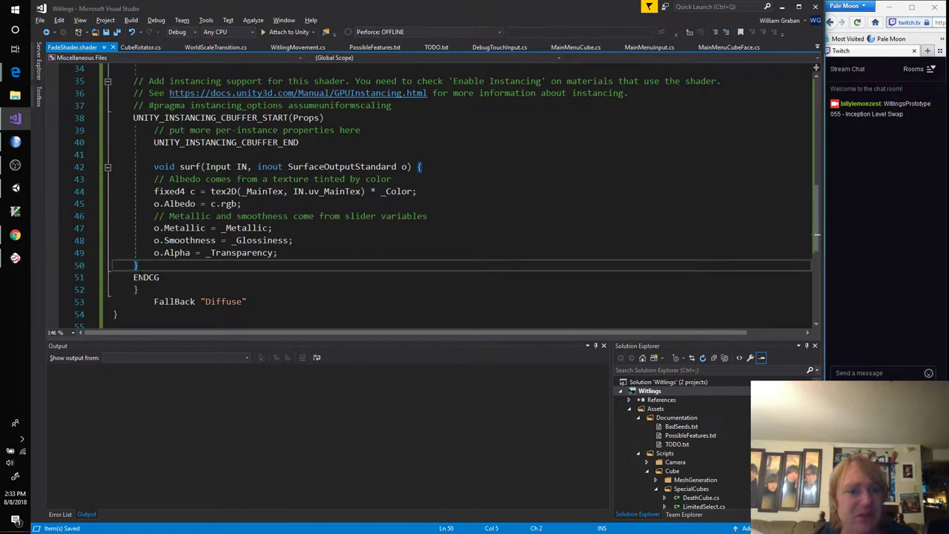
key("Tab")
left_click(136, 301)
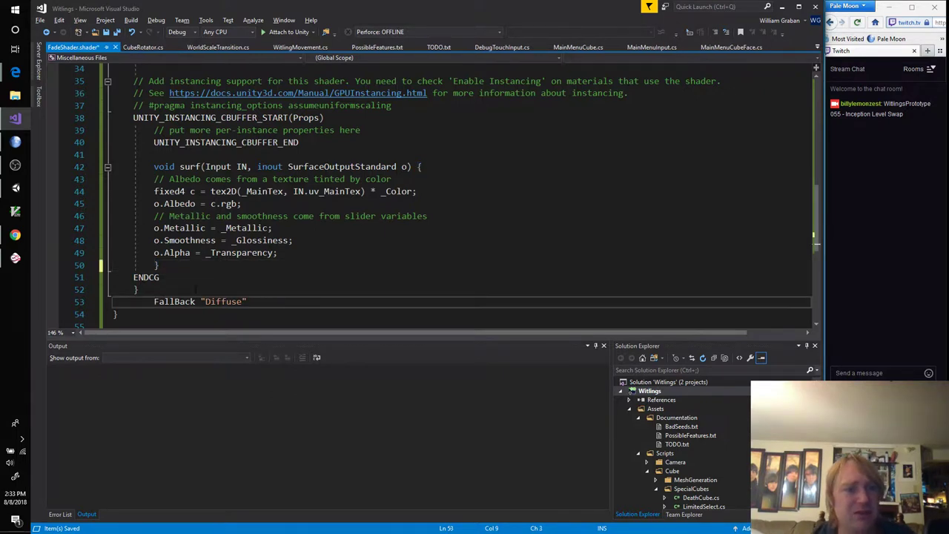
key("shift+Tab")
key("Tab")
key("Return")
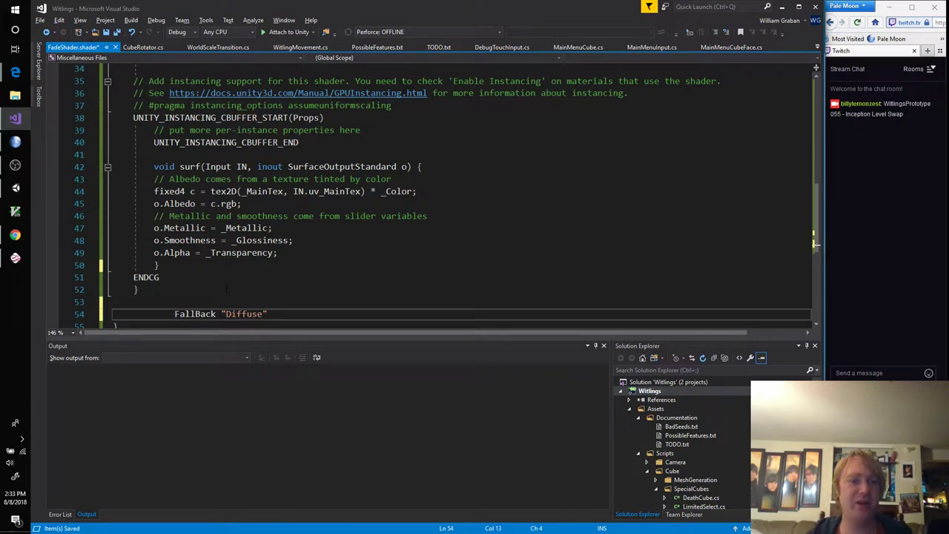
key("shift+Tab")
key("shift+Tab")
key("ctrl+s")
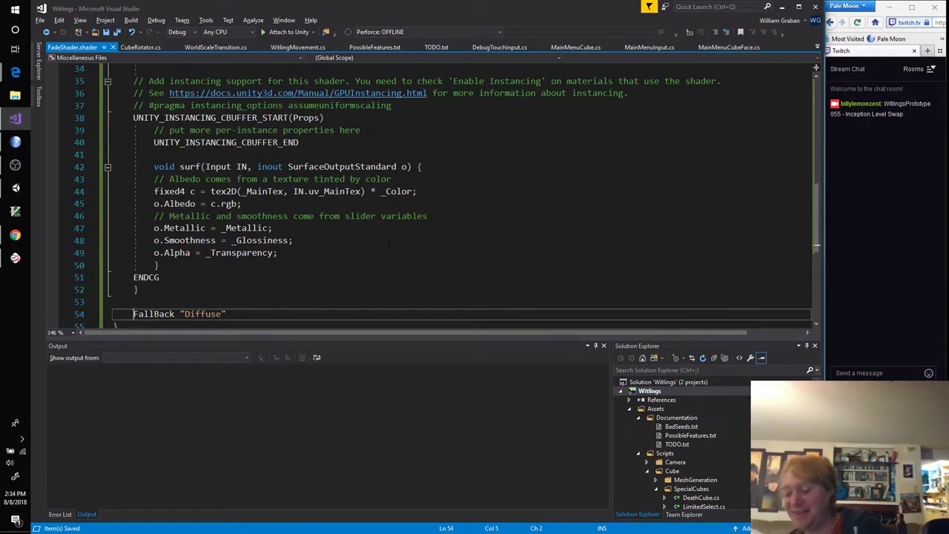
Walk through surf's Smoothness, Alpha, Metallic and Albedo lines, then bring Unity's MainMenu scene forward
left_click(292, 240)
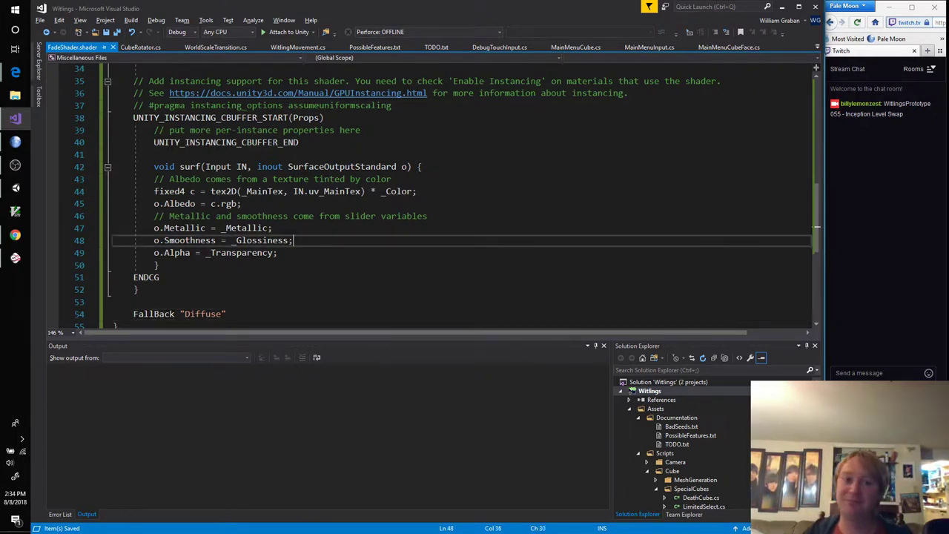
left_click(297, 254)
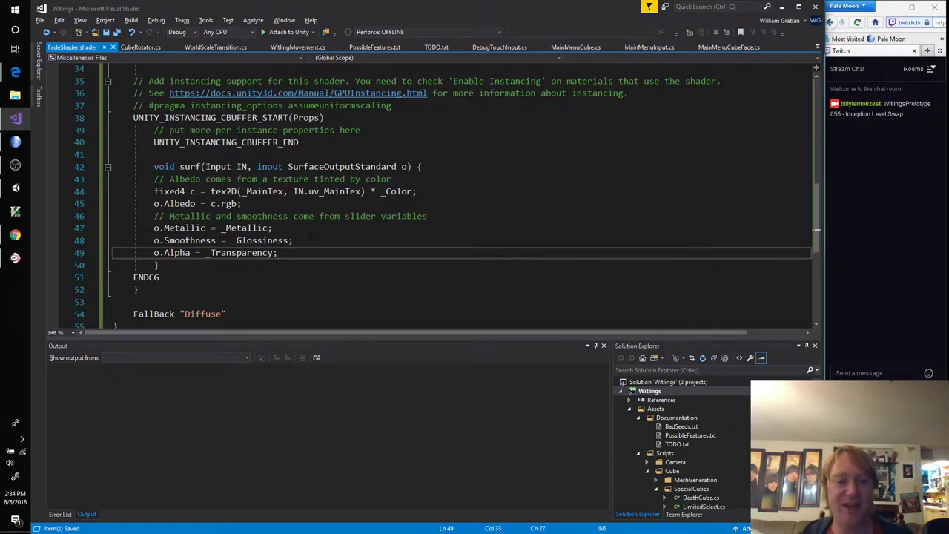
left_click(310, 237)
left_click(327, 227)
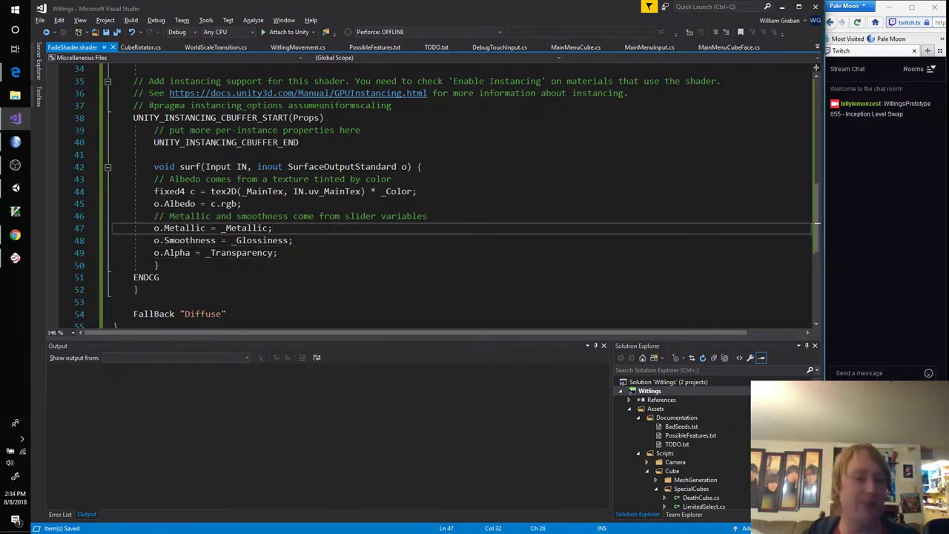
left_click(416, 191)
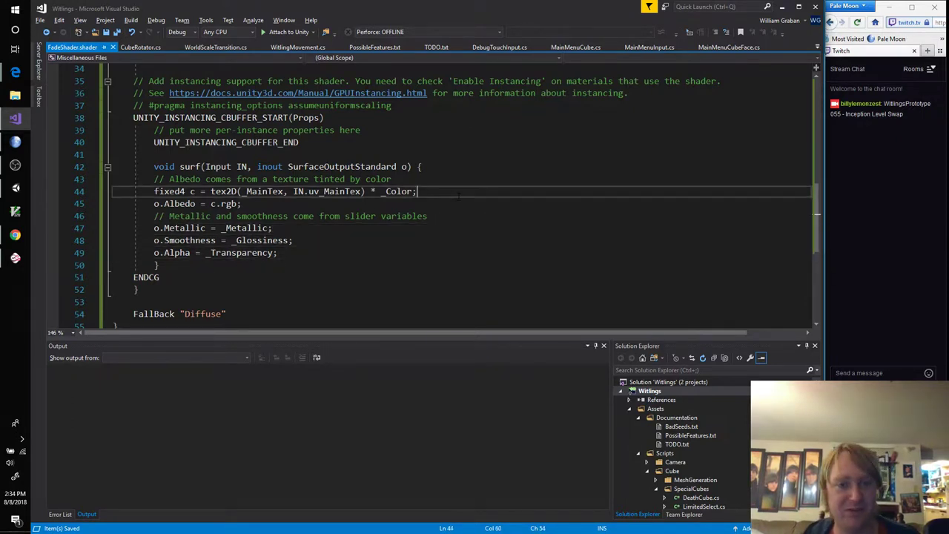
left_click(392, 179)
left_click(416, 166)
left_click(422, 166)
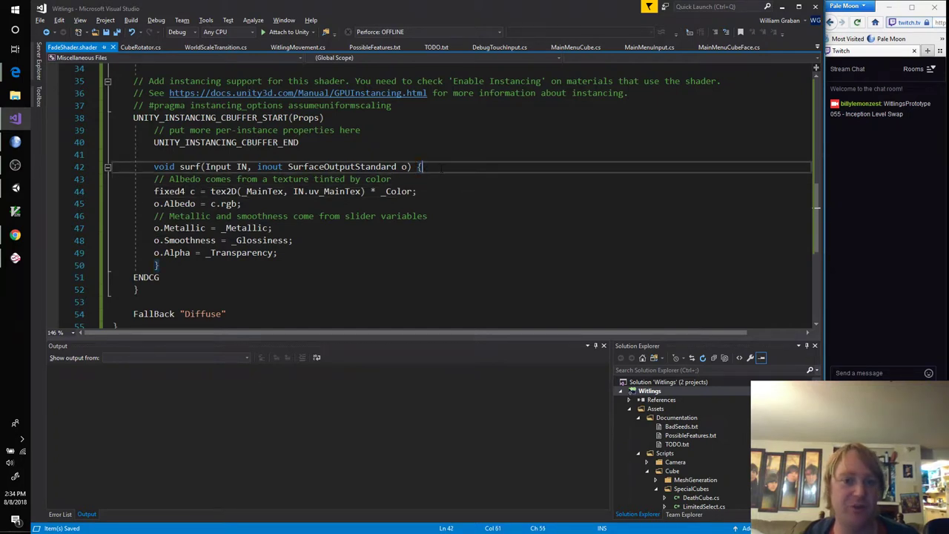
scroll(421, 167, "up", 5)
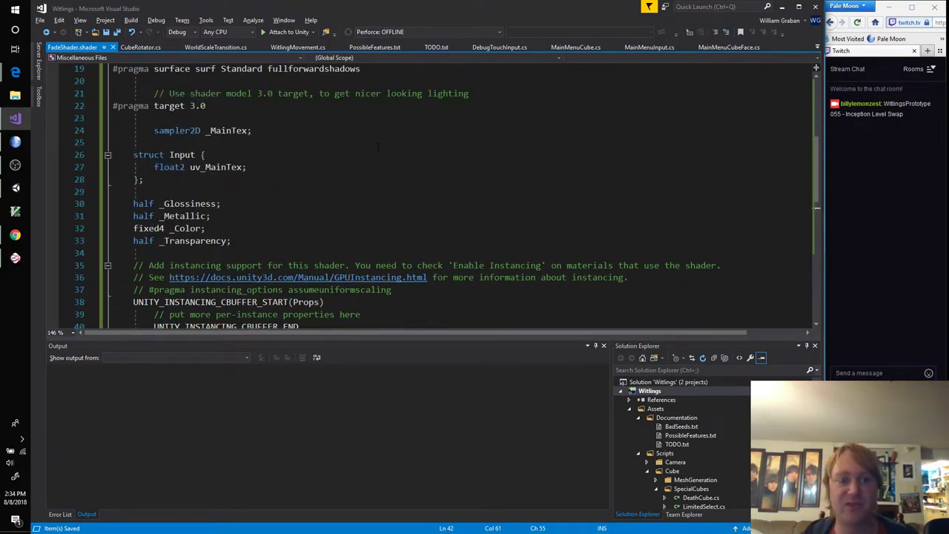
left_click(16, 188)
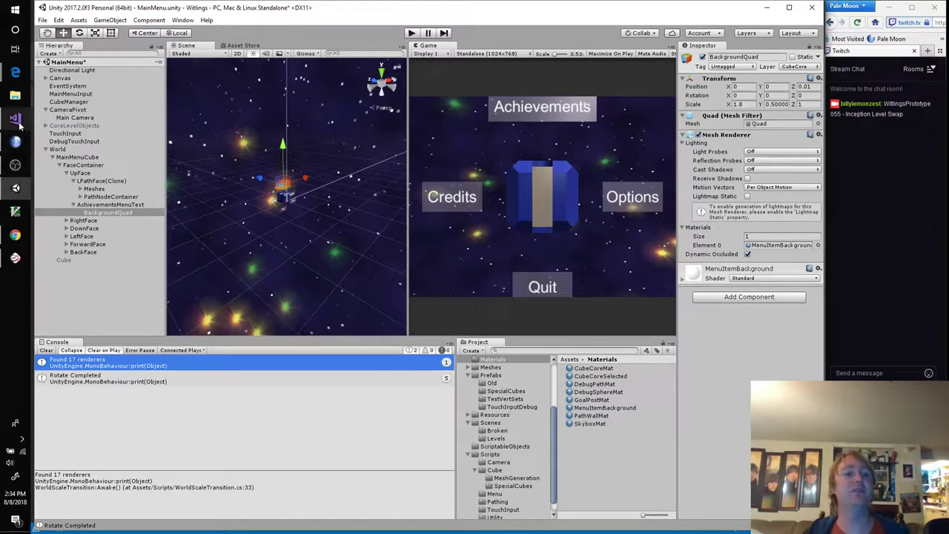
Confirm PathWalls under Meshes uses PathWallMat with Custom/FadeShader, then return to Visual Studio
mouse_move(19, 125)
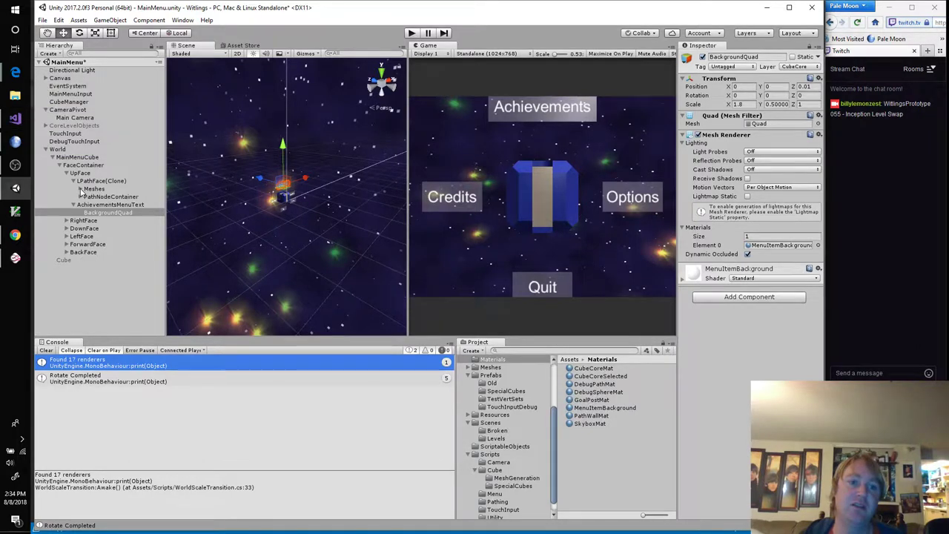
left_click(80, 188)
left_click(104, 197)
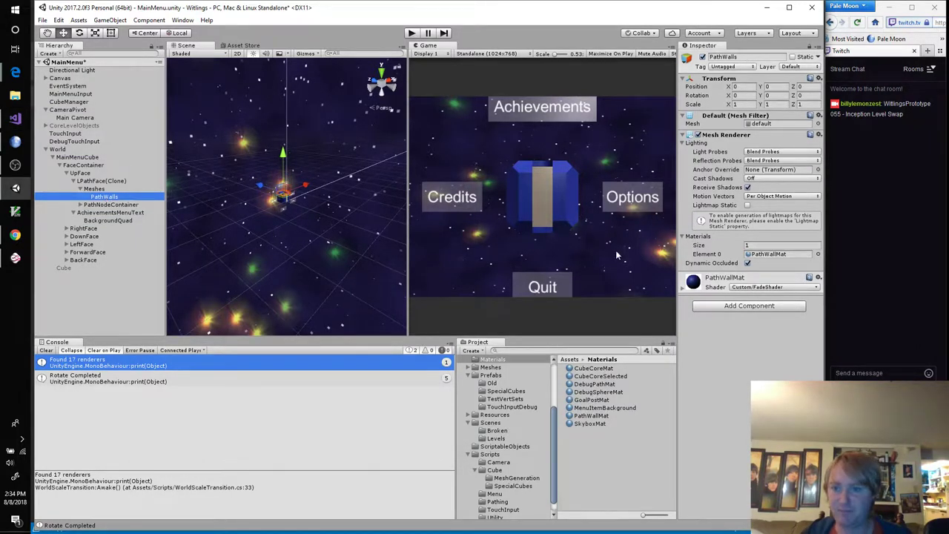
left_click(777, 255)
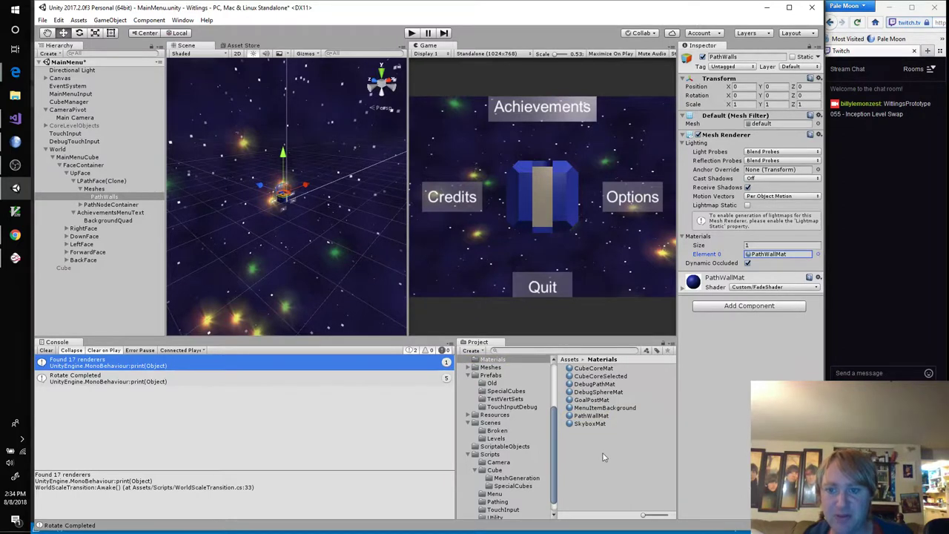
key("alt+Tab")
Open WorldScaleTransition.cs and go to the renderer count print in Awake
left_click(370, 216)
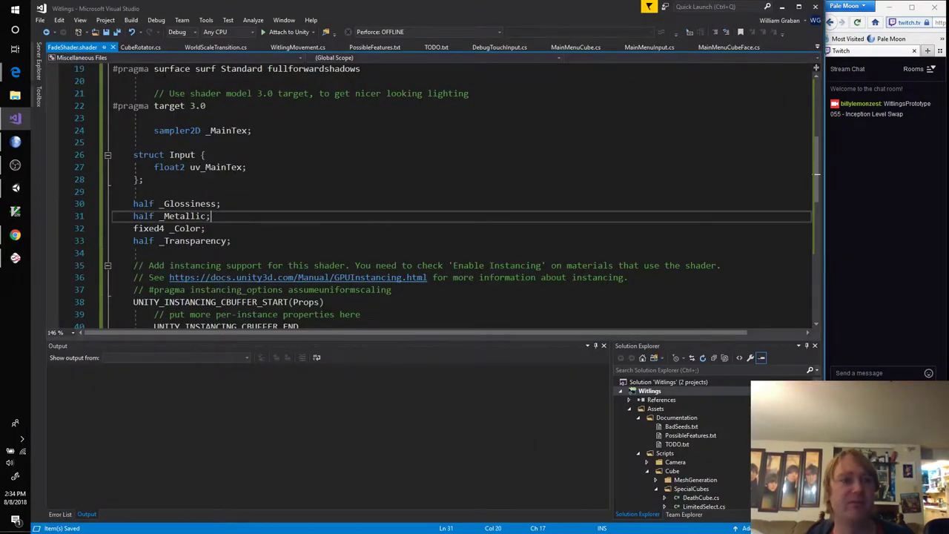
left_click(216, 47)
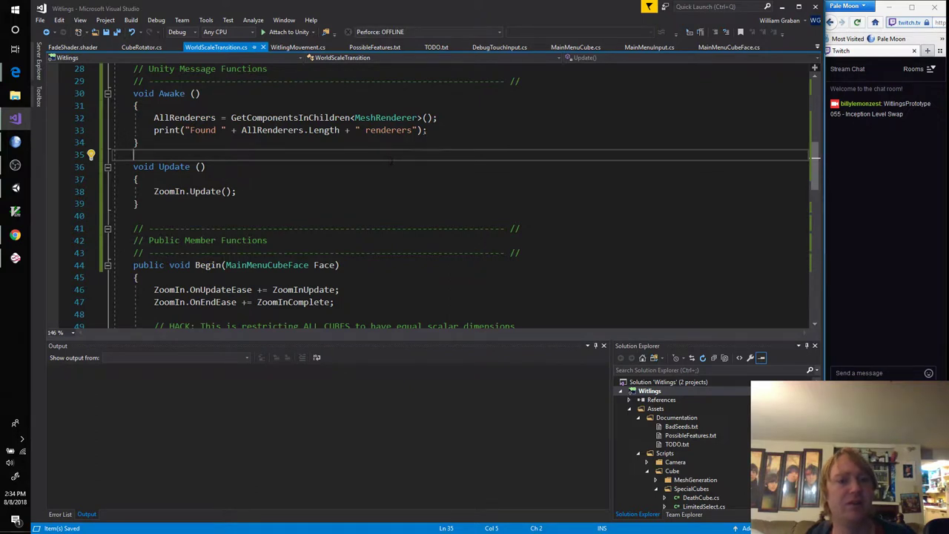
left_click(428, 129)
scroll(186, 203, "up", 2)
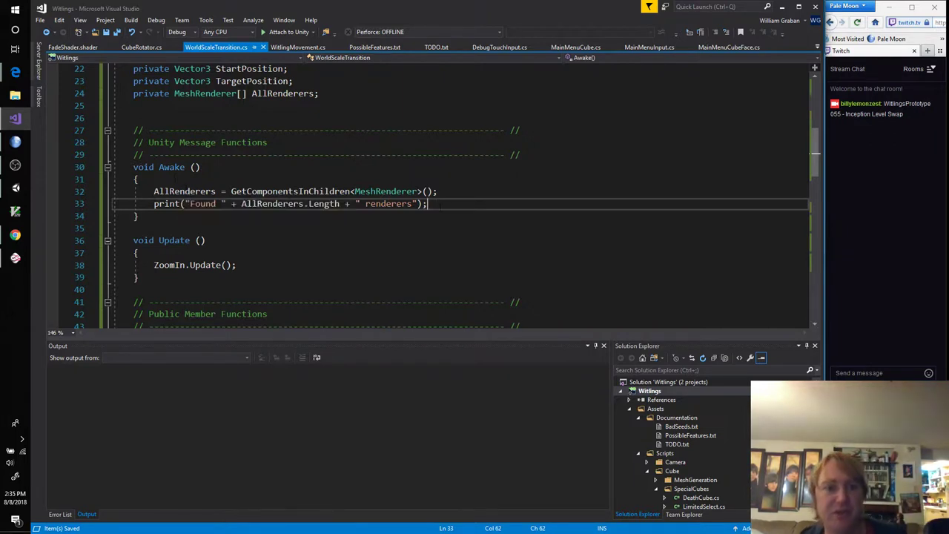
Add AllRenderers[0].material.HasProperty("_Alpha"); below the print and save the script
key("Return")
key("Return")
type("AllR")
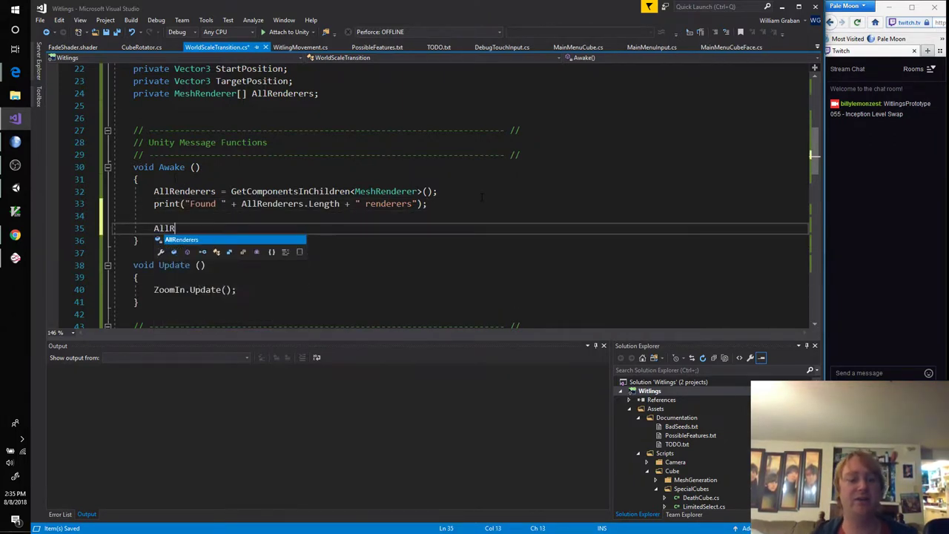
type("enderers")
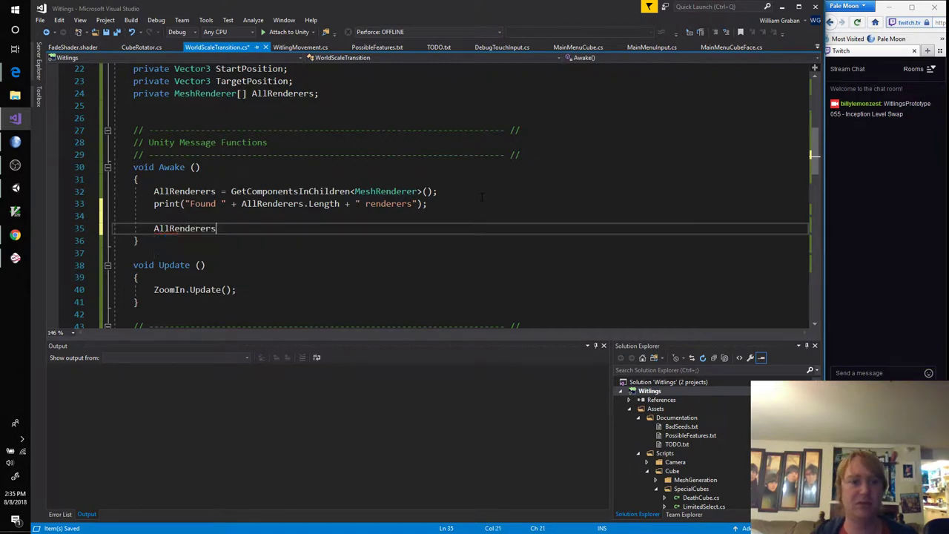
type("[0].")
type("t")
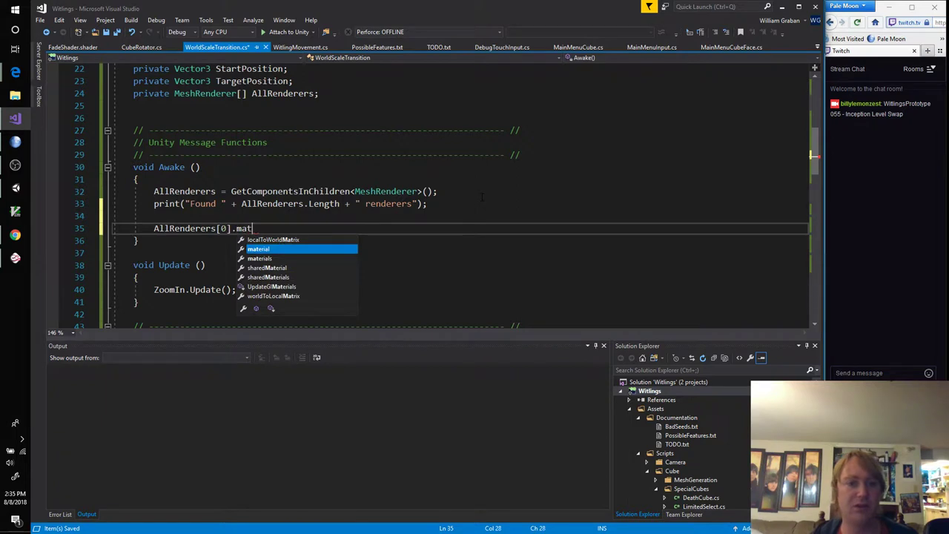
type("erial.")
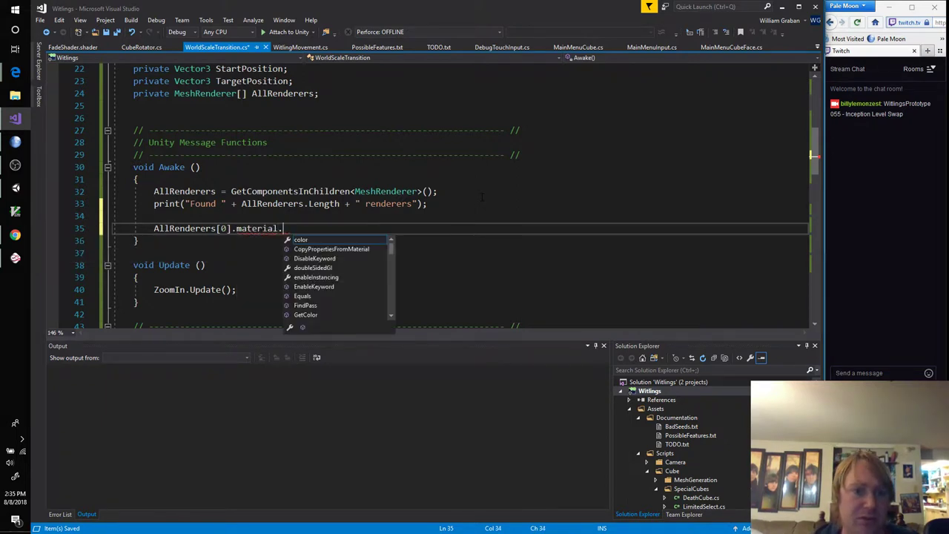
type("Set")
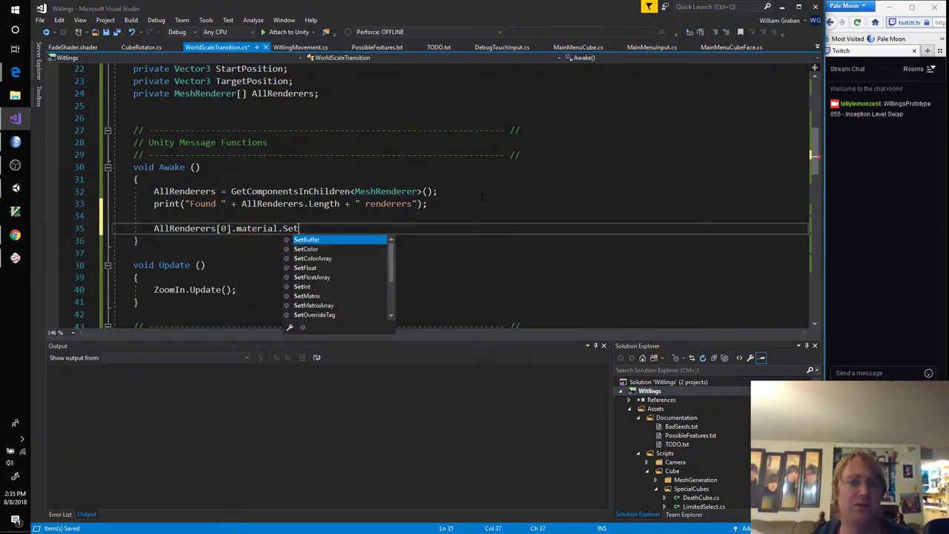
key("BackSpace")
key("BackSpace")
key("BackSpace")
type("Has")
key("Tab")
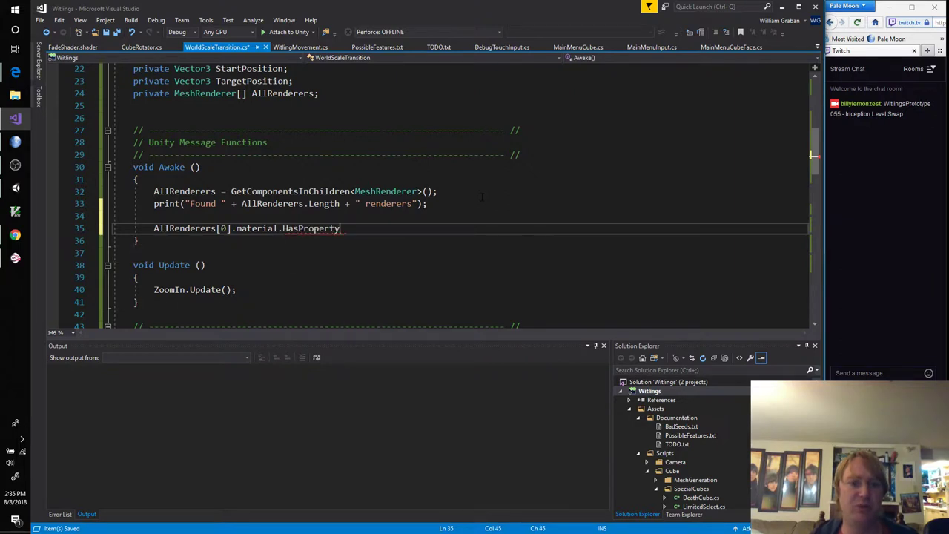
type("(")
type("\"_Alp")
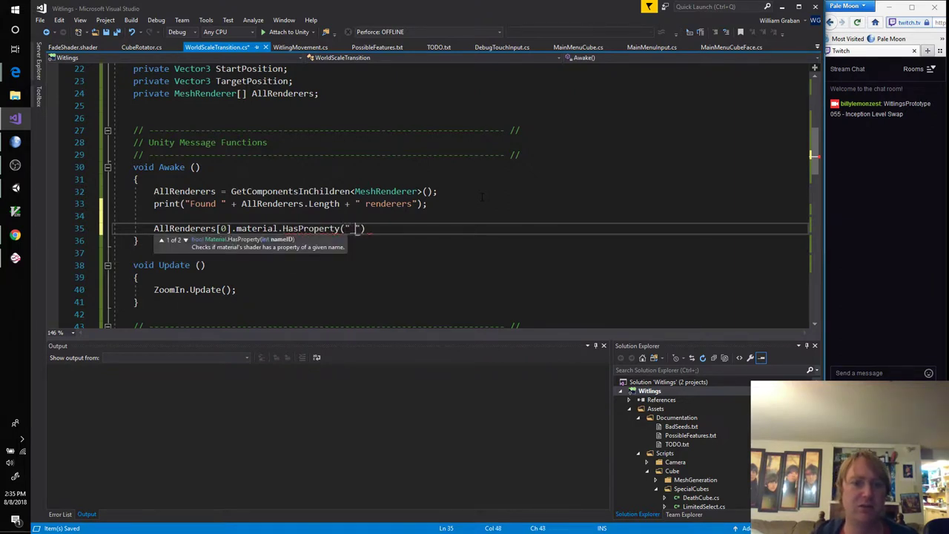
type("ha\");")
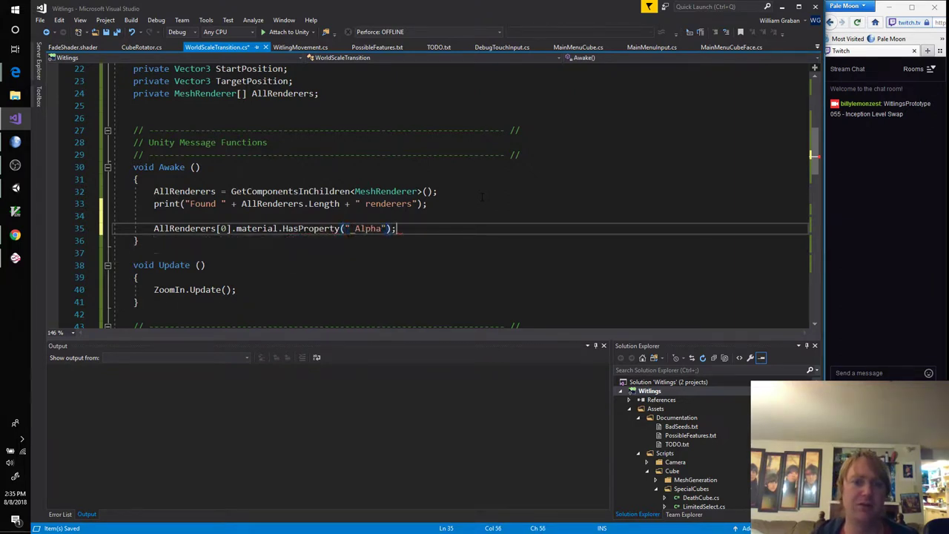
key("ctrl+s")
Check FadeShader's property names, then change the HasProperty argument from "_Alpha" to "_Transparency"
left_click(74, 47)
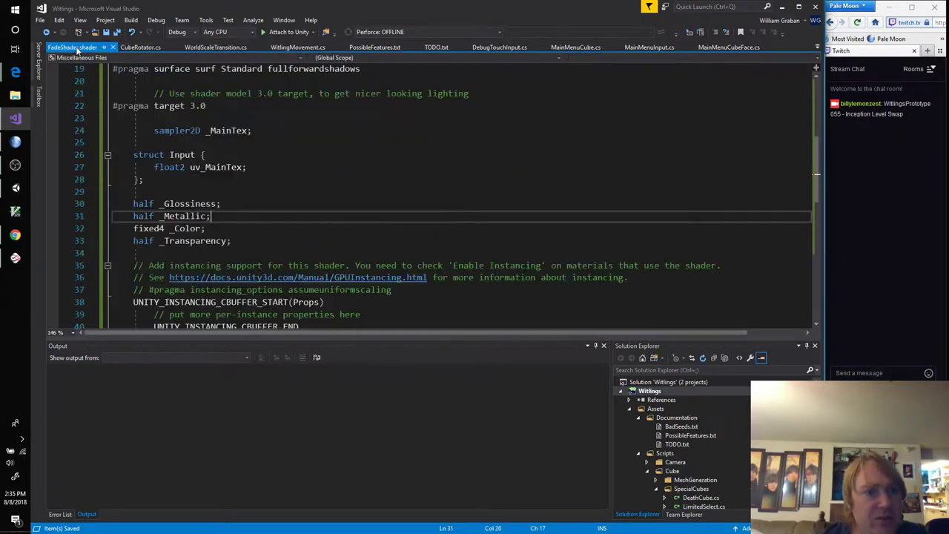
scroll(445, 193, "up", 6)
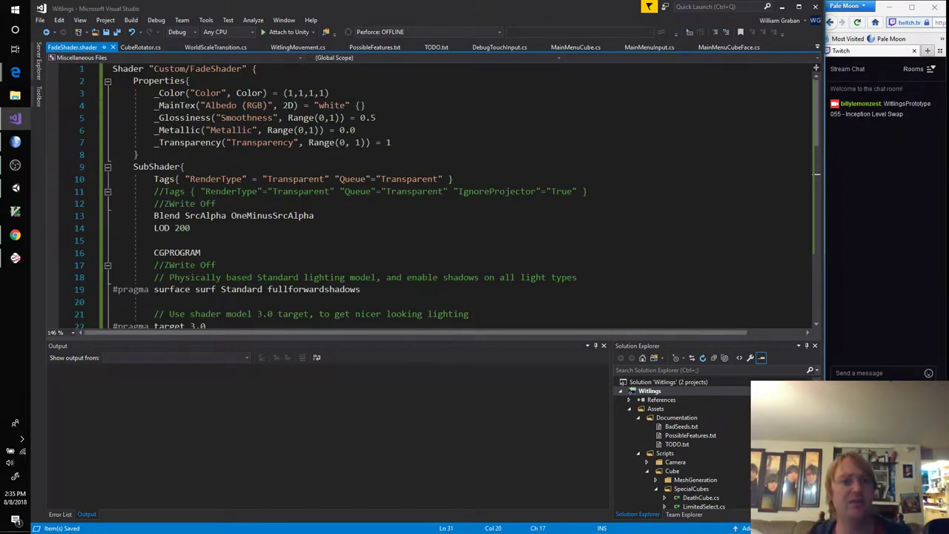
key("alt+Tab")
key("alt+Tab")
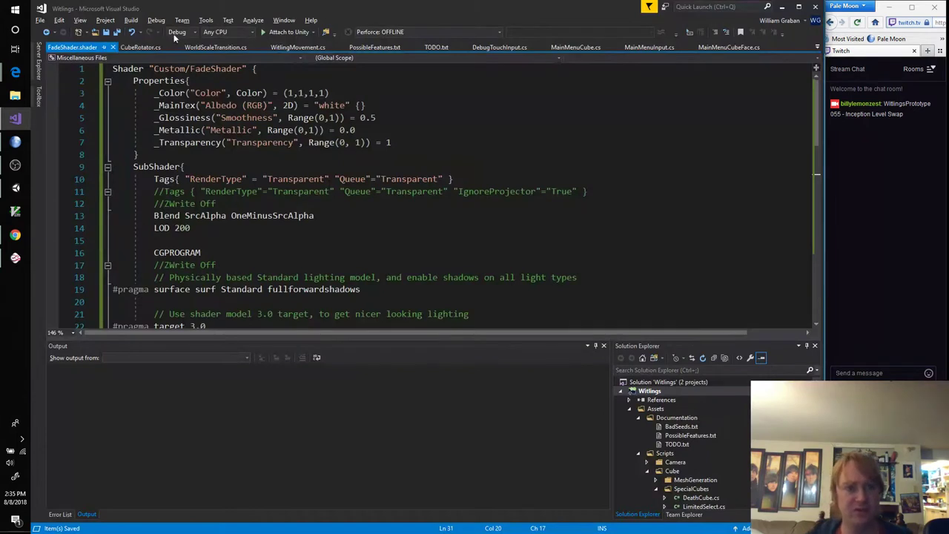
left_click(215, 46)
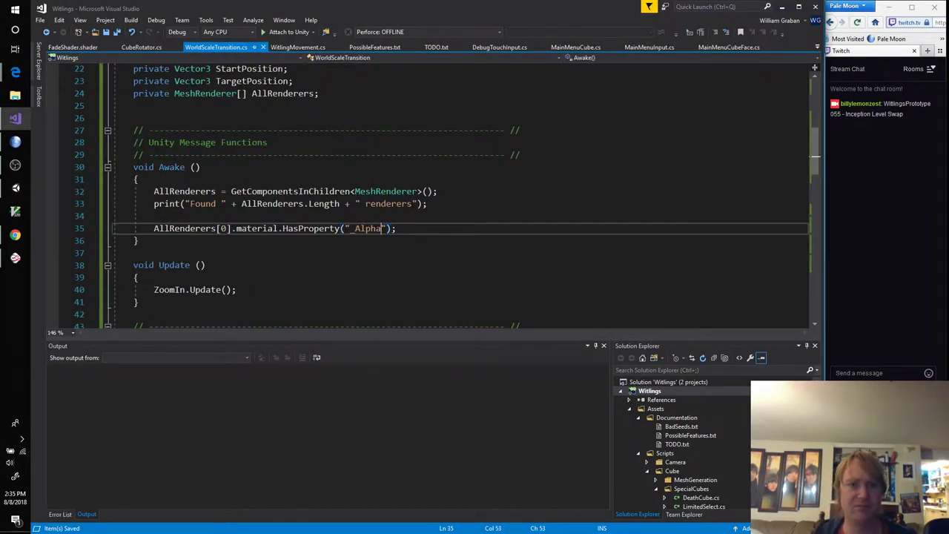
key("ctrl+shift+Left")
type("_Transparen")
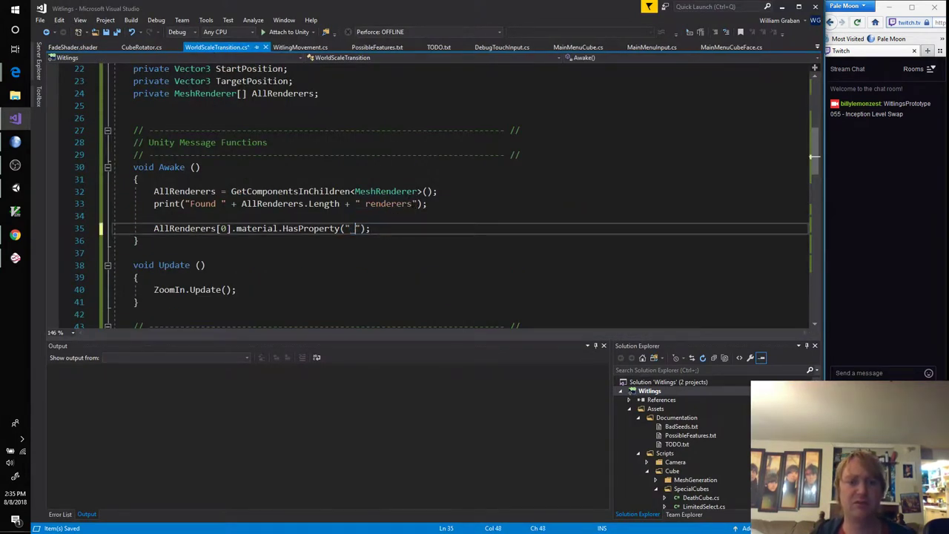
type("cy")
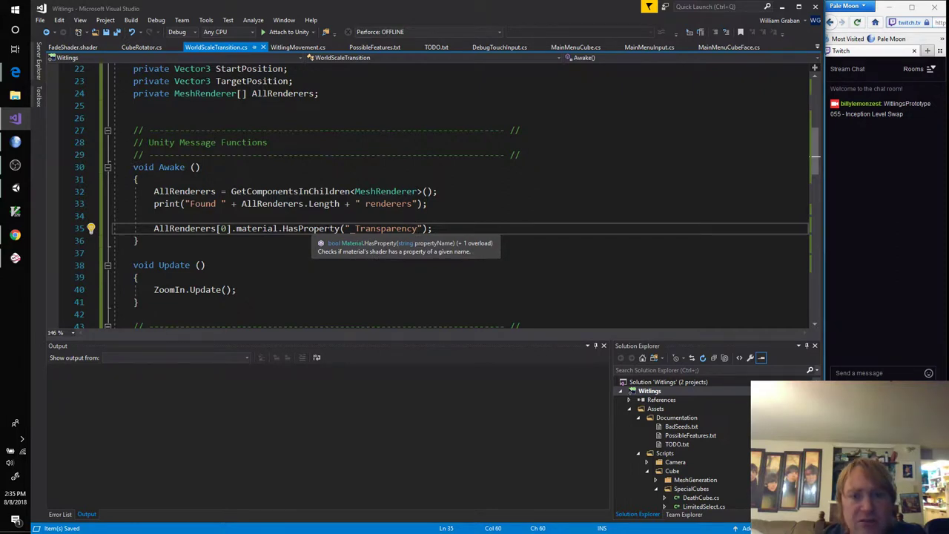
Change the AllRenderers field to a Material array named FadeMaterials and save
scroll(319, 231, "up", 2)
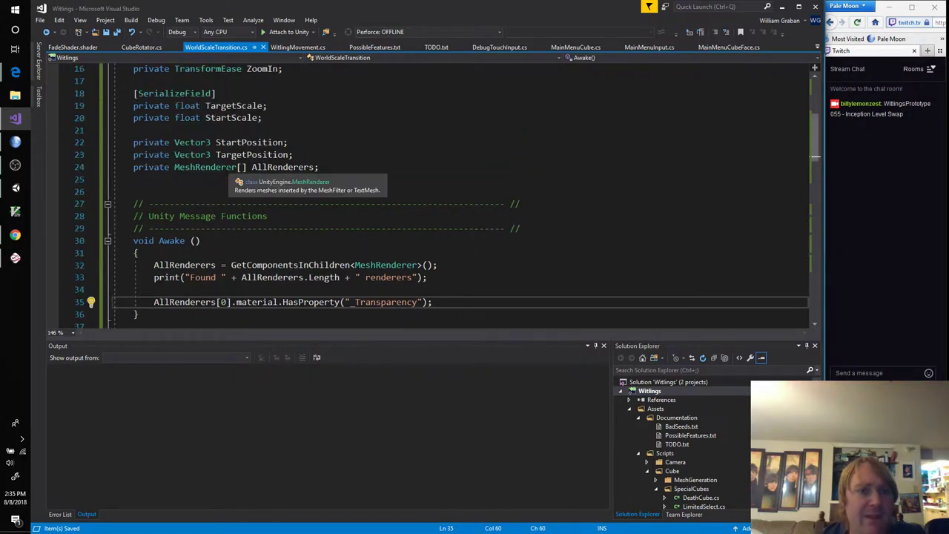
left_click(215, 166)
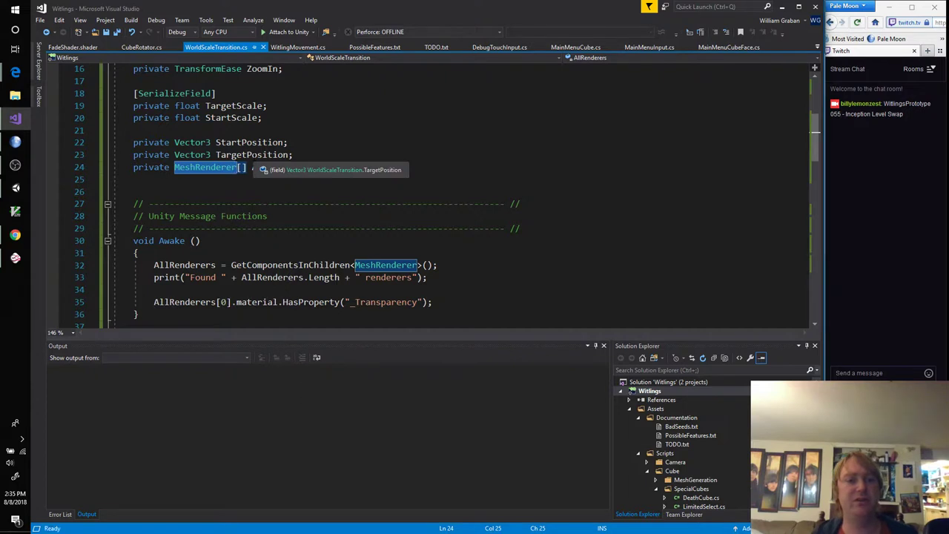
key("ctrl+BackSpace")
type("Material")
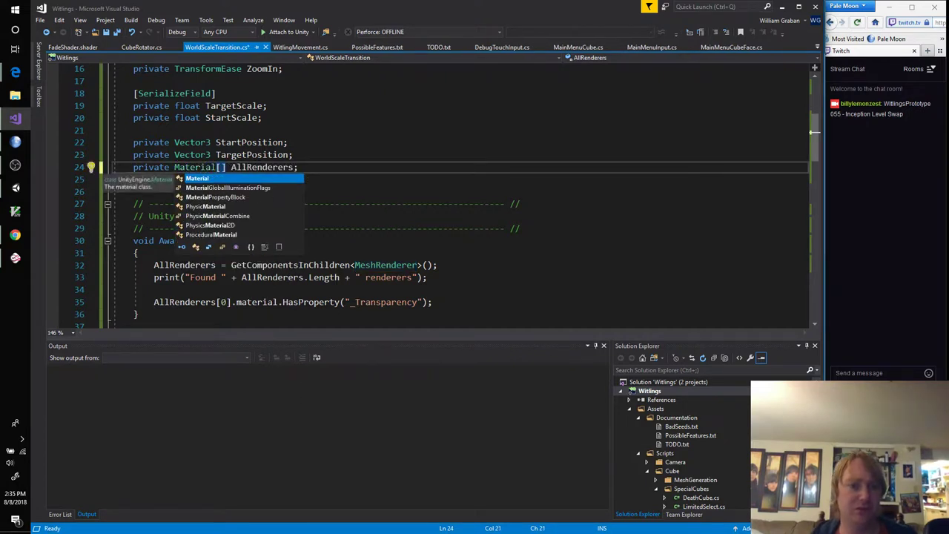
left_click(294, 167)
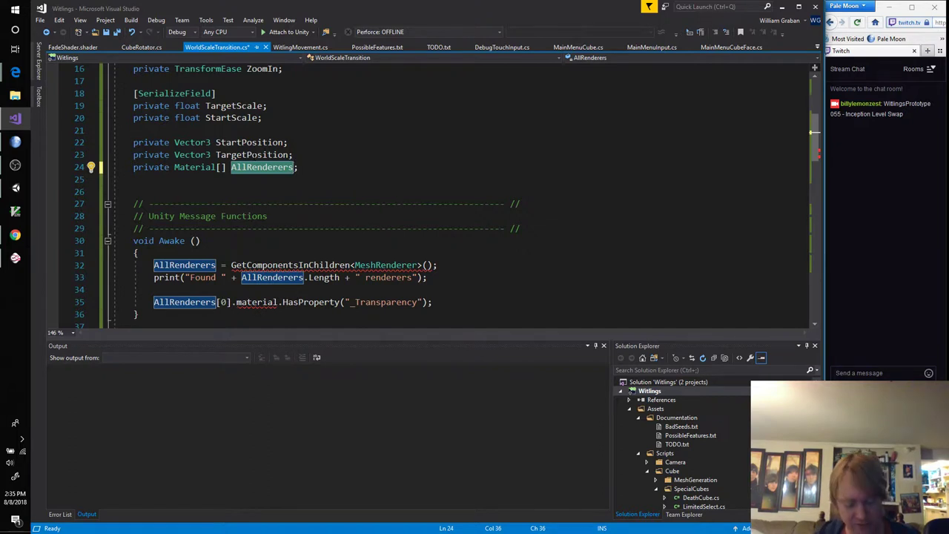
type("FadeMateria")
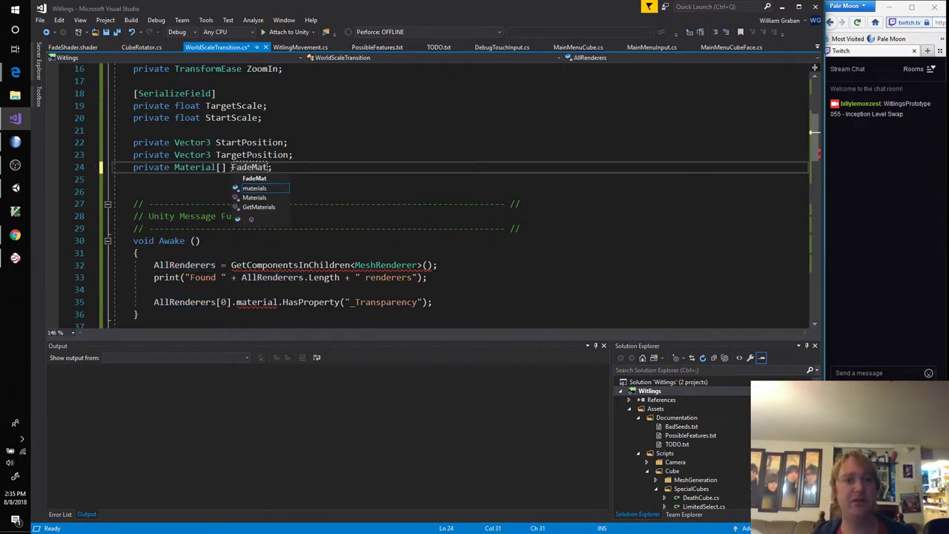
type("ls")
key("ctrl+s")
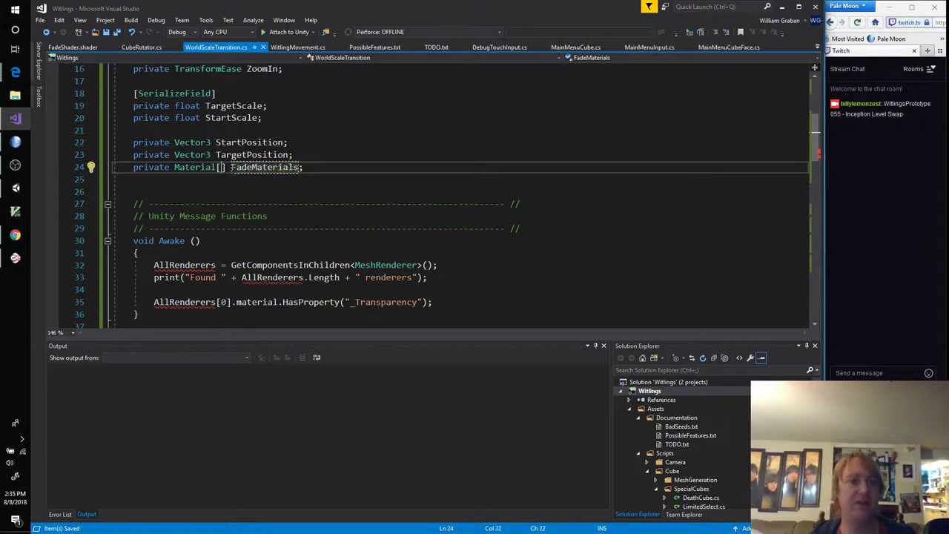
Make the FadeMaterials field type List<Material> and save
left_click(220, 167)
left_click_drag(227, 167, 174, 167)
type("List")
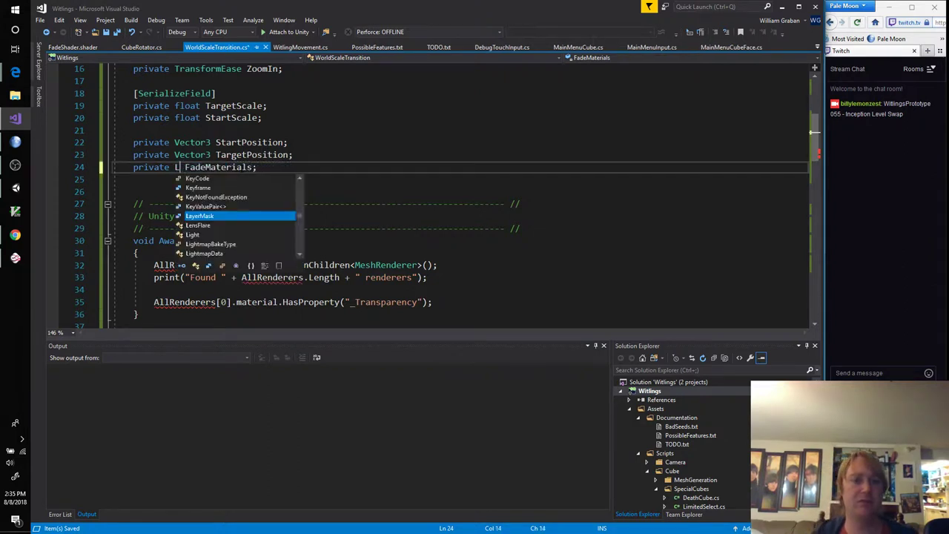
type("<Material>")
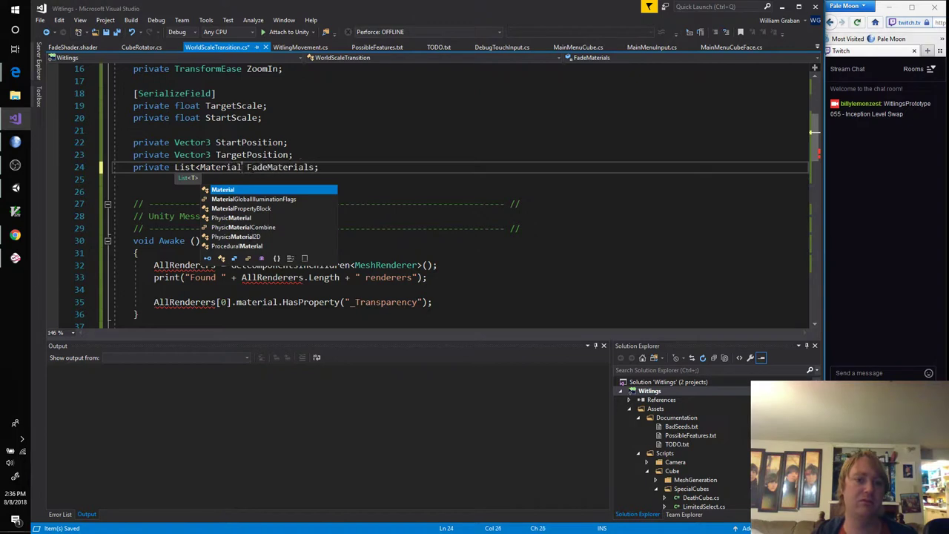
key("ctrl+s")
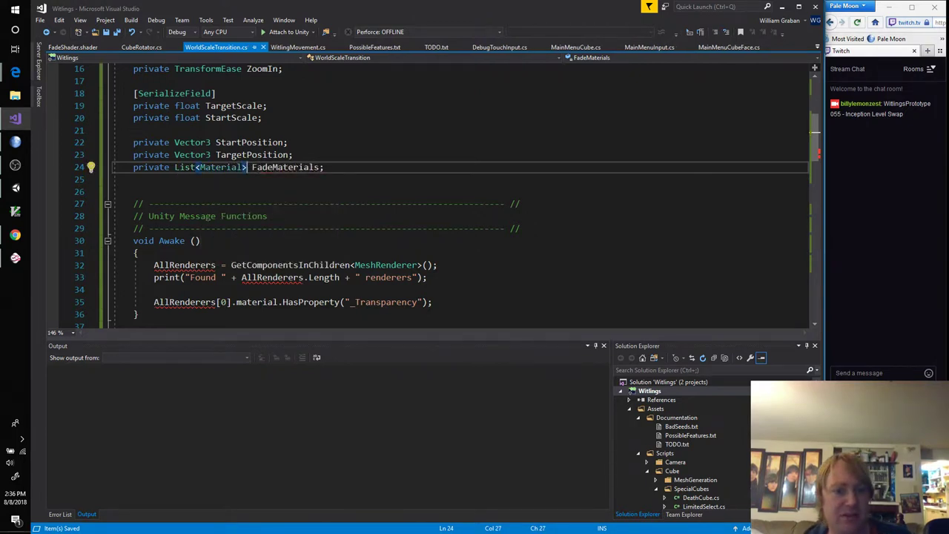
left_click(273, 264)
left_click(273, 256)
Add FadeMaterials = new List<Material>(); at the top of Awake
key("Return")
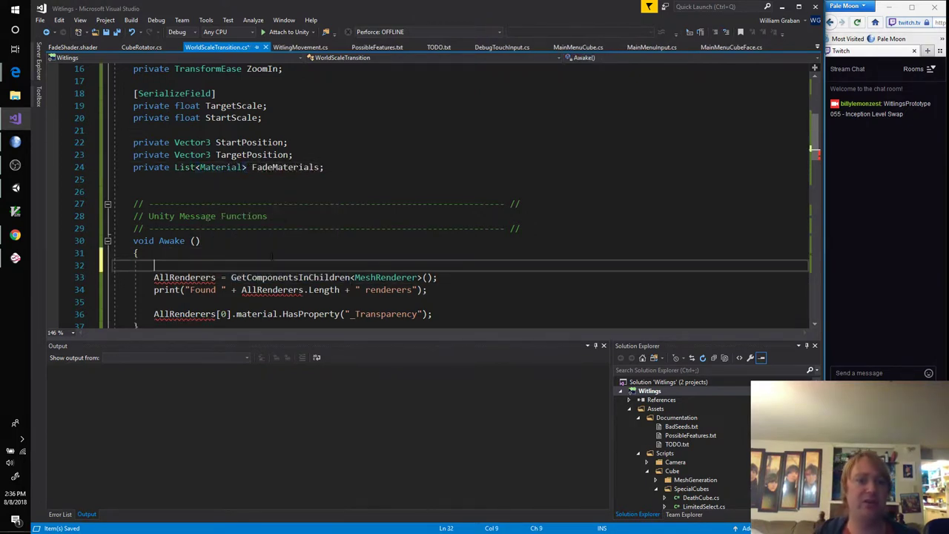
type("FadeMaterials =")
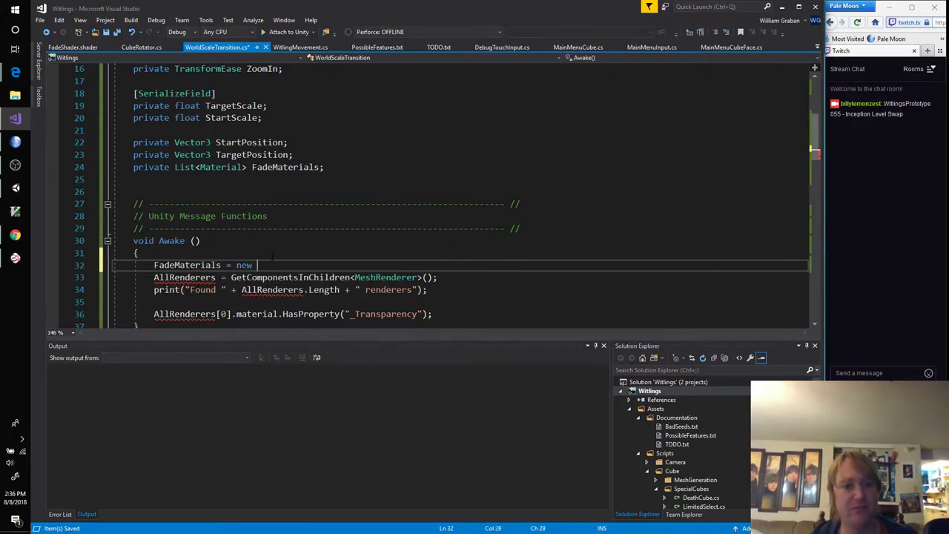
type(" new")
key("Return")
key("BackSpace")
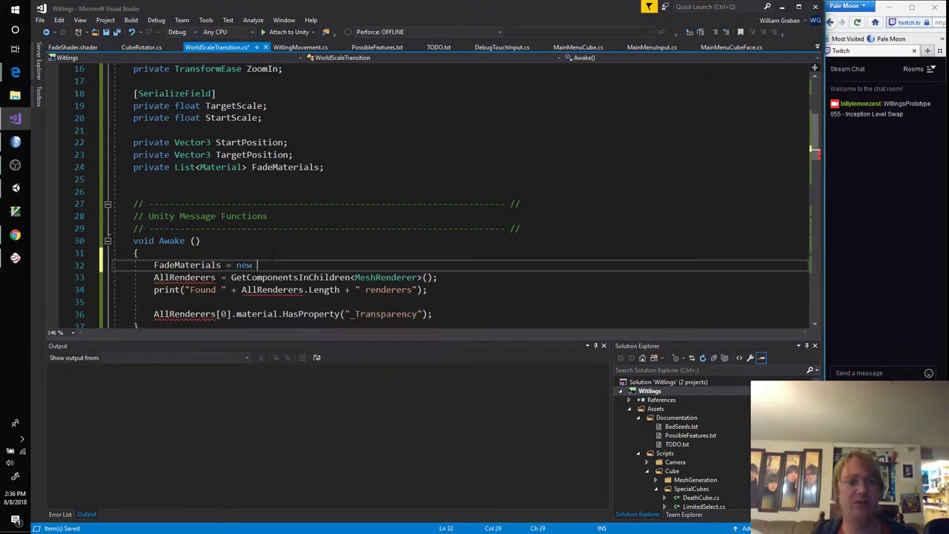
type("List")
key("Tab")
type("();")
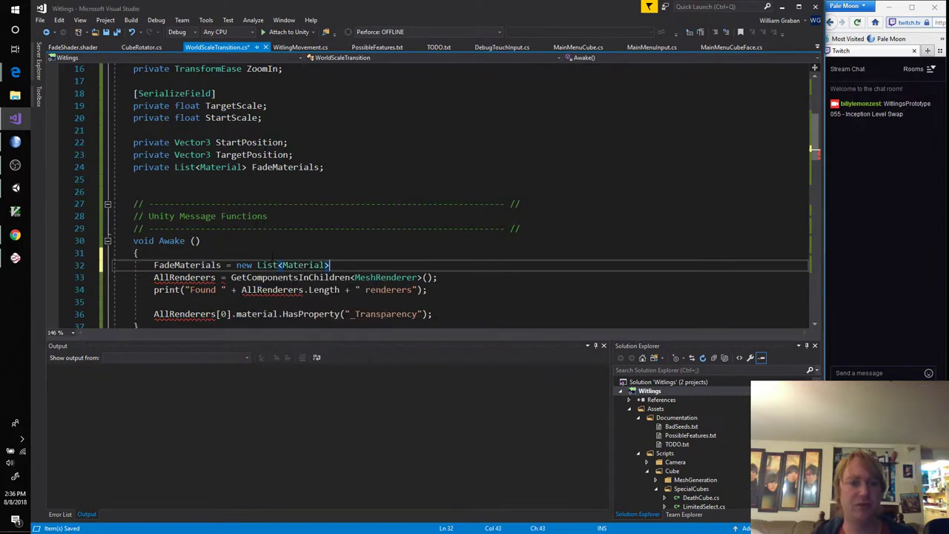
key("Return")
Declare AllRenderers locally by prefixing its assignment with MeshRenderer[]
key("Down")
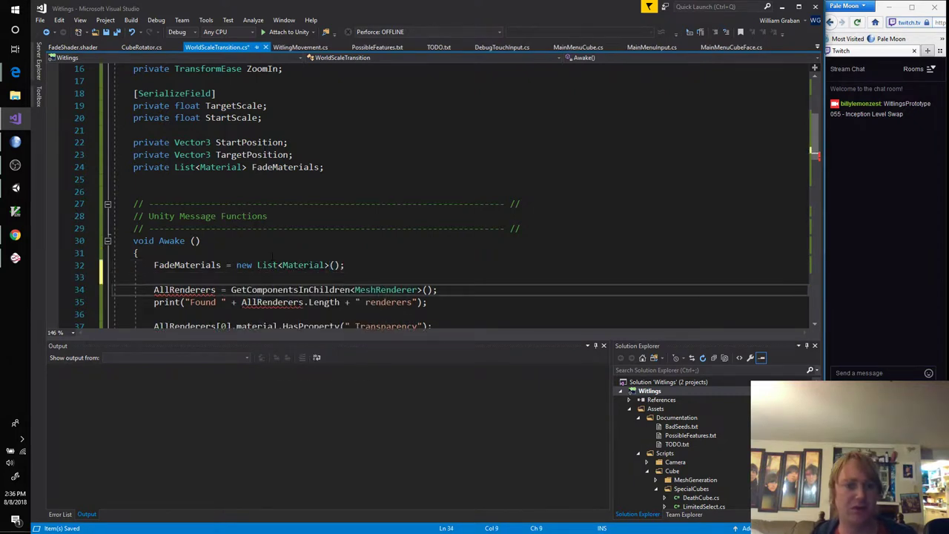
type("Mesh")
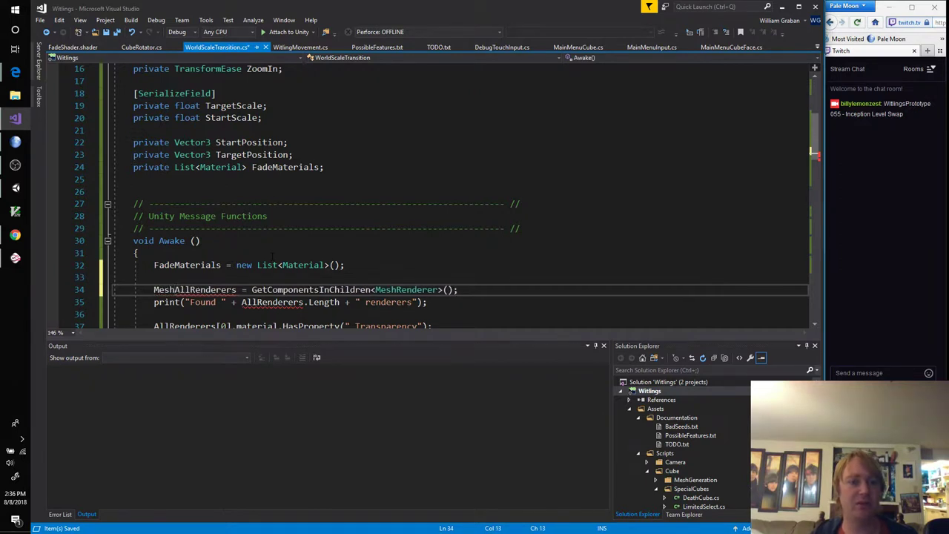
type("Renderer[]")
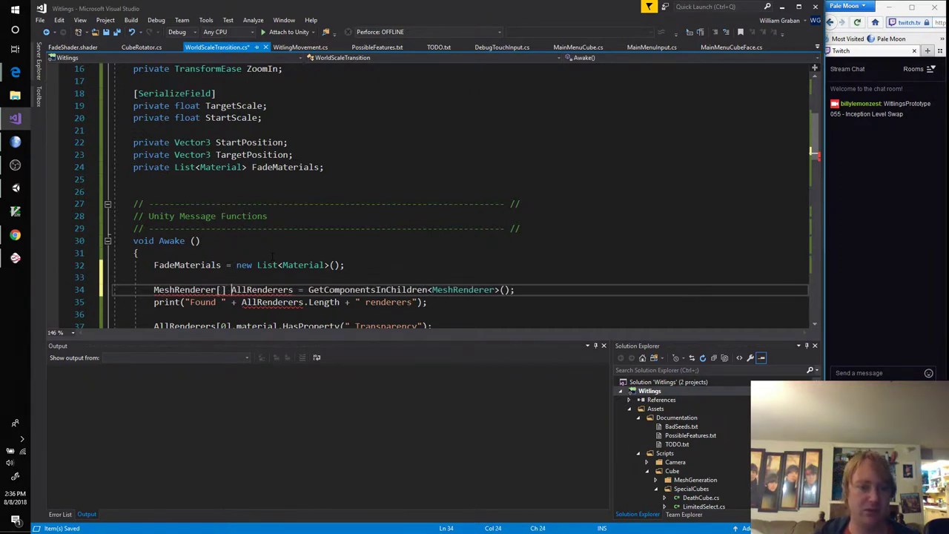
scroll(445, 197, "down", 1)
scroll(445, 197, "down", 1)
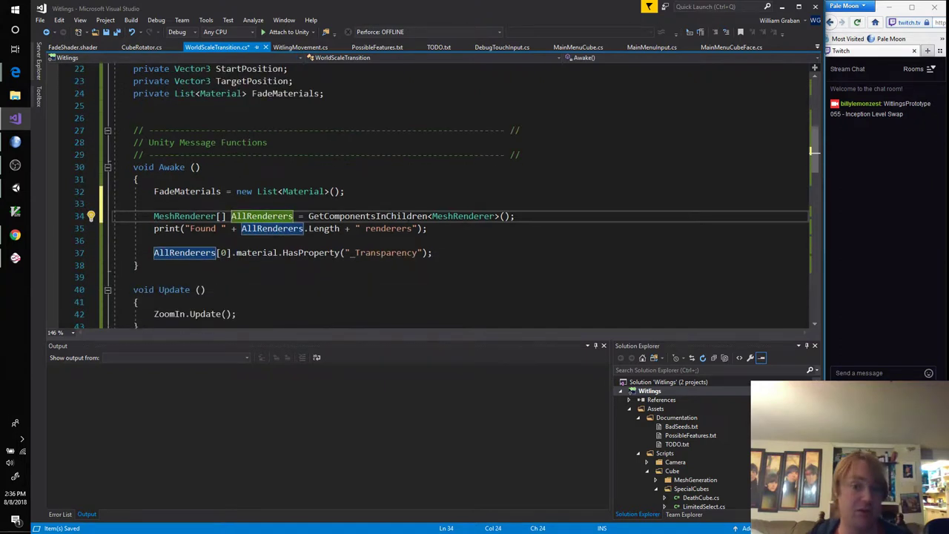
key("Down")
key("Down")
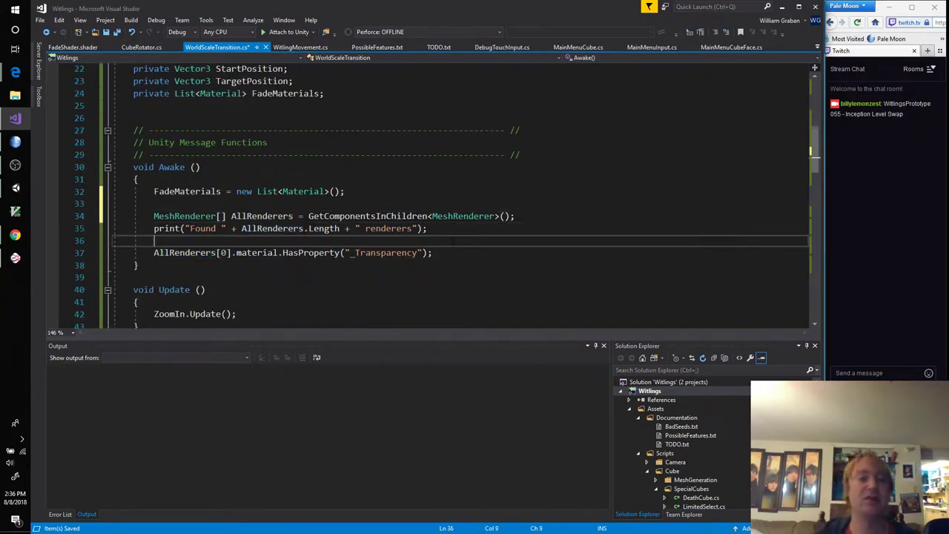
Write a for loop with int RenderIndex from 0 to AllRenderers.Length
key("Return")
type("for(")
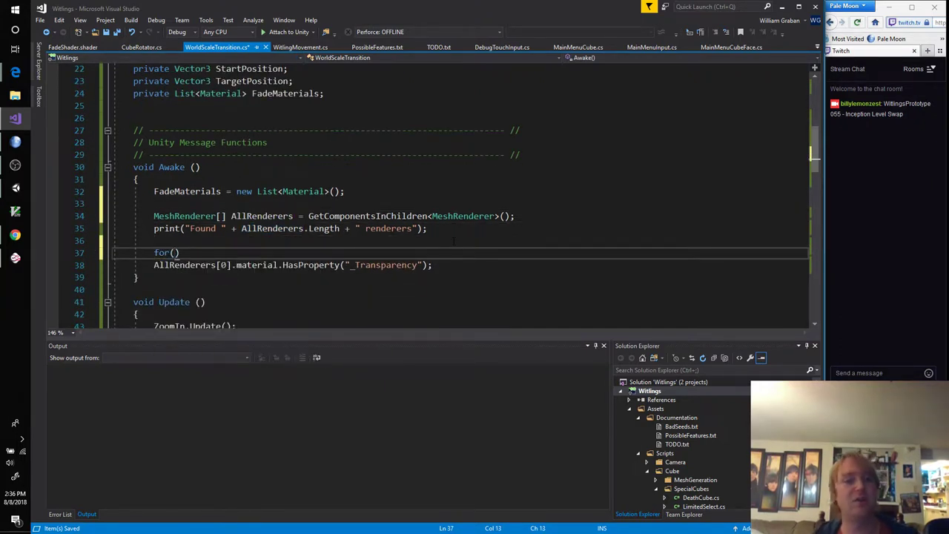
type("Renderinde")
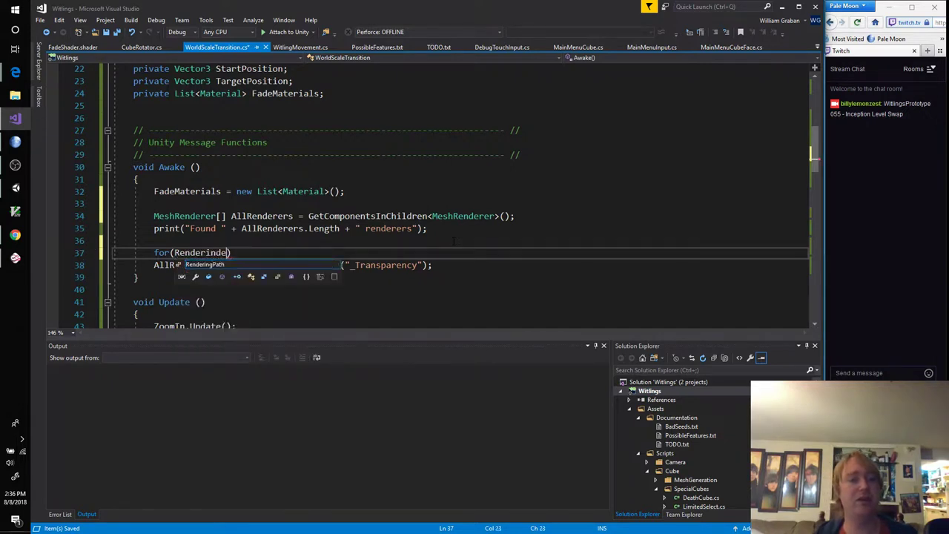
key("BackSpace")
key("BackSpace")
key("BackSpace")
key("BackSpace")
type("Index")
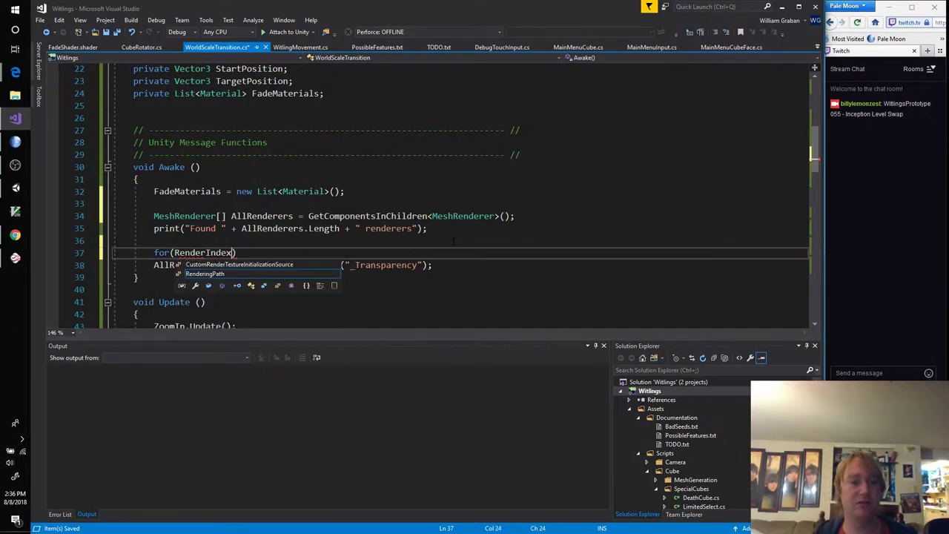
type("int")
key("ctrl+shift+Right")
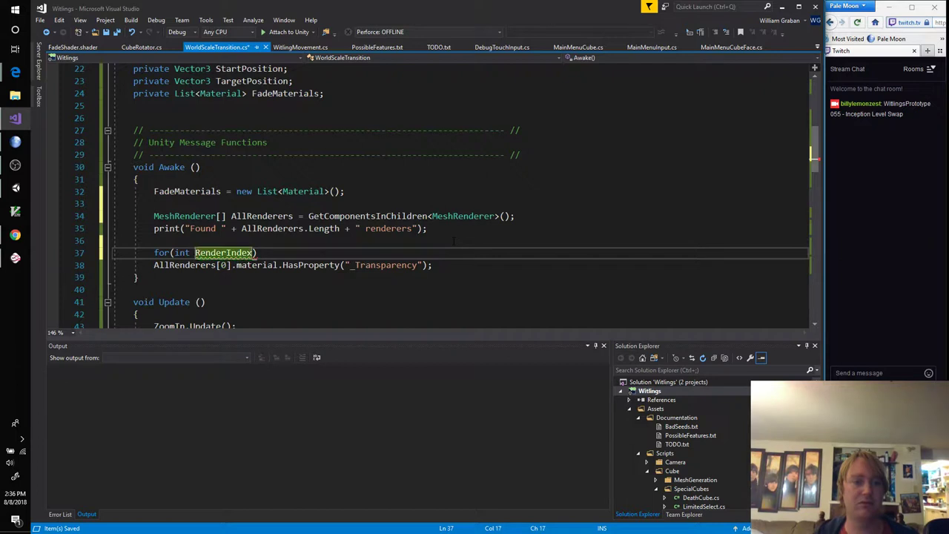
type("= 0; RenderIndex")
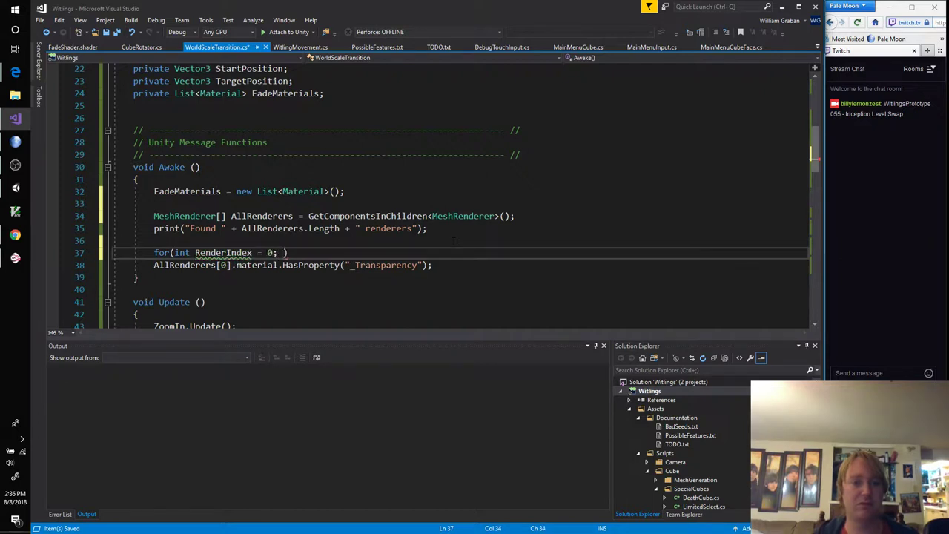
type(" < AllRenderers.")
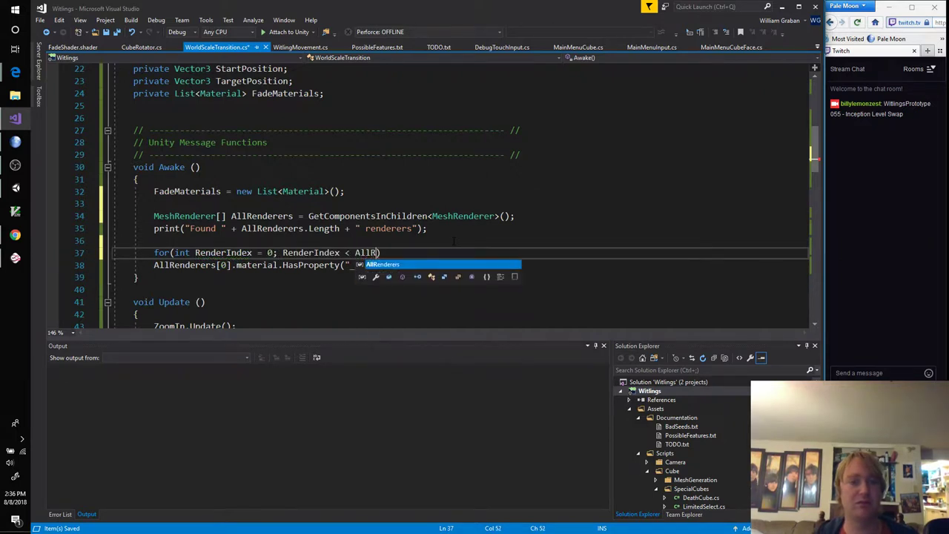
type("Length;")
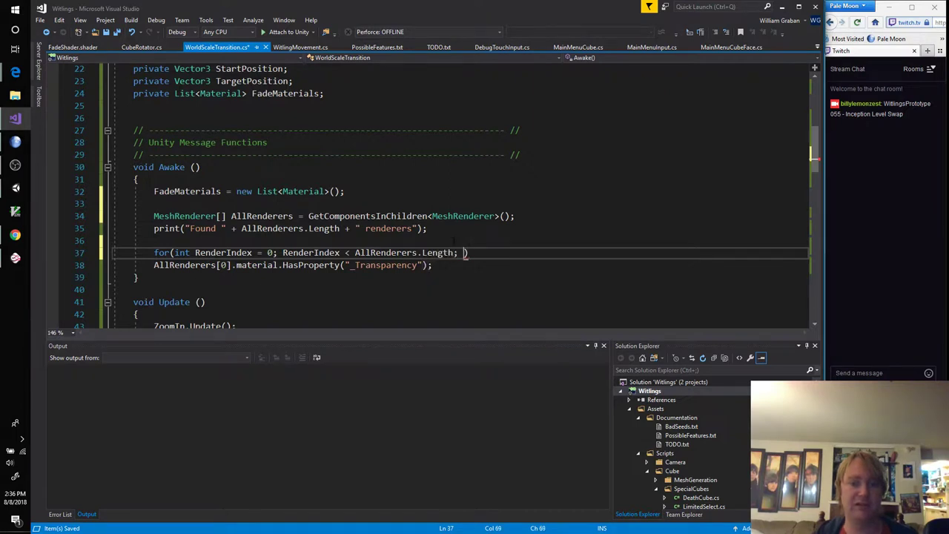
type(" ++RenderIndex")
key("Return")
type("{")
key("ctrl+Return")
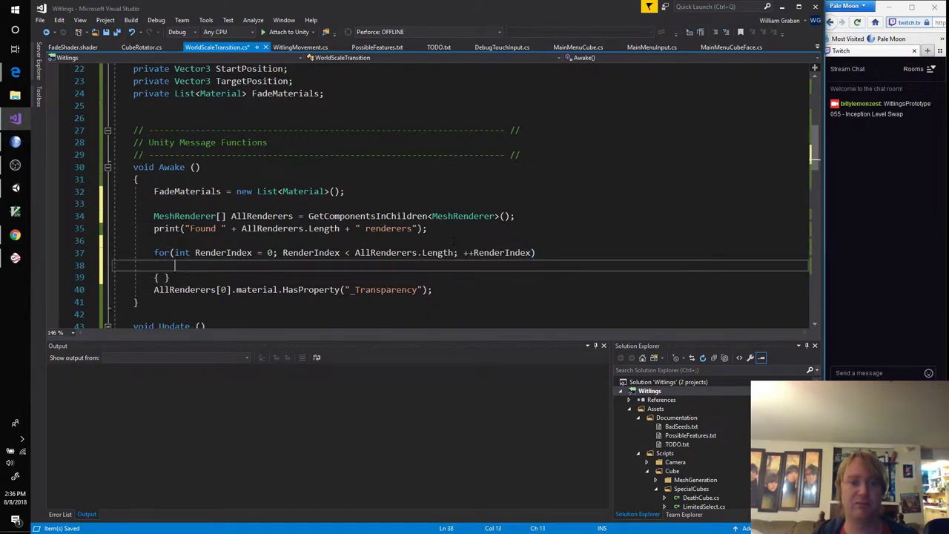
key("ctrl+z")
key("ctrl+z")
key("ctrl+z")
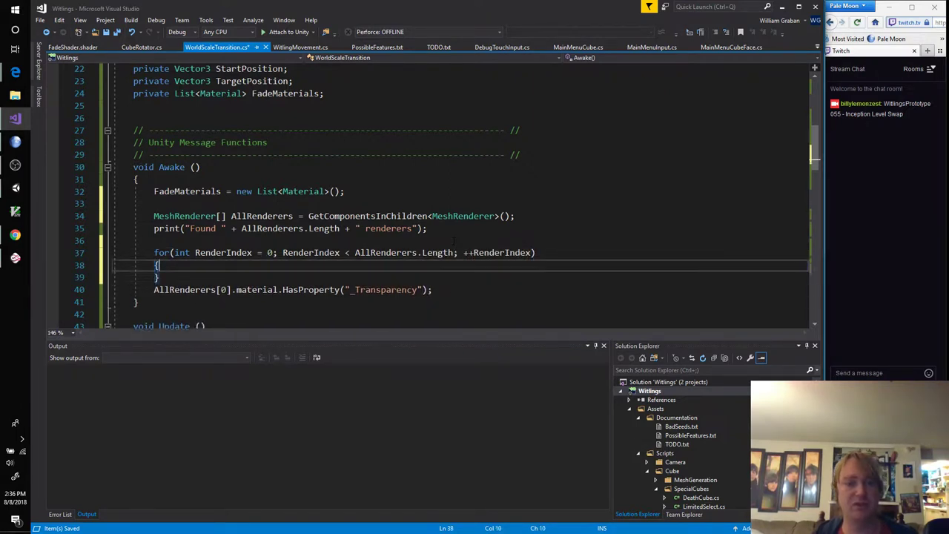
key("Return")
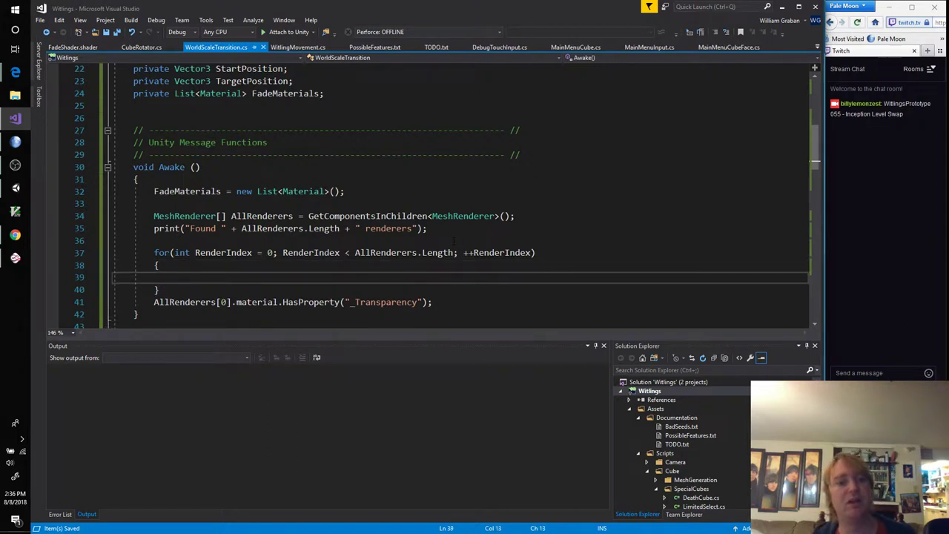
Move the HasProperty check into the loop as an if on AllRenderers[RenderIndex]
key("Down")
key("Down")
key("alt+Up")
key("alt+Up")
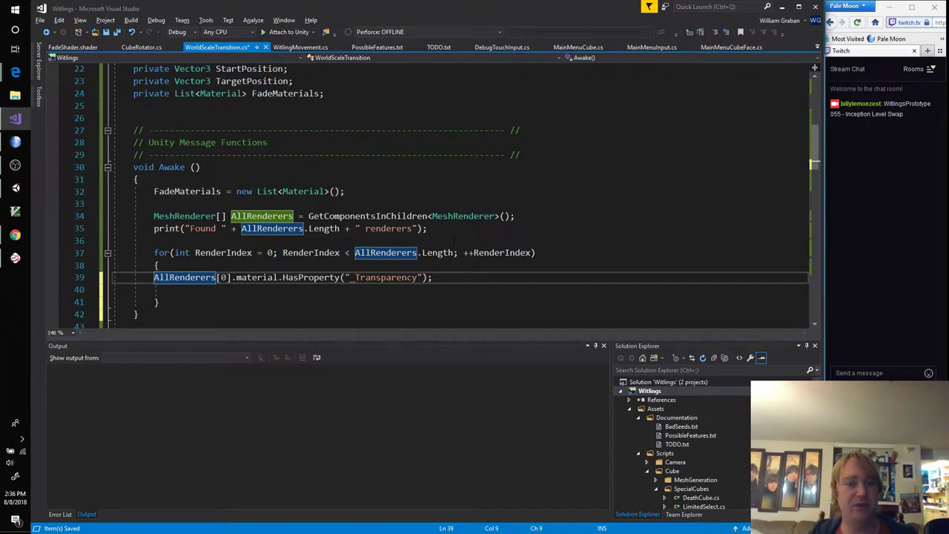
type("if(")
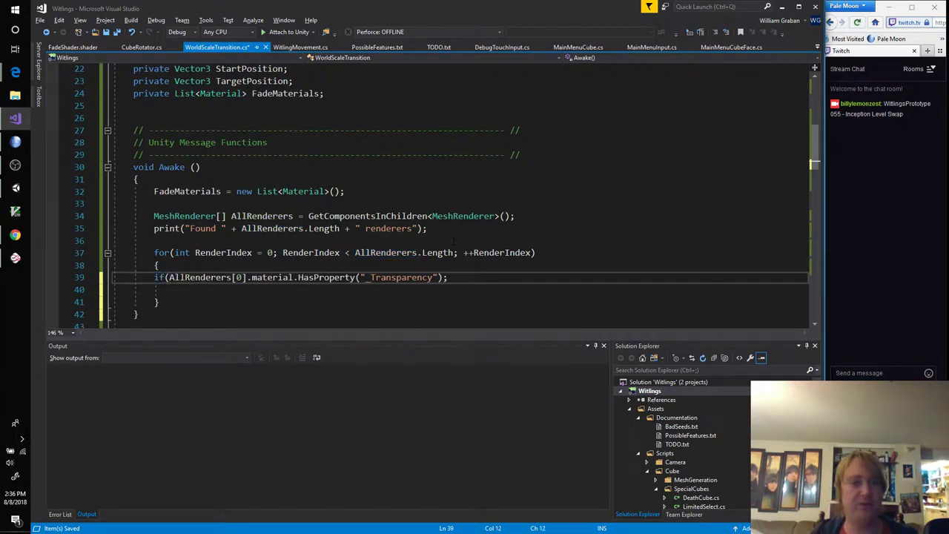
key("Home")
key("Tab")
key("ctrl+Right")
key("ctrl+Right")
key("ctrl+Right")
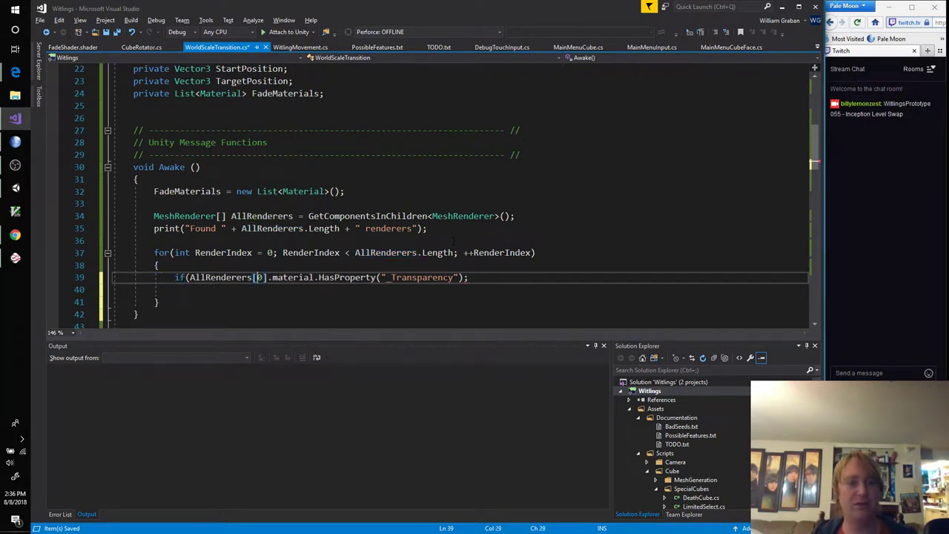
key("Delete")
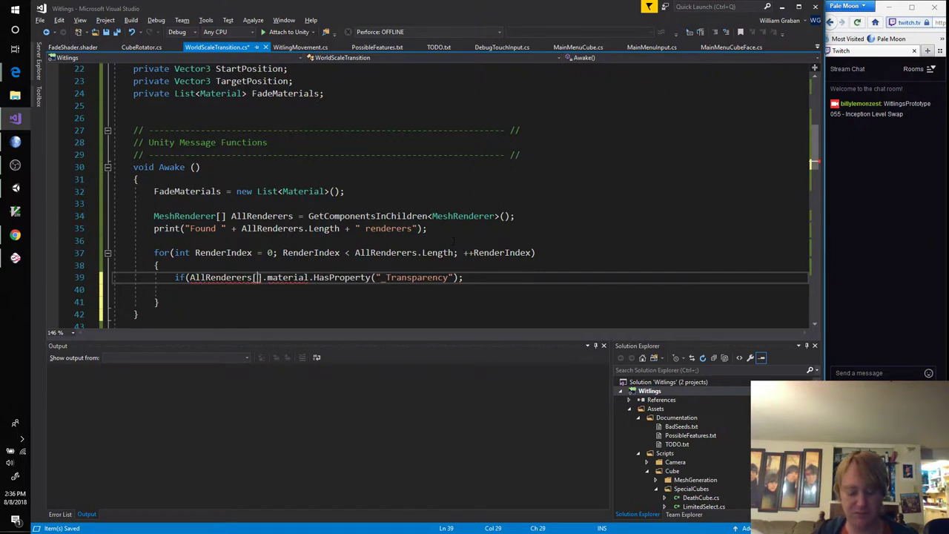
type("RenderIndex")
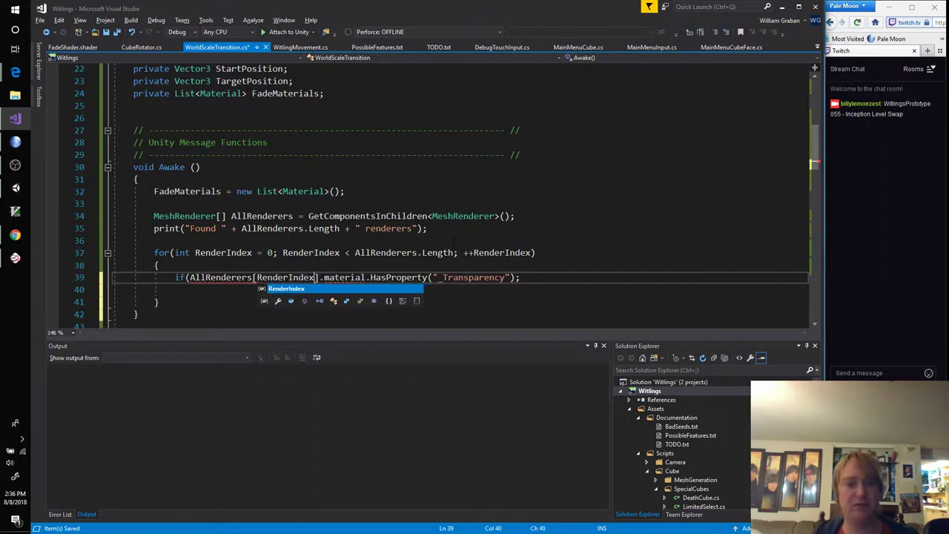
key("End")
key("BackSpace")
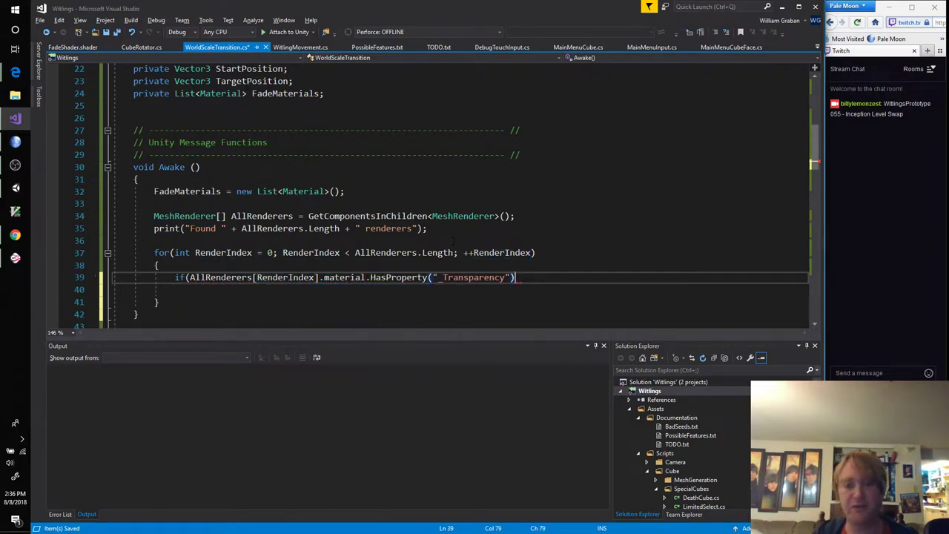
type(")")
key("Return")
type("{")
Inside the if, add AllRenderers[RenderIndex].material to FadeMaterials and save
key("Return")
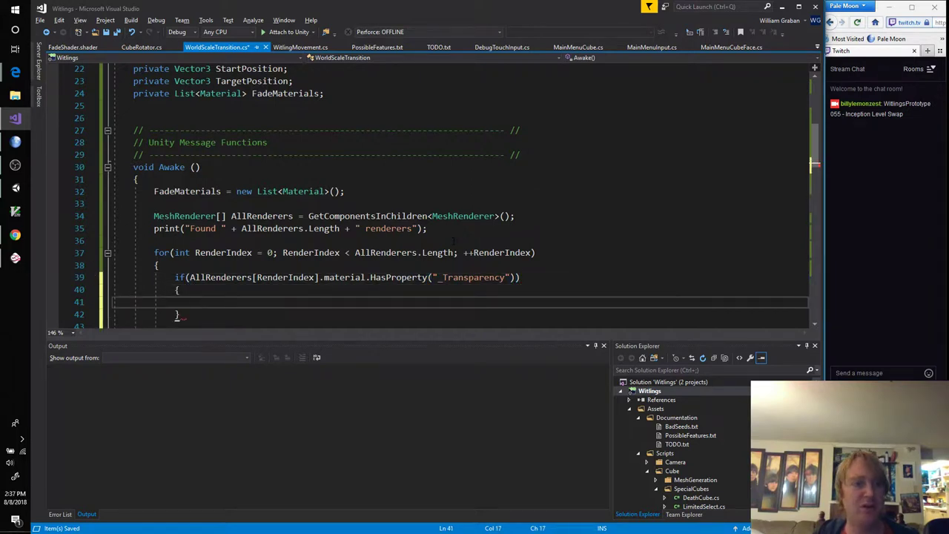
type("Fade")
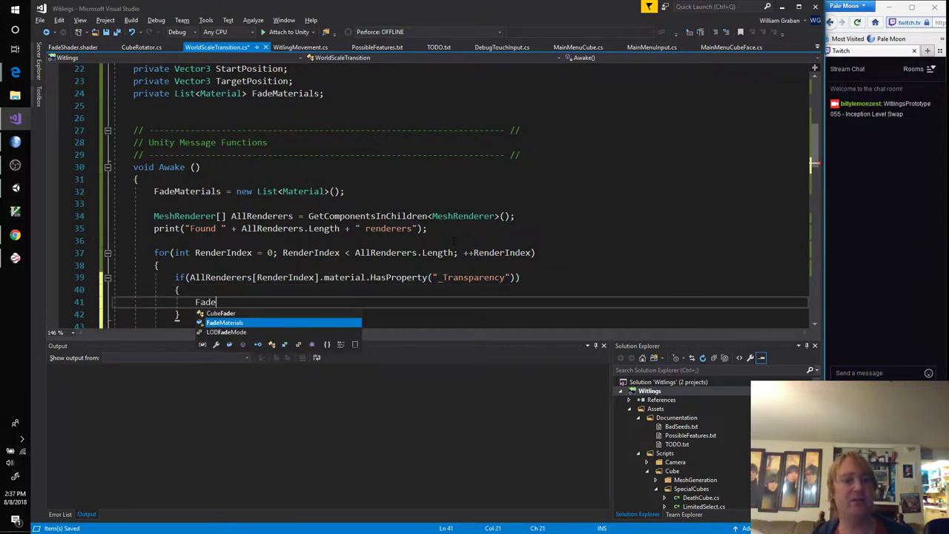
type("Materials.Add(AllRenderers")
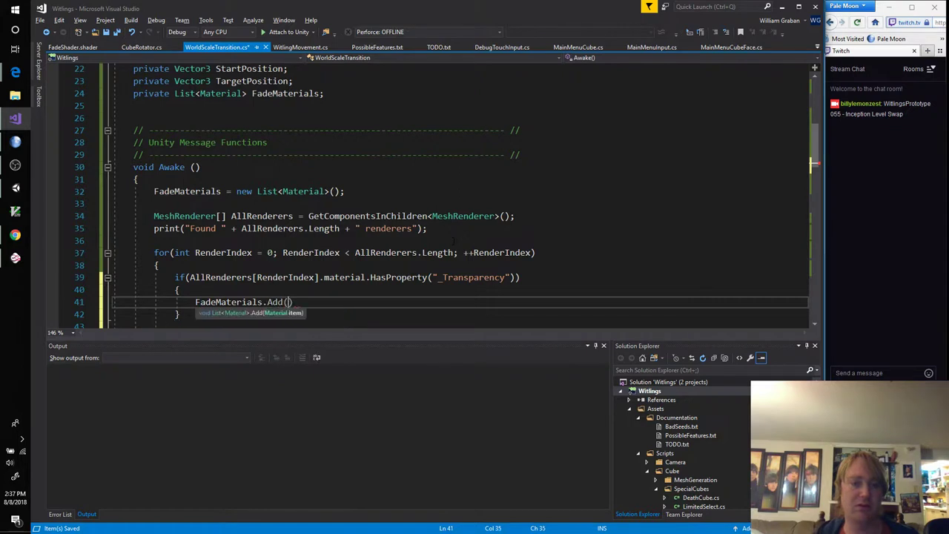
type("[RenderInde")
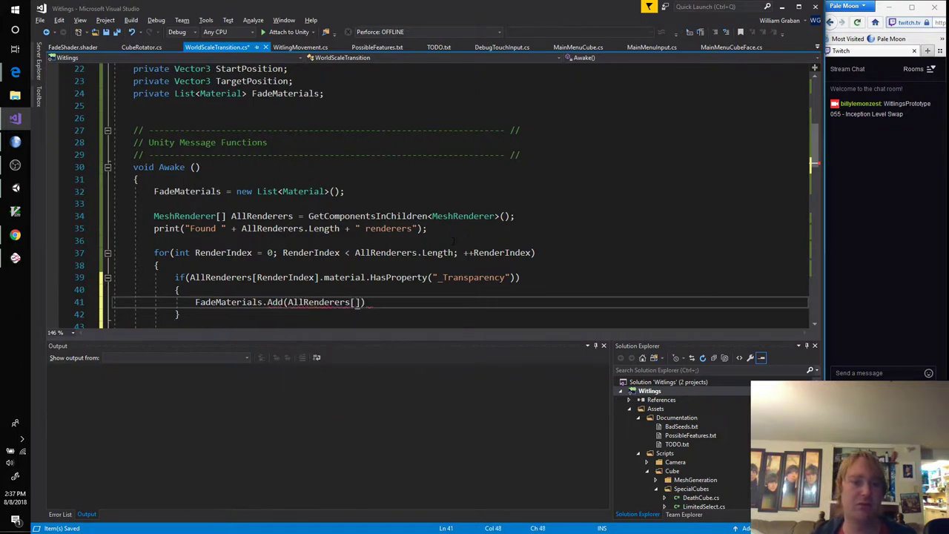
type("x]);")
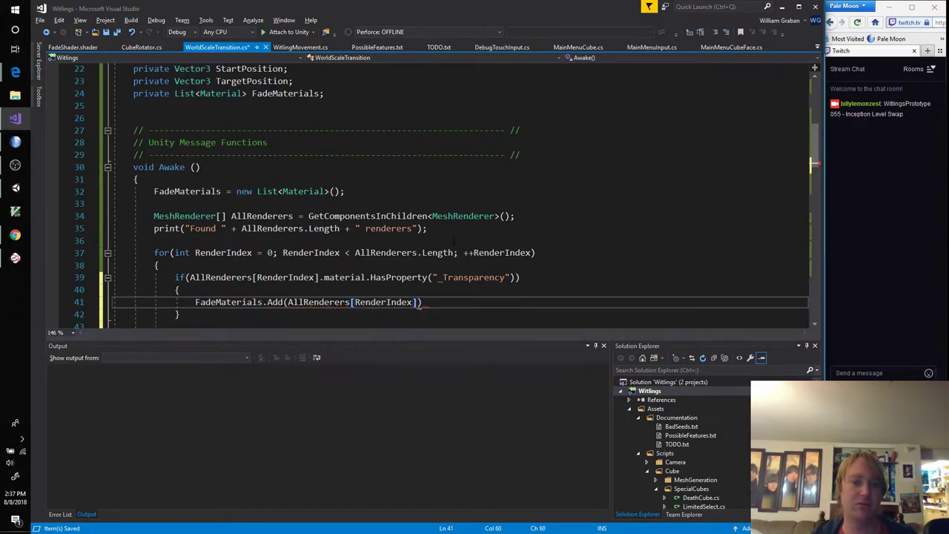
key("ctrl+s")
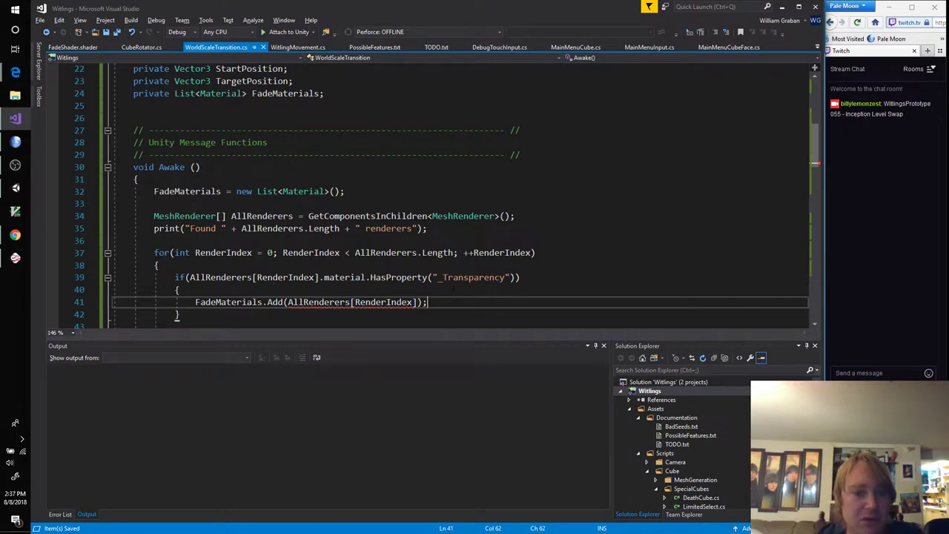
key("Left")
type(".material")
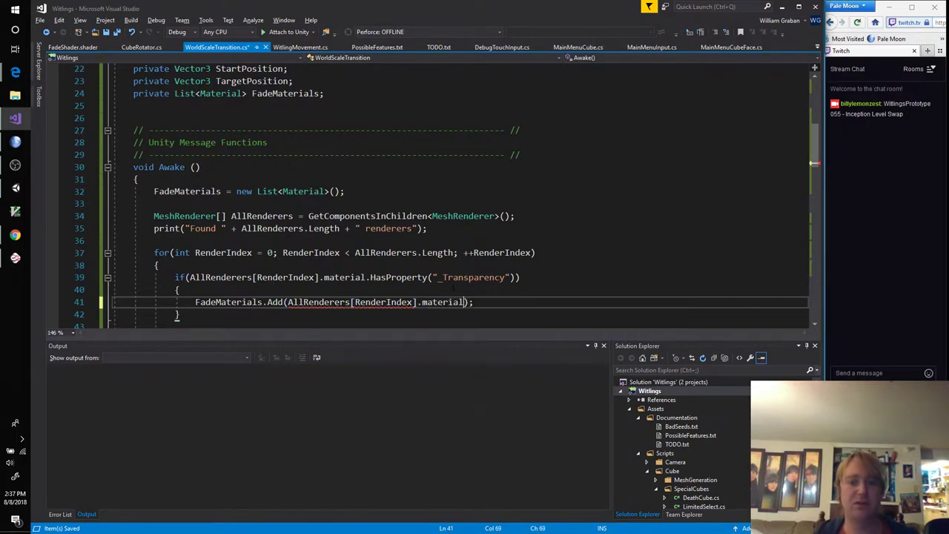
After the loop, print "Found " + FadeMaterials.Count + " fadeable materials"
scroll(460, 196, "down", 2)
key("Down")
key("Down")
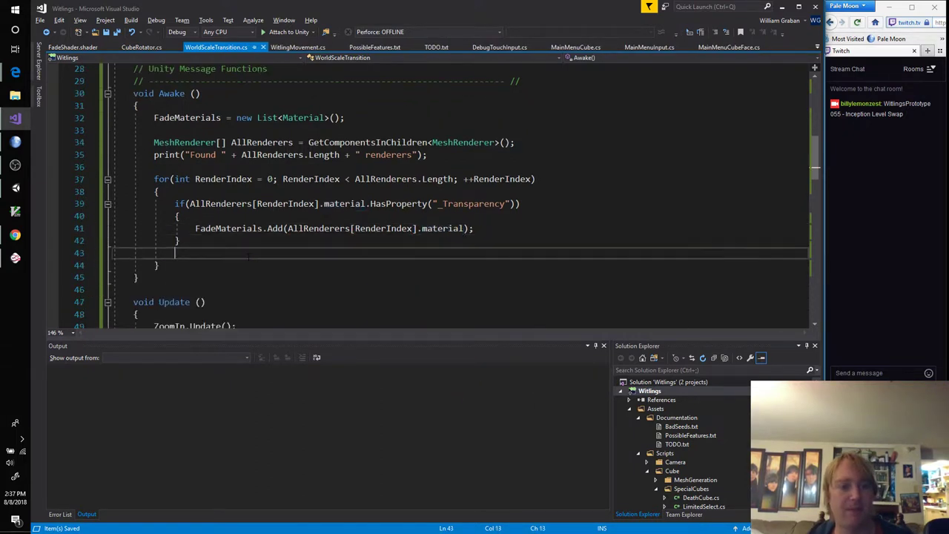
key("Return")
key("Return")
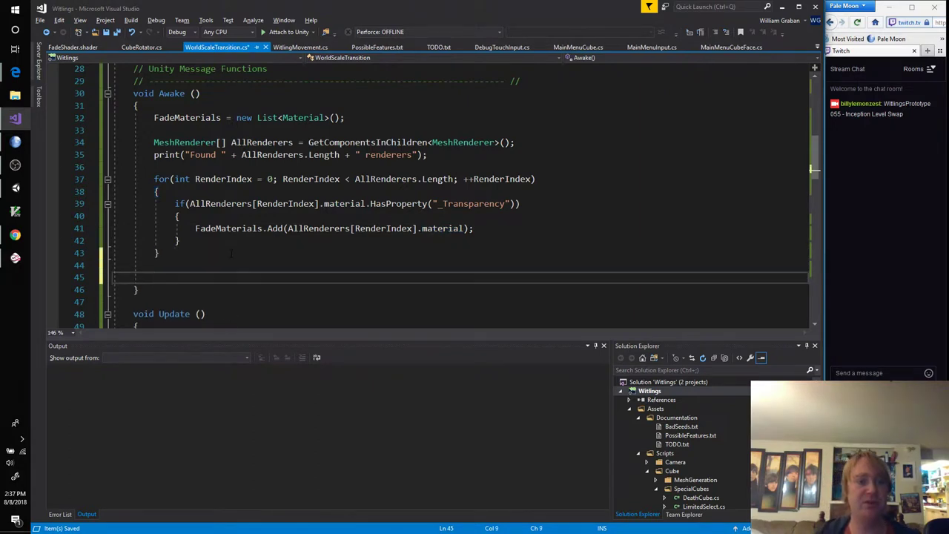
type("print(\"Found ")
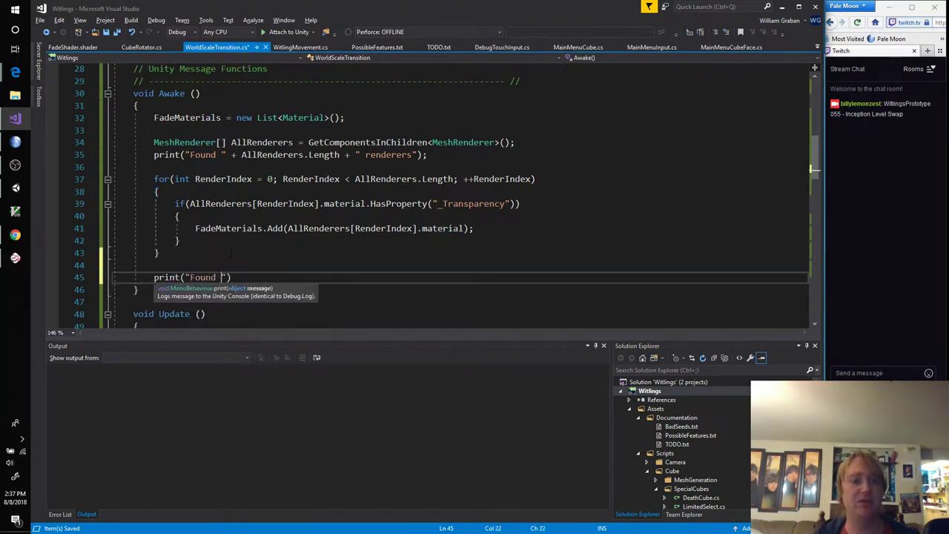
type("\" + FadeMaterials.C")
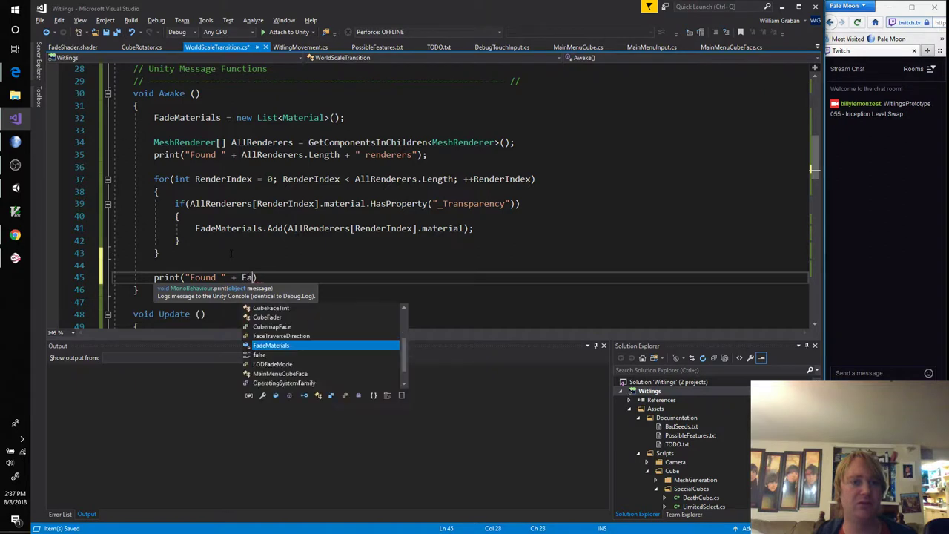
type("ount + \" f")
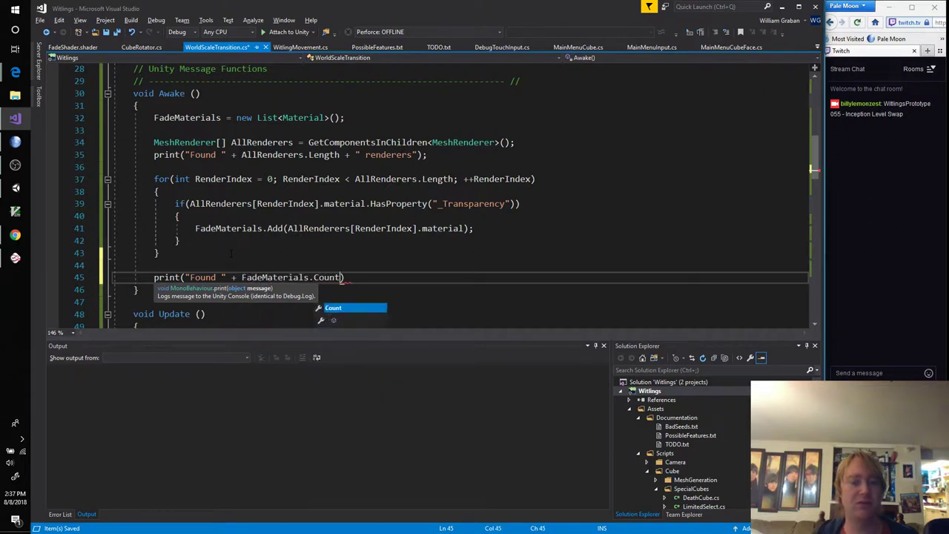
type("adeable materi")
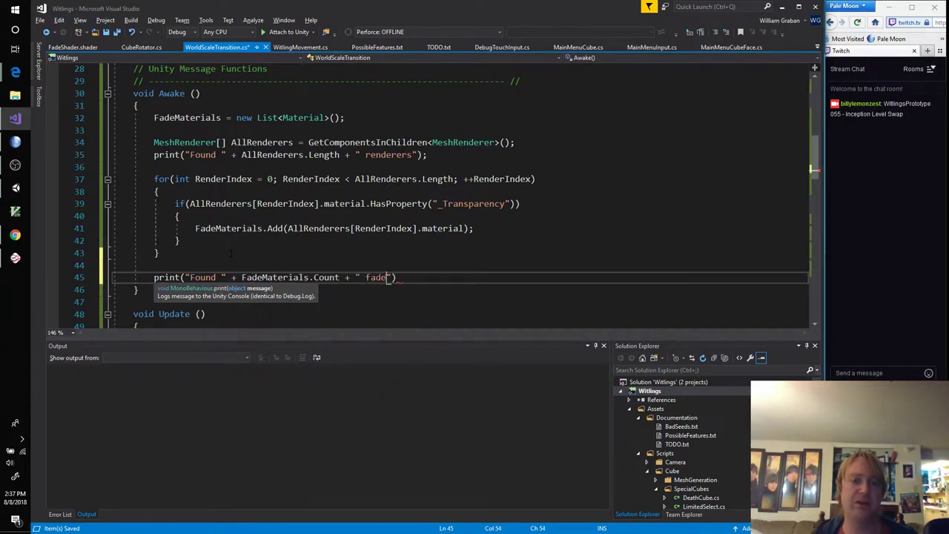
type("als\");")
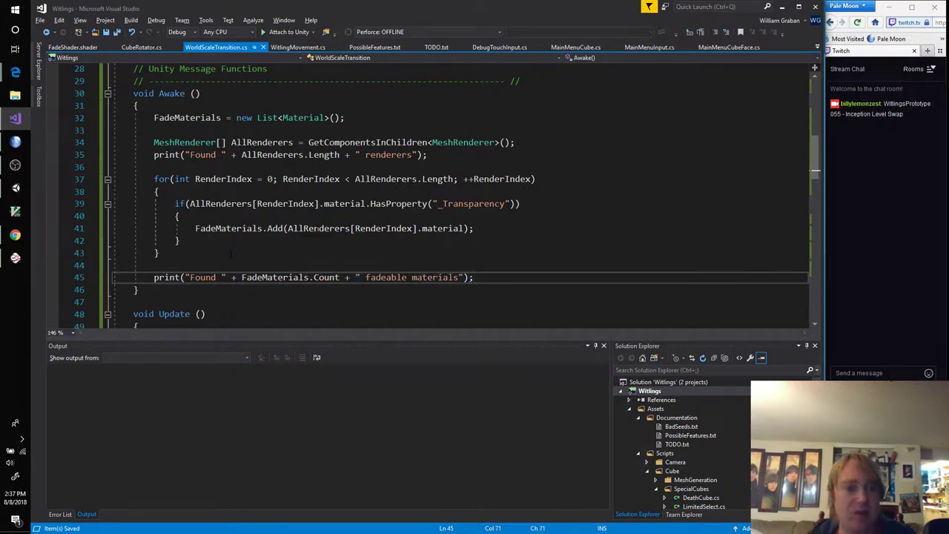
Play the main menu in Unity, confirm 17 renderers and 7 fadeable materials logged, then return to Visual Studio
left_click(14, 190)
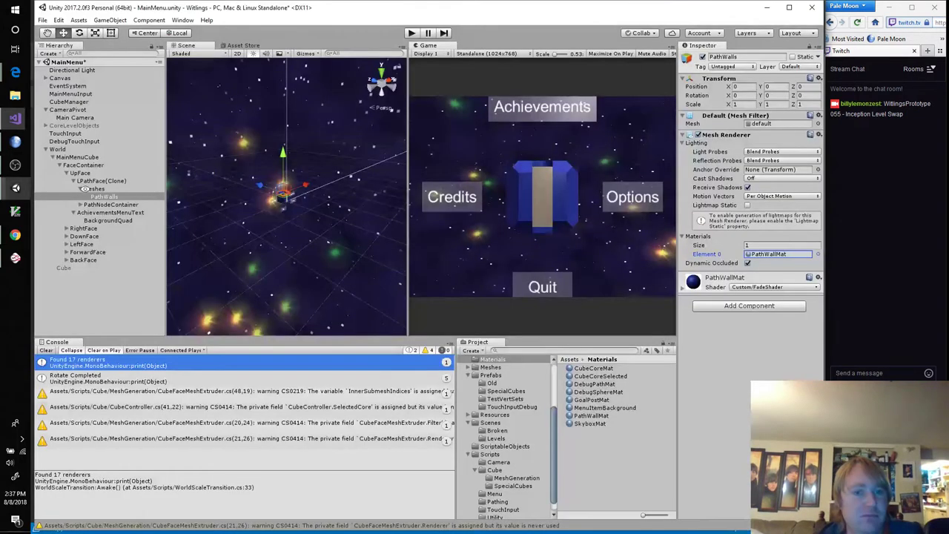
left_click(412, 34)
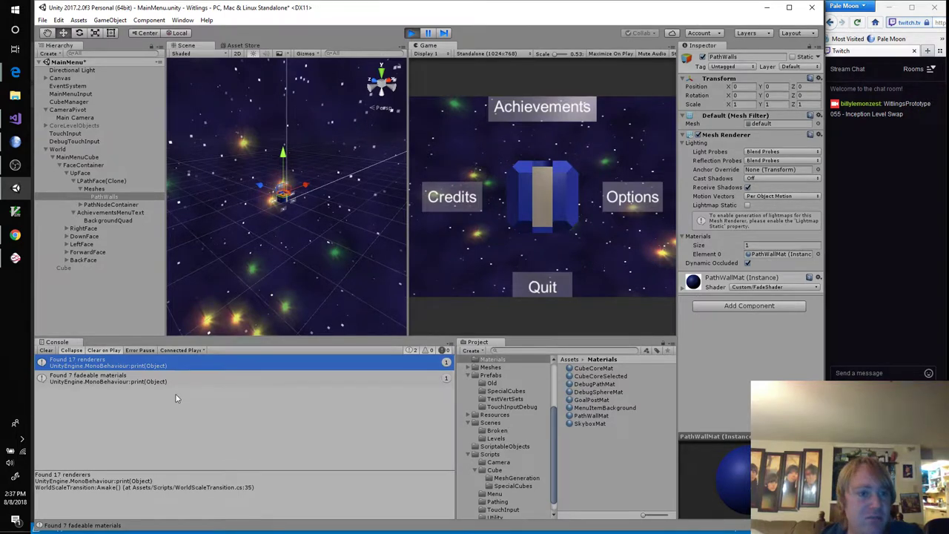
left_click(87, 157)
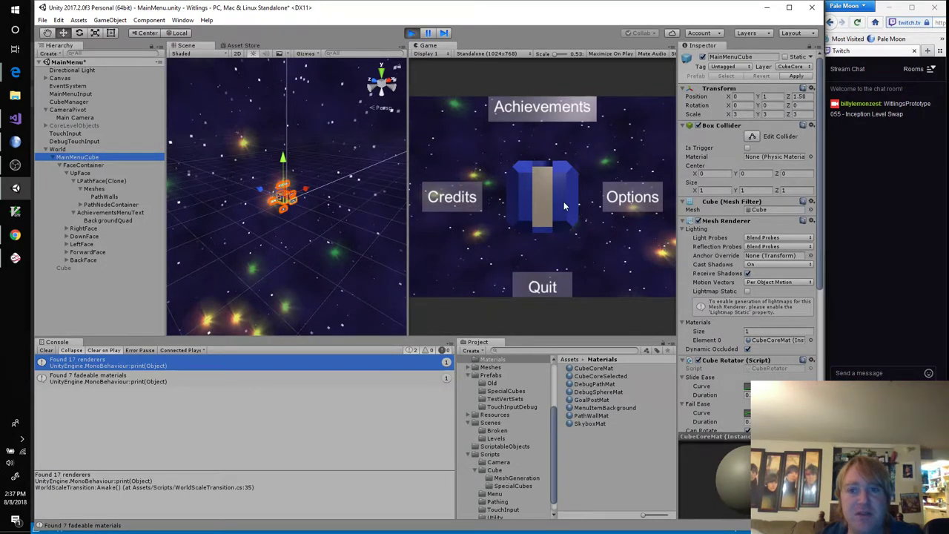
left_click(15, 118)
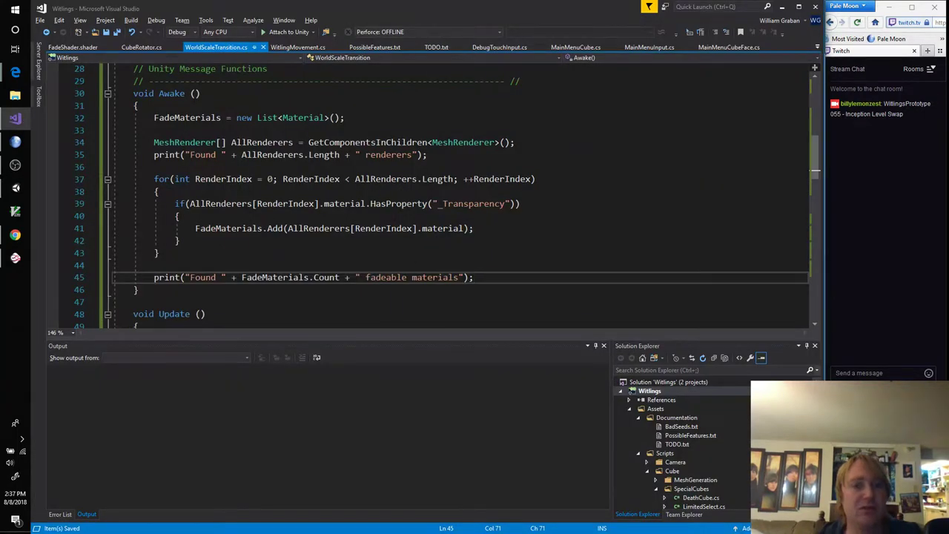
Comment out the renderer count and fadeable materials prints on lines 35 and 45, and save
left_click(427, 155)
key("shift+Home")
key("shift+Home")
key("ctrl+k")
key("ctrl+c")
key("Down")
key("Down")
key("Down")
key("Down")
key("Down")
key("Down")
key("Down")
key("Down")
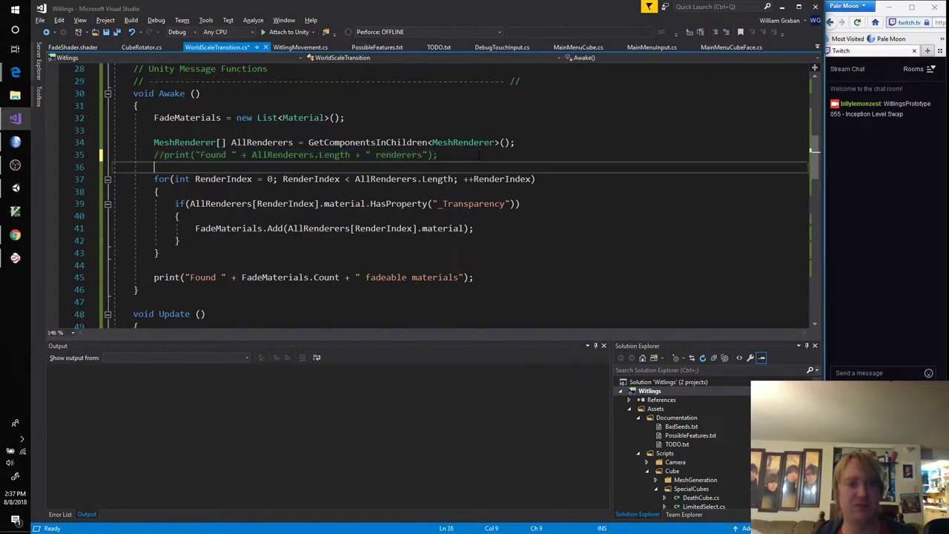
left_click(438, 277)
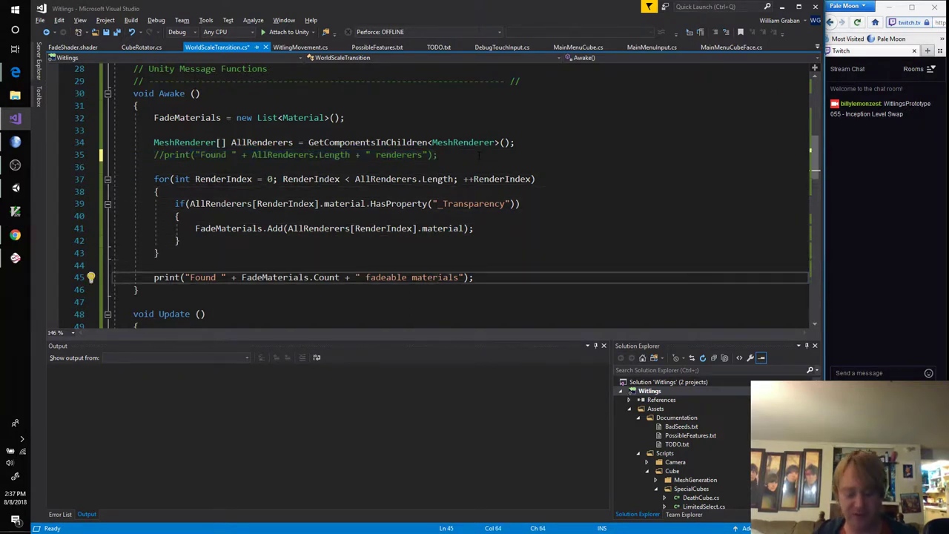
key("End")
key("shift+Home")
key("shift+Home")
key("ctrl+k")
key("ctrl+c")
key("ctrl+s")
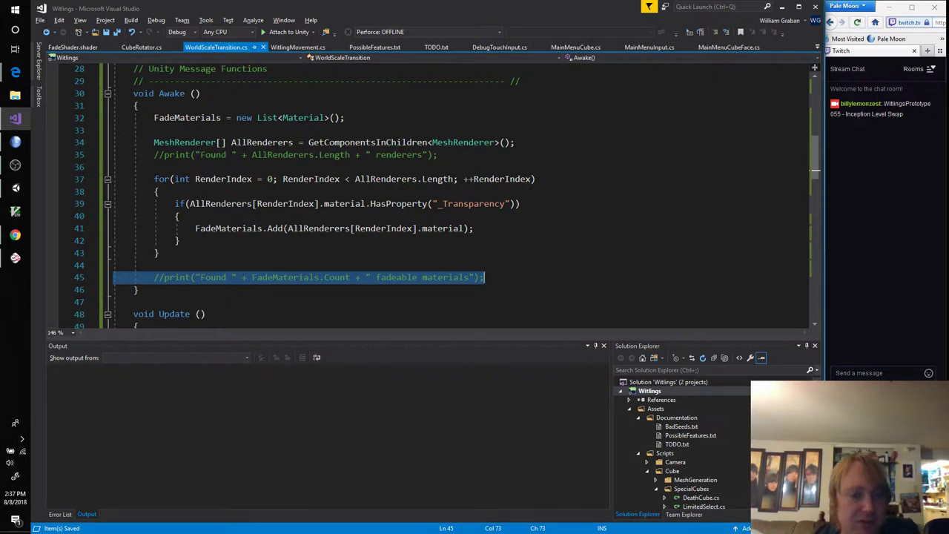
In ZoomInUpdate, add a for loop with MaterialIndex over FadeMaterials.Count and save
scroll(412, 176, "down", 7)
scroll(413, 176, "down", 1)
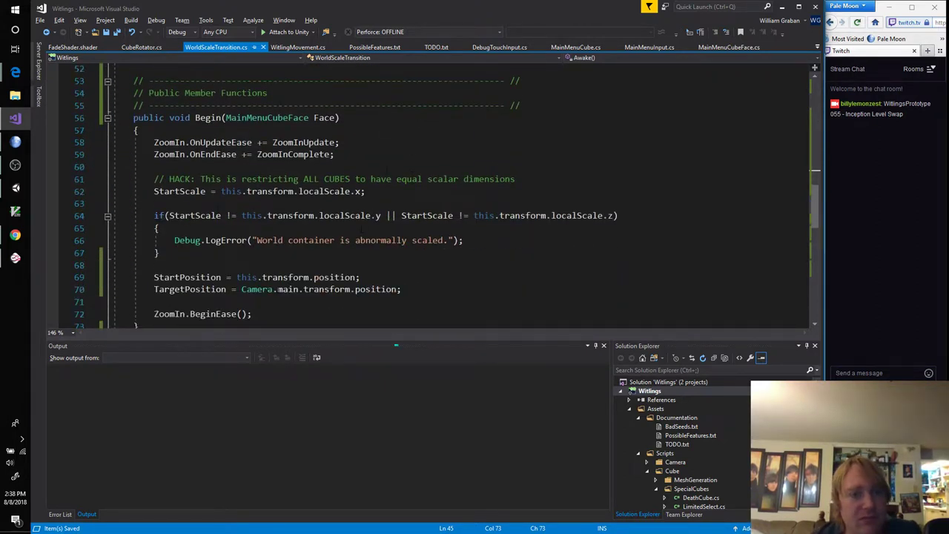
scroll(329, 278, "down", 6)
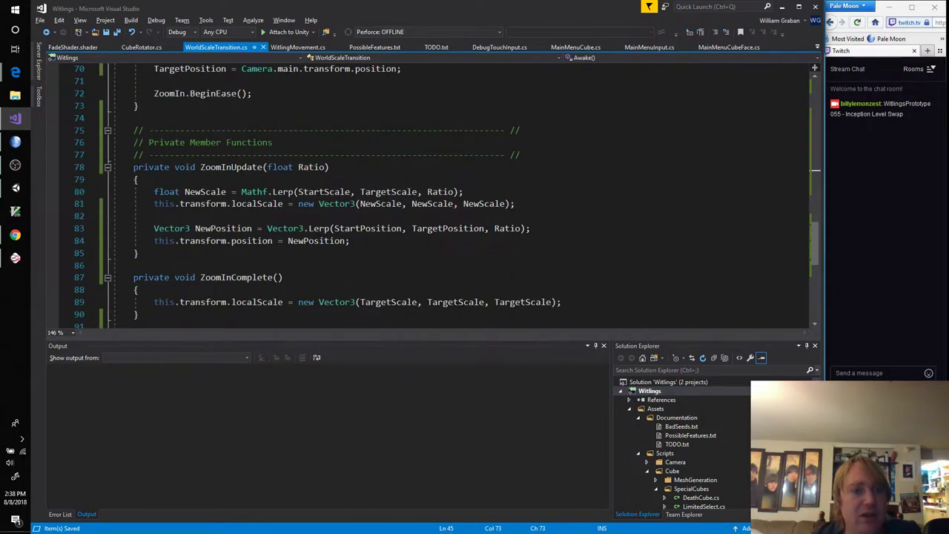
left_click(400, 241)
key("Return")
key("Return")
type("for")
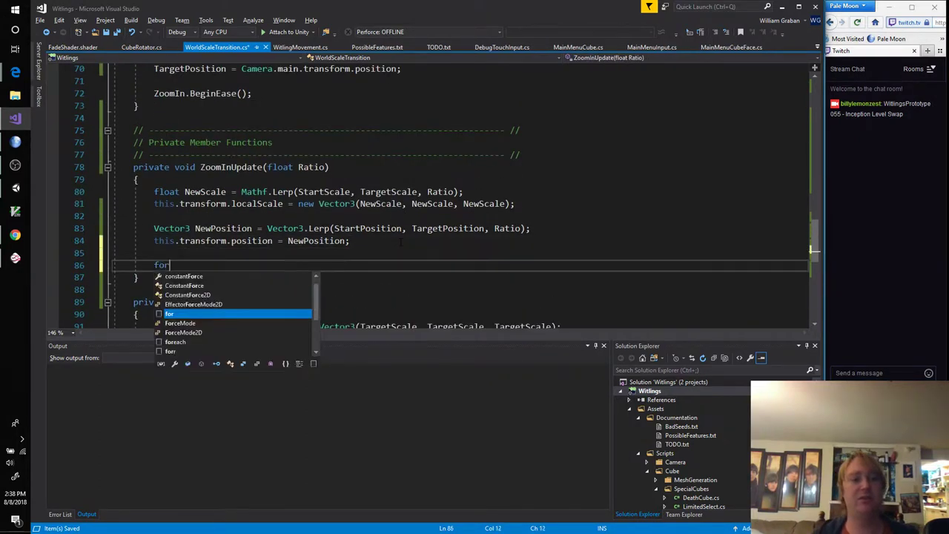
type("(int Materia")
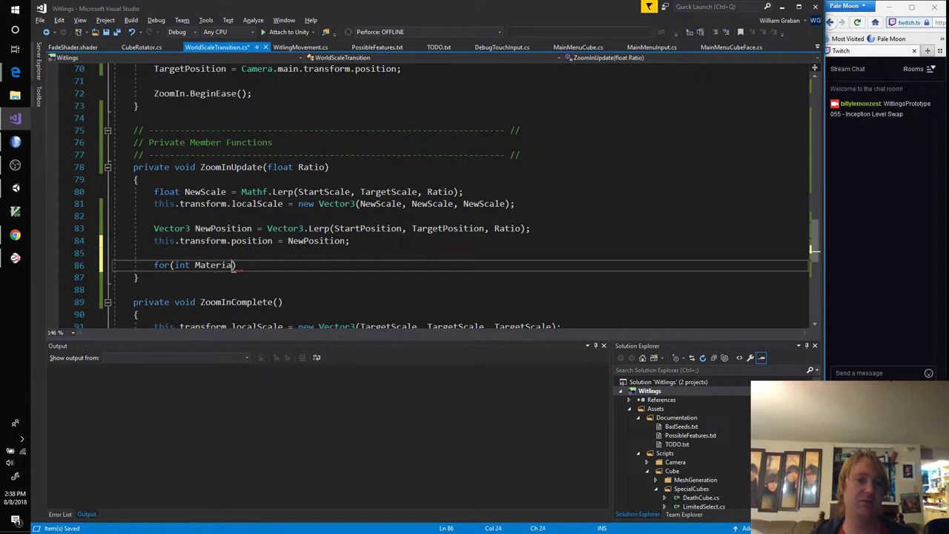
type("lIndex = 0")
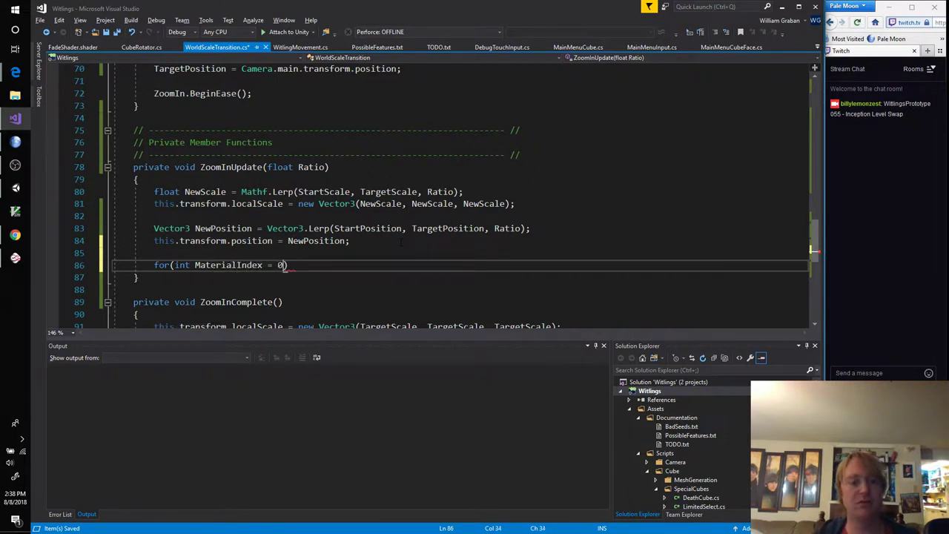
key("Left")
key("Left")
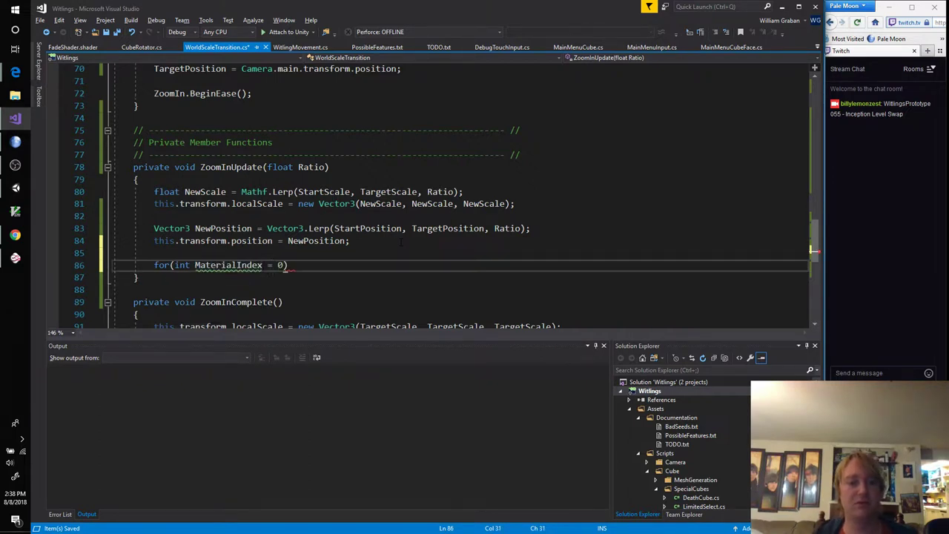
type("MaterialIndex < ")
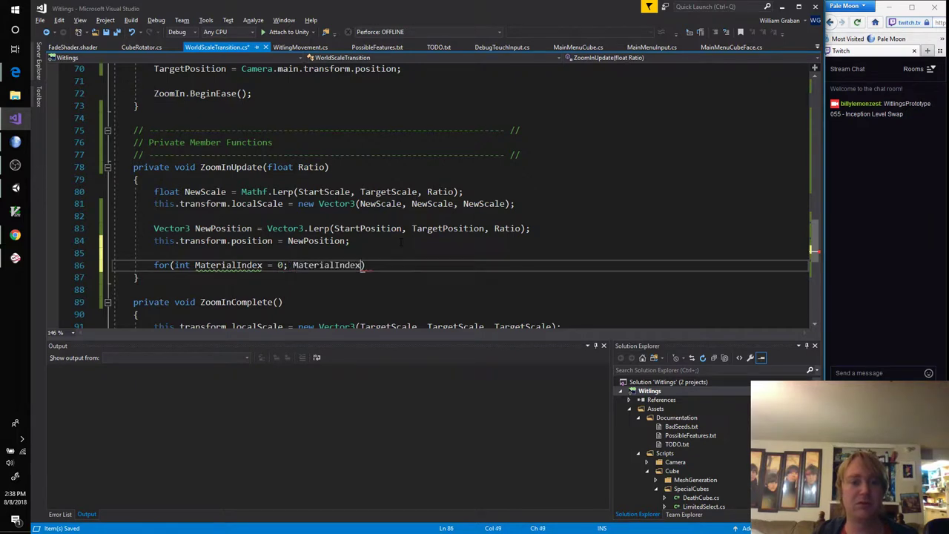
type("FadeMaterials ")
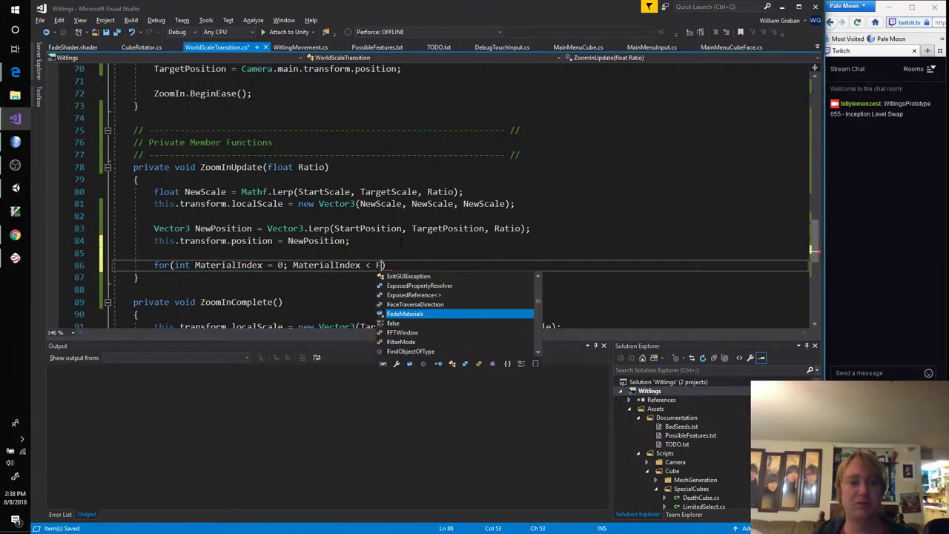
type(".Count; ")
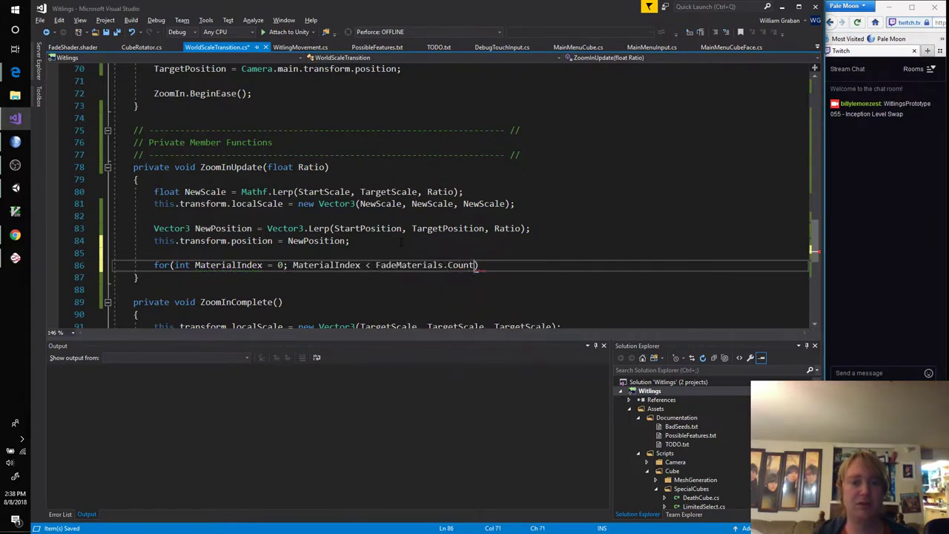
type("++MaterialIndex")
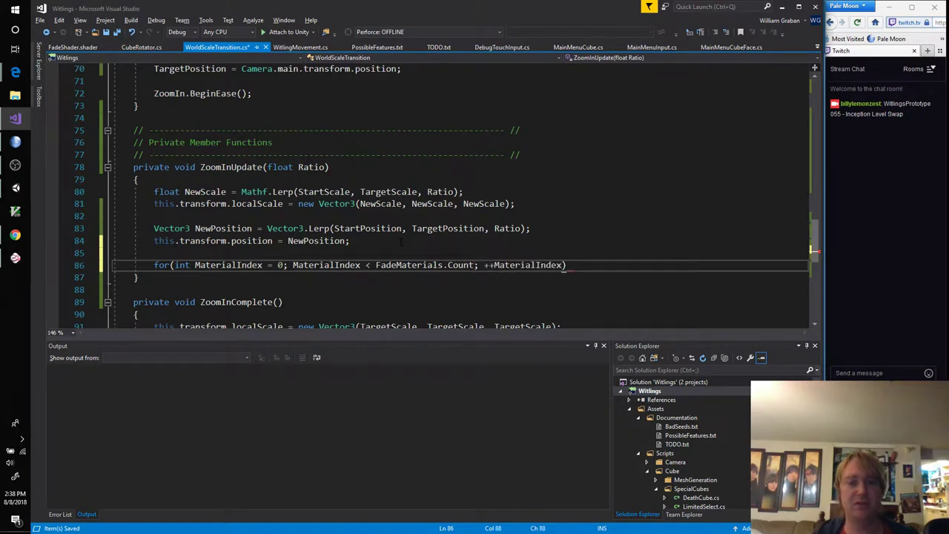
key("End")
key("Return")
type("{")
key("Return")
key("ctrl+s")
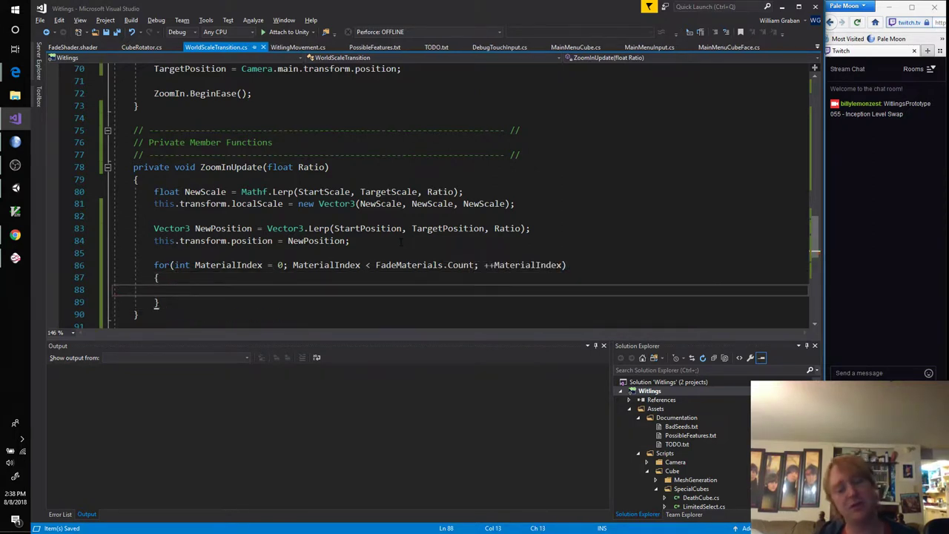
Inside the loop, start FadeMaterials[MaterialIndex].SetFloat("_Transparency", ...)
type("FadeMaterials")
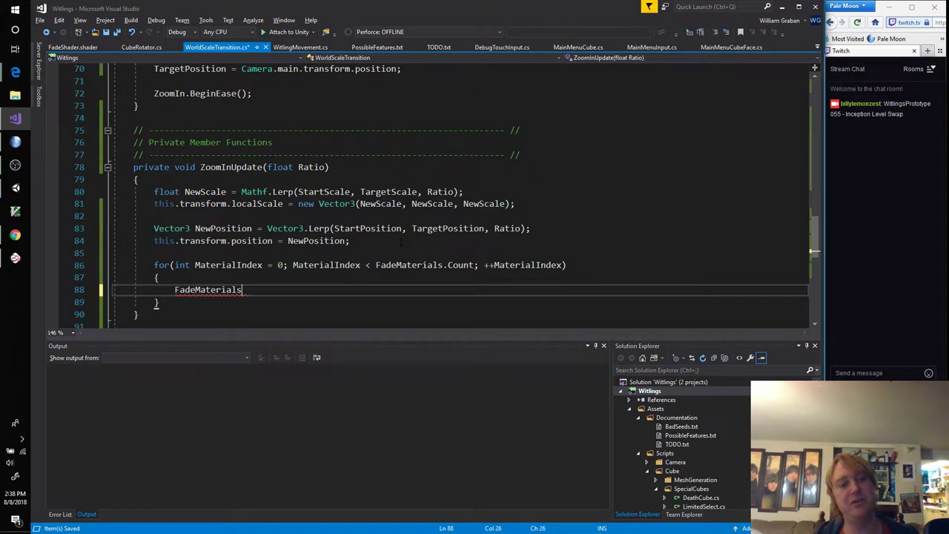
type("[MaterialIndex].")
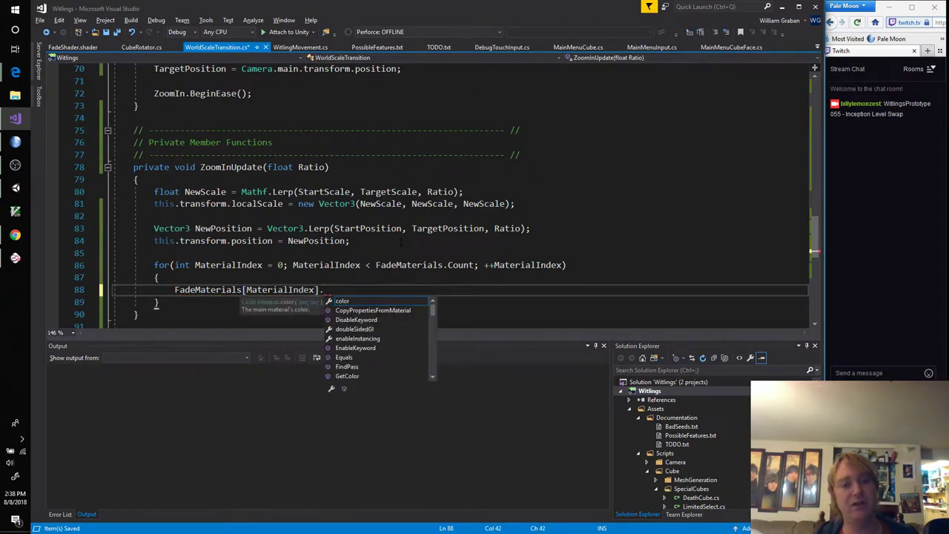
type("Set")
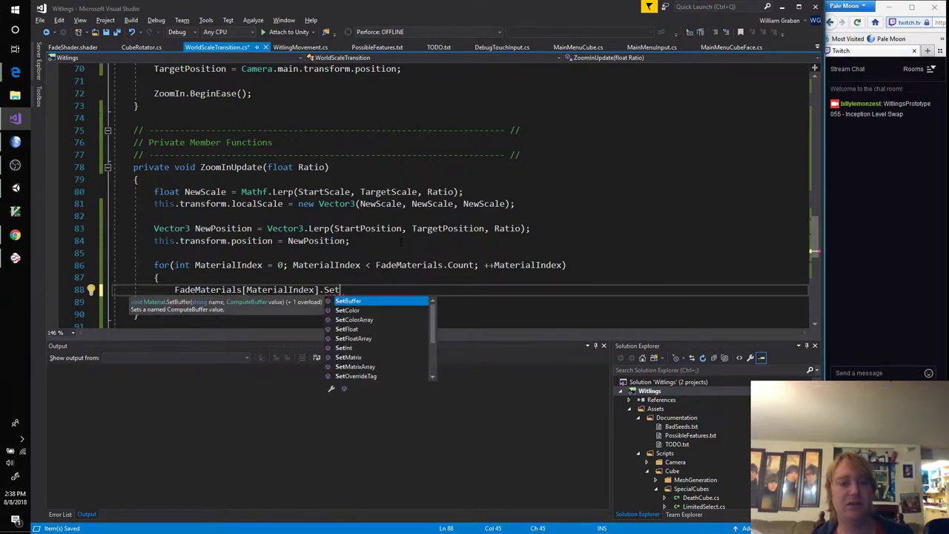
type("Float(")
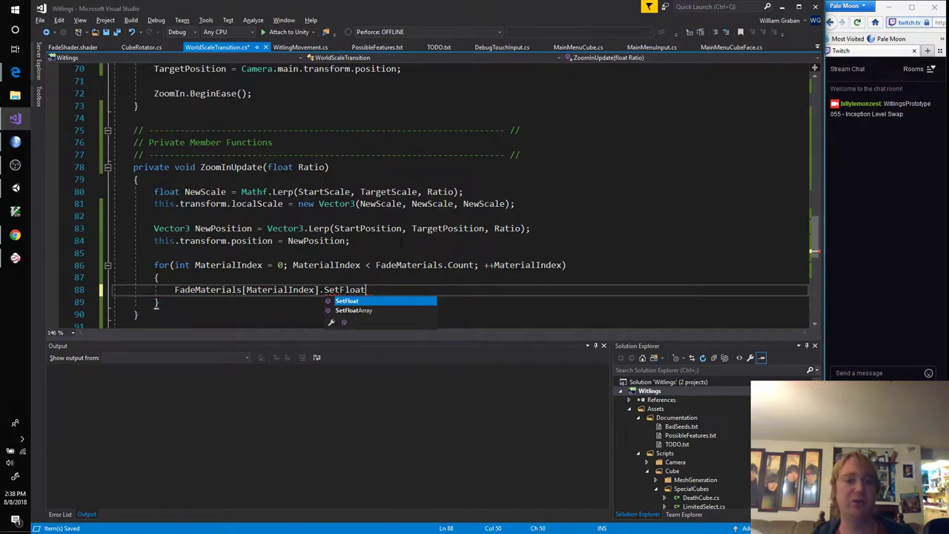
type("\"_Tran")
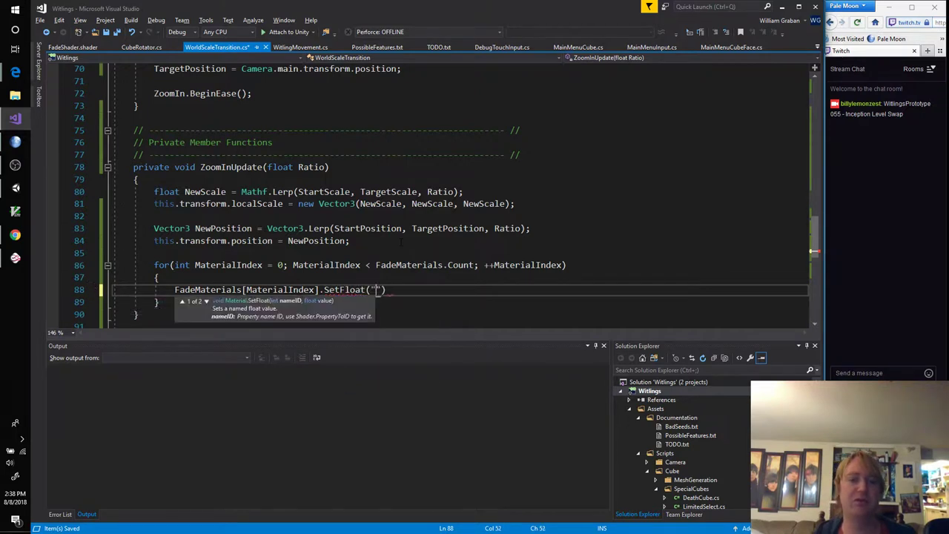
type("sparenxy")
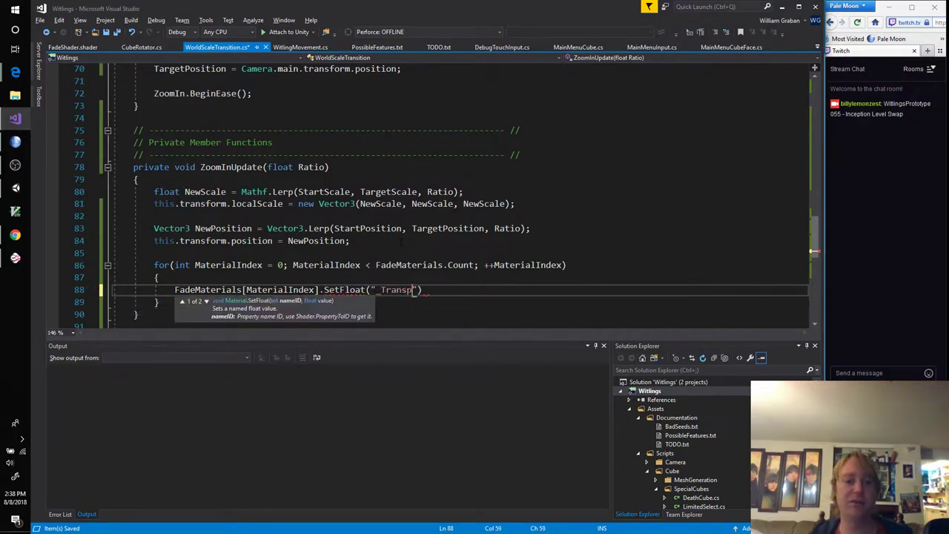
key("BackSpace")
key("BackSpace")
type("cy\",")
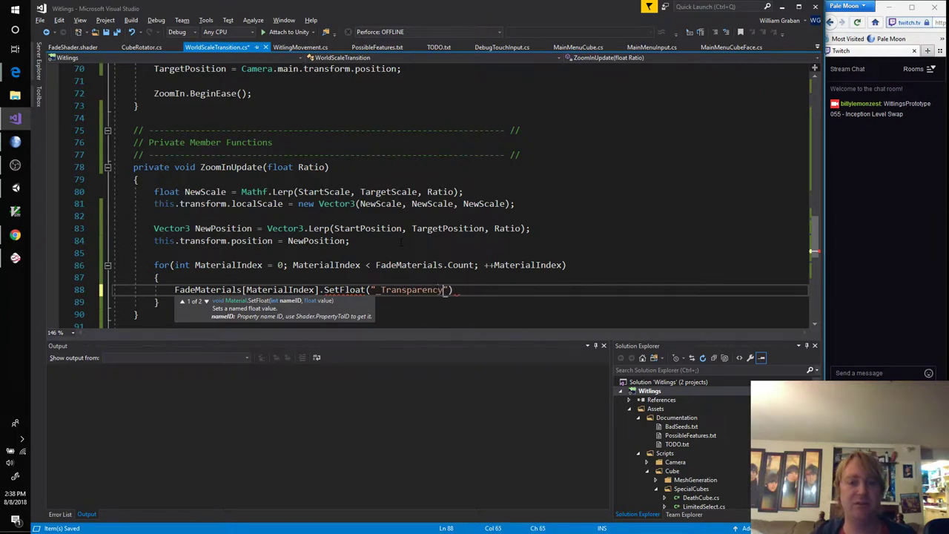
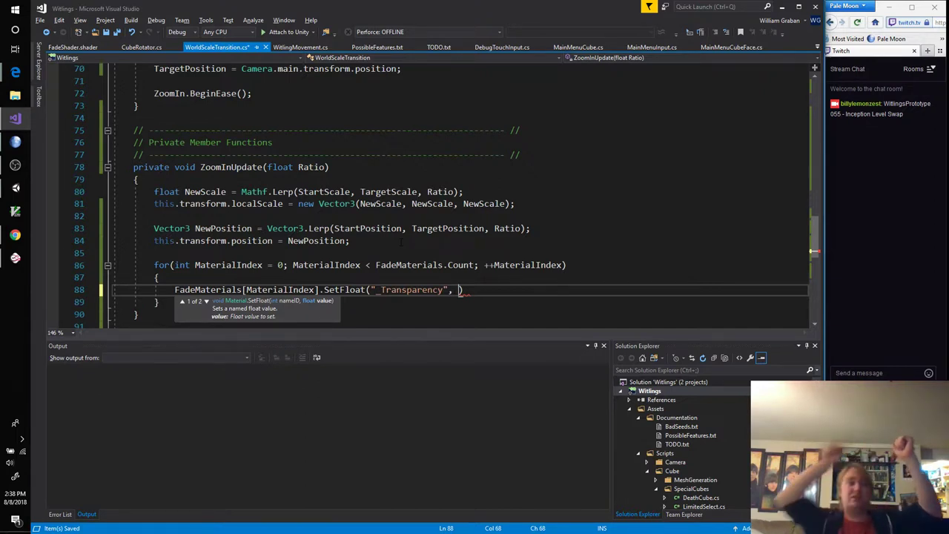
Complete line 88 as SetFloat("_Transparency", 1 - Ratio); and save WorldScaleTransition.cs
type("1 - Ratio)")
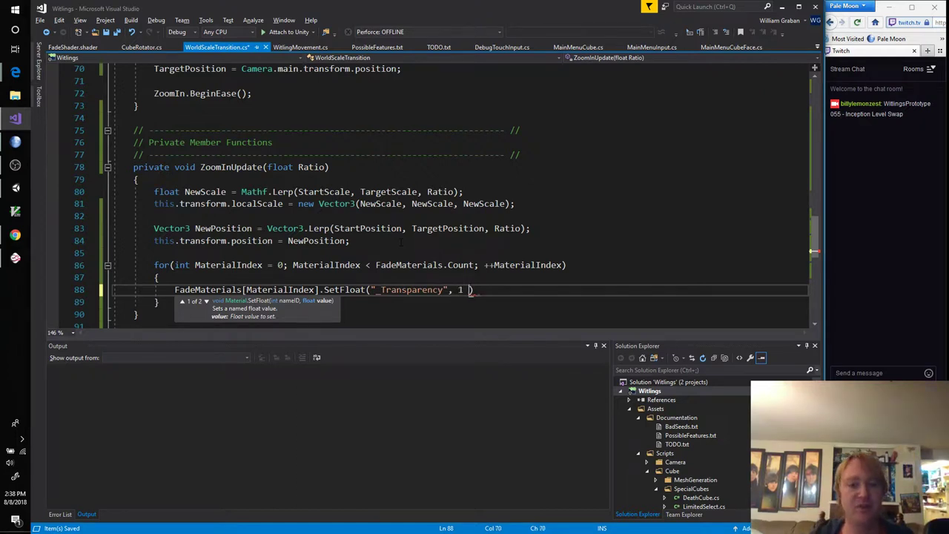
key("BackSpace")
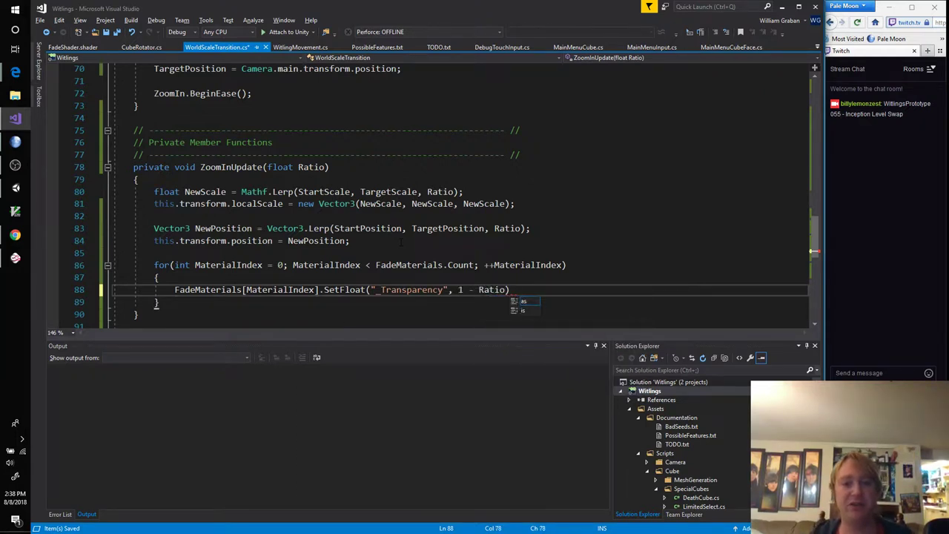
type(";")
key("ctrl+s")
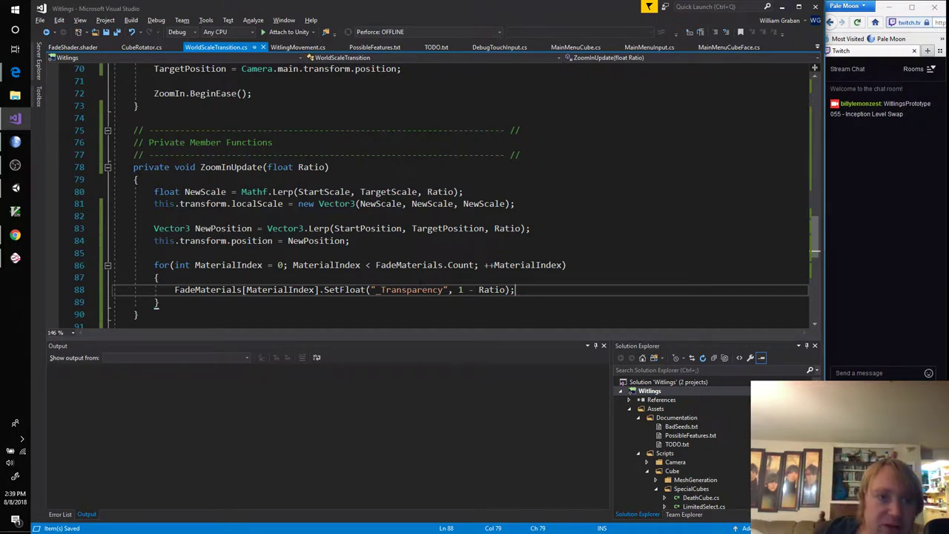
Start Play mode in Unity and rotate the menu cube toward the Play face and back
left_click(15, 188)
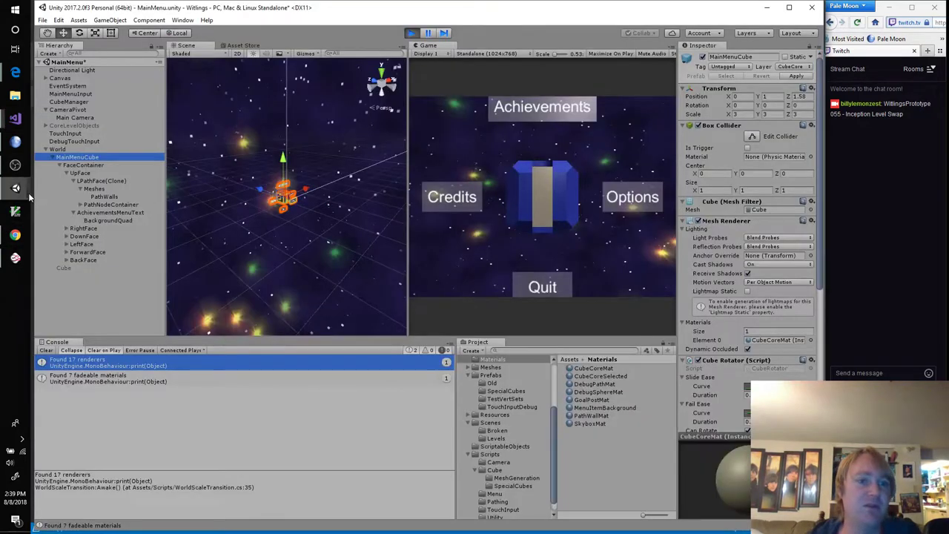
left_click(414, 33)
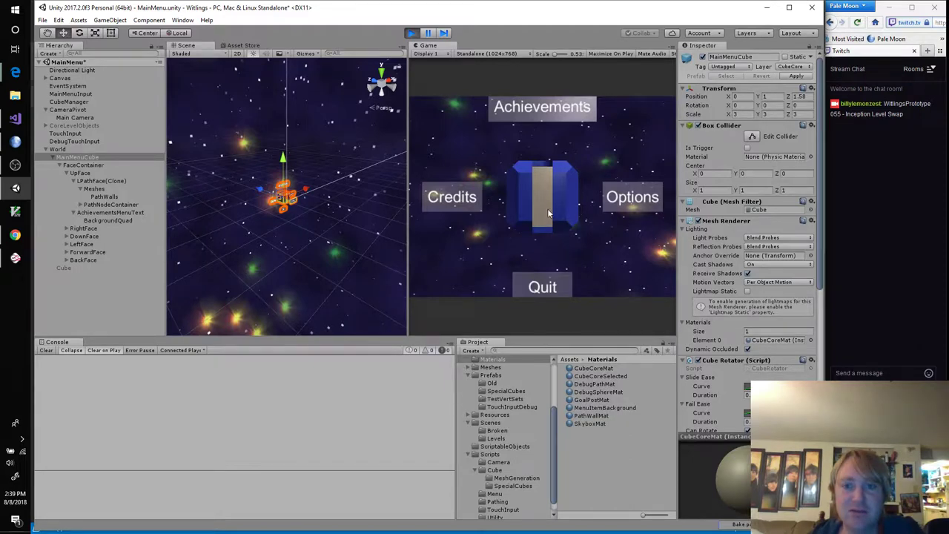
left_click_drag(540, 190, 539, 299)
left_click_drag(541, 215, 531, 189)
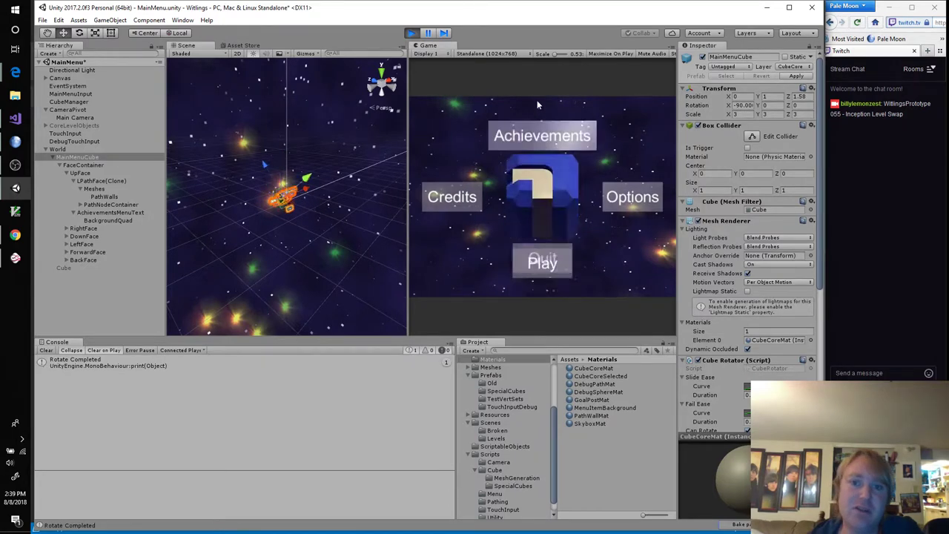
left_click_drag(535, 125, 541, 164)
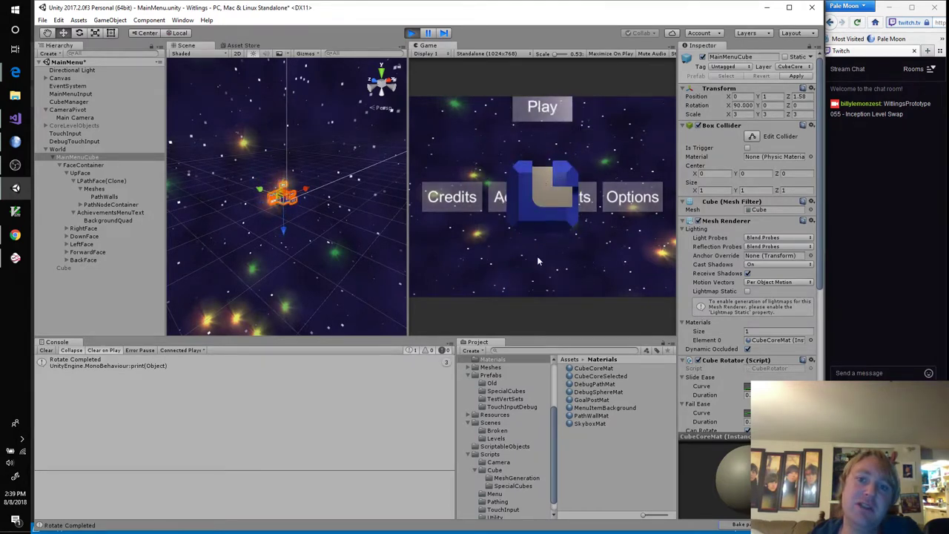
left_click_drag(538, 261, 529, 114)
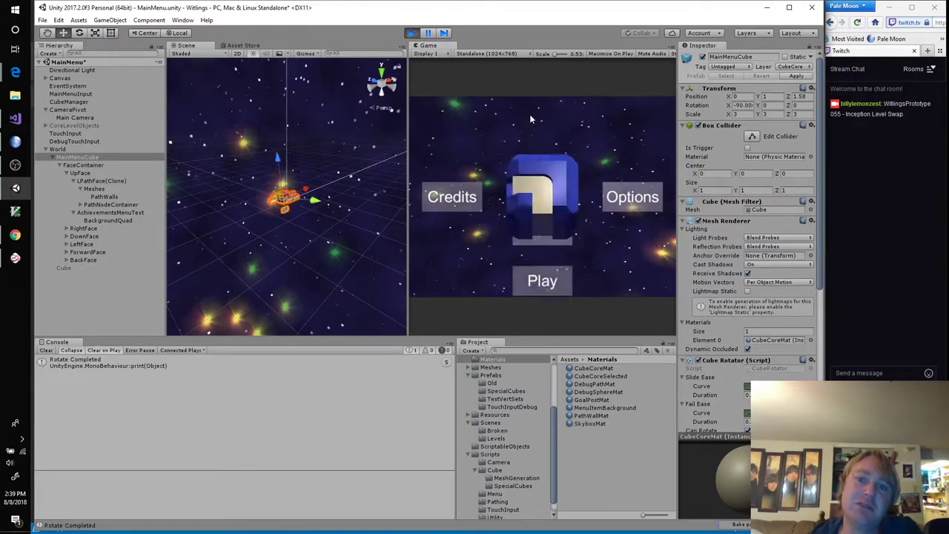
Trigger the zoom on the cube, watch it fill the view unfaded, then stop Play
left_click(547, 194)
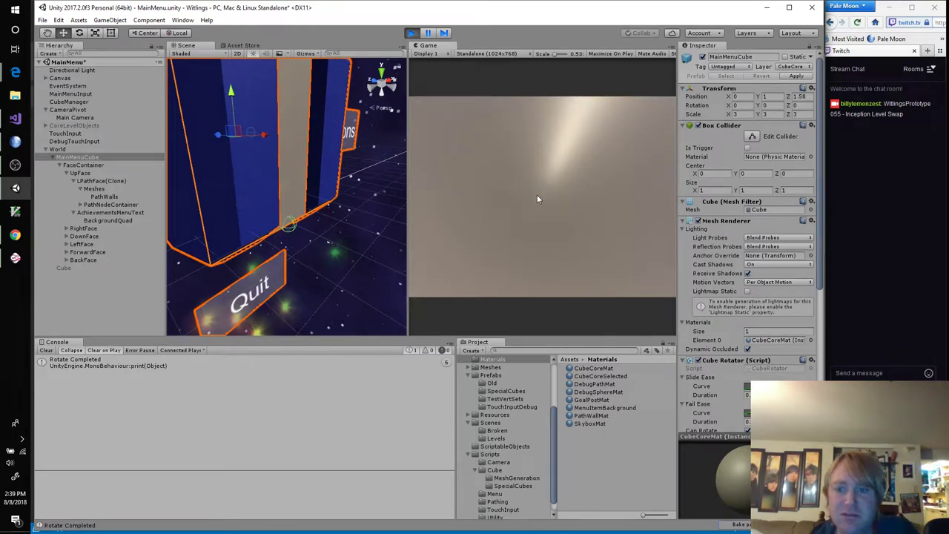
scroll(746, 273, "down", 10)
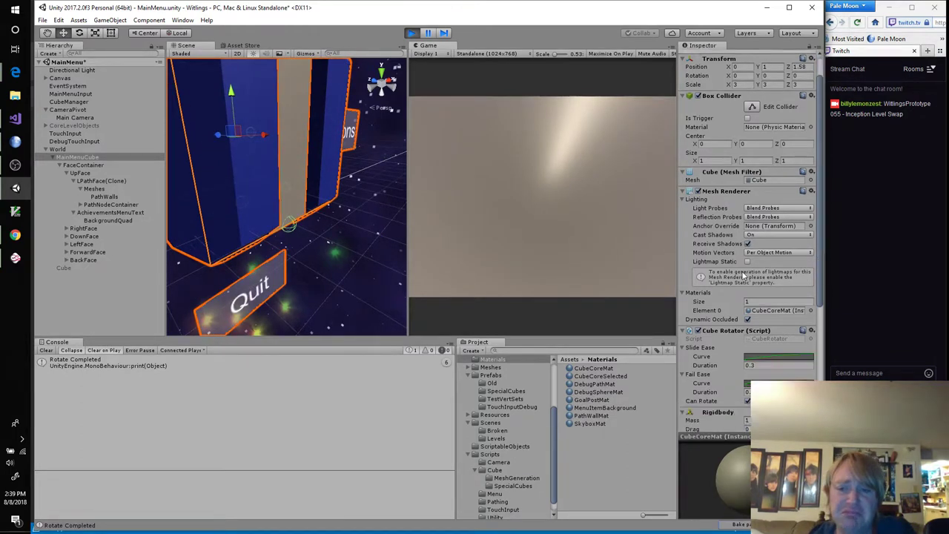
left_click(412, 34)
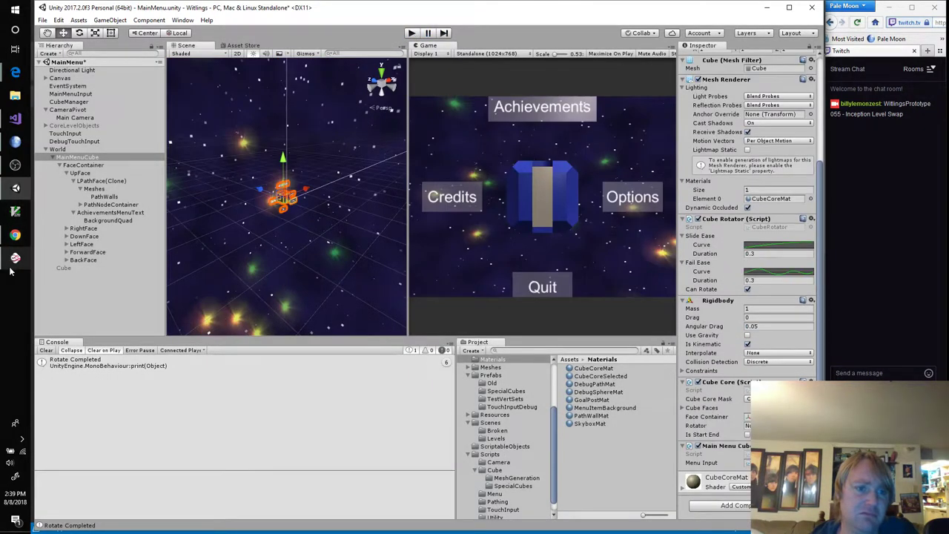
left_click(16, 121)
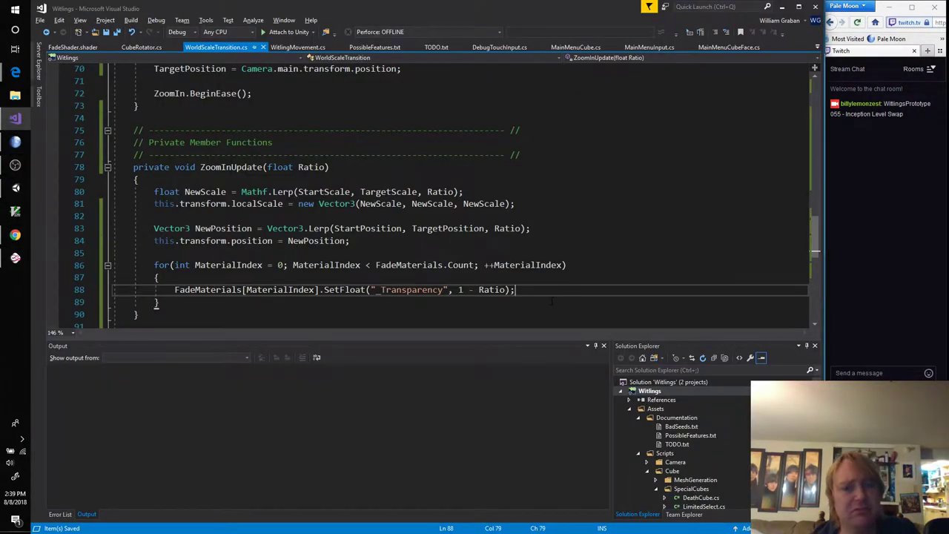
Add a print(1 - Ratio); debug line right after the SetFloat call
key("Return")
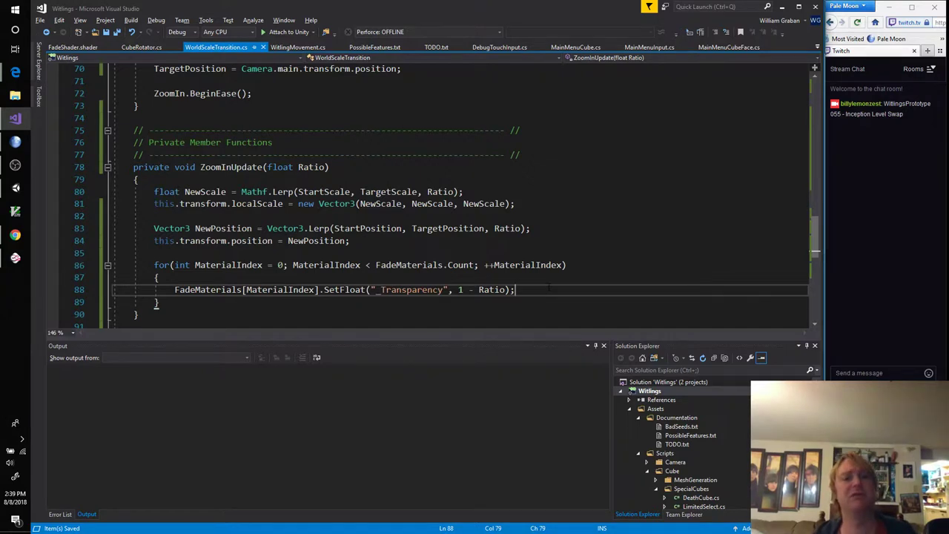
type("print(")
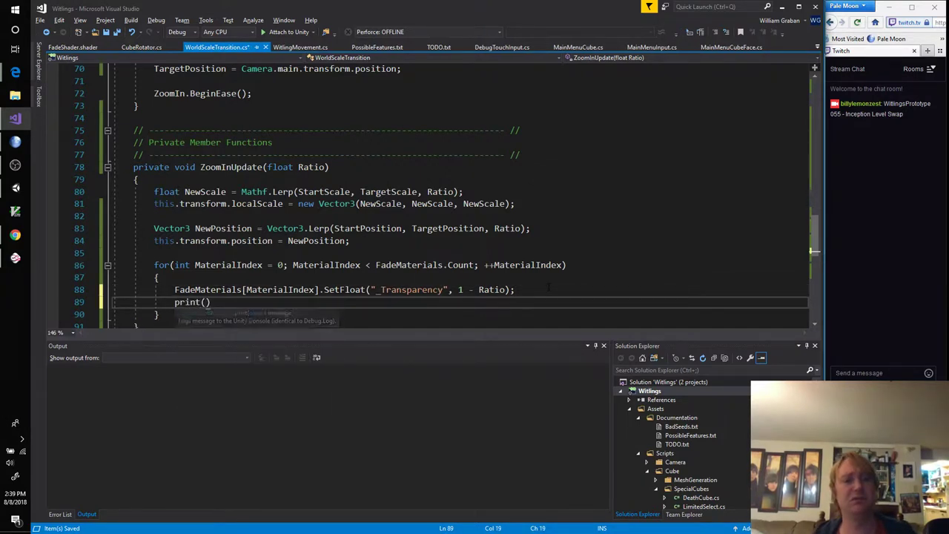
type("1 -")
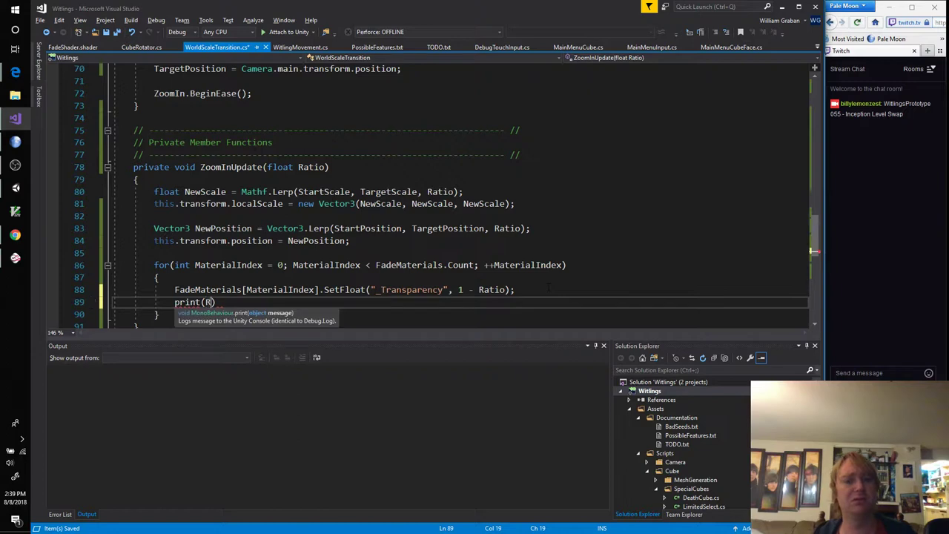
type(" Ratio);")
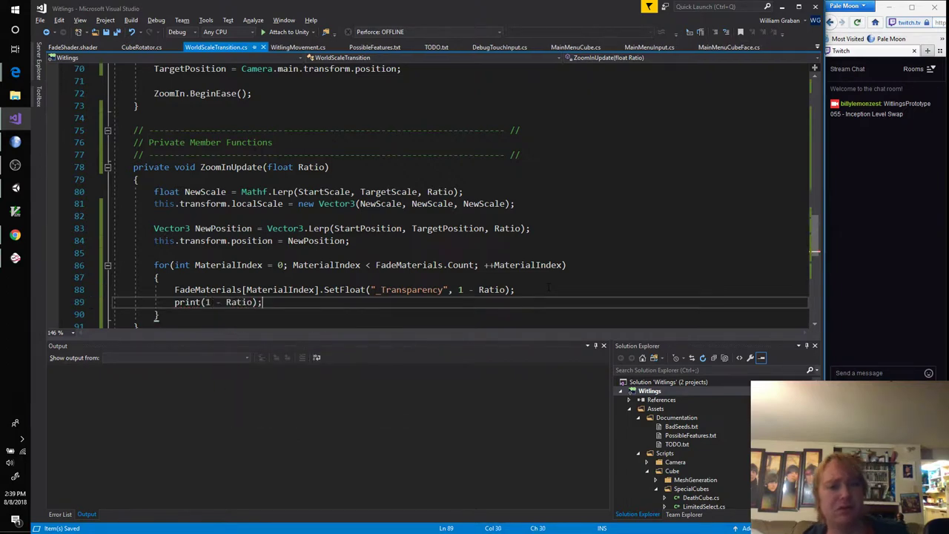
key("alt+Tab")
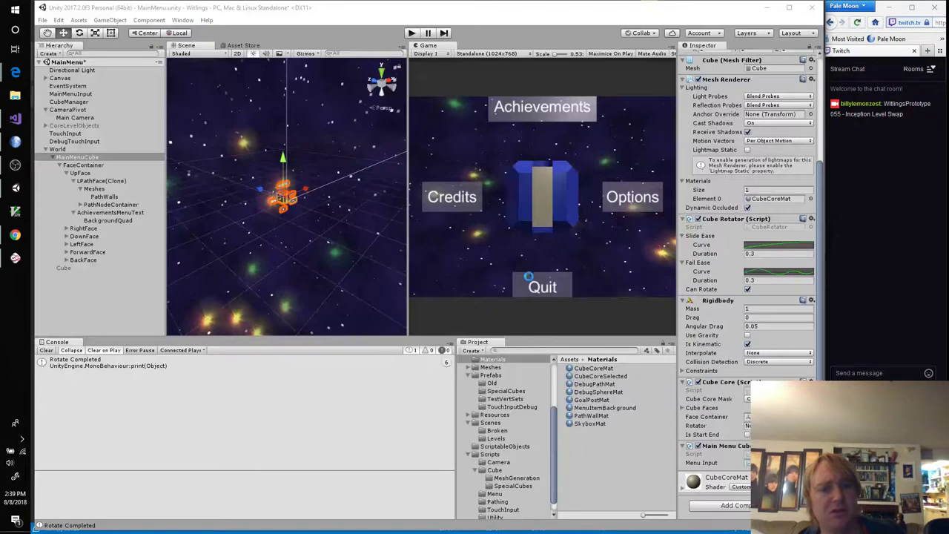
Replay the zoom and compare the logged values (down to ~0.0006) with CubeCoreMat's Transparency
left_click(412, 33)
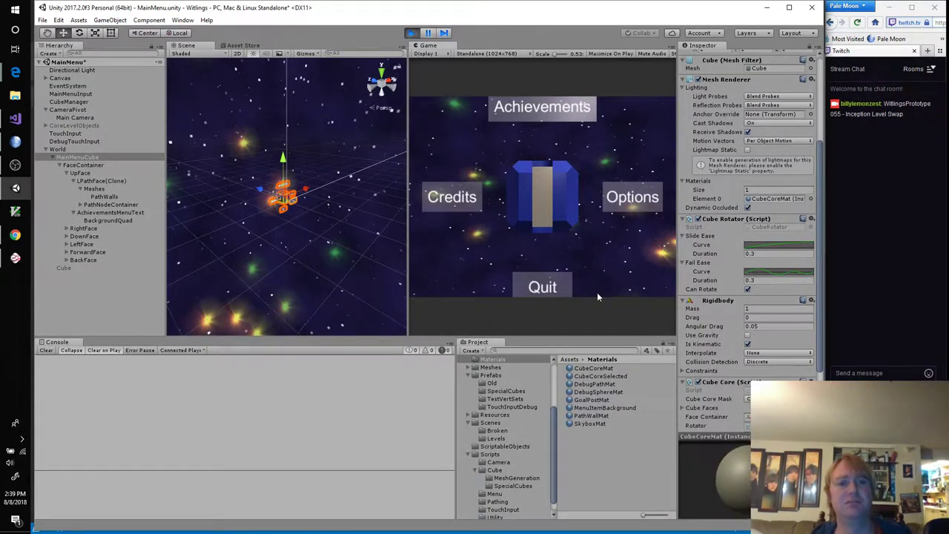
key("Return")
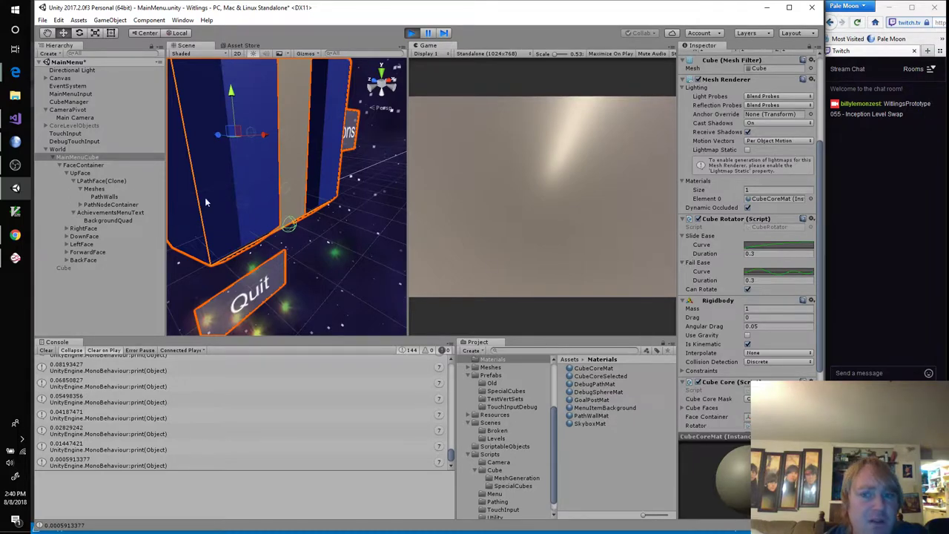
scroll(721, 277, "down", 3)
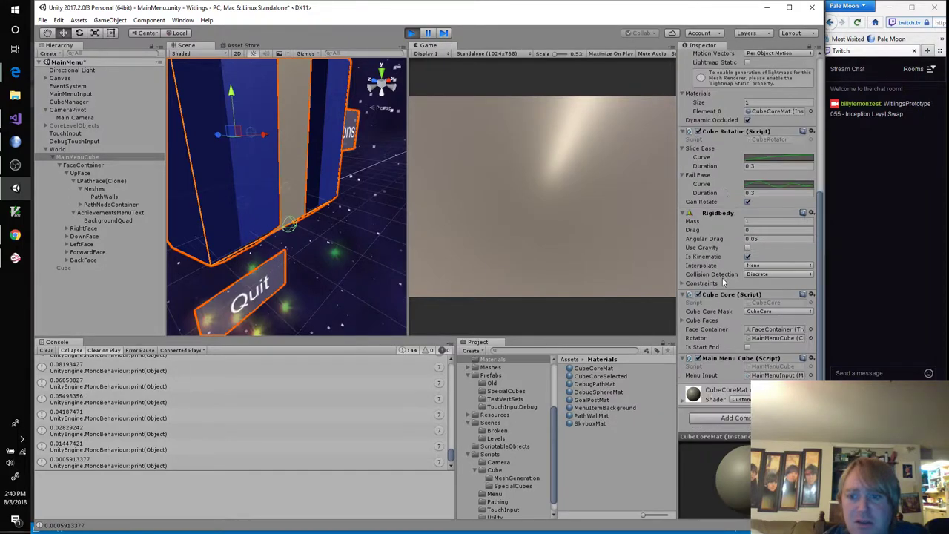
left_click(683, 400)
scroll(721, 332, "down", 4)
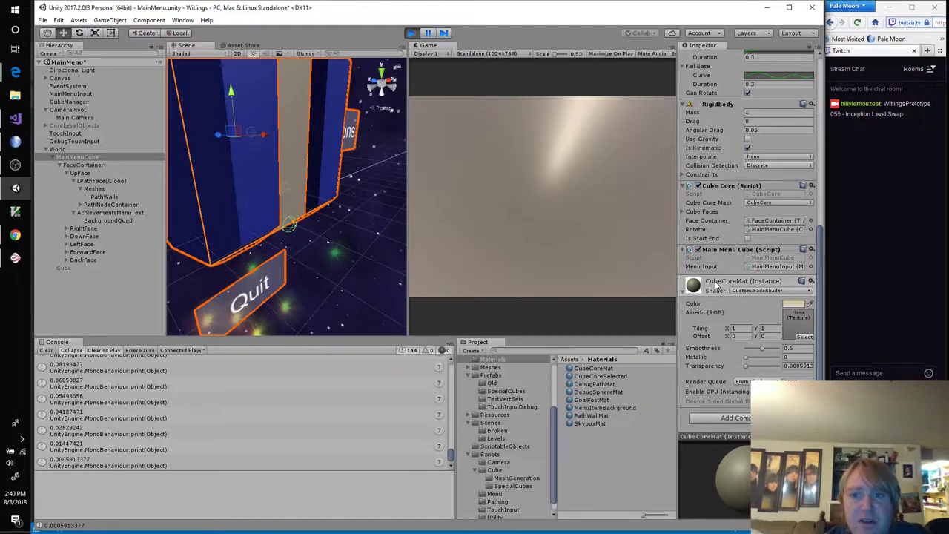
left_click(15, 118)
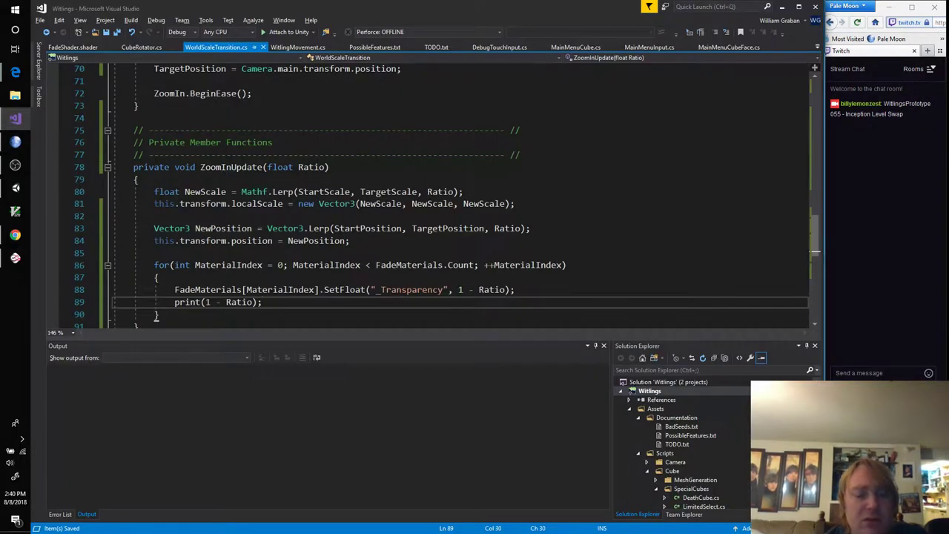
Append alpha to FadeShader's #pragma surface line after fullforwardshadows and save the shader
scroll(371, 222, "down", 3)
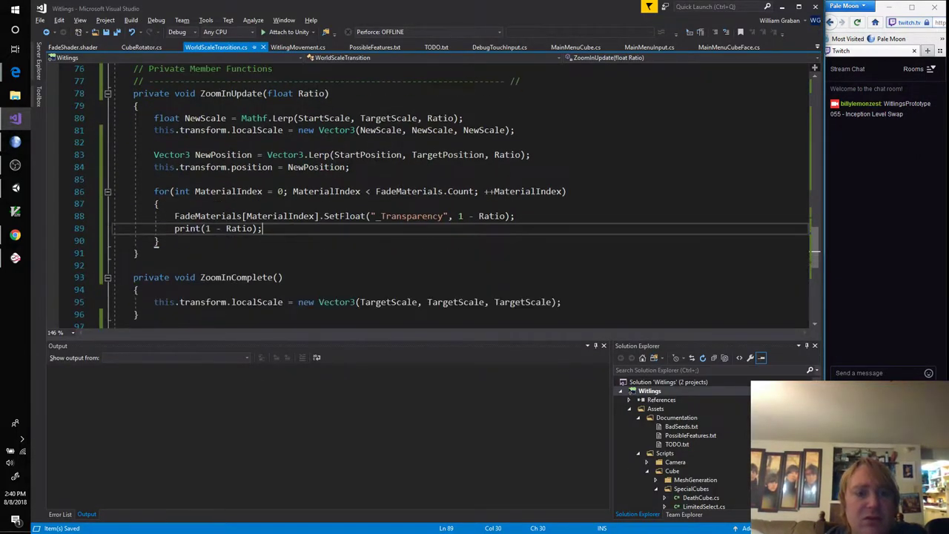
left_click(77, 47)
left_click(348, 215)
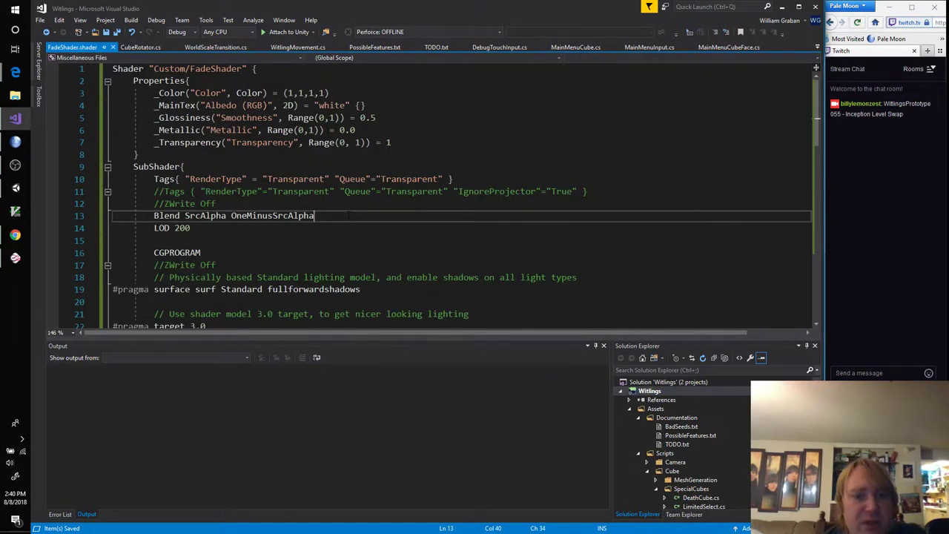
left_click(410, 288)
scroll(430, 290, "down", 2)
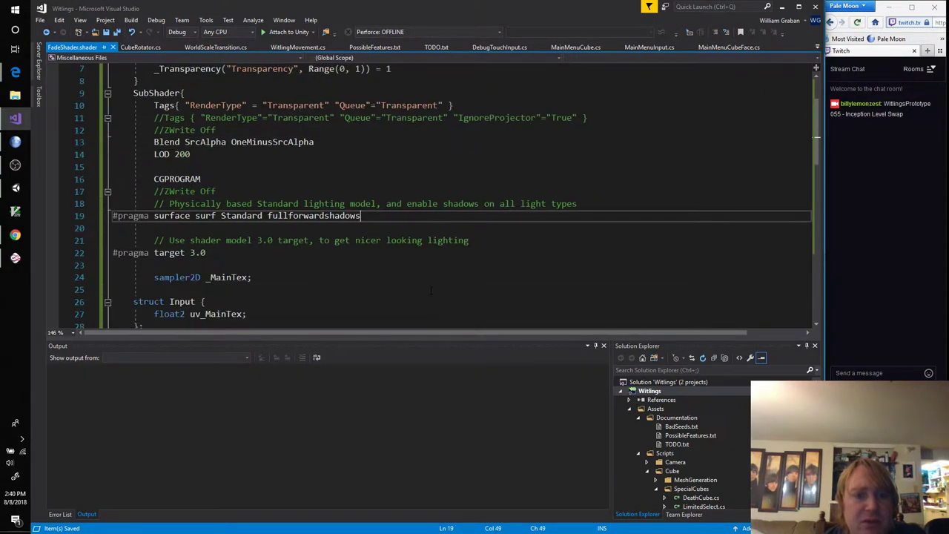
type("alpha")
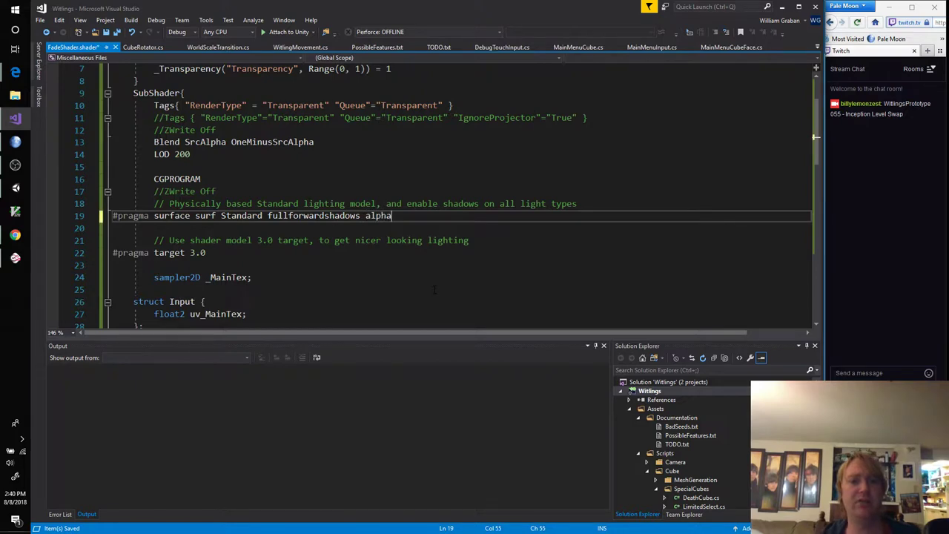
key("ctrl+s")
key("alt+Tab")
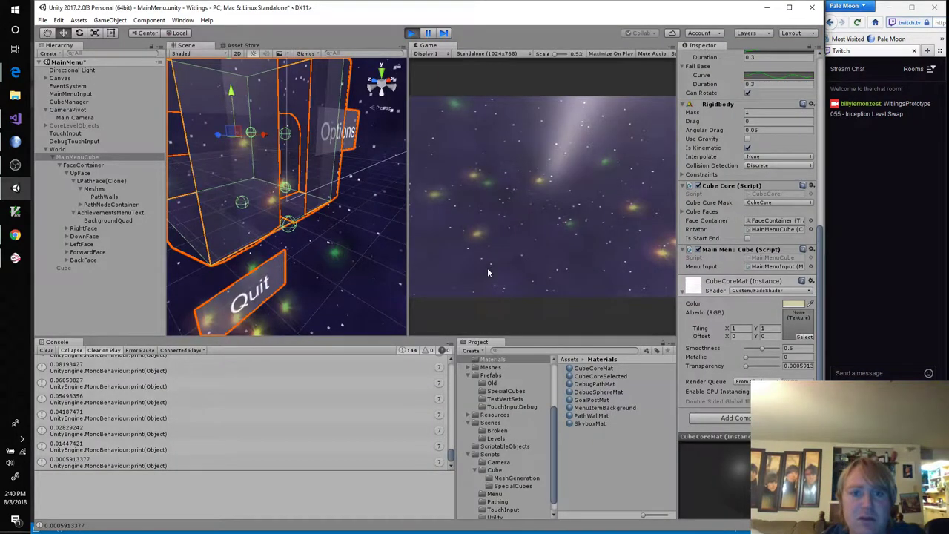
Restart Play mode and click the cube to zoom in until the starfield shows through, then stop
left_click(410, 33)
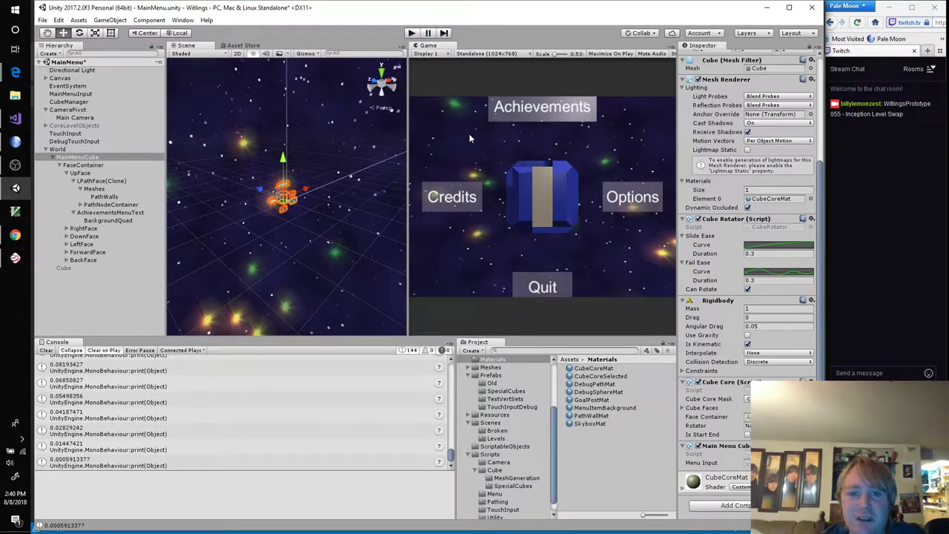
left_click(412, 35)
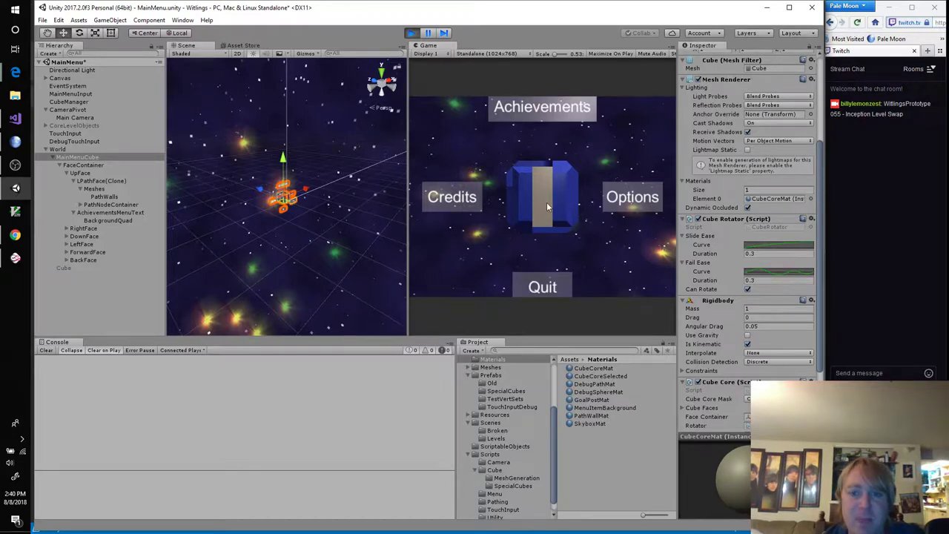
left_click(547, 205)
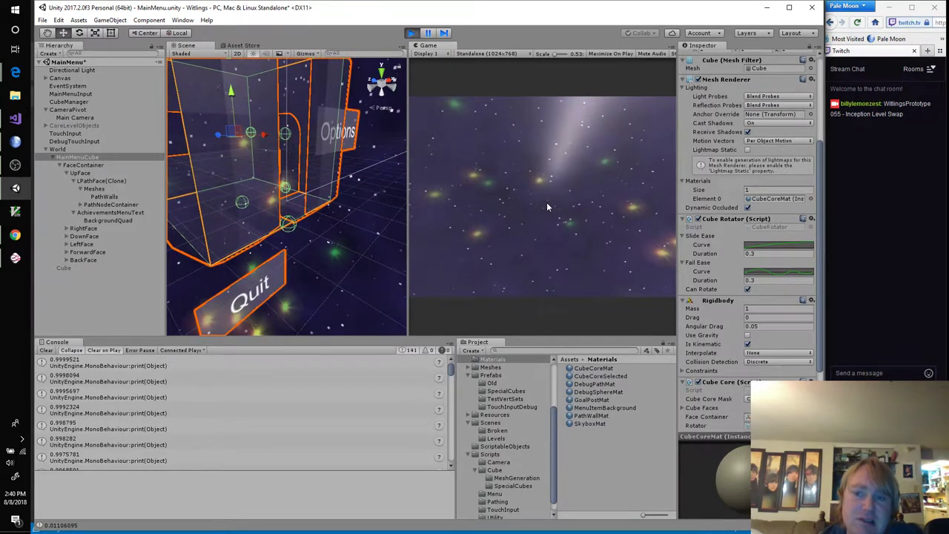
left_click(412, 33)
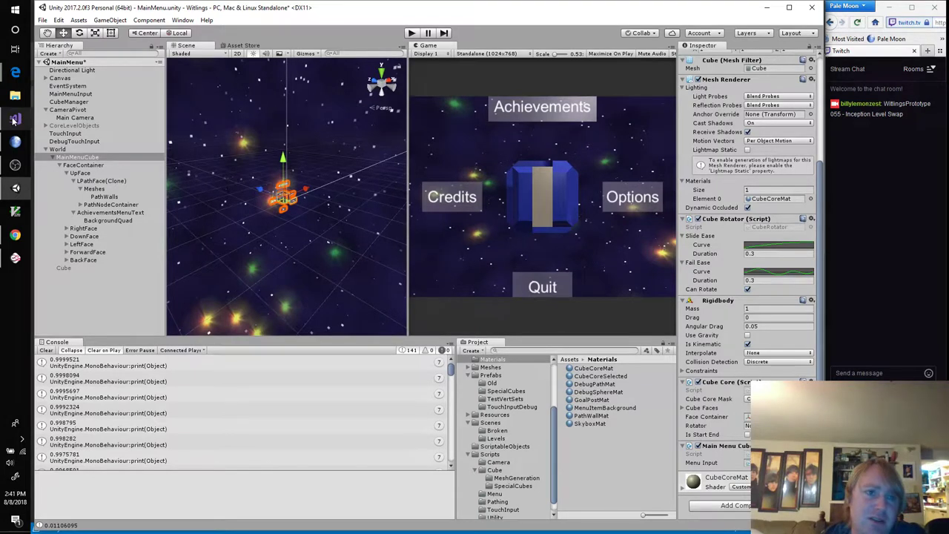
left_click(14, 119)
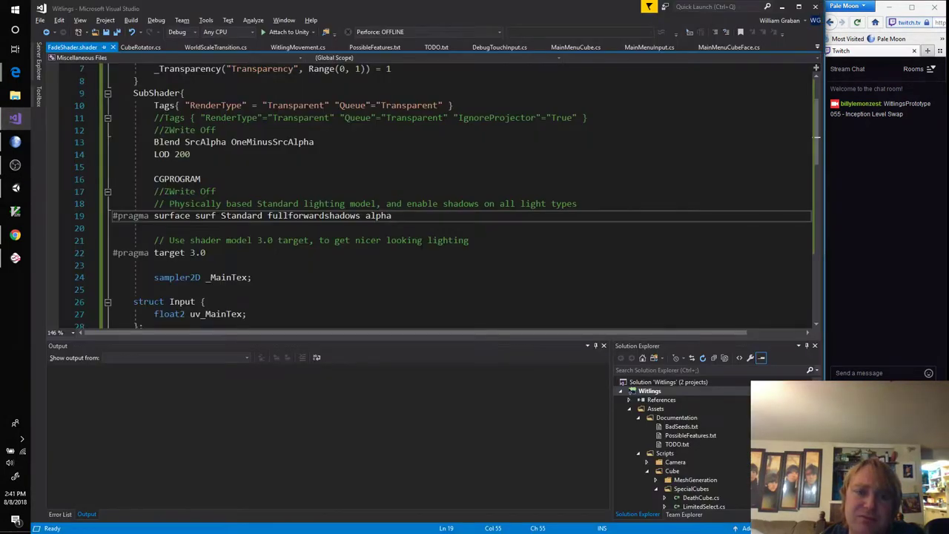
Trim line 19 to '#pragma surface surf Standard' by deleting 'fullforwardshadows alpha', and save
left_click(413, 213)
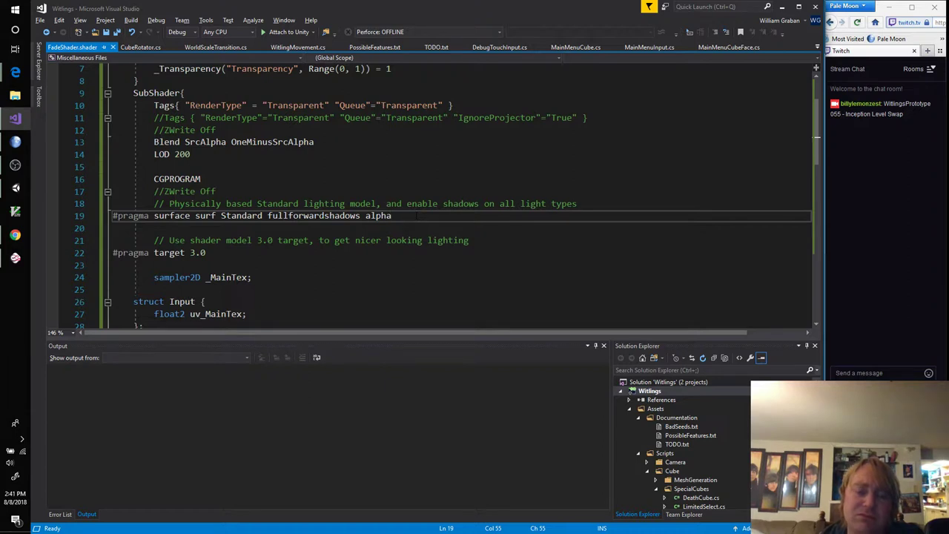
key("ctrl+shift+Left")
key("ctrl+shift+Left")
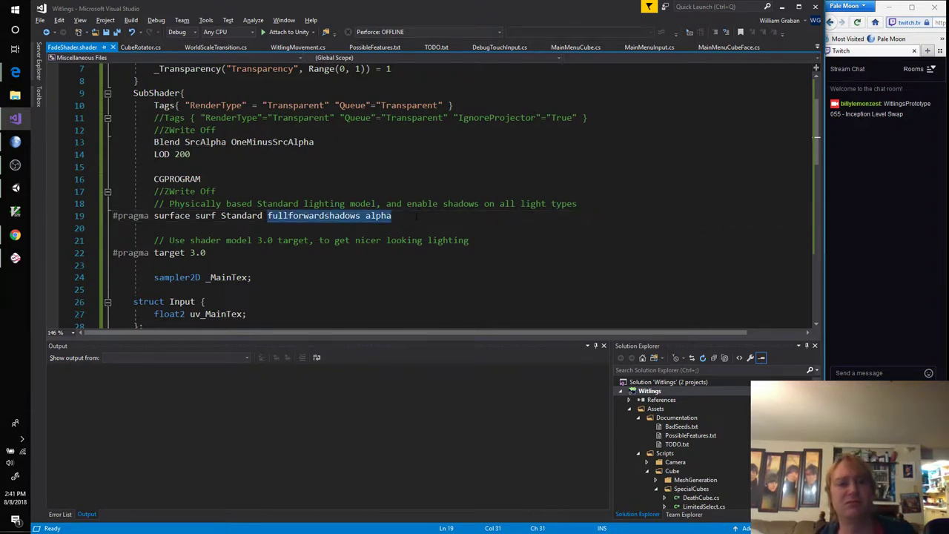
key("BackSpace")
key("BackSpace")
key("ctrl+s")
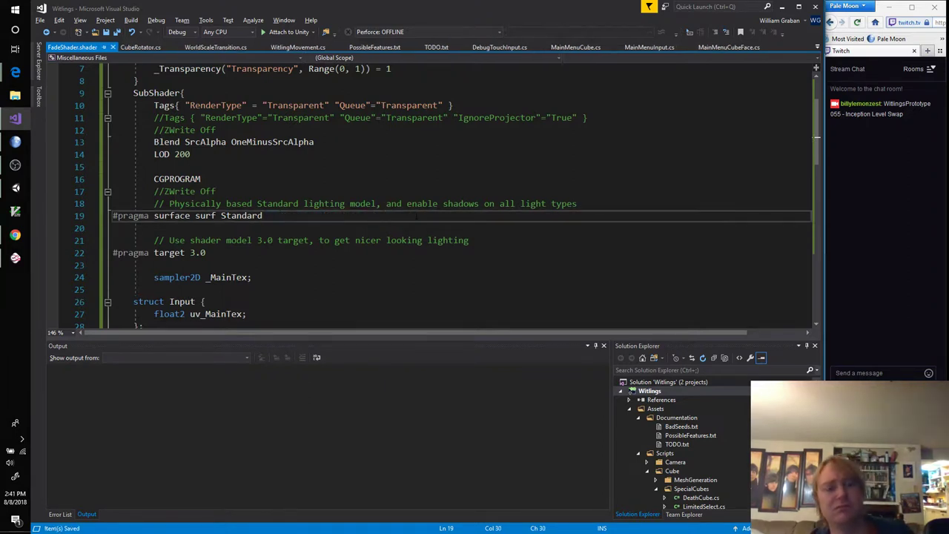
key("alt+Tab")
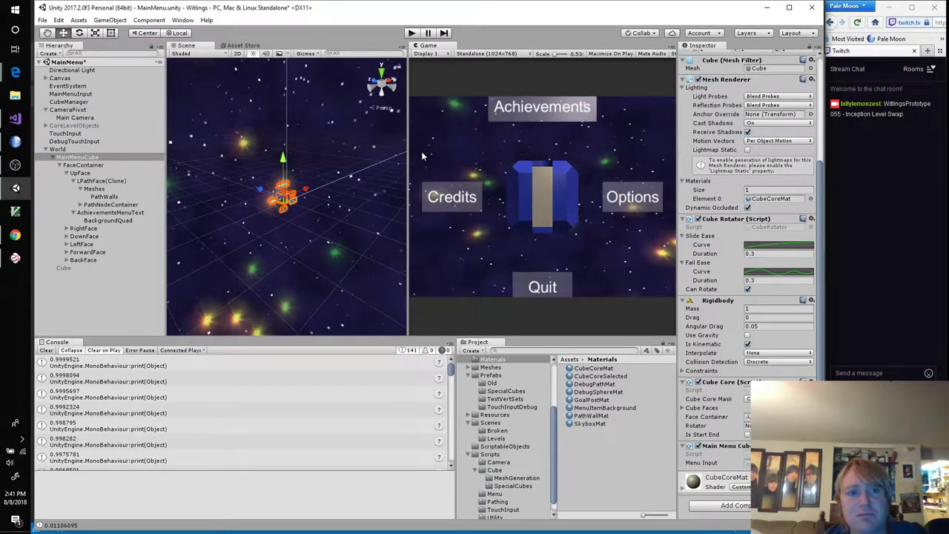
Expand BackFace in the Hierarchy and select its BackgroundQuad
left_click(66, 260)
left_click(97, 285)
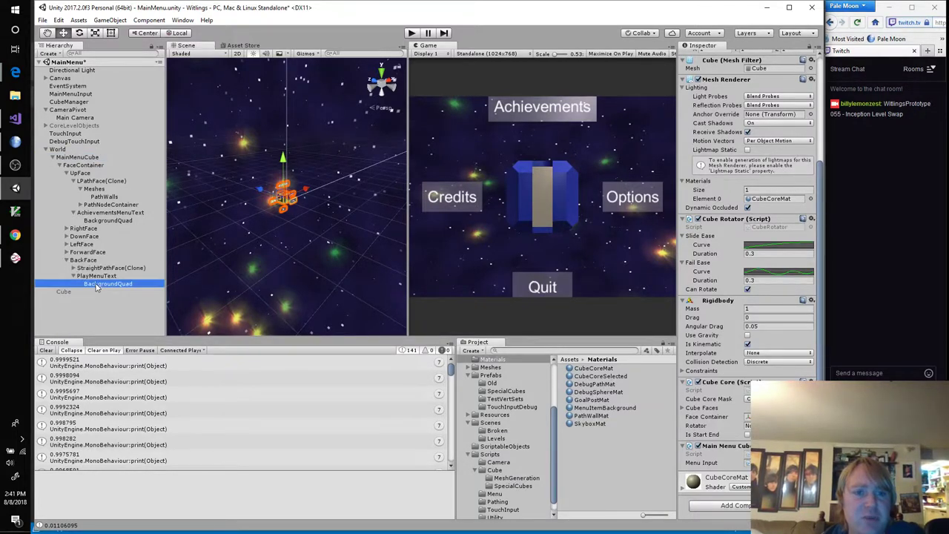
mouse_move(239, 245)
left_mouse_down("alt")
mouse_move(261, 265)
mouse_move(224, 242)
left_mouse_up("alt")
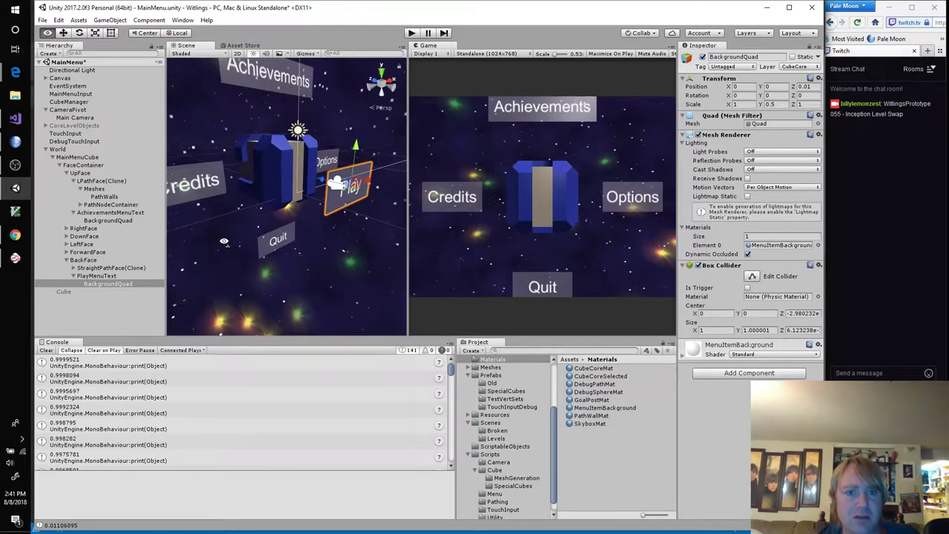
Set the Main Camera's Transform Position Z from -6.3 to -10 and frame it in the Scene view
left_click(81, 118)
left_click_drag(317, 181, 363, 199)
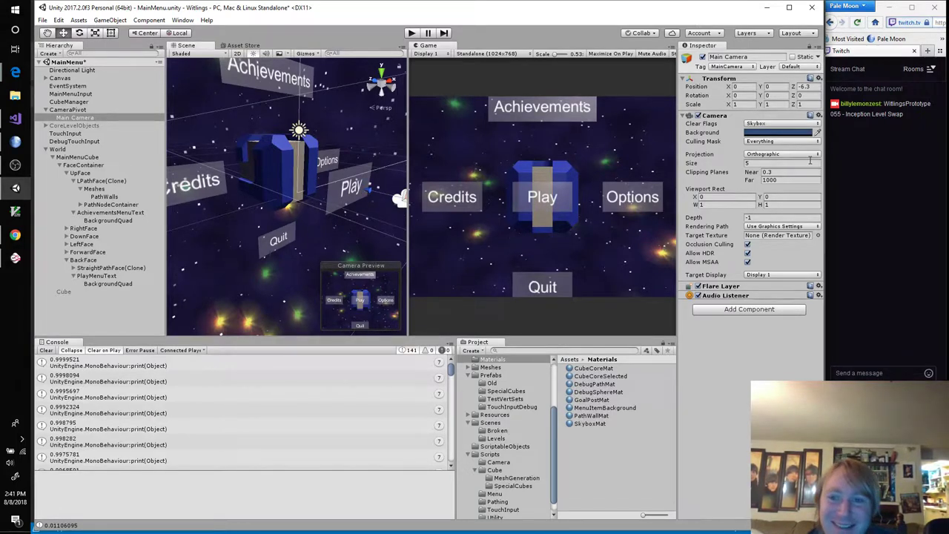
left_click(804, 86)
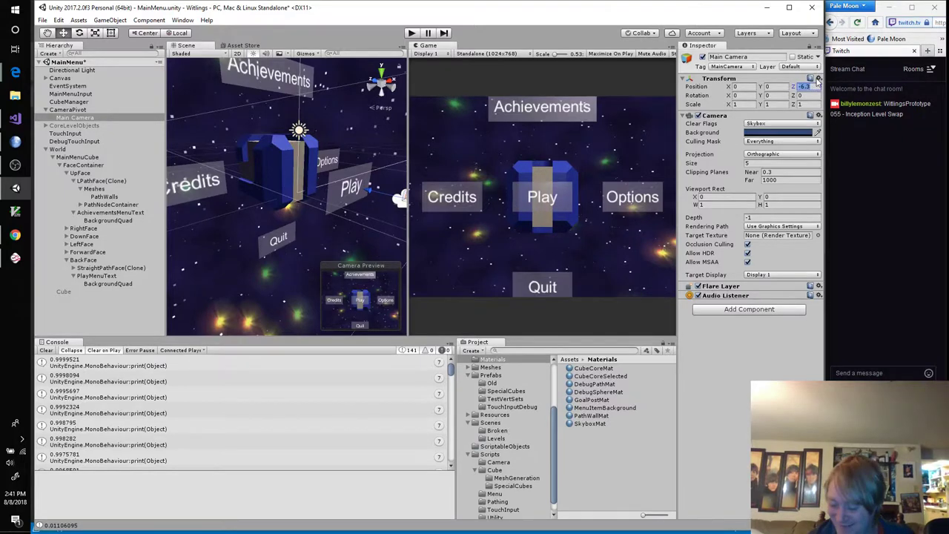
type("-10")
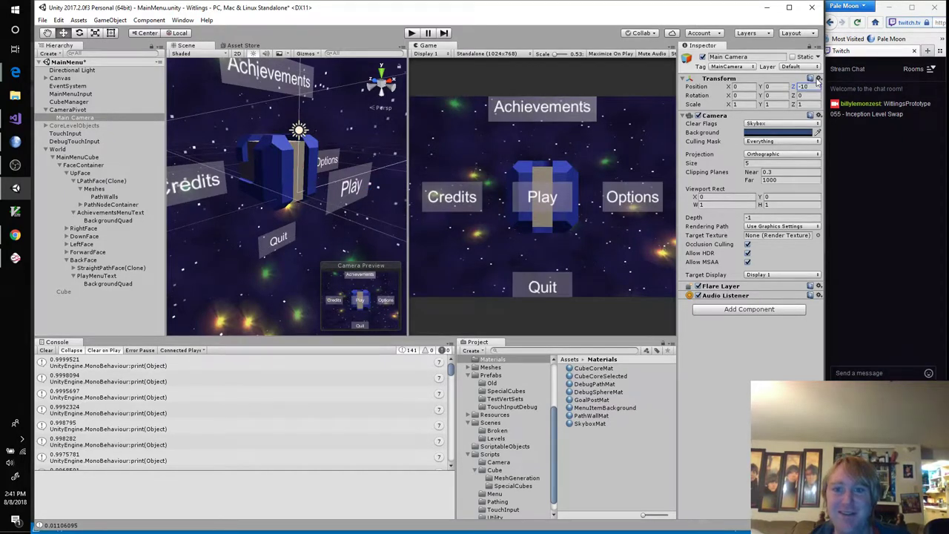
key("Return")
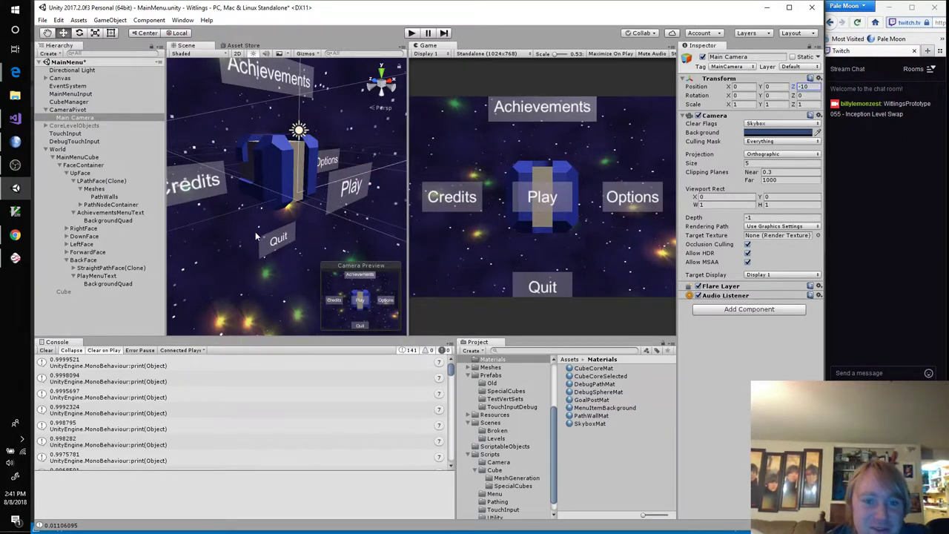
key("f")
left_click_drag(371, 245, 318, 256, "alt")
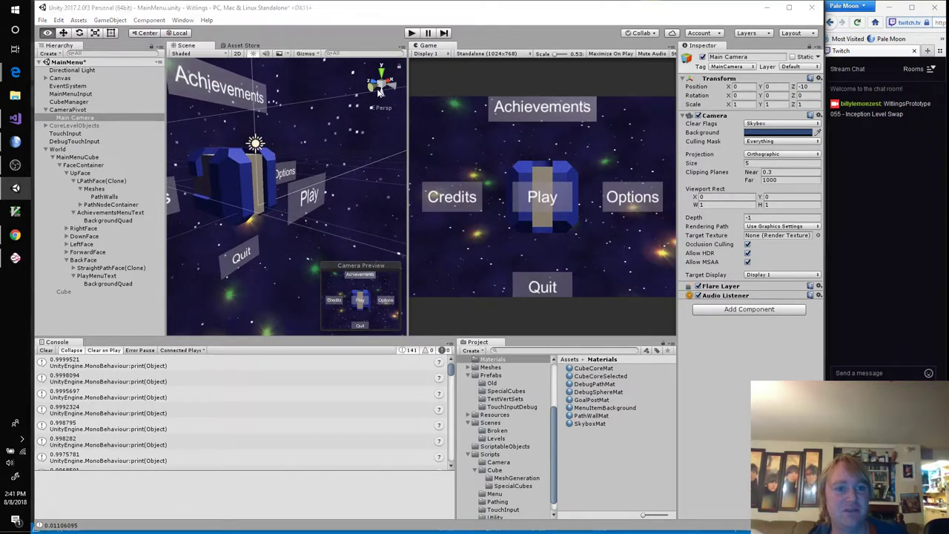
key("alt+Tab")
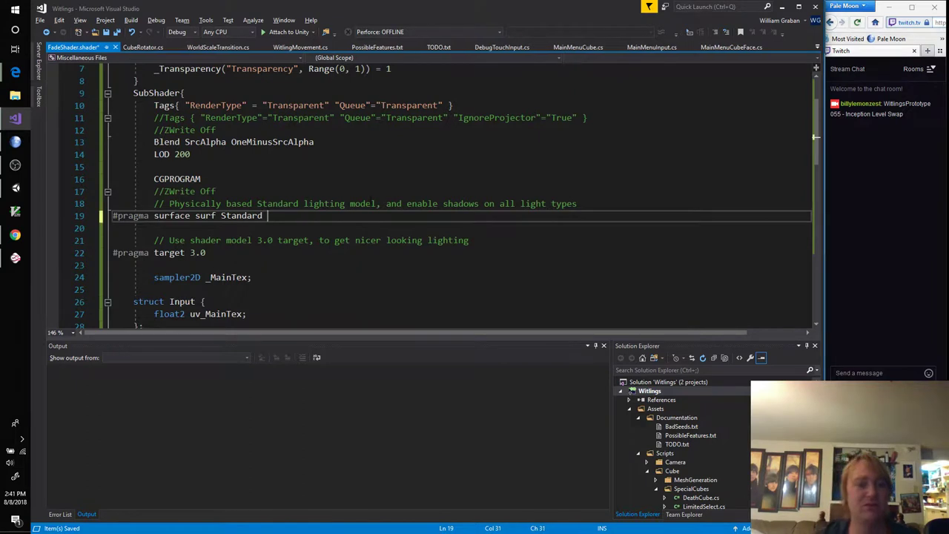
Restore fullforwardshadows on line 19's pragma and play-test the cube zoom in Unity
type("fullforw")
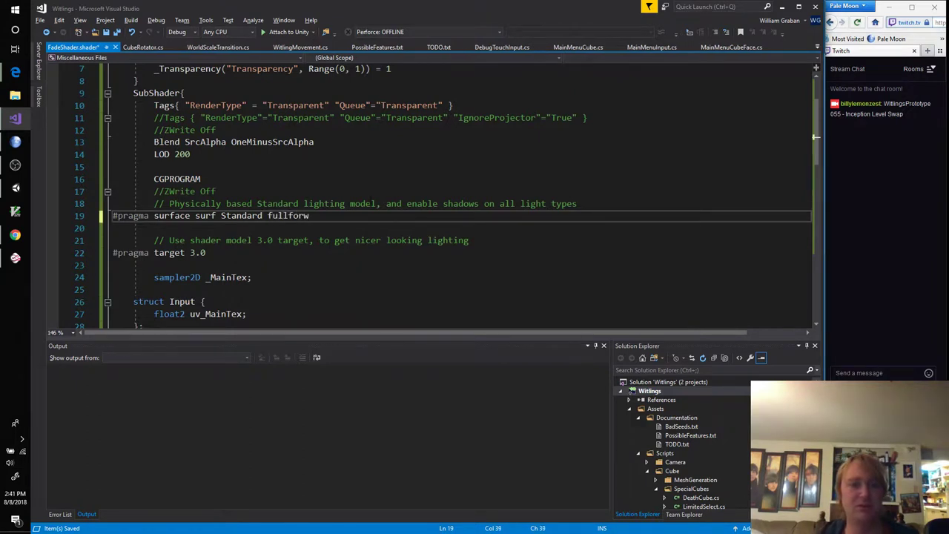
type("ardshadow")
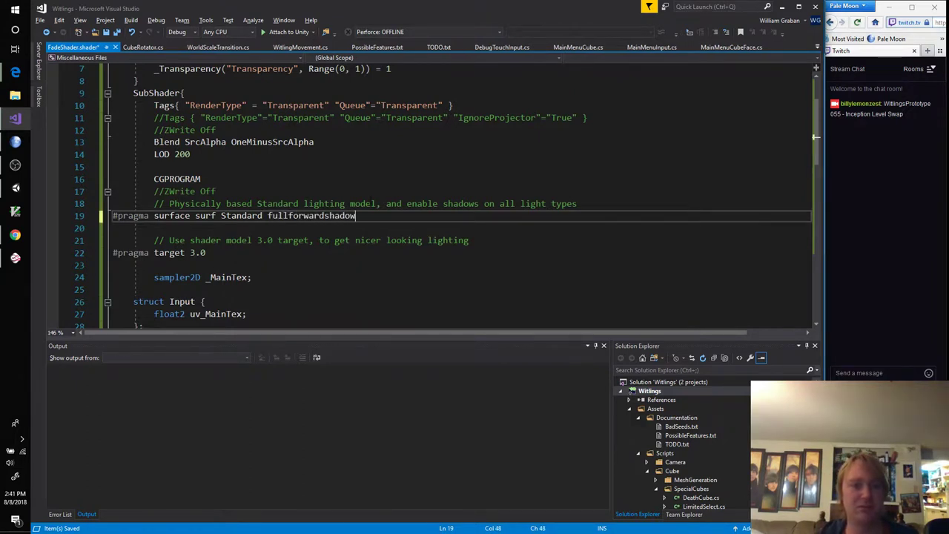
type("s alpha")
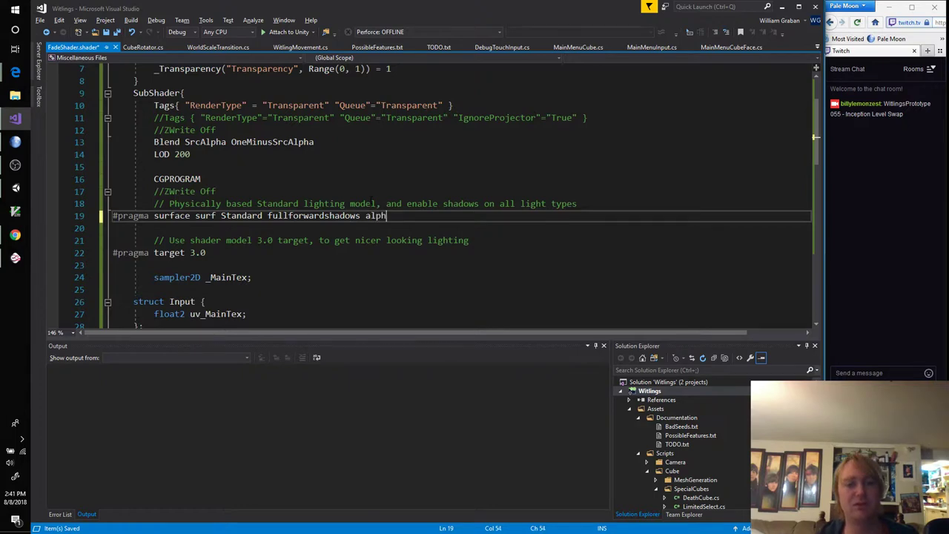
key("BackSpace")
key("BackSpace")
key("BackSpace")
key("BackSpace")
key("BackSpace")
key("BackSpace")
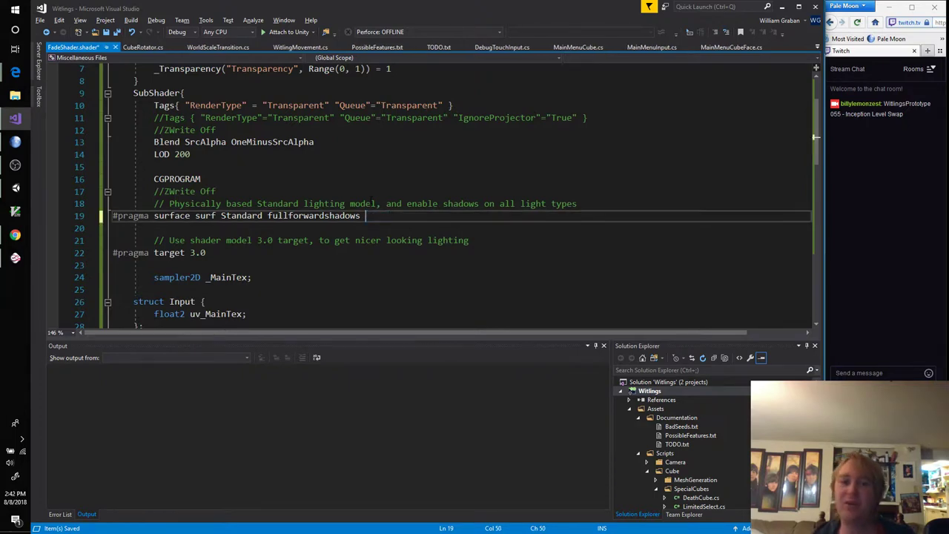
key("alt+Tab")
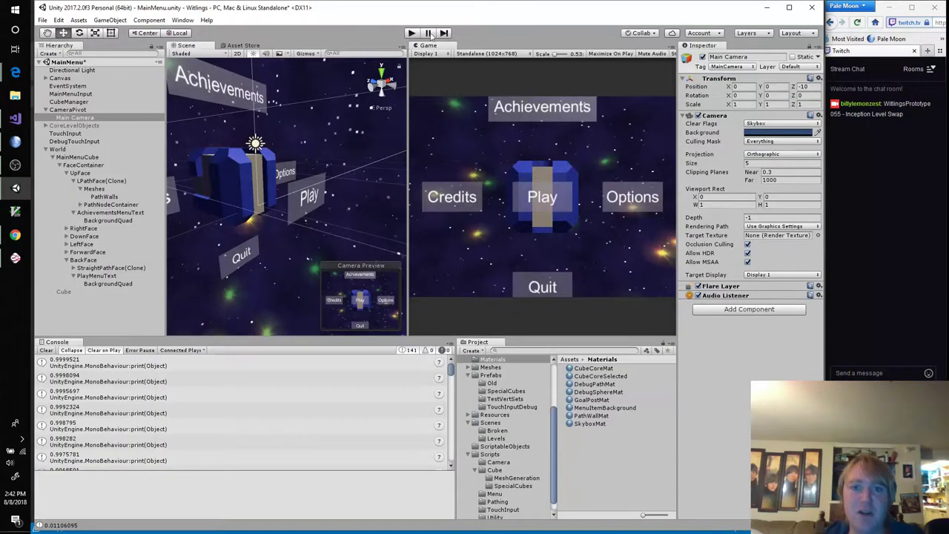
left_click(413, 33)
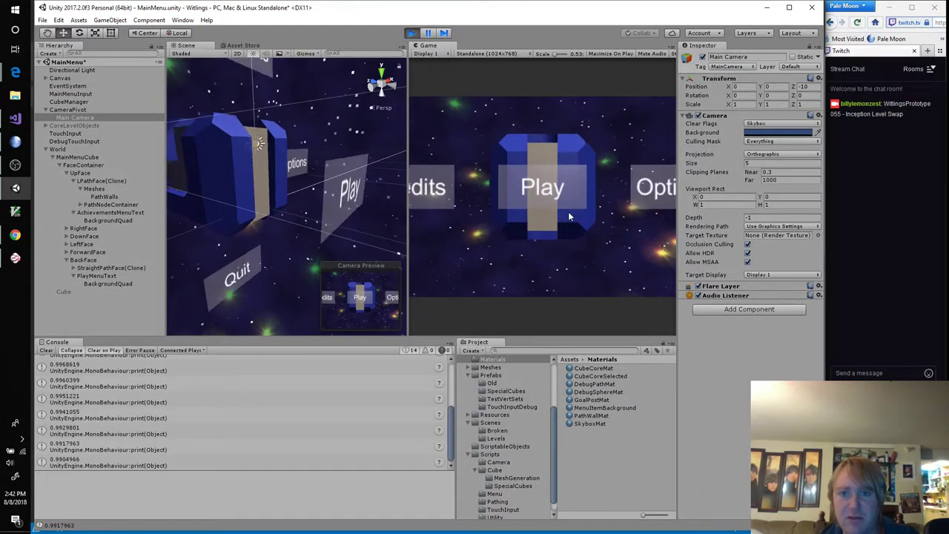
left_click(568, 215)
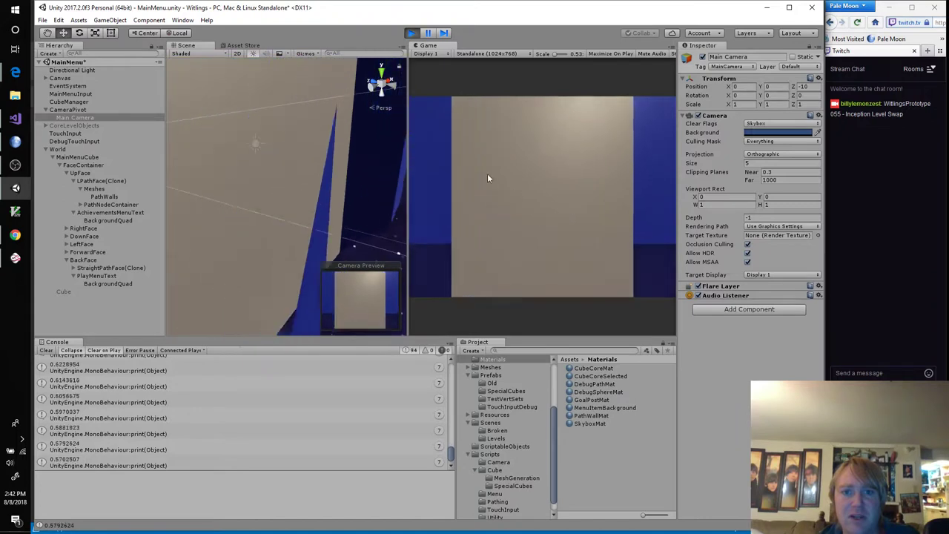
left_click(412, 34)
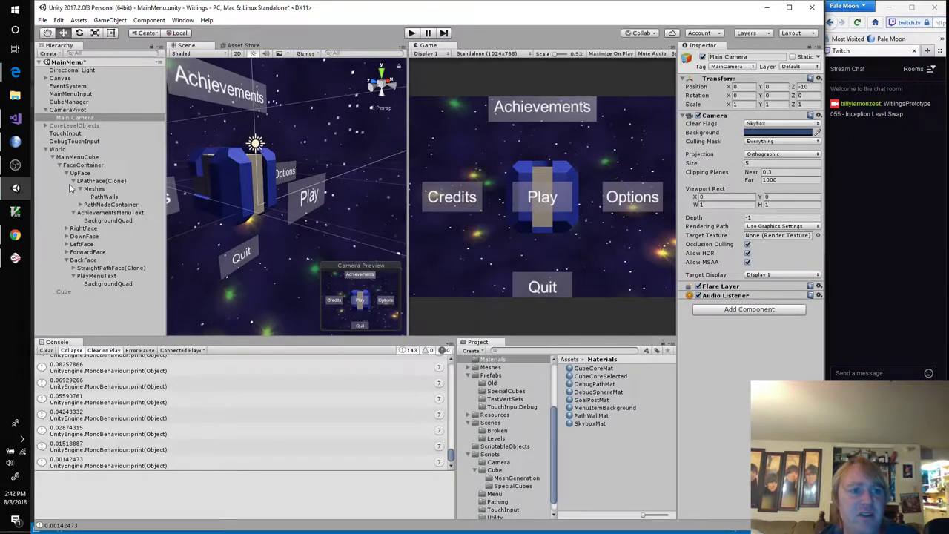
Add alpha back to the pragma, save, and retest the cube zoom-and-fade transition
left_click(15, 119)
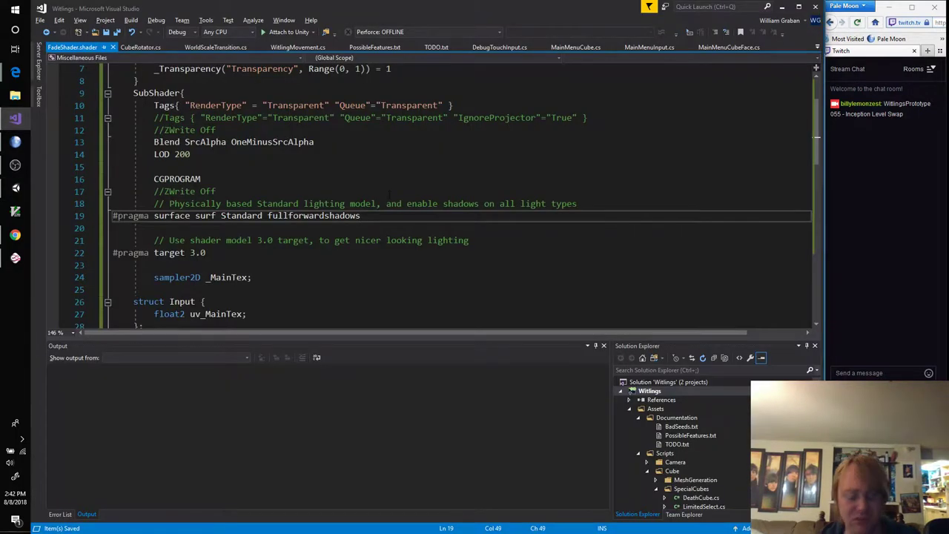
type("alpha")
key("ctrl+s")
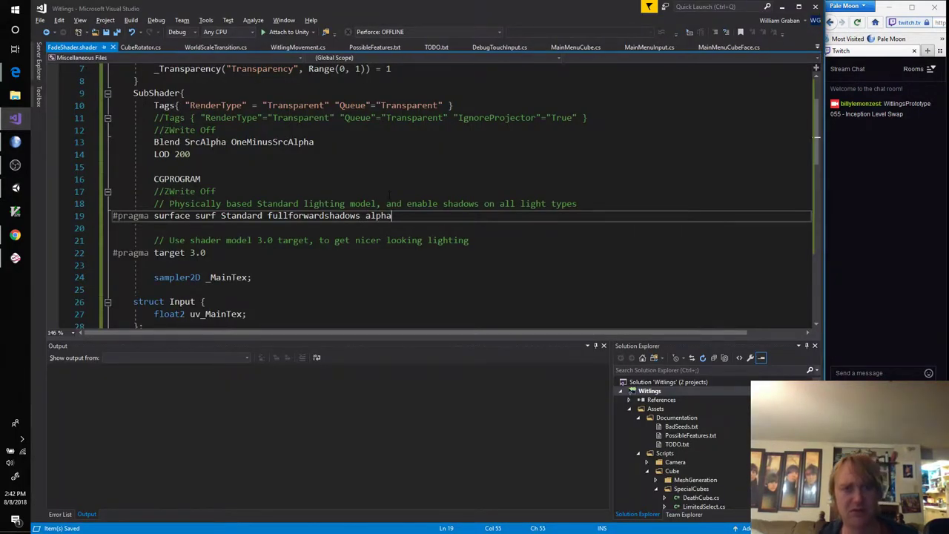
key("alt+Tab")
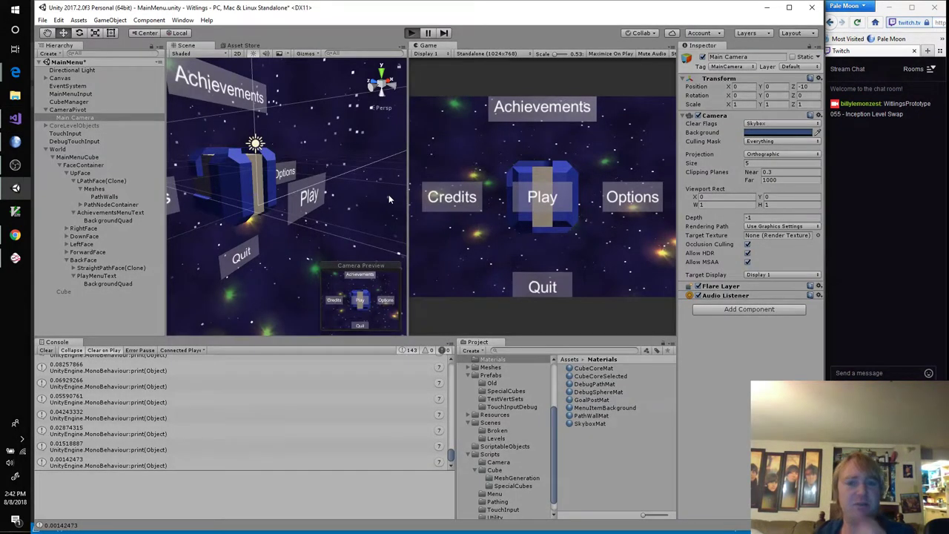
key("ctrl+p")
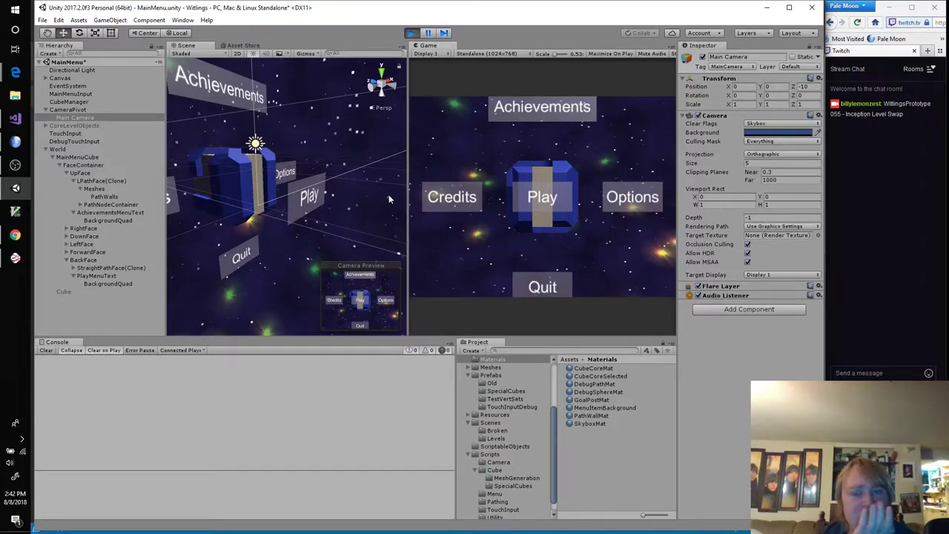
left_click(595, 176)
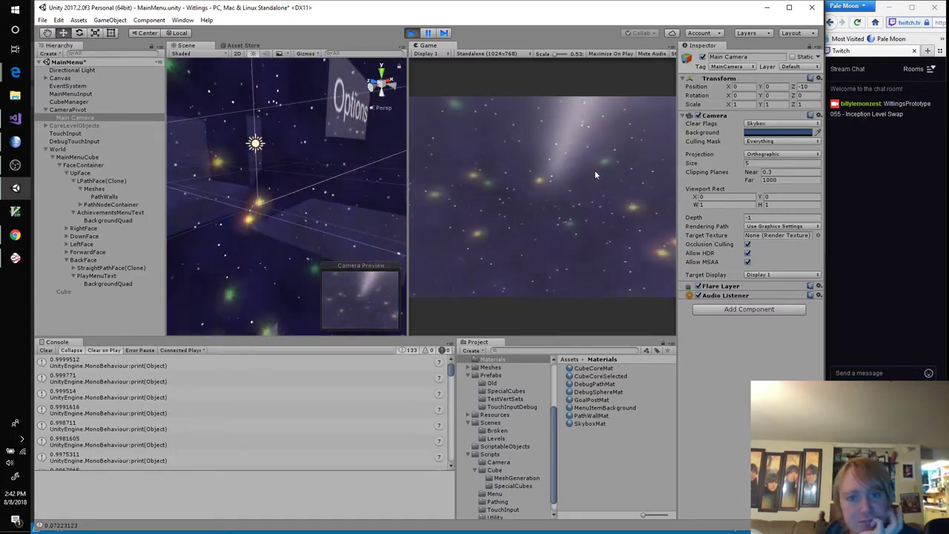
left_click(411, 32)
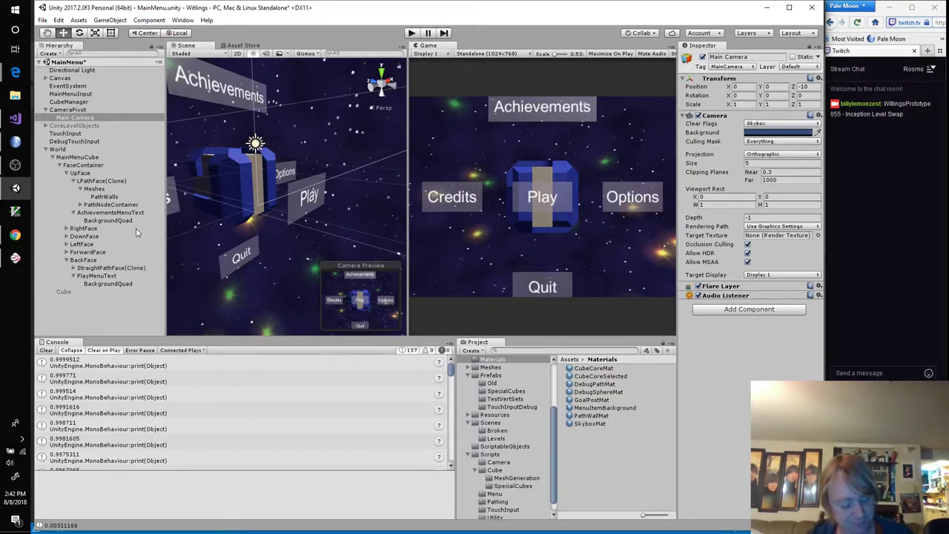
Change the Blend line to 'Blend SrcAlpha Additive', temporarily dropping alpha from the pragma
key("alt+Tab")
double_click(373, 217)
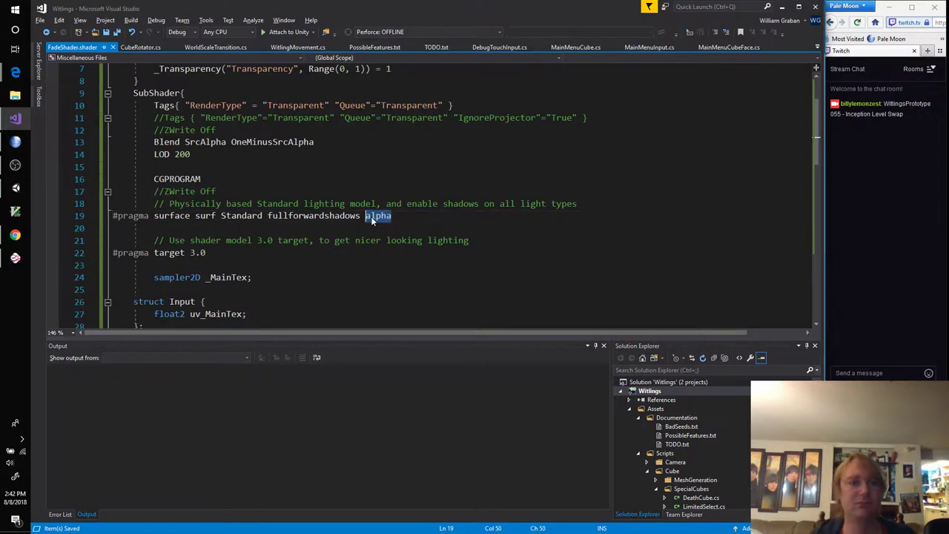
key("BackSpace")
key("BackSpace")
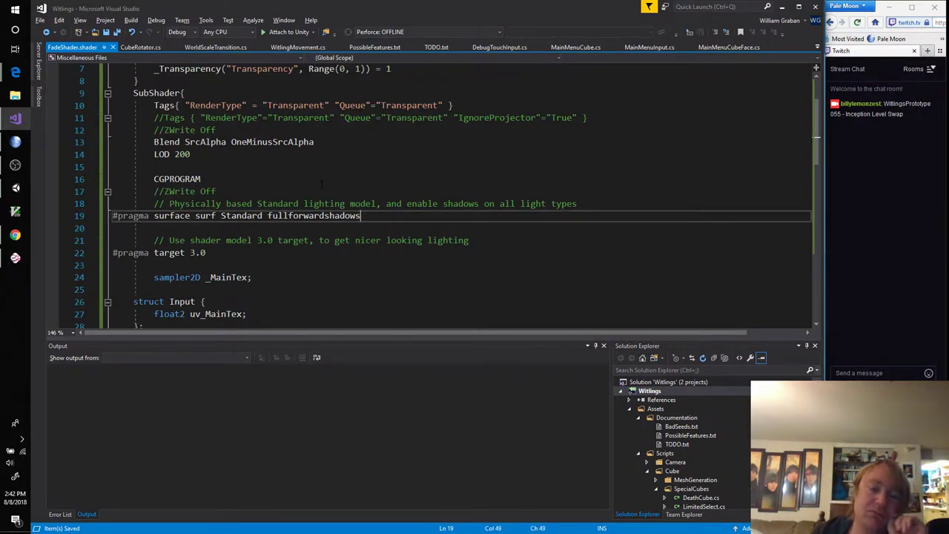
double_click(269, 143)
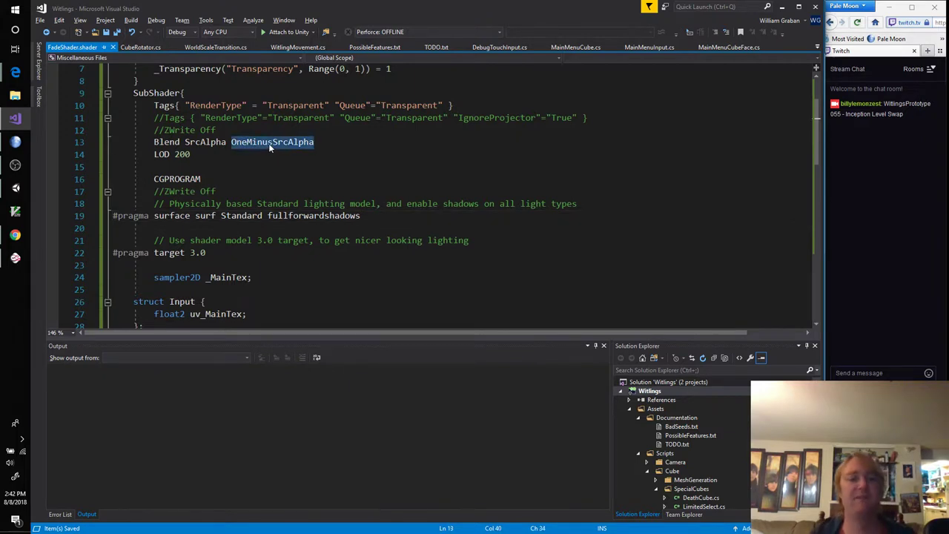
type("Additive")
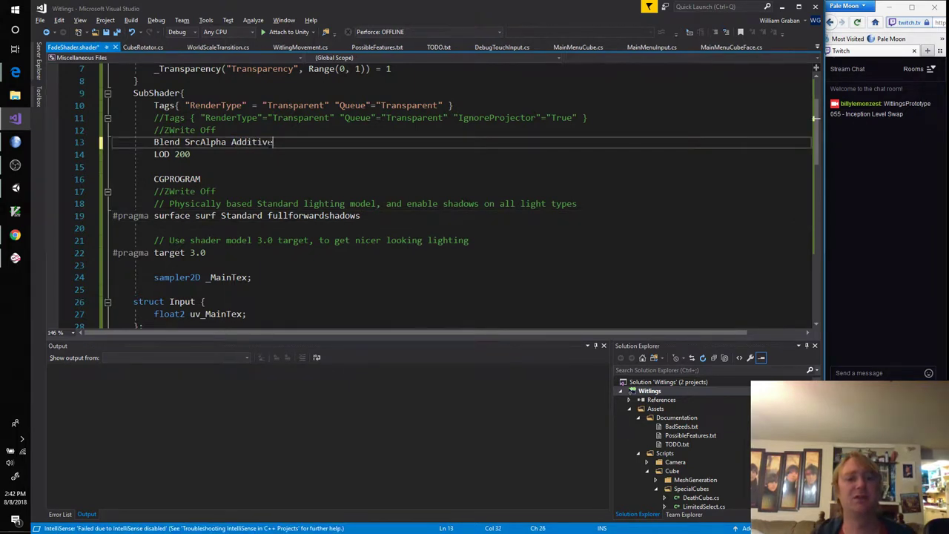
Re-add alpha to the surface pragma and save, leaving the cube magenta in Unity
left_click(413, 216)
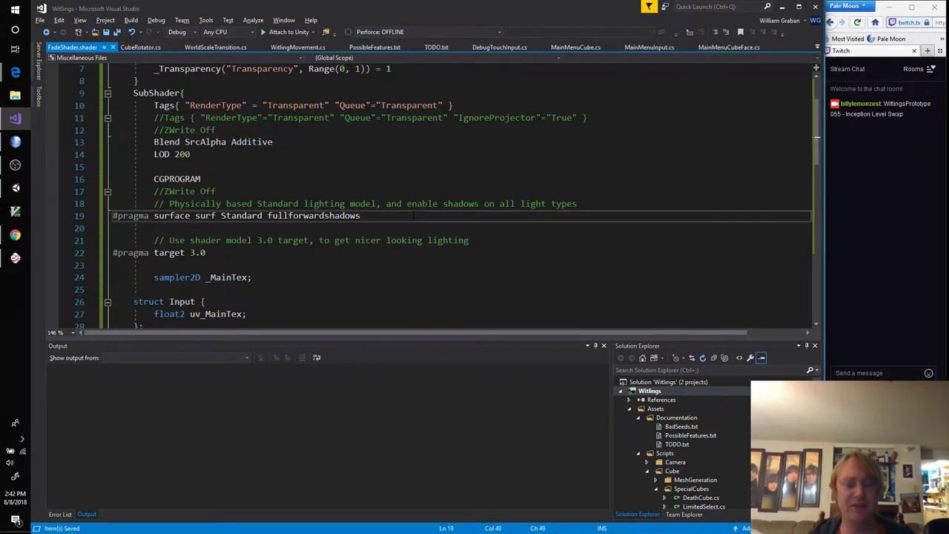
type("alpha")
key("ctrl+s")
key("alt+Tab")
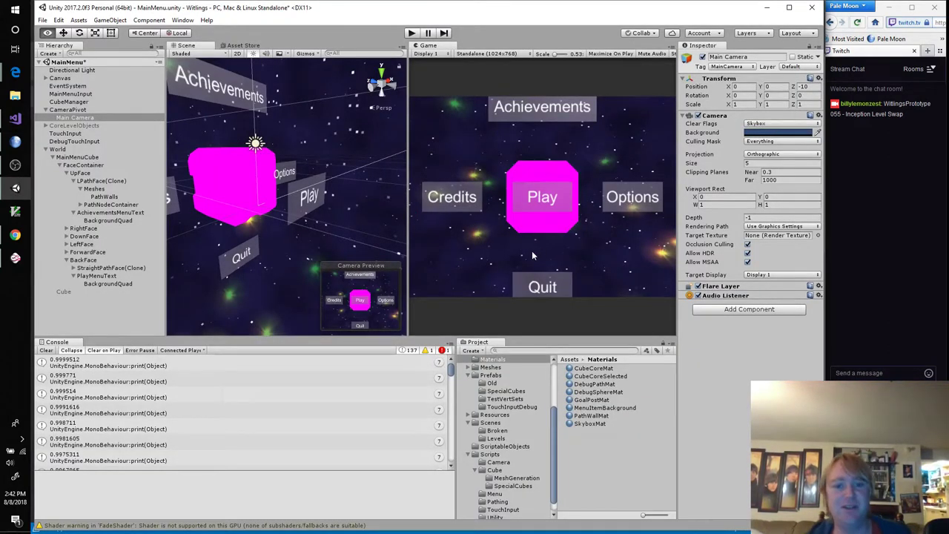
key("alt+Tab")
key("alt+Tab")
key("alt+Tab")
key("alt+Tab")
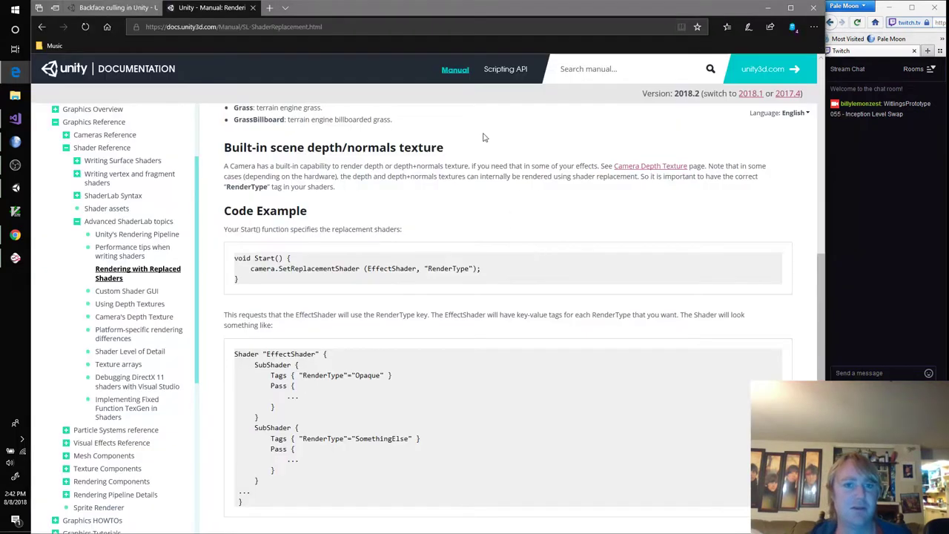
Search Bing for 'unity cg blend' and open the ShaderLab: Blending manual page
left_click(371, 25)
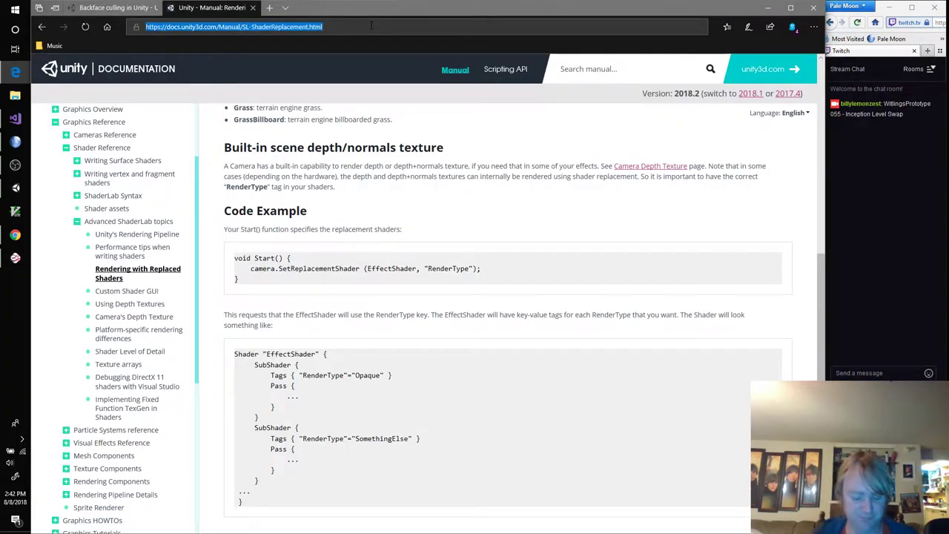
type("unity cg blend")
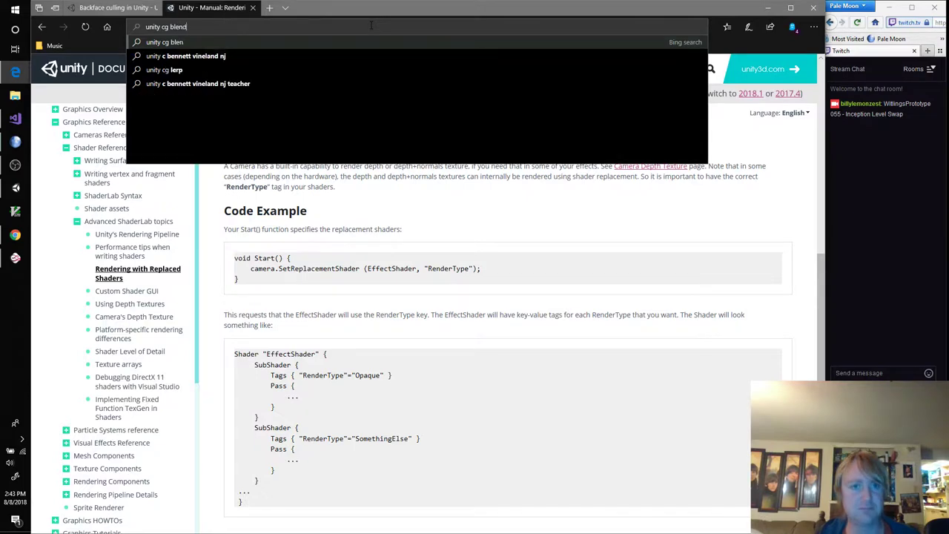
key("Return")
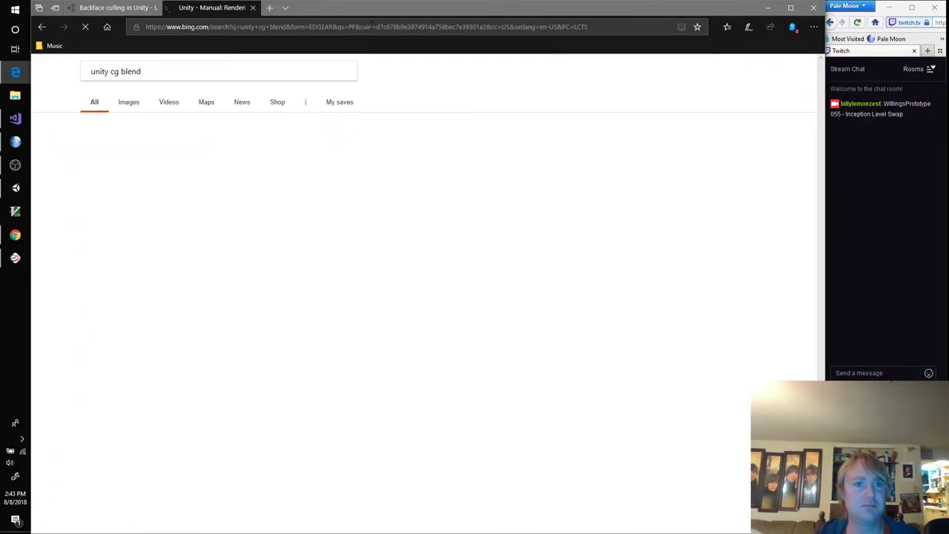
left_click(192, 147)
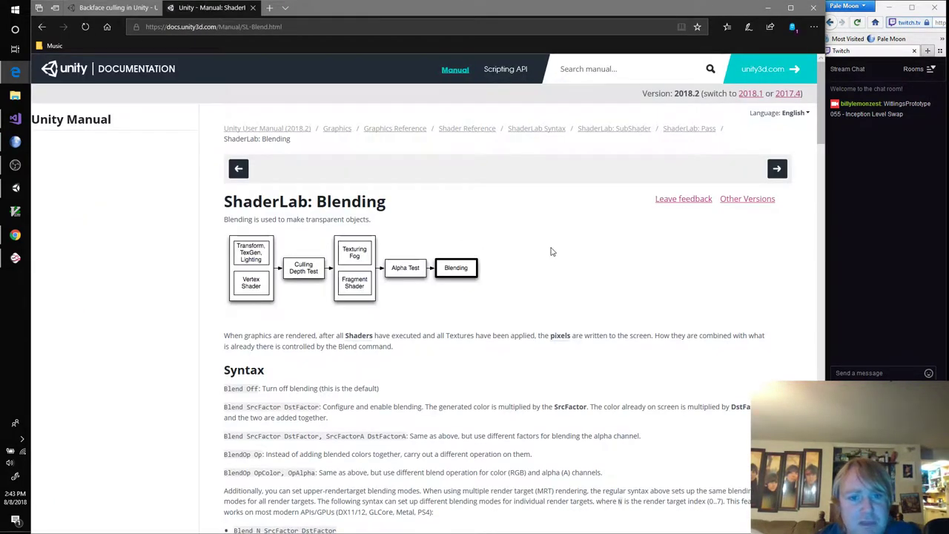
Read down the Blending page through the blend factors and common blend types
scroll(546, 242, "down", 3)
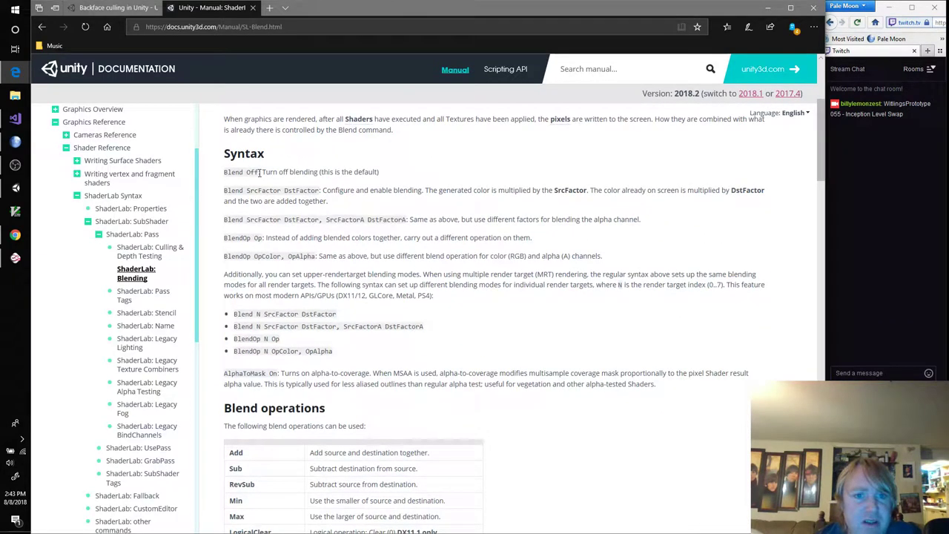
scroll(470, 247, "down", 3)
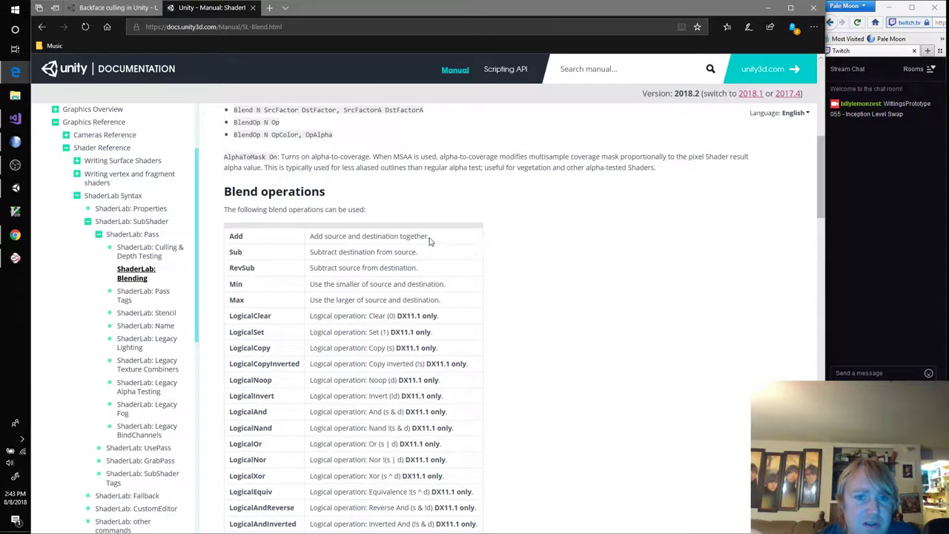
double_click(388, 236)
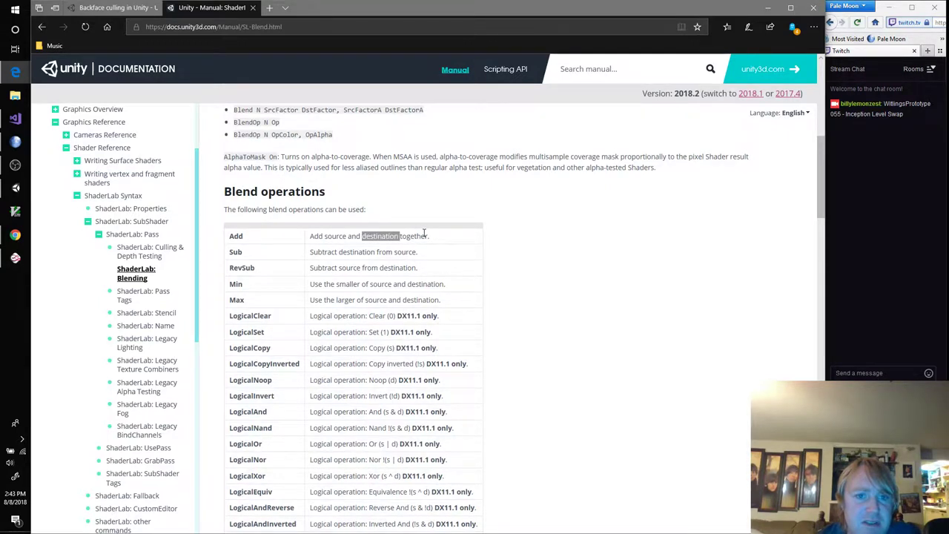
double_click(415, 236)
left_click(419, 236)
scroll(419, 236, "up", 1)
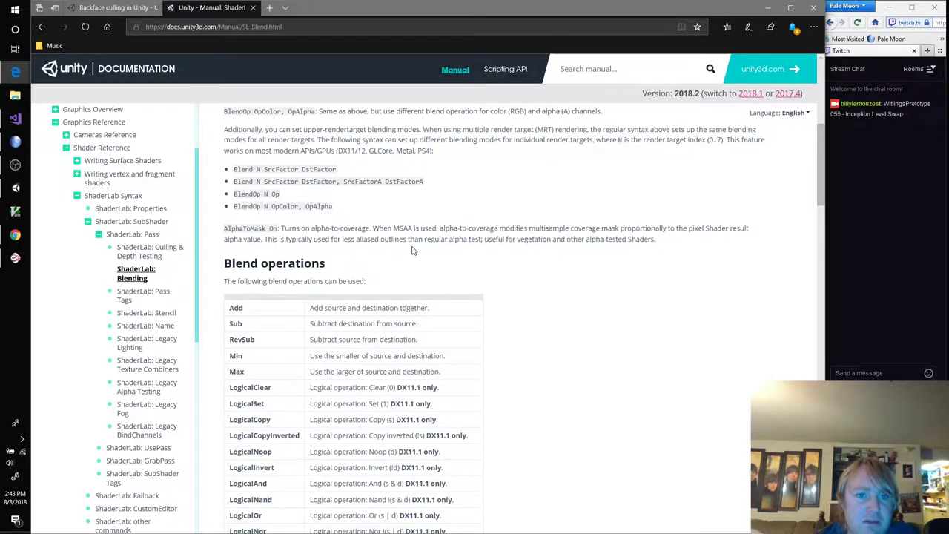
scroll(416, 251, "down", 4)
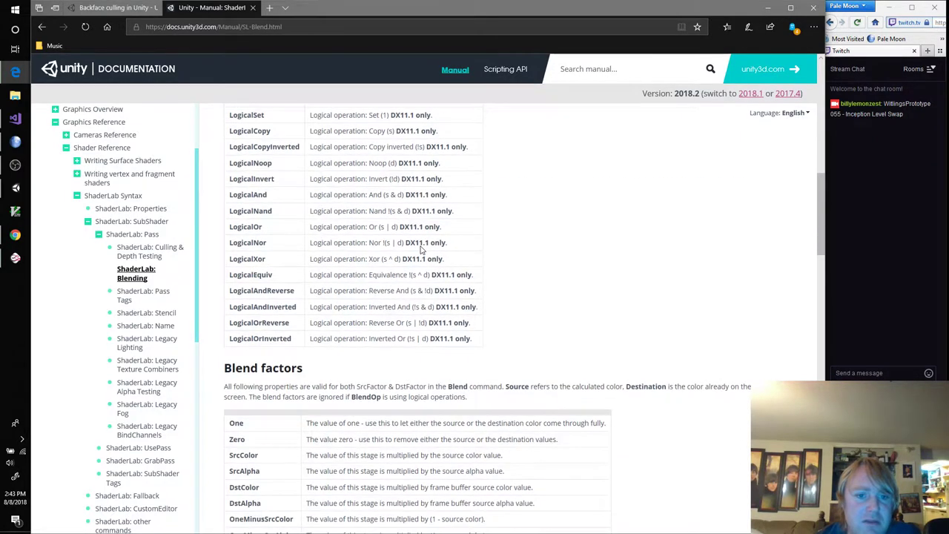
scroll(421, 251, "down", 2)
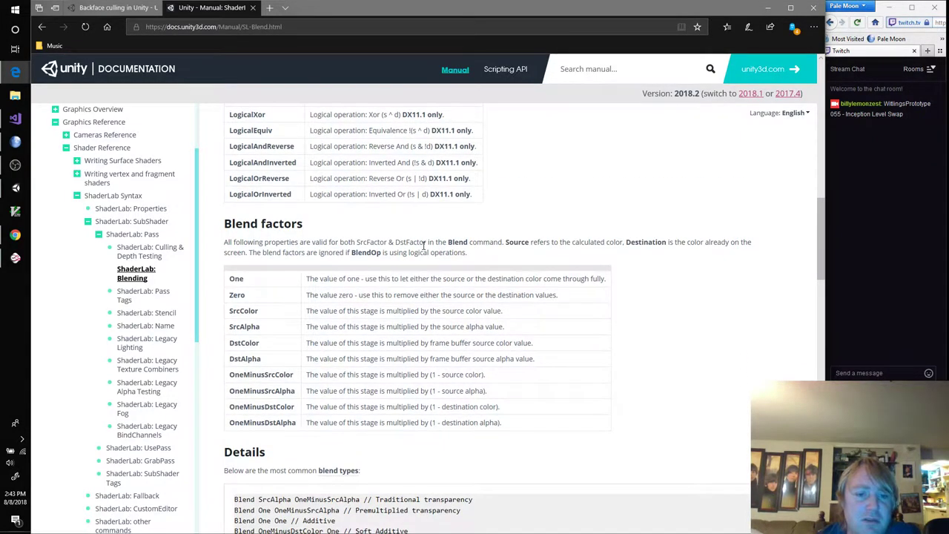
scroll(424, 245, "down", 2)
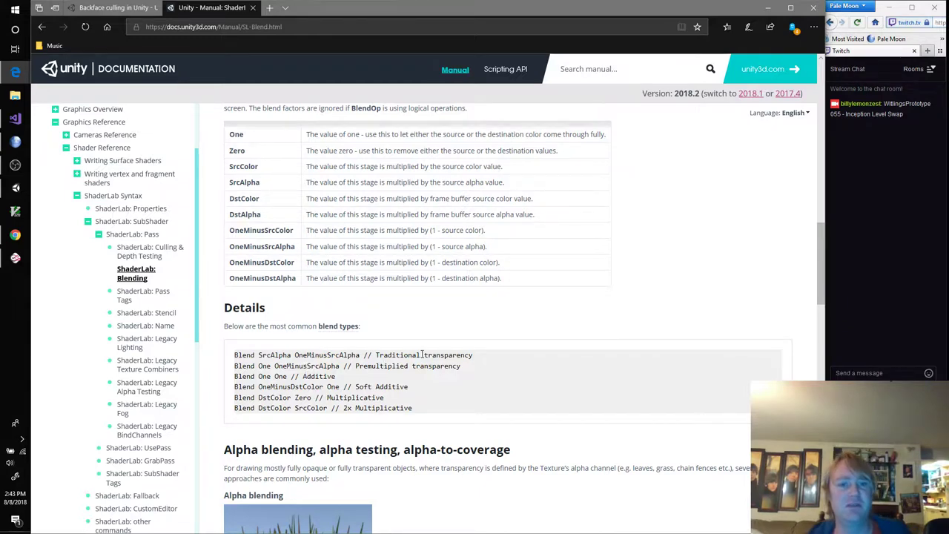
key("alt+Tab")
Replace 'SrcAlpha Additive' with 'One One' on FadeShader's Blend line, save, and check the cube in Unity
left_click(15, 118)
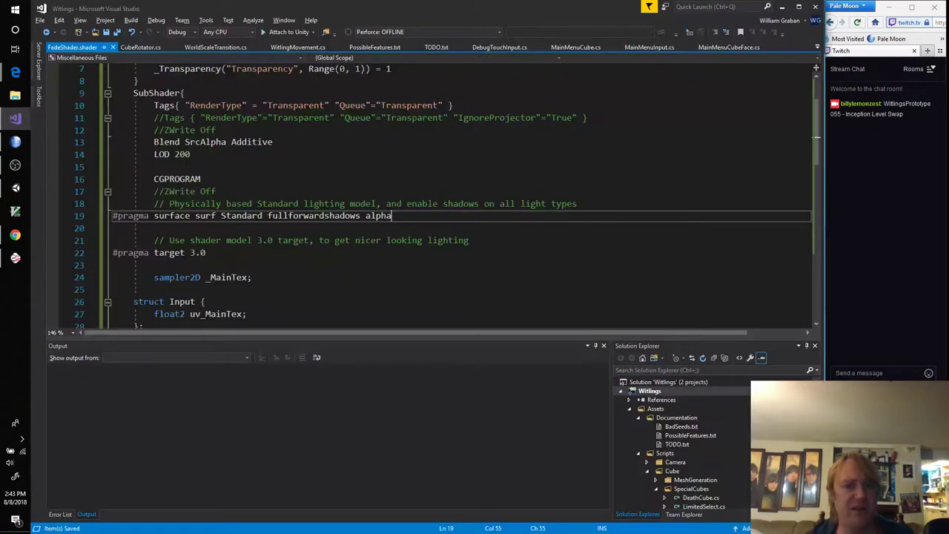
left_click(408, 181)
key("Up")
key("Up")
key("Up")
key("End")
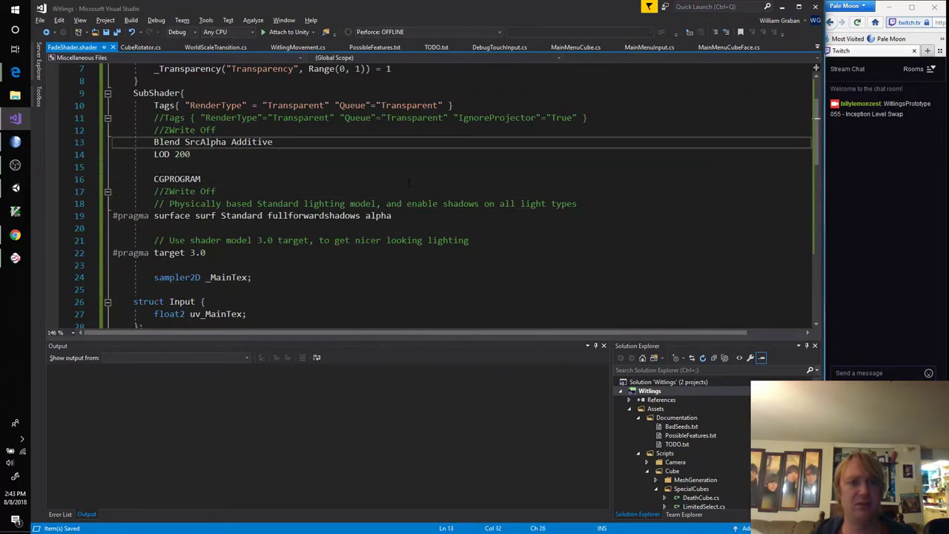
key("ctrl+shift+Left")
key("ctrl+shift+Left")
type("One One")
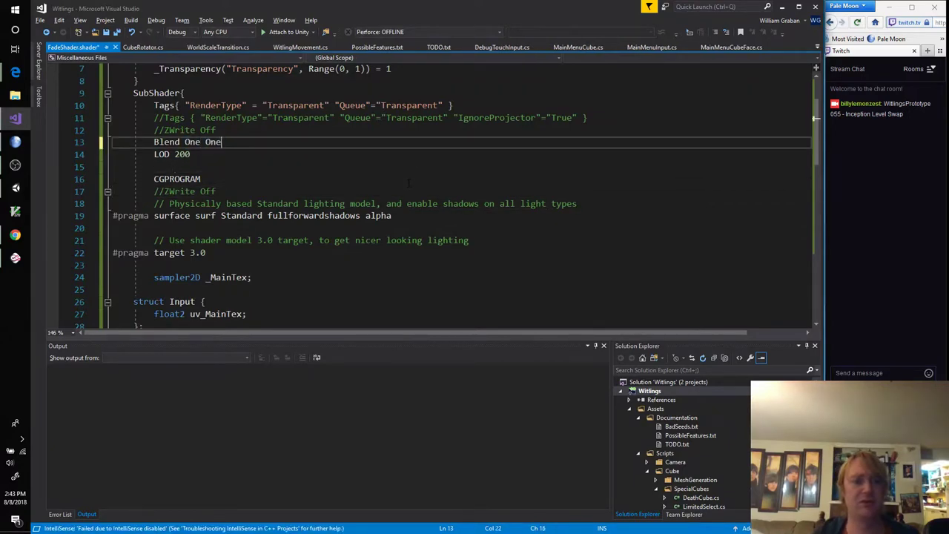
key("ctrl+s")
key("alt+Tab")
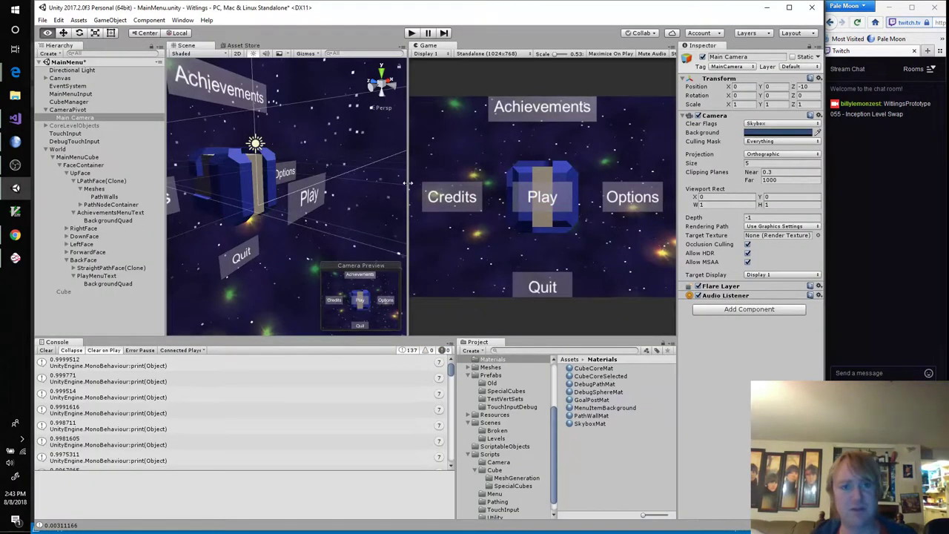
key("alt+Tab")
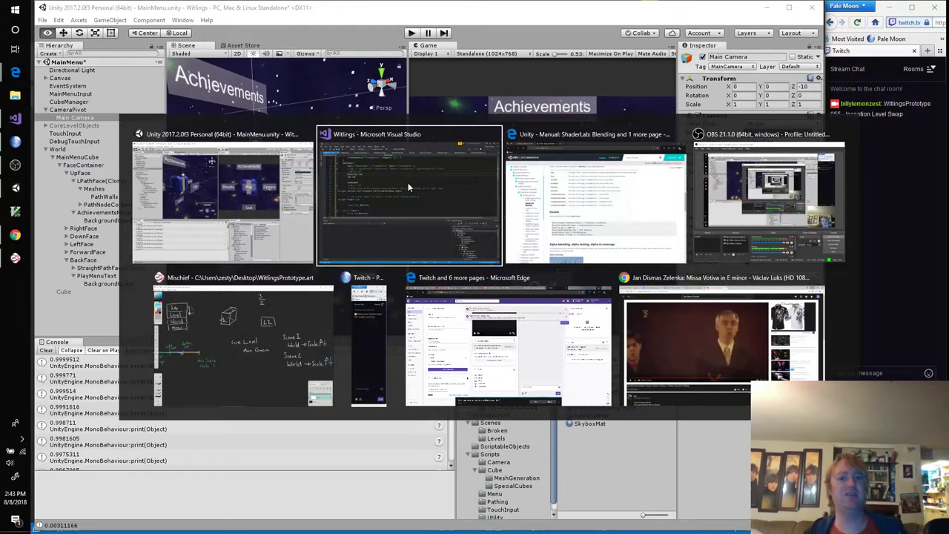
key("alt+Tab")
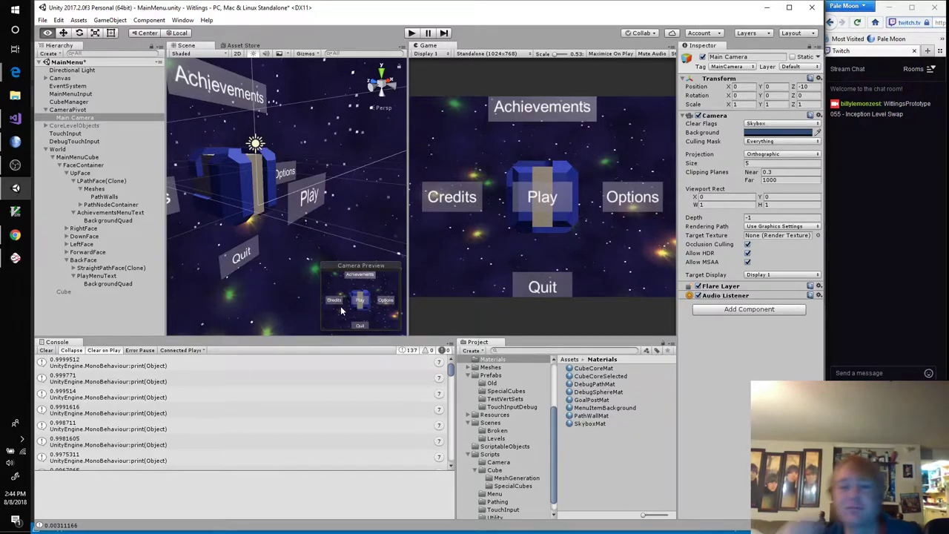
In red, pan to empty space and sketch a camera triangle beside a small square
left_click(16, 259)
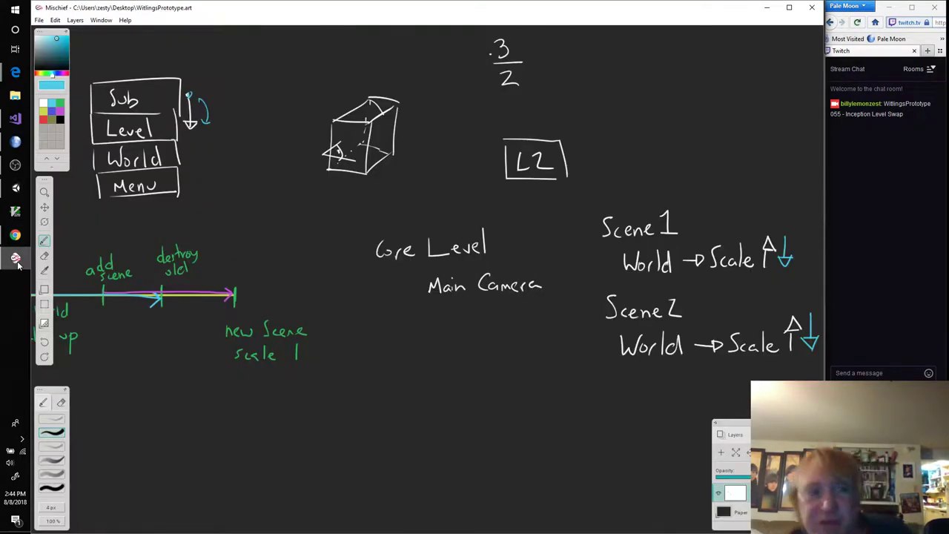
left_click(44, 110)
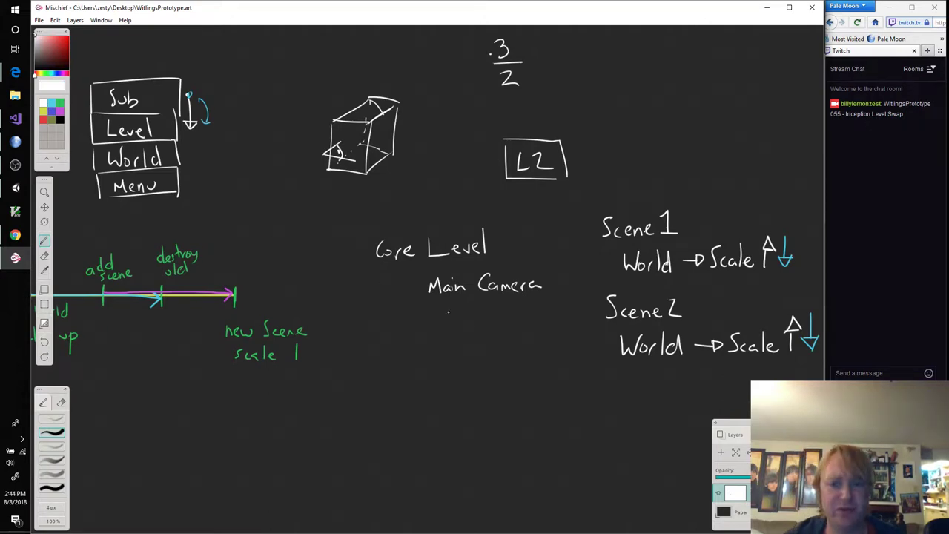
key("space")
left_click_drag(454, 359, 440, 241)
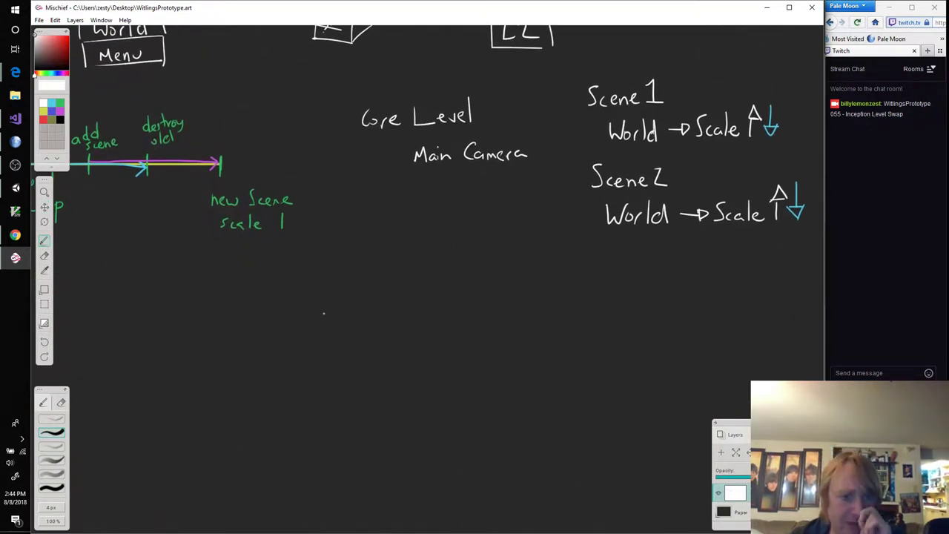
mouse_move(348, 302)
left_mouse_down()
mouse_move(327, 314)
mouse_move(342, 323)
left_mouse_up()
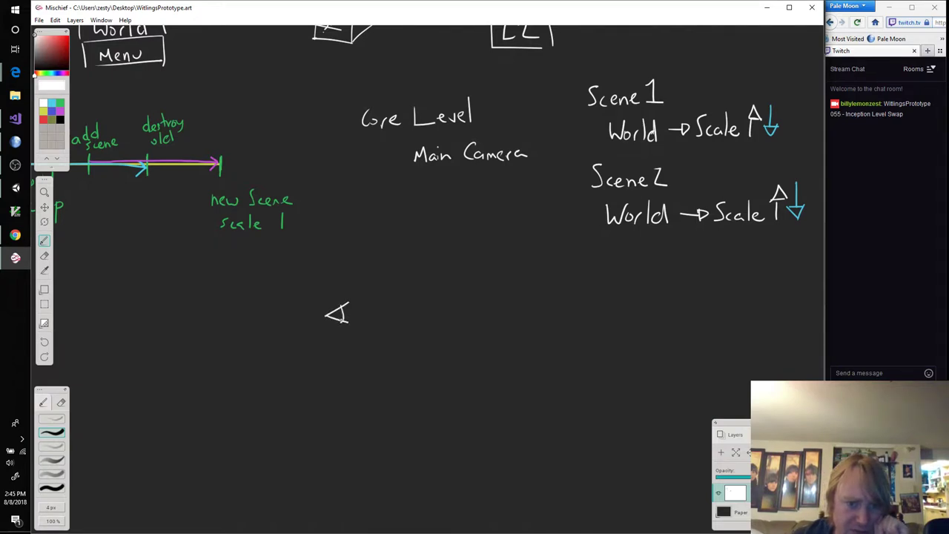
left_click_drag(389, 299, 389, 323)
mouse_move(389, 300)
left_mouse_down()
mouse_move(414, 299)
mouse_move(418, 323)
left_mouse_up()
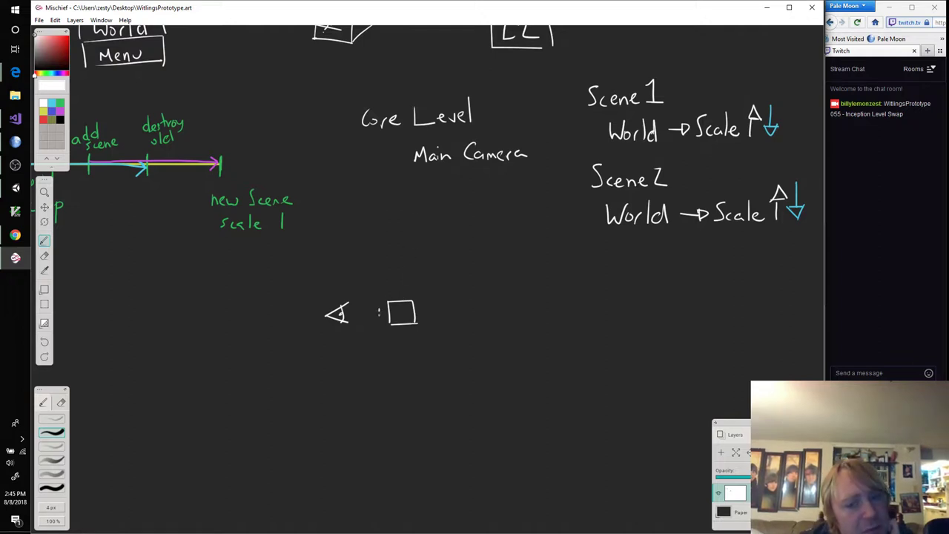
Write a P beside the small square, removing a stray checkmark stroke above it
left_click_drag(379, 308, 378, 314)
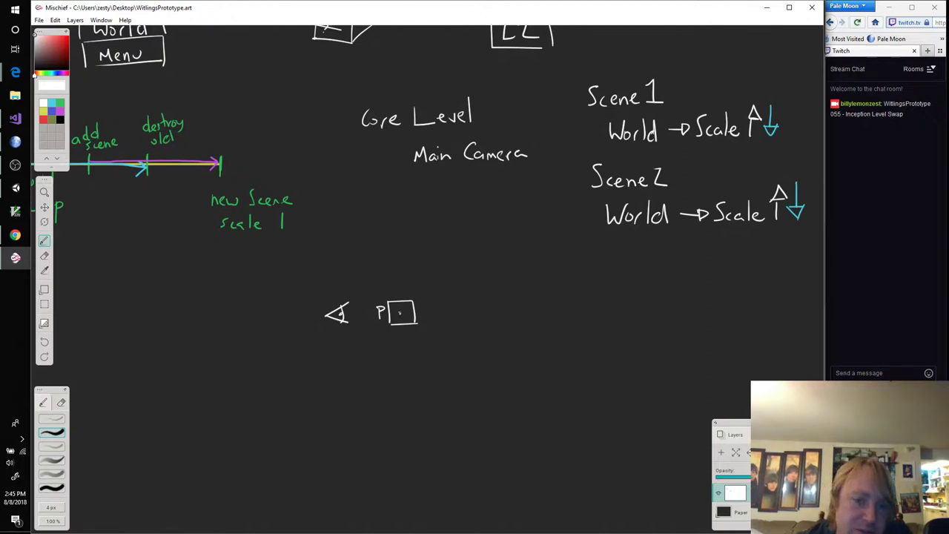
left_click_drag(374, 294, 387, 279)
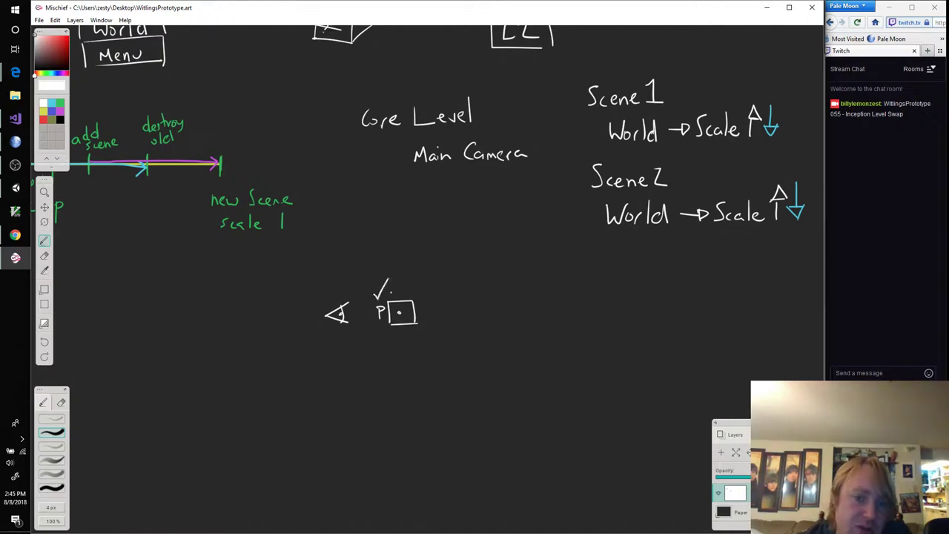
key("ctrl+z")
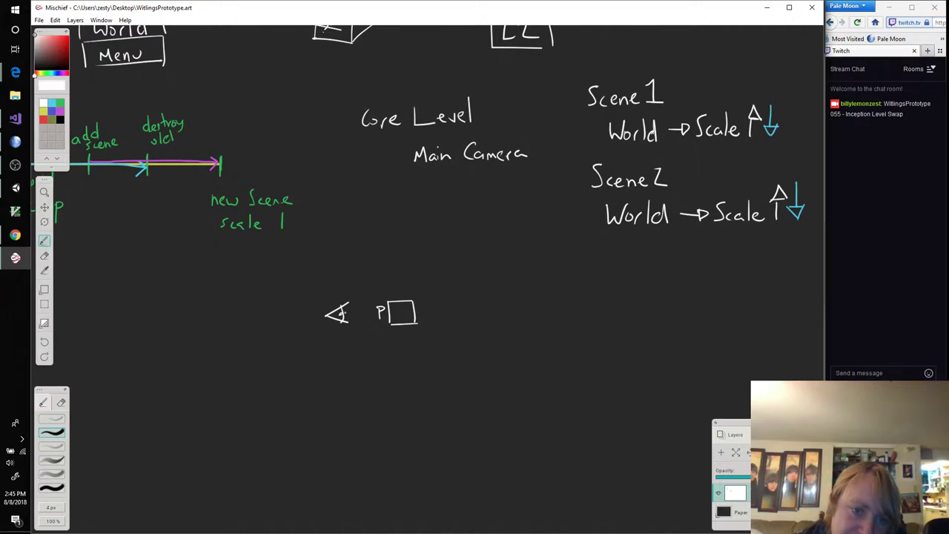
Draw an arc arrow into the P box, then a second camera with a curved arrow into a cube
mouse_move(344, 315)
left_mouse_down()
mouse_move(365, 292)
mouse_move(403, 320)
left_mouse_up()
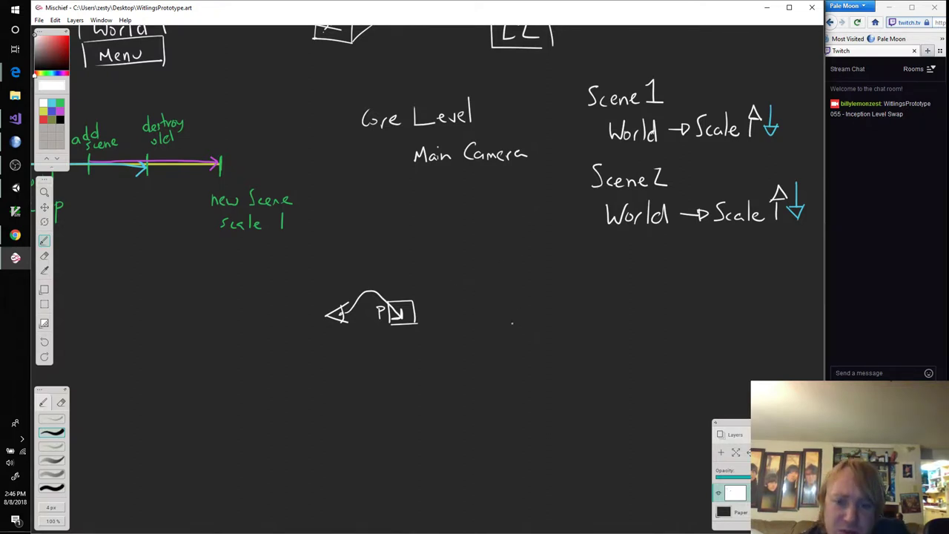
mouse_move(504, 308)
left_mouse_down()
mouse_move(518, 327)
mouse_move(528, 305)
mouse_move(506, 324)
mouse_move(513, 312)
left_mouse_up()
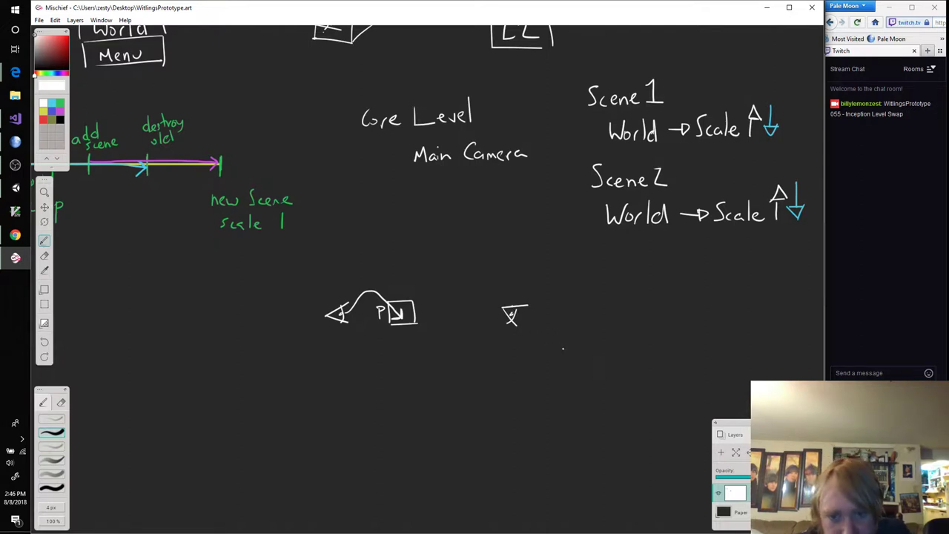
mouse_move(564, 352)
left_mouse_down()
mouse_move(584, 347)
mouse_move(562, 377)
mouse_move(593, 361)
mouse_move(551, 361)
mouse_move(590, 372)
mouse_move(583, 375)
left_mouse_up()
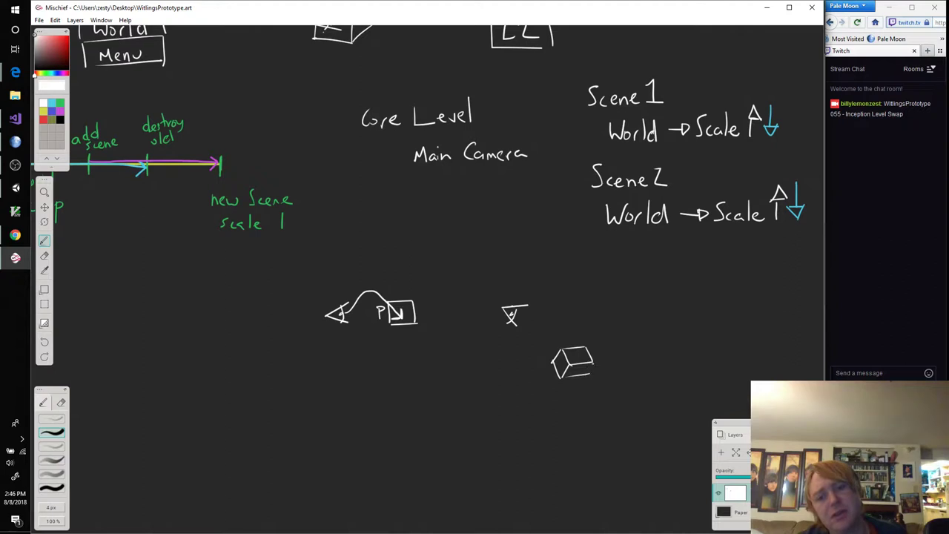
mouse_move(592, 360)
left_mouse_down()
mouse_move(580, 375)
mouse_move(590, 376)
left_mouse_up()
key("ctrl+z")
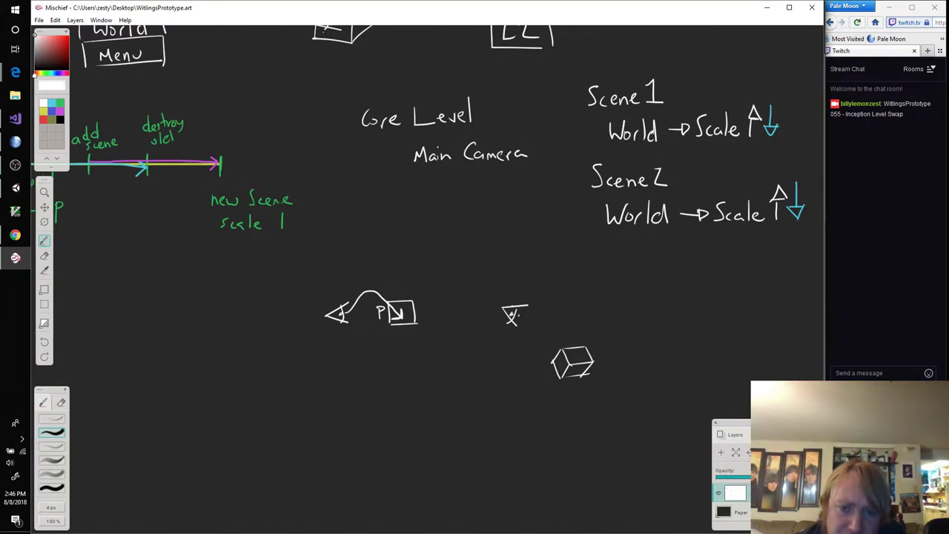
mouse_move(518, 319)
left_mouse_down()
mouse_move(568, 310)
mouse_move(572, 359)
mouse_move(583, 347)
left_mouse_up()
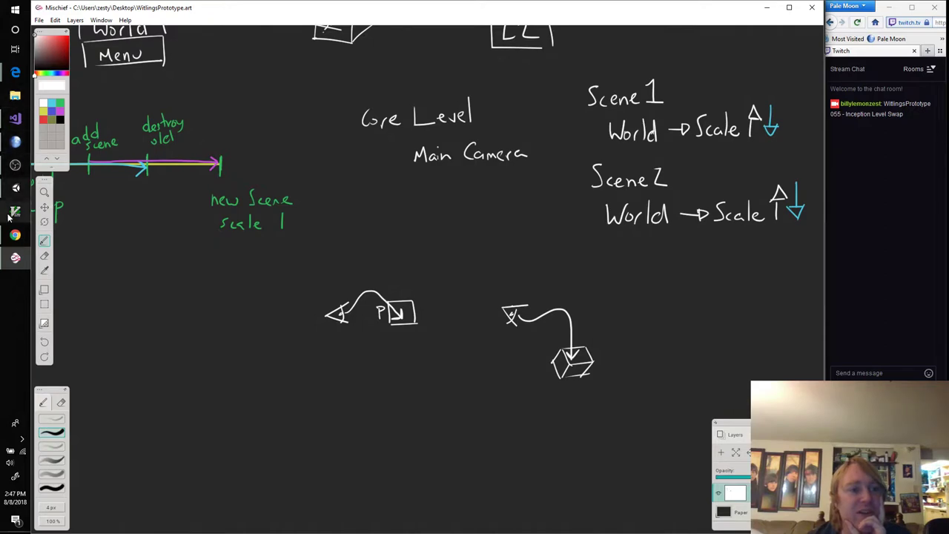
Glance at the OBS stream window, minimize it, and return to the Unity editor
left_click(15, 164)
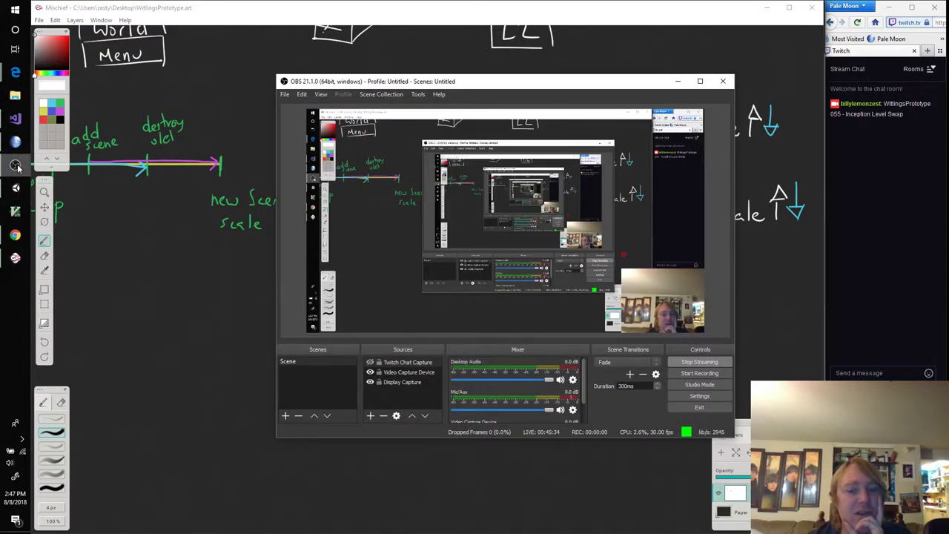
left_click(16, 165)
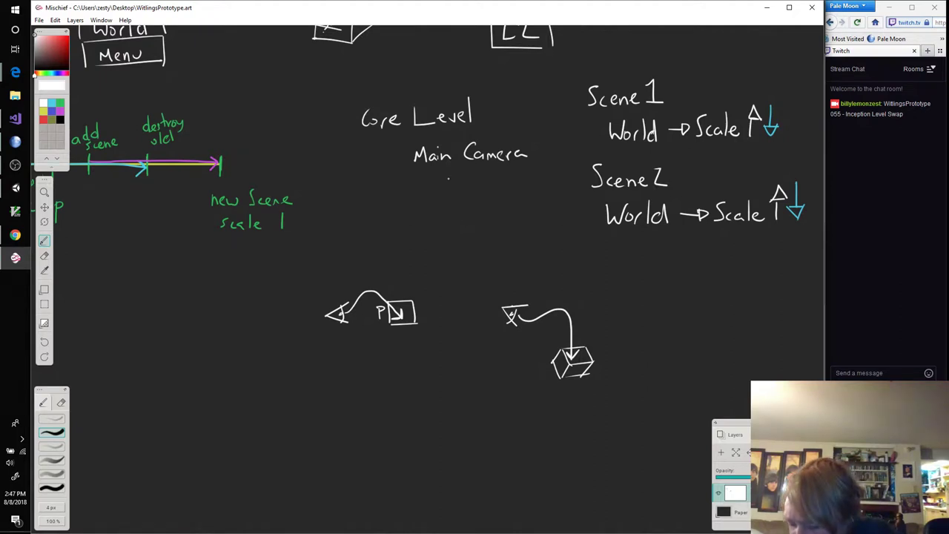
left_click(15, 188)
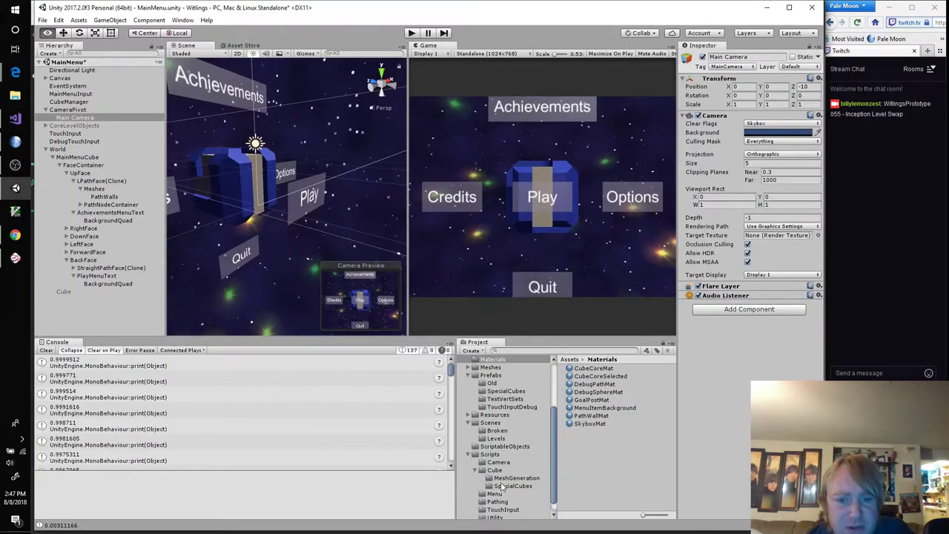
Create a folder named Test inside Assets/Scenes
left_click(491, 424)
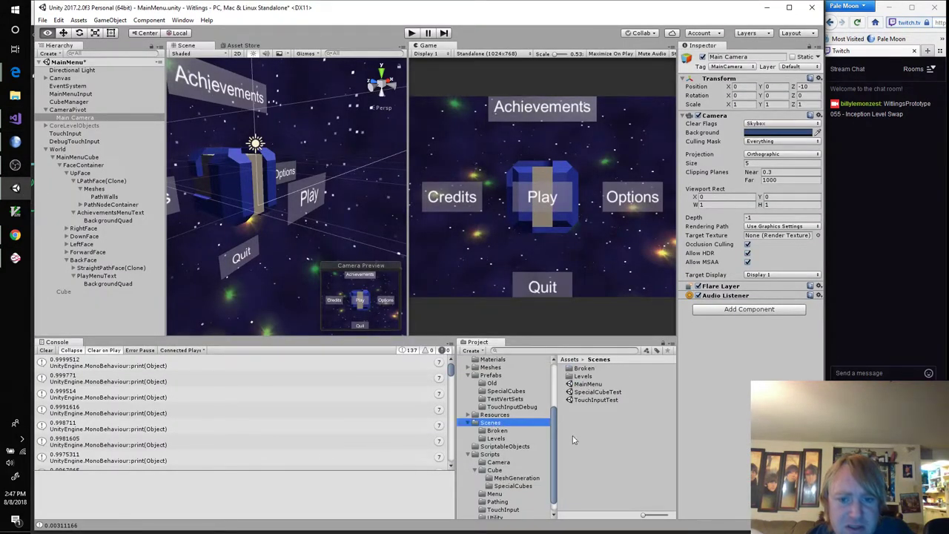
right_click(613, 429)
mouse_move(665, 234)
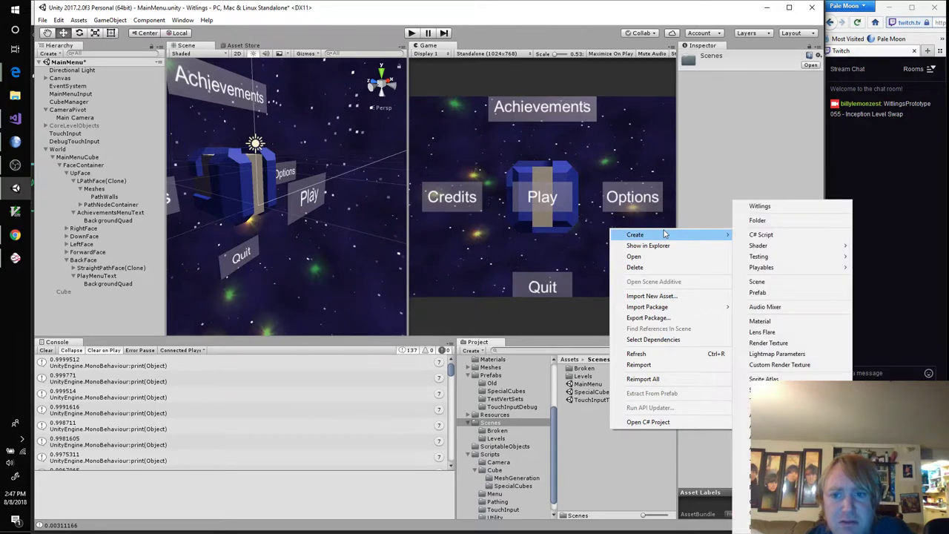
left_click(790, 222)
type("Test")
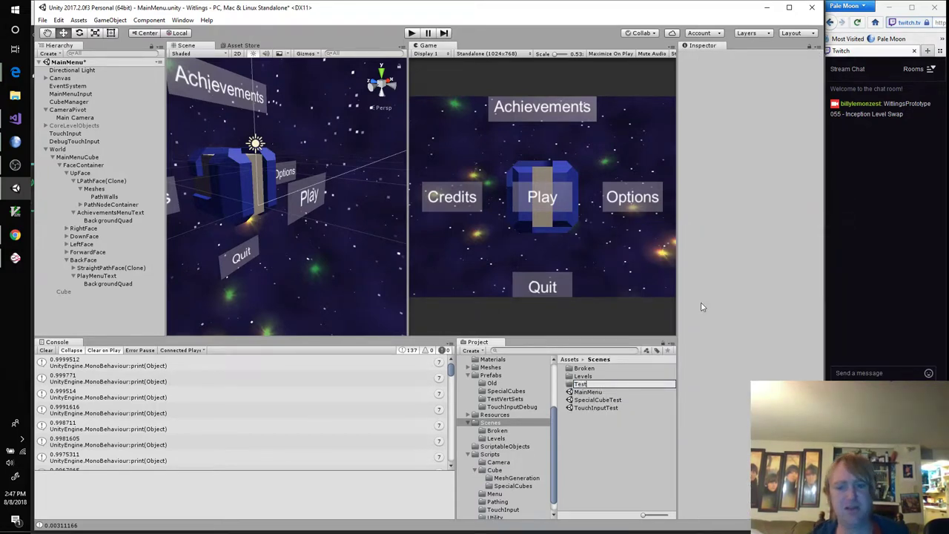
key("Return")
key("Return")
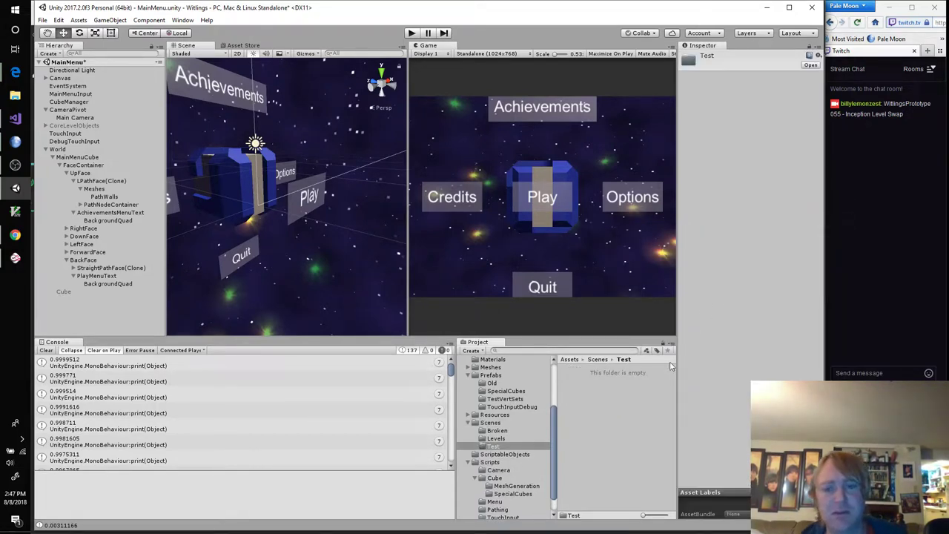
Create a new scene named TestWorldTransition in the Test folder
right_click(599, 393)
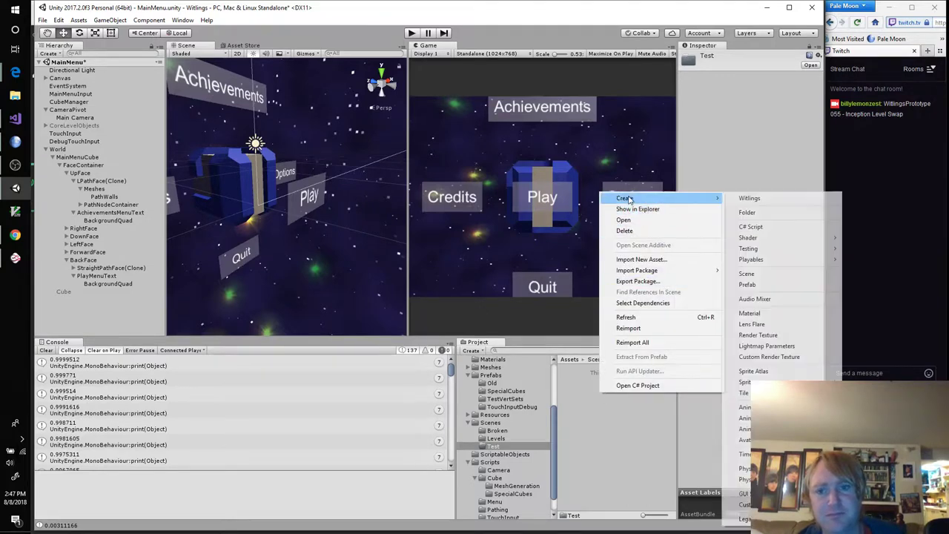
mouse_move(626, 198)
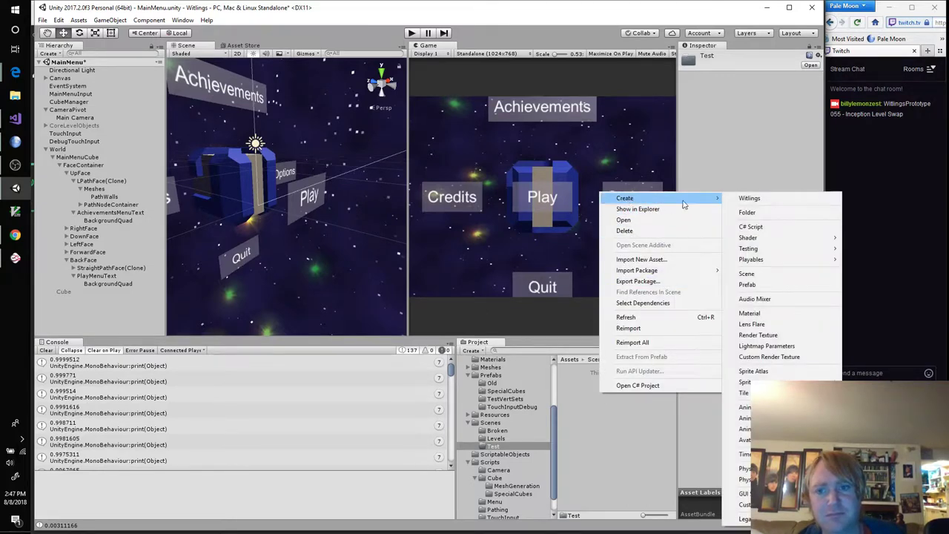
left_click(772, 274)
type("Test")
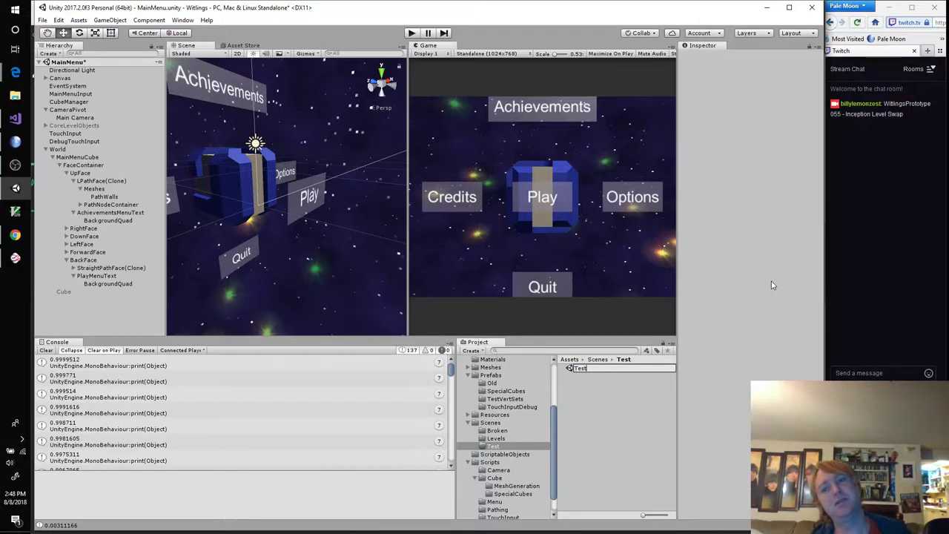
type("W")
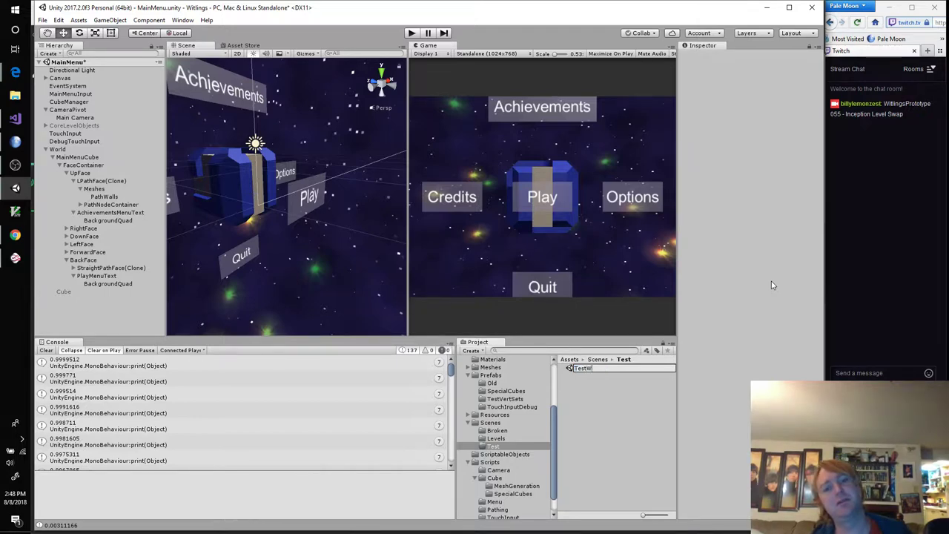
type("orldTransition")
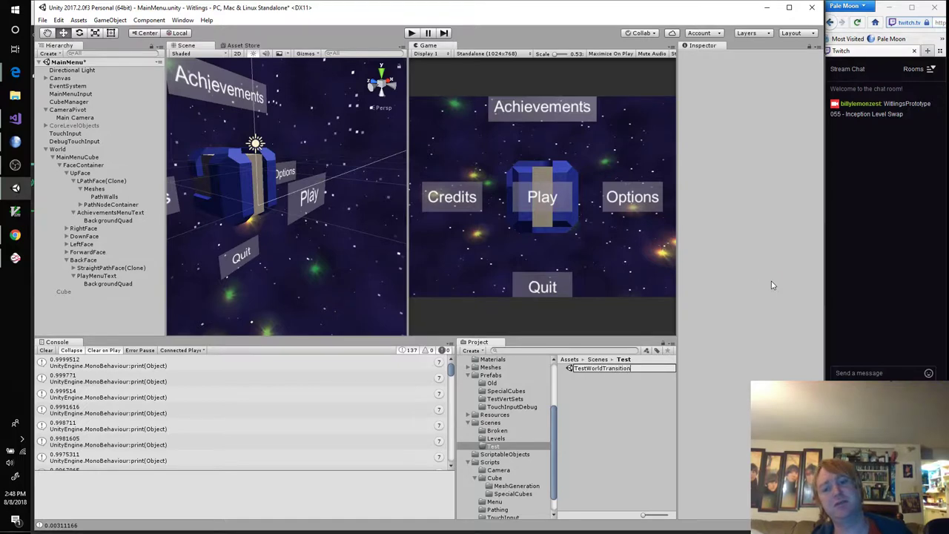
key("Return")
key("Return")
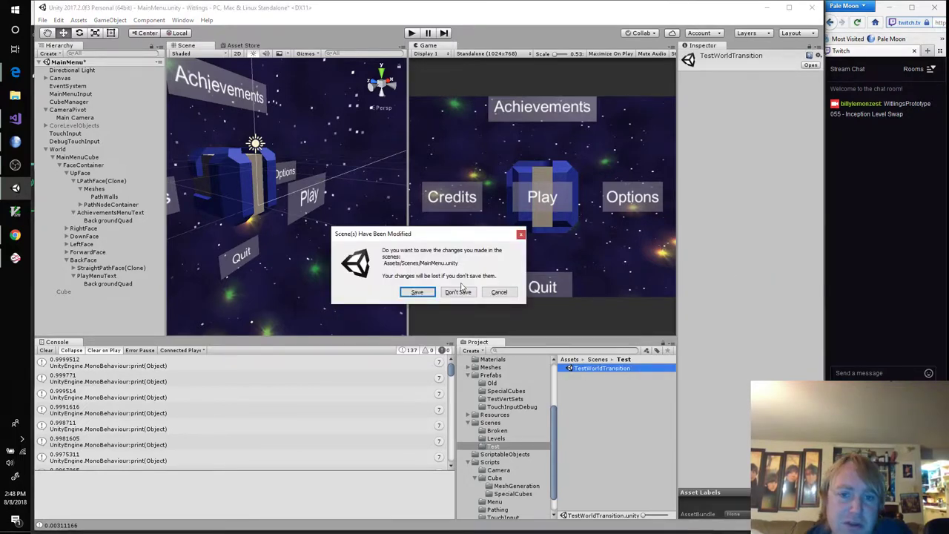
Open the new scene and set SkyboxMat as its skybox in the Lighting settings
left_click(427, 293)
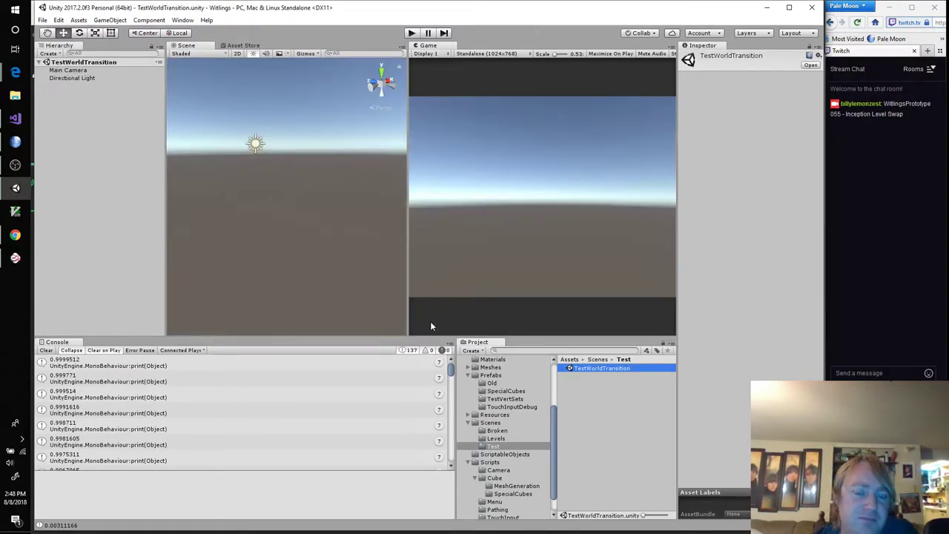
left_click(179, 20)
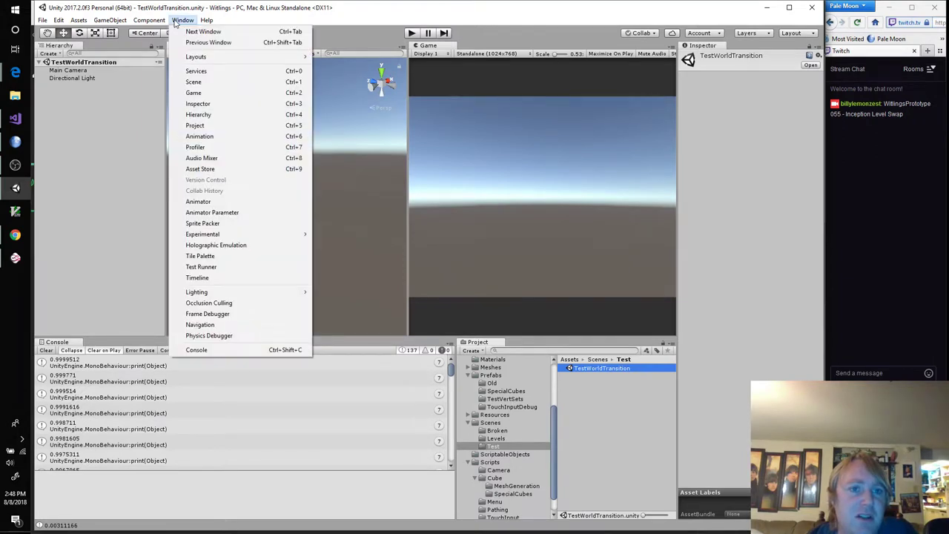
mouse_move(223, 292)
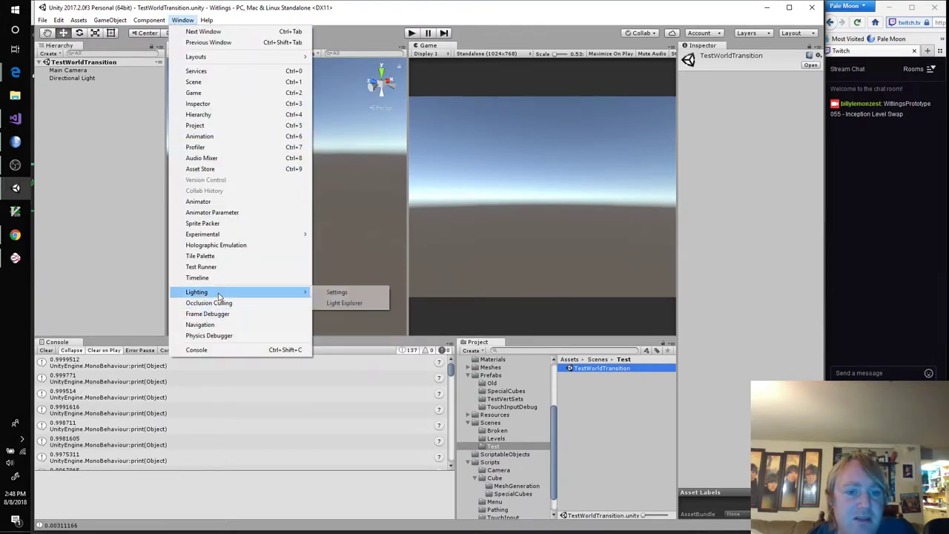
left_click(351, 292)
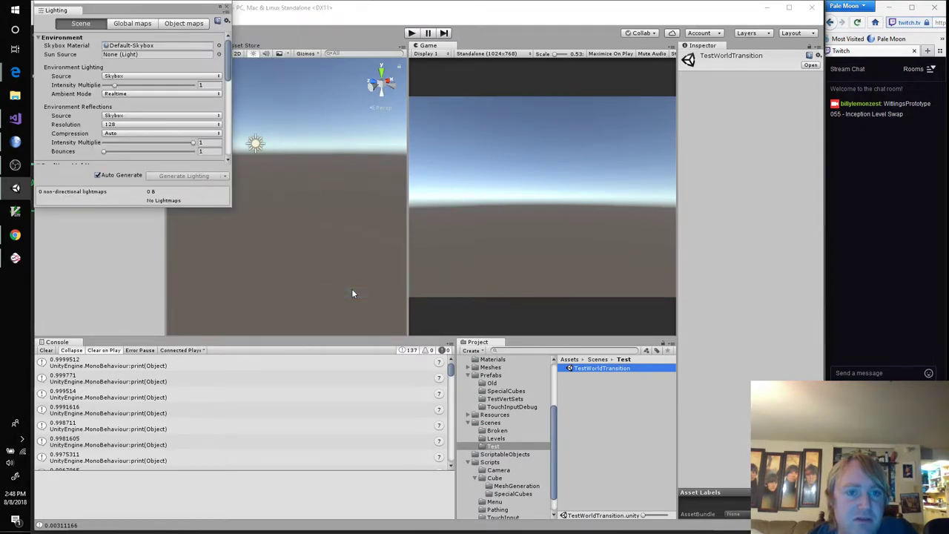
left_click(217, 46)
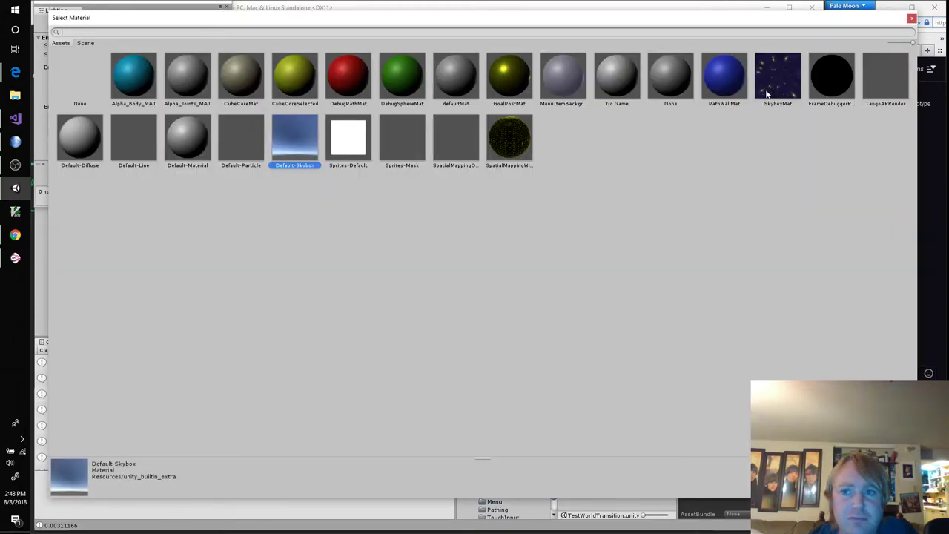
double_click(767, 89)
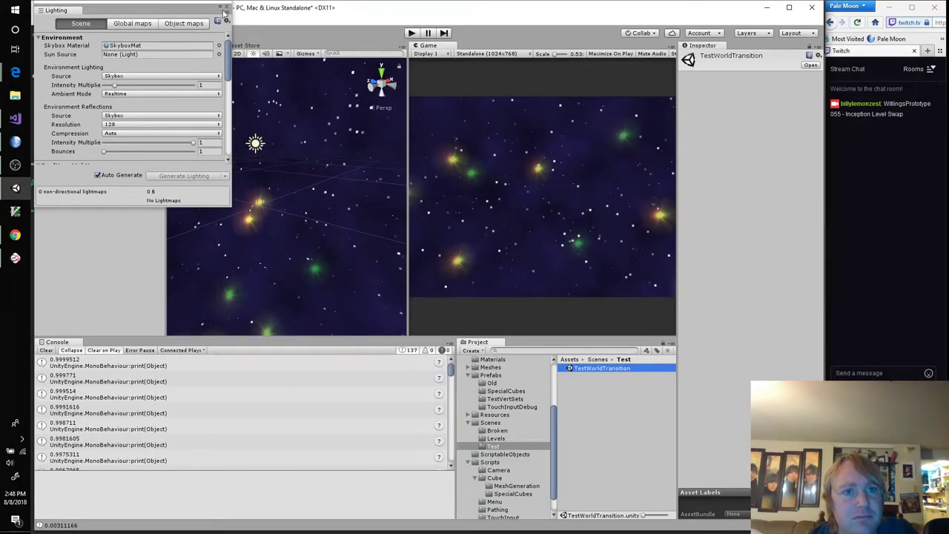
left_click(227, 8)
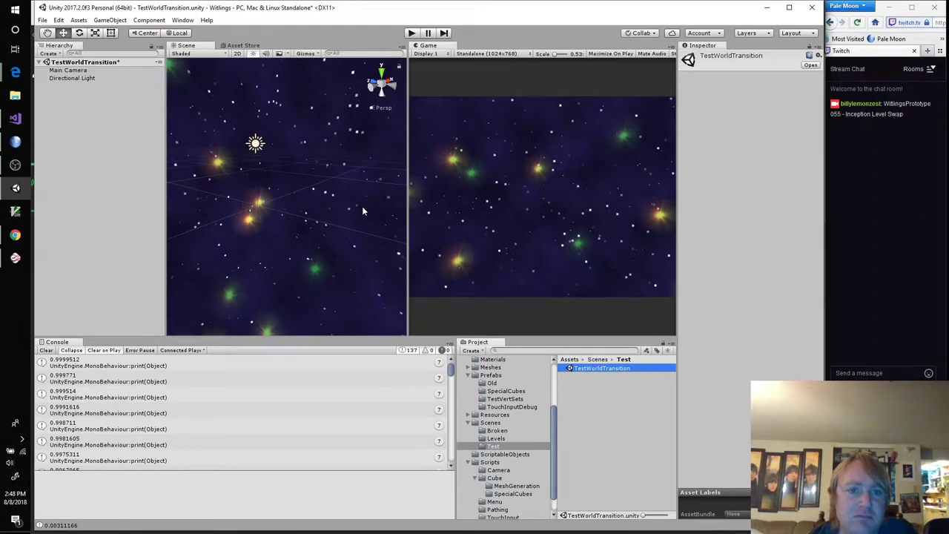
Add a 3D Cube to the scene and reset its position to the origin
left_click(50, 53)
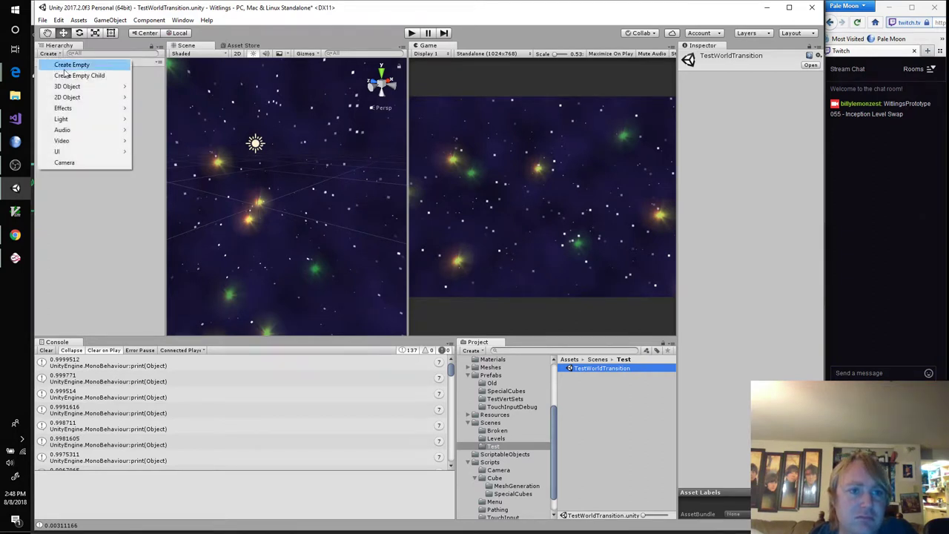
mouse_move(70, 87)
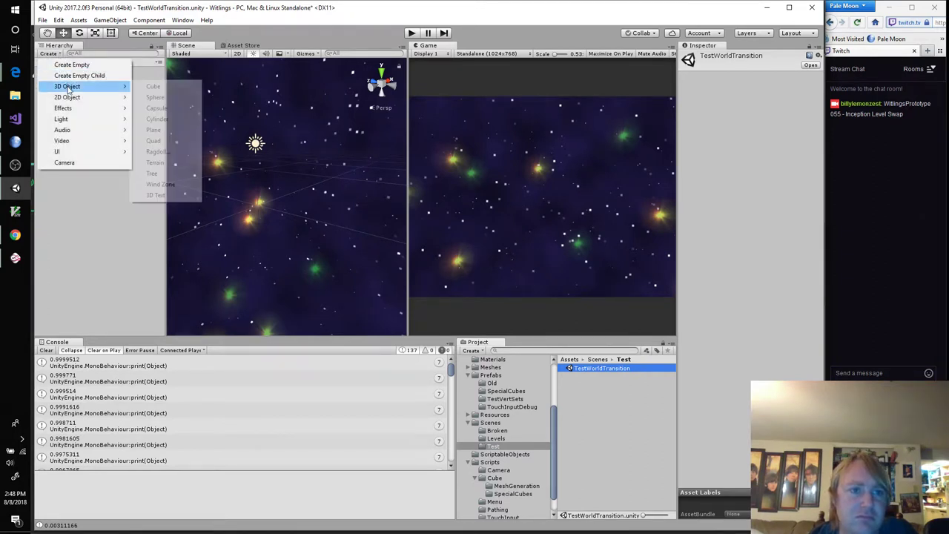
left_click(146, 87)
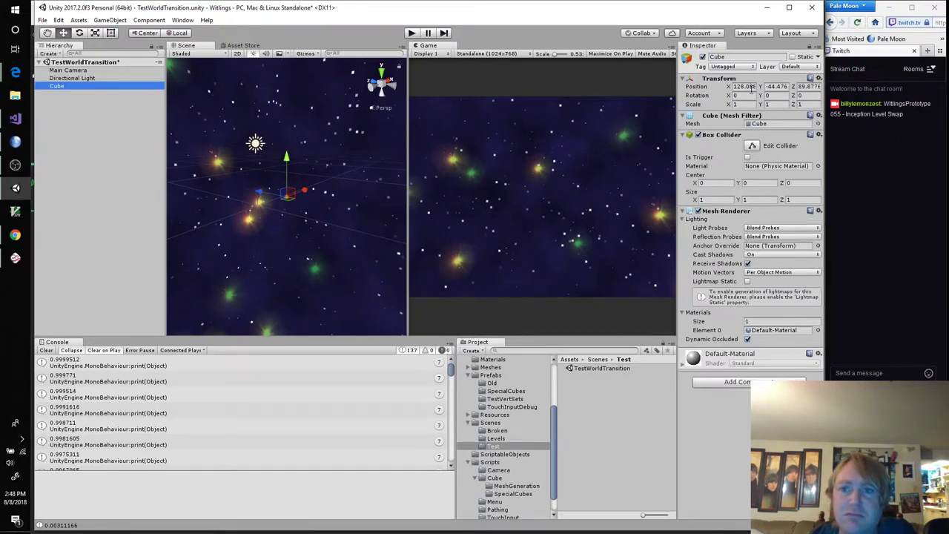
right_click(726, 79)
left_click(761, 152)
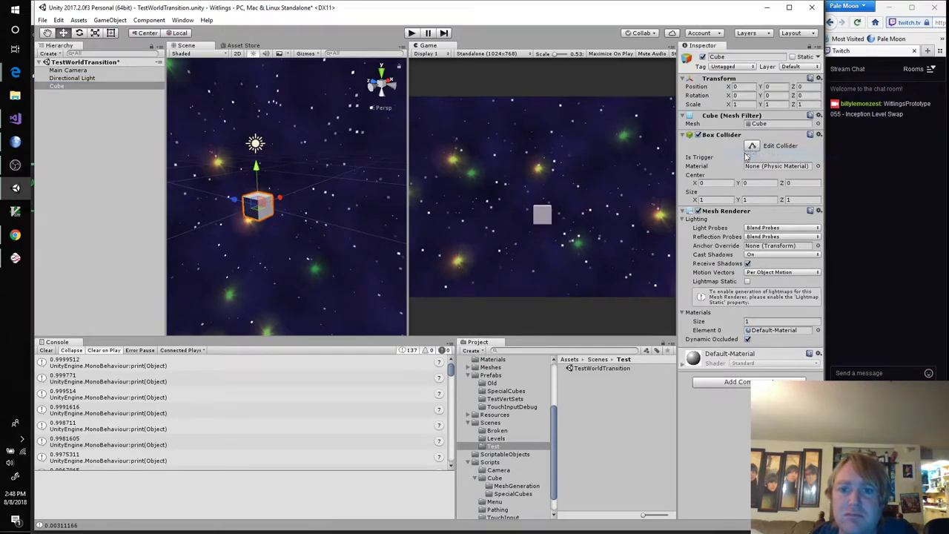
Set the cube's Scale to 3, 3, 3
left_click(81, 70)
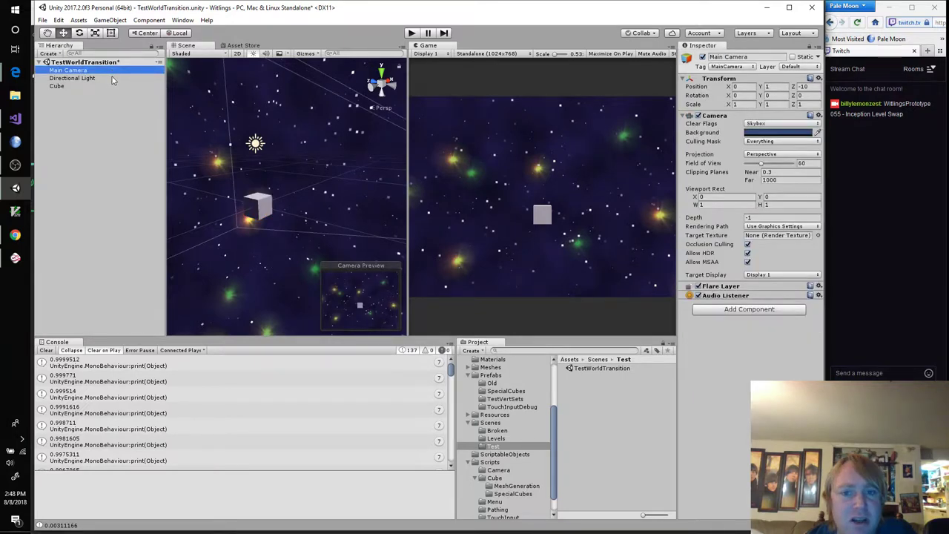
left_click(60, 86)
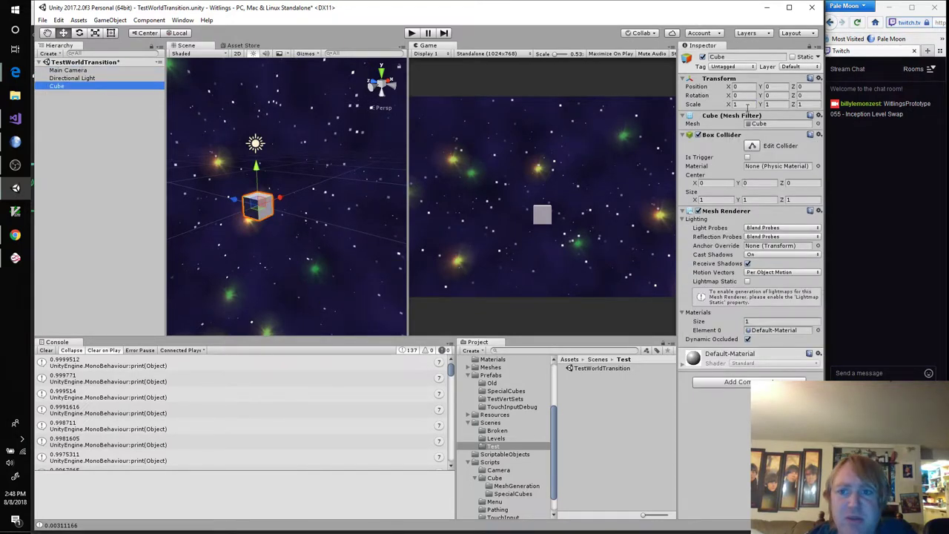
left_click(749, 105)
type("3")
key("Tab")
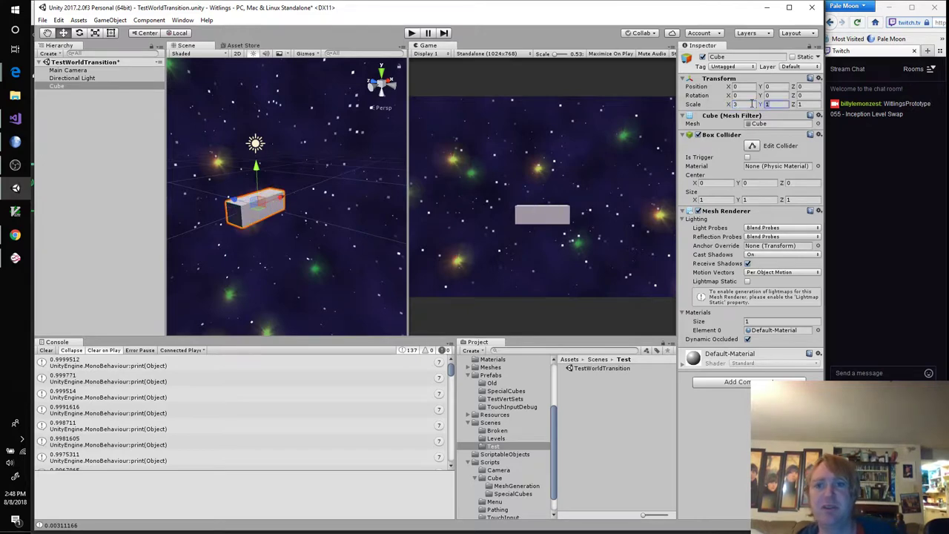
type("3")
key("Tab")
type("3")
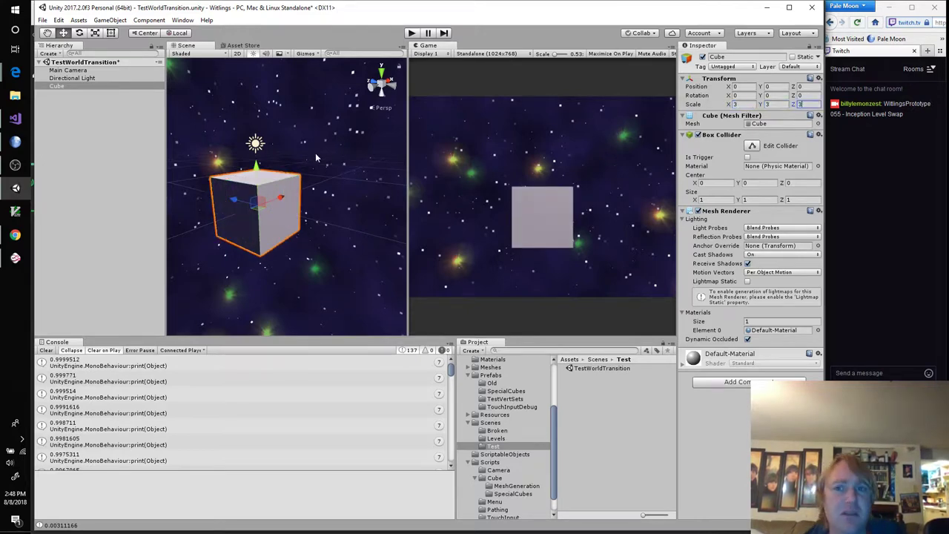
Switch the test scene's Main Camera projection to Orthographic, then reopen MainMenu from Assets/Scenes
left_click(82, 71)
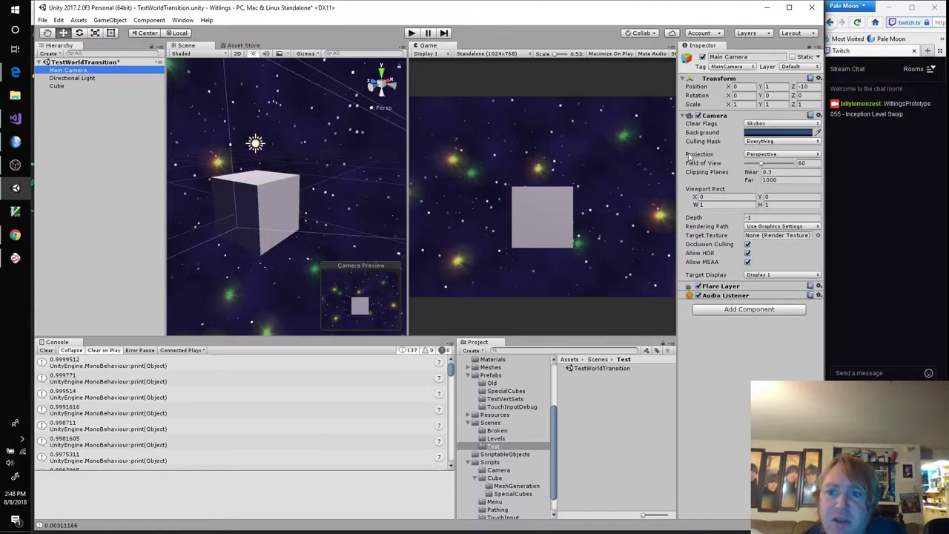
left_click(775, 154)
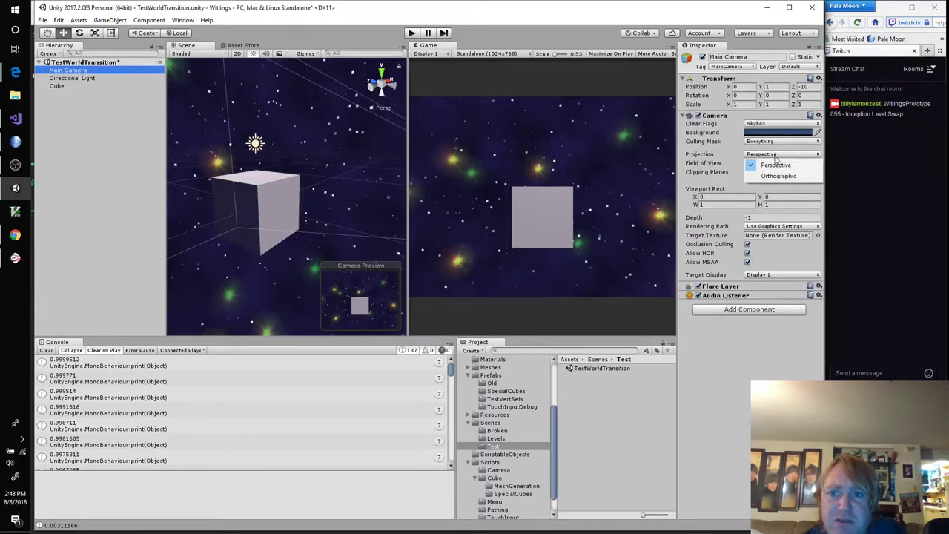
left_click(777, 176)
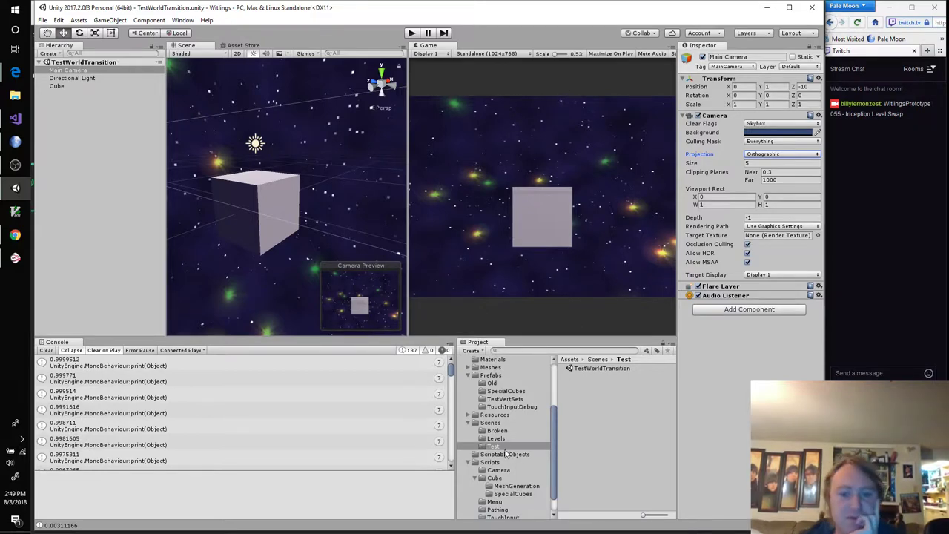
left_click(507, 424)
double_click(601, 393)
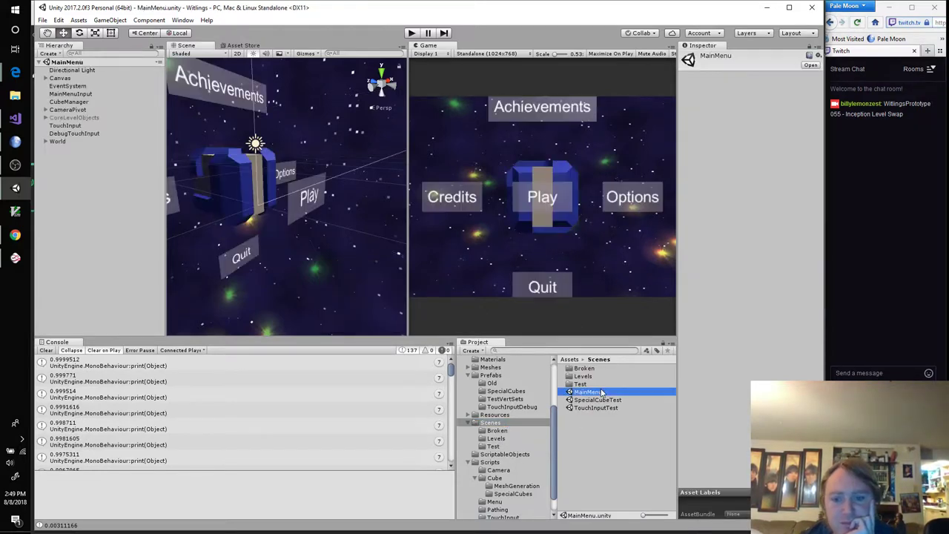
Set the MainMenu Main Camera under CameraPivot back to Perspective projection
left_click(46, 110)
left_click(66, 117)
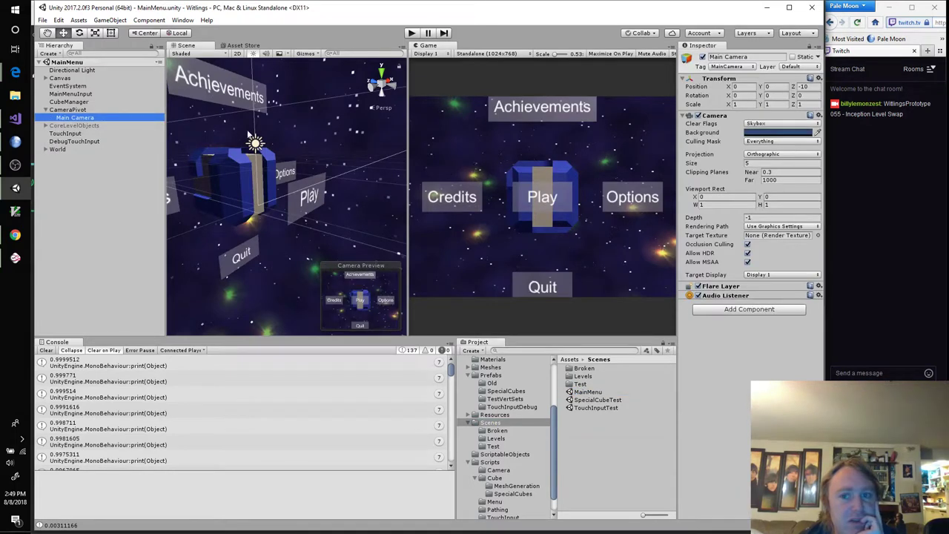
left_click(778, 154)
left_click(777, 165)
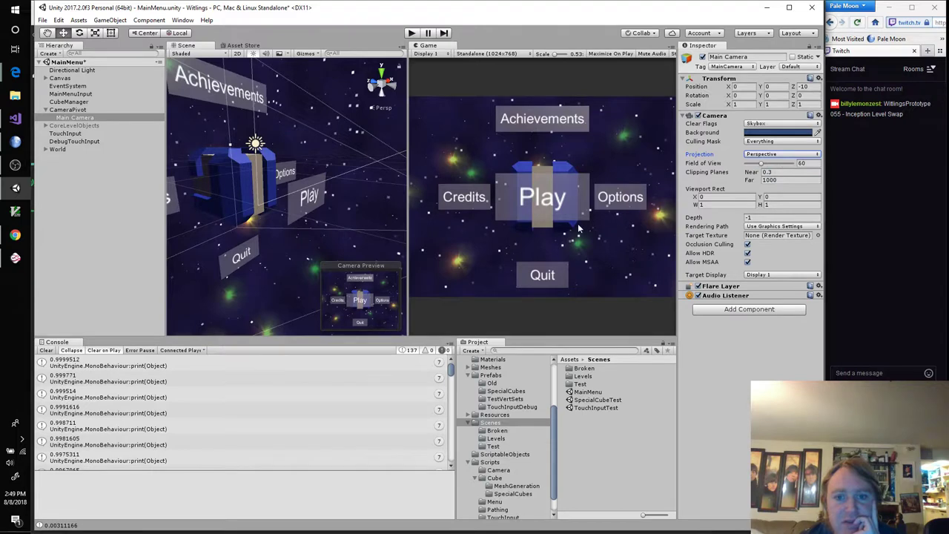
Enter Play mode and swipe the menu cube sideways between Play, Options and Credits
left_click(411, 34)
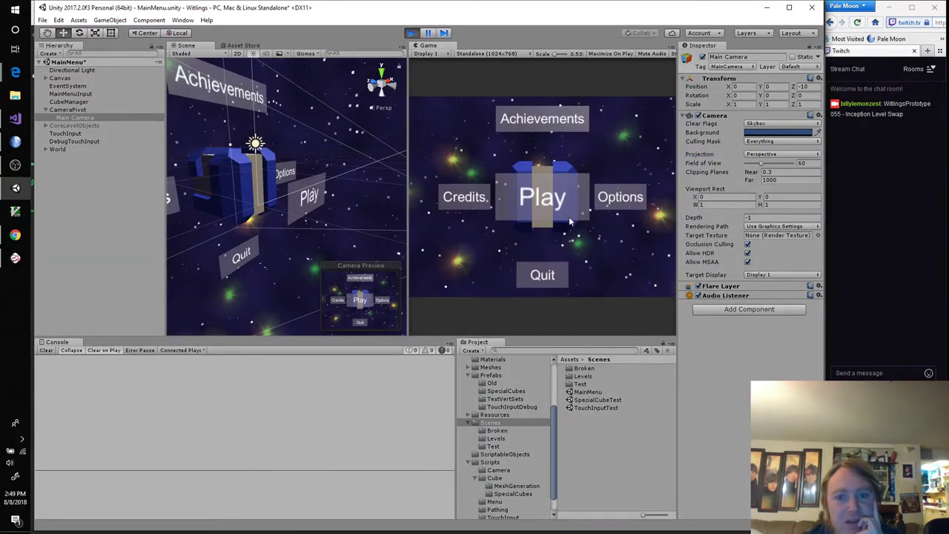
left_click_drag(559, 198, 416, 203)
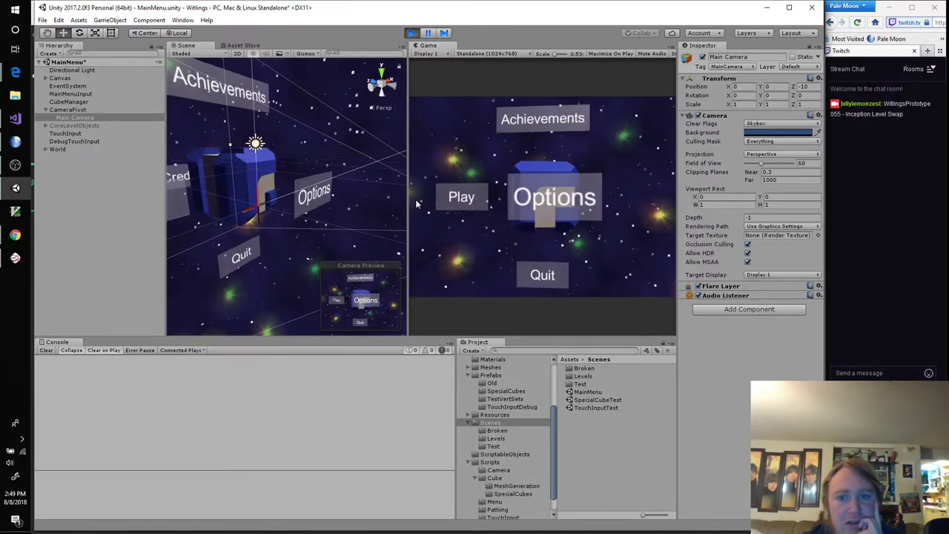
left_click_drag(531, 203, 643, 197)
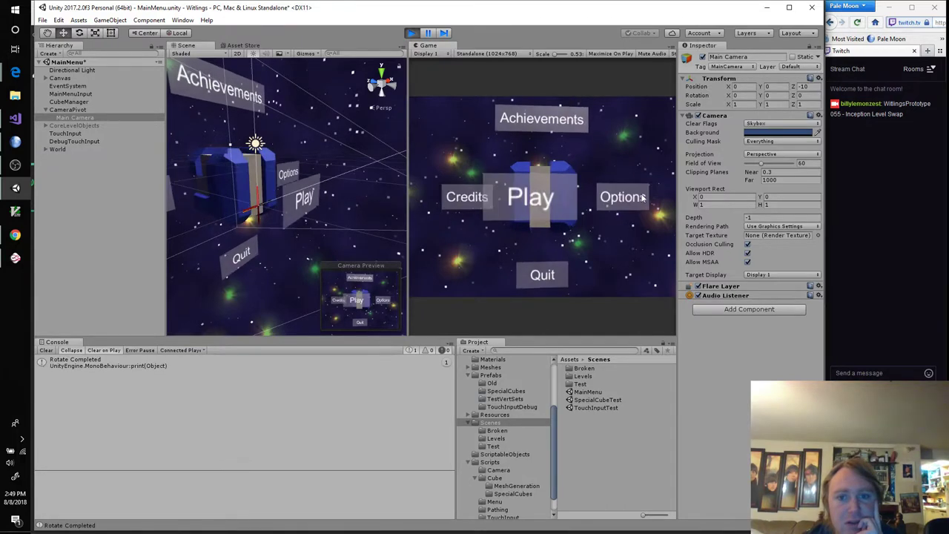
left_click_drag(578, 200, 621, 202)
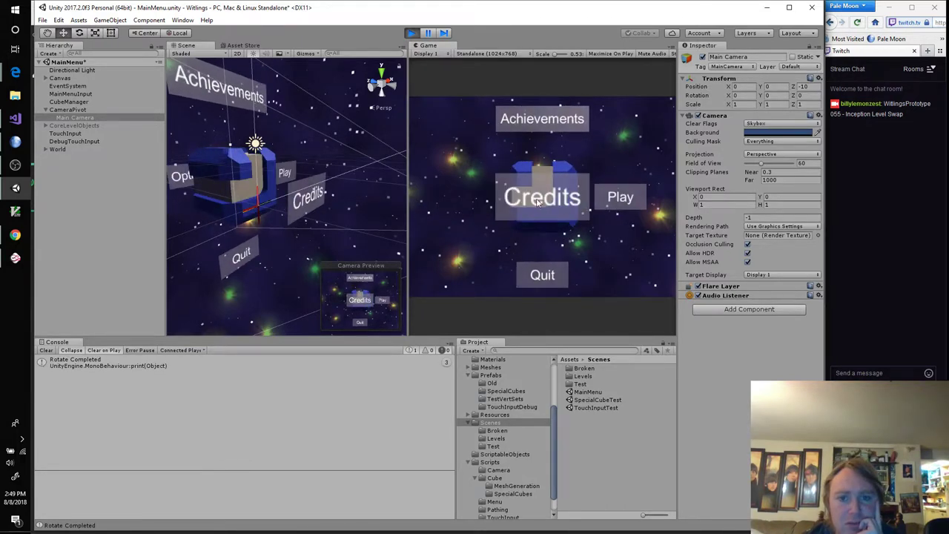
left_click_drag(537, 203, 598, 201)
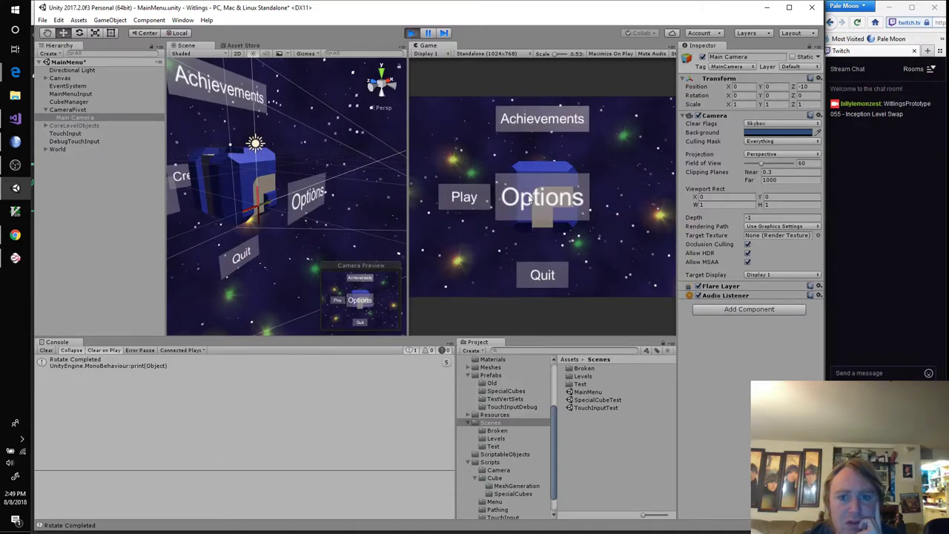
mouse_move(530, 199)
left_mouse_down()
mouse_move(629, 197)
mouse_move(519, 204)
left_mouse_up()
left_click_drag(616, 203, 482, 210)
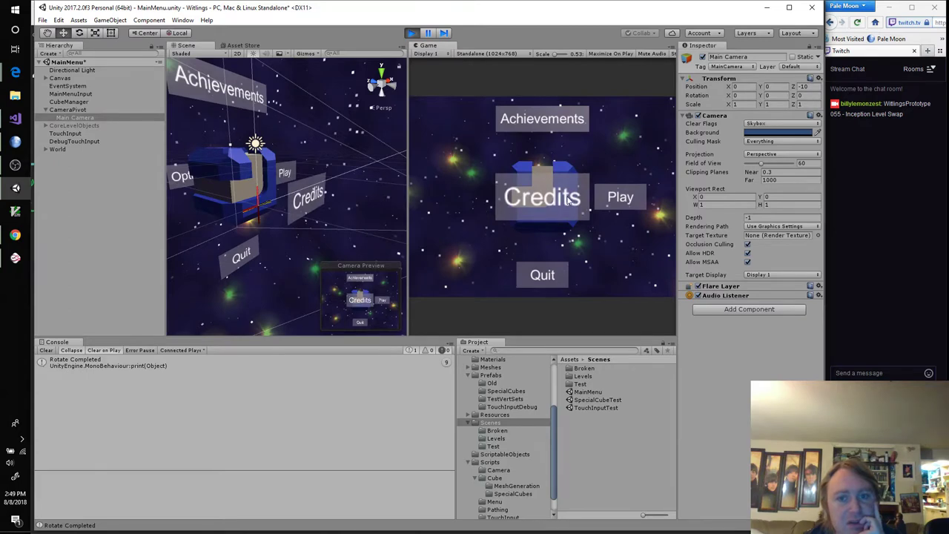
left_click_drag(568, 200, 481, 203)
mouse_move(539, 206)
left_mouse_down()
mouse_move(488, 206)
mouse_move(528, 208)
left_mouse_up()
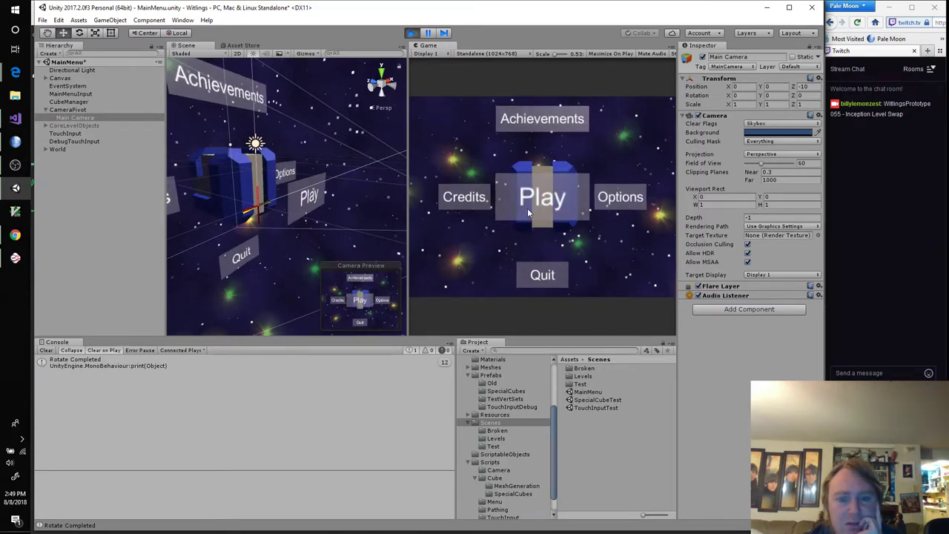
left_click_drag(527, 211, 604, 200)
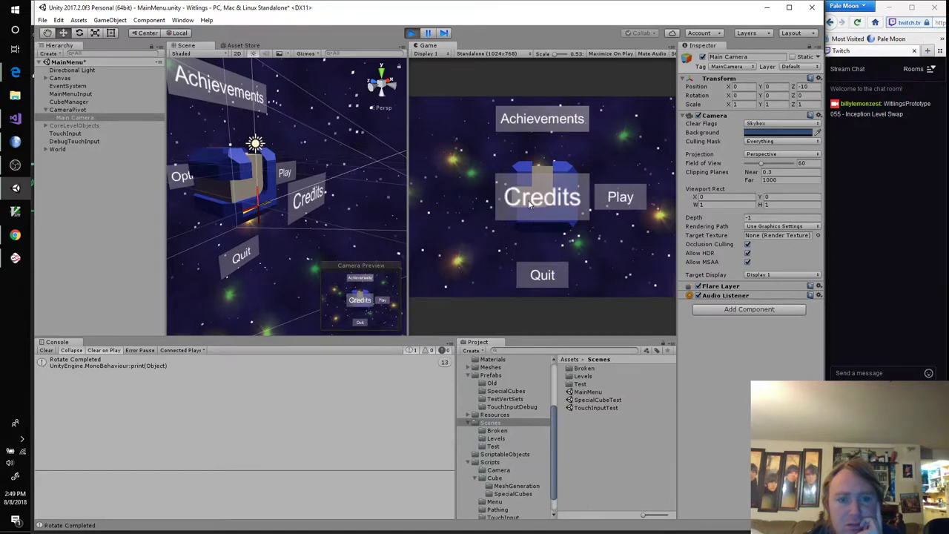
left_click_drag(577, 202, 540, 249)
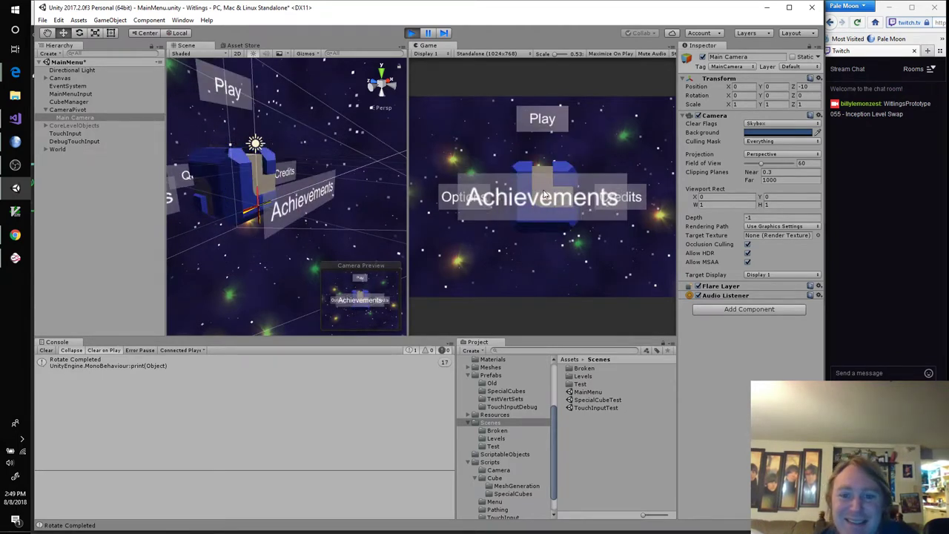
Swipe the menu cube vertically through Achievements, Quit and Play, then sideways to Credits and Achievements
left_click_drag(547, 195, 551, 274)
left_click_drag(544, 194, 541, 251)
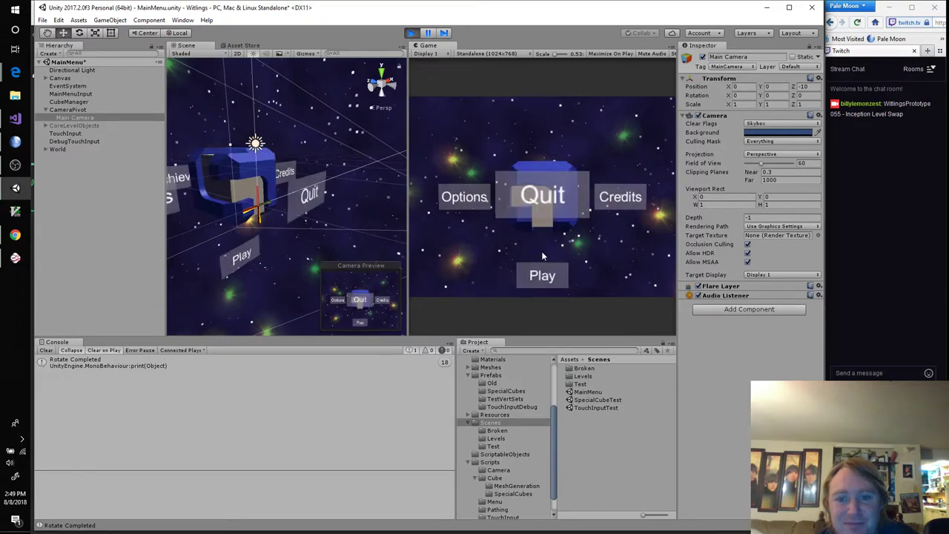
left_click_drag(546, 209, 540, 89)
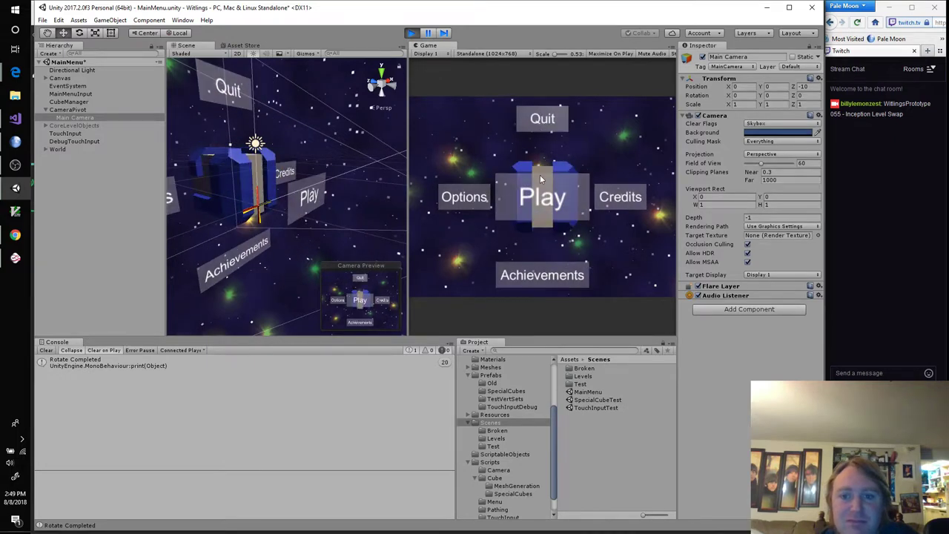
left_click_drag(563, 194, 482, 197)
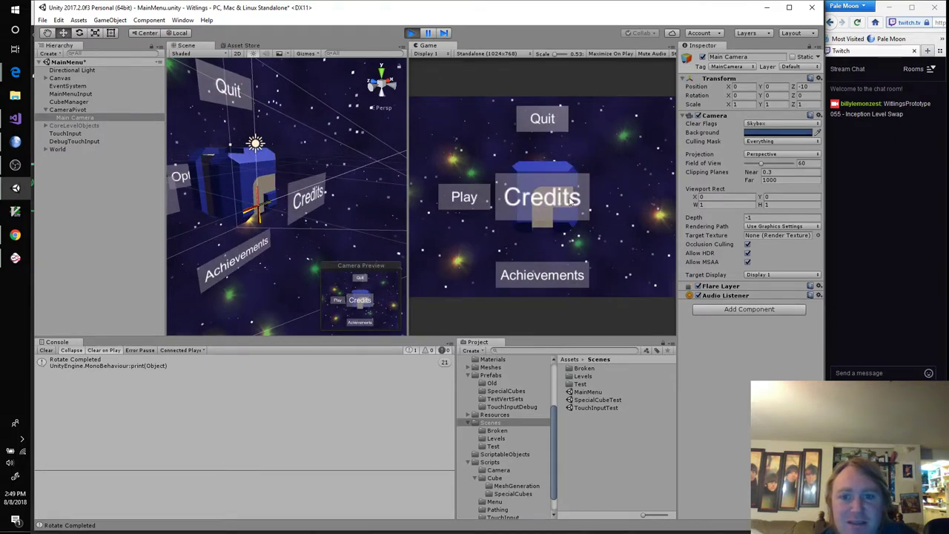
left_click_drag(571, 202, 469, 198)
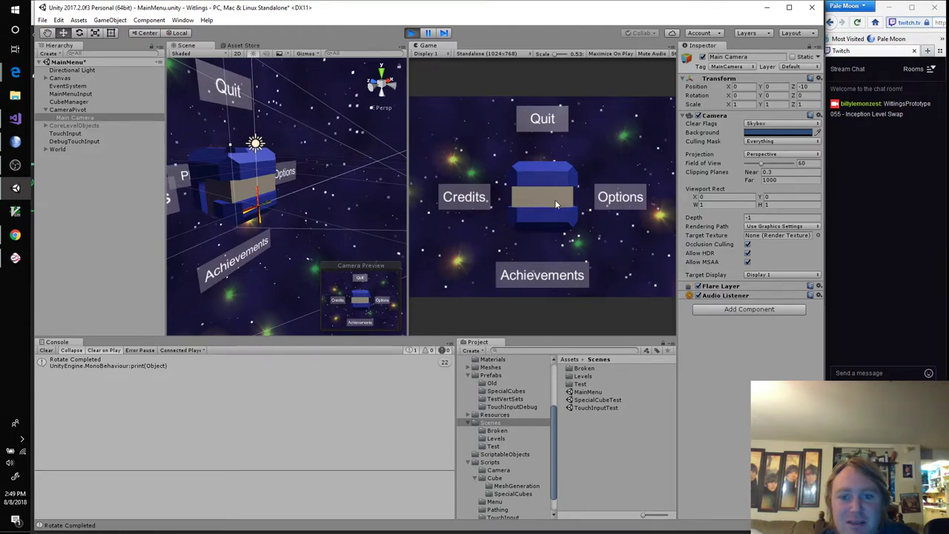
left_click_drag(539, 148, 534, 264)
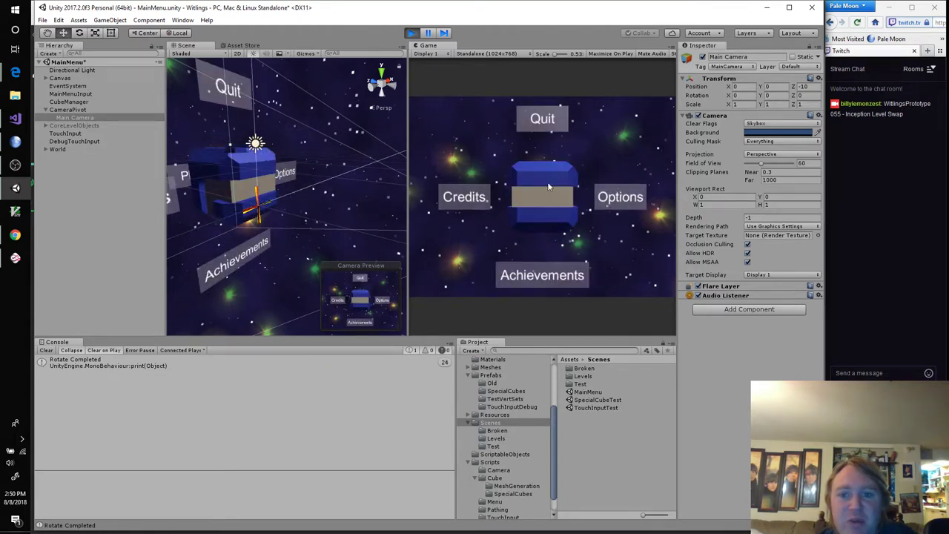
left_click_drag(549, 187, 562, 289)
left_click_drag(550, 197, 630, 199)
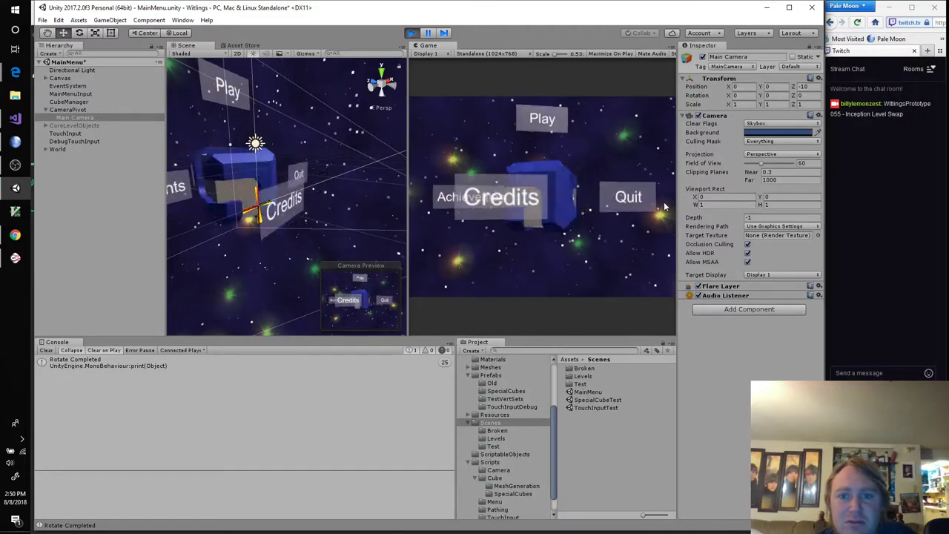
left_click_drag(519, 198, 644, 208)
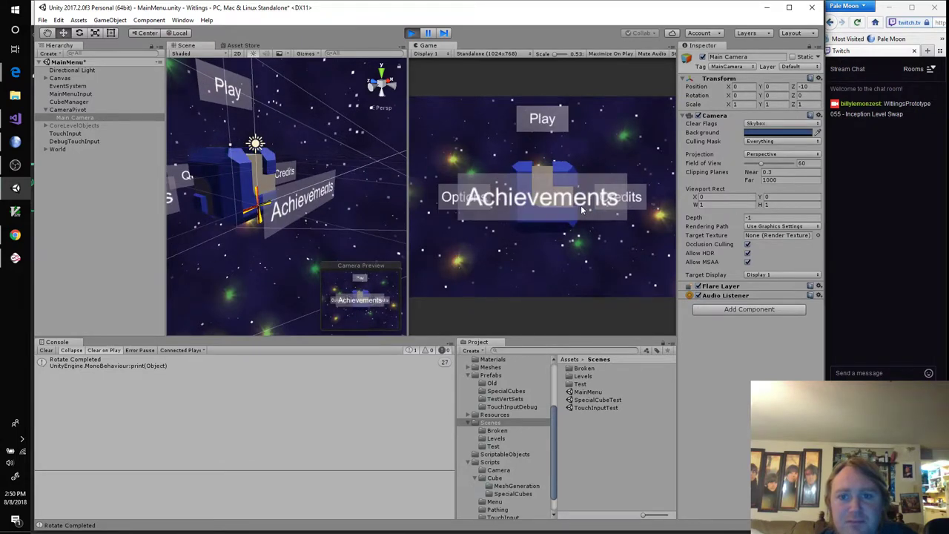
left_click_drag(565, 206, 660, 215)
left_click_drag(571, 206, 456, 198)
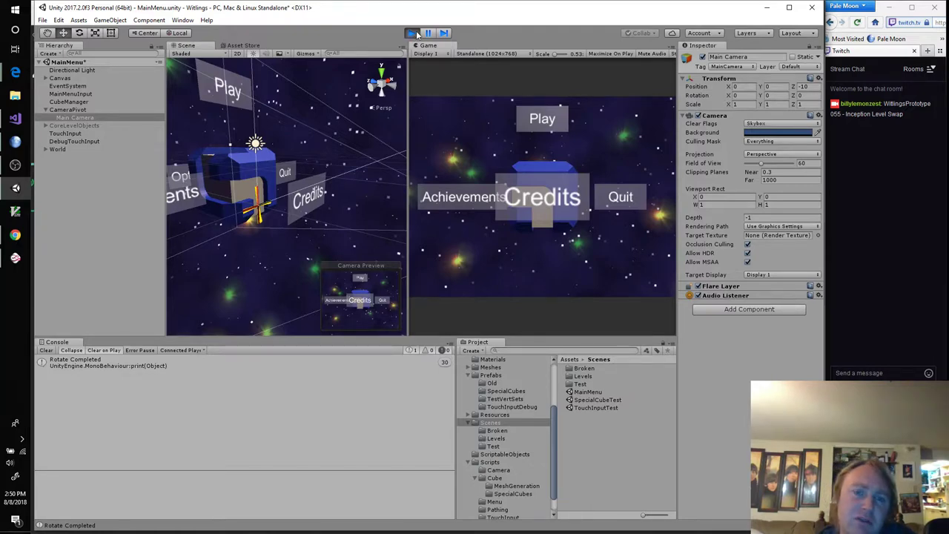
Rotate the menu with the Left arrow key to Achievements and Options, then stop Play mode
key("Left")
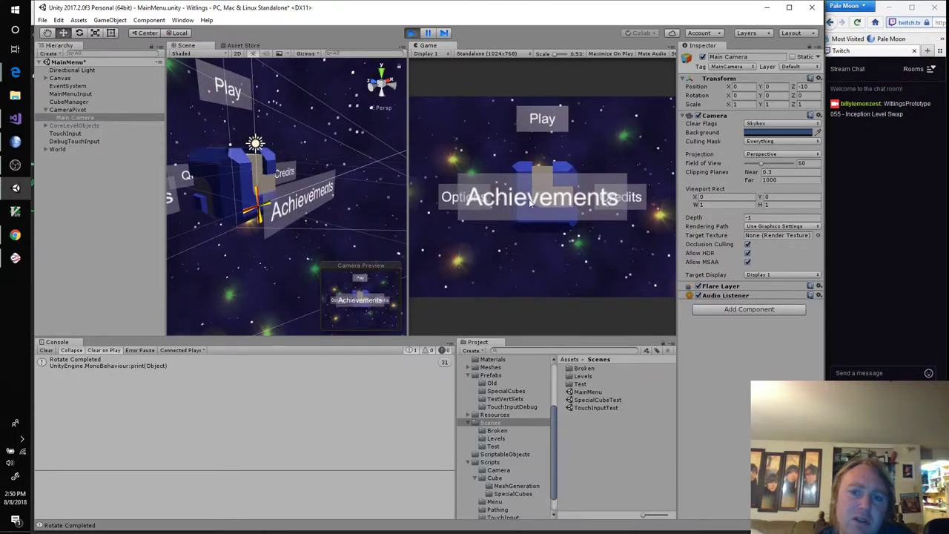
key("Left")
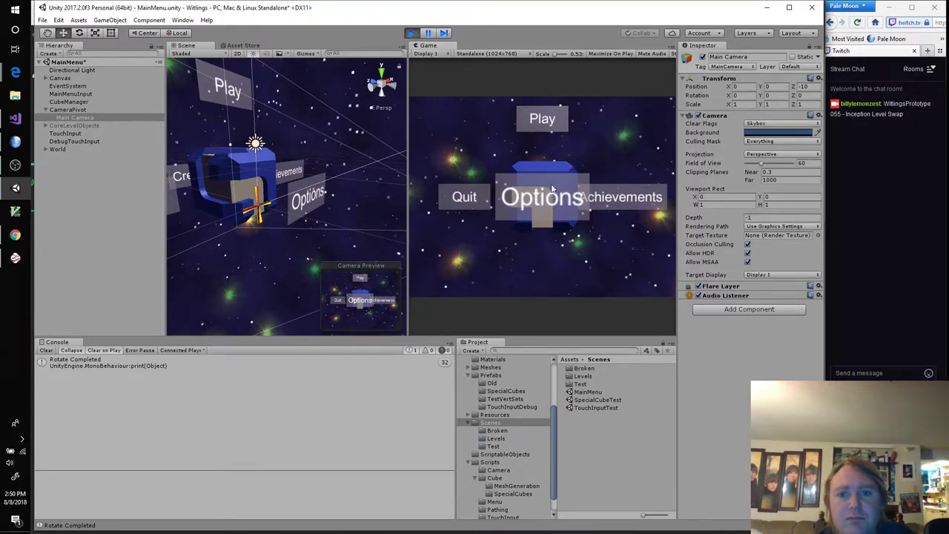
left_click_drag(558, 199, 526, 196)
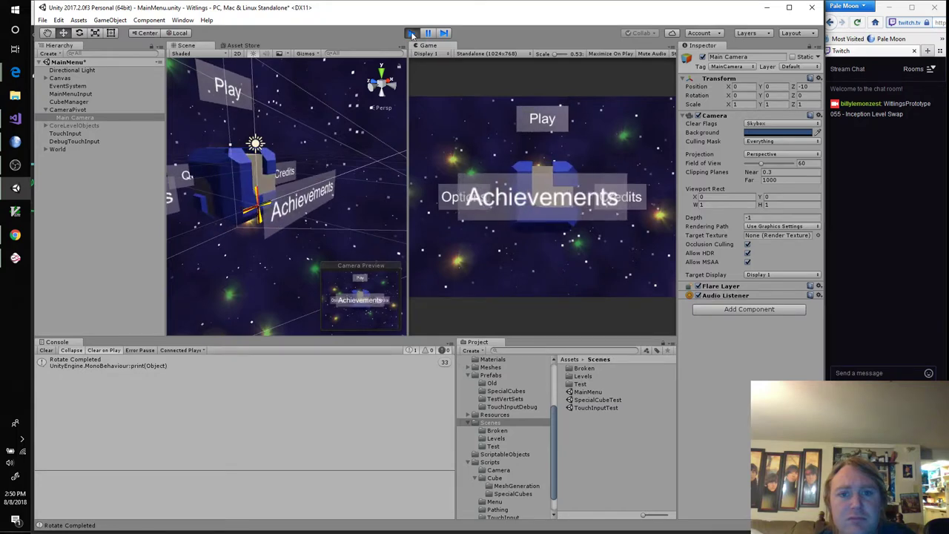
left_click(411, 32)
Open TextFaceCamera.cs, rename its Update method to FixedUpdate, and save the script
left_click(14, 118)
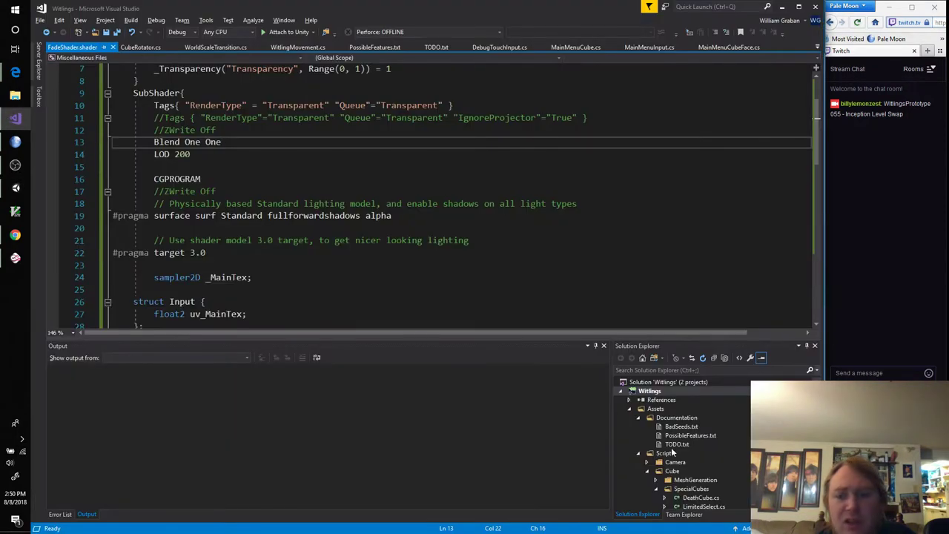
scroll(705, 430, "down", 12)
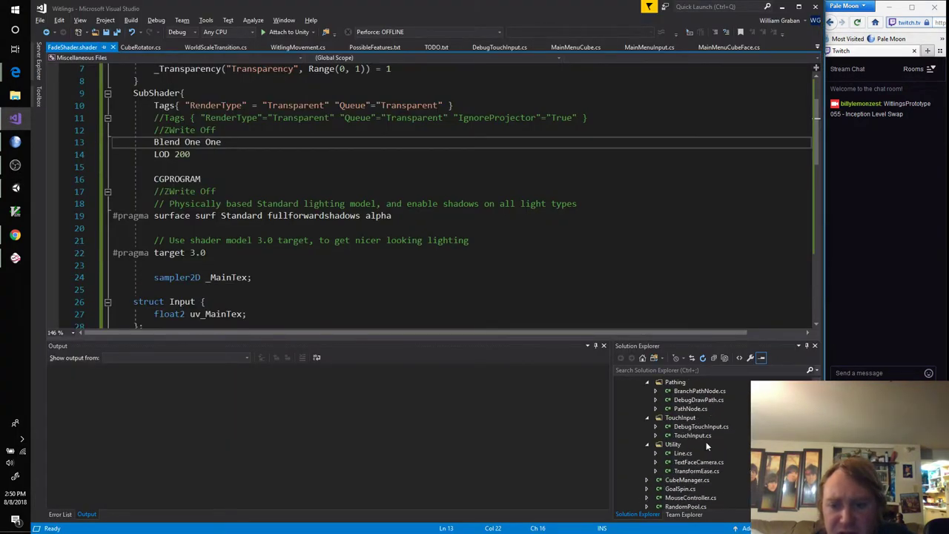
double_click(700, 438)
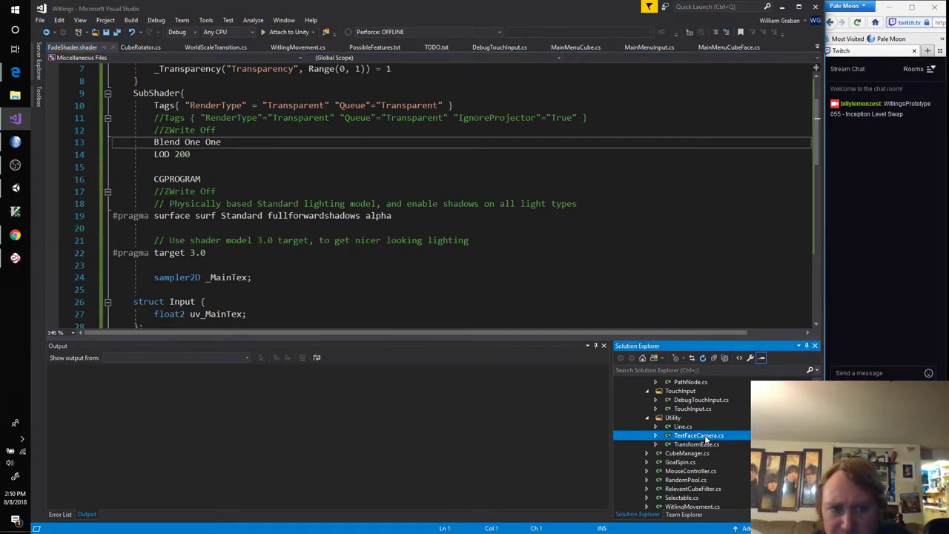
scroll(445, 196, "down", 6)
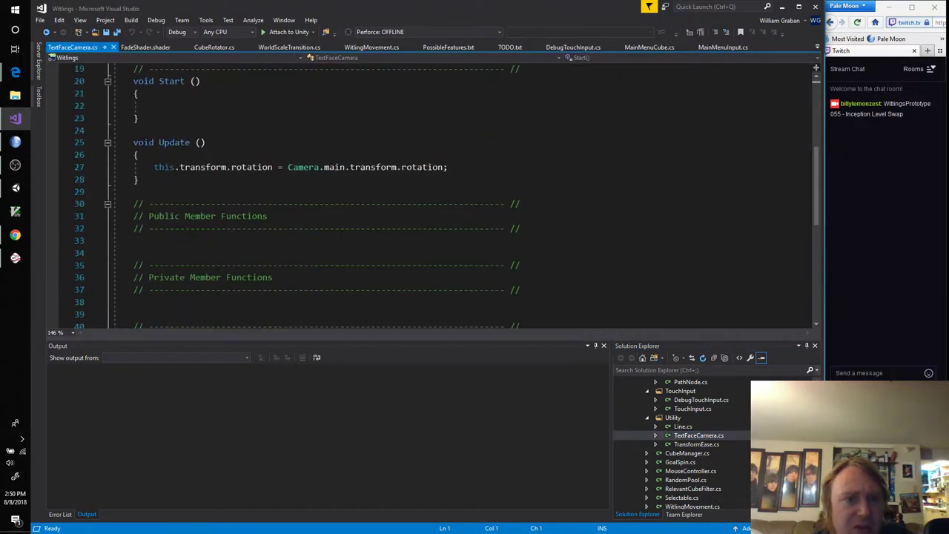
double_click(175, 142)
key("Left")
type("Fixed")
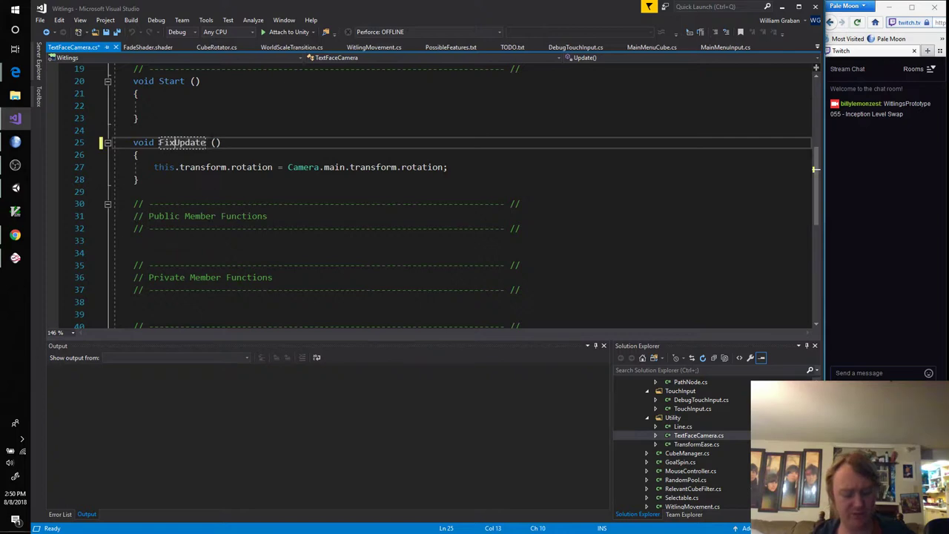
key("ctrl+s")
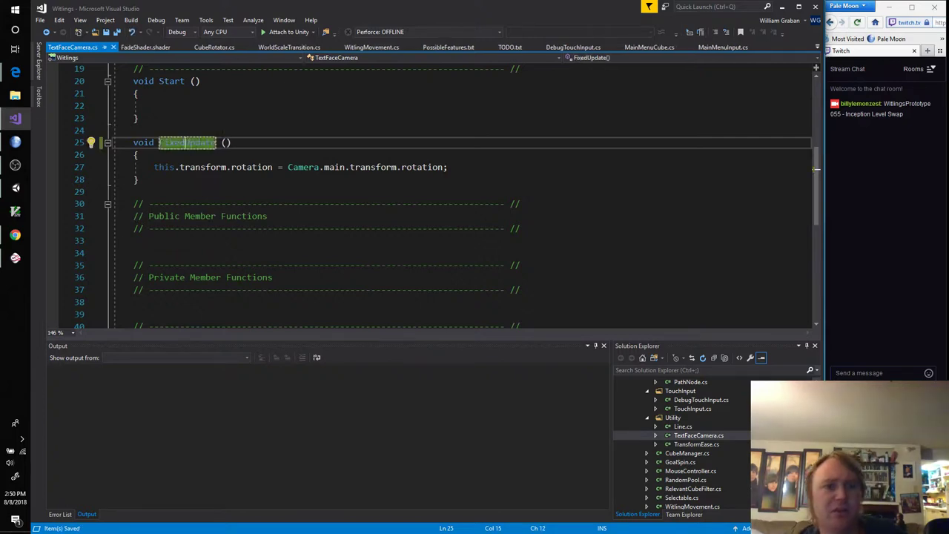
key("alt+Tab")
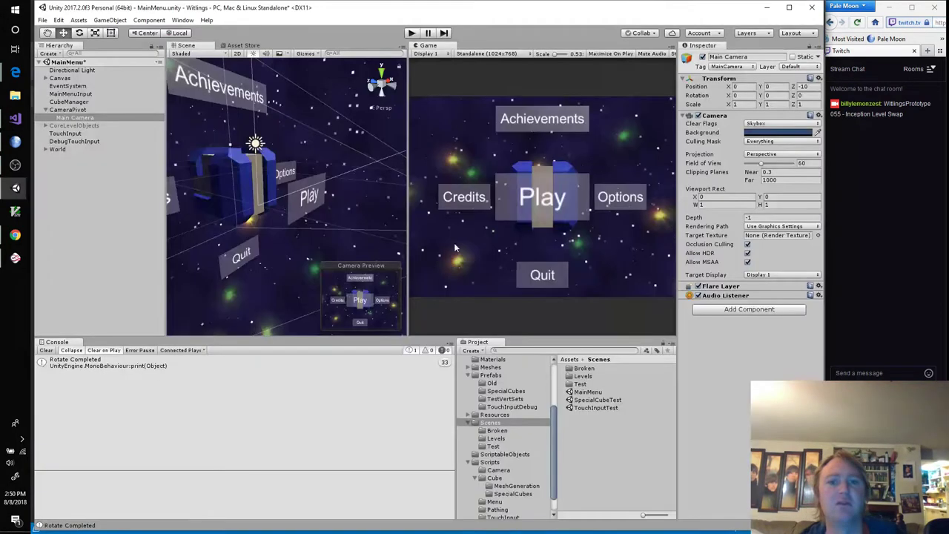
Play-test the menu, turning the cube between Options, Credits and Play with the arrow keys
left_click(412, 33)
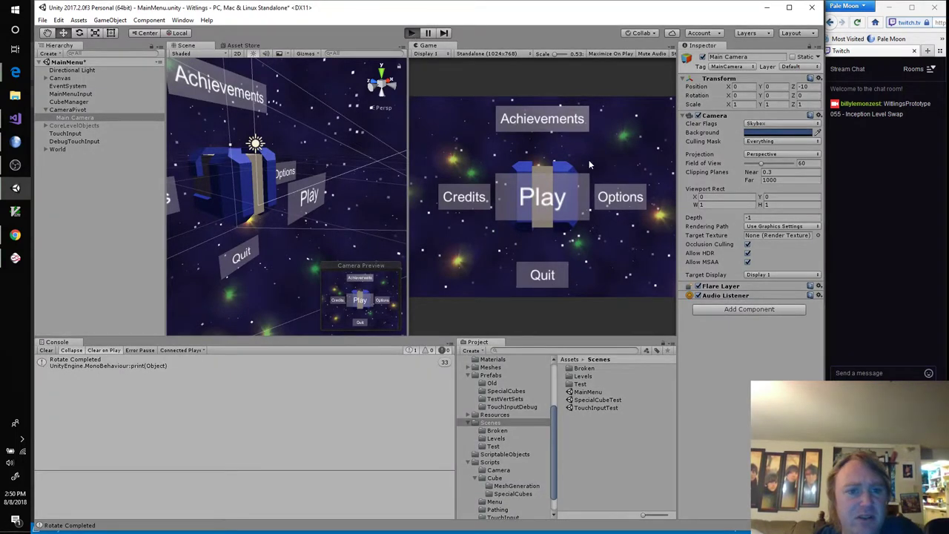
key("Right")
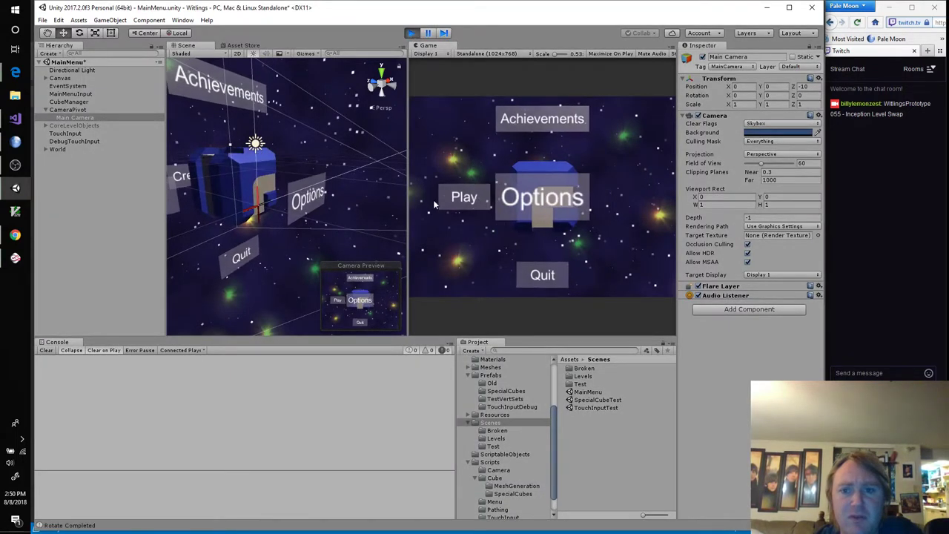
key("Left")
key("Left")
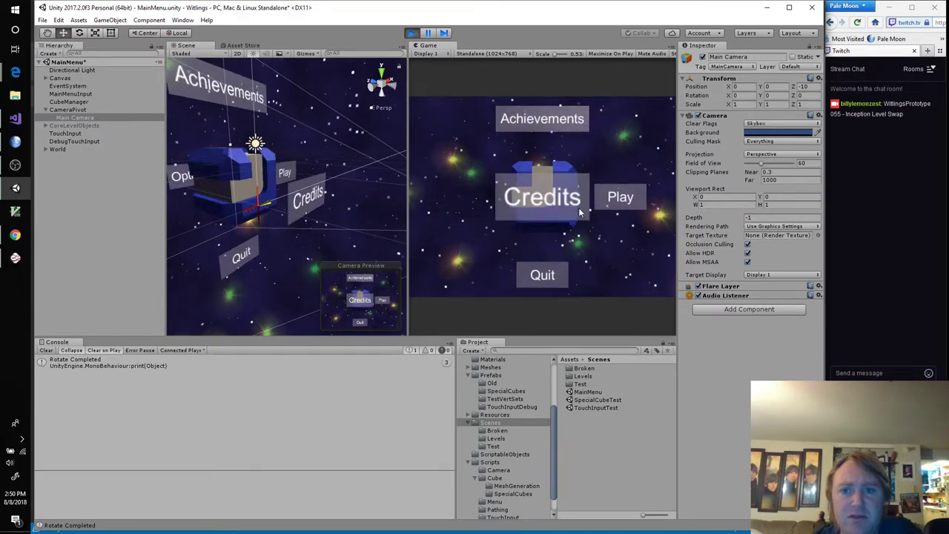
key("Right")
key("Right")
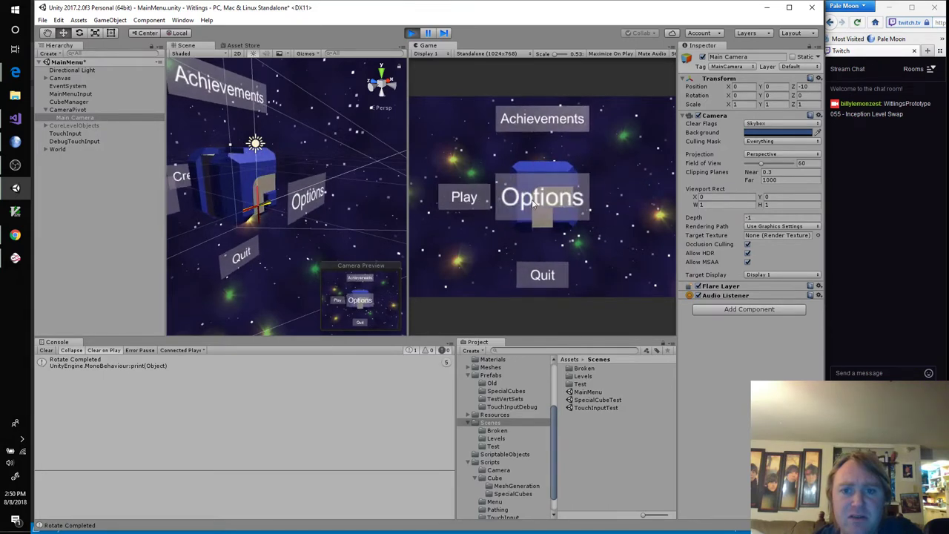
key("Left")
key("Left")
key("Right")
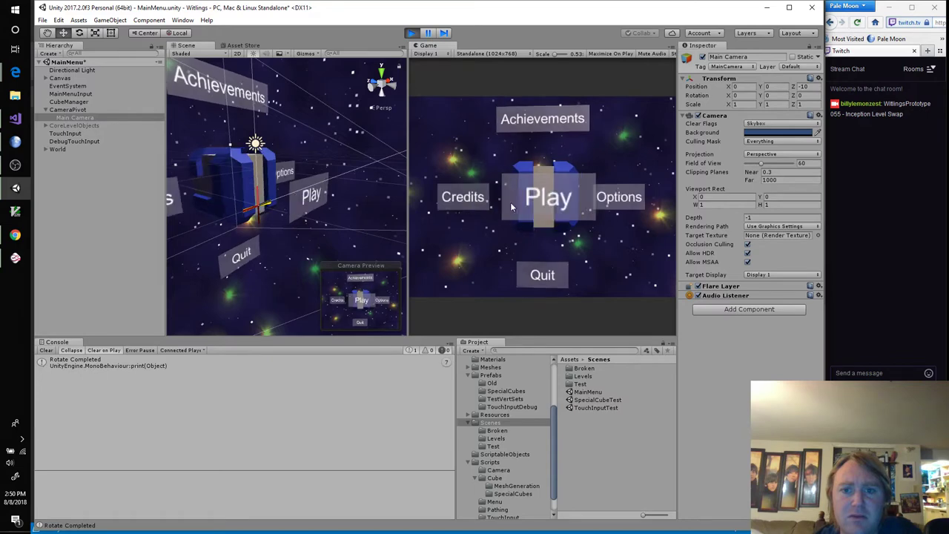
key("Right")
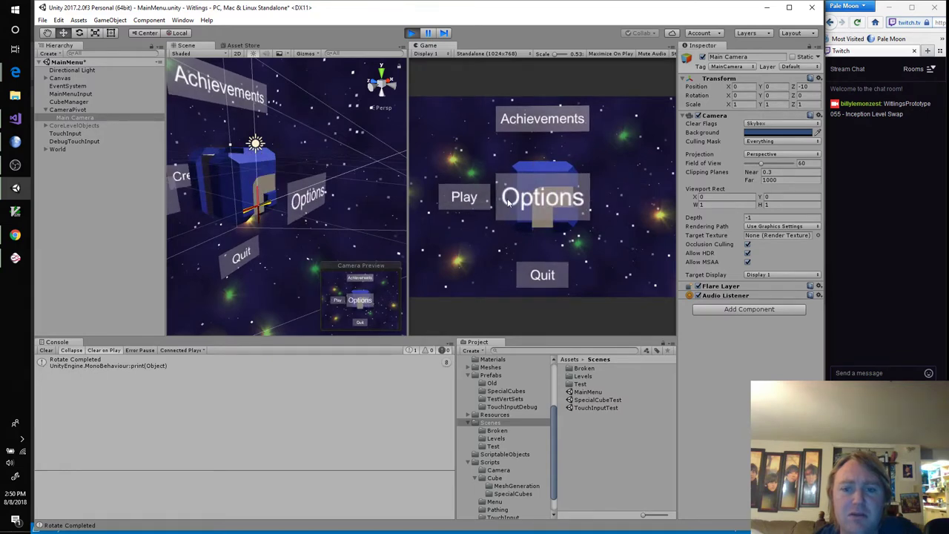
key("Left")
Stop the play test and recompile by switching to Visual Studio and back
left_click(411, 33)
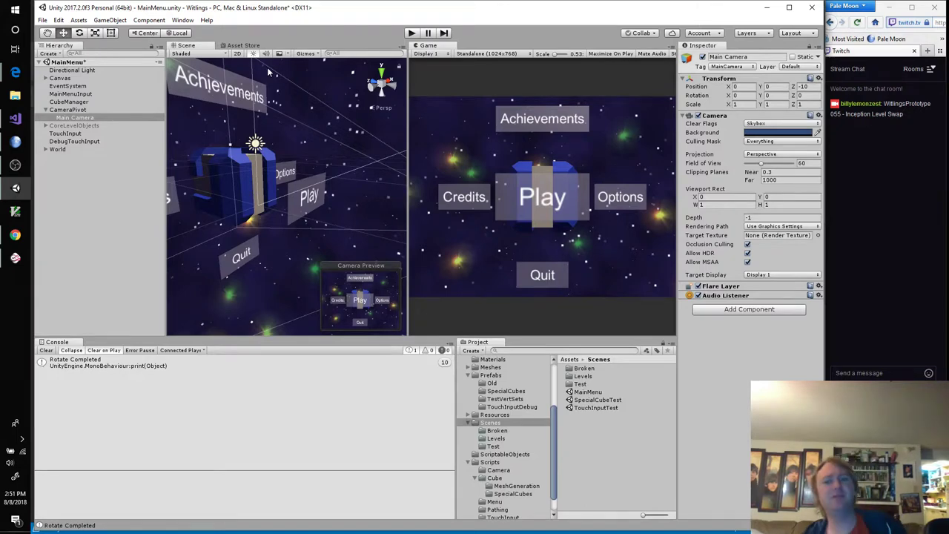
key("alt+Tab")
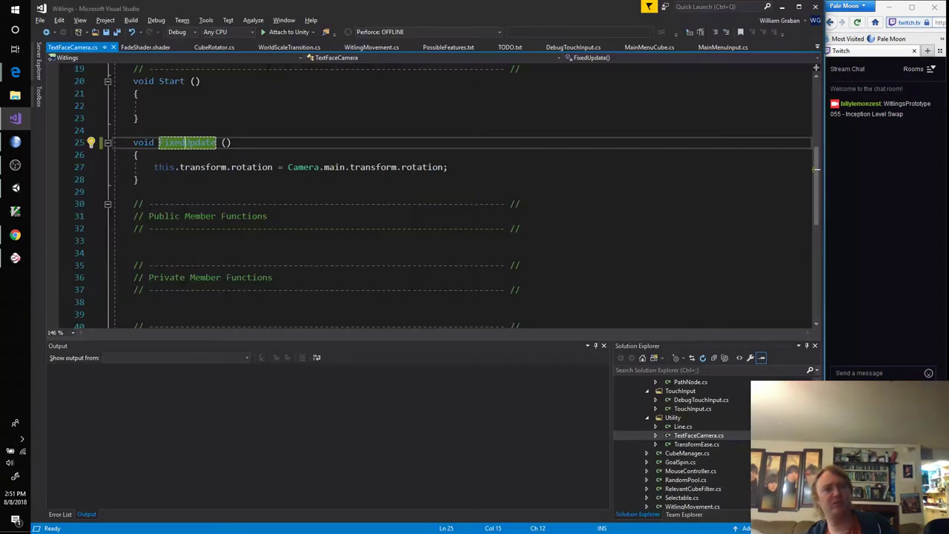
key("alt+Tab")
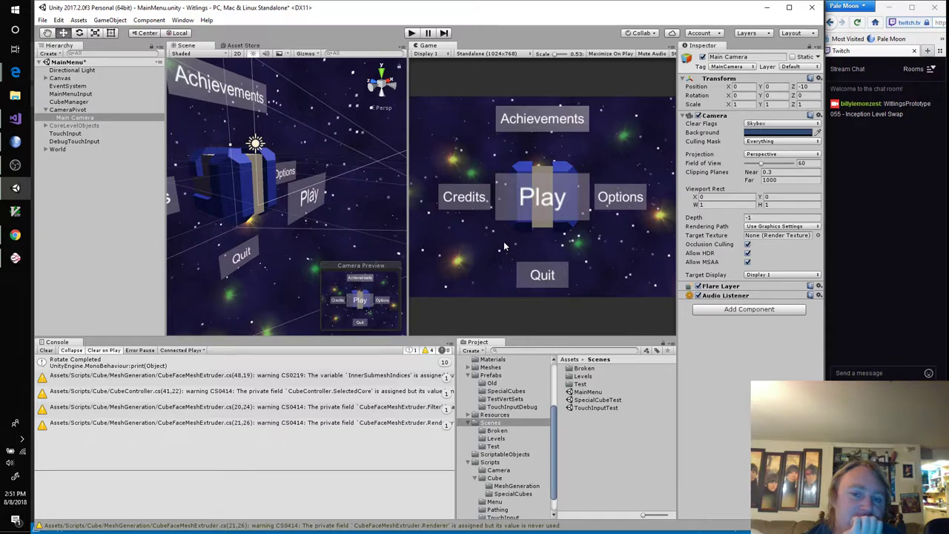
Run the menu, choose Achievements to zoom into the cube, rerun it, then select World
left_click(412, 34)
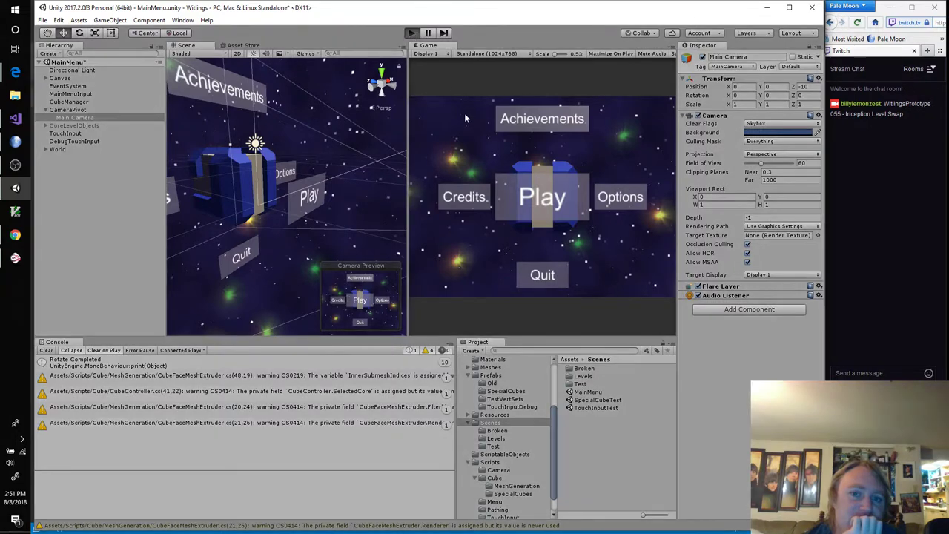
left_click(506, 122)
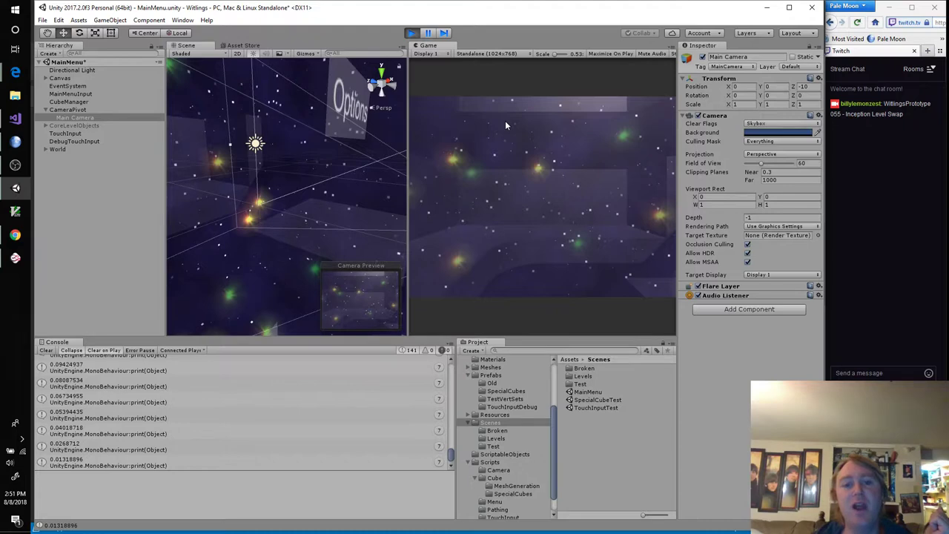
left_click(412, 33)
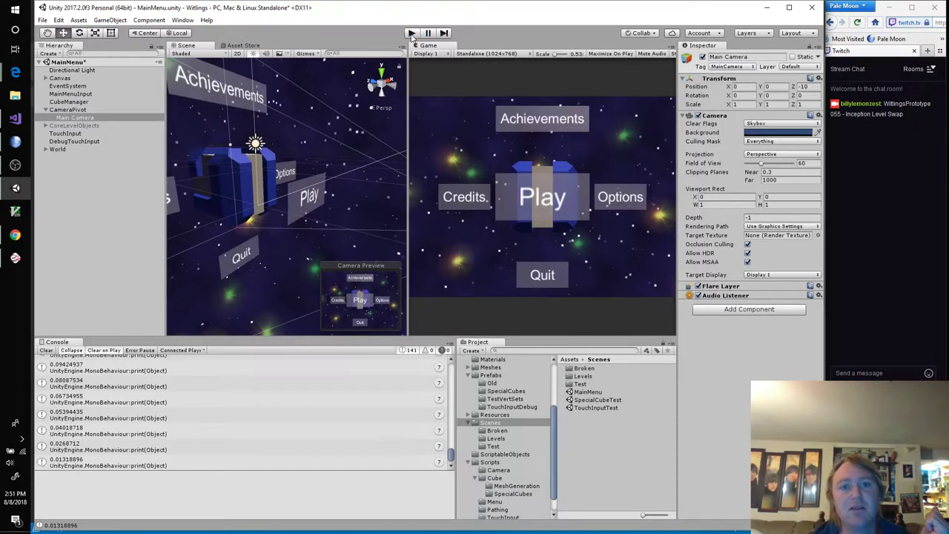
left_click(412, 33)
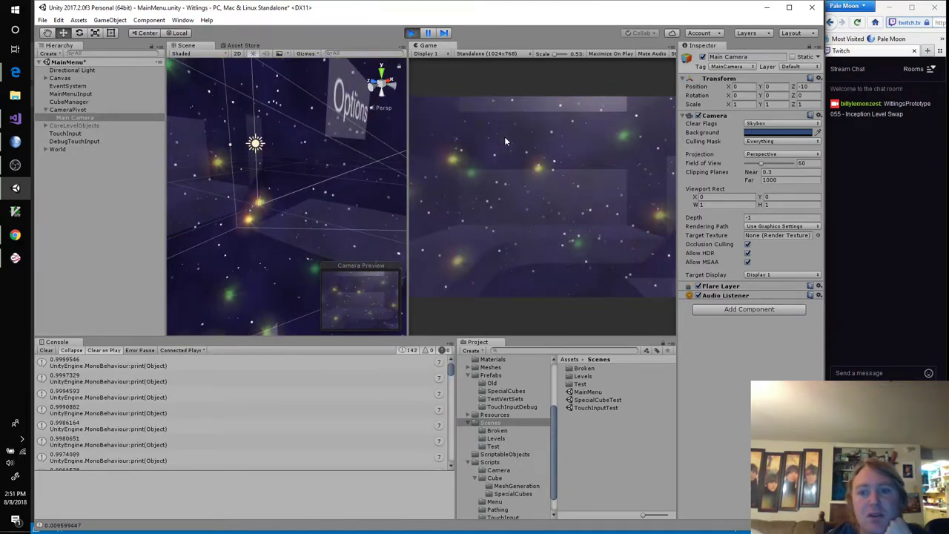
left_click(58, 149)
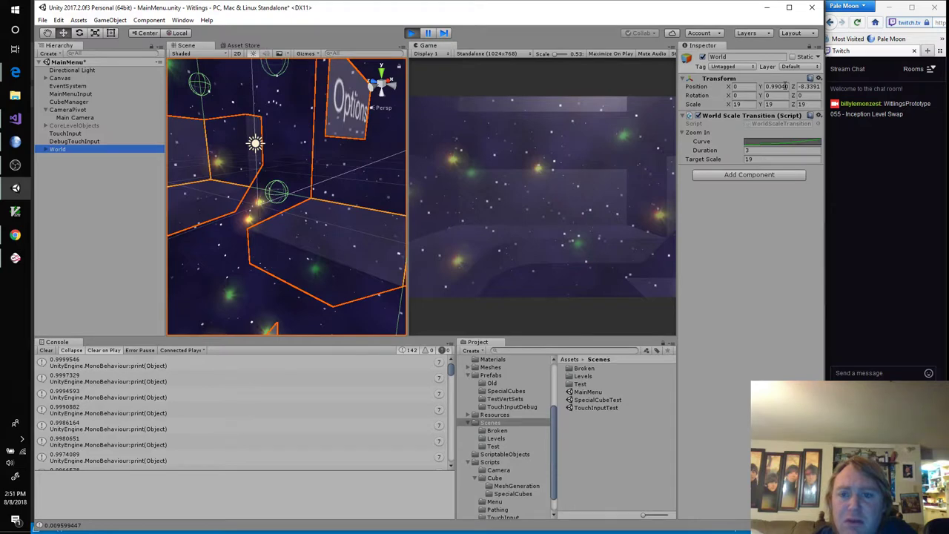
Stop the test and change CameraPivot's Z position from 1.58 to 0
left_click(410, 33)
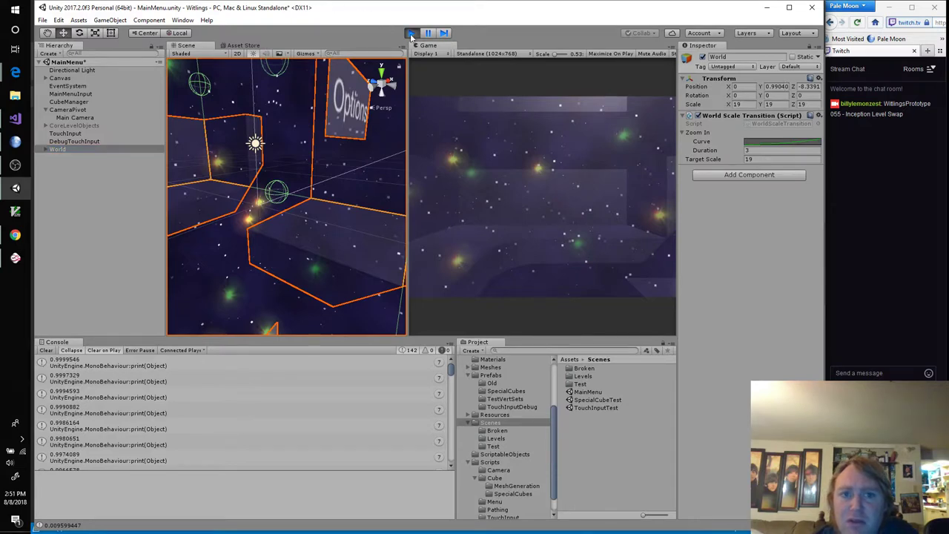
left_click(76, 118)
left_click(75, 109)
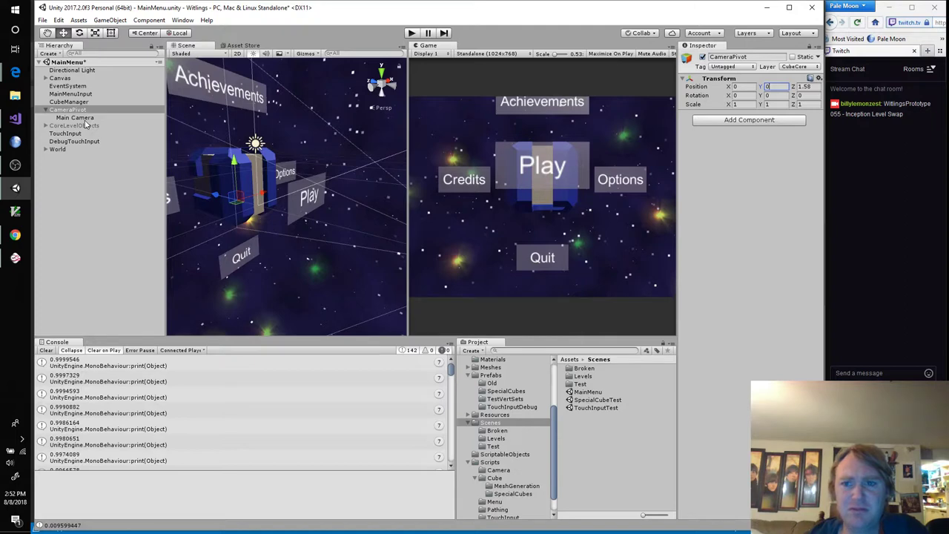
left_click(815, 86)
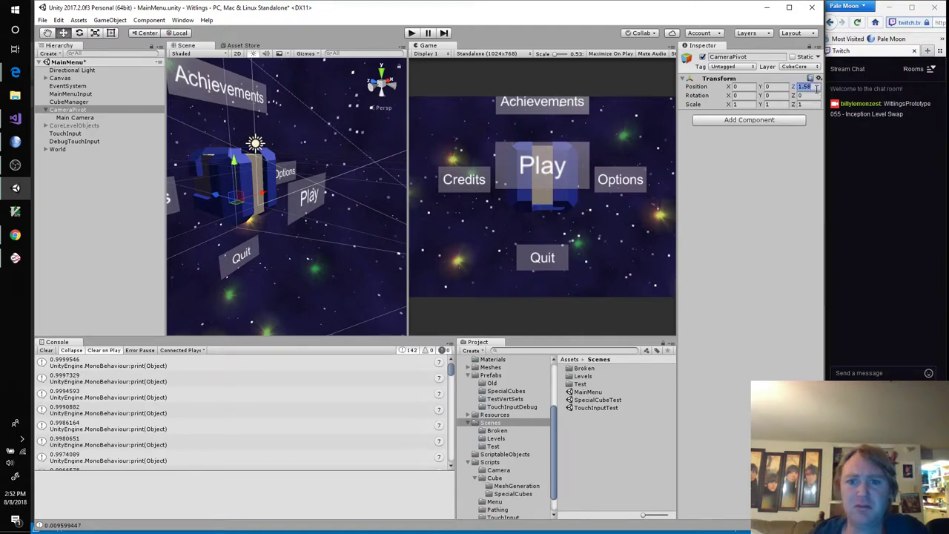
type("0")
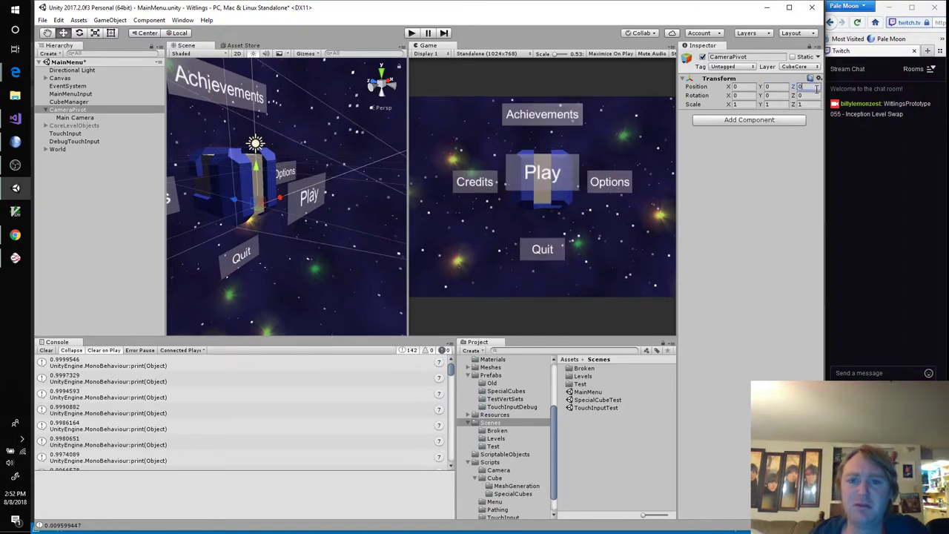
left_click(106, 119)
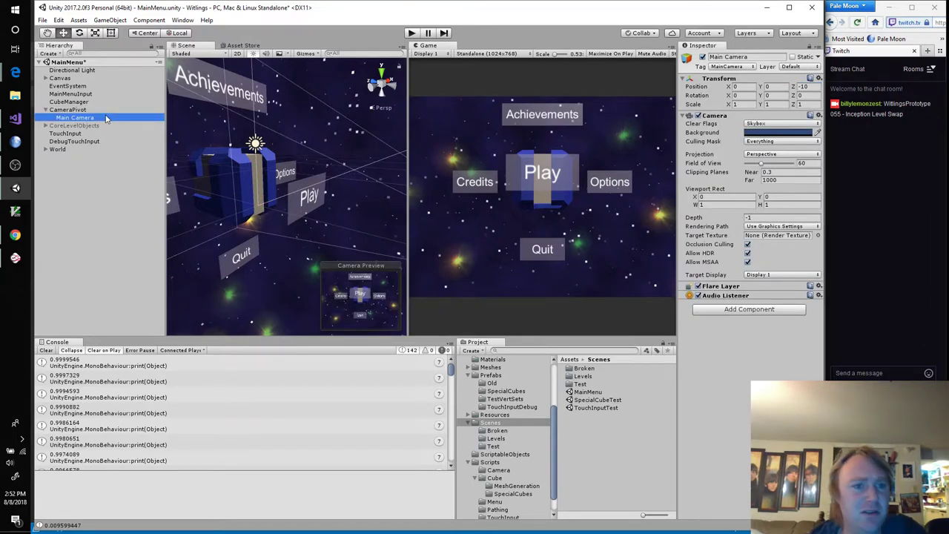
Run the game, swipe the cube to another face, choose Play to zoom in, then select World
left_click(416, 33)
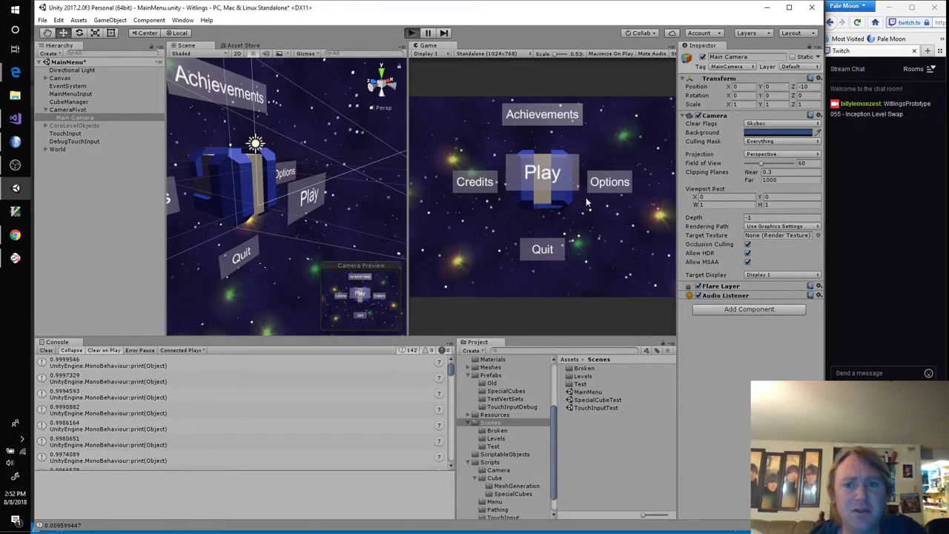
left_click_drag(545, 177, 536, 239)
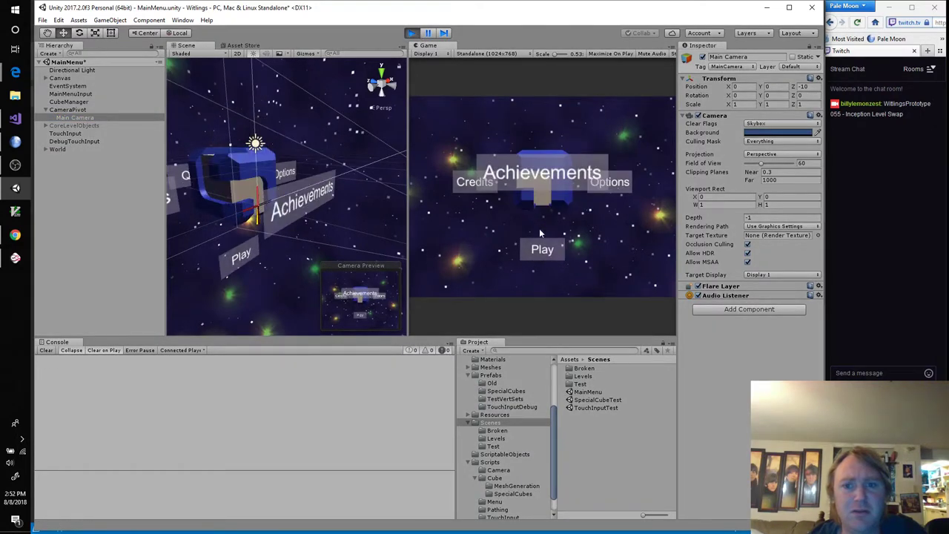
left_click_drag(538, 172, 497, 190)
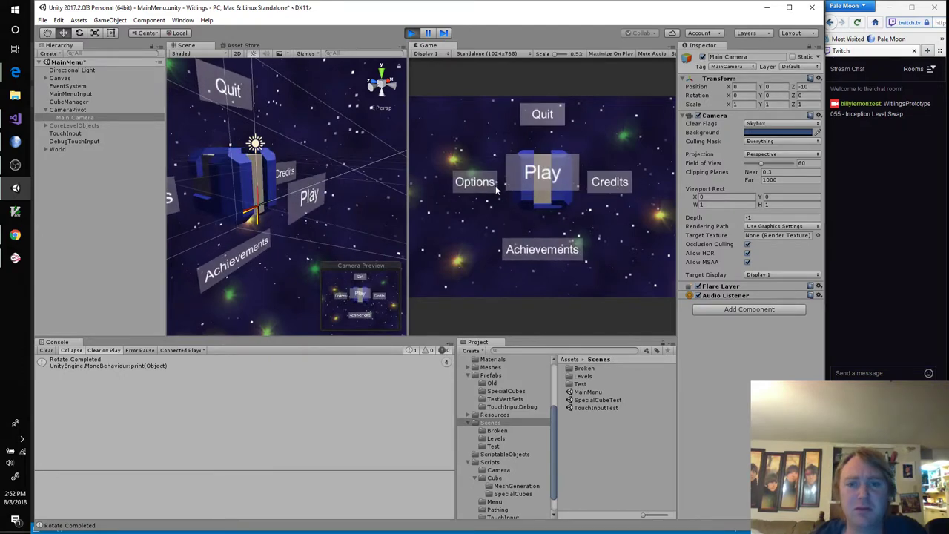
left_click(497, 190)
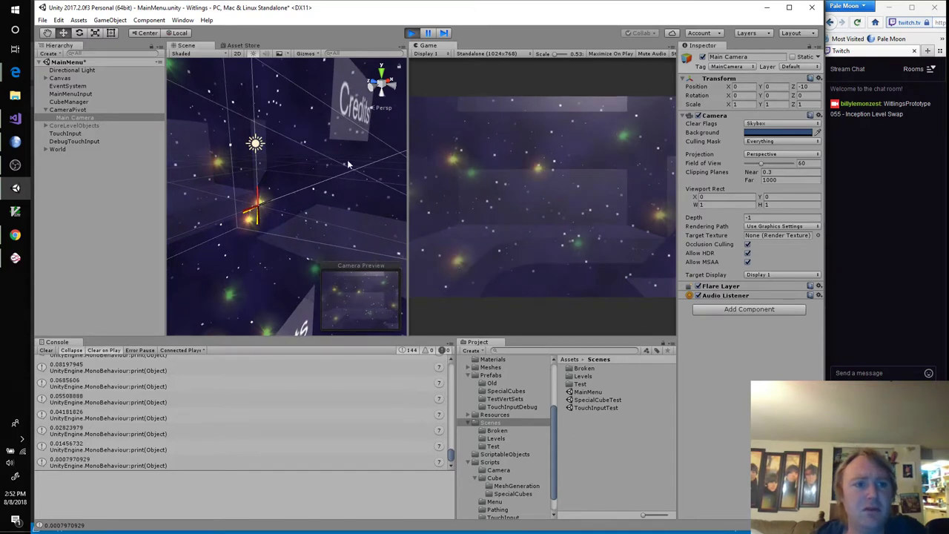
left_click(67, 148)
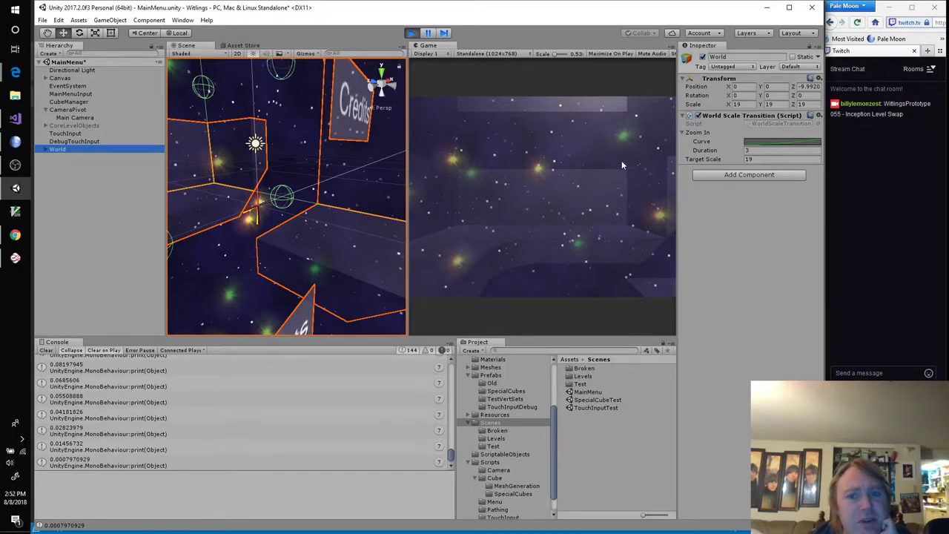
Check the Main Camera, World and MainMenuCube transforms, then stop the game
scroll(297, 148, "down", 5)
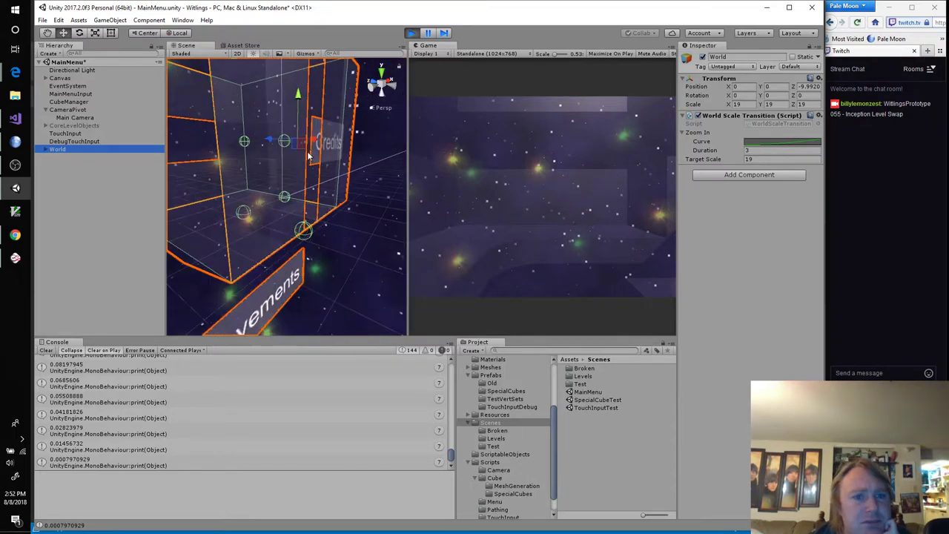
scroll(321, 182, "up", 2)
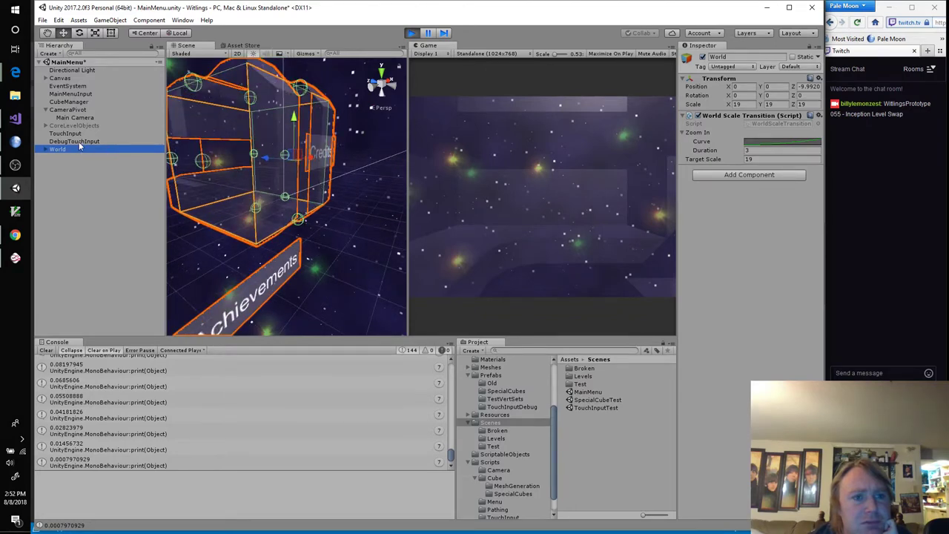
left_click(65, 118)
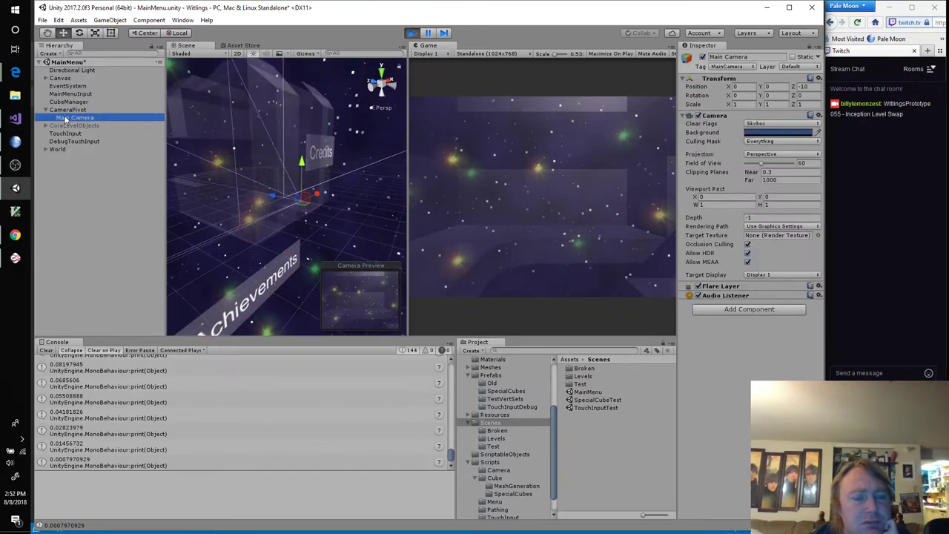
left_click(58, 148)
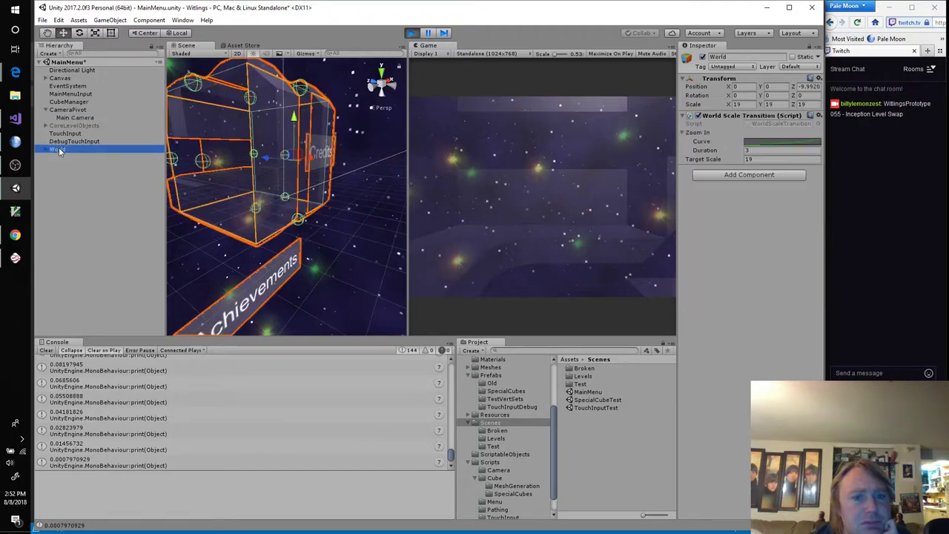
key("Right")
left_click(64, 158)
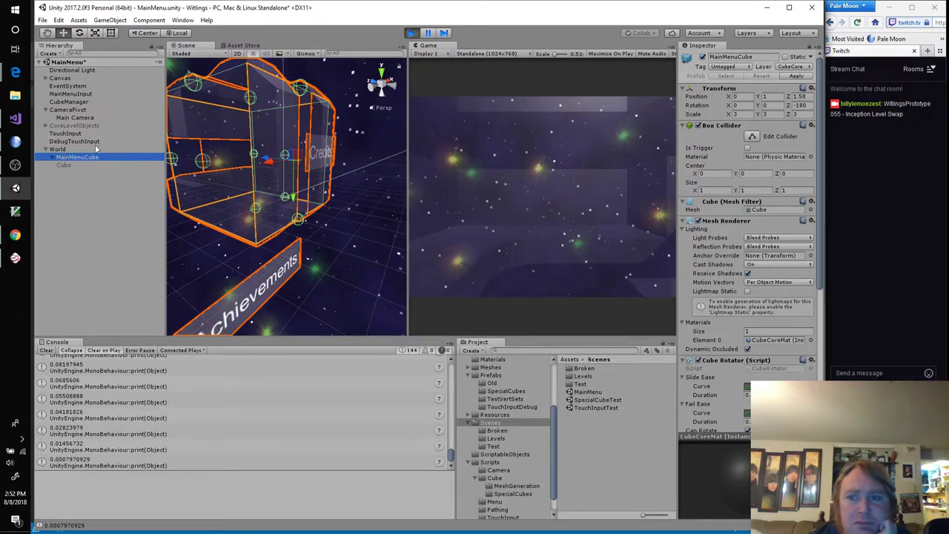
left_click(411, 34)
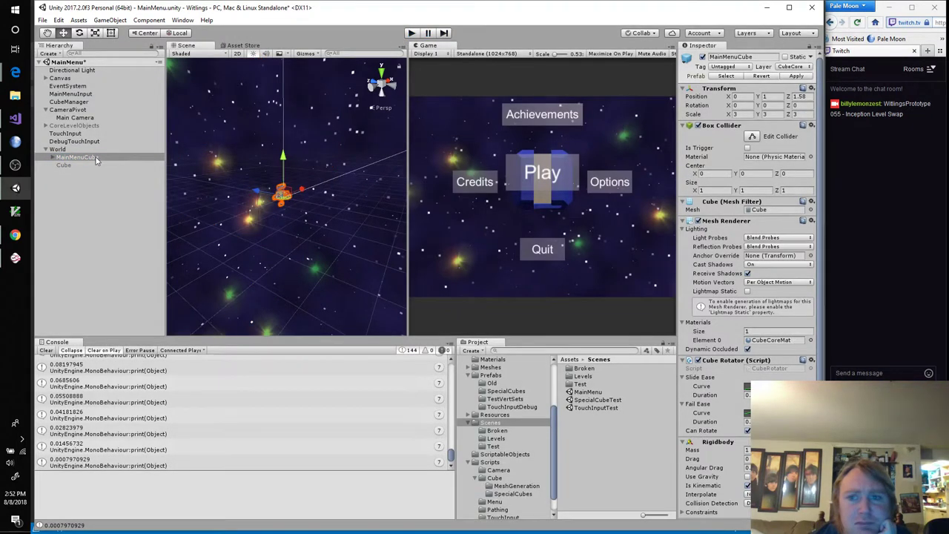
Set MainMenuCube's Z and Y positions to 0 and start a new play test
left_click(802, 95)
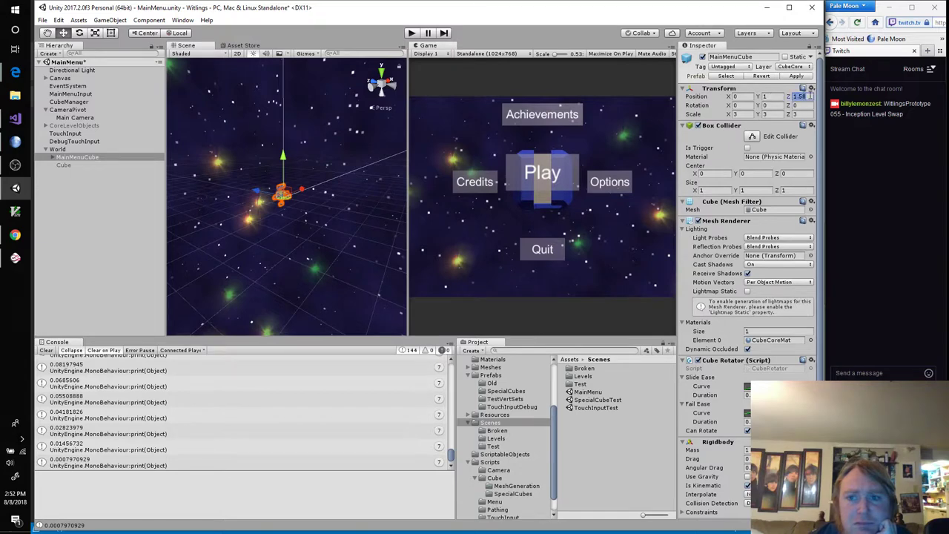
type("0")
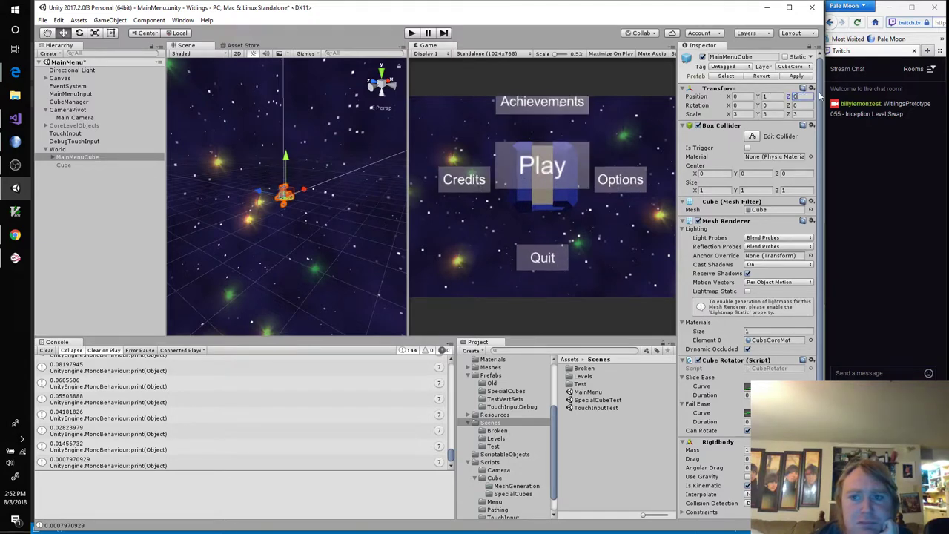
left_click(770, 96)
type("0")
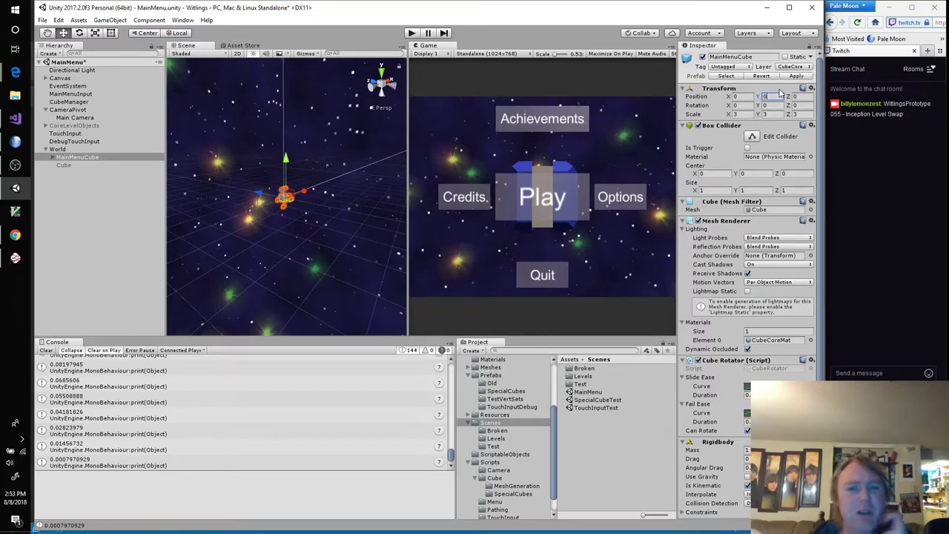
left_click(78, 118)
left_click(78, 109)
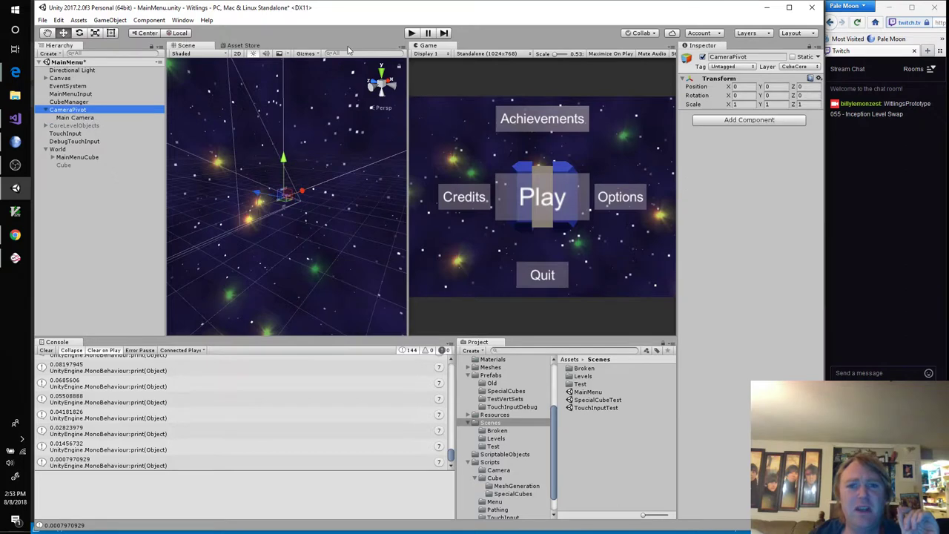
left_click(412, 33)
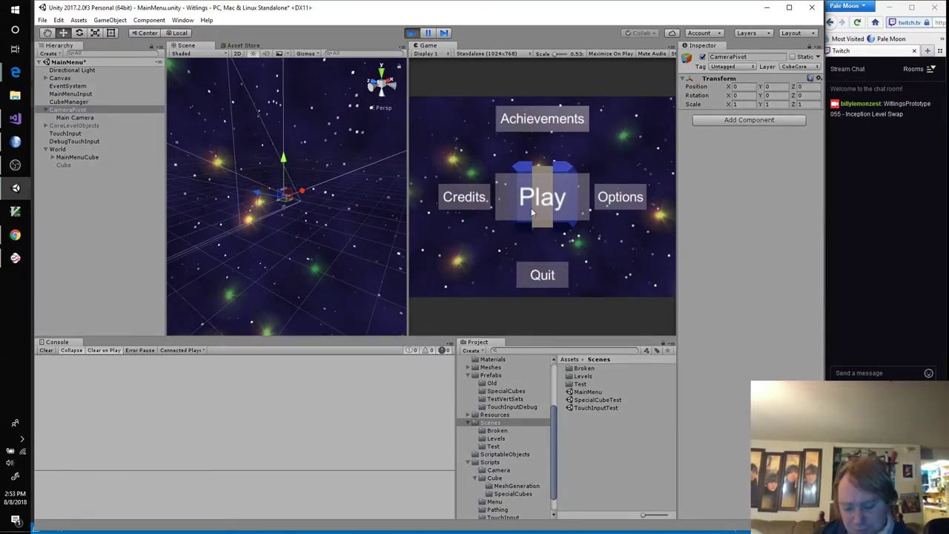
Trigger the zoom from the menu's Play option, watch MainMenuCube, stop, and switch to Visual Studio
left_click(531, 209)
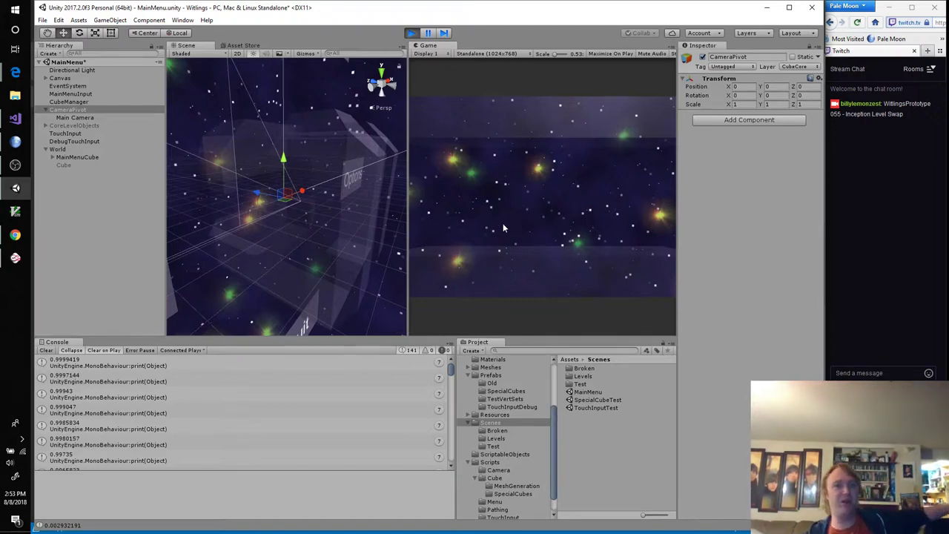
left_click(73, 157)
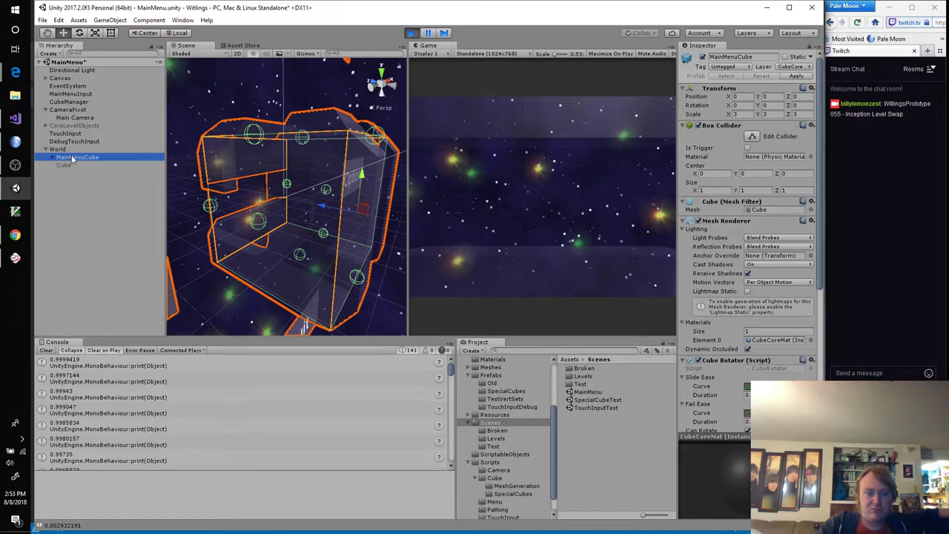
left_click(410, 33)
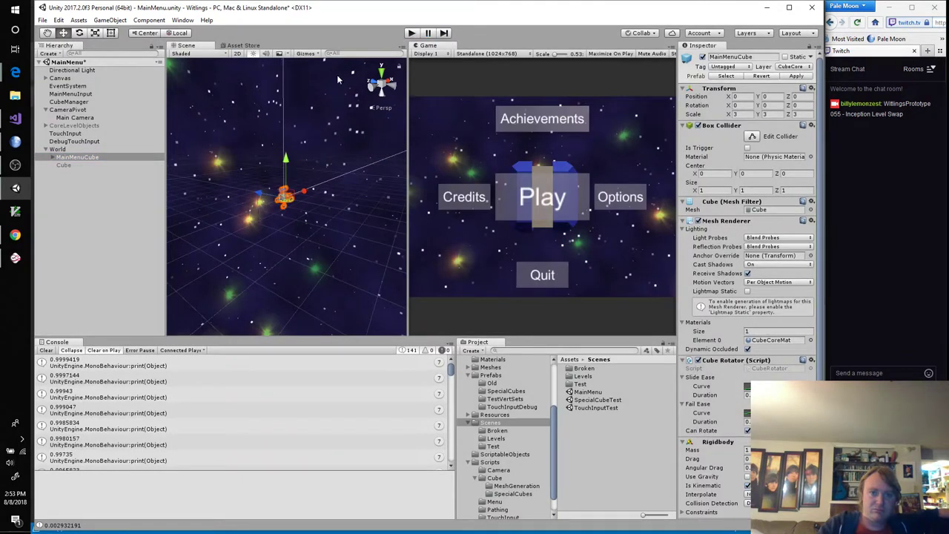
left_click(15, 118)
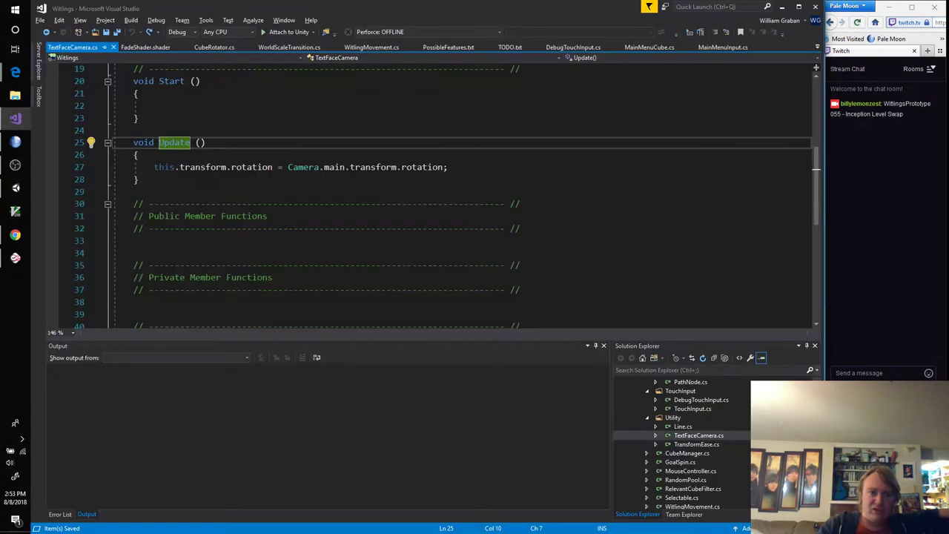
Add 'this.transform.position = TargetPosition;' at the end of ZoomInComplete in WorldScaleTransition.cs
scroll(347, 198, "down", 4)
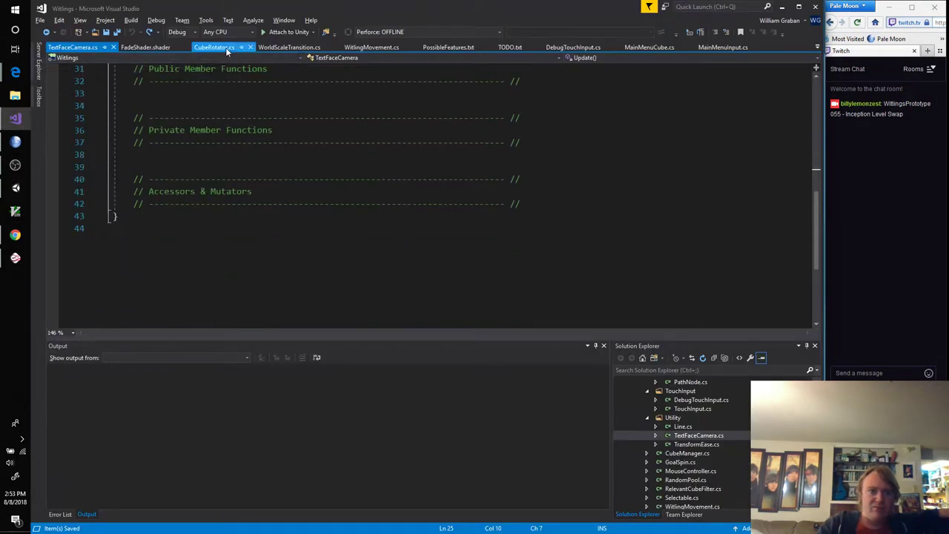
left_click(274, 47)
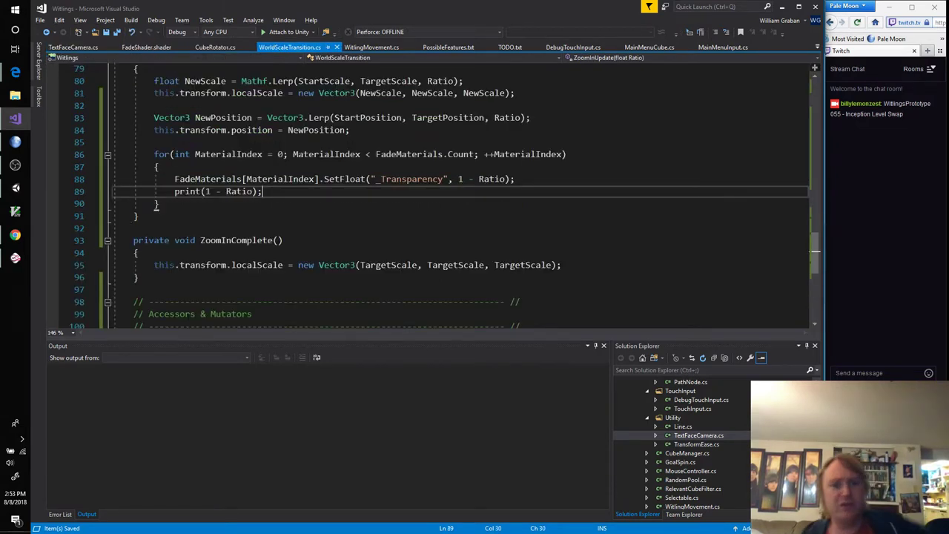
left_click(582, 265)
key("Return")
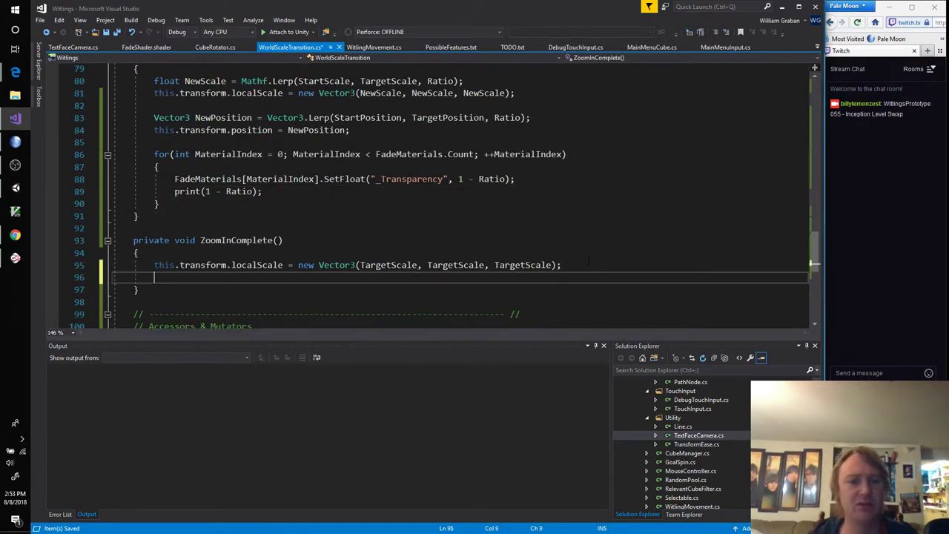
type("this.transform.p")
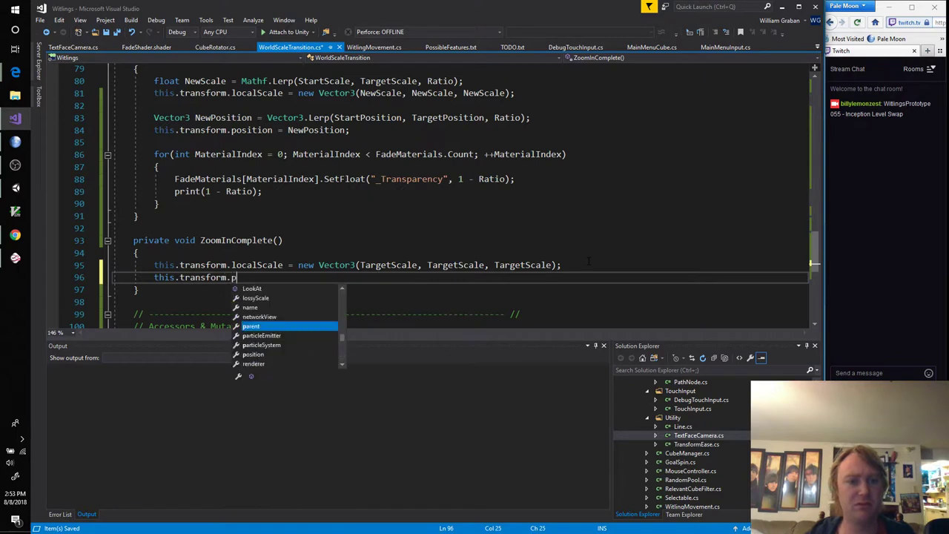
type("osition = TargetPosition;")
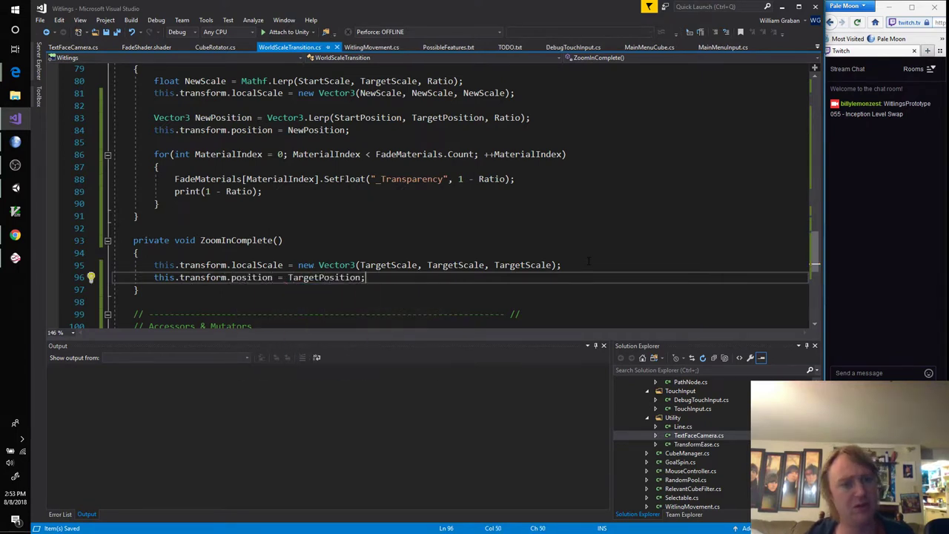
key("Return")
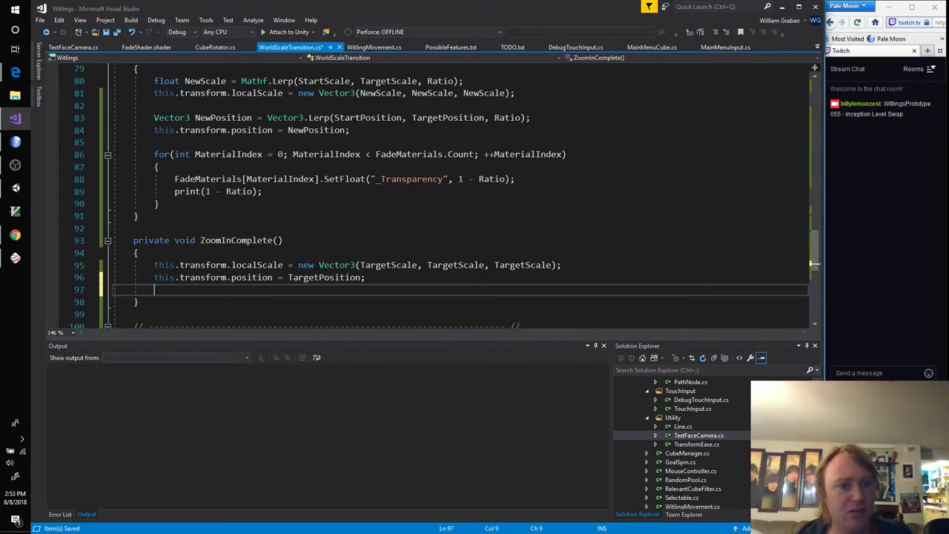
Move the fade-material transparency loop into ZoomInComplete and delete the print(1 - Ratio) line
left_click_drag(112, 208, 92, 154)
left_click(179, 291)
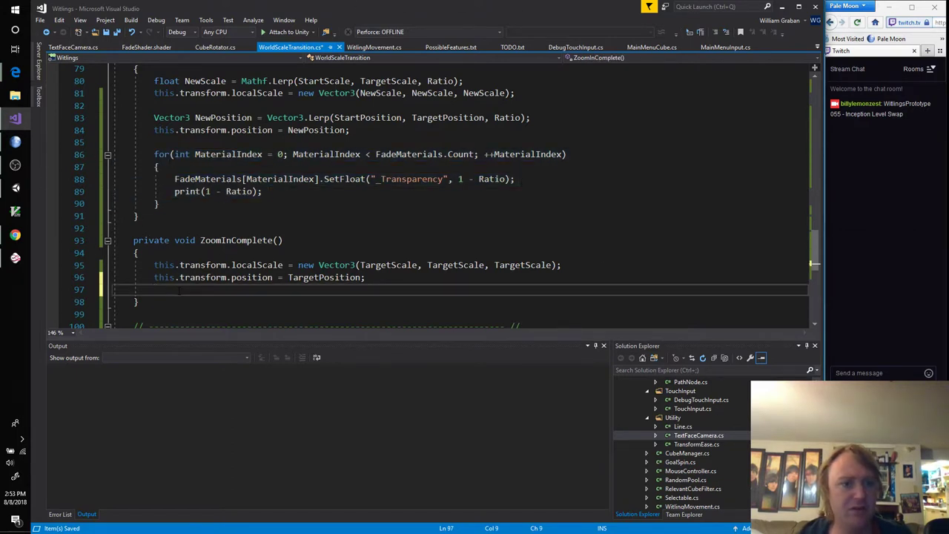
type("for (int MaterialIndex = 0; MaterialIndex < FadeMaterials.Count; ++MaterialIndex) { FadeMaterials[MaterialIndex].SetFloat(\"_Transparency\", 1 - Ratio); print(1 - Ratio); }")
left_click(160, 175)
key("ctrl+x")
left_click(300, 302)
key("ctrl+x")
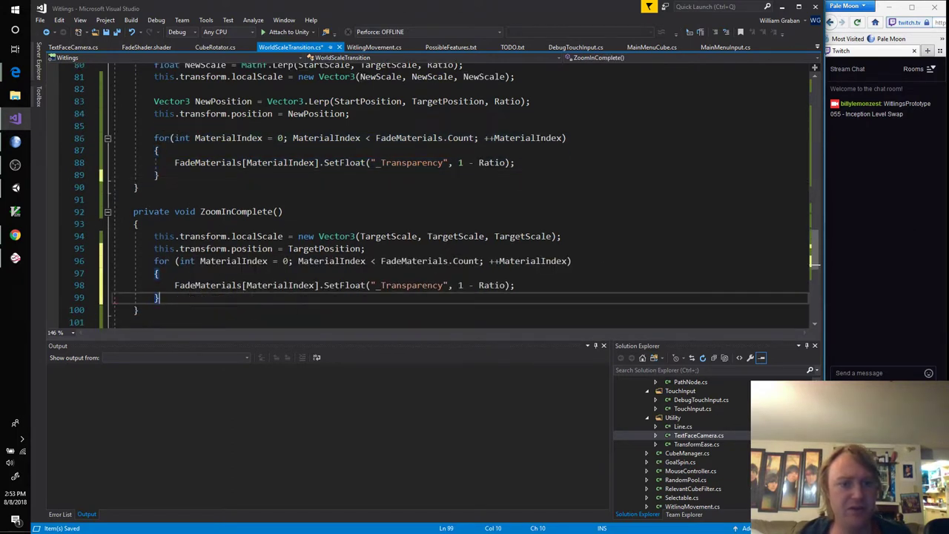
Replace 1 - Ratio with 0 in the loop and save the script
left_click_drag(458, 285, 509, 286)
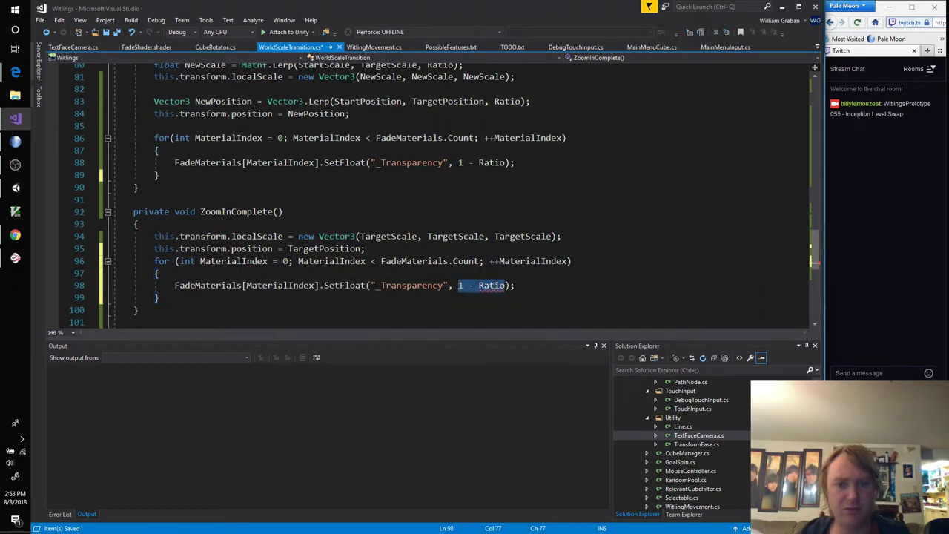
type("0")
key("ctrl+s")
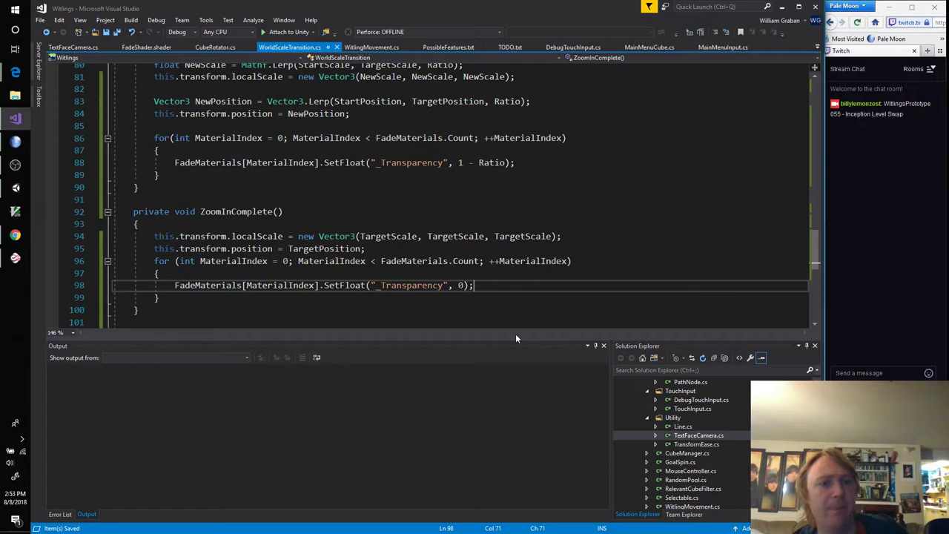
key("alt+Tab")
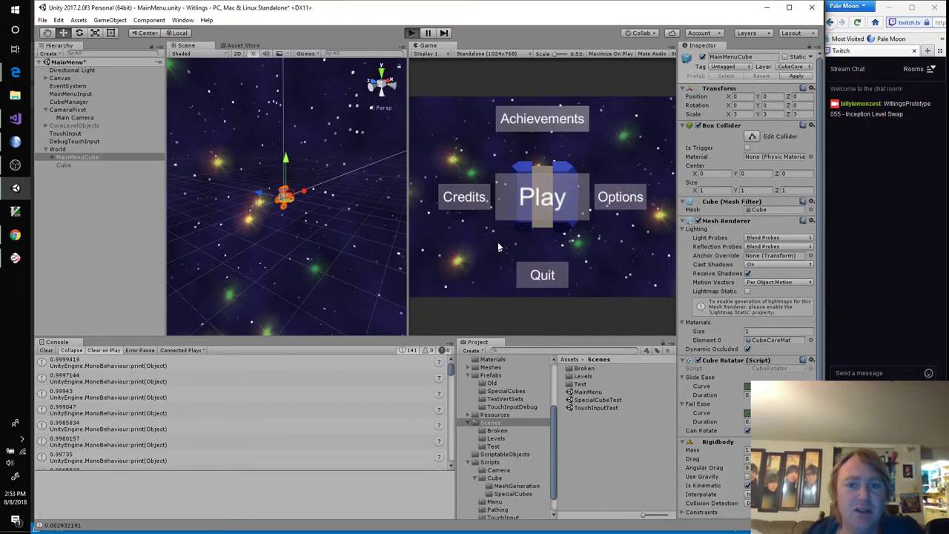
Enter Play mode with Ctrl+P and orbit the Scene view around the enlarged cube
key("ctrl+p")
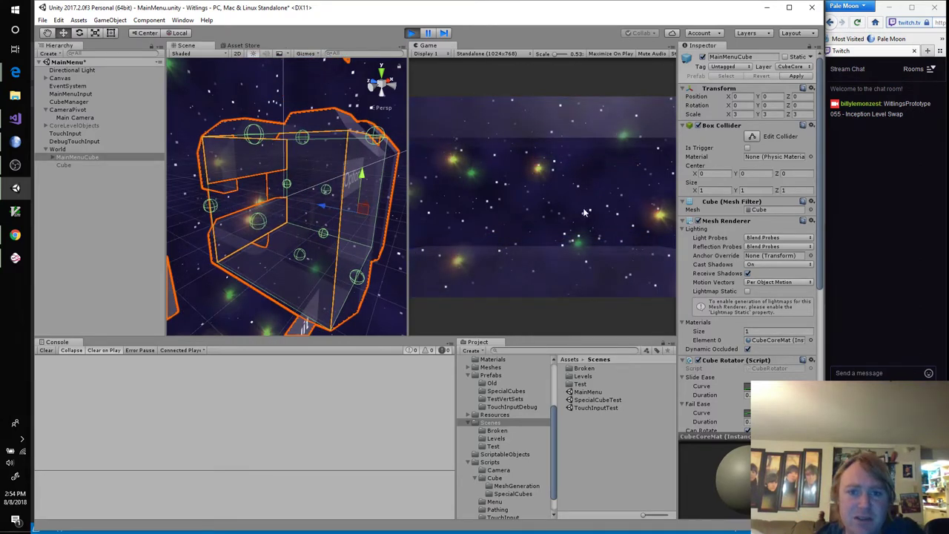
left_click_drag(276, 189, 206, 177, "alt")
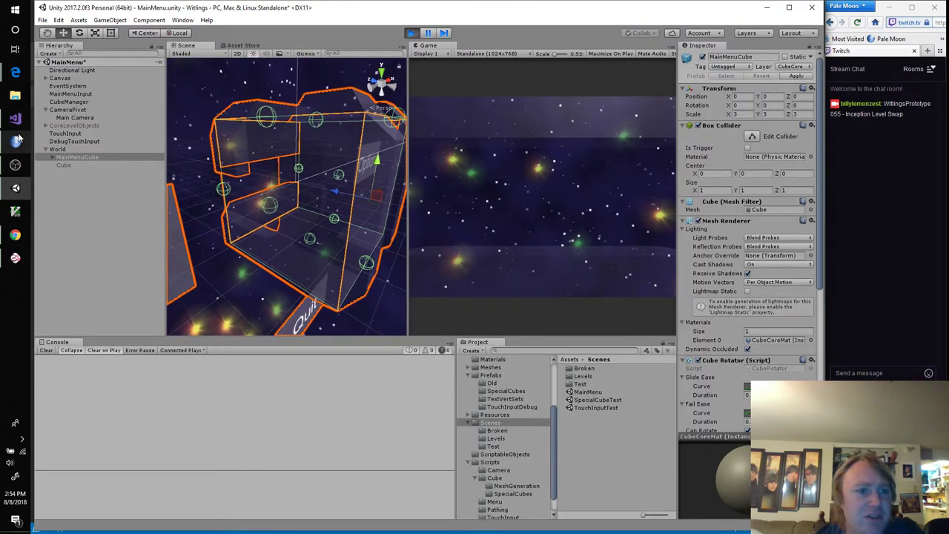
left_click(22, 122)
Change FadeShader.shader's Blend line from One One to SrcAlpha OneMinusSrcAlpha and save
scroll(82, 111, "up", 4)
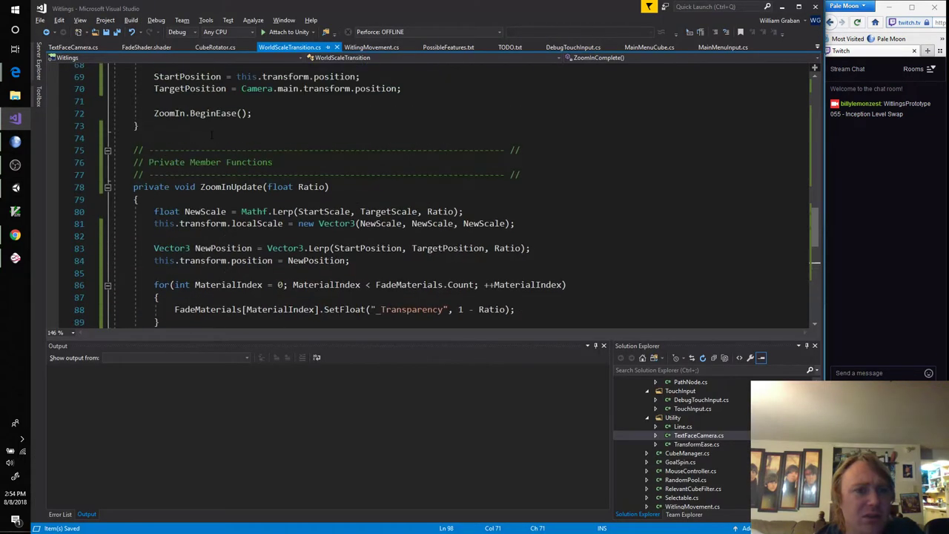
left_click(146, 46)
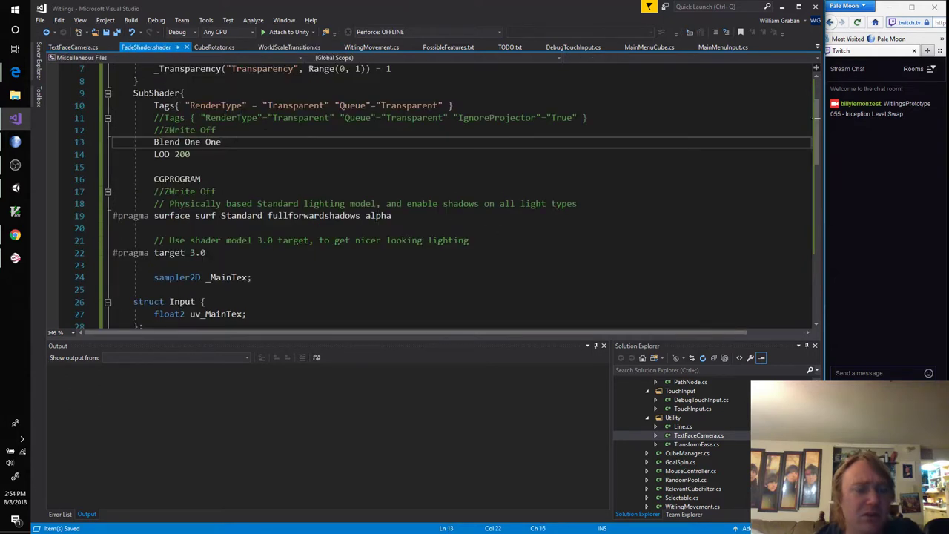
key("ctrl+shift+Left")
key("ctrl+shift+Left")
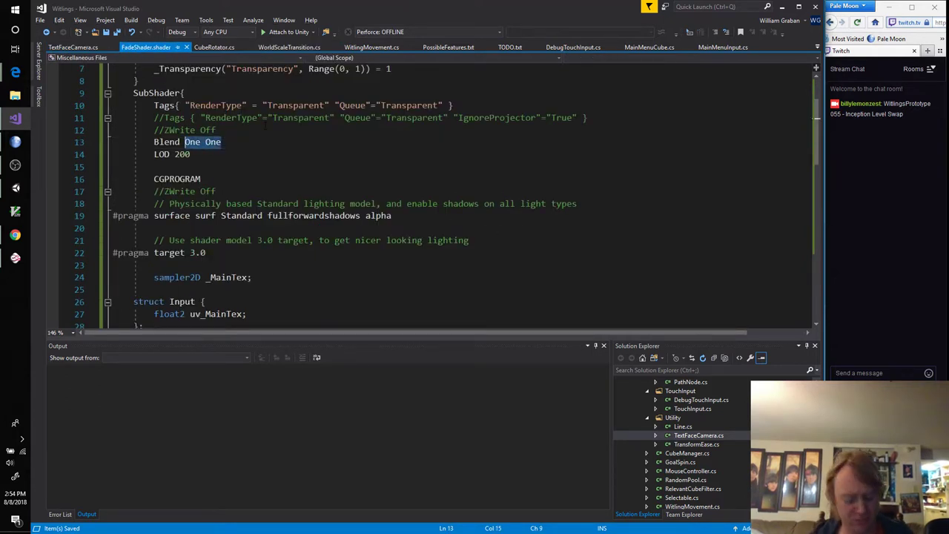
type("SrcAlpha ")
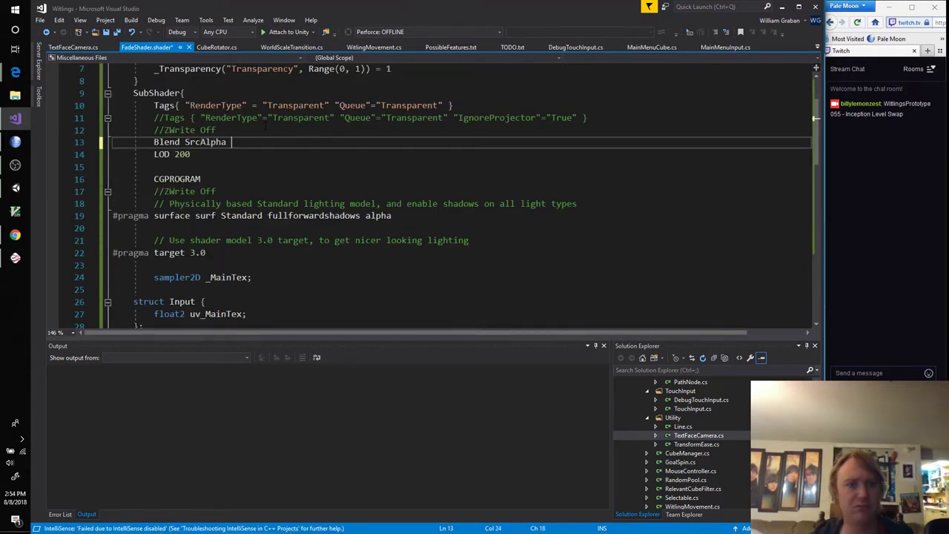
type("OneMinusS")
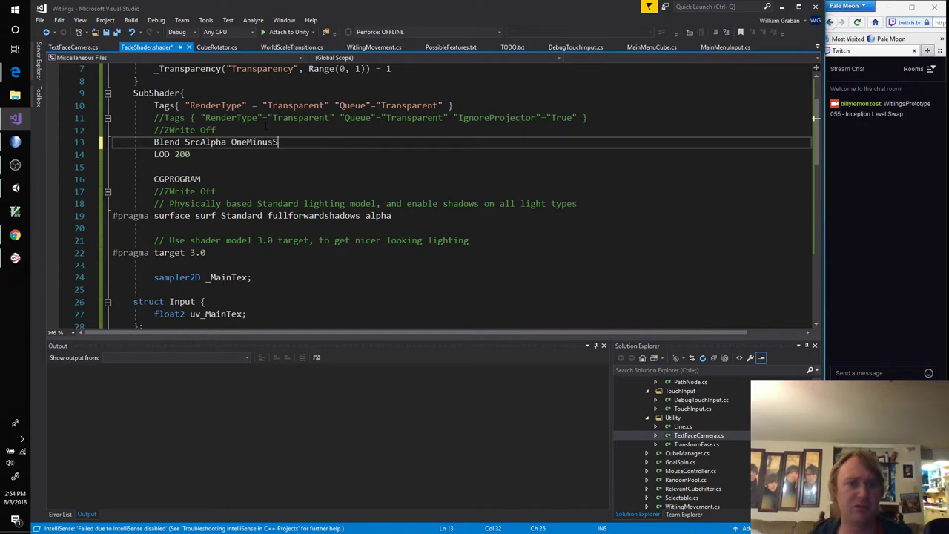
type("rcAlpha")
key("ctrl+s")
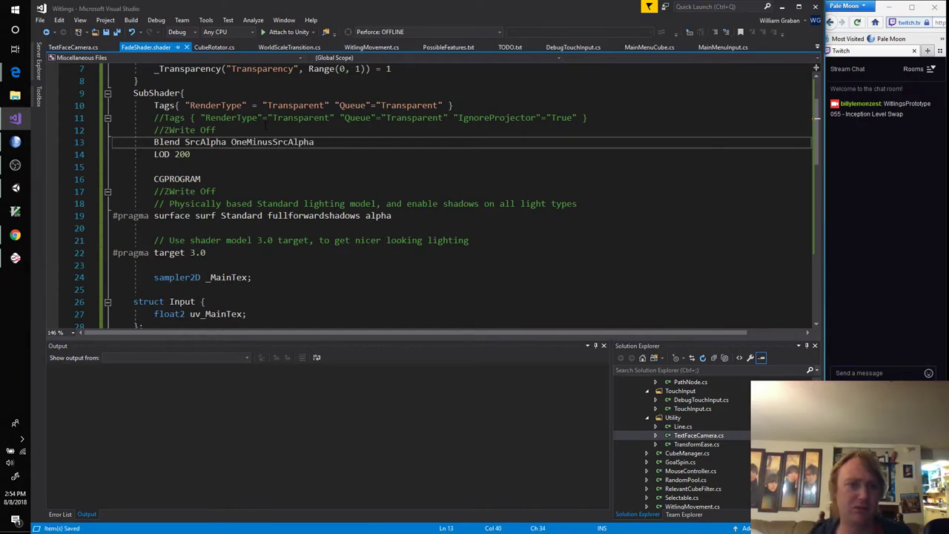
key("alt+Tab")
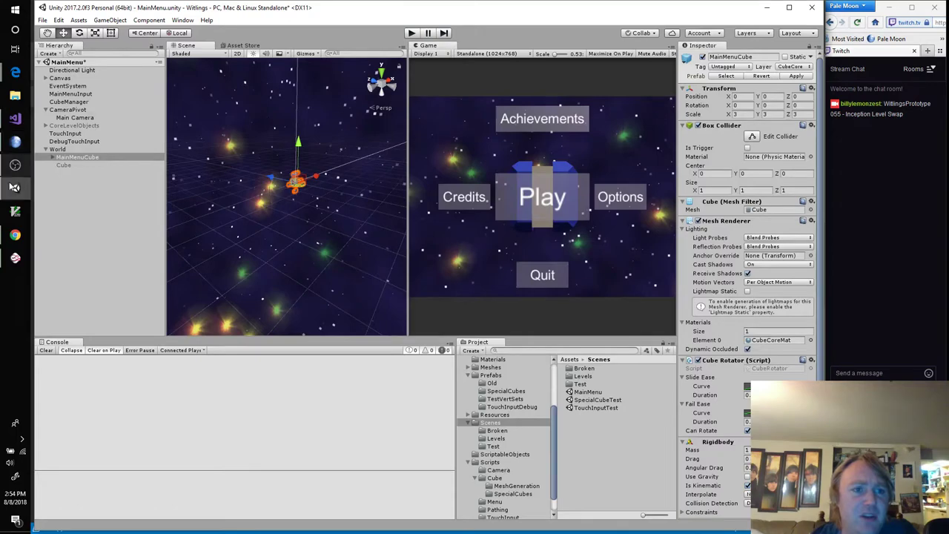
Stop the game, minimize OBS and bring up the Unity Manual's ShaderLab: Blending page
left_click(15, 166)
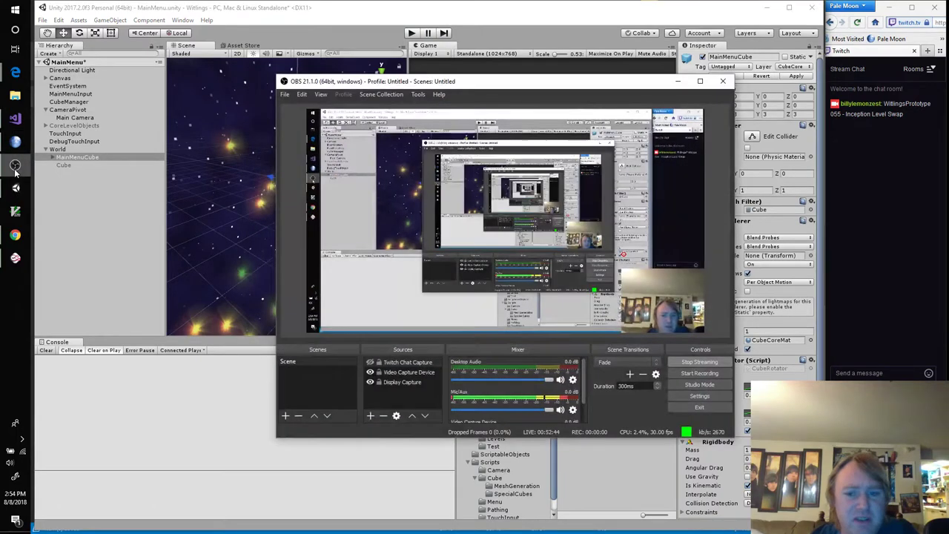
left_click(15, 166)
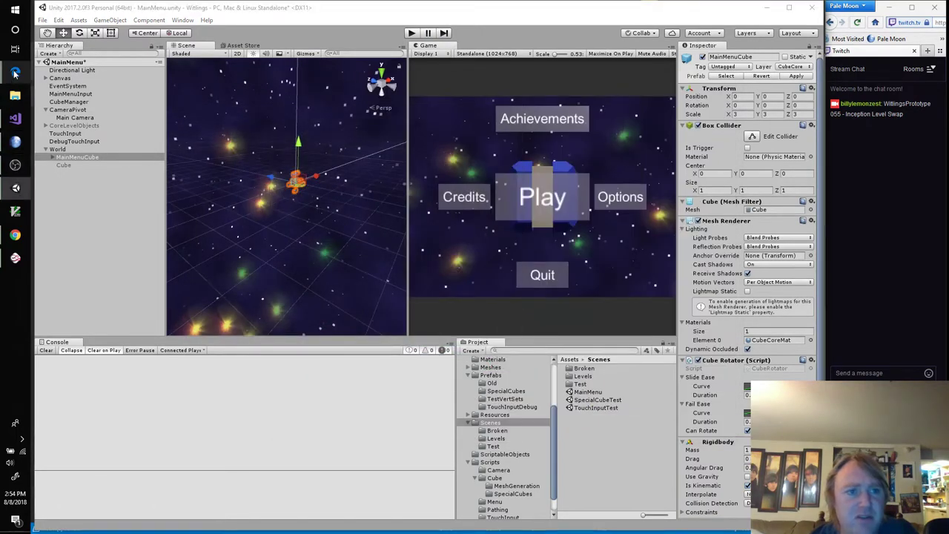
mouse_move(10, 74)
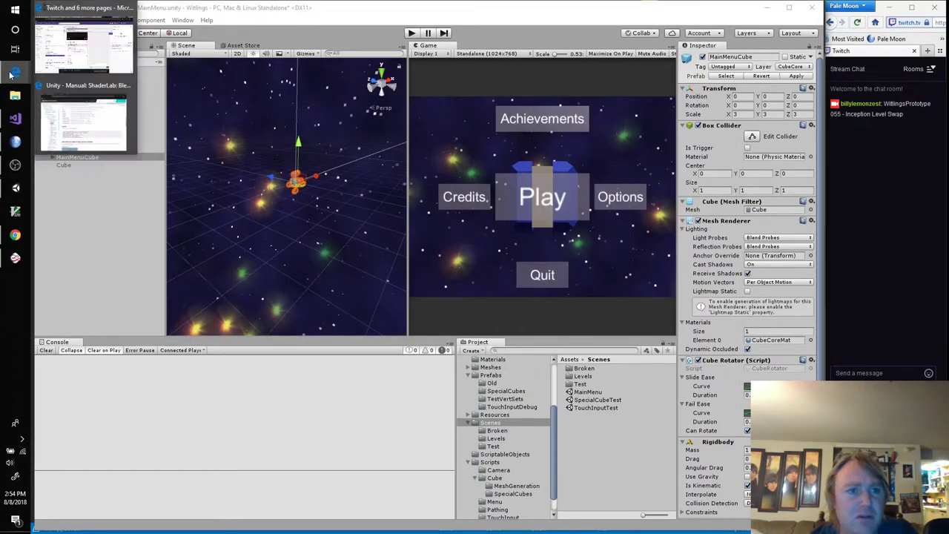
left_click(83, 121)
Search Bing for 'unity shader with transparency still visible' and skim the results
left_click(315, 24)
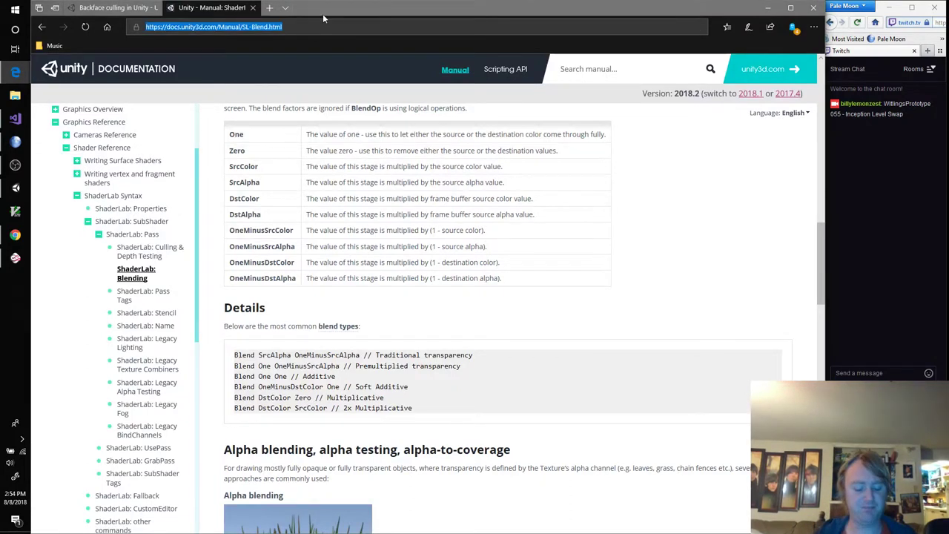
type("unity")
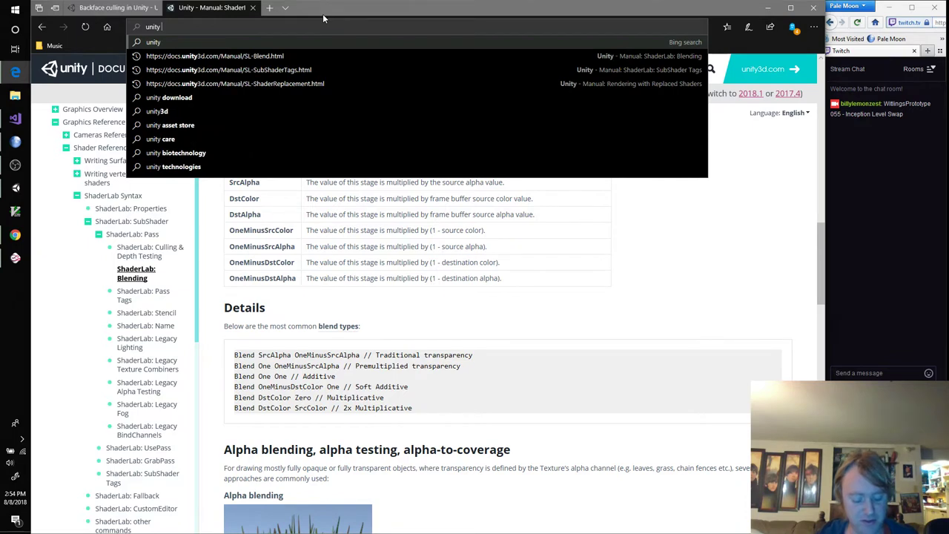
type(" shader")
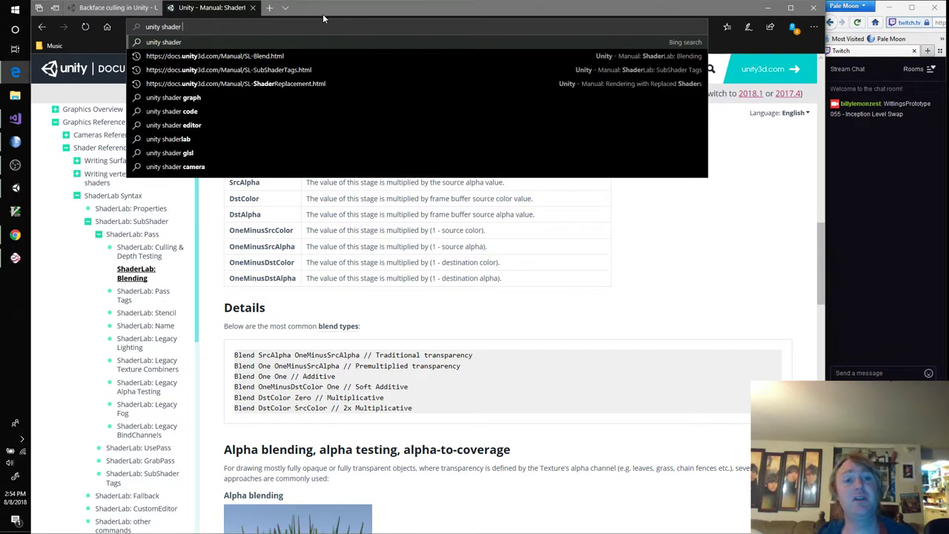
type(" with trans")
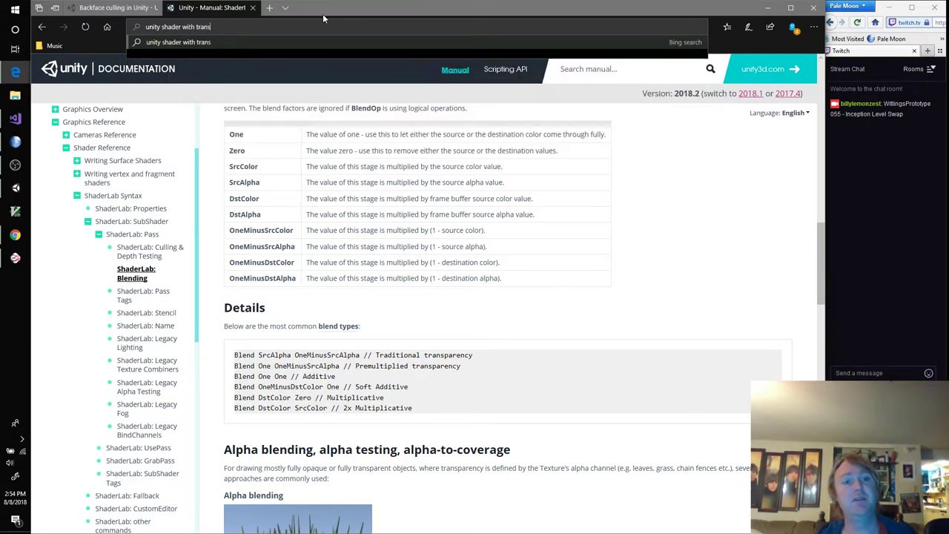
type("parency still v")
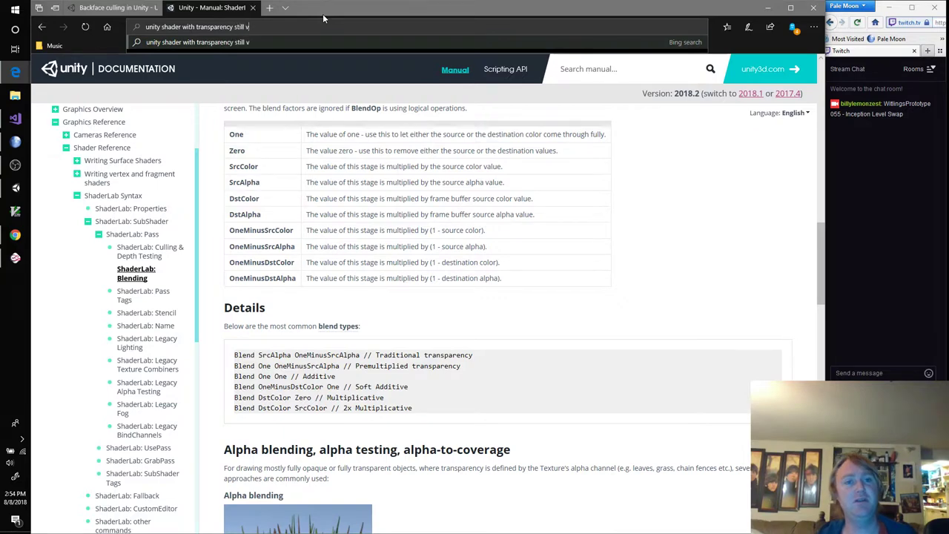
type("isible")
key("Return")
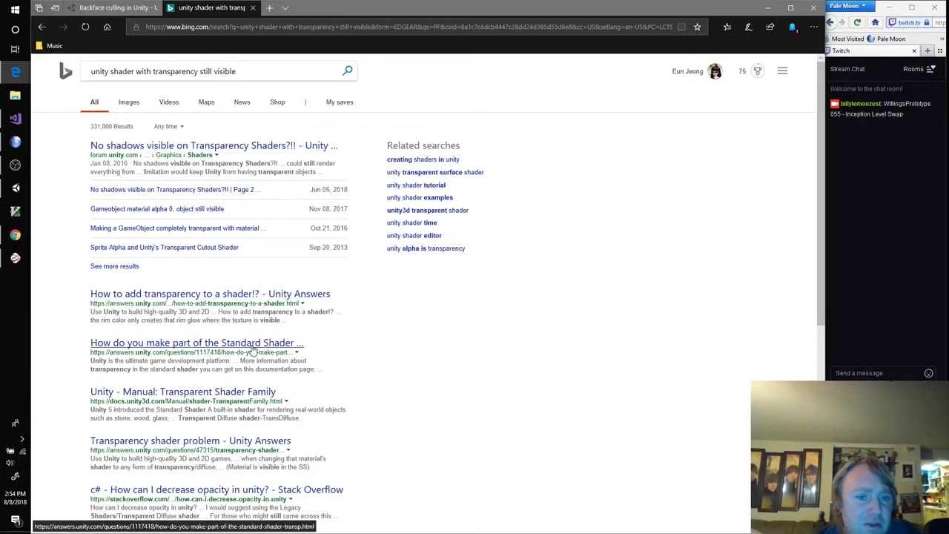
scroll(297, 308, "down", 2)
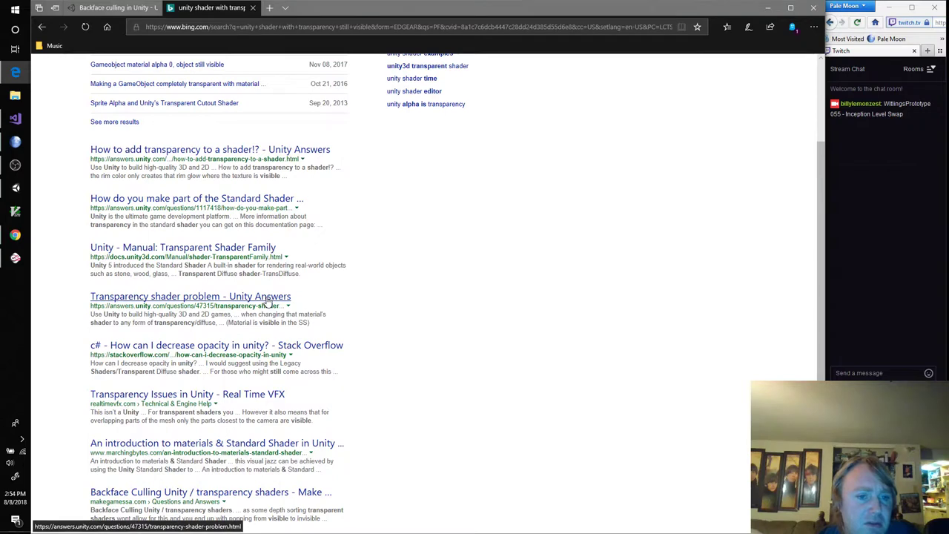
scroll(427, 324, "down", 2)
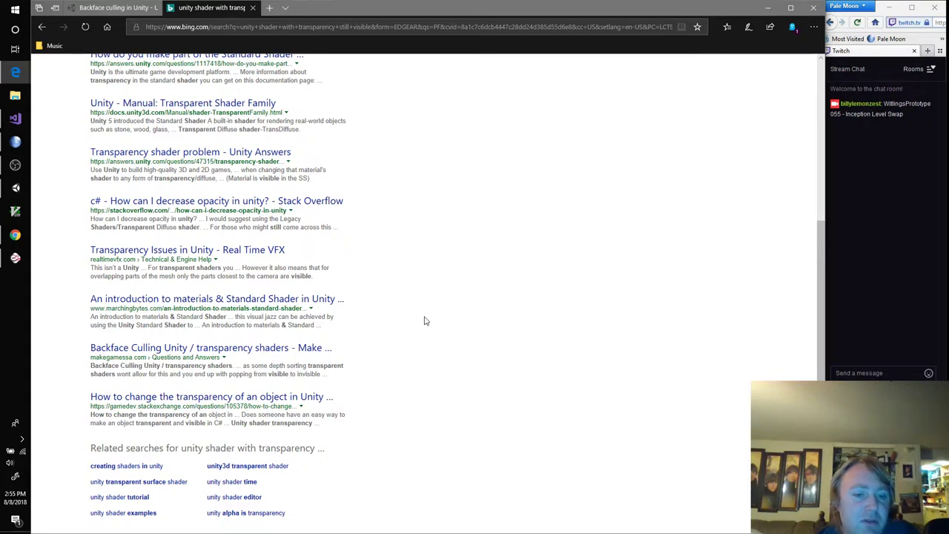
scroll(415, 329, "up", 4)
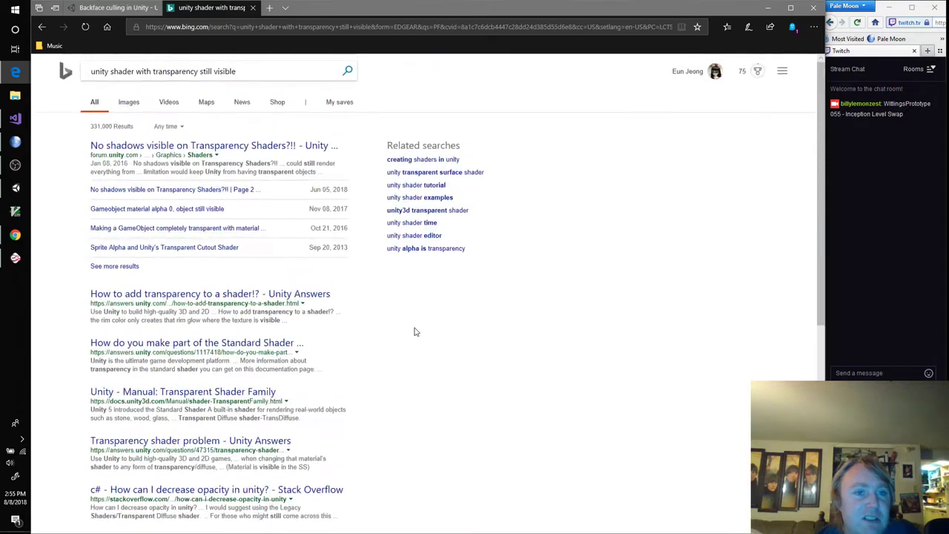
Refine the query to 'unity shader with zero transparency still visible' and open the top forum result
left_click_drag(258, 71, 200, 74)
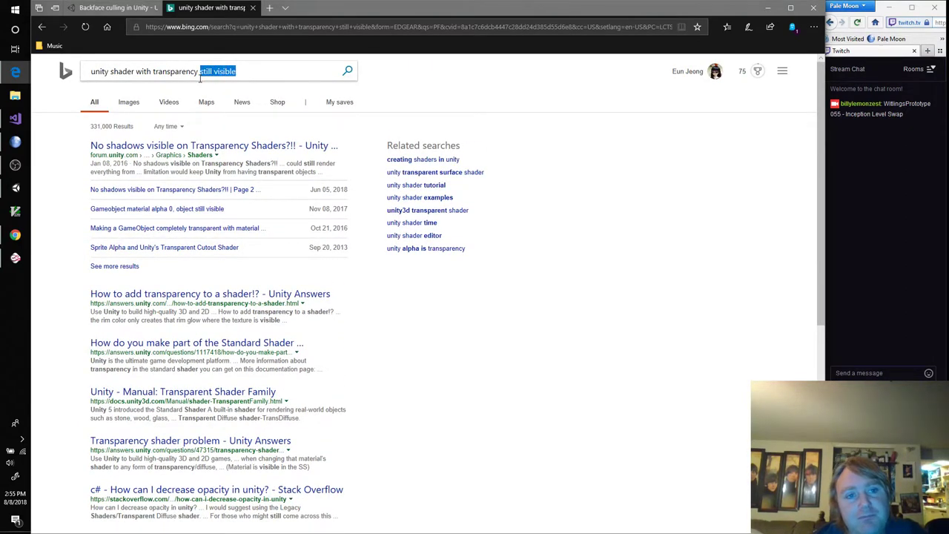
left_click(153, 71)
type("zero")
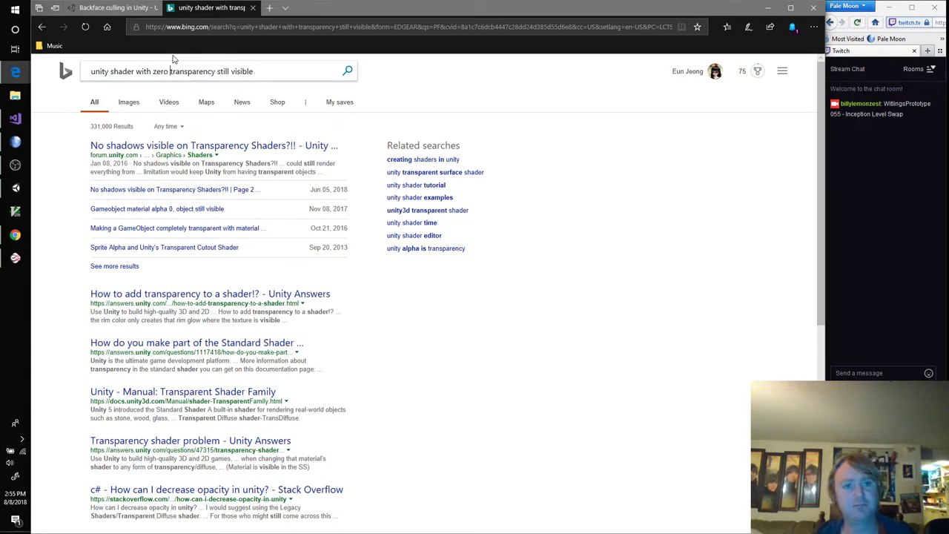
key("Return")
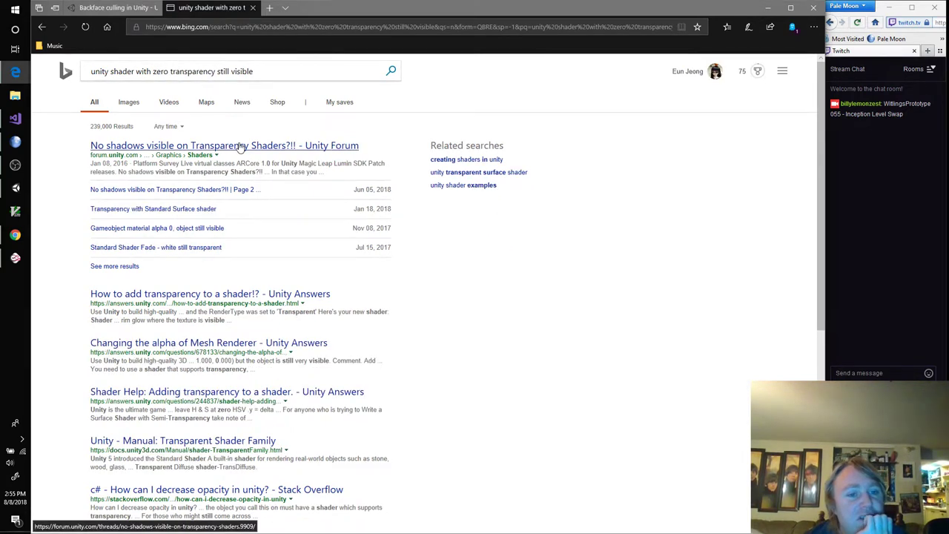
left_click(241, 147)
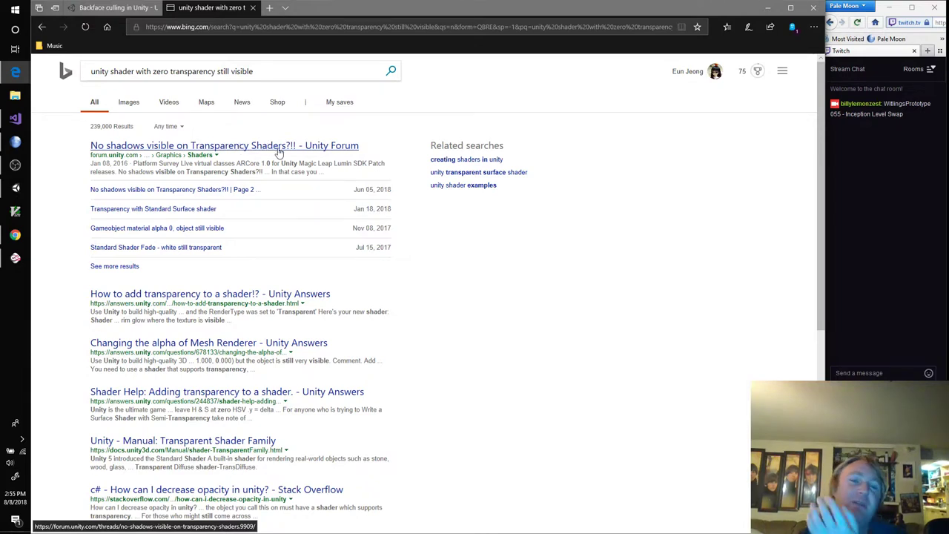
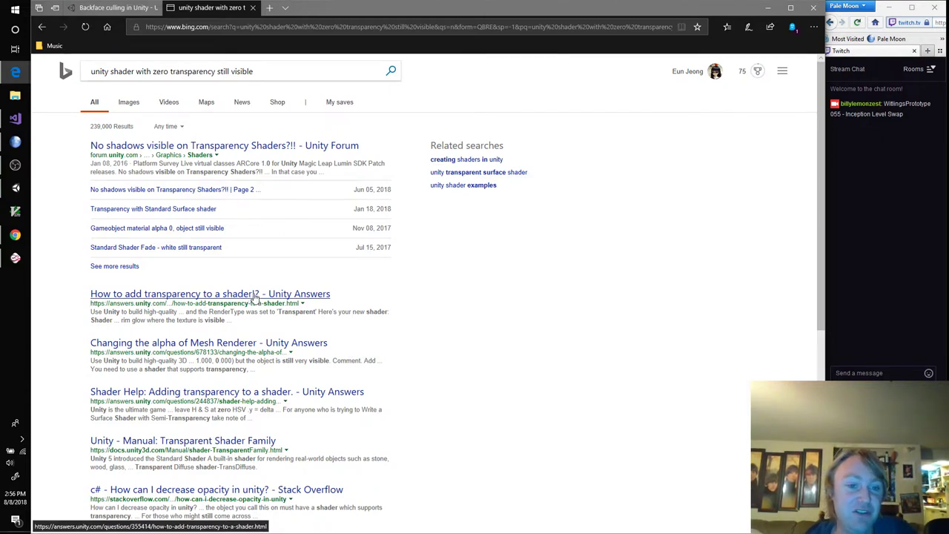
Read the forum answer on adding transparency to a shader, then go back to the search results
left_click(254, 295)
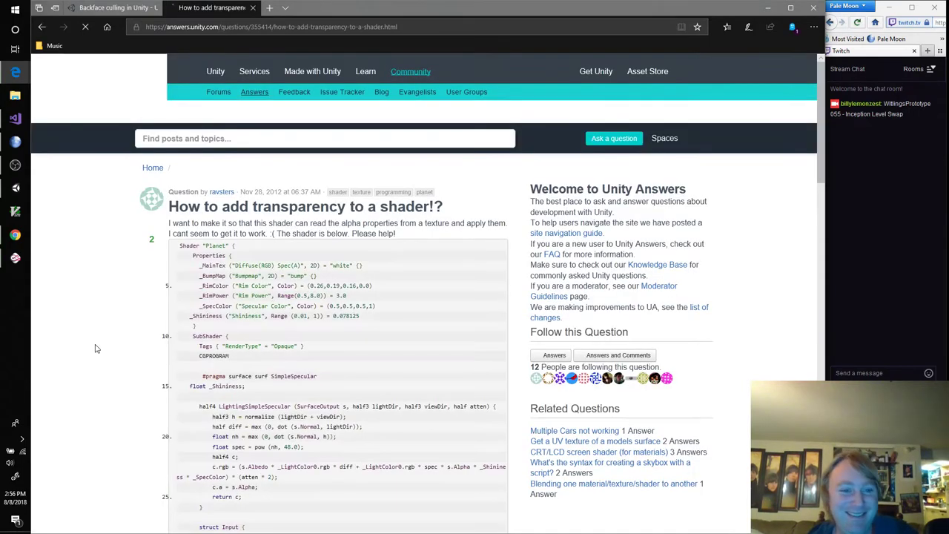
scroll(126, 303, "down", 10)
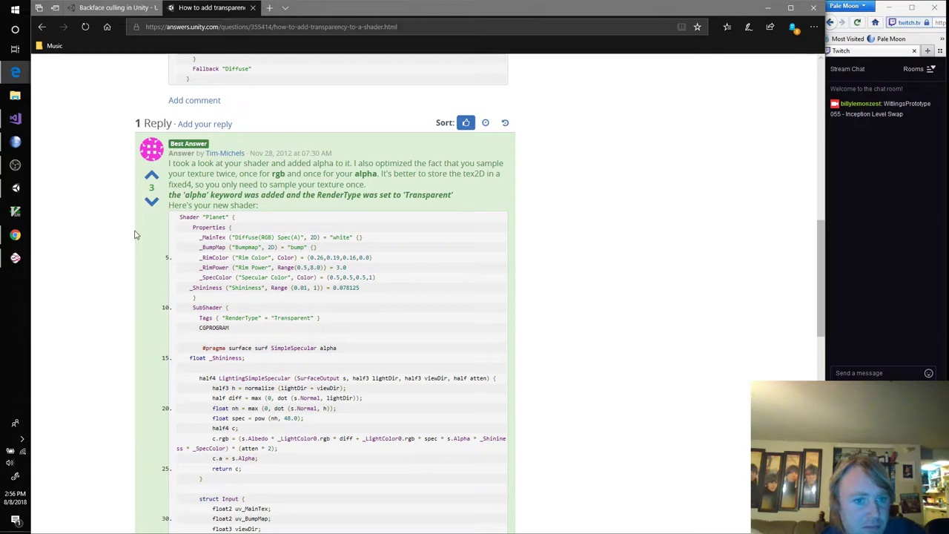
scroll(136, 240, "down", 10)
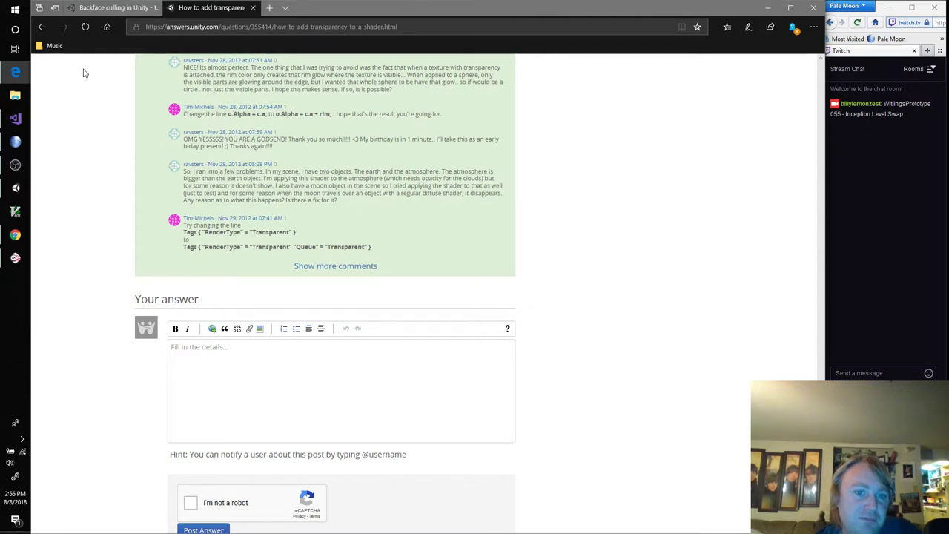
left_click(43, 27)
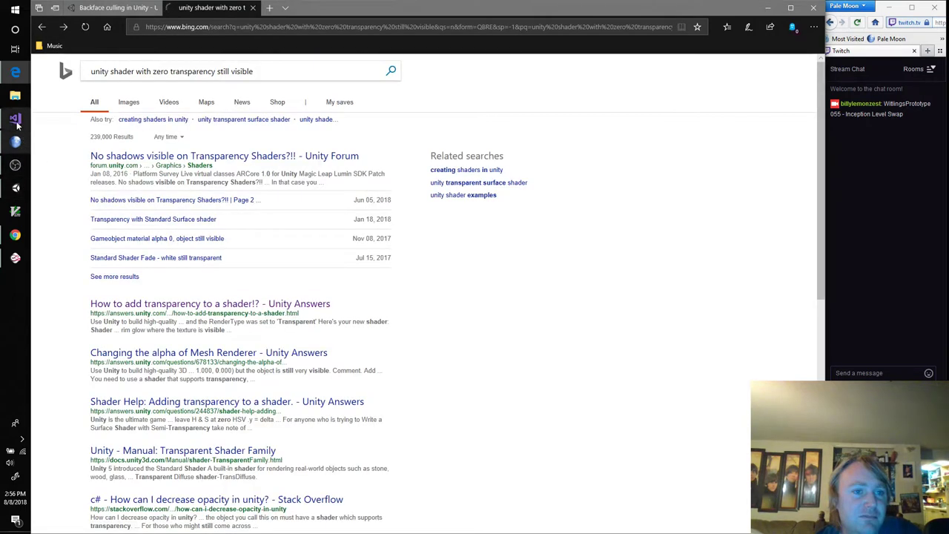
Switch between the FadeShader code, the search results and the backface culling forum thread
left_click(17, 122)
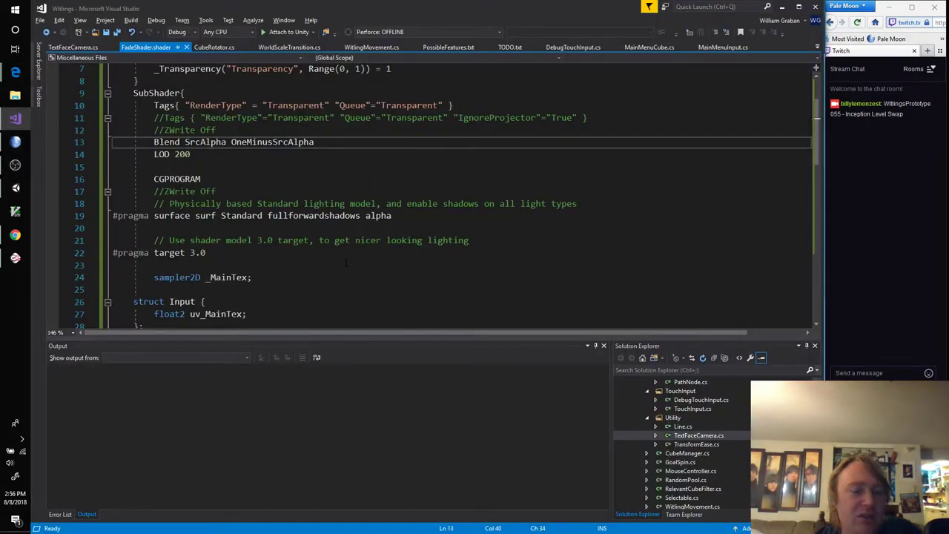
mouse_move(15, 71)
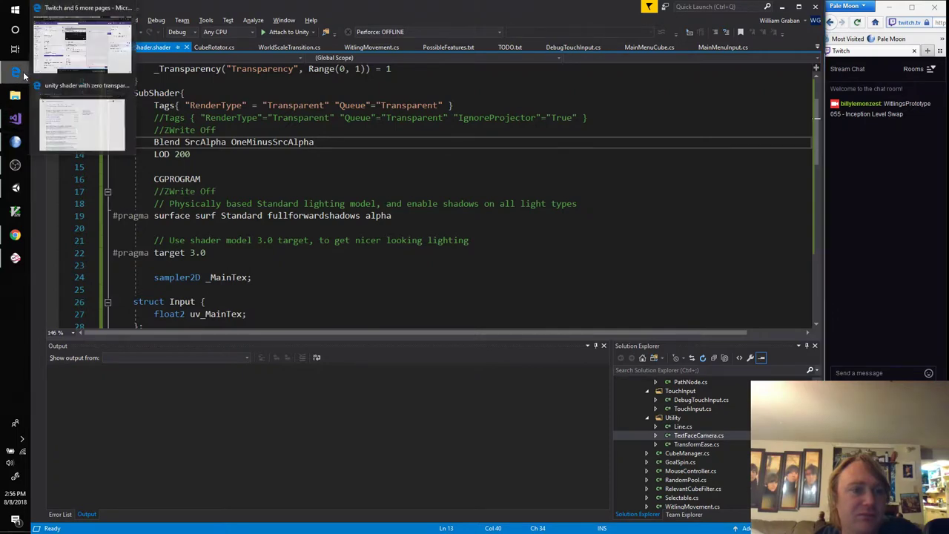
left_click(74, 126)
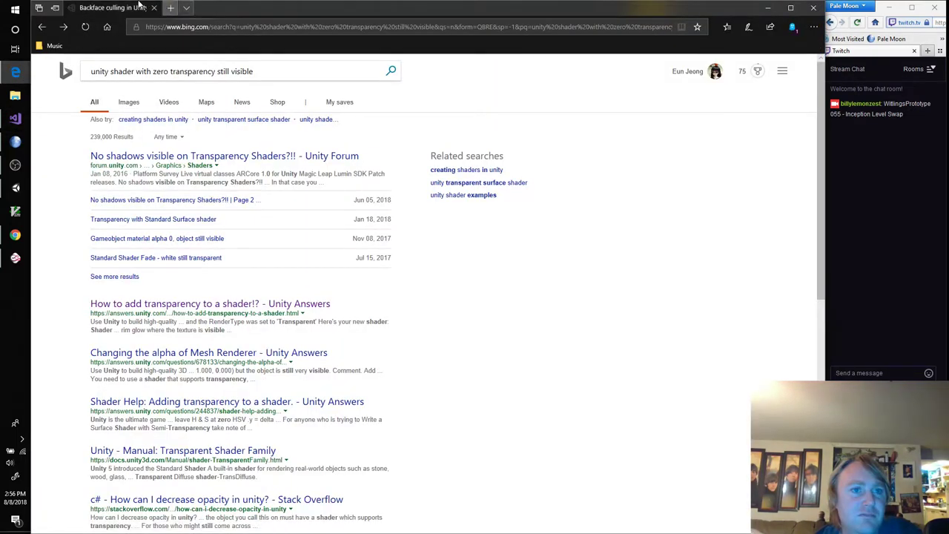
key("alt+Right")
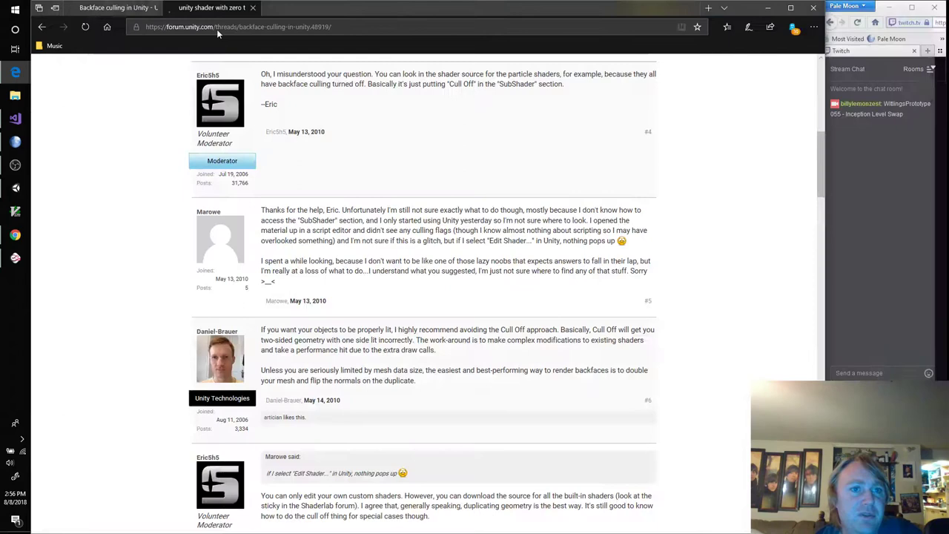
left_click(202, 9)
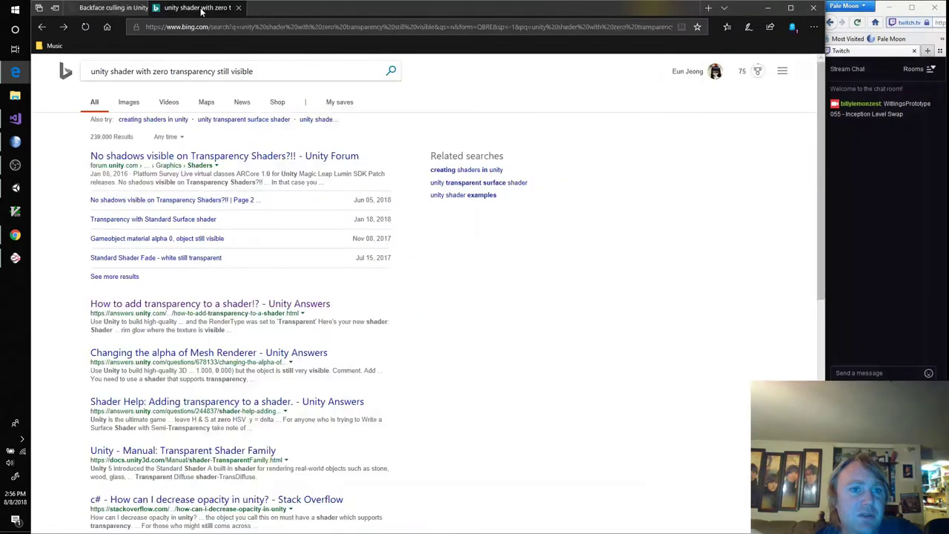
left_click(135, 9)
left_click(199, 7)
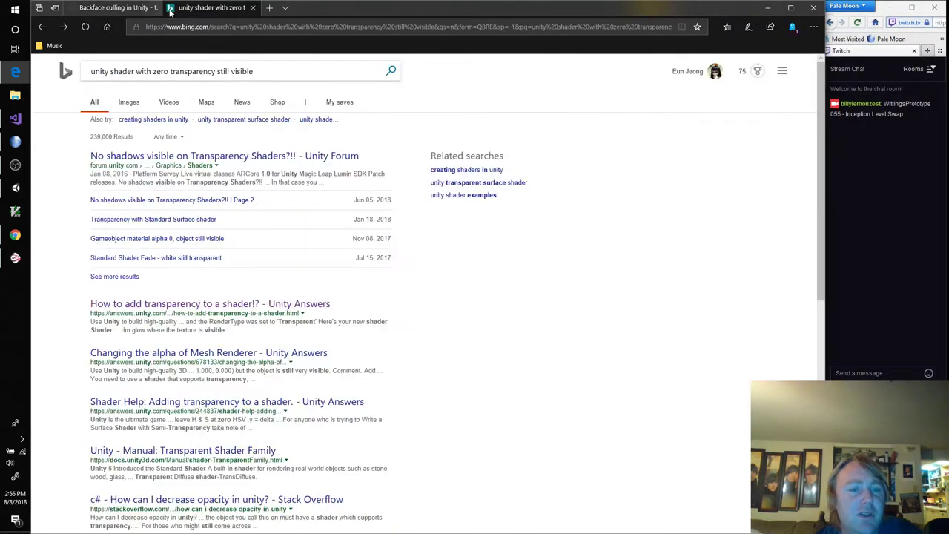
Reopen 'Unity - Manual: ShaderLab: Blending' from history and select the premultiplied transparency blend factors
right_click(43, 27)
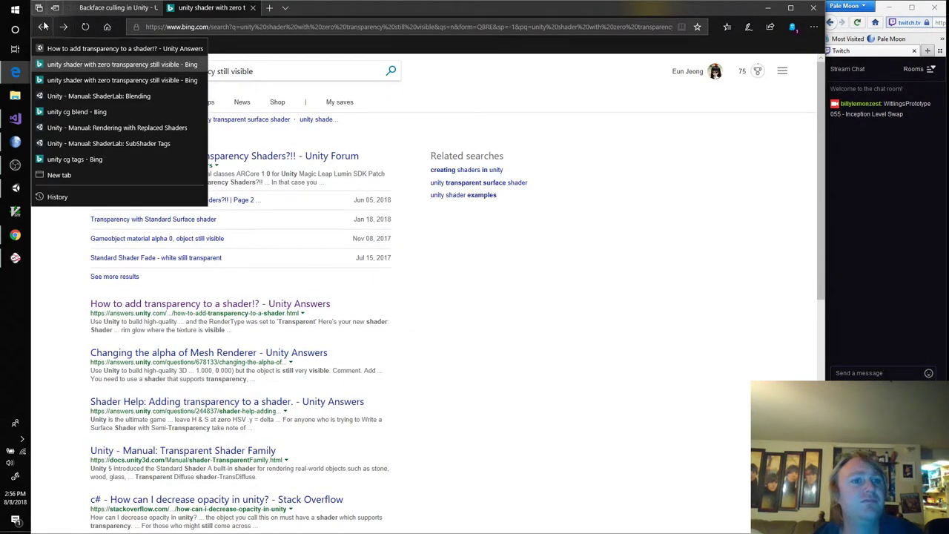
left_click(98, 95)
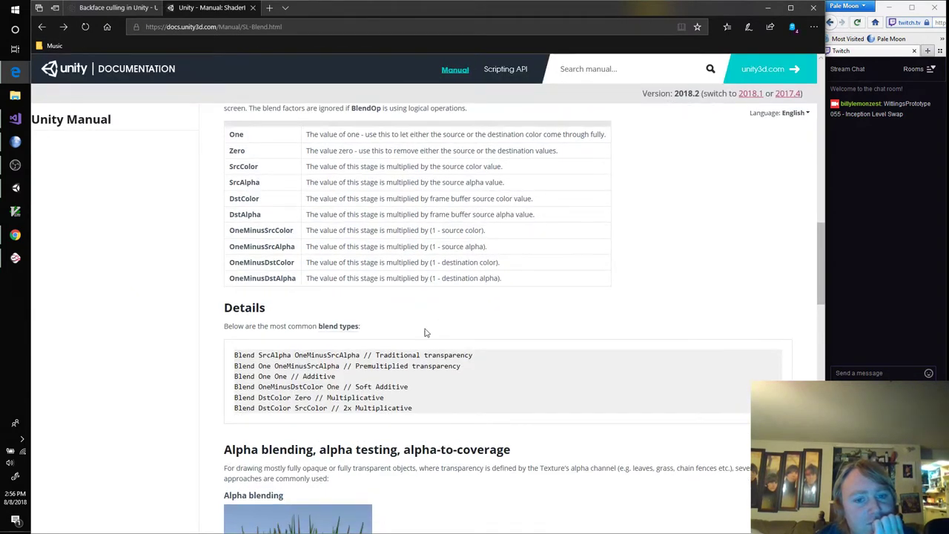
double_click(333, 356)
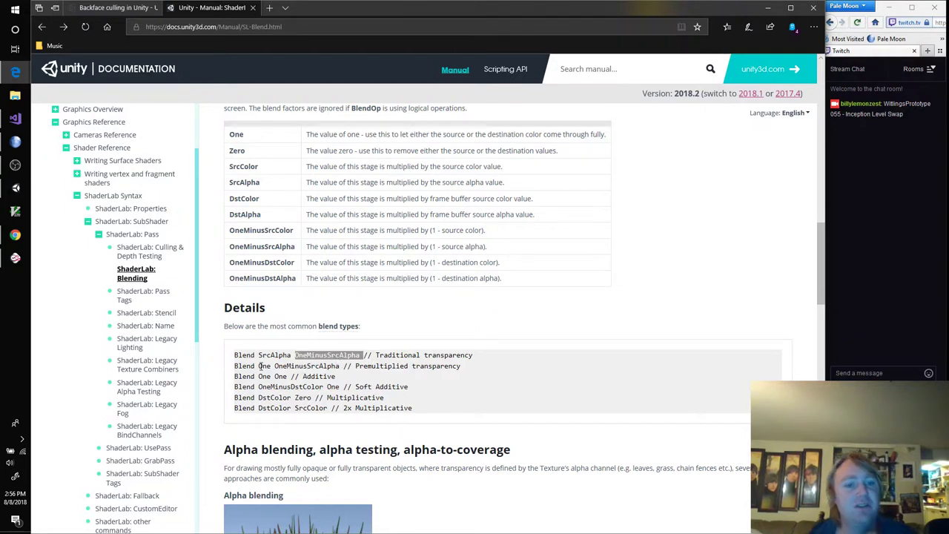
left_click_drag(258, 366, 341, 366)
key("ctrl+c")
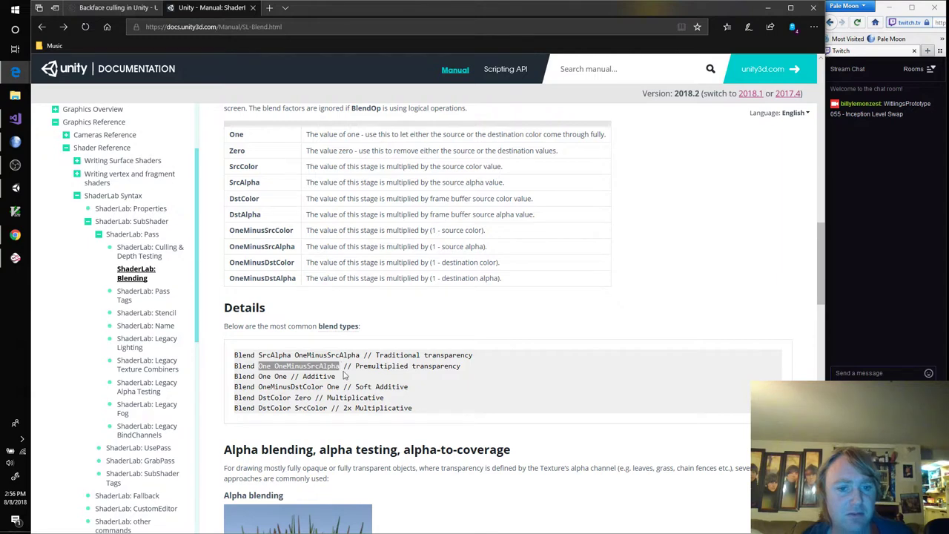
key("alt+Tab")
key("Tab")
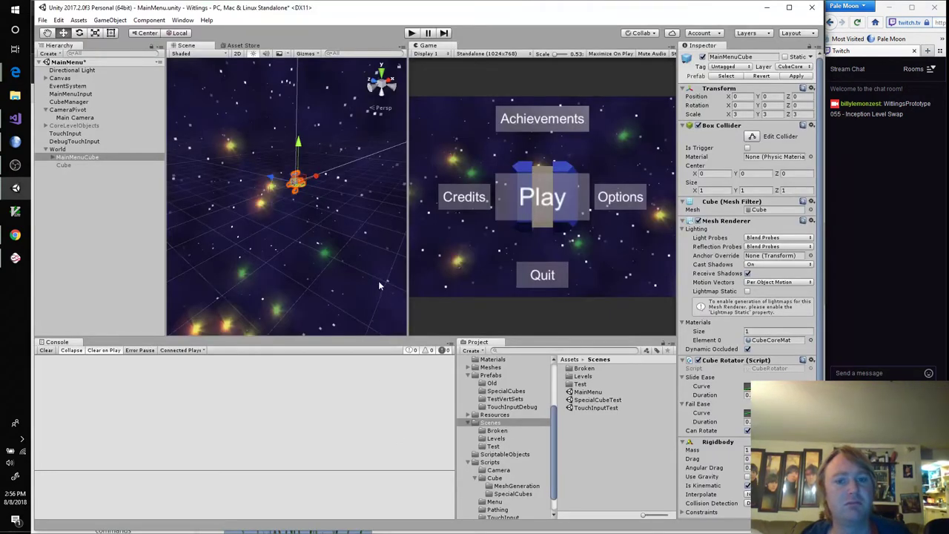
Replace line 13's 'SrcAlpha OneMinusSrcAlpha' with 'One OneMinusSrcAlpha' in FadeShader.shader and save
left_click(15, 119)
left_click_drag(314, 142, 185, 141)
key("ctrl+v")
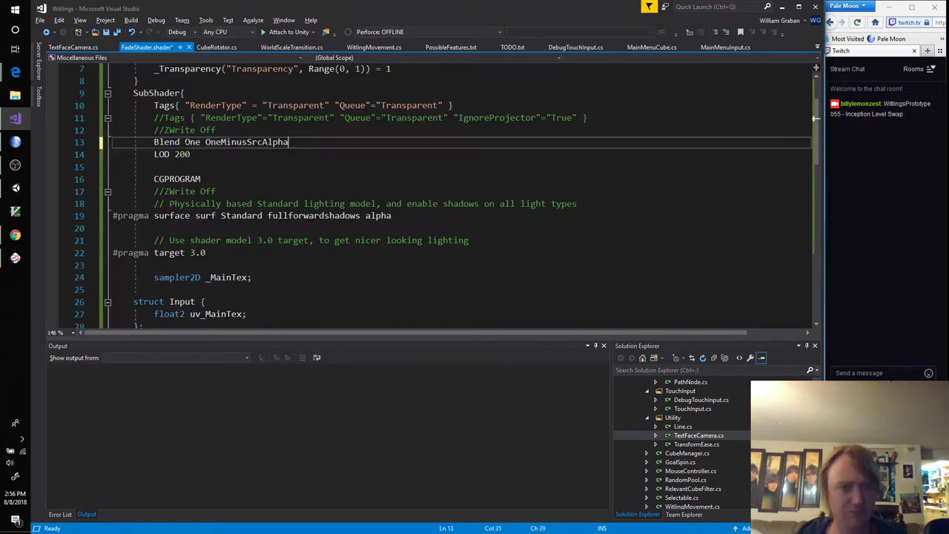
key("ctrl+s")
key("alt+Tab")
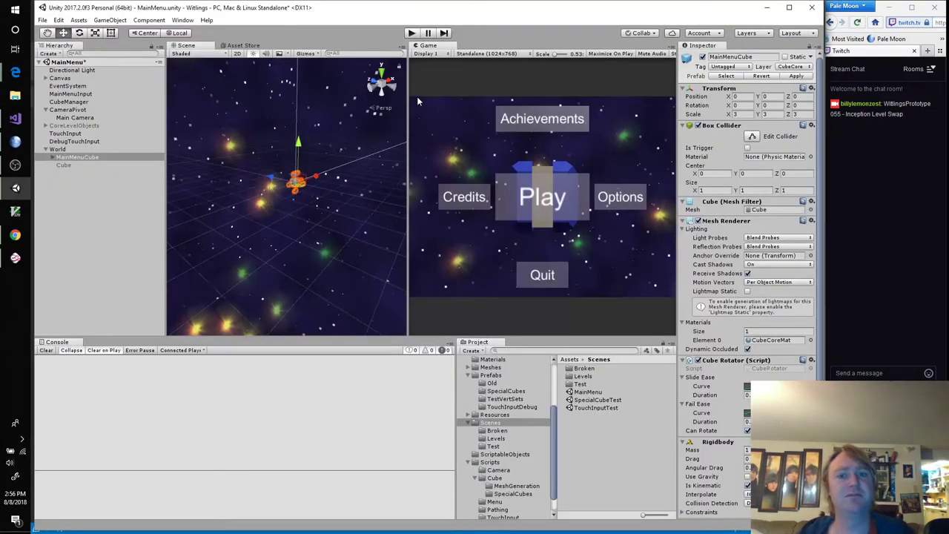
Play the MainMenu scene to see the premultiplied blending, then return to the FadeShader code
left_click(412, 33)
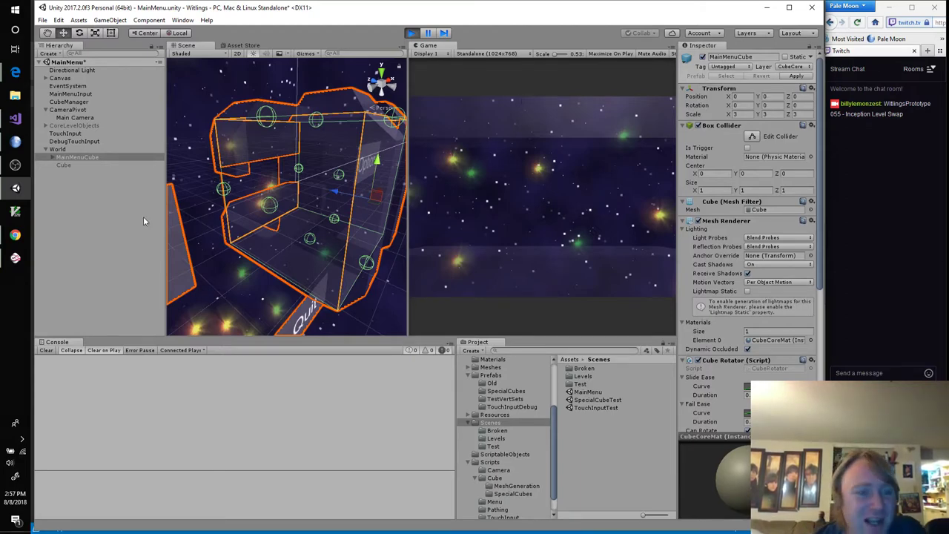
left_click(15, 118)
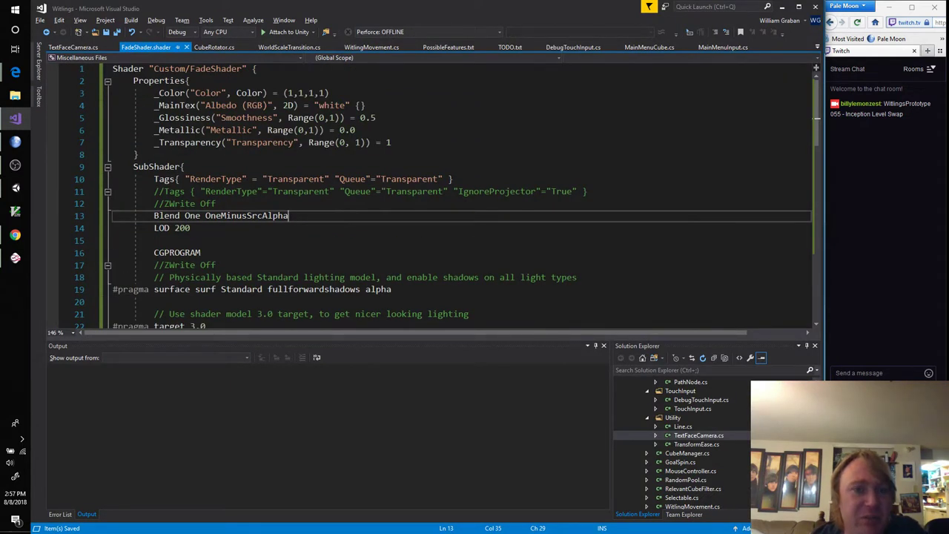
double_click(245, 118)
double_click(236, 131)
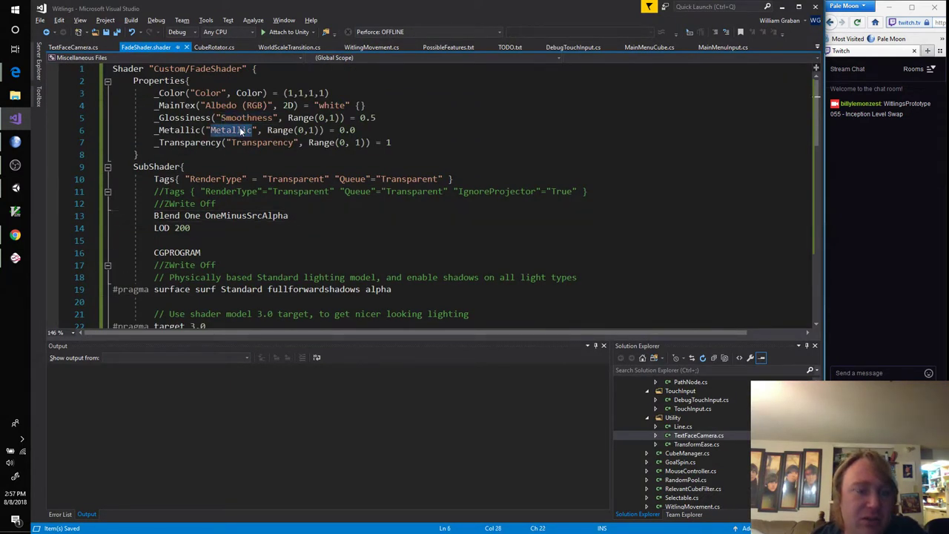
double_click(247, 119)
double_click(236, 131)
double_click(247, 118)
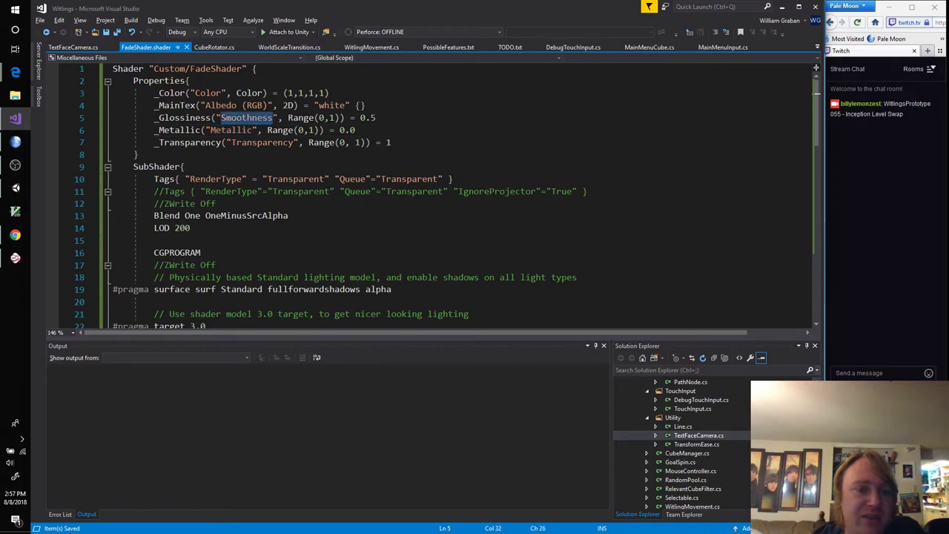
left_click(235, 130)
left_click(14, 188)
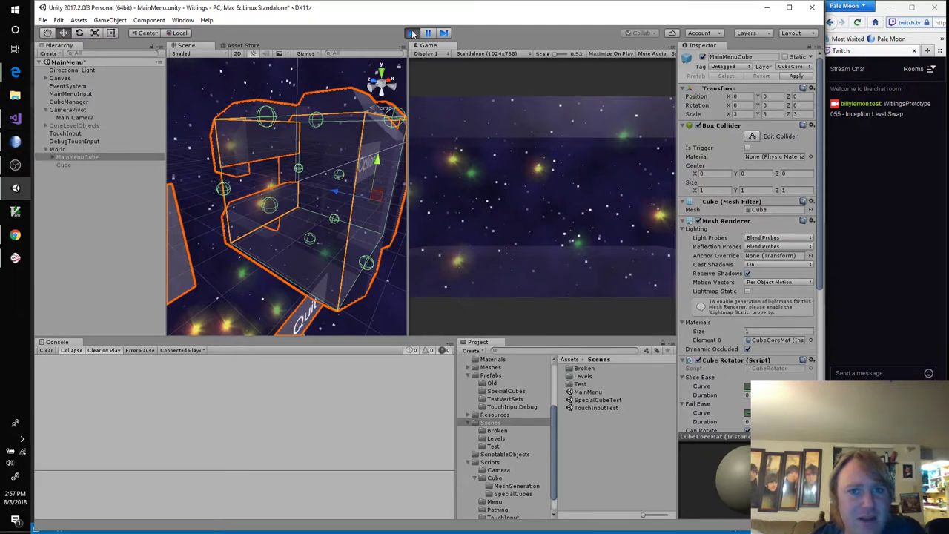
left_click(413, 34)
left_click(15, 118)
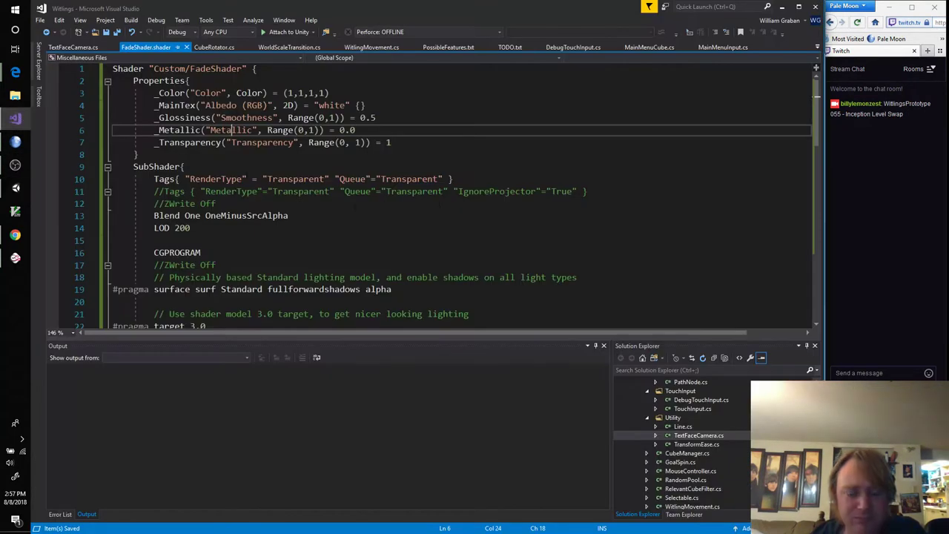
scroll(441, 202, "down", 11)
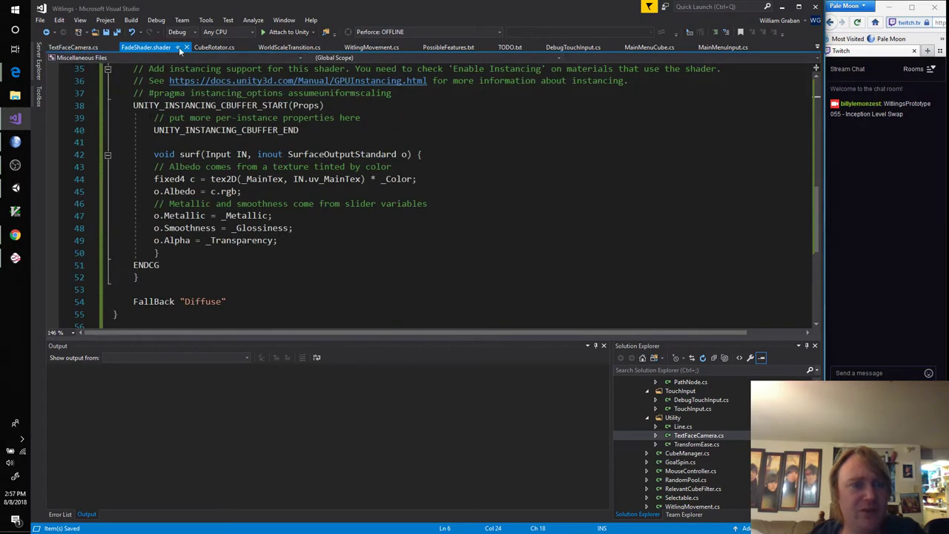
In WorldScaleTransition, copy the _Transparency SetFloat line as a _Smoothness line with value 0
left_click(290, 47)
scroll(445, 268, "down", 1)
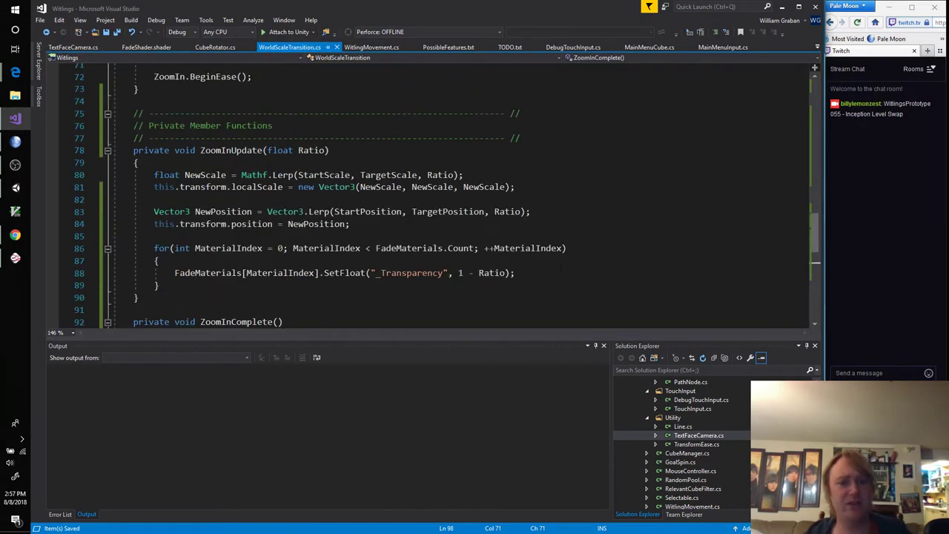
left_click(806, 273)
key("ctrl+c")
key("ctrl+v")
double_click(411, 285)
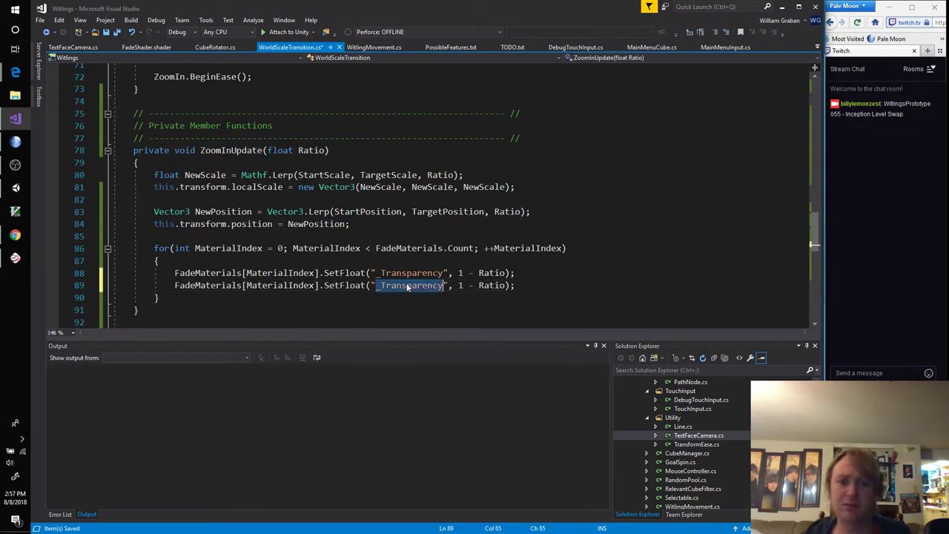
type("_Smoo")
type("thness")
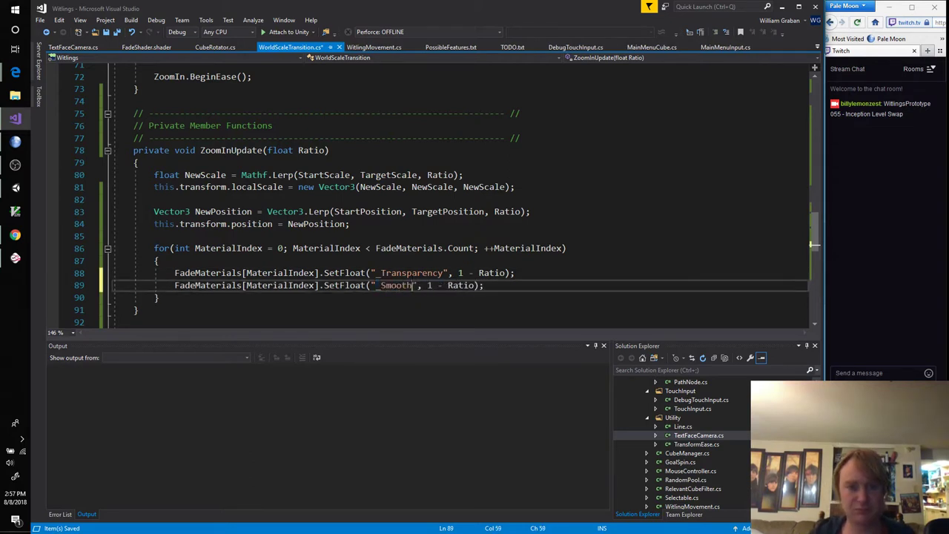
key("ctrl+Right")
key("ctrl+shift+Right")
key("ctrl+shift+Right")
key("ctrl+shift+Right")
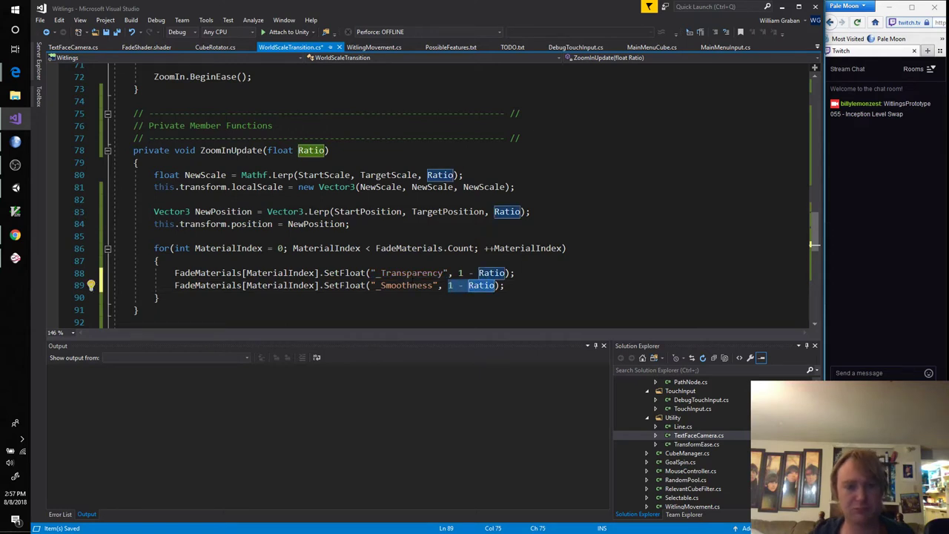
type("0")
Drop the smoothness fade from ZoomInUpdate, paste the reset into ZoomInComplete, and duplicate it for _Metallic
key("ctrl+shift+l")
scroll(415, 282, "down", 3)
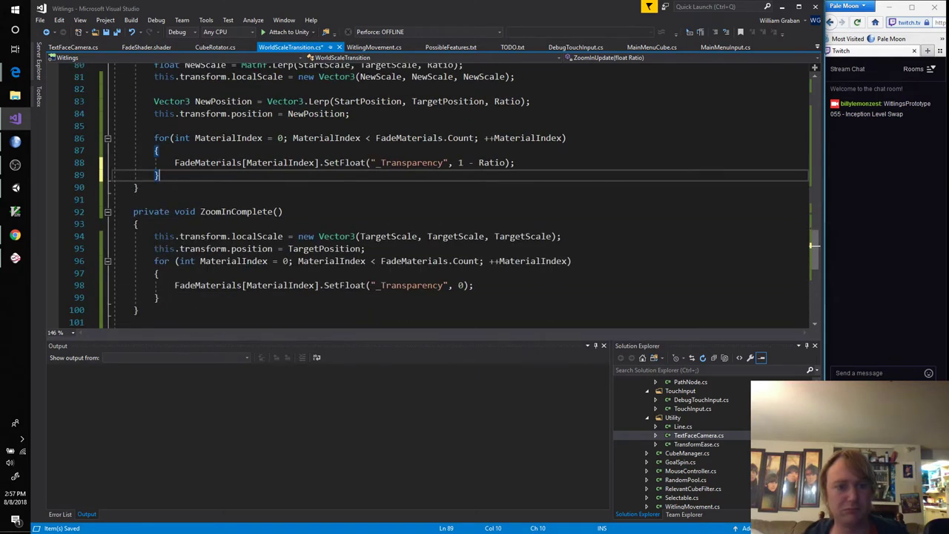
left_click(345, 297)
key("ctrl+v")
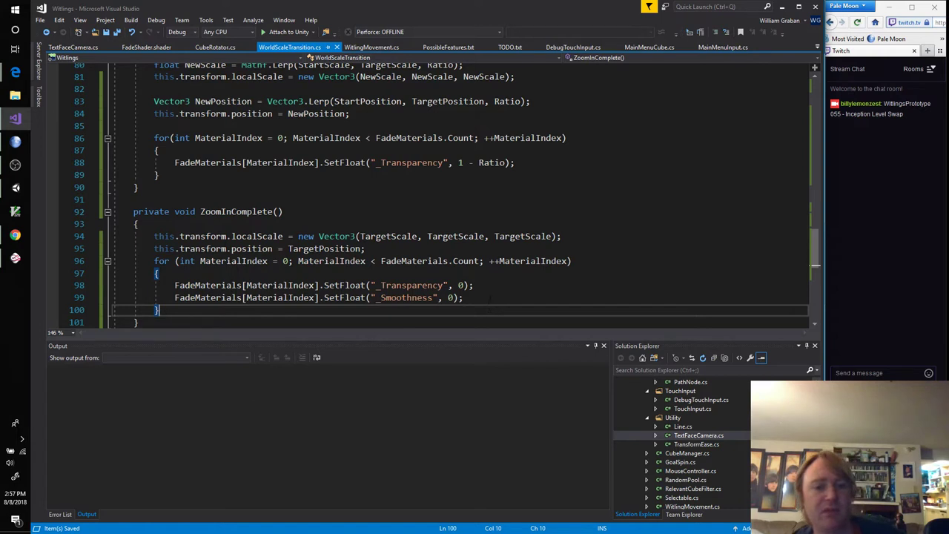
key("Up")
key("End")
key("ctrl+v")
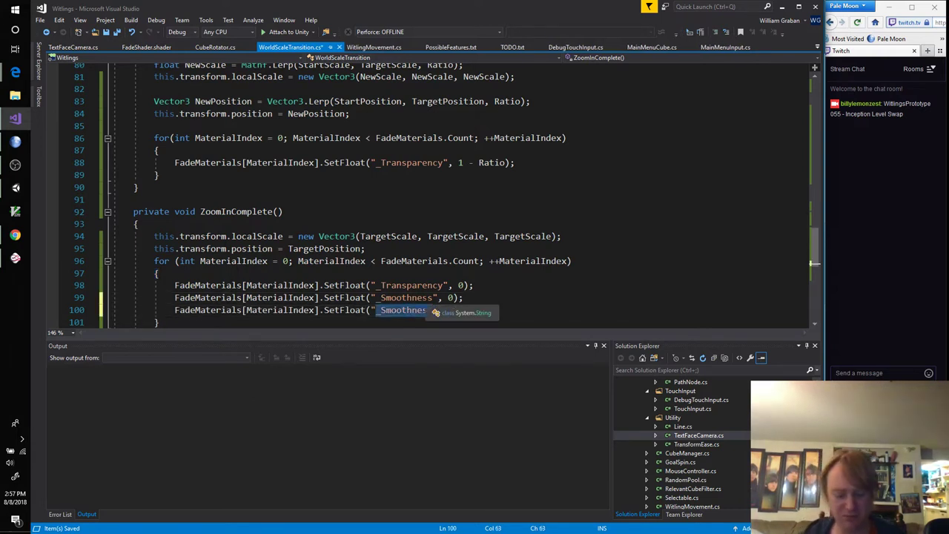
key("ctrl+BackSpace")
key("ctrl+Delete")
type("Metallic\", 0);")
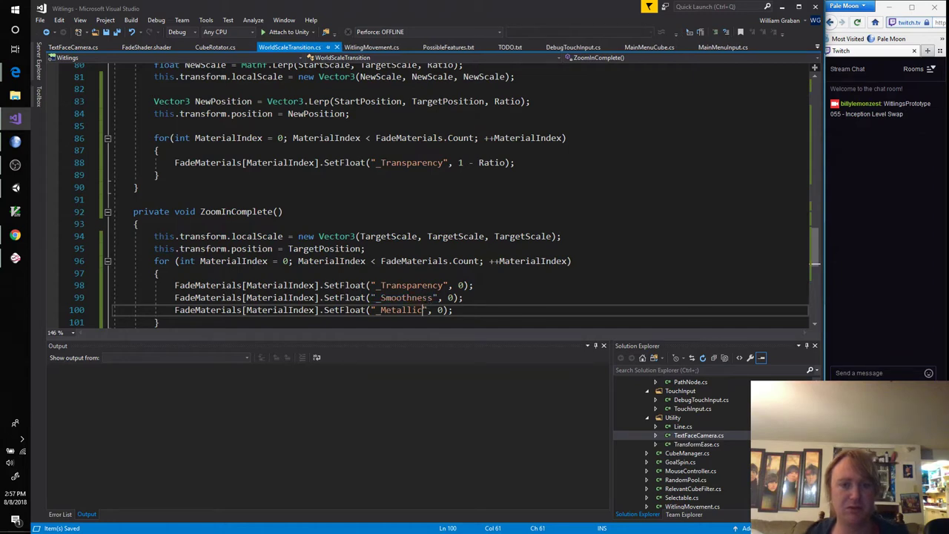
Play the MainMenu scene and expand MainMenuCube's CubeCoreMat: Smoothness 0.5, Metallic 0, Transparency 0
key("alt+Tab")
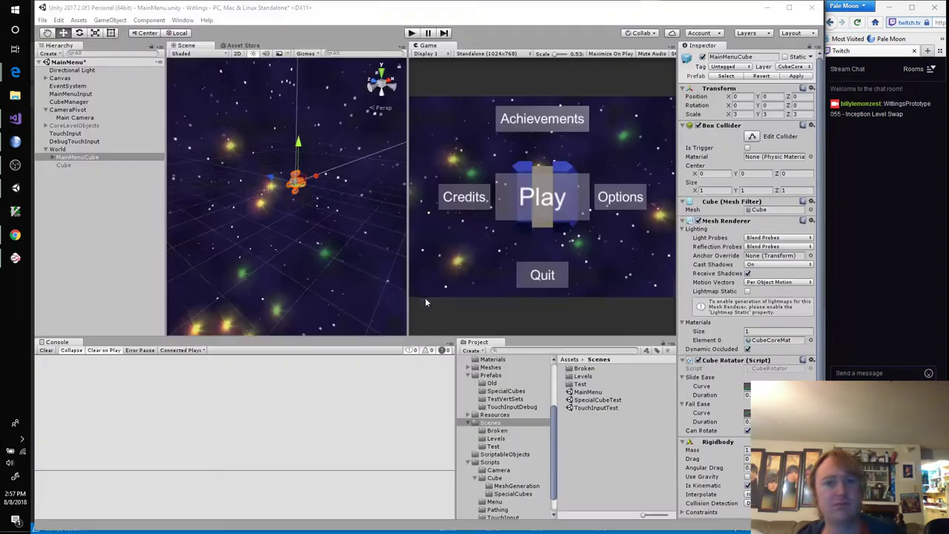
key("ctrl+p")
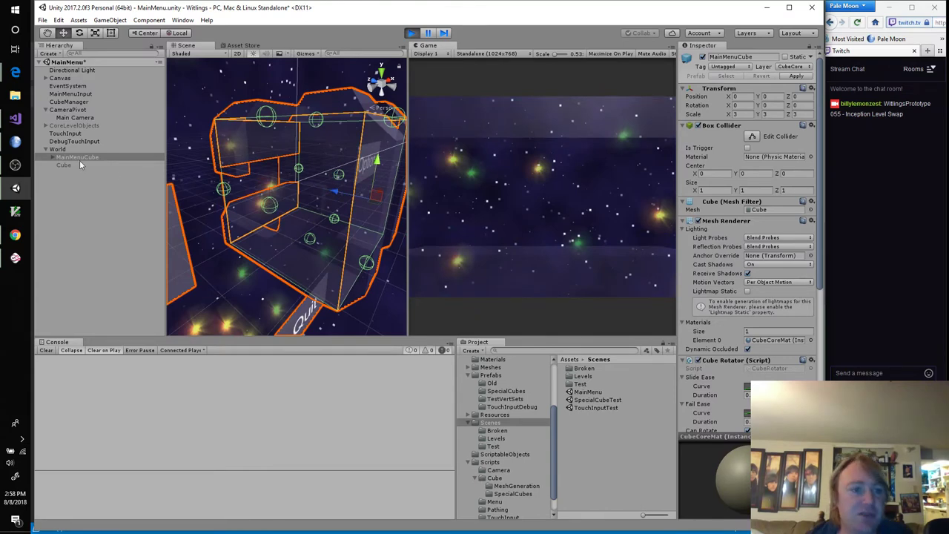
scroll(771, 315, "down", 5)
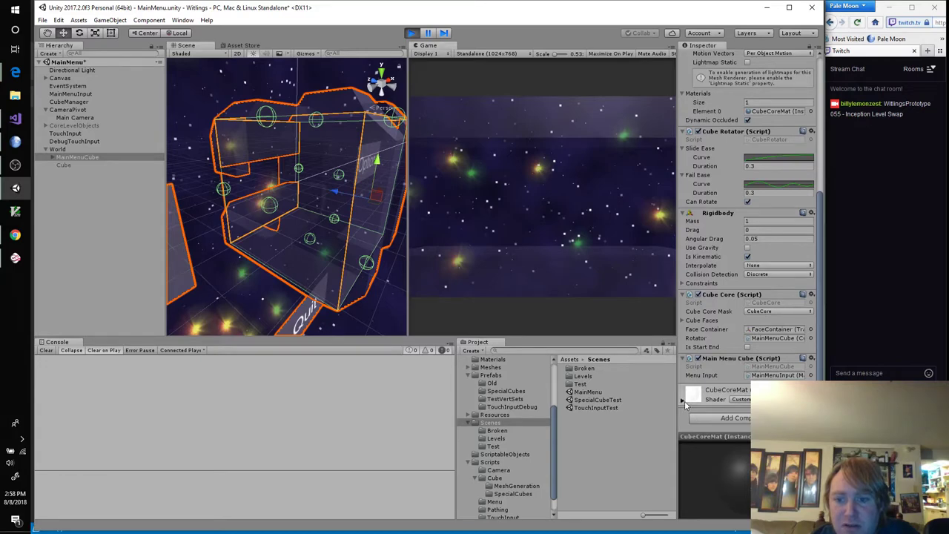
left_click(683, 401)
scroll(735, 343, "down", 3)
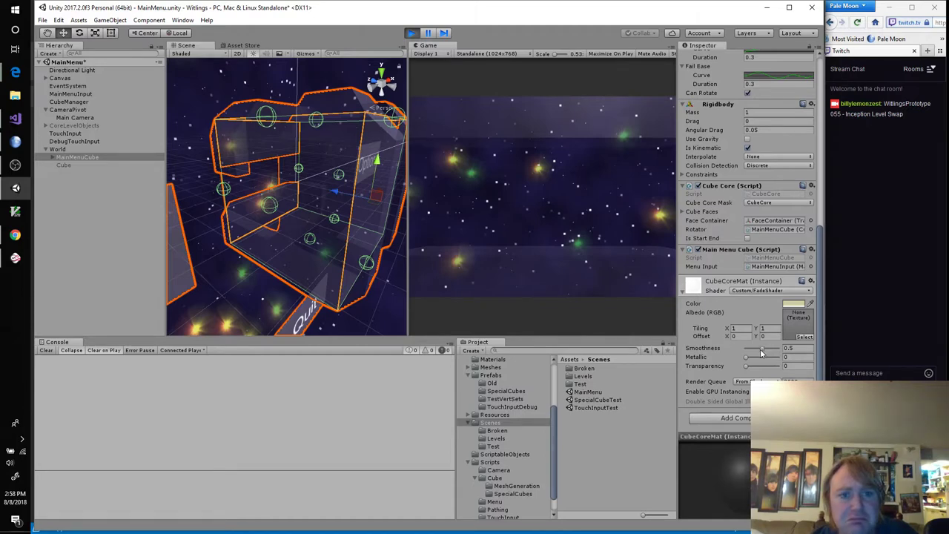
Select PathWalls under MainMenuCube > FaceContainer > ForwardFace > Meshes and expand PathWallMat
left_click(54, 158)
left_click(52, 157)
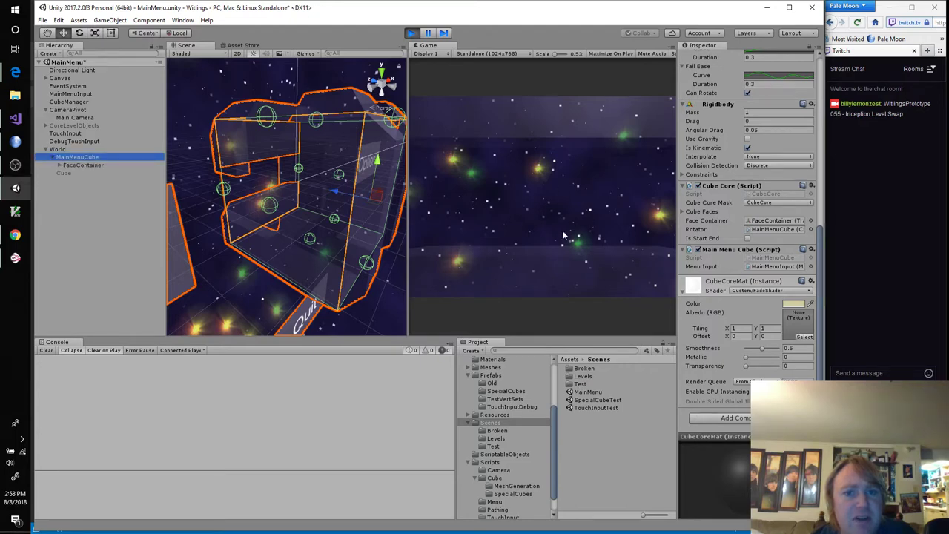
left_click(60, 165)
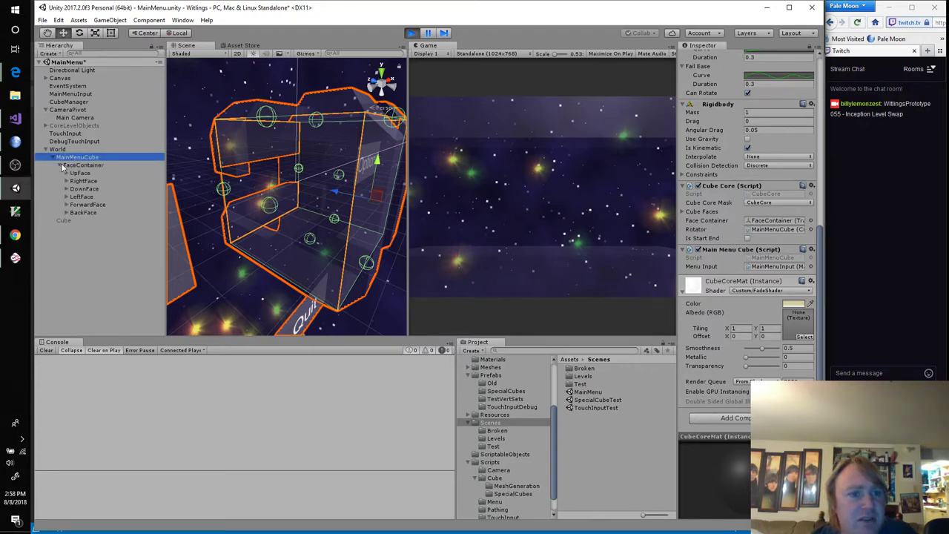
left_click(66, 205)
left_click(73, 212)
left_click(80, 220)
left_click(102, 228)
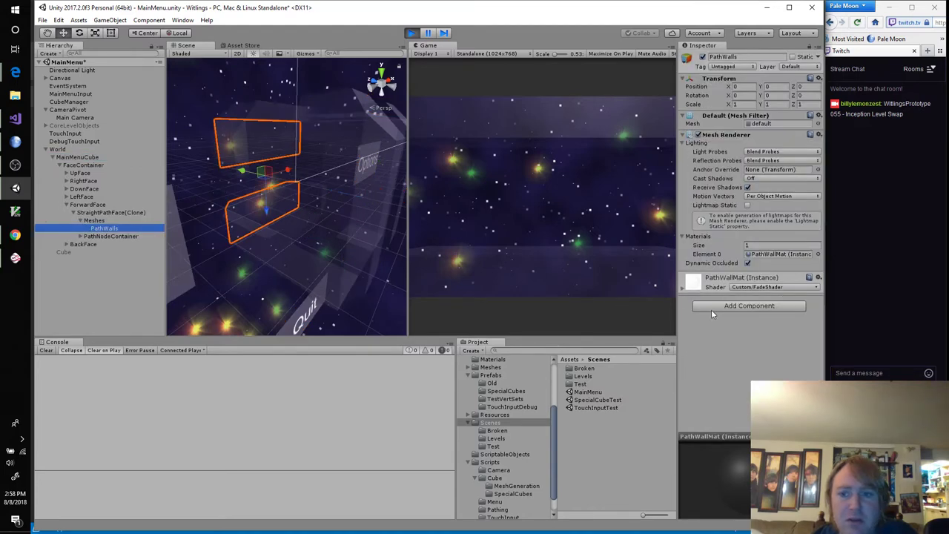
left_click(683, 289)
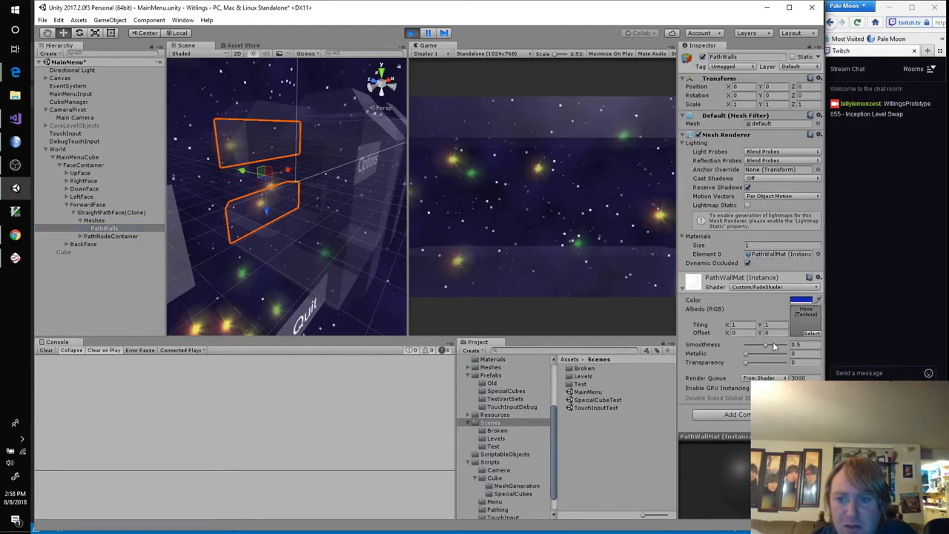
Try different PathWallMat smoothness and metallic slider values, then stop play mode
mouse_move(768, 347)
left_mouse_down()
mouse_move(711, 348)
mouse_move(826, 350)
left_mouse_up()
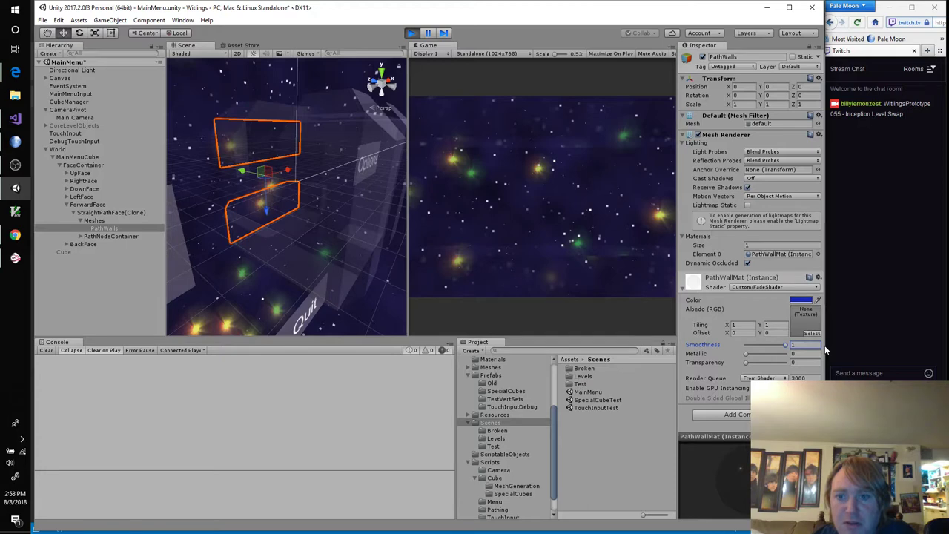
left_click(749, 356)
left_click_drag(752, 358, 709, 358)
mouse_move(786, 346)
left_mouse_down()
mouse_move(708, 349)
mouse_move(815, 349)
left_mouse_up()
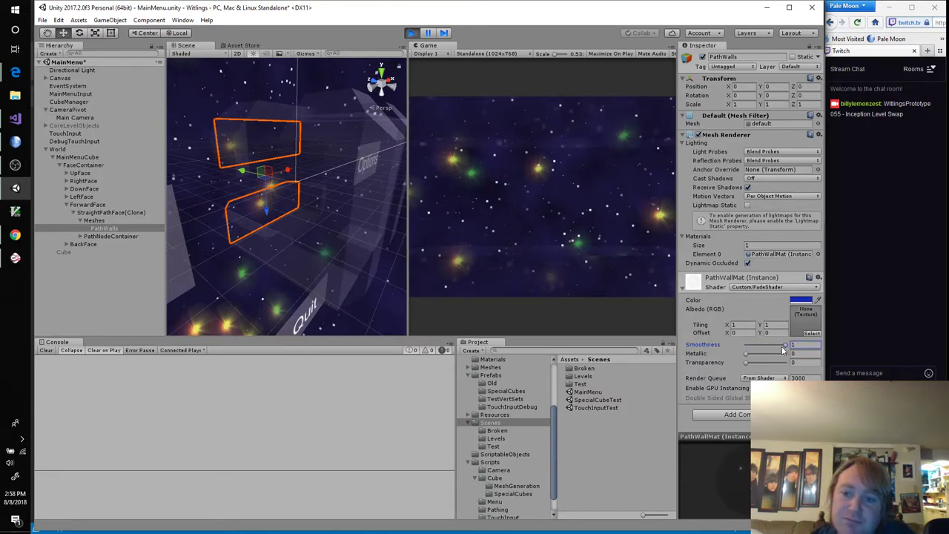
left_click(416, 34)
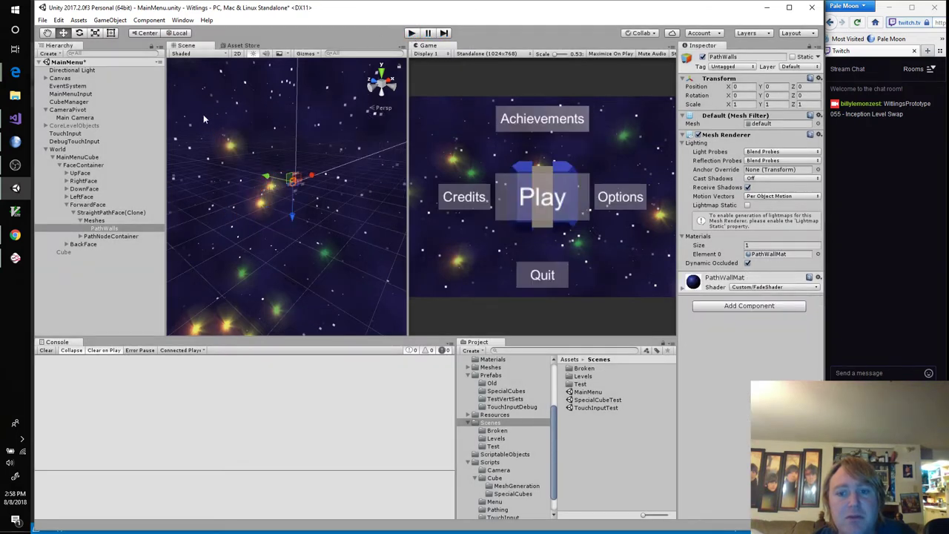
left_click(15, 118)
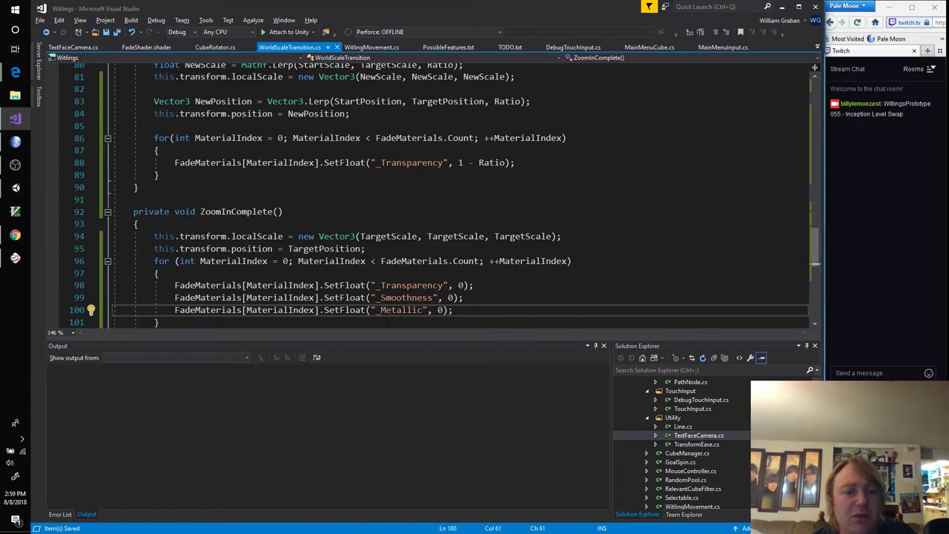
Change the _Smoothness reset value in ZoomInComplete from 0 to 1
left_click(450, 298)
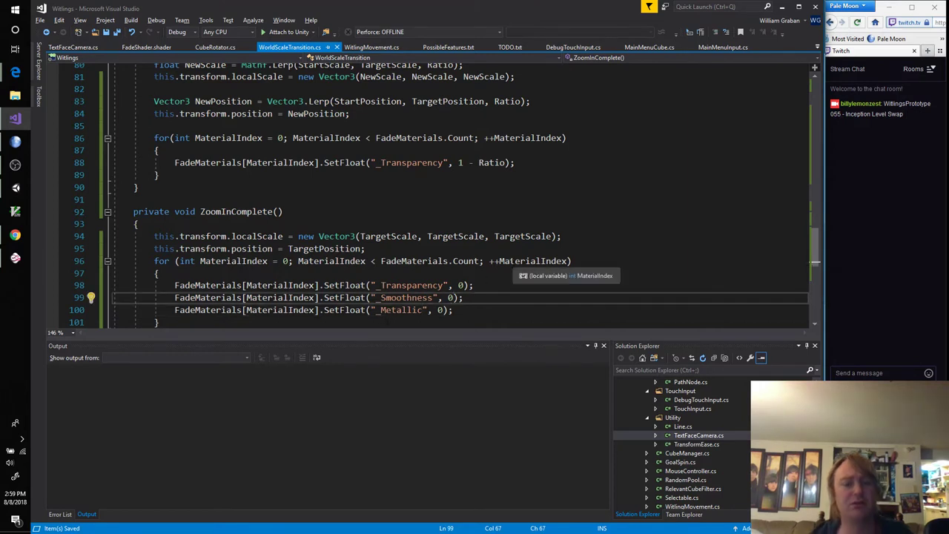
key("BackSpace")
type("1")
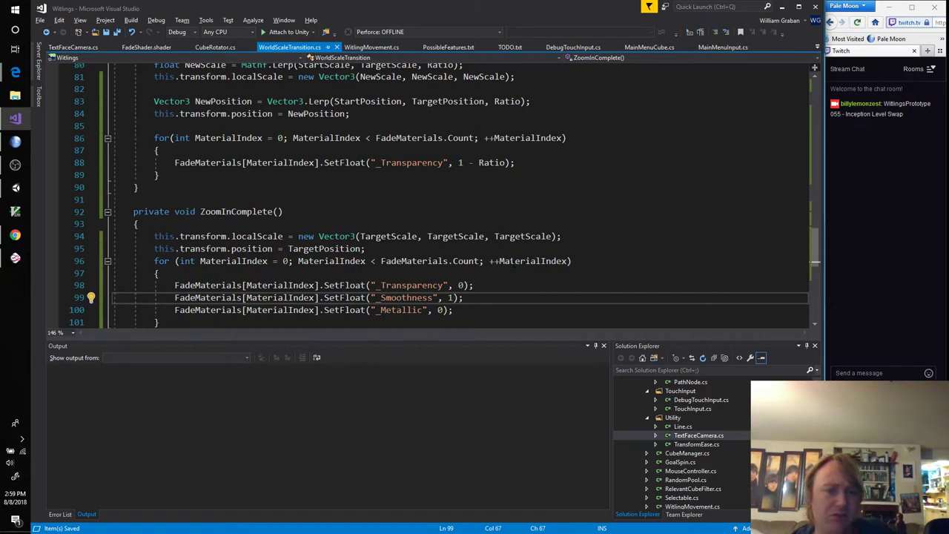
Add print("Zoom in complete!"); at the start of ZoomInComplete
left_click(158, 273)
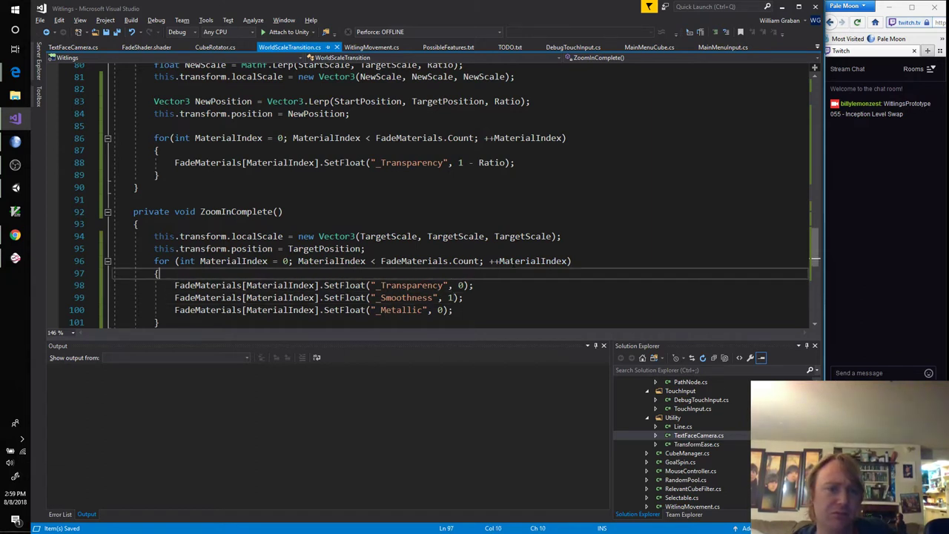
key("Up")
key("Up")
key("Up")
key("Up")
key("Return")
type("pri")
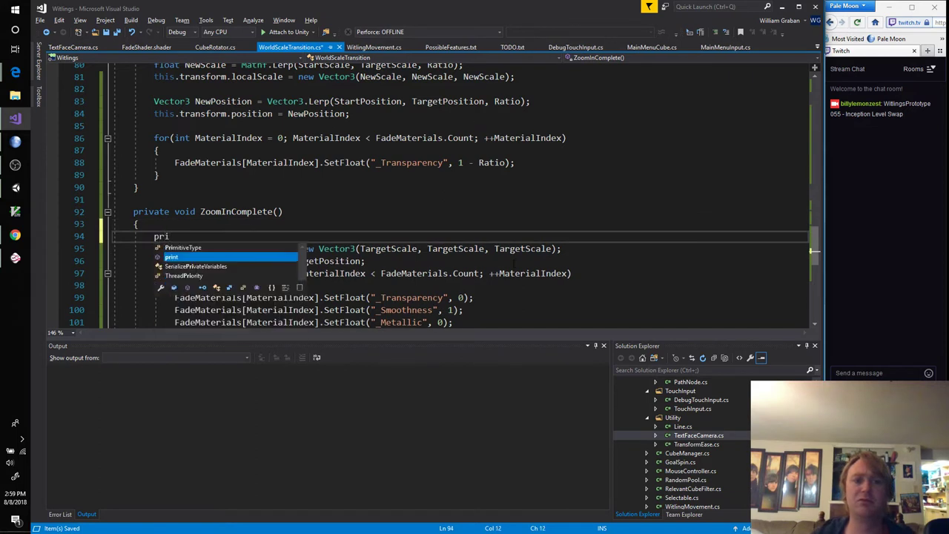
type("nt(\"Zoo")
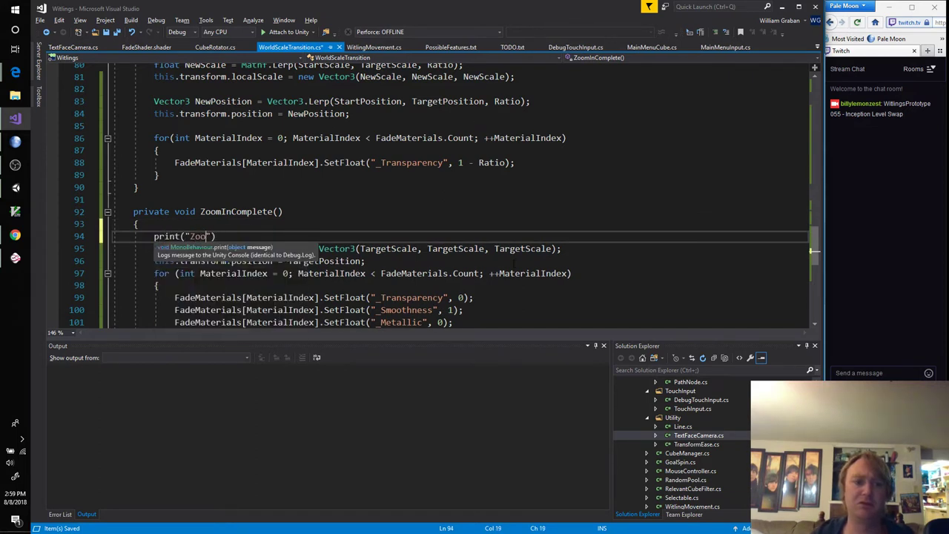
type("m in complete")
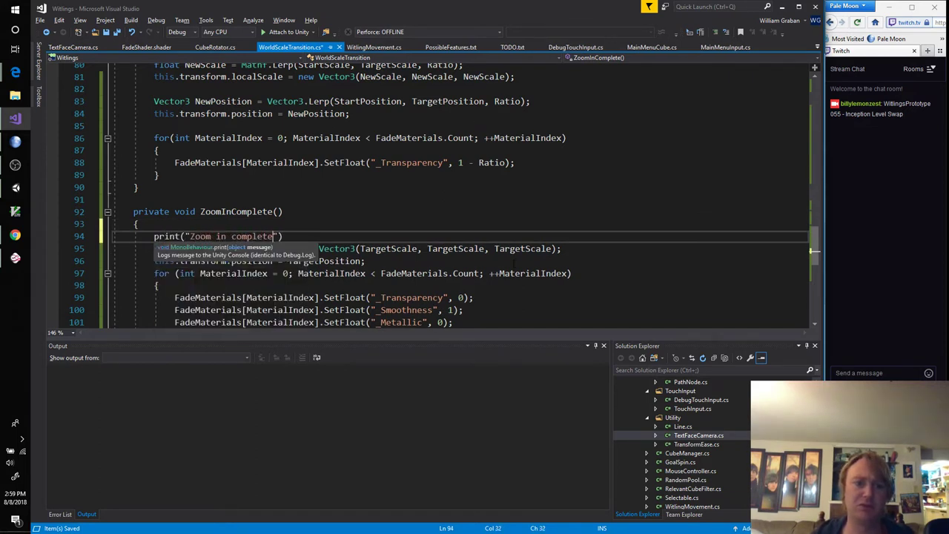
type("!\");")
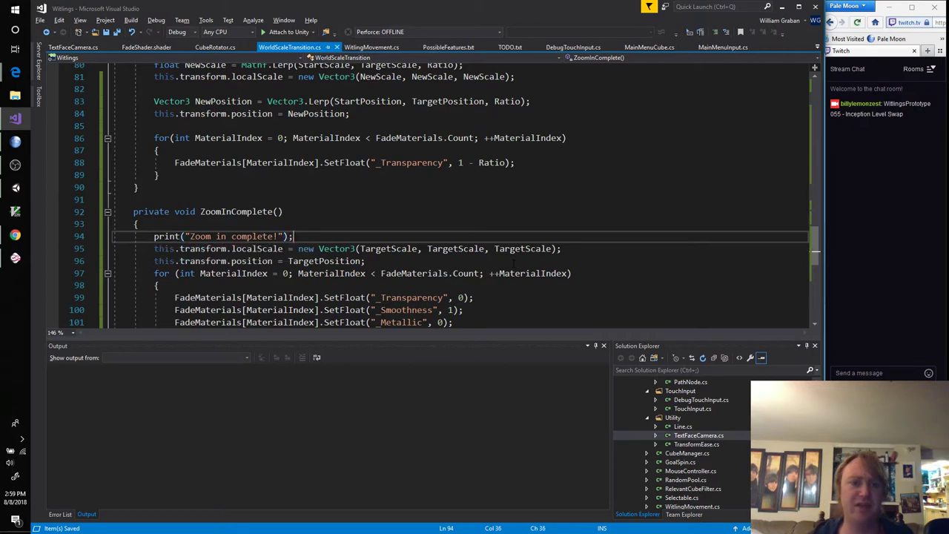
key("alt+Tab")
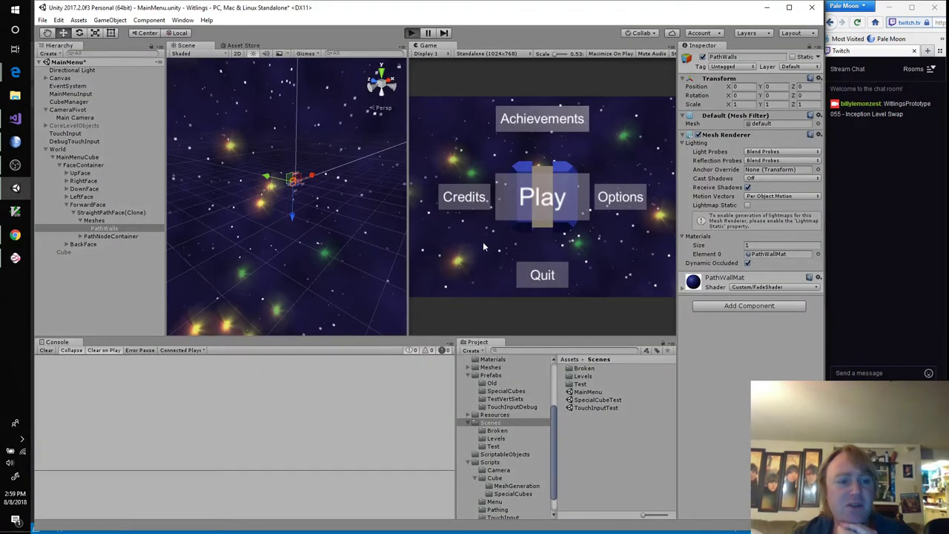
Start the game from the main menu and check PathWallMat's Smoothness value in the Inspector
key("ctrl+p")
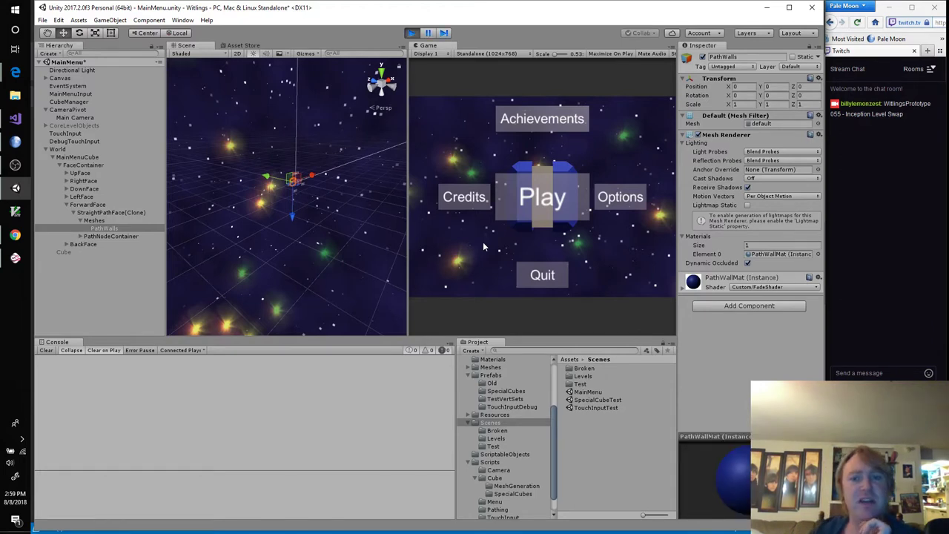
left_click(483, 242)
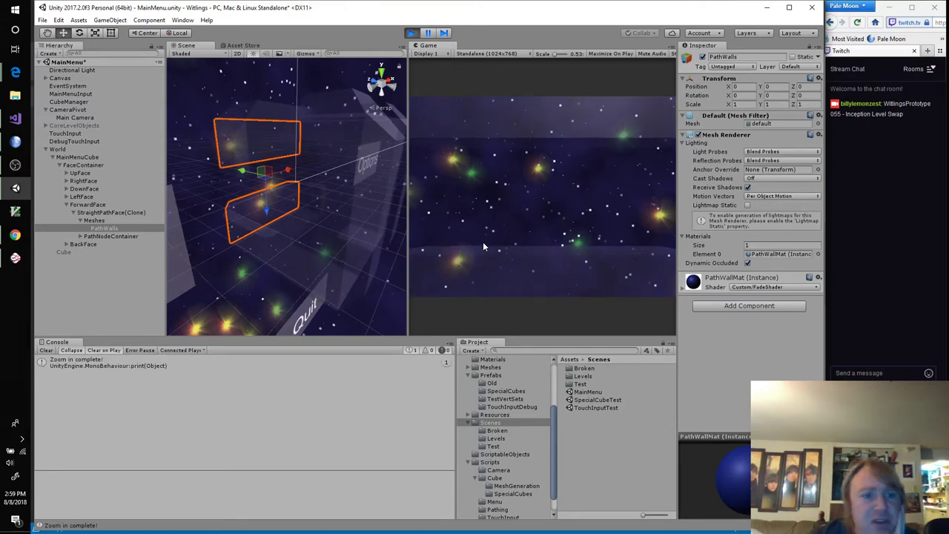
left_click(681, 289)
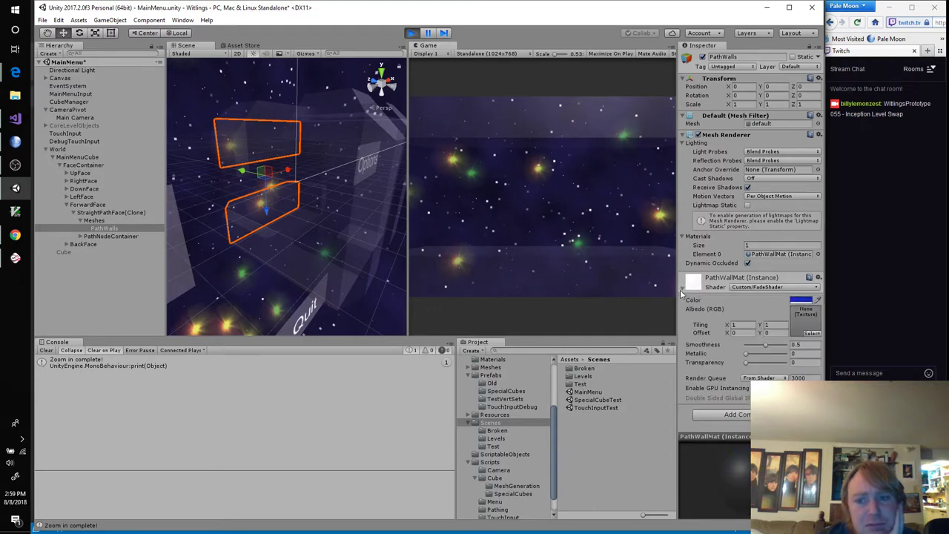
left_click(710, 345)
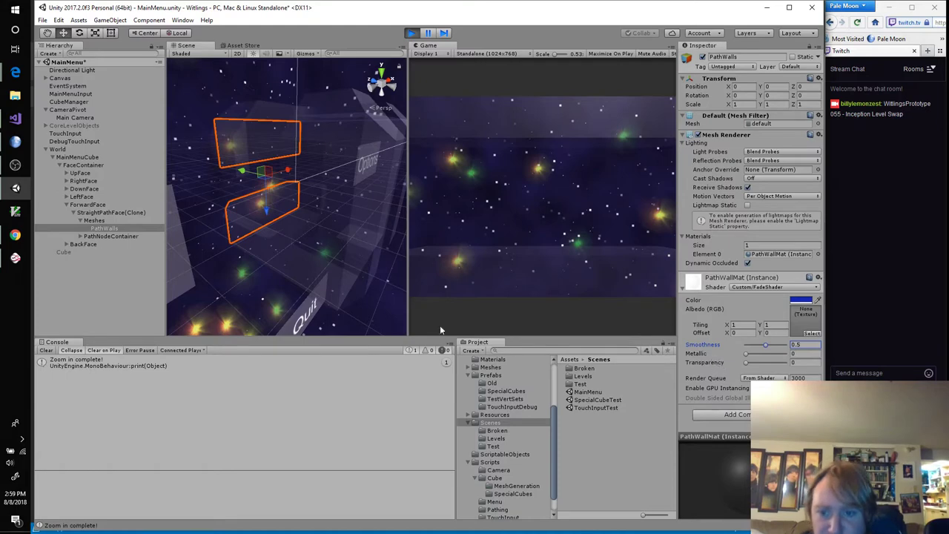
left_click(15, 118)
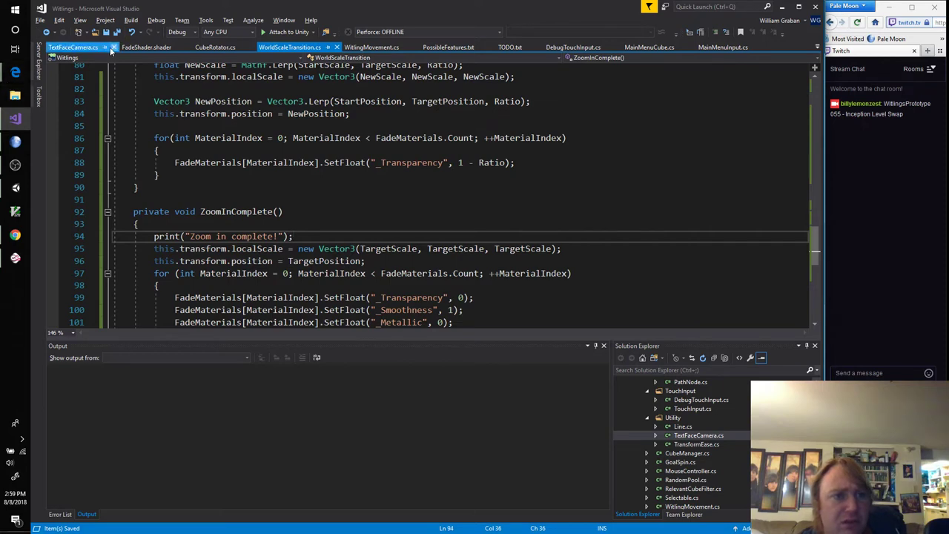
Rename the _Glossiness property declaration in FadeShader.shader to _Smoothness and copy the name
left_click(146, 47)
scroll(220, 210, "up", 4)
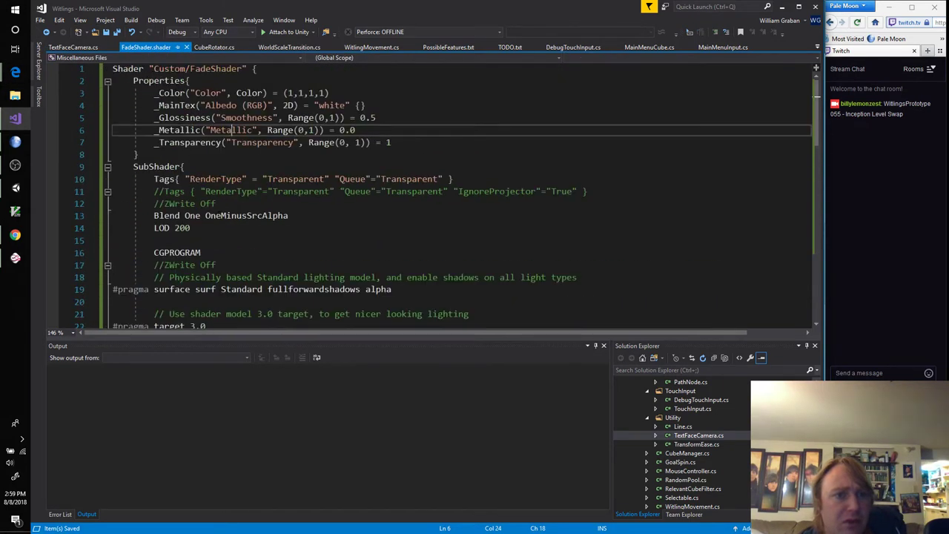
double_click(185, 119)
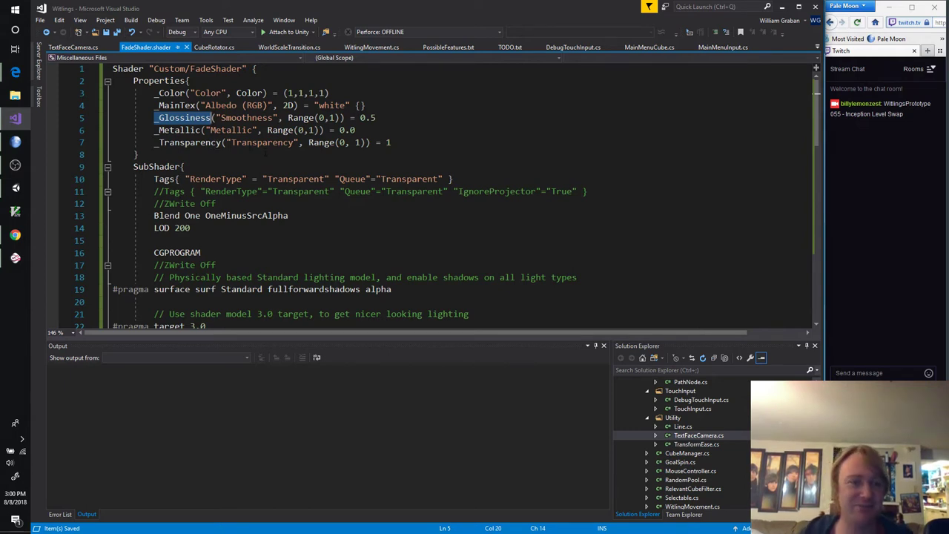
type("_Smoothness")
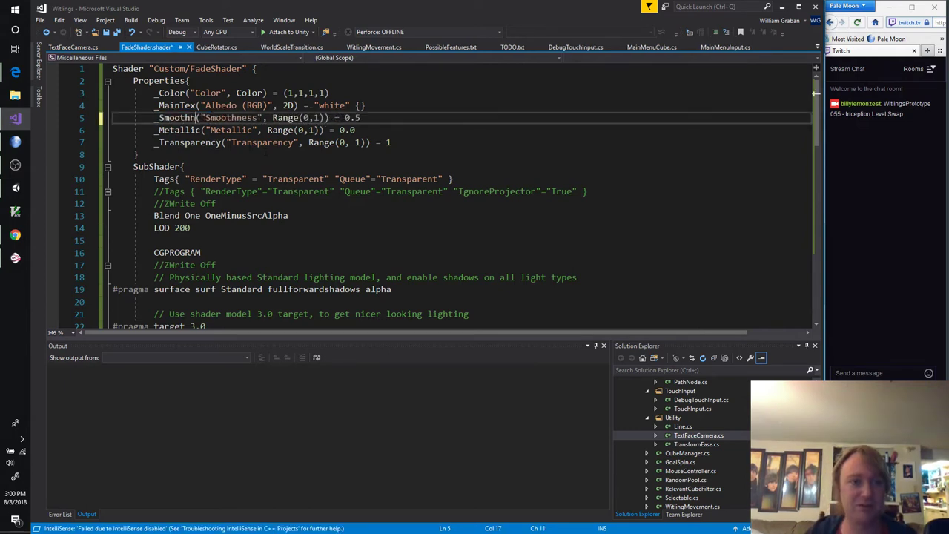
key("ctrl+shift+Left")
key("ctrl+c")
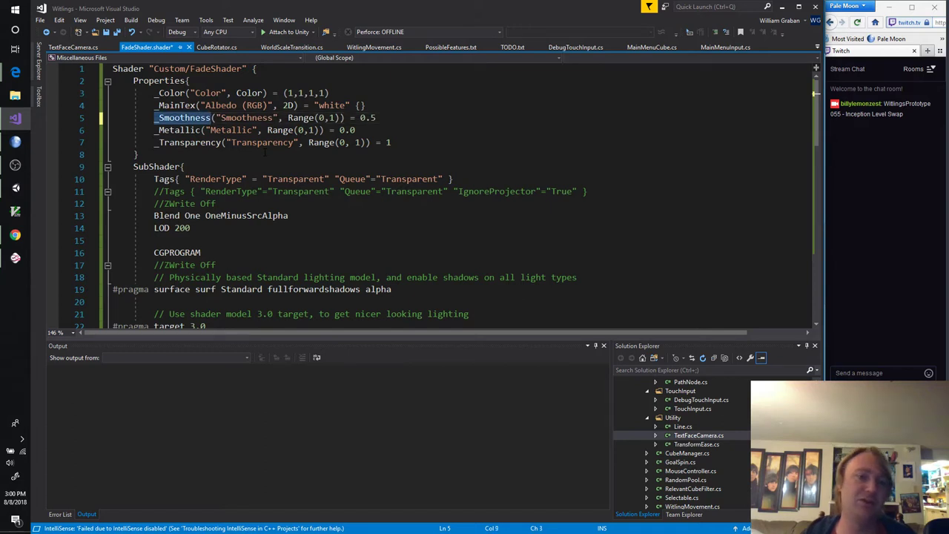
Replace _Glossiness with _Smoothness in the variable declaration and surf assignment, then save
scroll(263, 134, "down", 6)
scroll(263, 117, "down", 2)
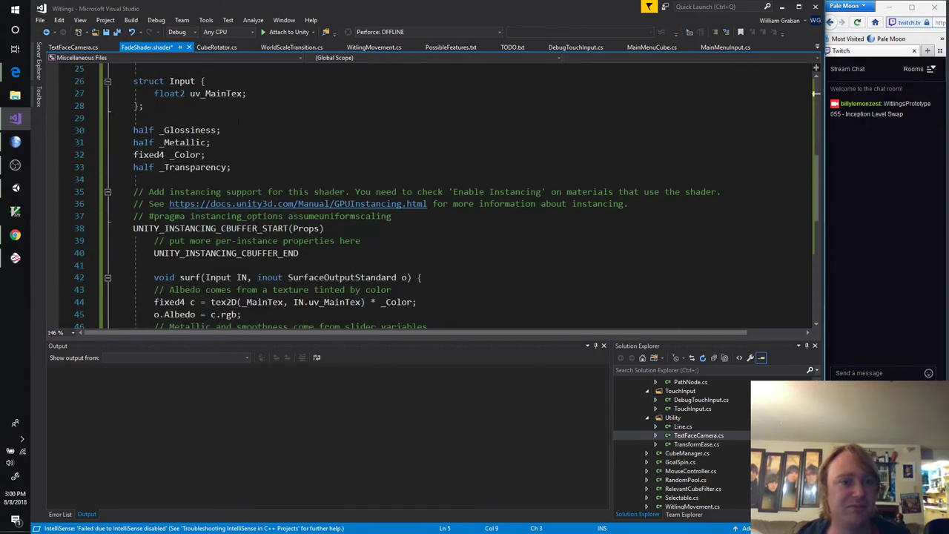
double_click(190, 130)
key("ctrl+v")
scroll(263, 145, "down", 5)
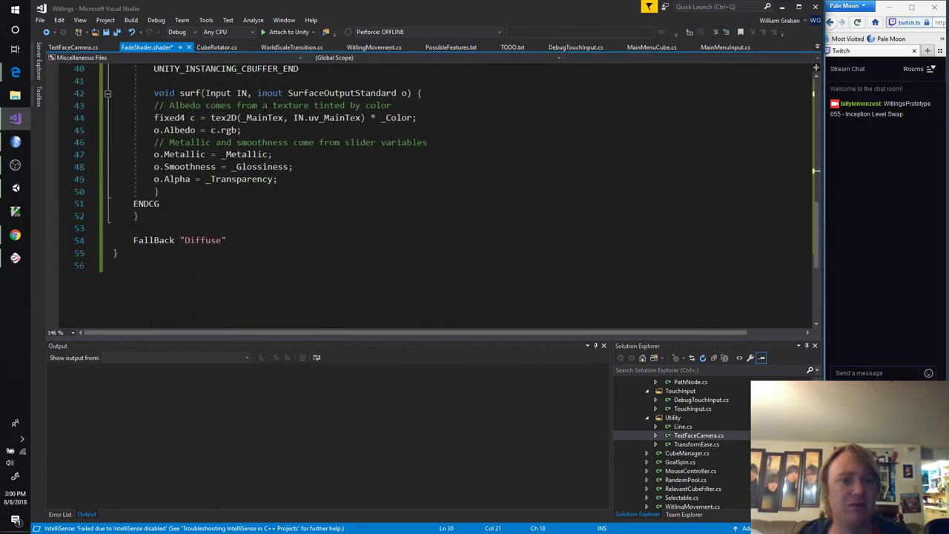
double_click(261, 166)
key("ctrl+v")
key("ctrl+s")
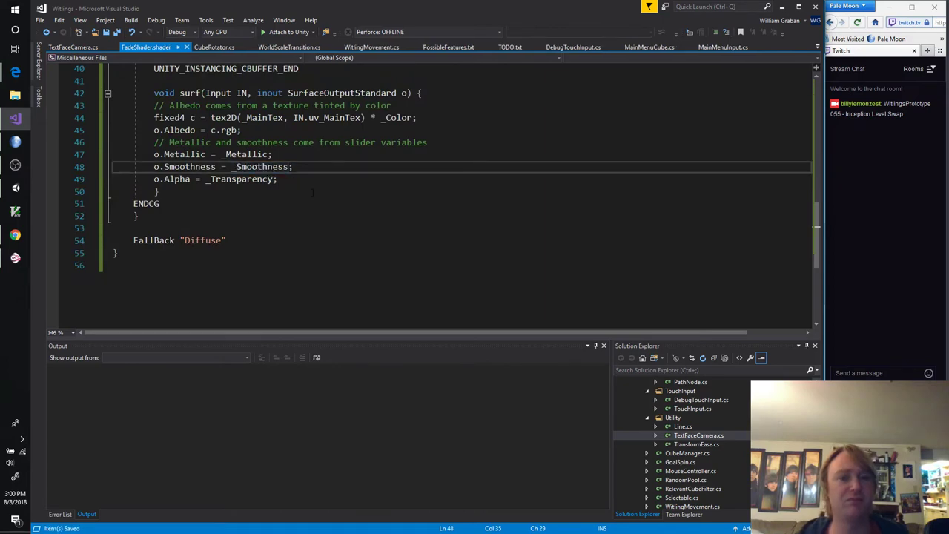
key("alt+Tab")
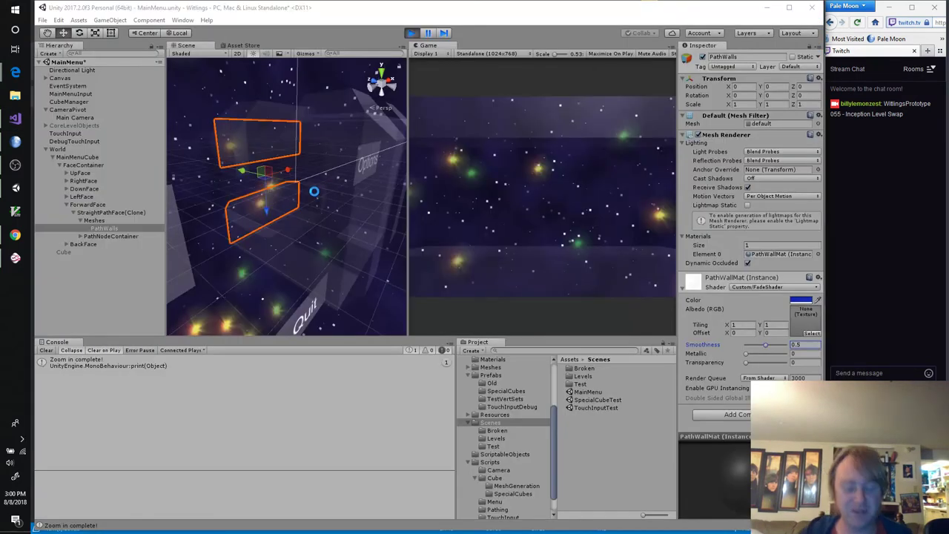
Run and stop the game in Unity, then bring up OBS Studio
key("ctrl+p")
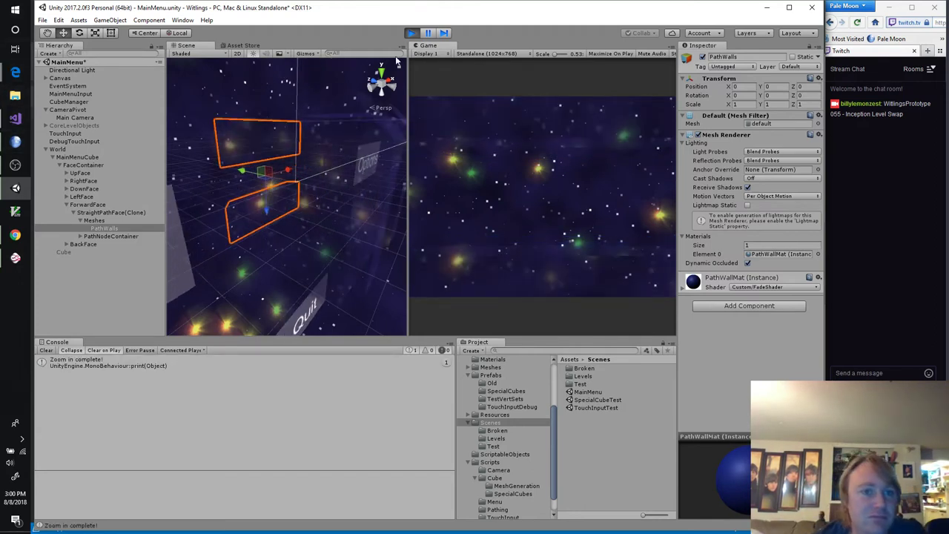
left_click(411, 33)
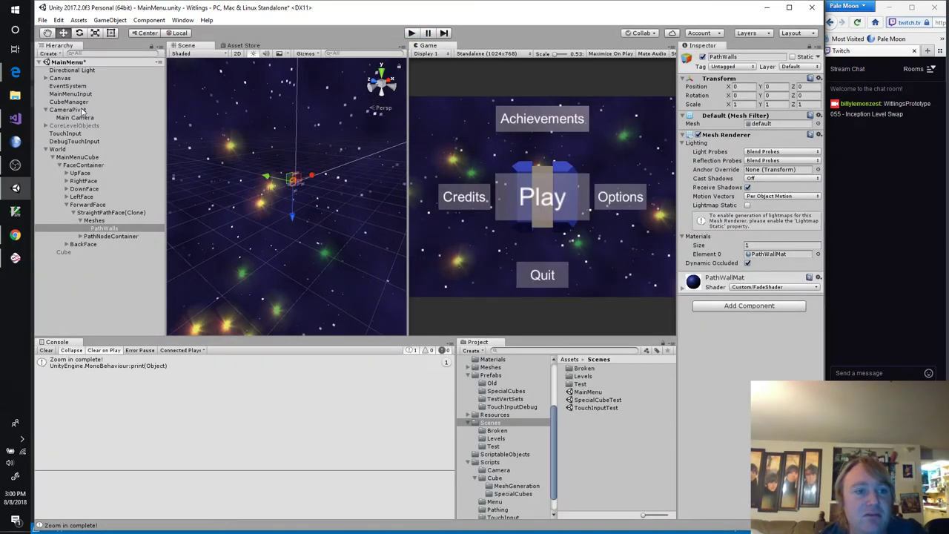
left_click(21, 164)
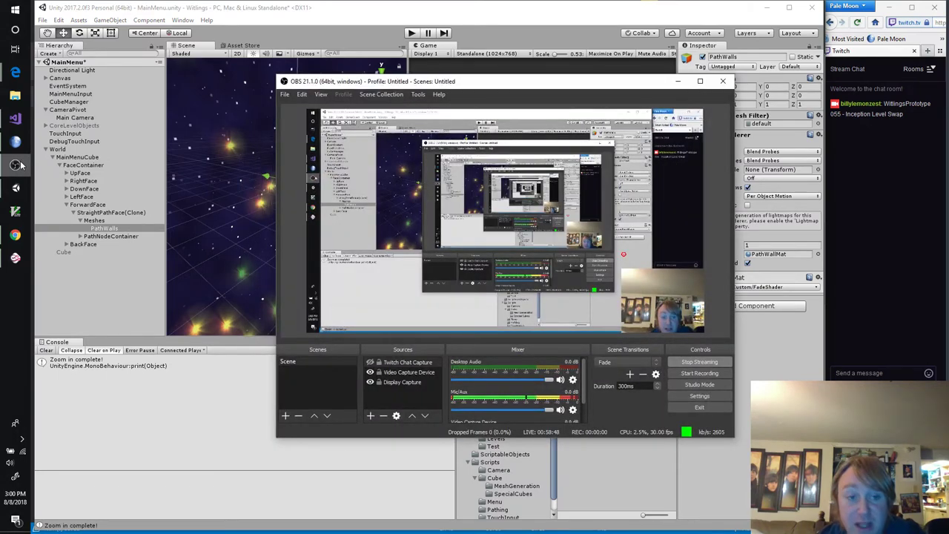
Minimize the OBS Studio window to reveal the Unity editor and its 'Zoom in complete!' console
left_click(20, 164)
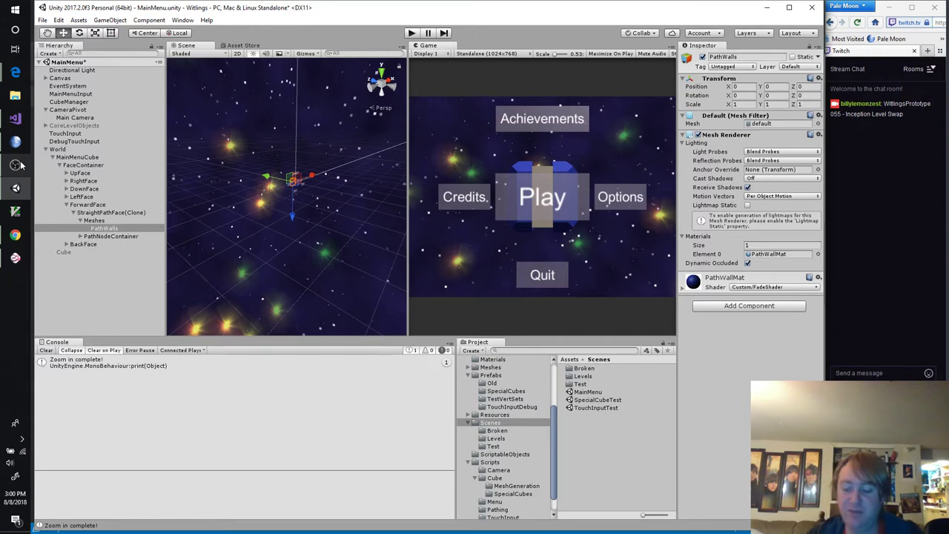
In the Mischief timeline sketch, draw a blue arrow pointing up to the add scene mark
left_click(14, 257)
left_click_drag(265, 215, 529, 256)
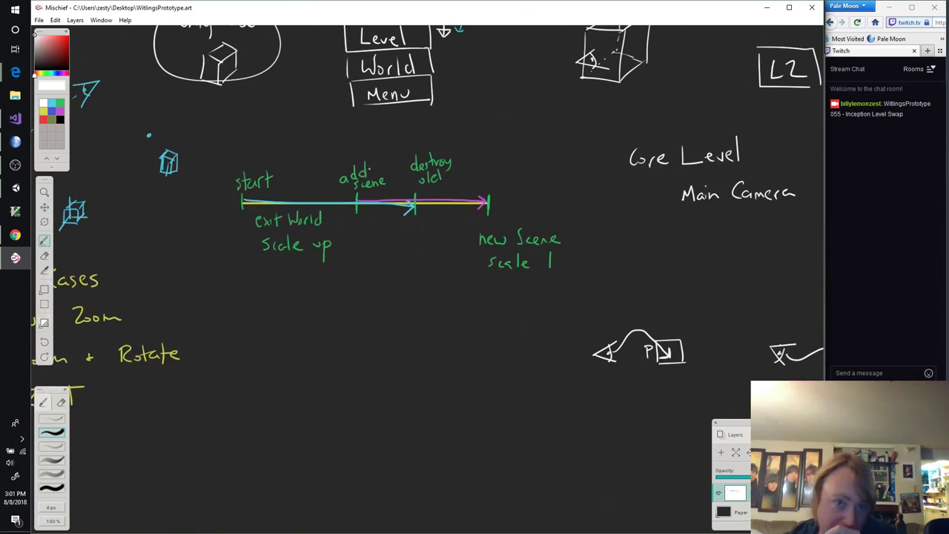
left_click(52, 111)
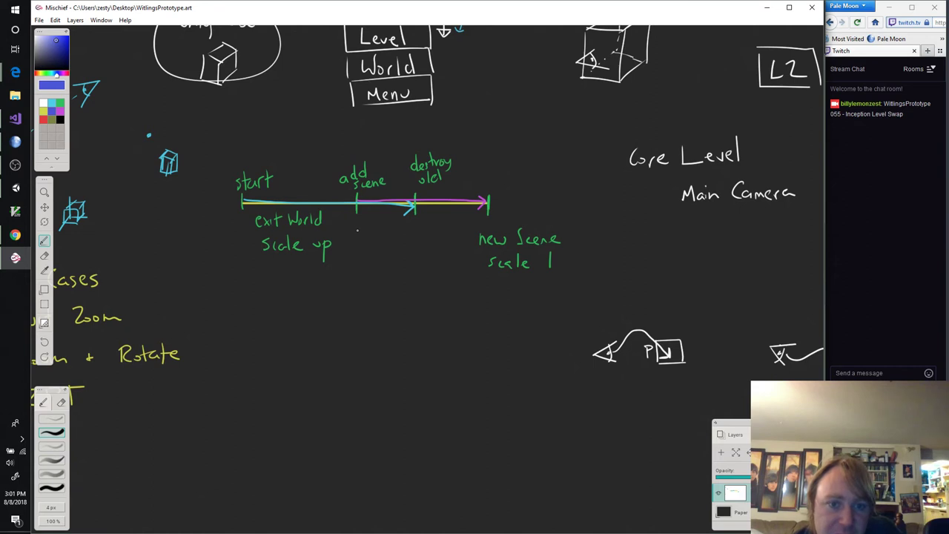
left_click_drag(356, 230, 358, 273)
left_click_drag(353, 228, 367, 227)
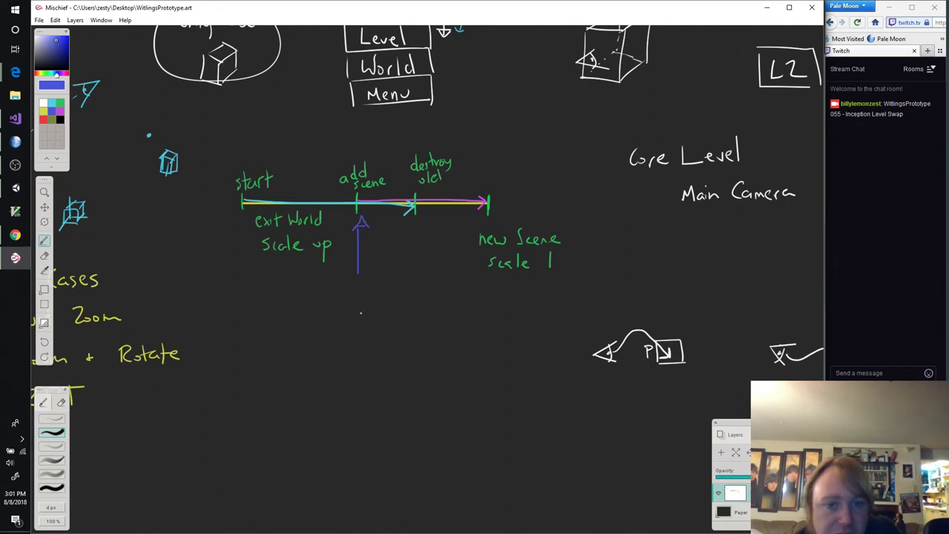
Write 'Lerp Smoothness Begin' under the arrow, undoing a stray bracket stroke
mouse_move(345, 290)
left_mouse_down()
mouse_move(344, 307)
mouse_move(369, 305)
mouse_move(348, 337)
left_mouse_up()
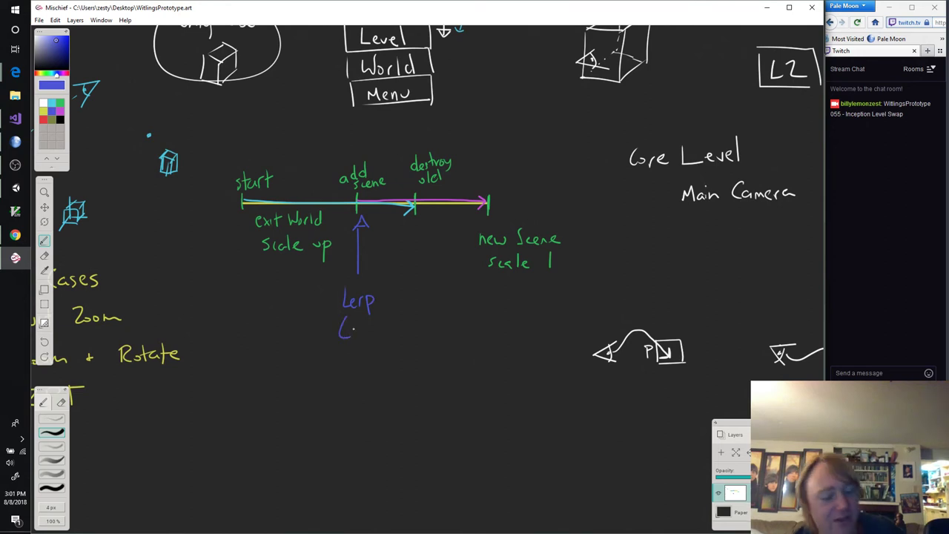
key("ctrl+z")
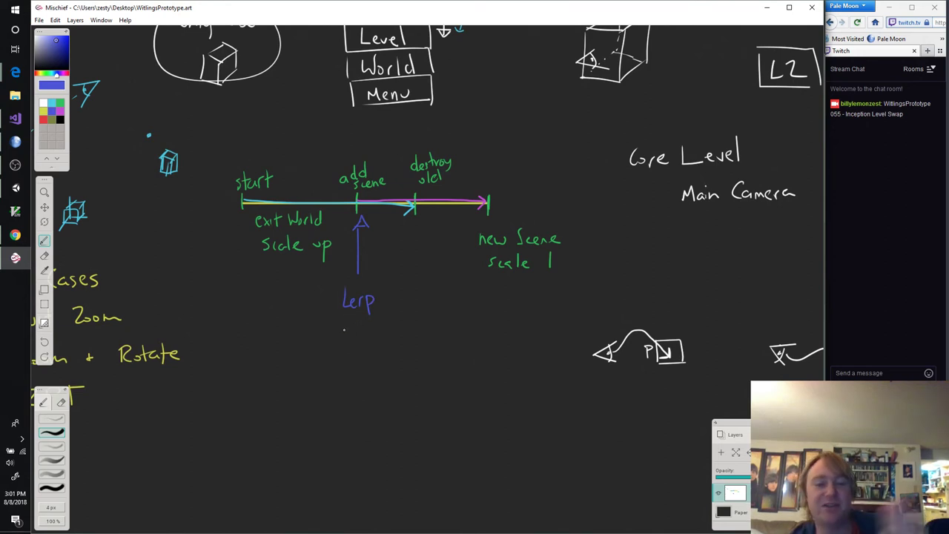
mouse_move(350, 321)
left_mouse_down()
mouse_move(342, 337)
mouse_move(415, 336)
left_mouse_up()
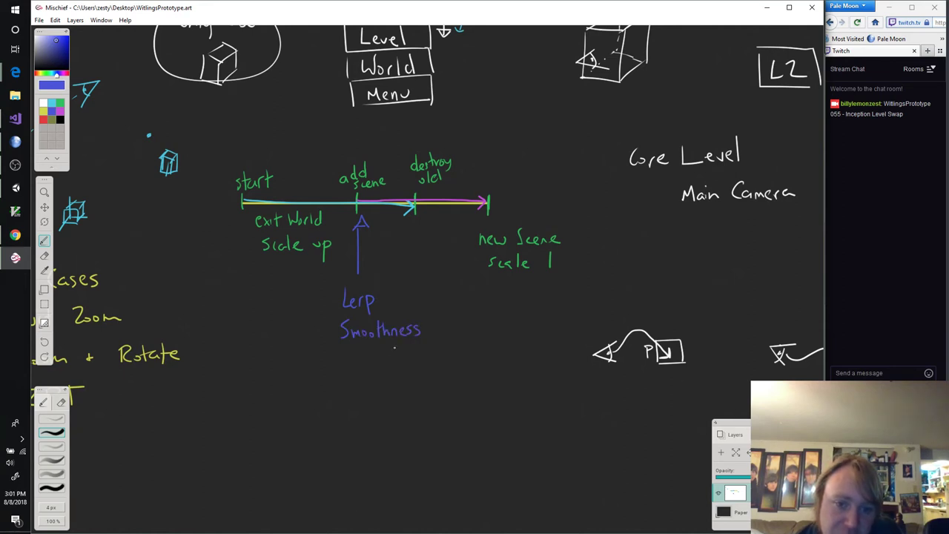
mouse_move(342, 352)
left_mouse_down()
mouse_move(342, 366)
mouse_move(361, 374)
mouse_move(390, 363)
left_mouse_up()
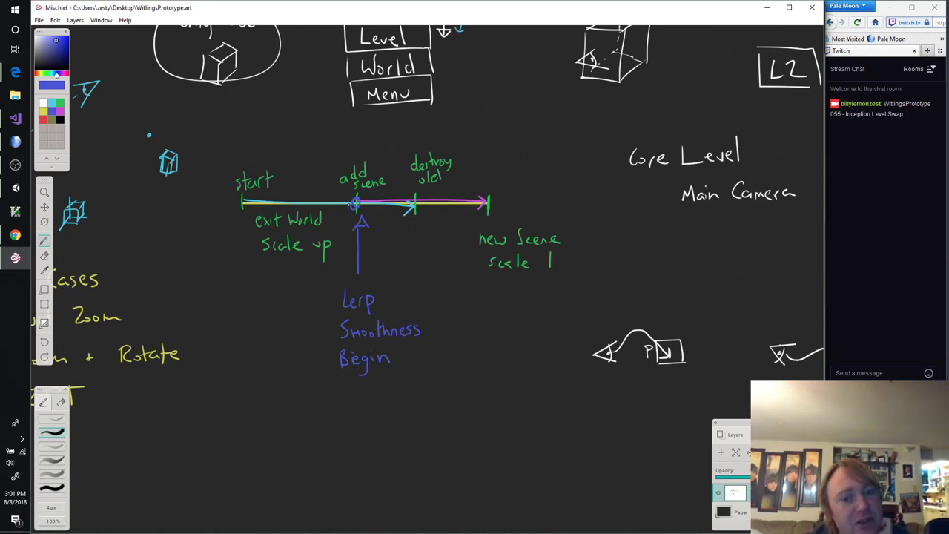
Write '0~1' above the add scene label, discarding the extra arrow strokes
mouse_move(341, 194)
left_mouse_down()
mouse_move(331, 199)
mouse_move(381, 200)
left_mouse_up()
key("ctrl+z")
key("ctrl+z")
key("ctrl+z")
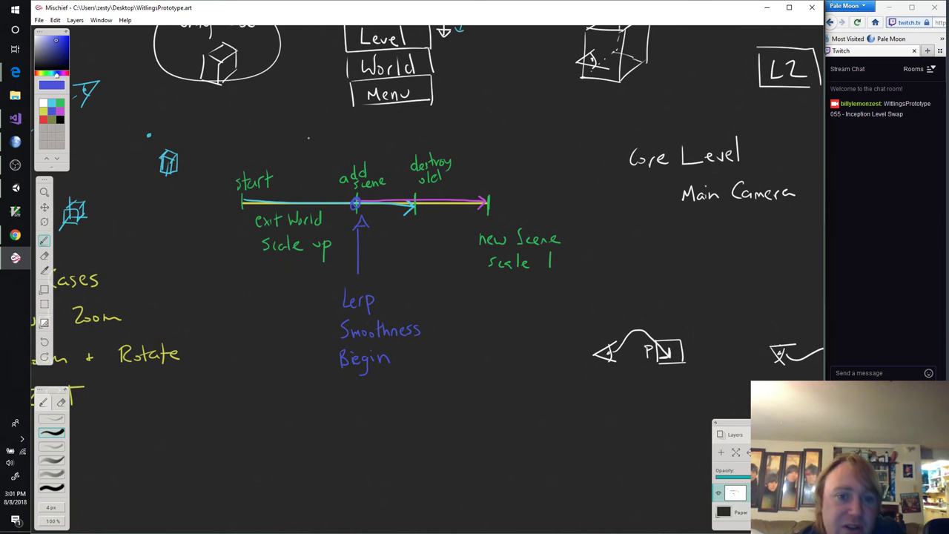
mouse_move(298, 137)
left_mouse_down()
mouse_move(293, 152)
mouse_move(300, 137)
mouse_move(327, 153)
left_mouse_up()
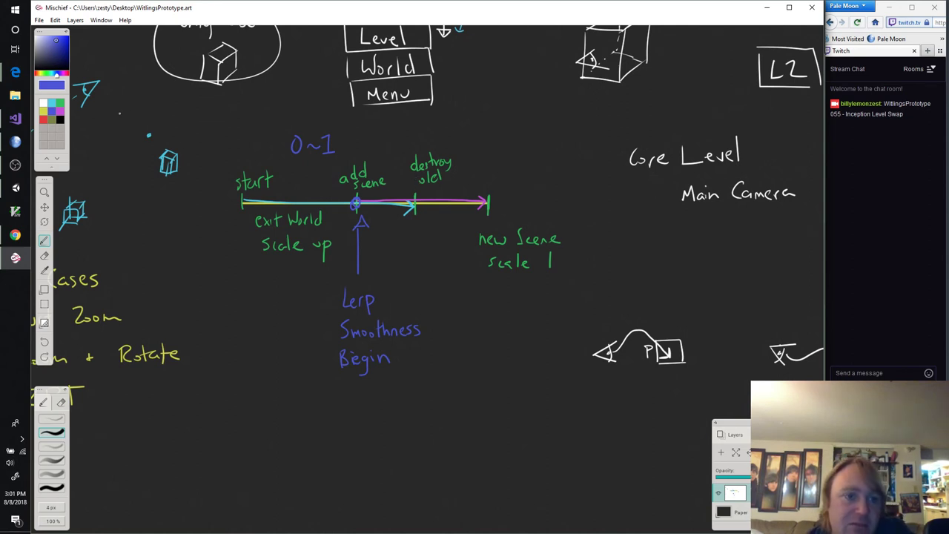
Switch the Mischief pen to green, then bring the OBS Studio window up over the sketch
left_click(60, 105)
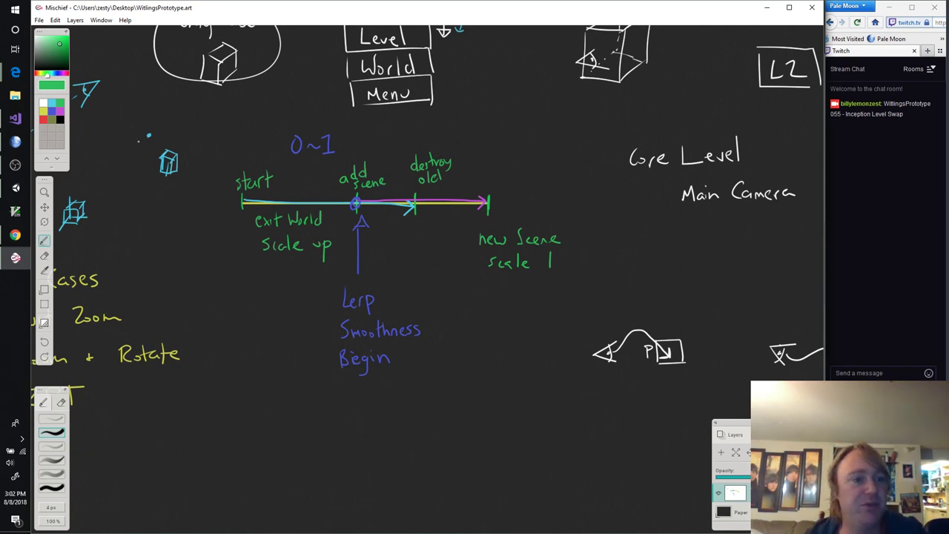
mouse_move(18, 119)
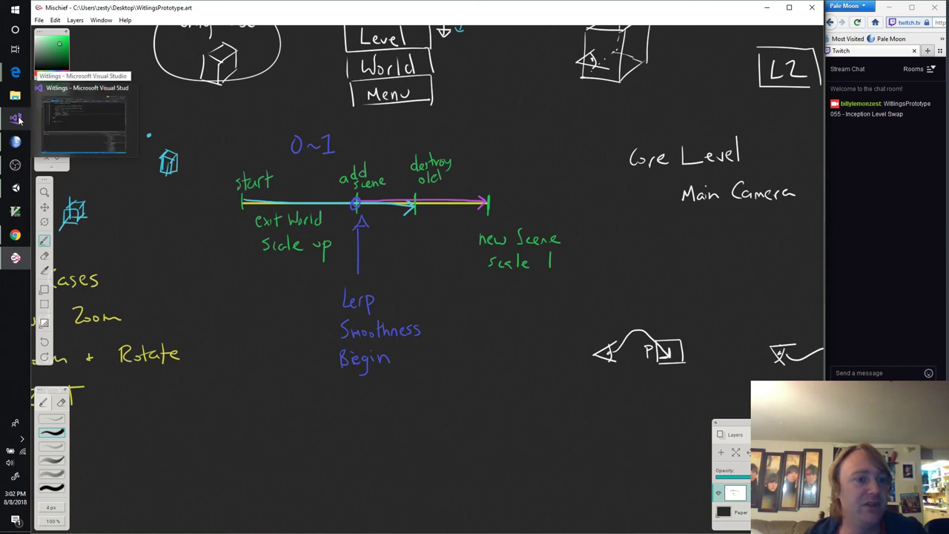
left_click(15, 164)
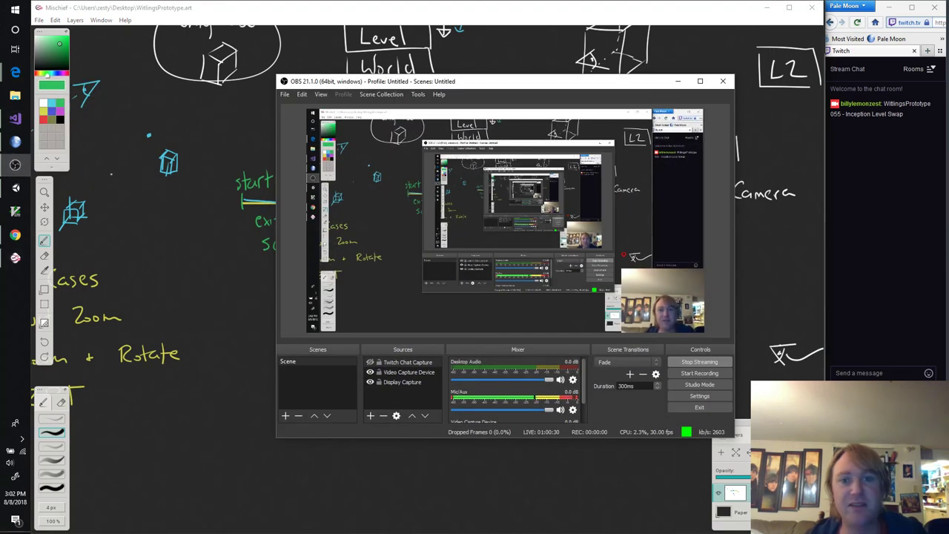